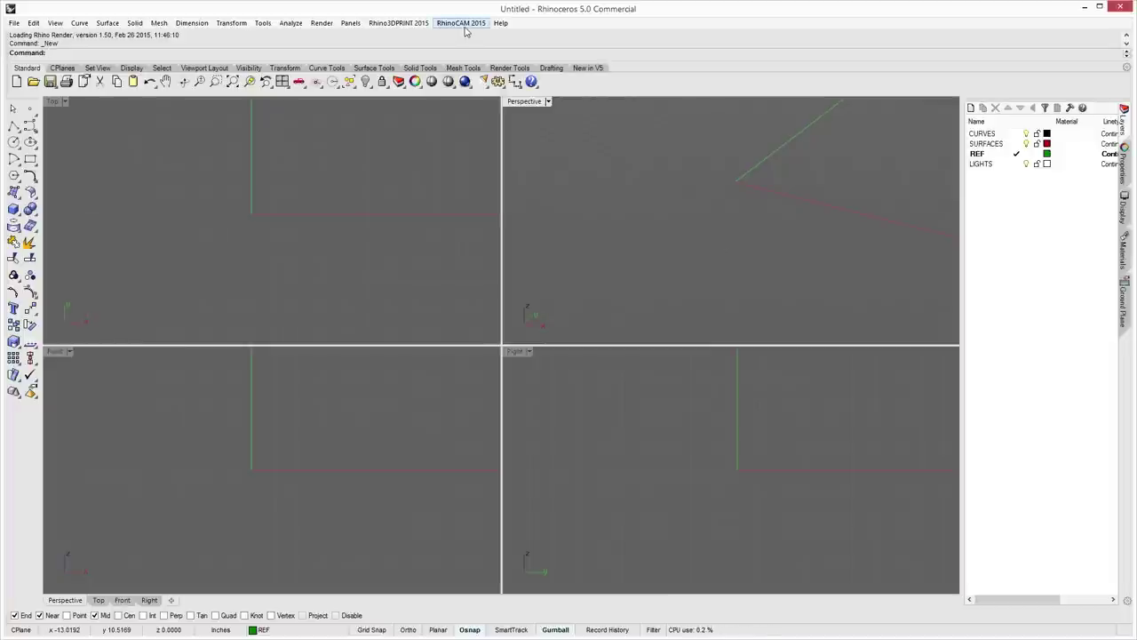
Load the RhinoCAM MILL module and review its Tools, Regions, Features and K-Bases machining object categories.
left_click(463, 24)
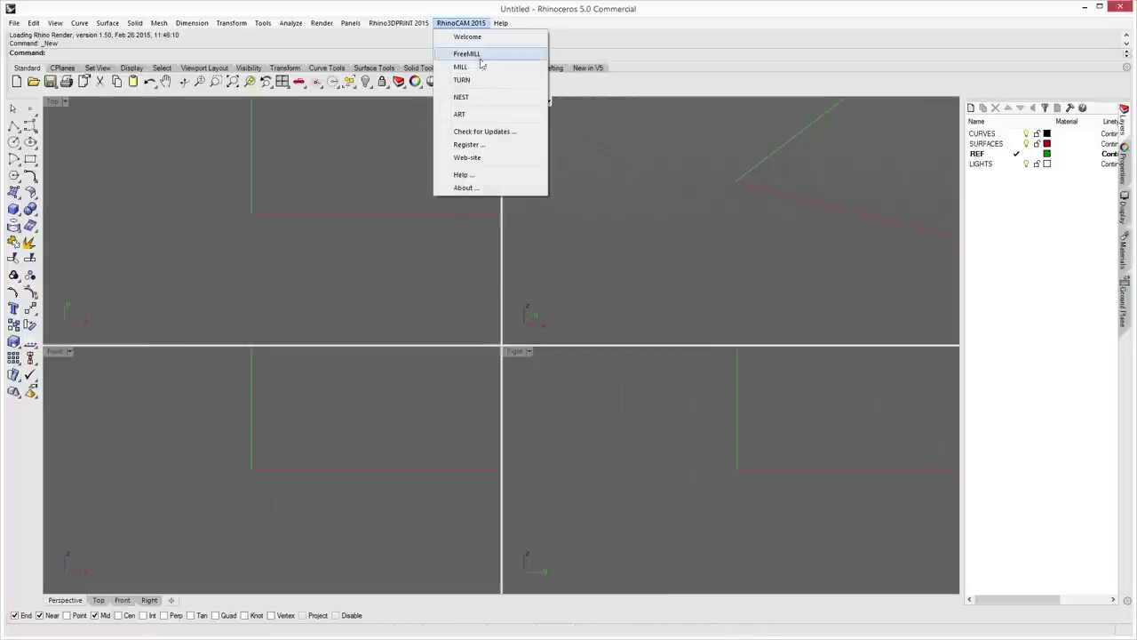
left_click(484, 69)
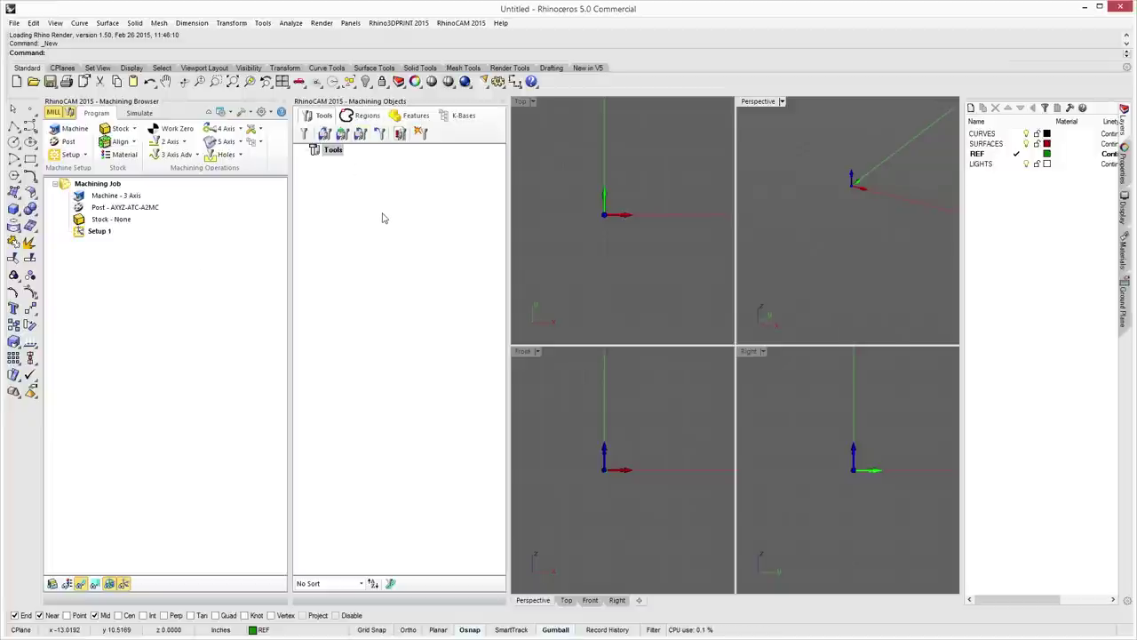
left_click(366, 116)
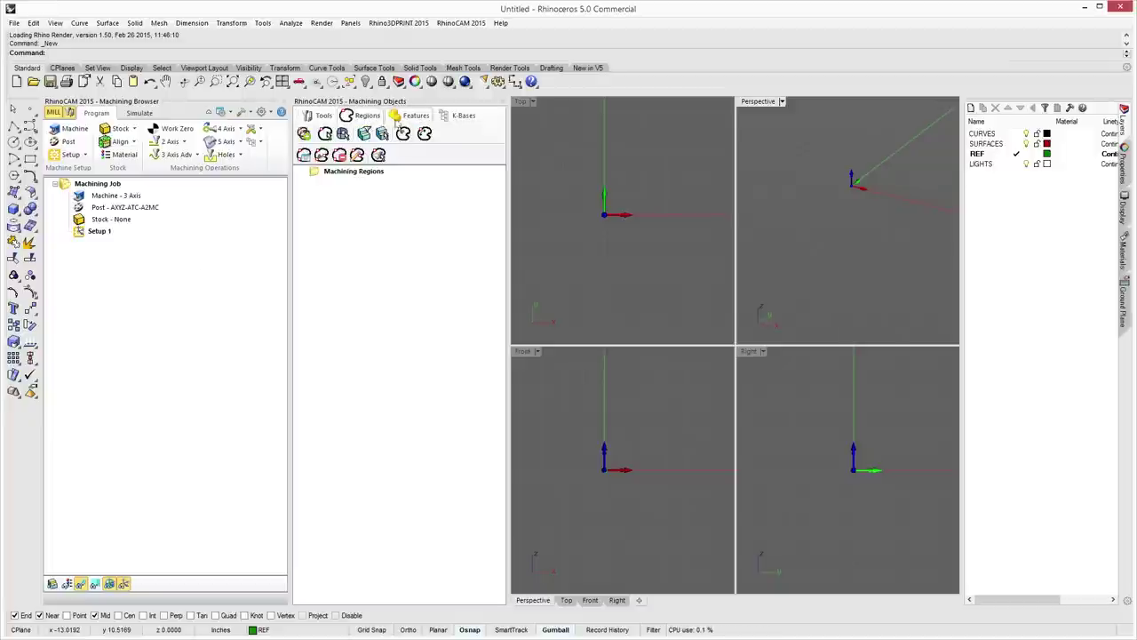
left_click(413, 116)
left_click(462, 119)
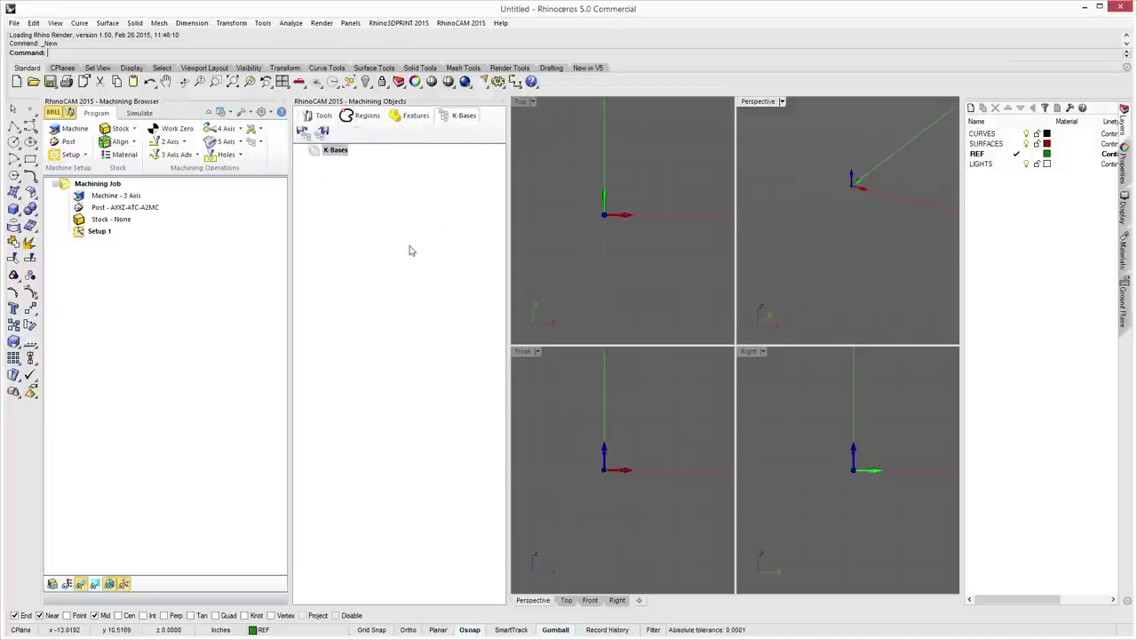
left_click(309, 123)
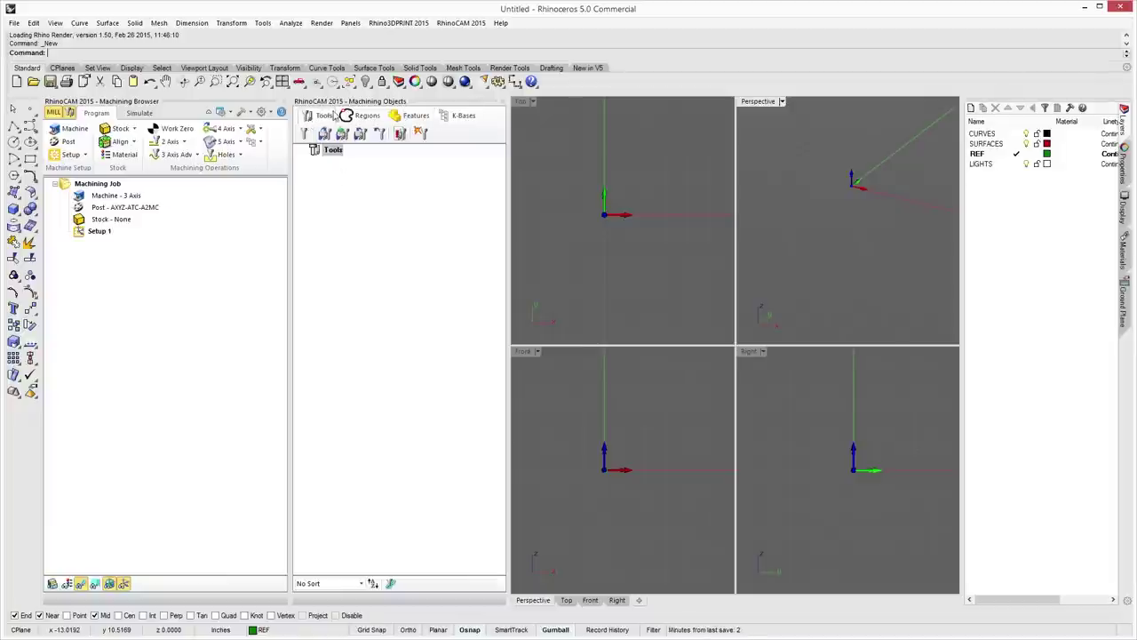
Maximize the Perspective viewport and dock the Machining Objects window below a taller Machining Browser.
double_click(761, 103)
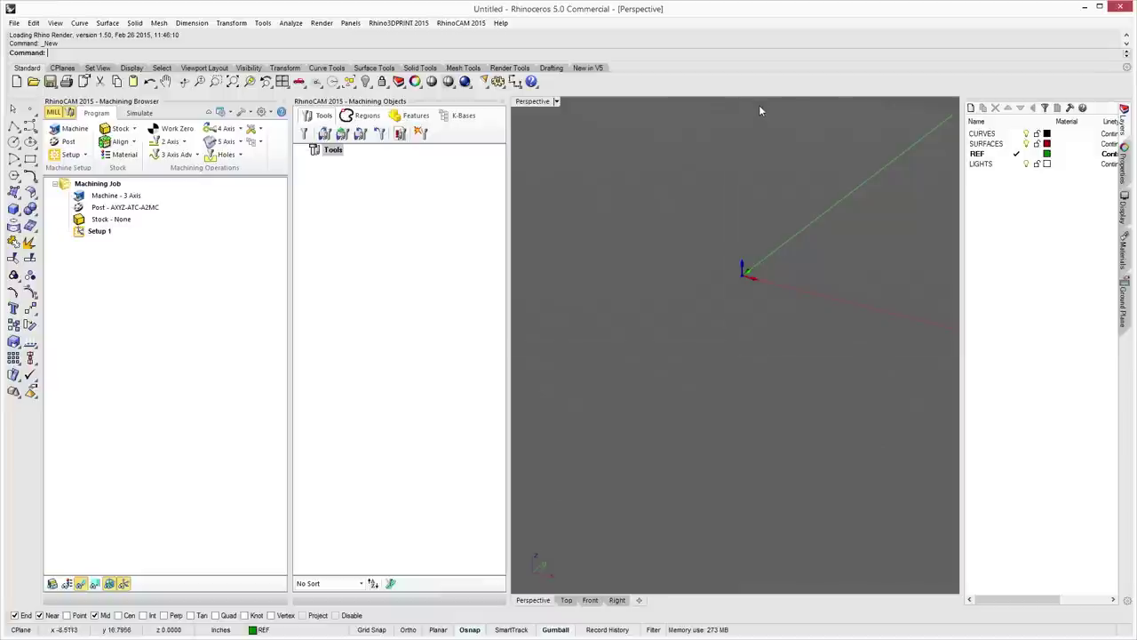
right_click_drag(652, 332, 751, 335)
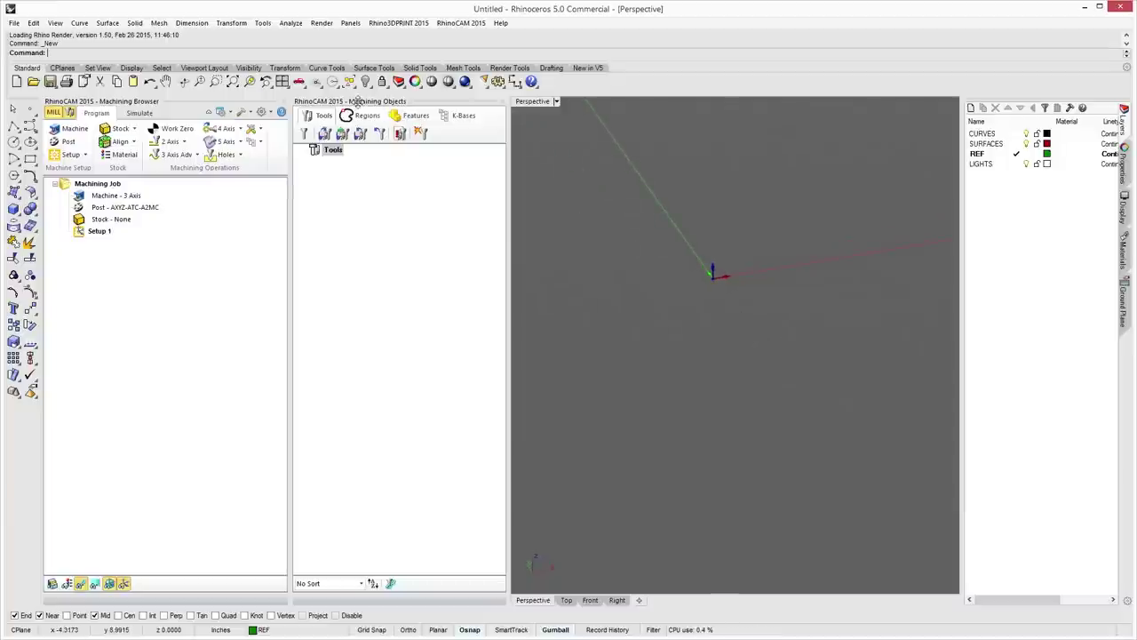
left_click_drag(385, 101, 145, 515)
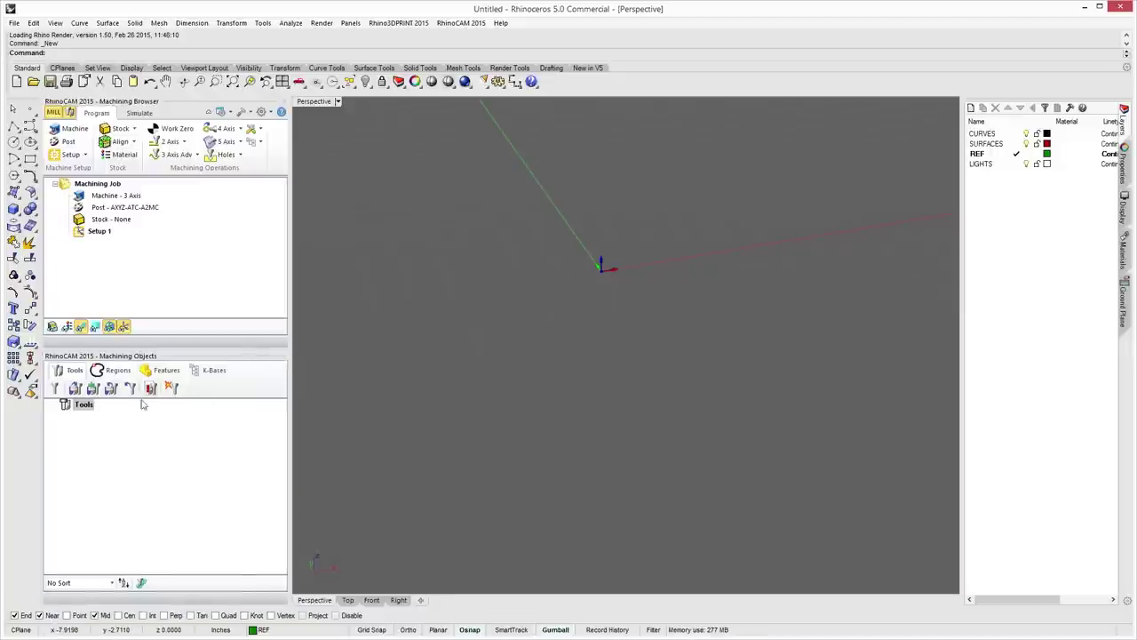
left_click_drag(190, 355, 197, 468)
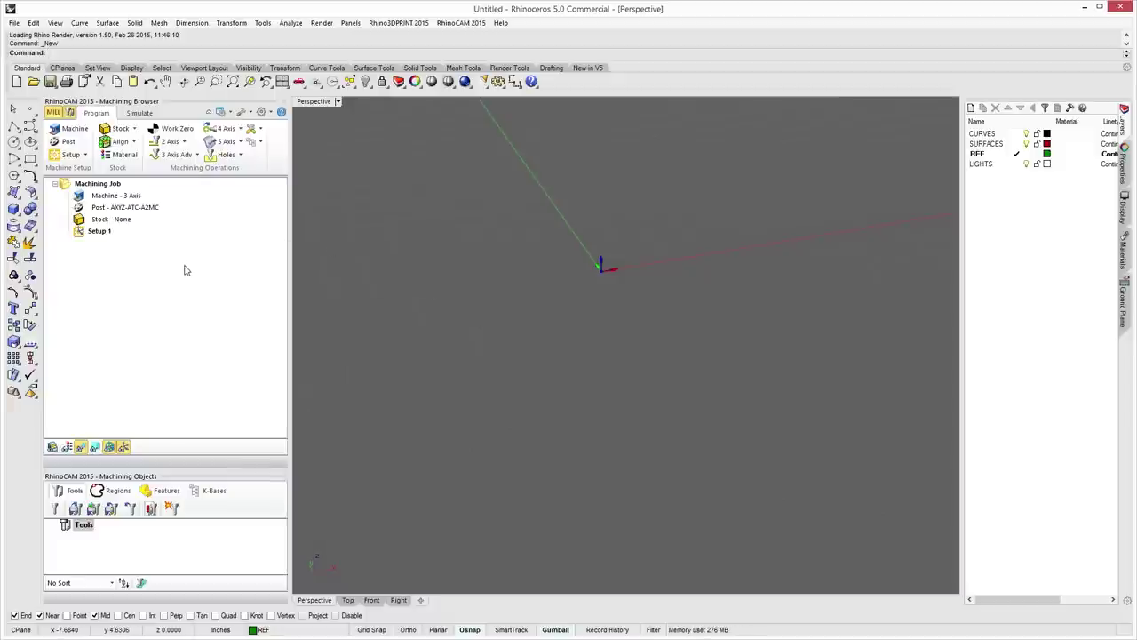
Examine the simulation tools and the setup, stock and alignment options for programming a milling job.
left_click(139, 114)
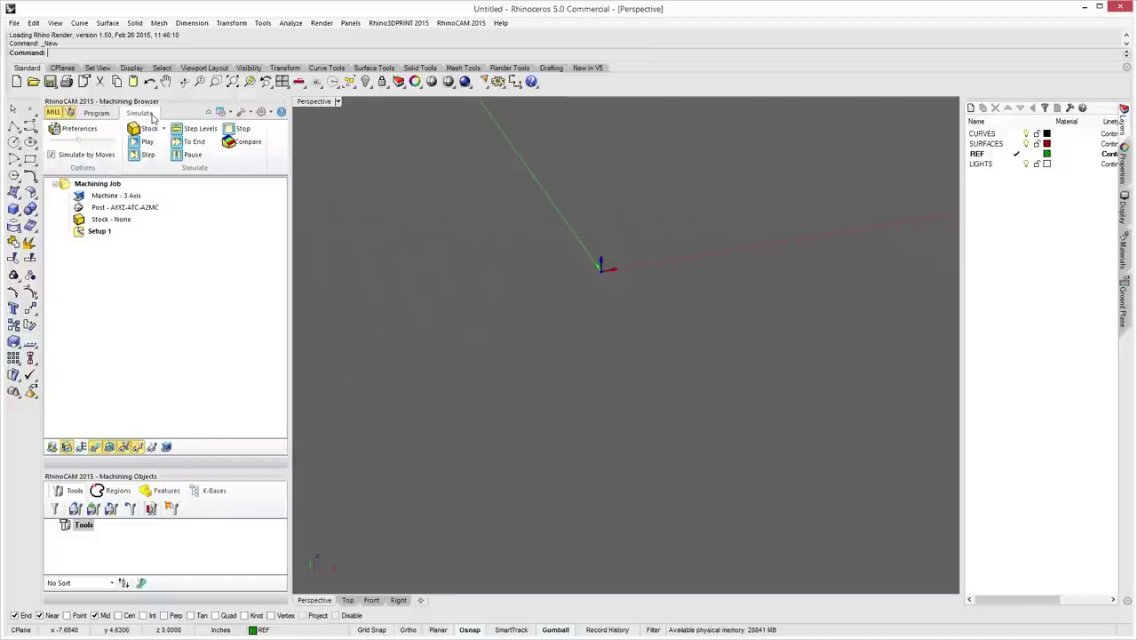
left_click(99, 116)
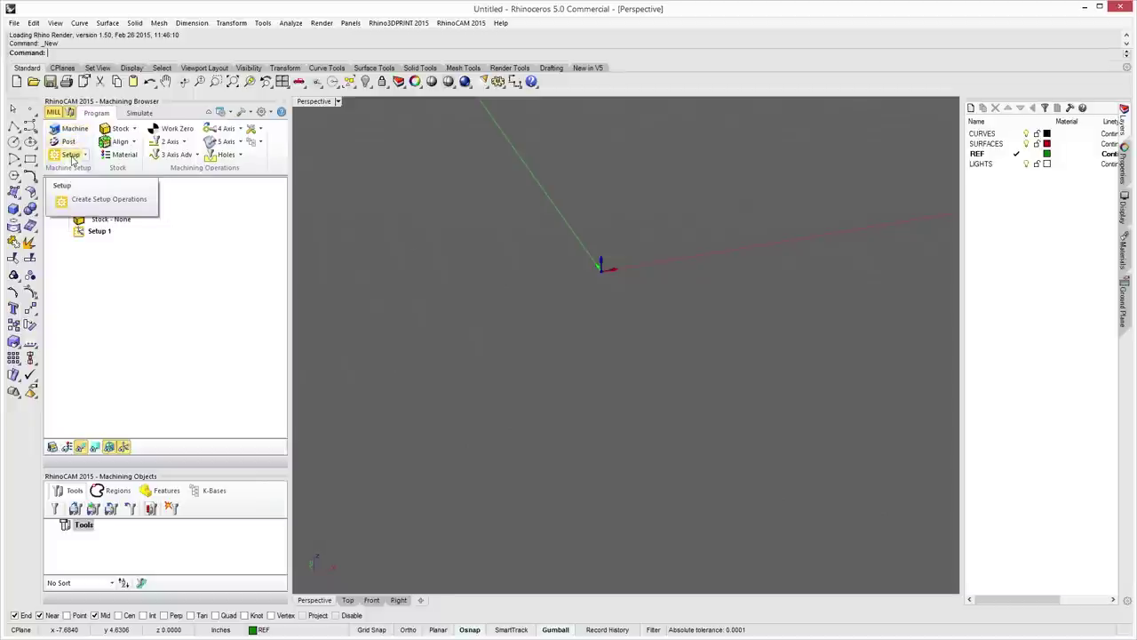
left_click(87, 156)
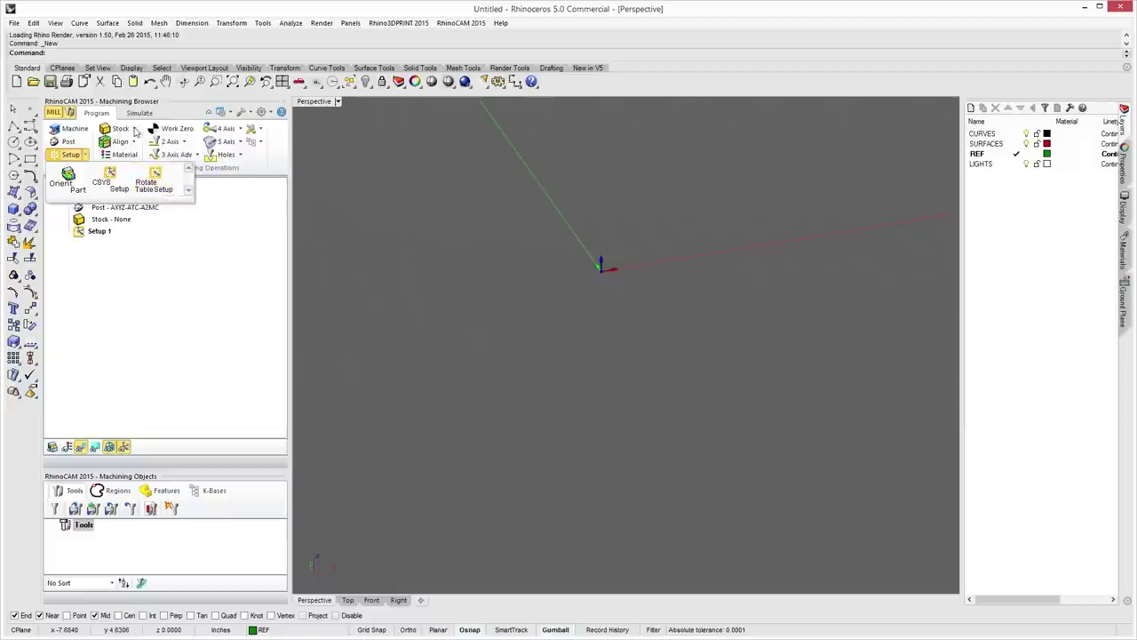
left_click(135, 129)
left_click(135, 129)
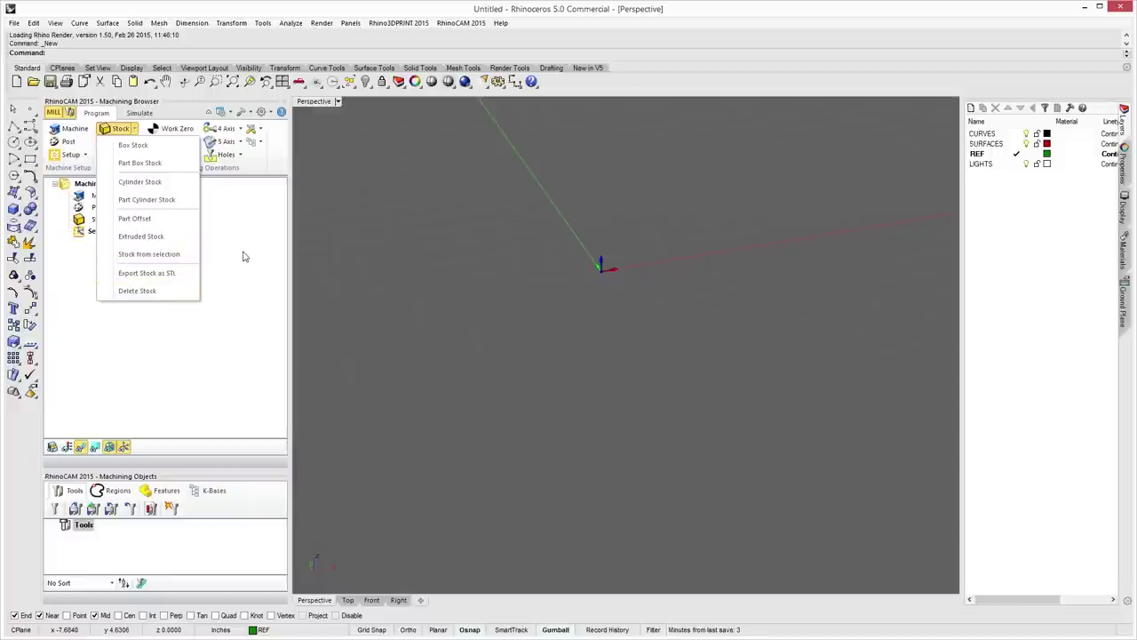
left_click(249, 223)
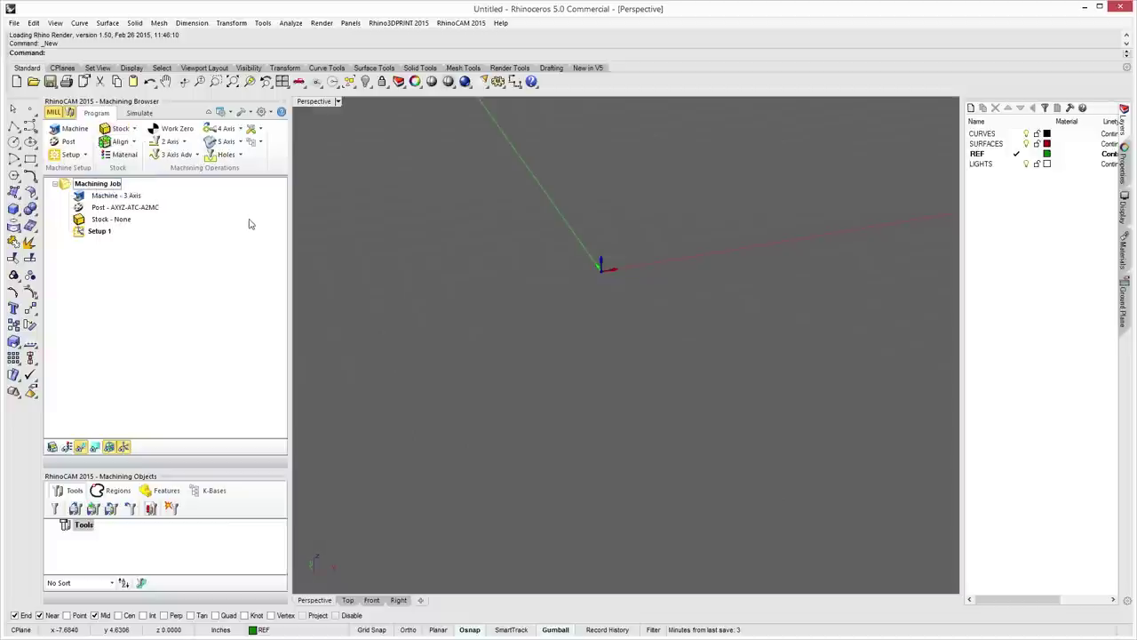
left_click(137, 144)
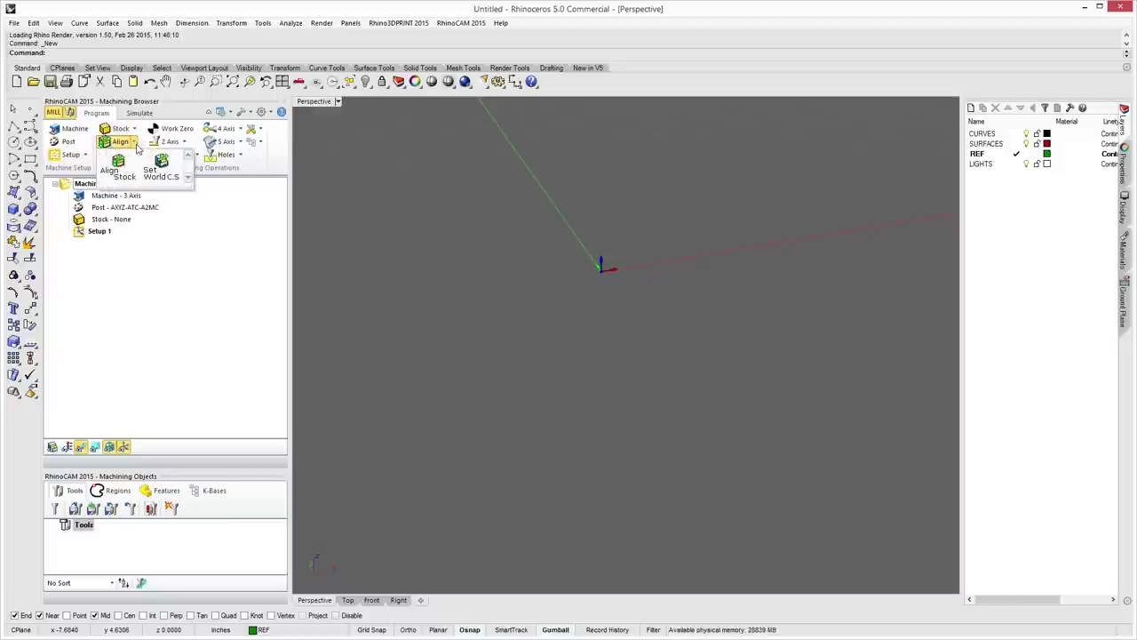
left_click(213, 225)
Review the available stock materials and accept ALUMINUM - 2024 from the FeedsSpeedsDataINCH.xml material file.
left_click(122, 155)
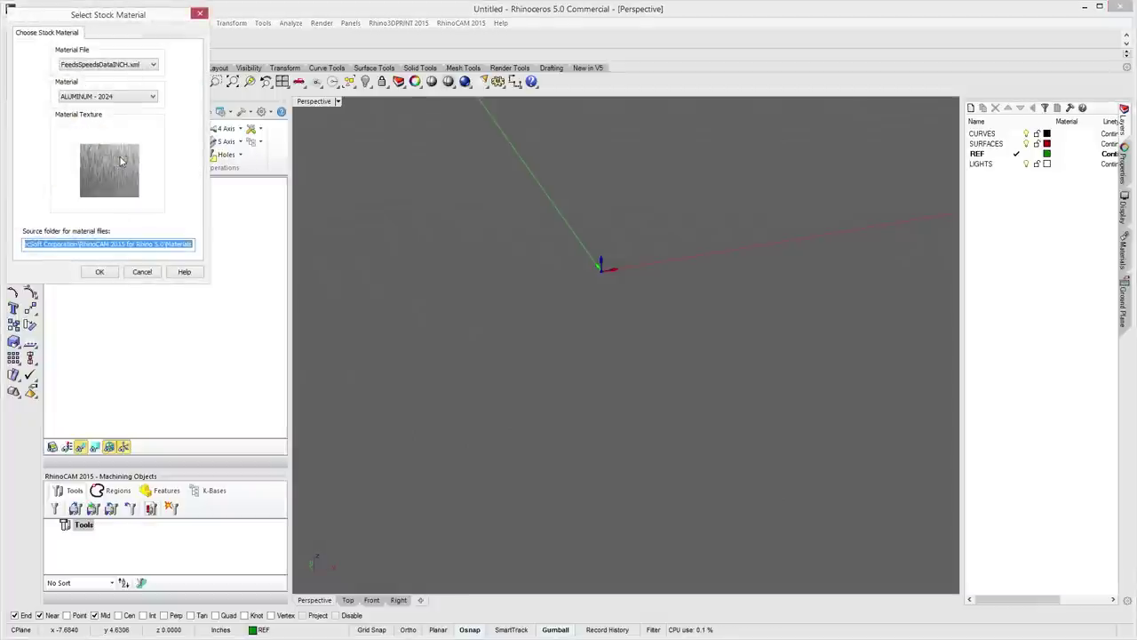
left_click(102, 96)
left_click_drag(149, 241, 149, 106)
left_click(152, 97)
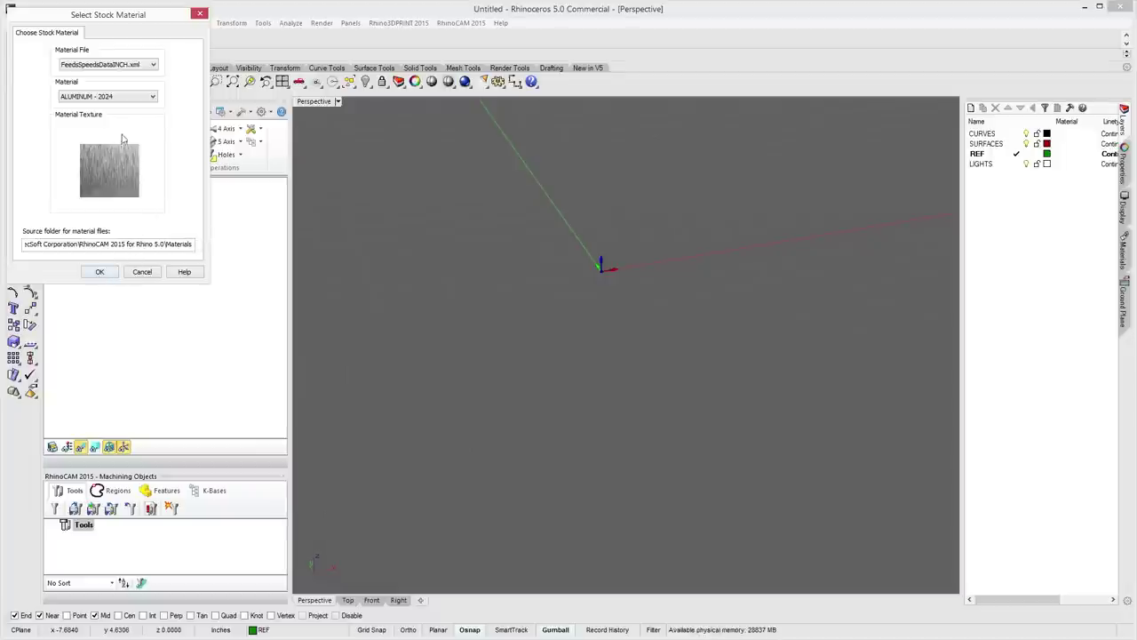
left_click(101, 273)
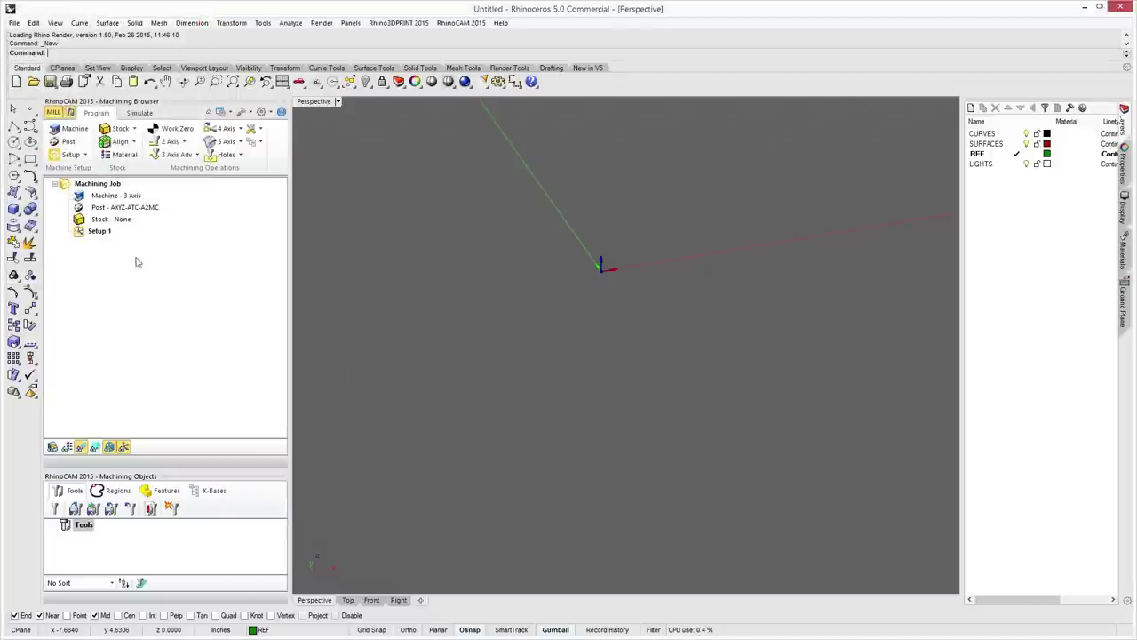
Examine the available 2 Axis, 3 Axis Adv, 4 Axis, 5 Axis and Holes machining operations.
left_click(183, 142)
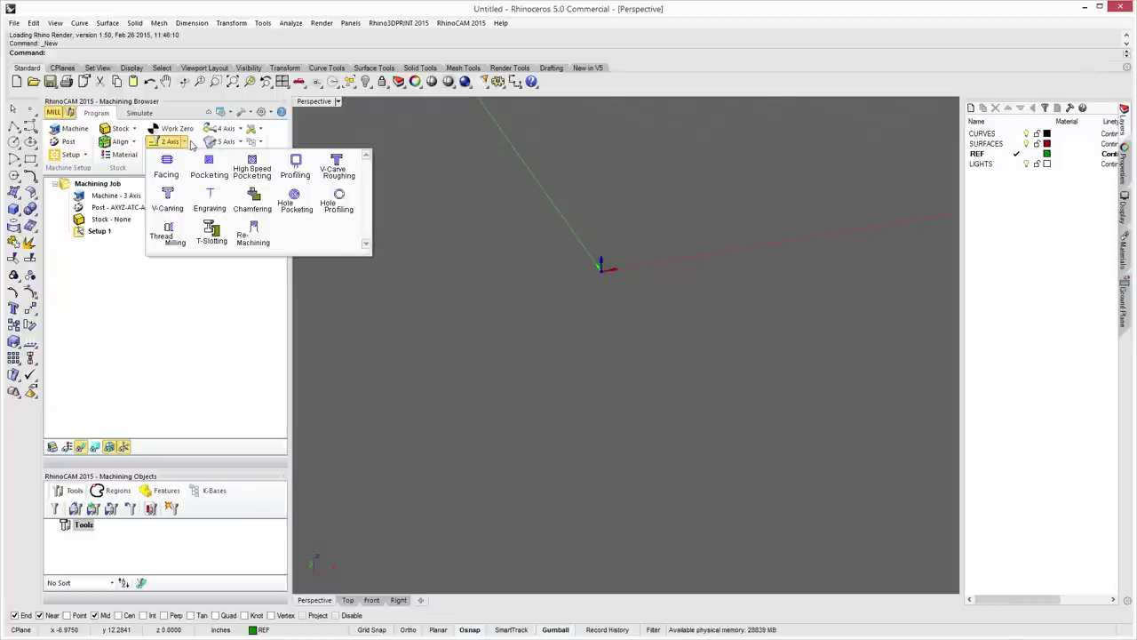
left_click(187, 143)
left_click(198, 156)
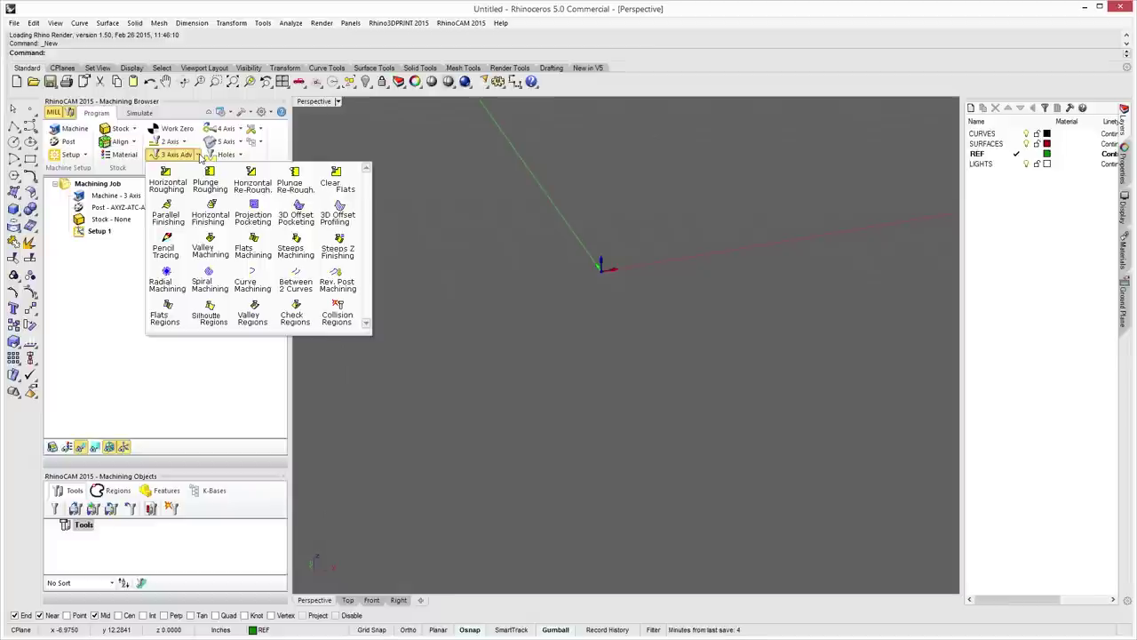
left_click(241, 130)
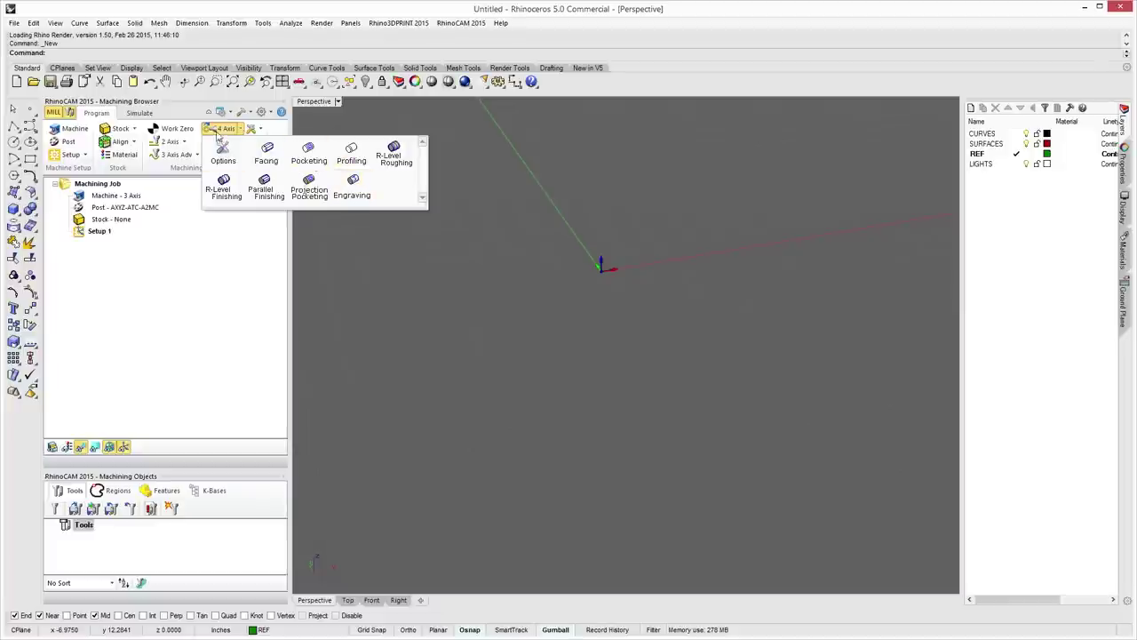
left_click(238, 144)
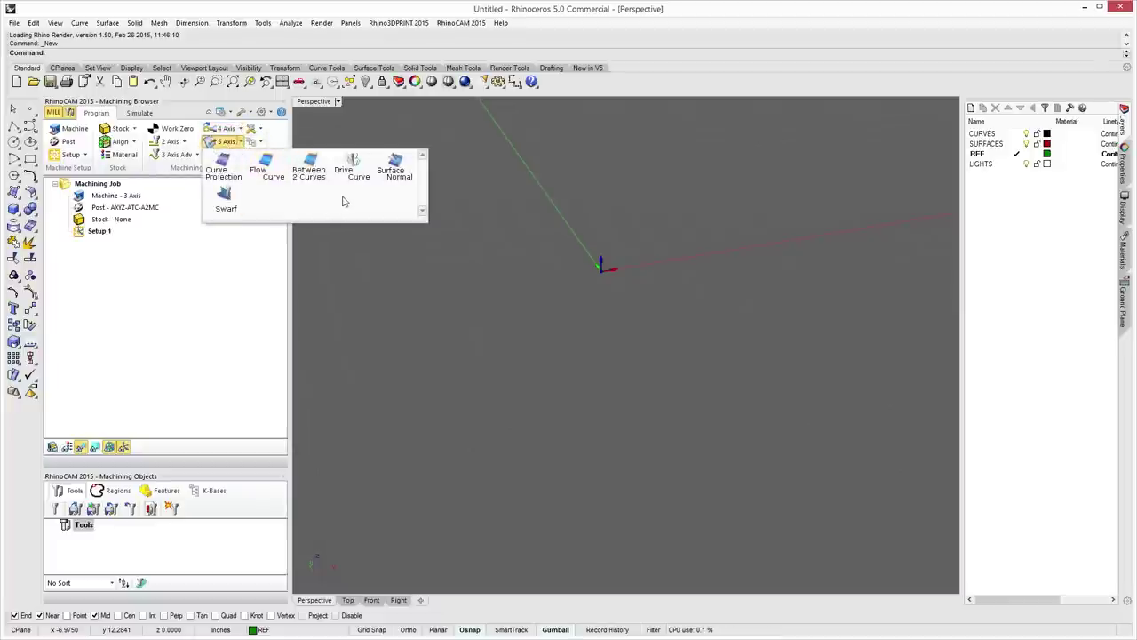
left_click(227, 271)
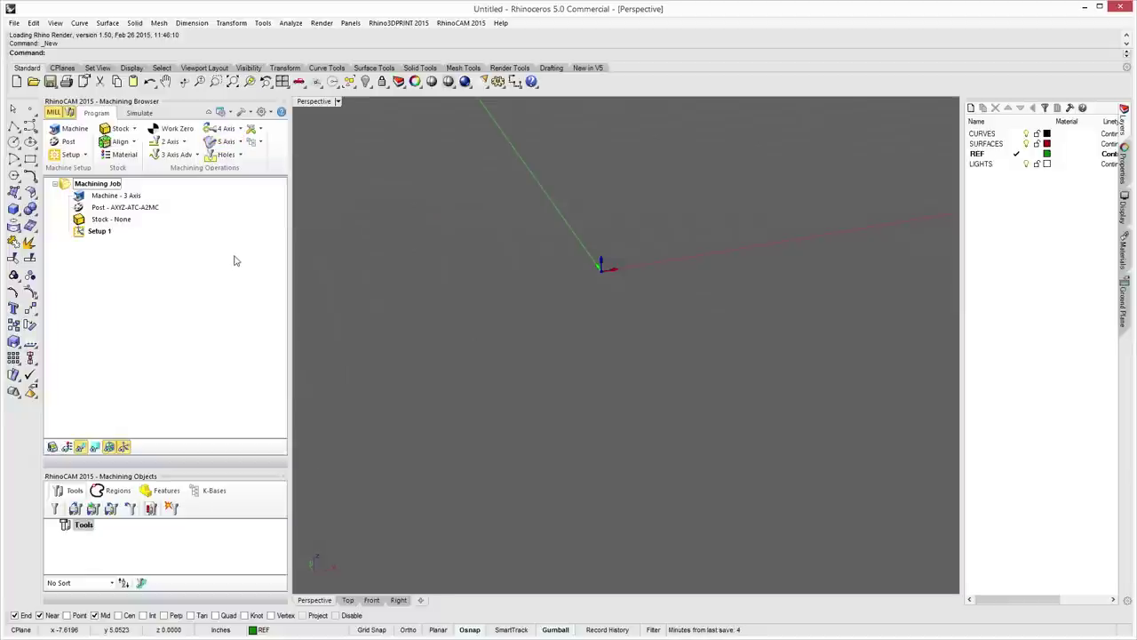
left_click(241, 155)
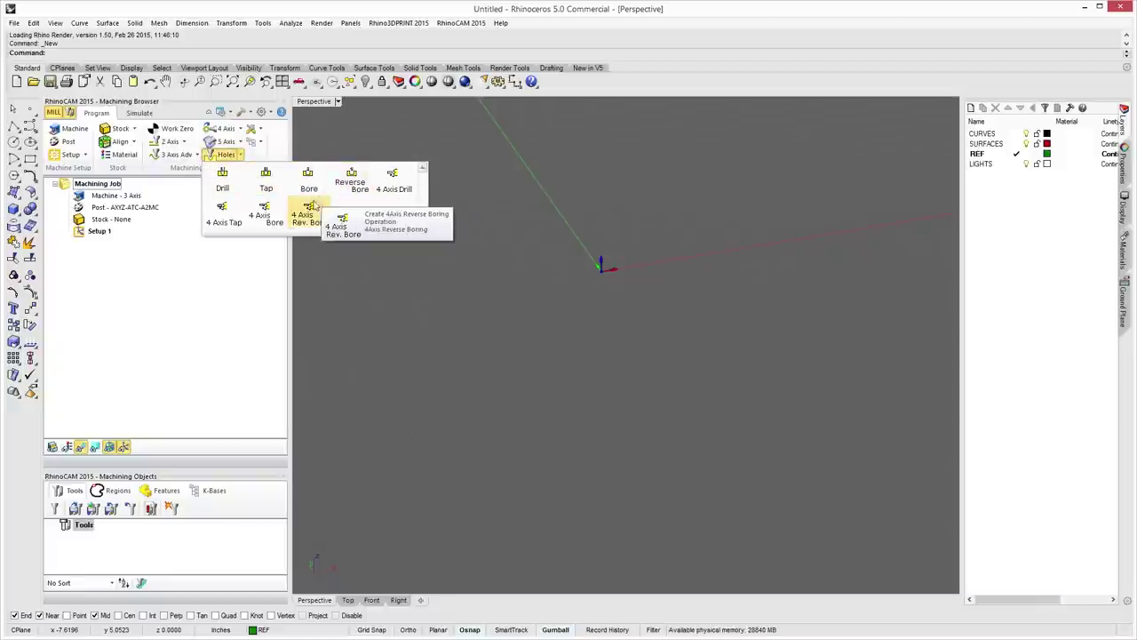
left_click(304, 267)
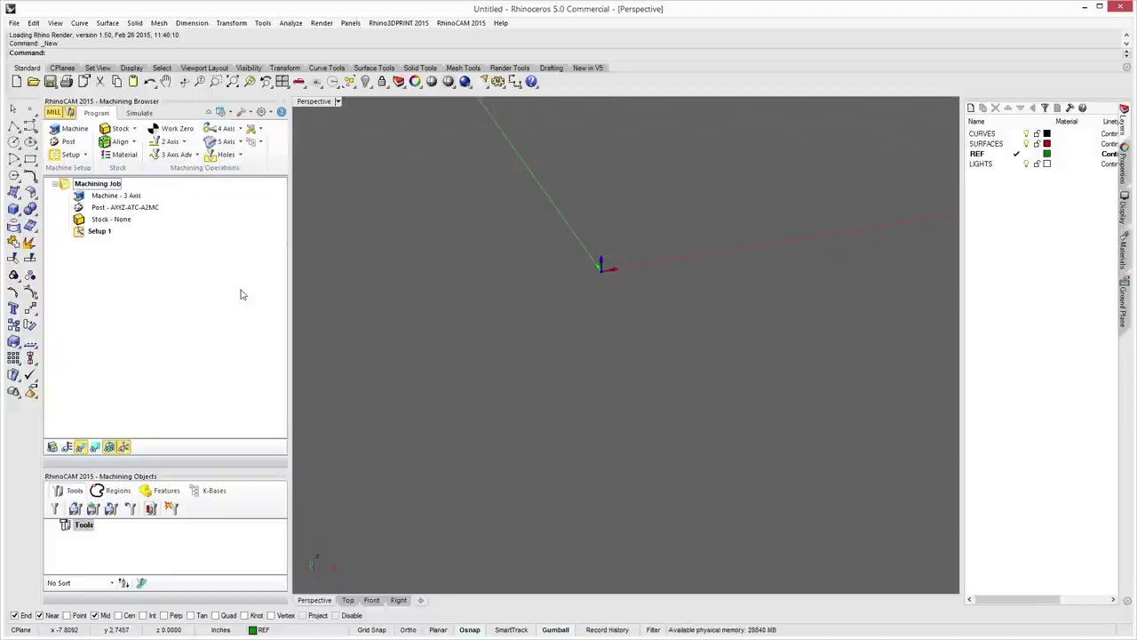
Examine the machining operation set, machine control and knowledge base utilities, plus the simulation commands.
left_click(260, 130)
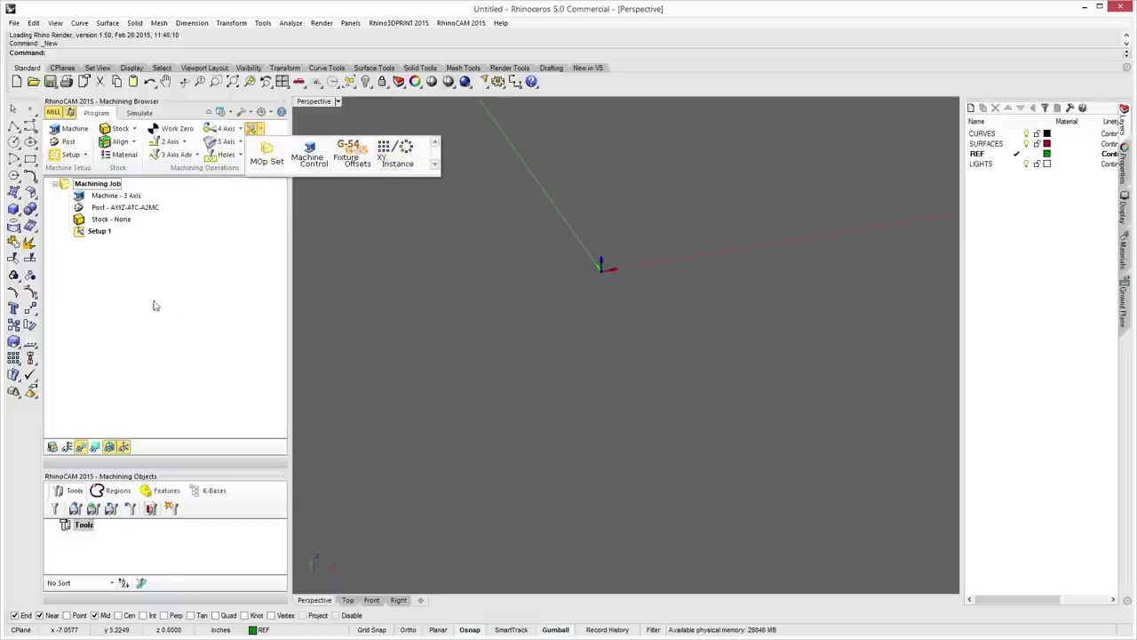
left_click(221, 283)
left_click(264, 140)
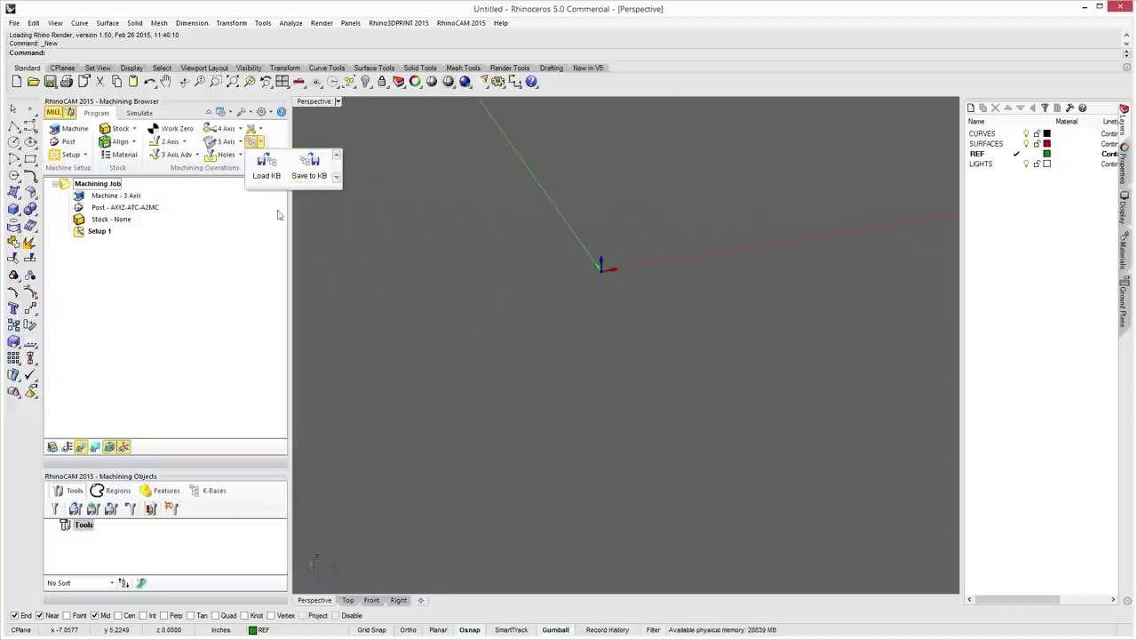
left_click(142, 114)
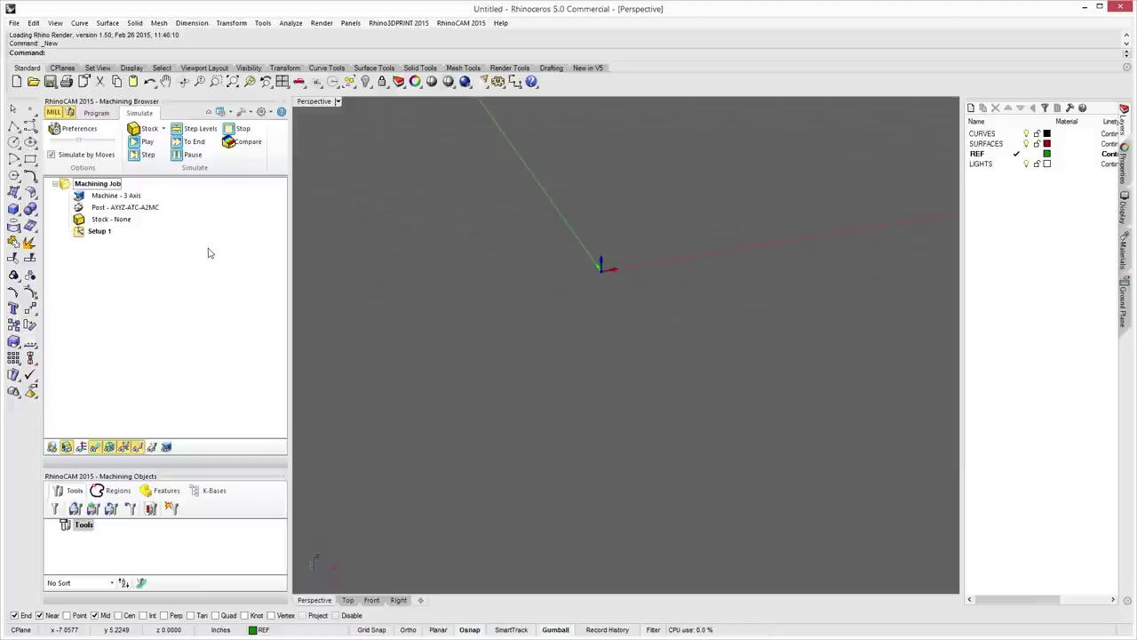
left_click(105, 115)
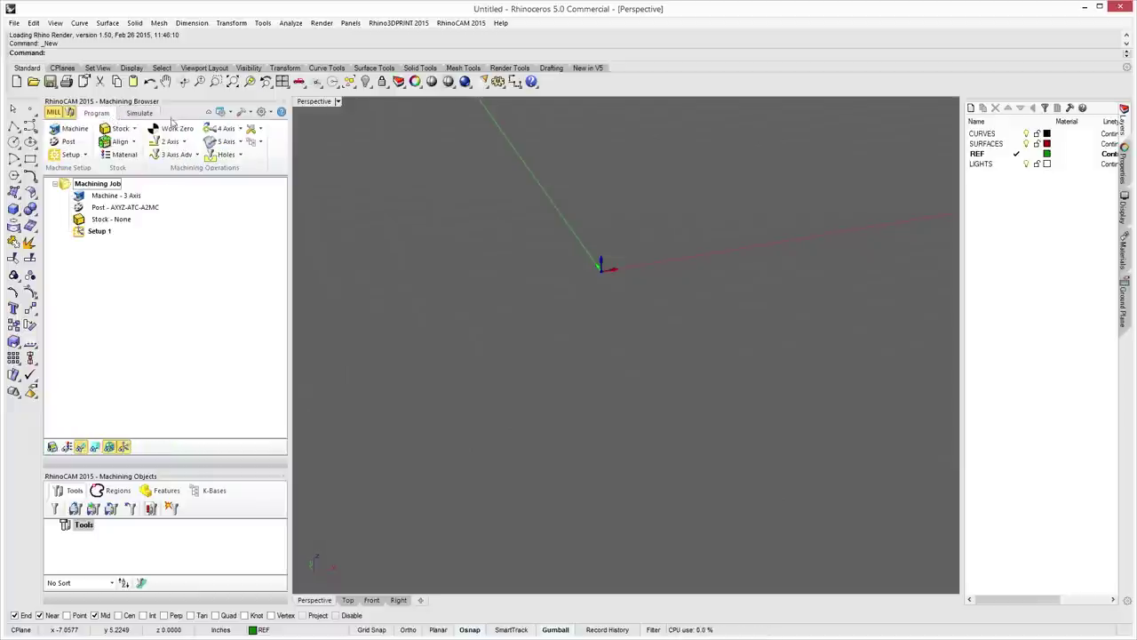
Try a collapsed ribbon and the Office 2010 Blue and Black themes, restoring the expanded ribbon with Office 2010 Silver.
left_click(208, 117)
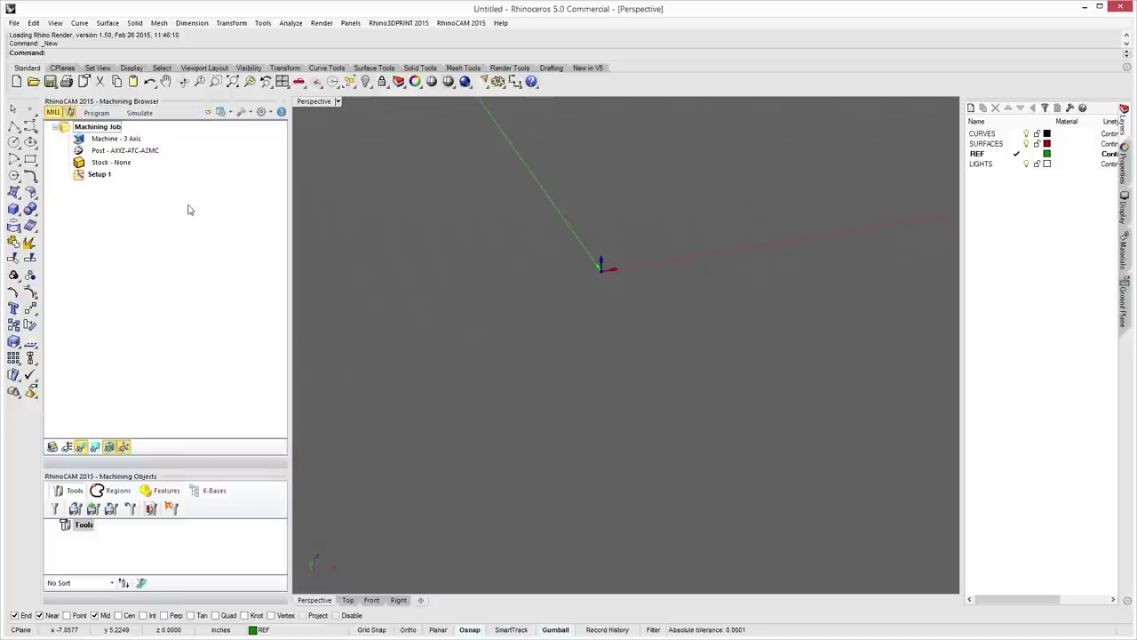
left_click(208, 112)
left_click(231, 112)
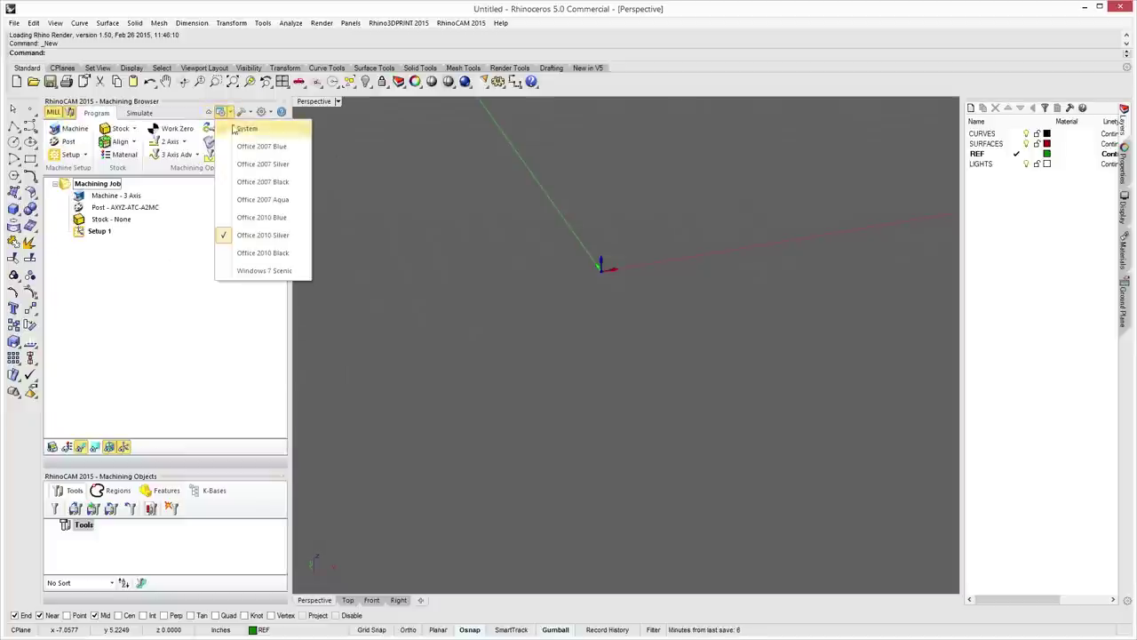
left_click(283, 218)
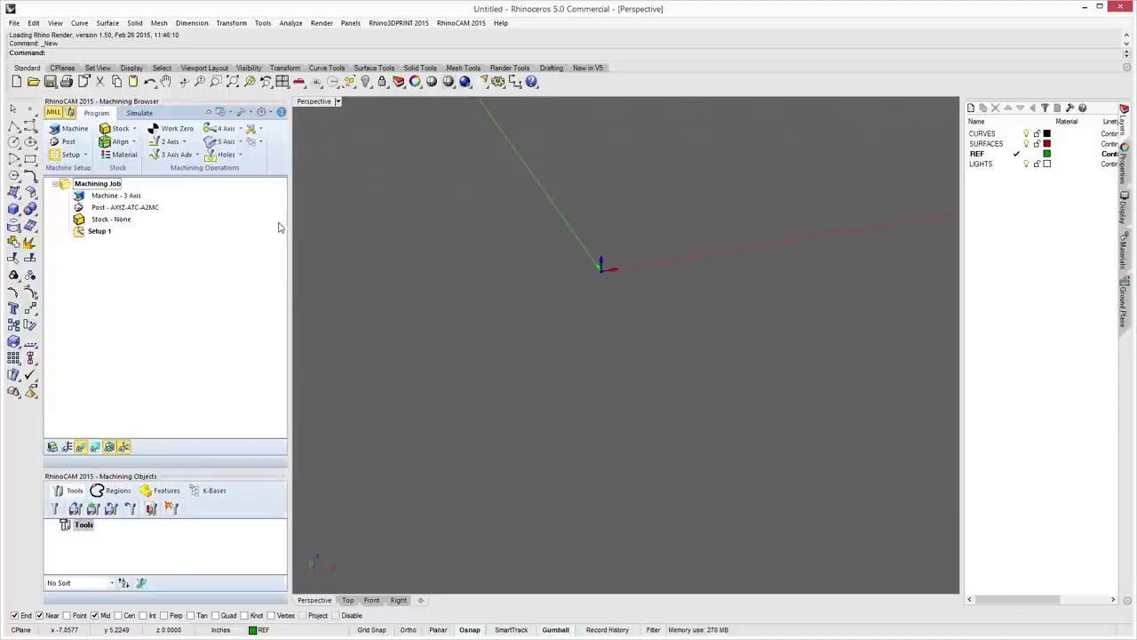
left_click(232, 112)
left_click(261, 251)
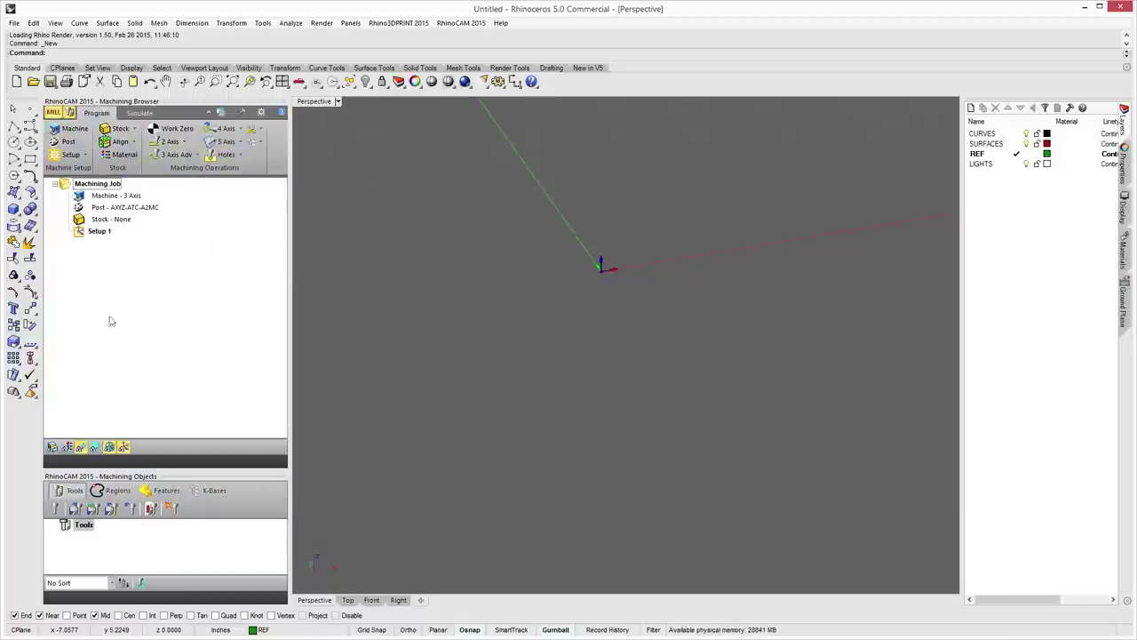
left_click(232, 113)
left_click(232, 112)
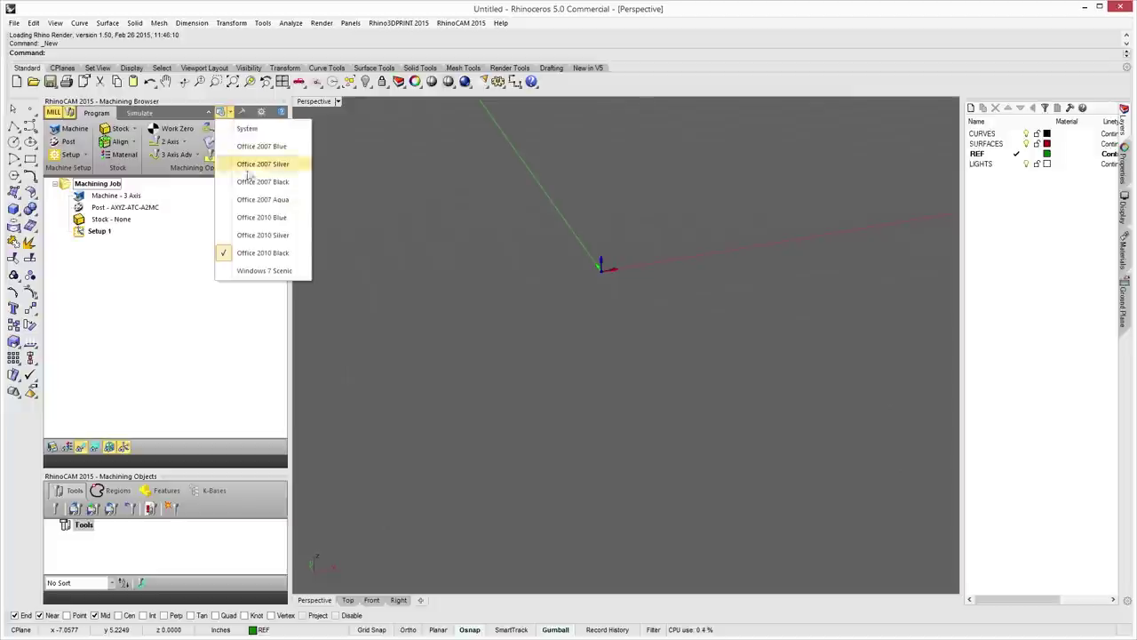
left_click(267, 235)
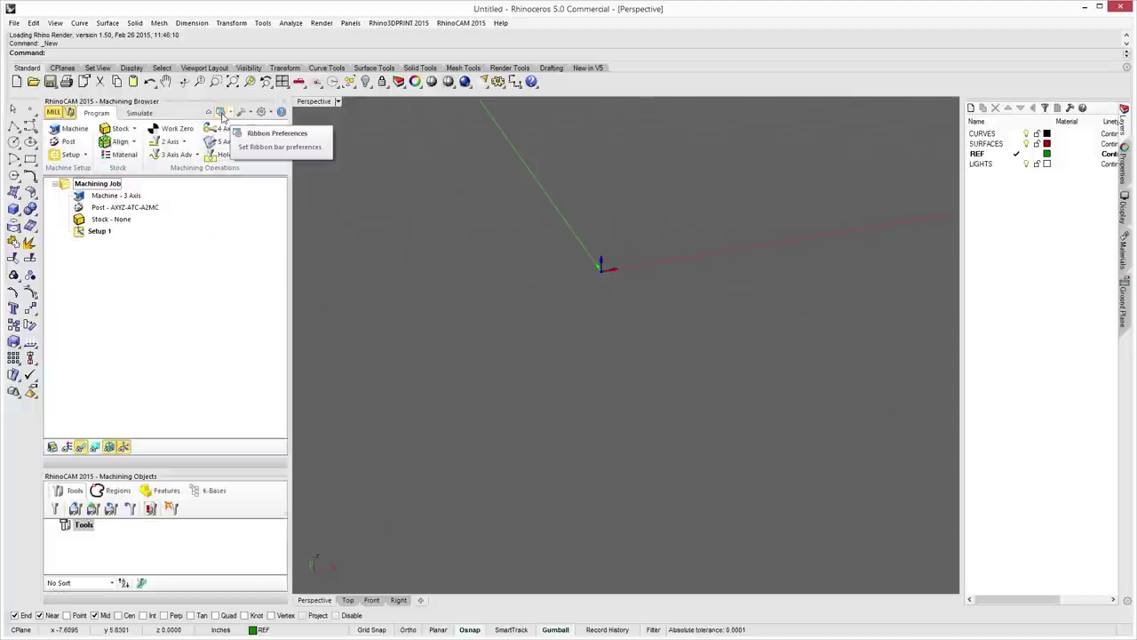
Launch the G-Code Editor/Analyzer utility for a look and close its window.
left_click(224, 113)
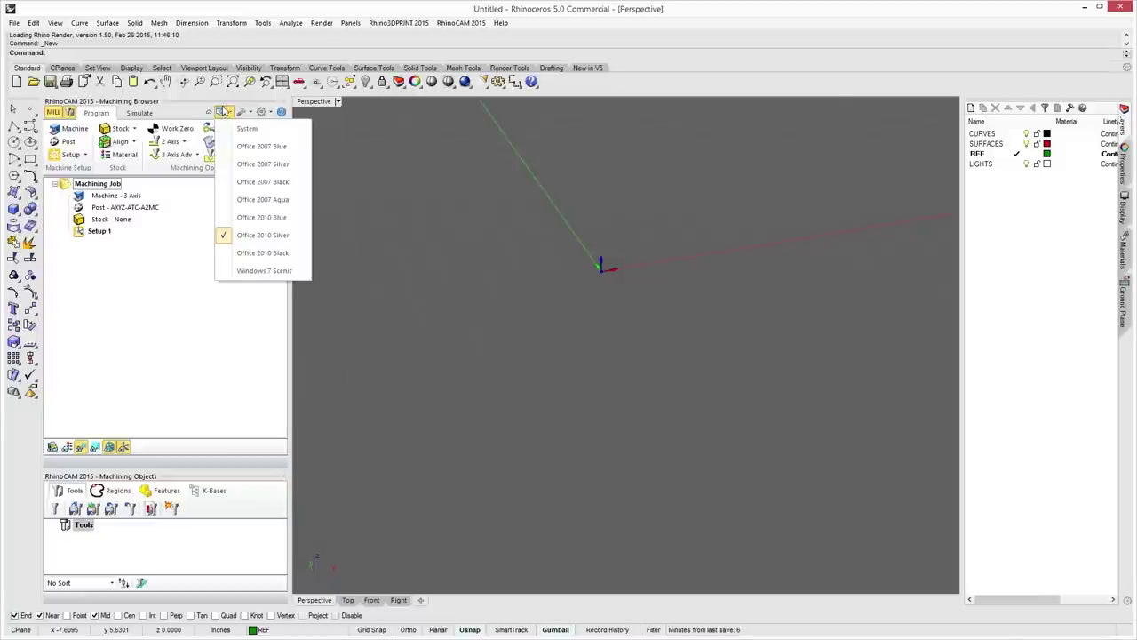
left_click(242, 112)
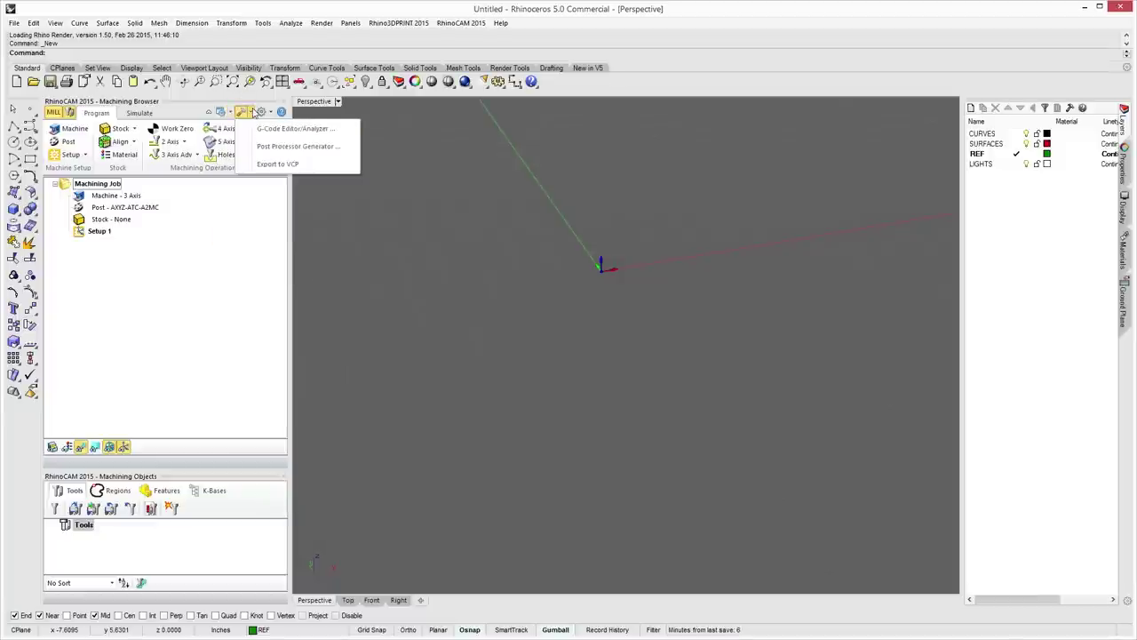
left_click(258, 129)
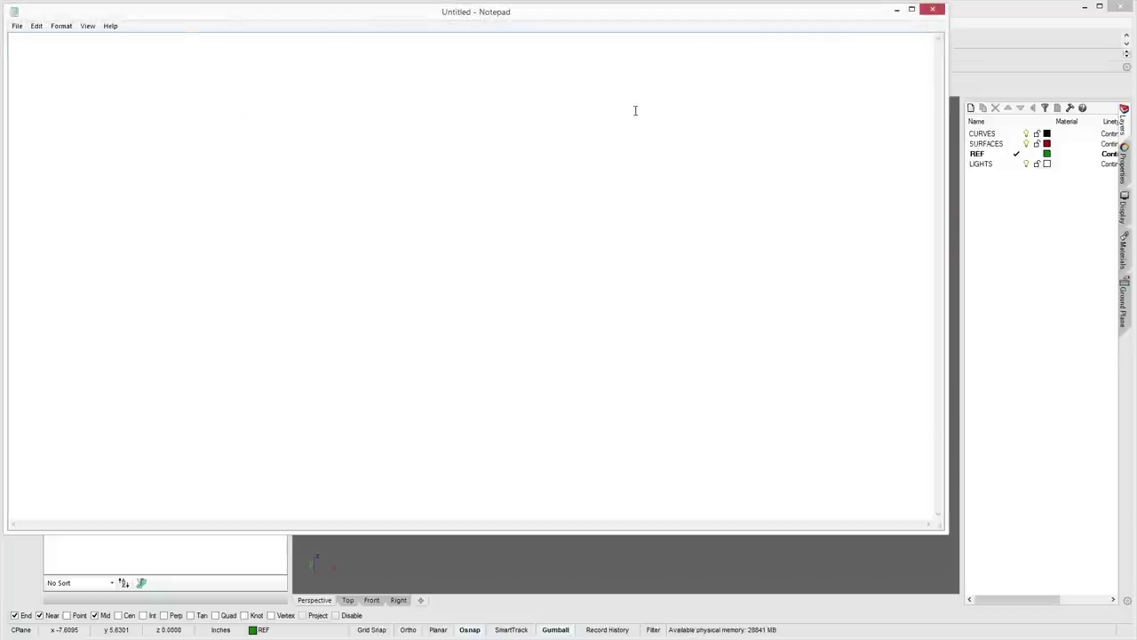
left_click(931, 9)
Examine the post processors offered by the Post Processor Generator, close its file browser, and look at the Export to VCP utility.
left_click(245, 113)
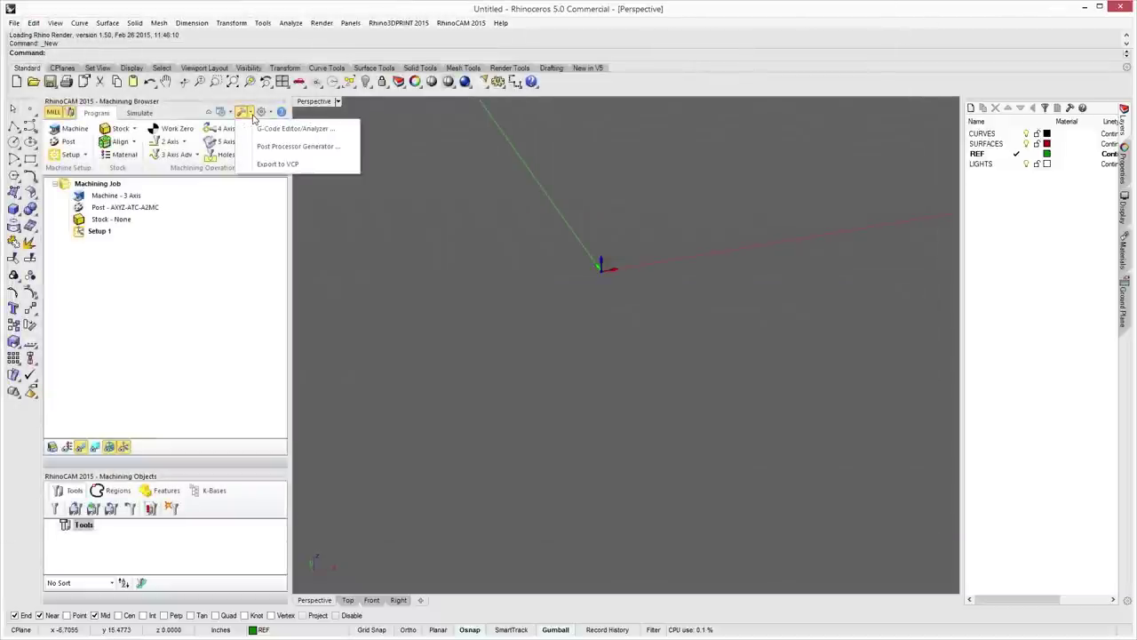
left_click(268, 145)
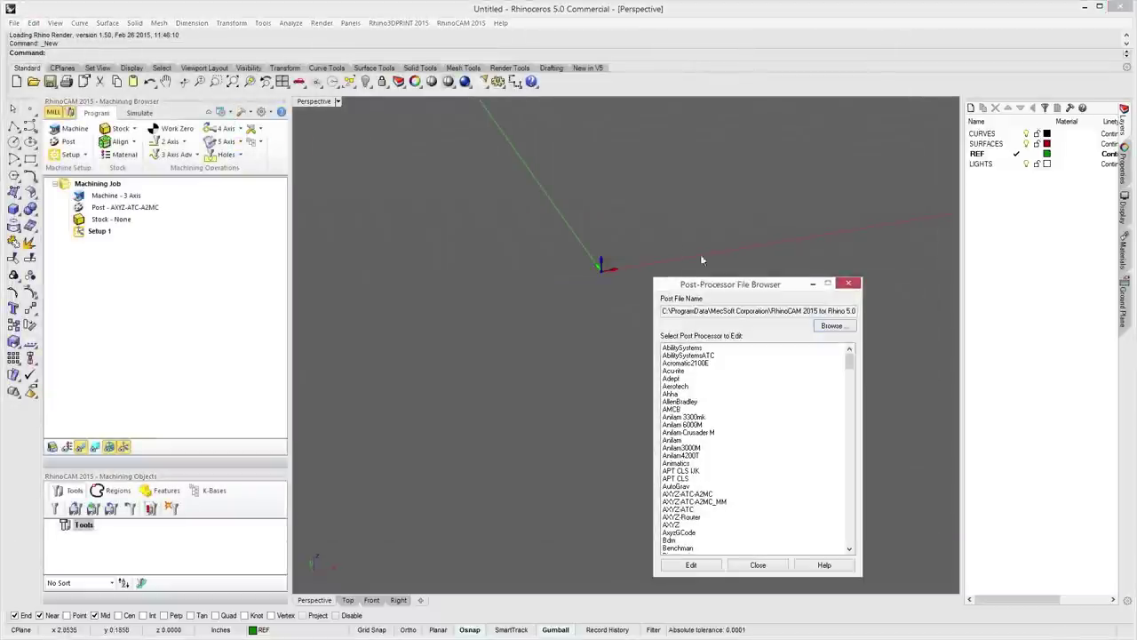
left_click_drag(727, 284, 473, 213)
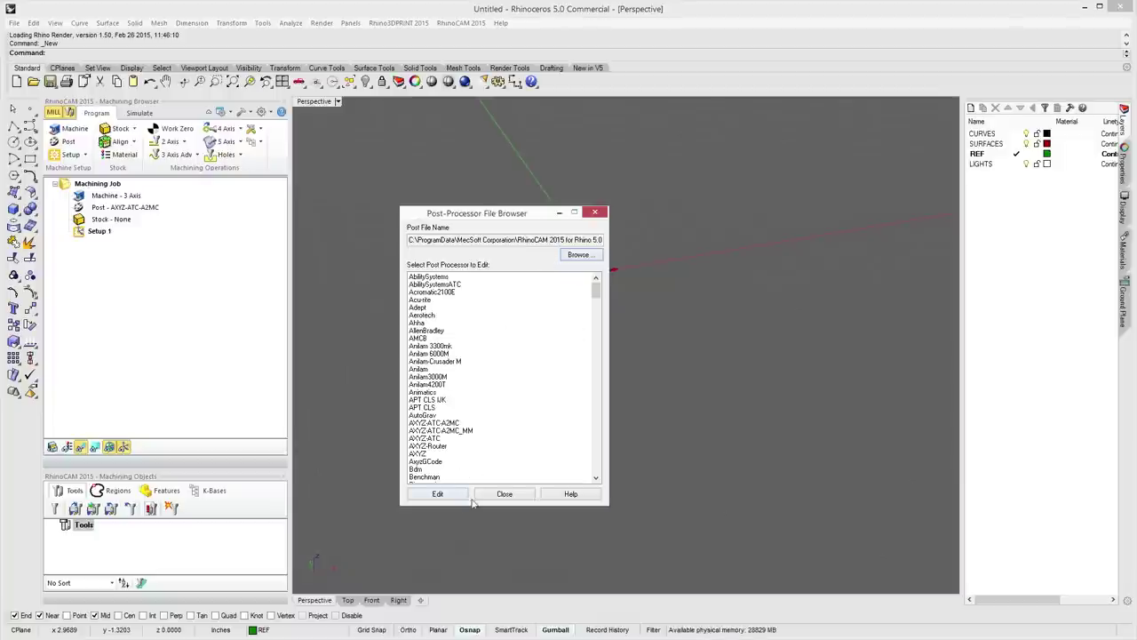
left_click(506, 495)
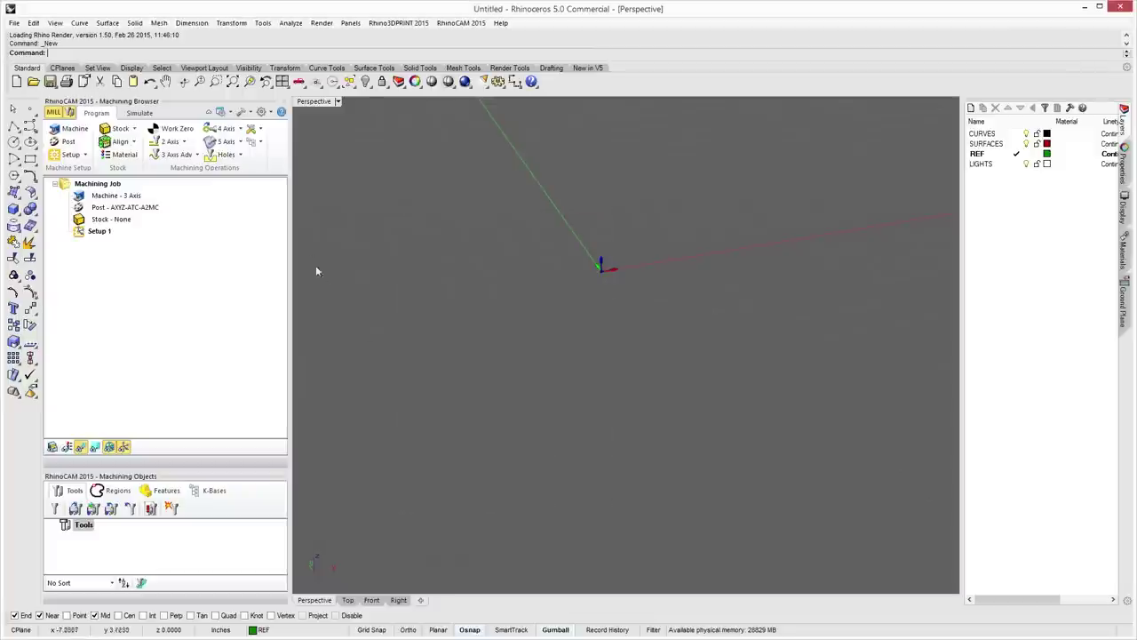
left_click(245, 113)
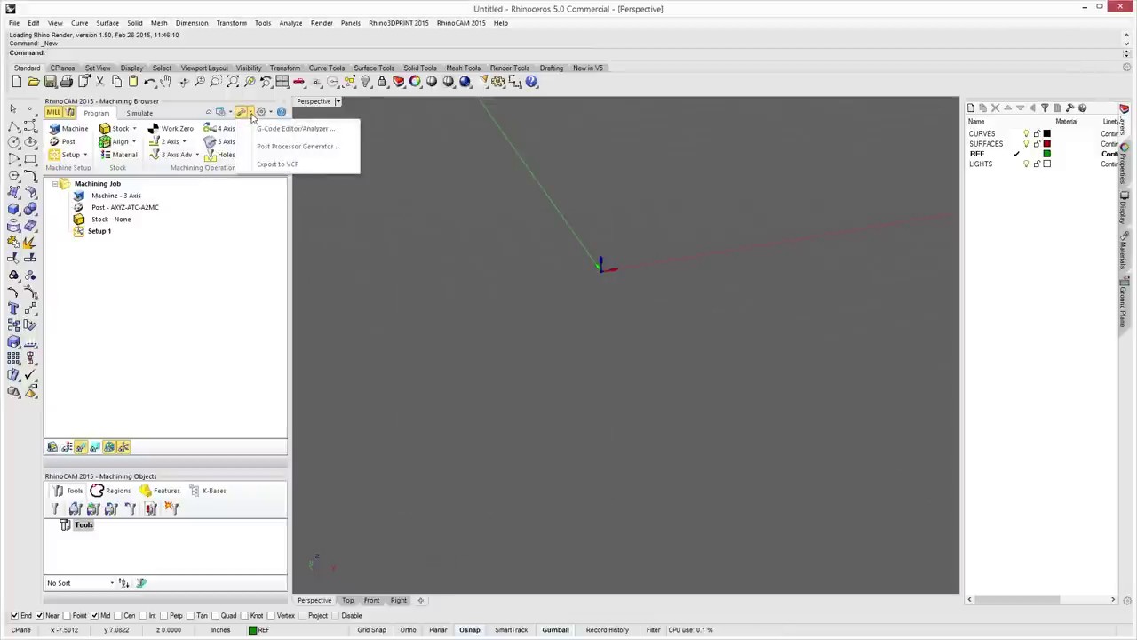
left_click(300, 165)
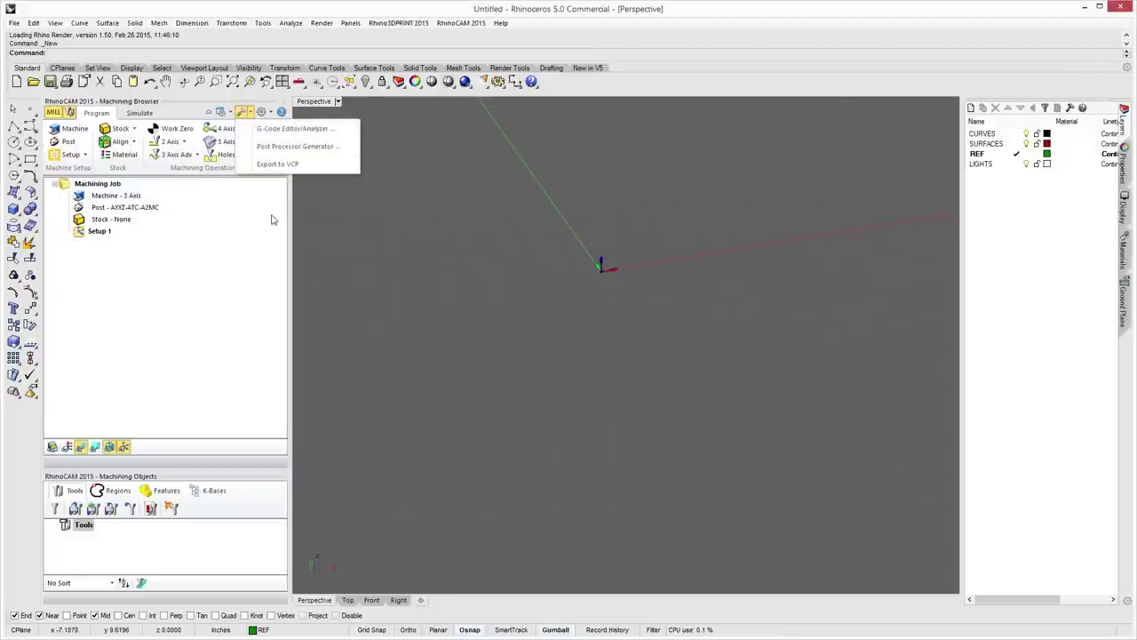
Review the color preferences and the user interface preferences, accepting each dialog as it stands.
left_click(271, 113)
left_click(294, 129)
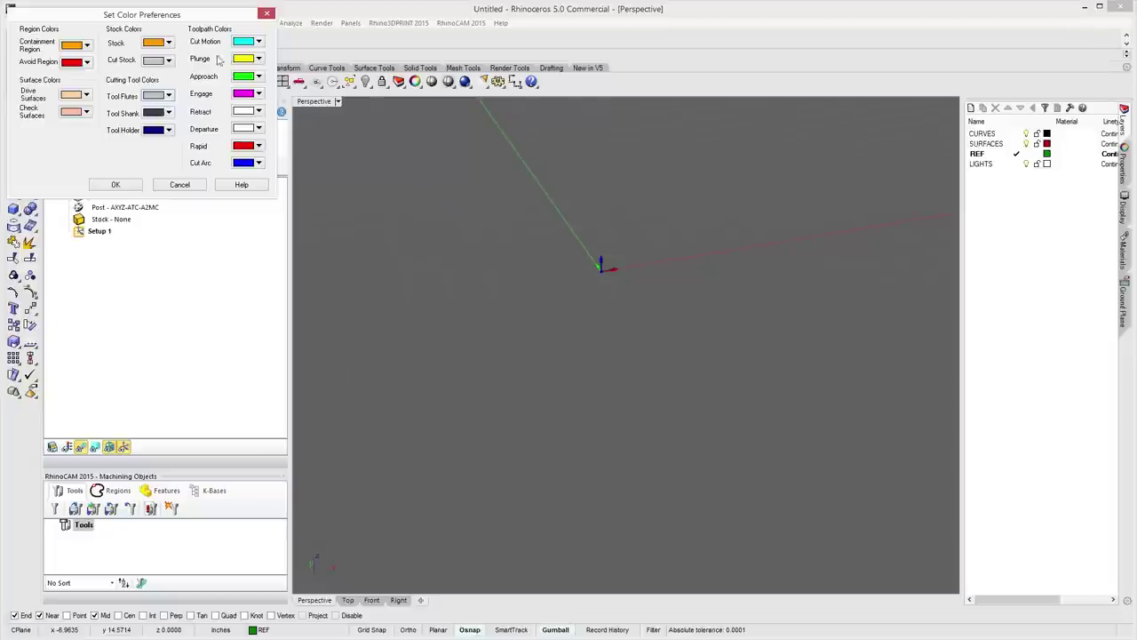
left_click(117, 184)
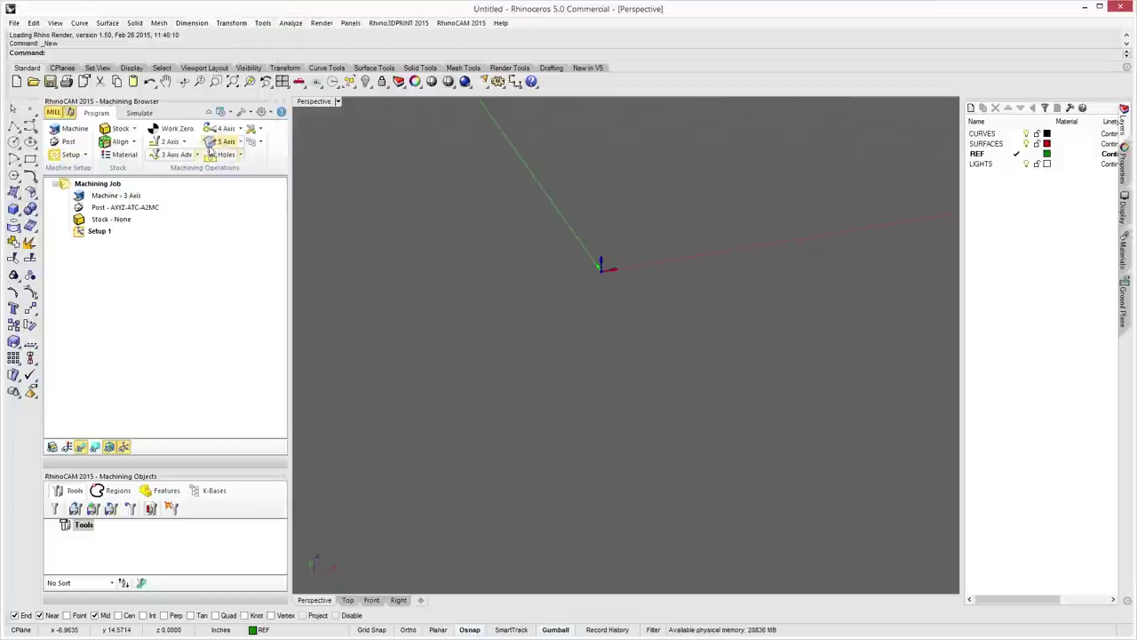
left_click(277, 112)
left_click(297, 145)
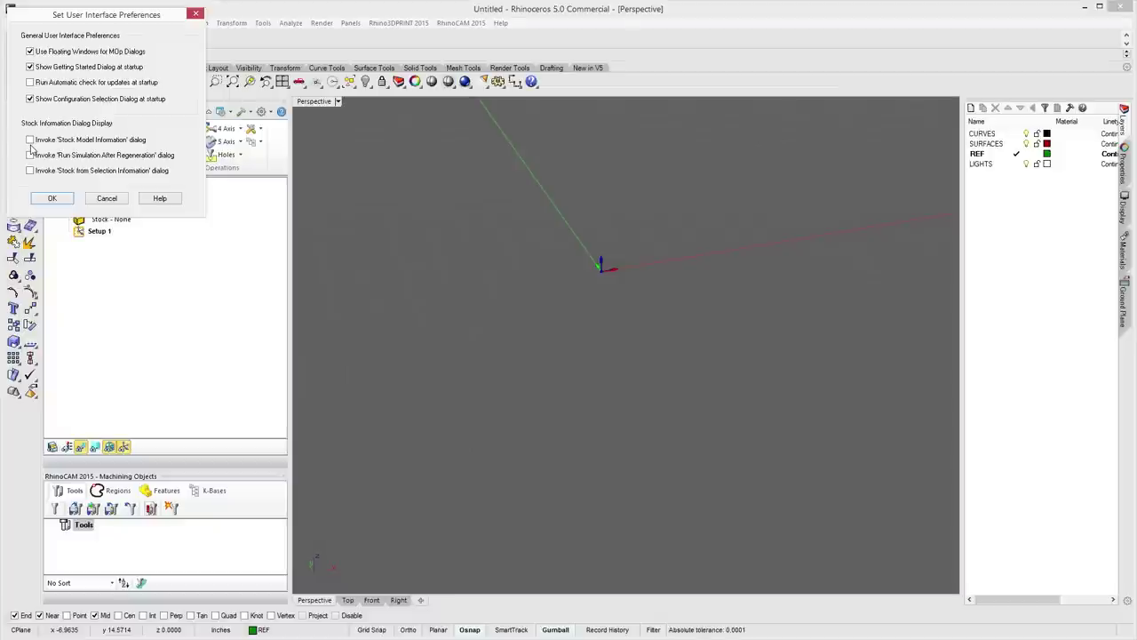
left_click(51, 197)
Review the machining preferences, including the tool programmed point and the knowledge base source folder, and accept them with Tool Tip selected.
left_click(270, 116)
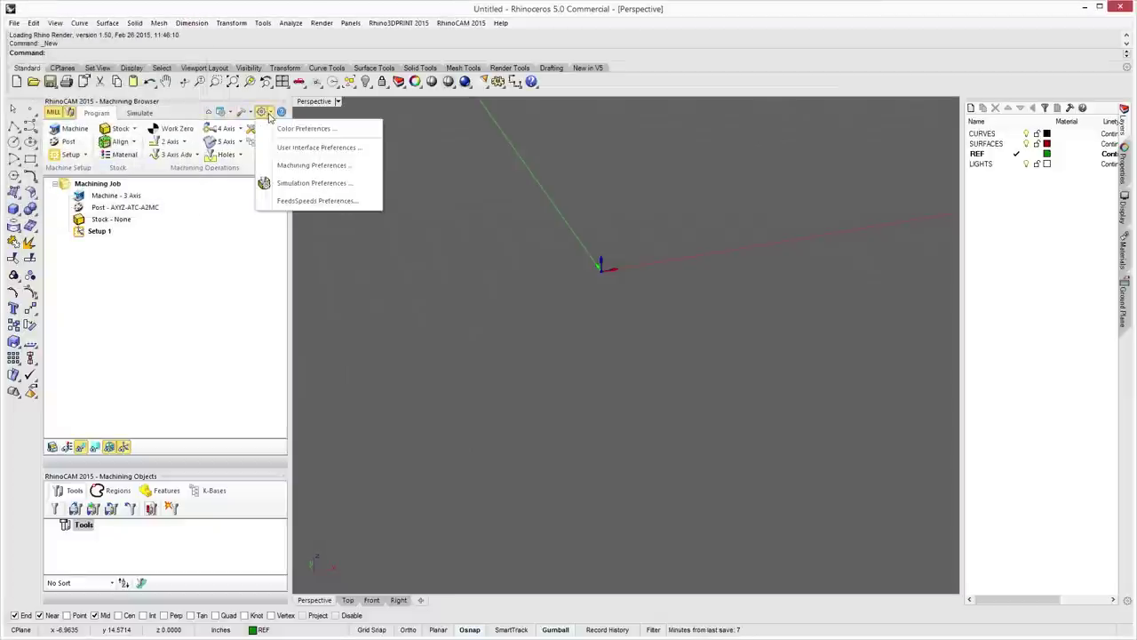
left_click(300, 151)
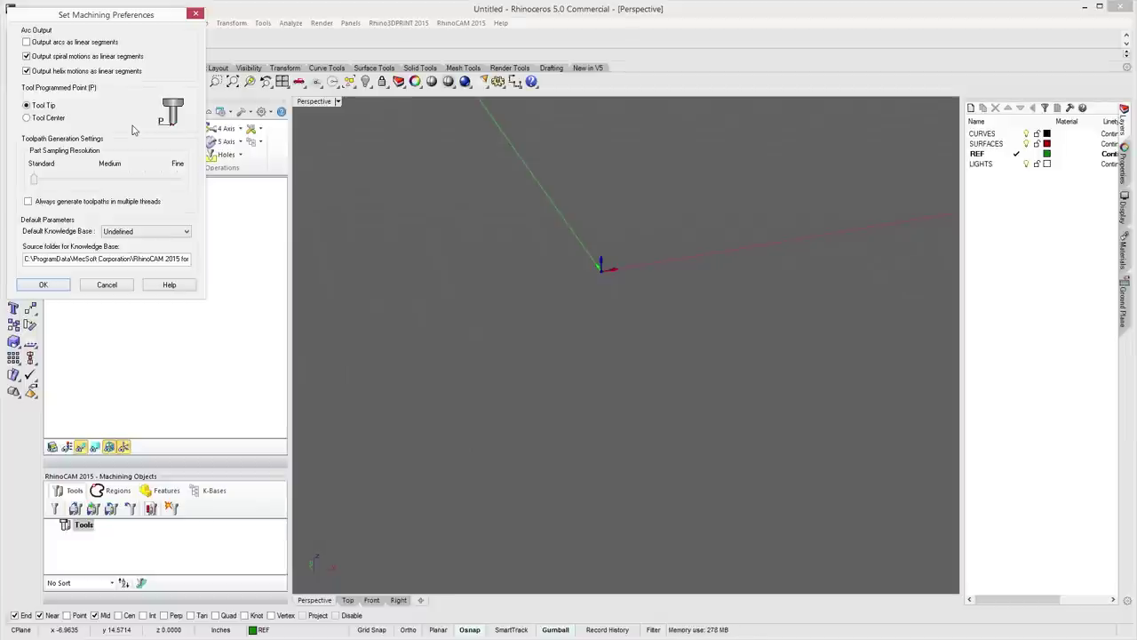
left_click(26, 117)
left_click(51, 106)
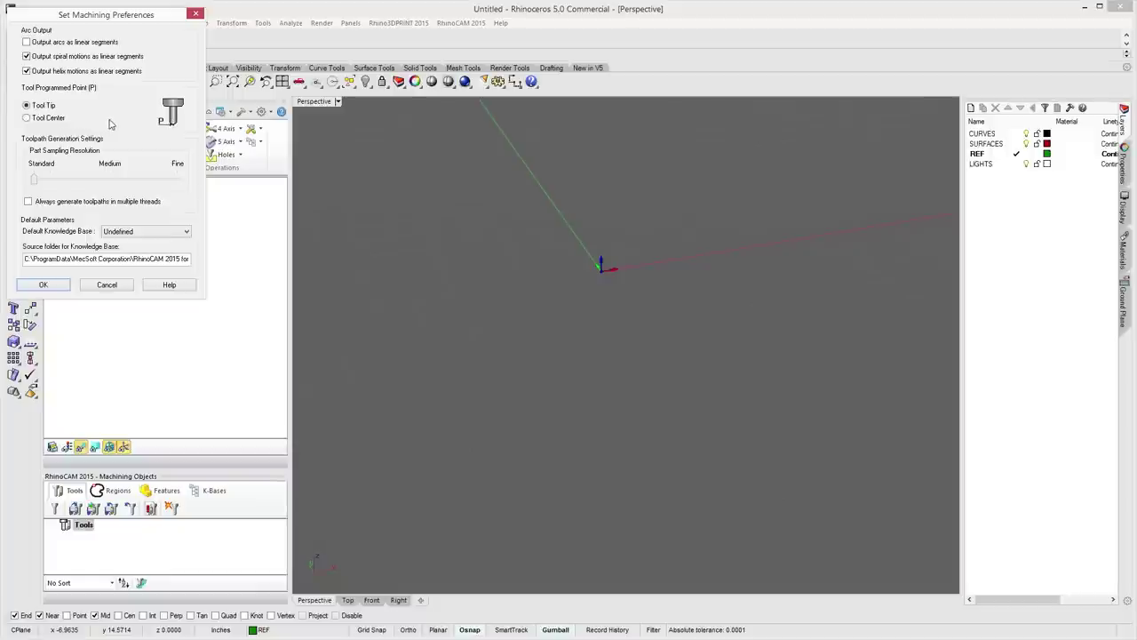
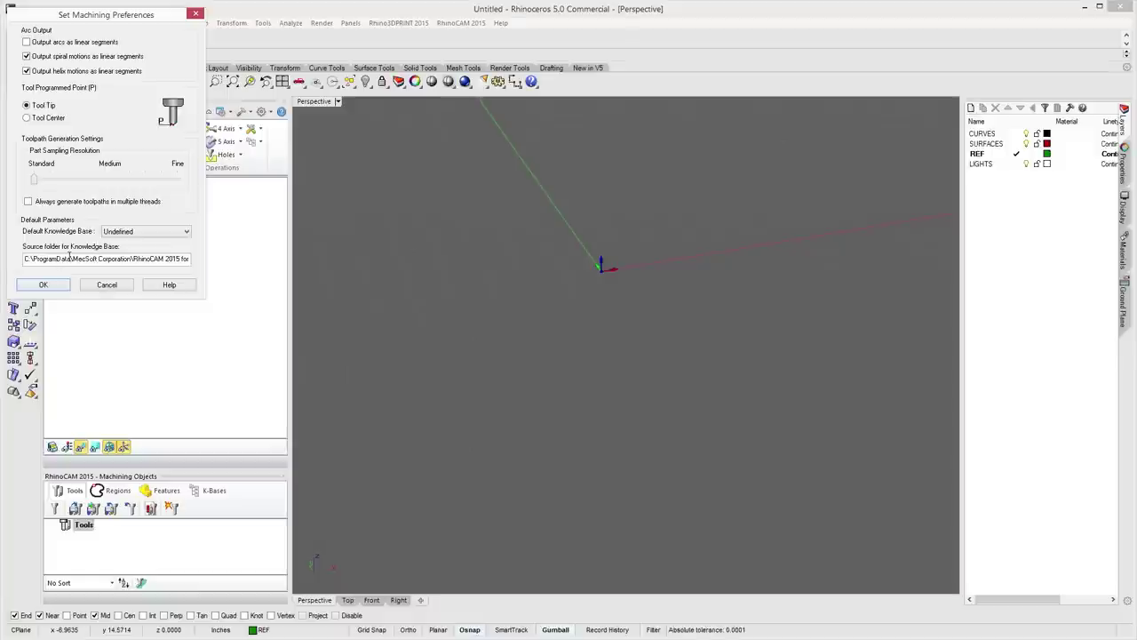
left_click_drag(69, 255, 188, 257)
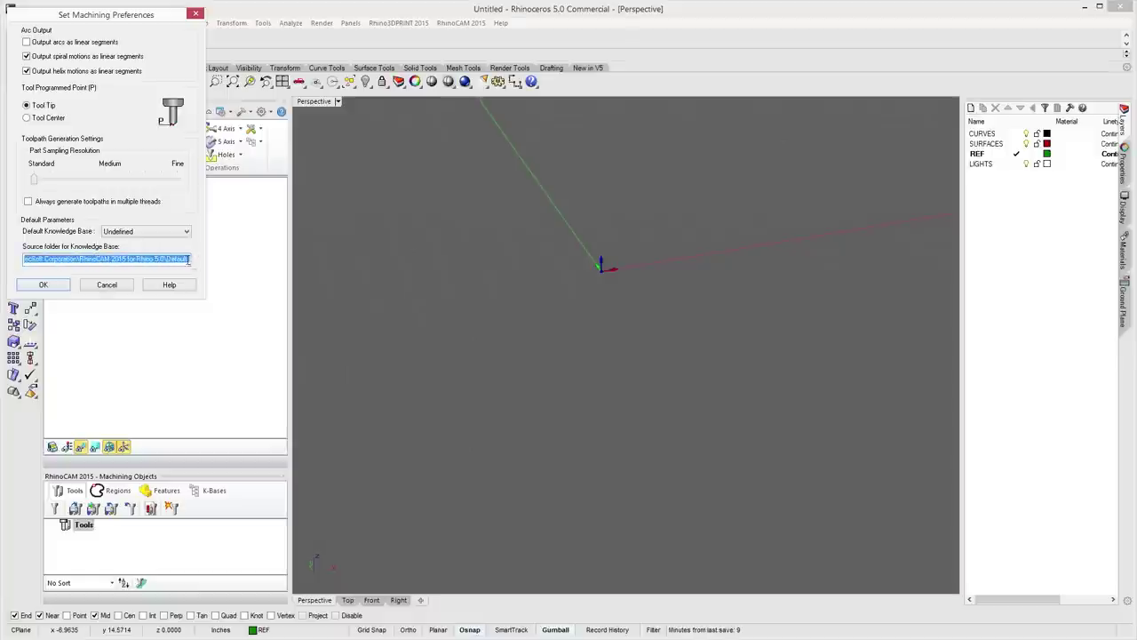
left_click(124, 258)
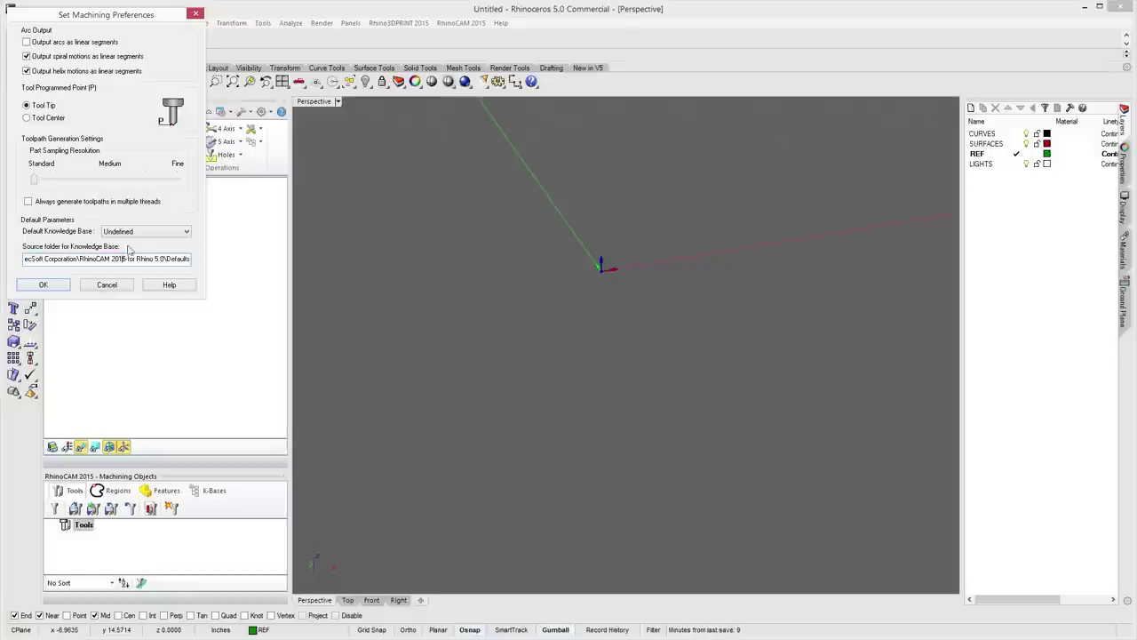
left_click(43, 286)
left_click(264, 112)
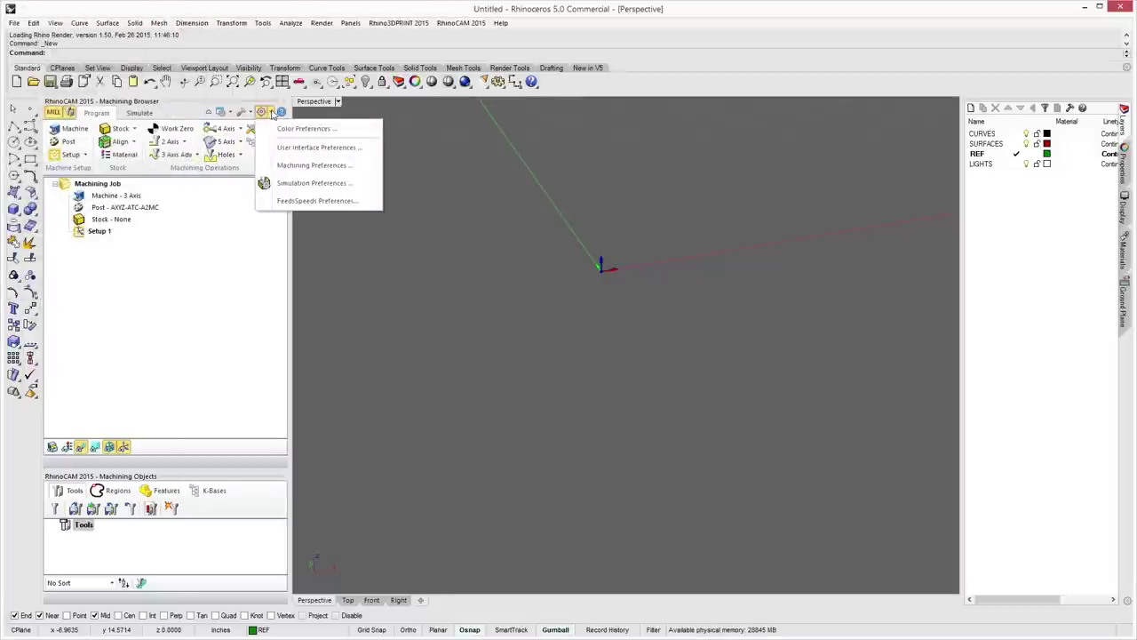
left_click(308, 167)
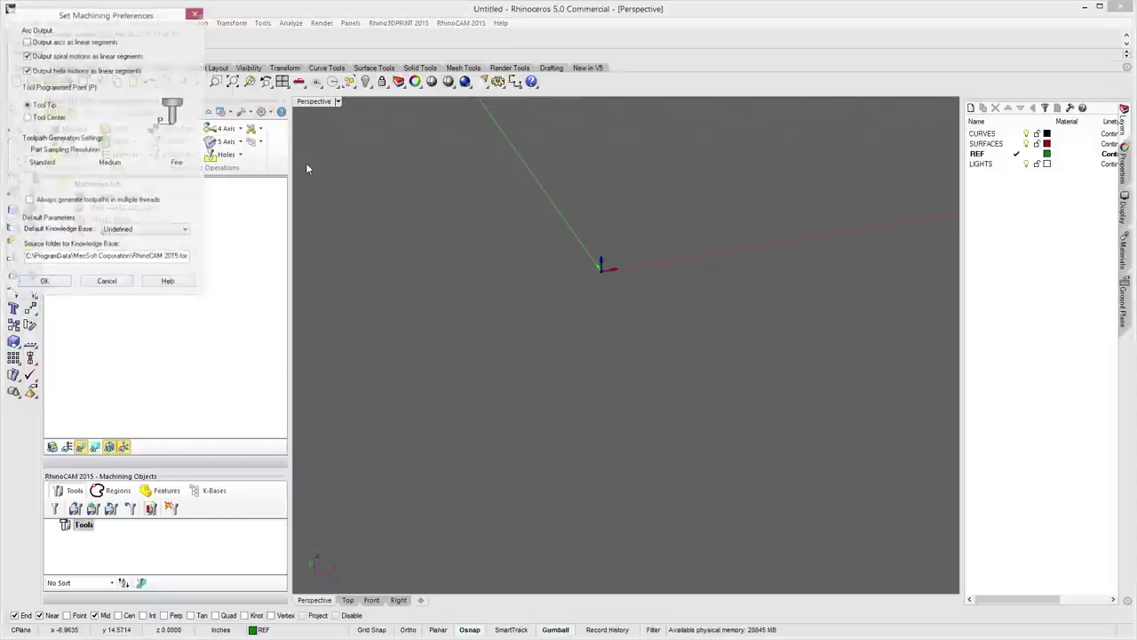
left_click(108, 284)
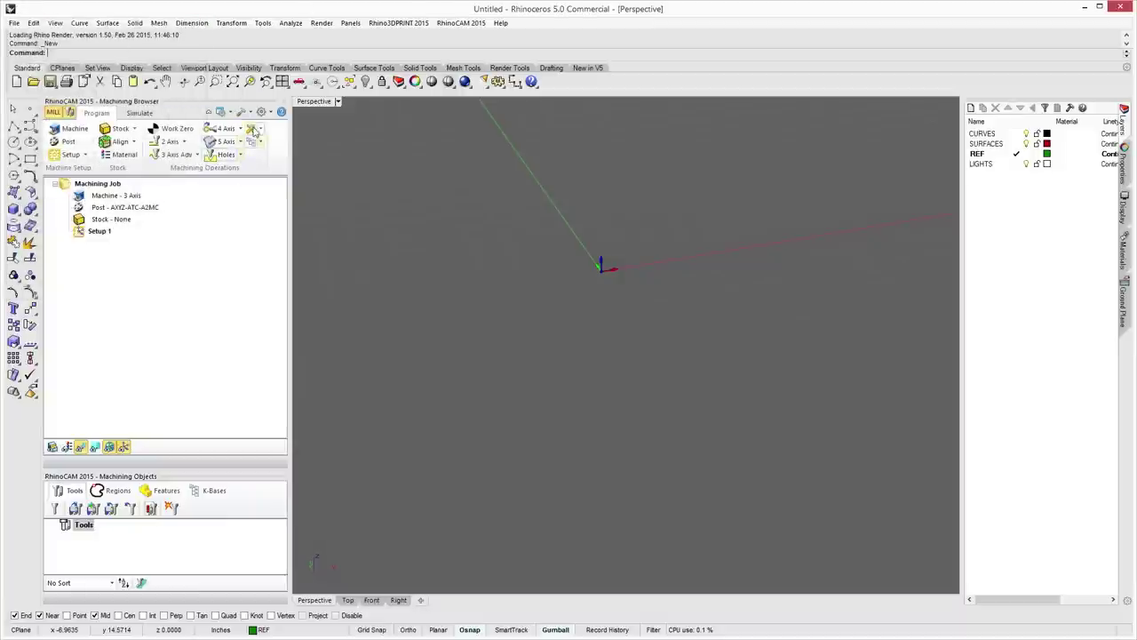
Set the simulation preferences to the Polygonal Model with Medium simulation accuracy and accept the model change.
left_click(264, 112)
left_click(312, 184)
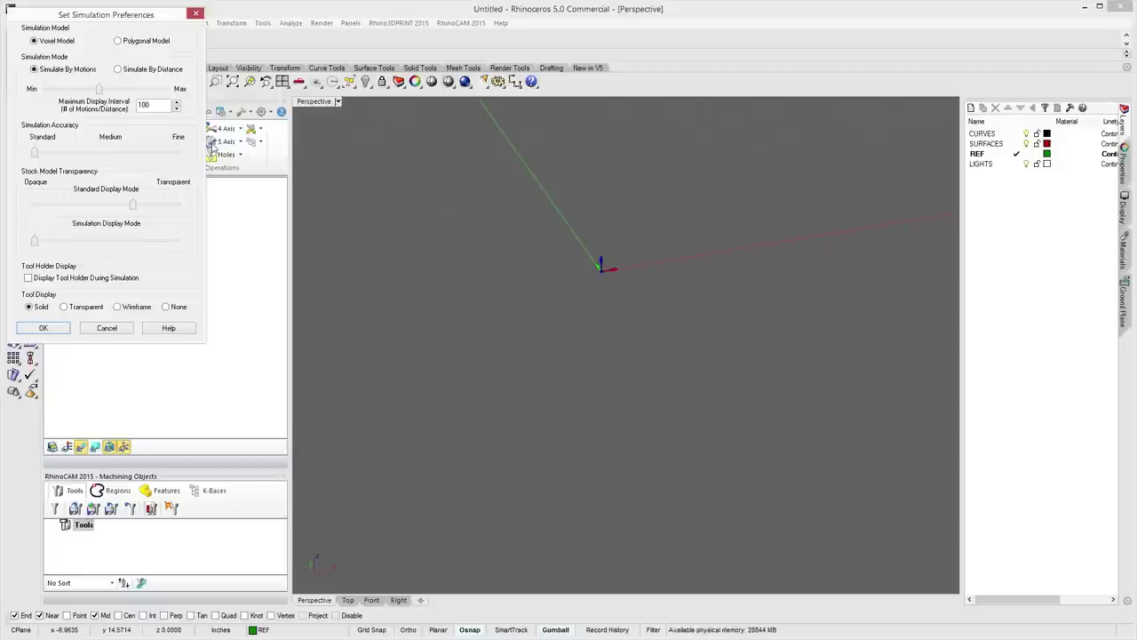
left_click(150, 44)
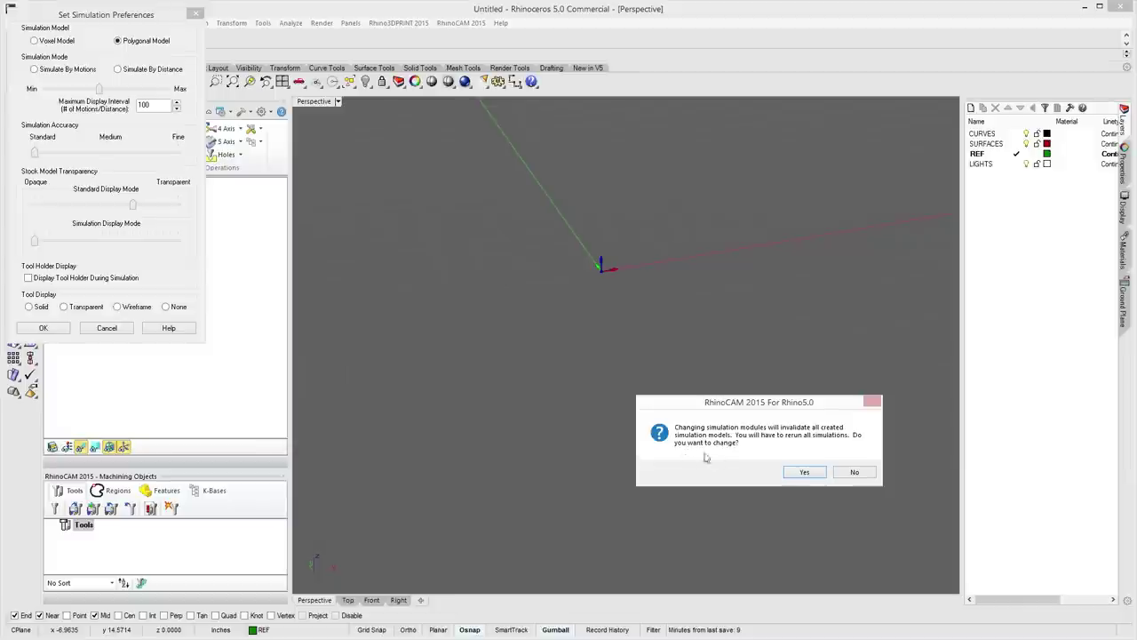
left_click(804, 471)
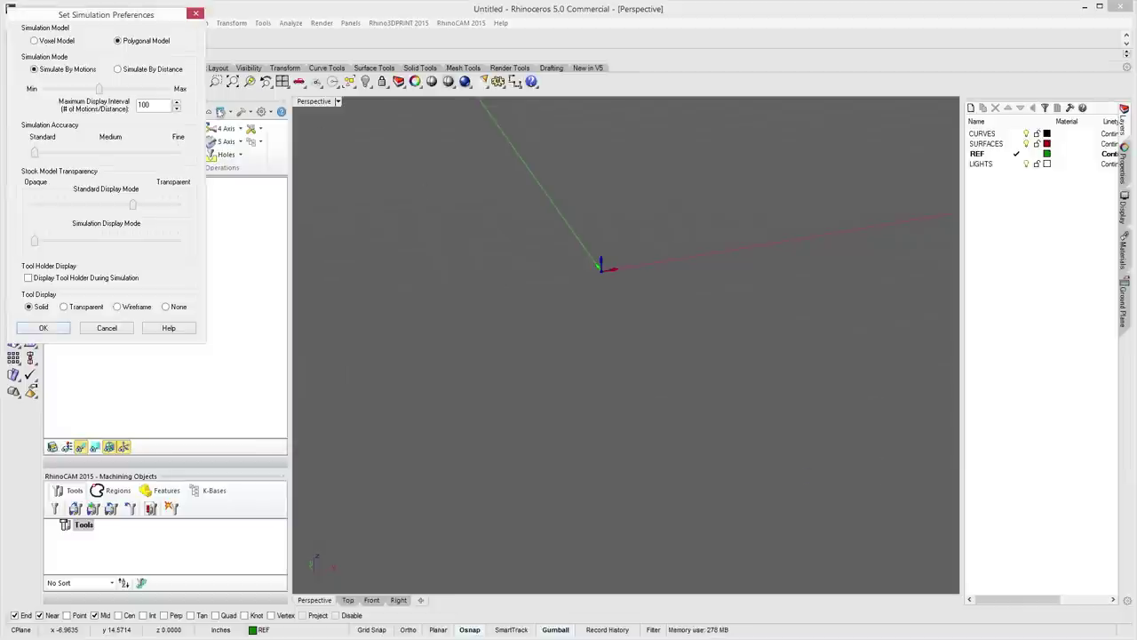
left_click_drag(35, 155, 113, 155)
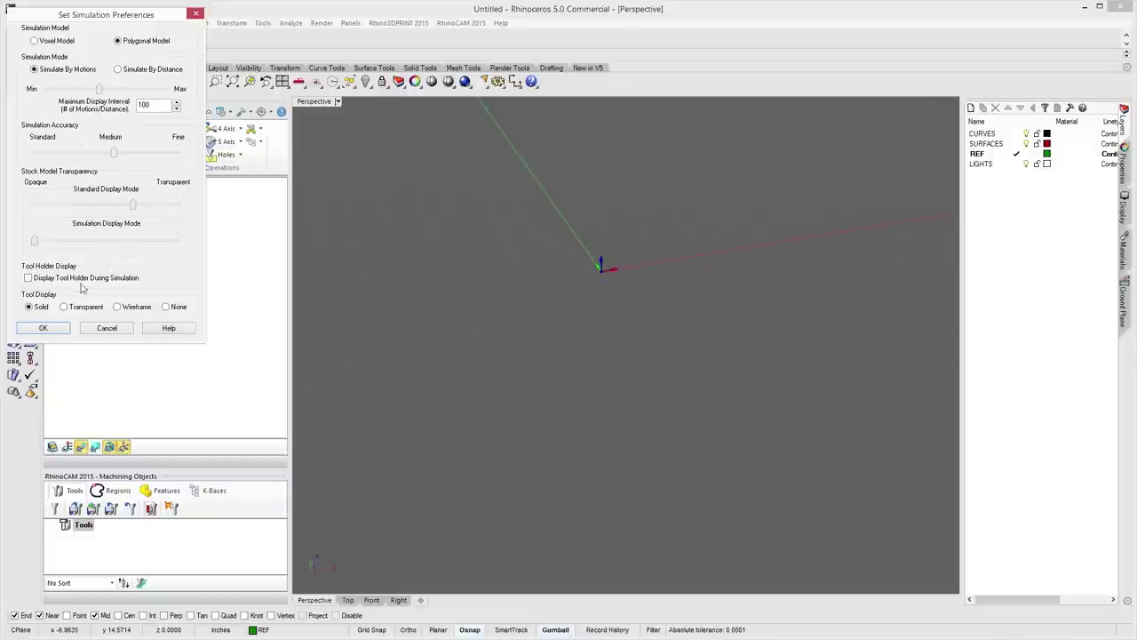
left_click(44, 328)
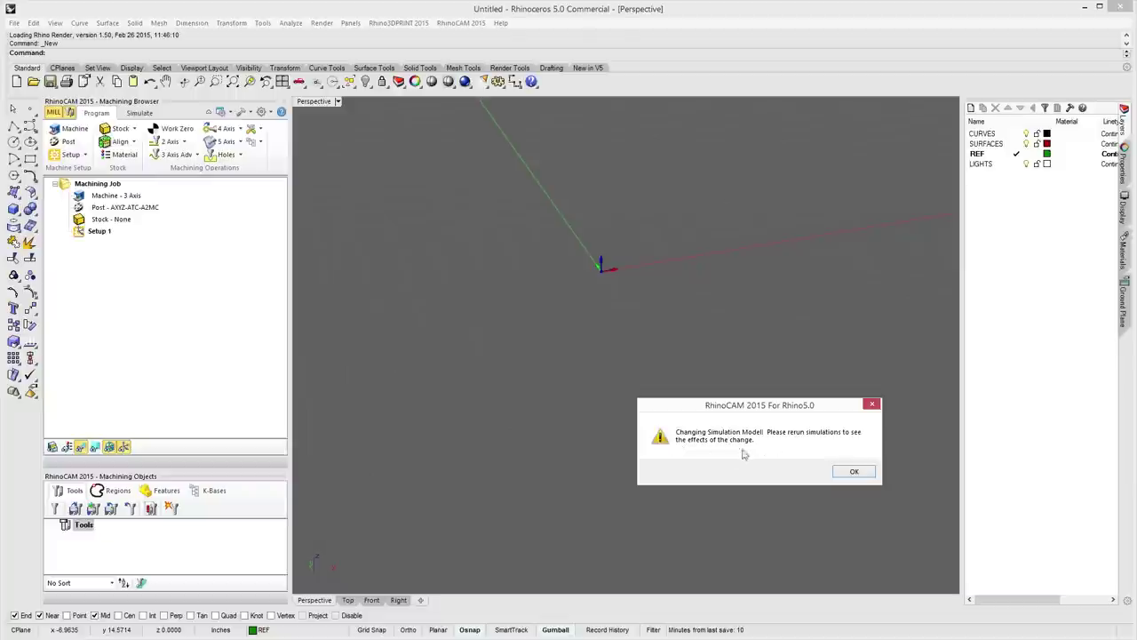
left_click(848, 474)
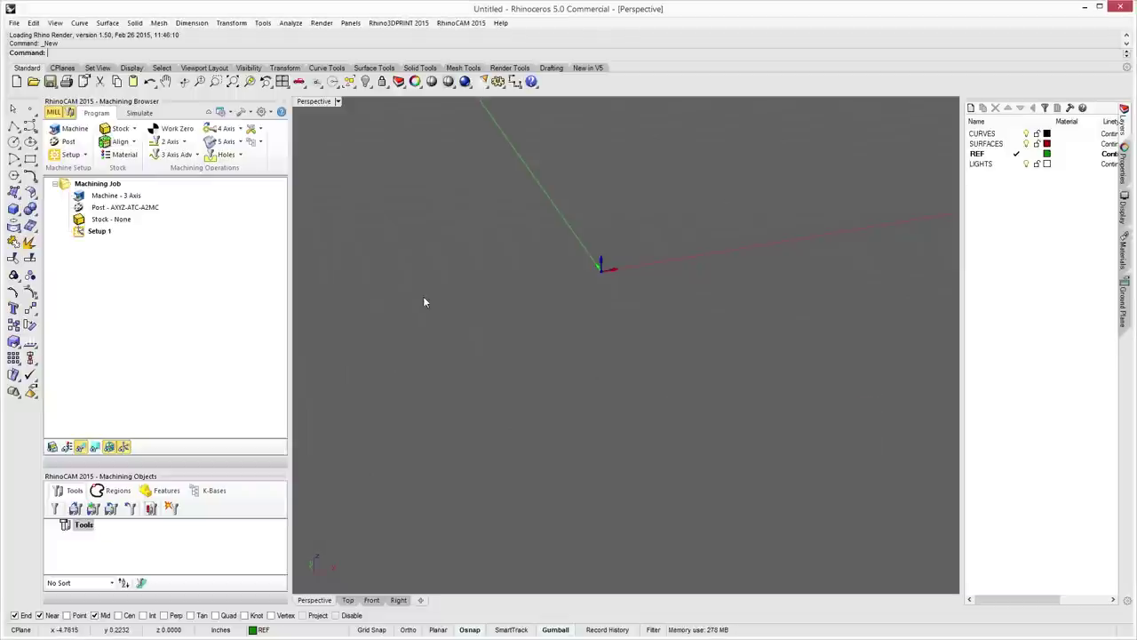
Review the feeds and speeds preferences, including the feedrate source and transfer percentages, and accept them.
left_click(269, 112)
left_click(309, 199)
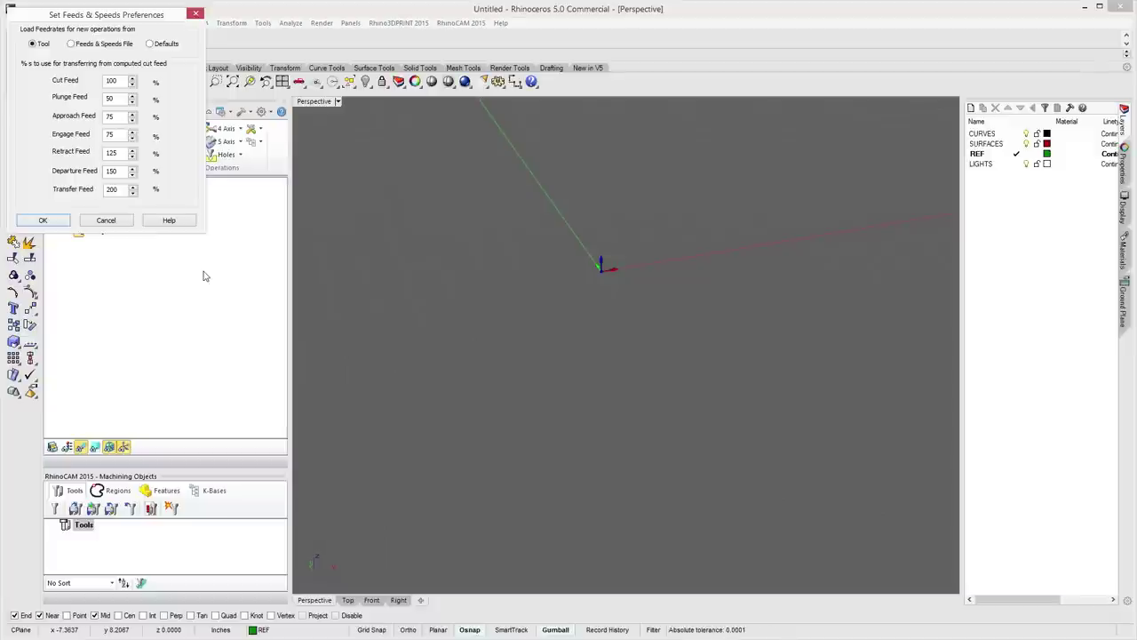
left_click(41, 221)
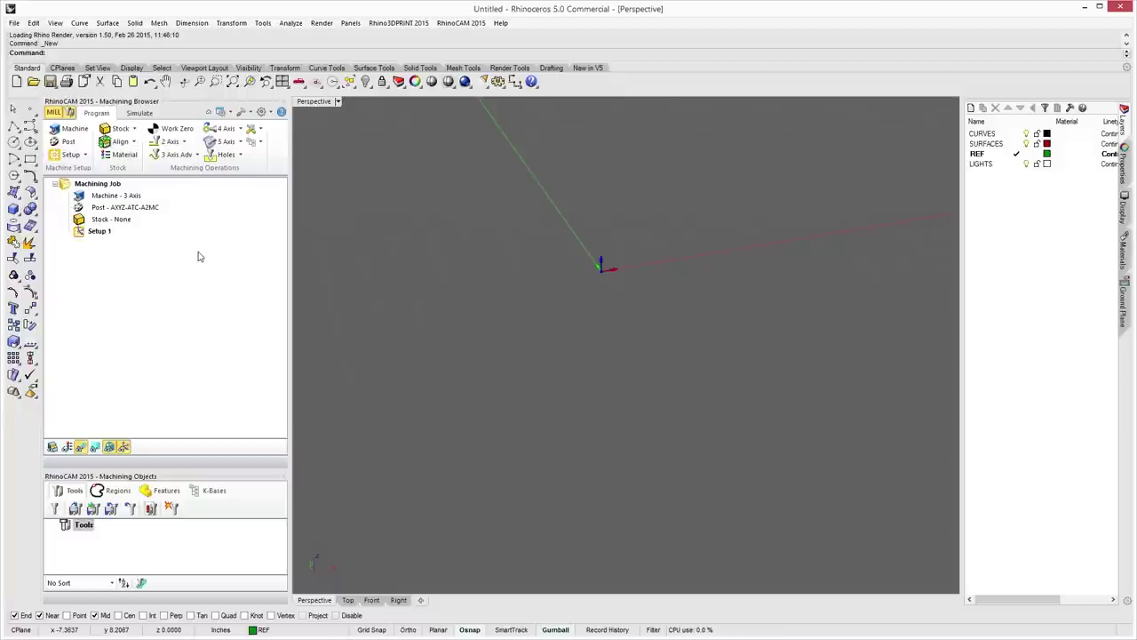
Import rhinocam-tutorial-model.3dm from the Desktop into the current document.
left_click(15, 23)
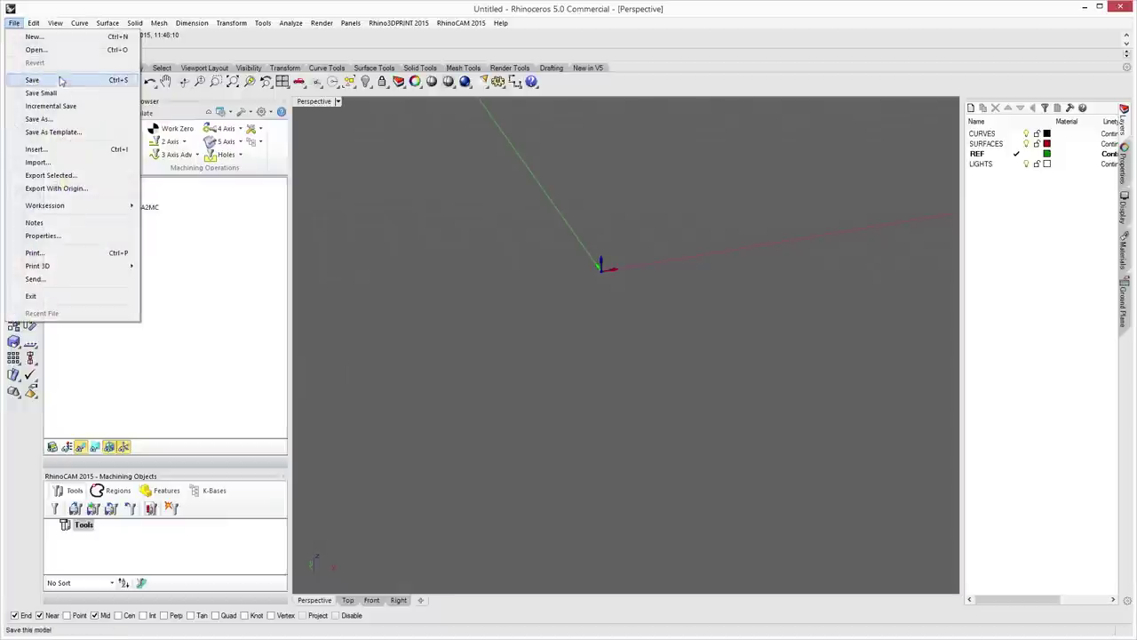
left_click(40, 160)
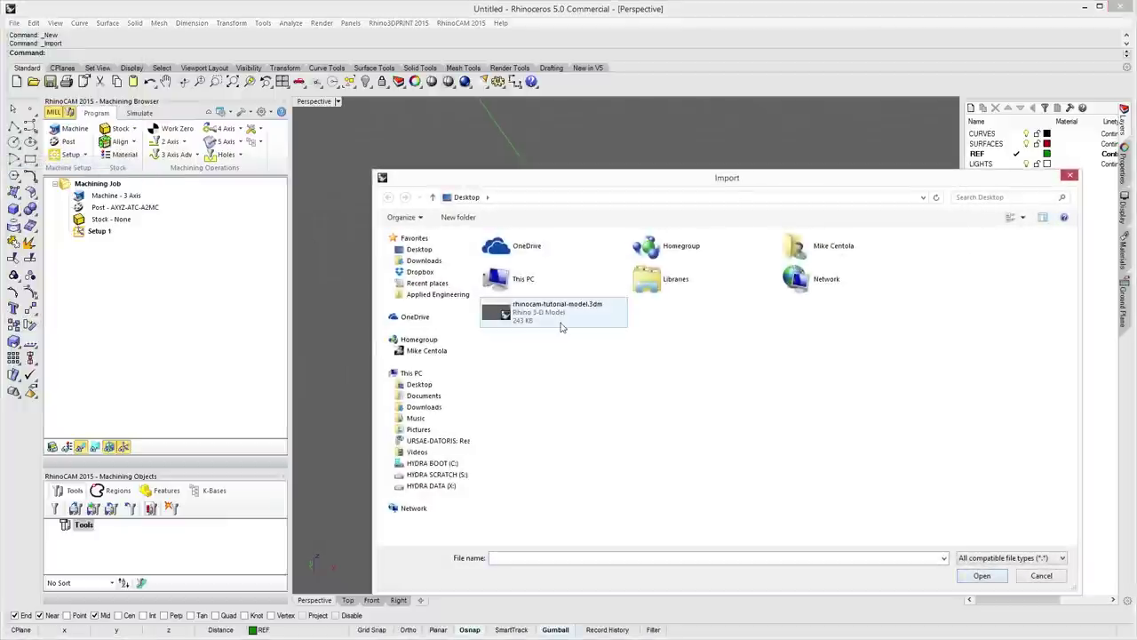
left_click(557, 324)
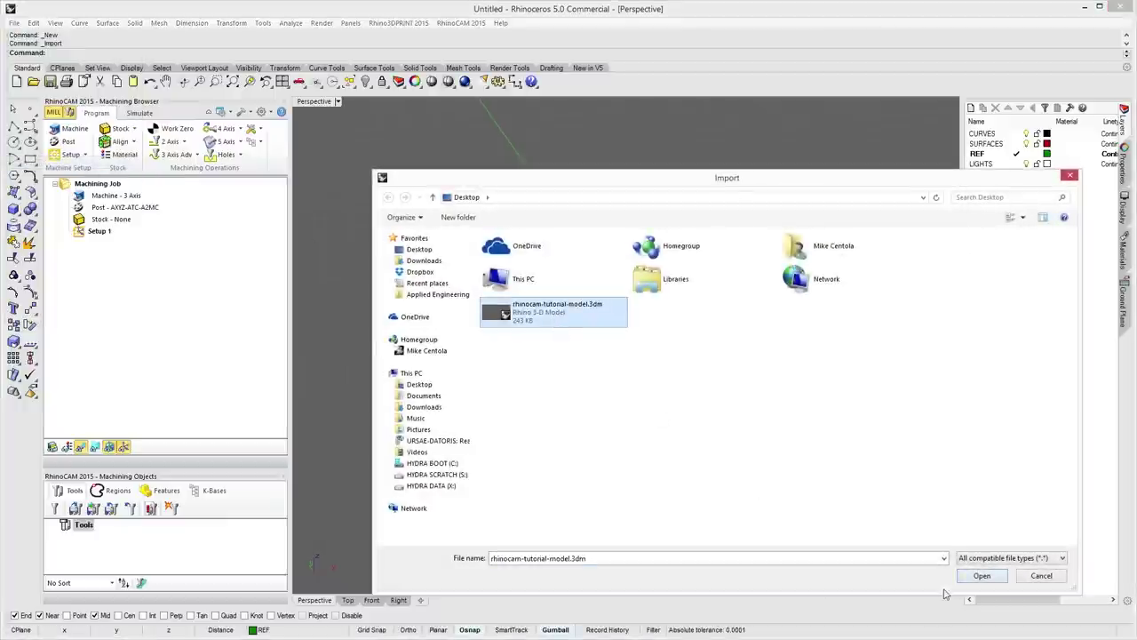
left_click(981, 576)
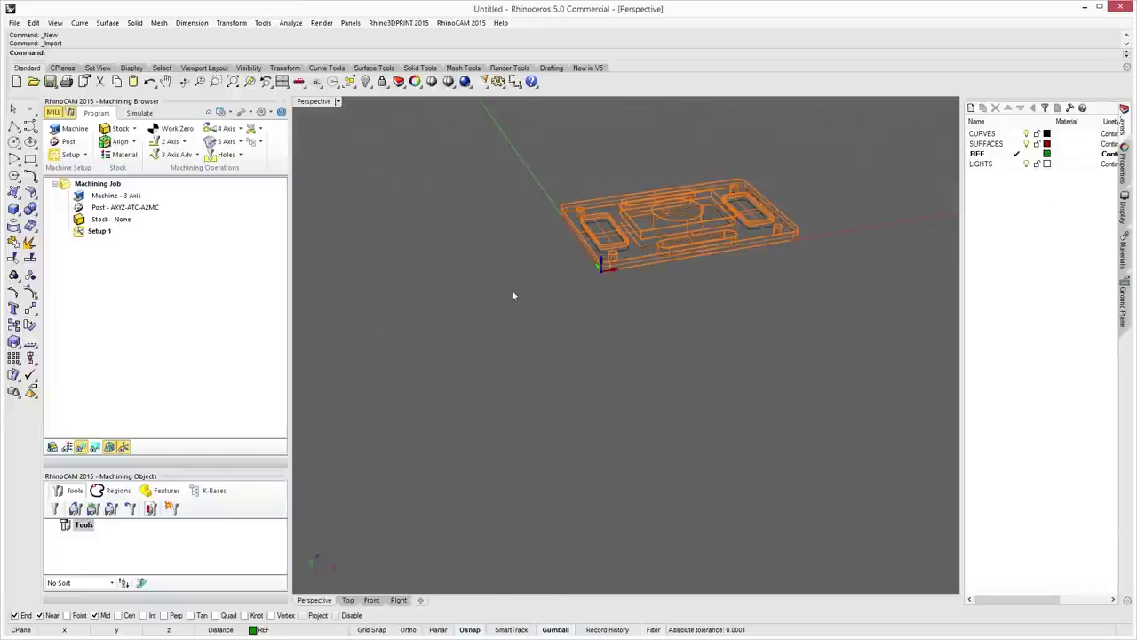
Display the imported plate model in Shaded mode in the Perspective viewport.
right_click_drag(632, 260, 591, 419, "shift")
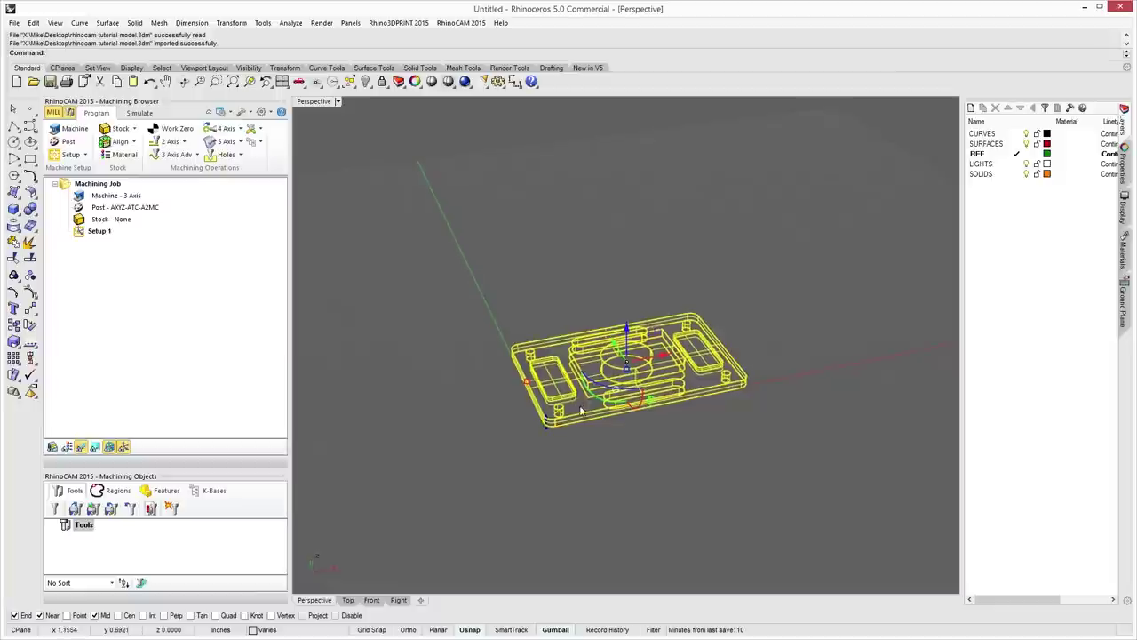
scroll(591, 419, "up", 3)
left_click(338, 101)
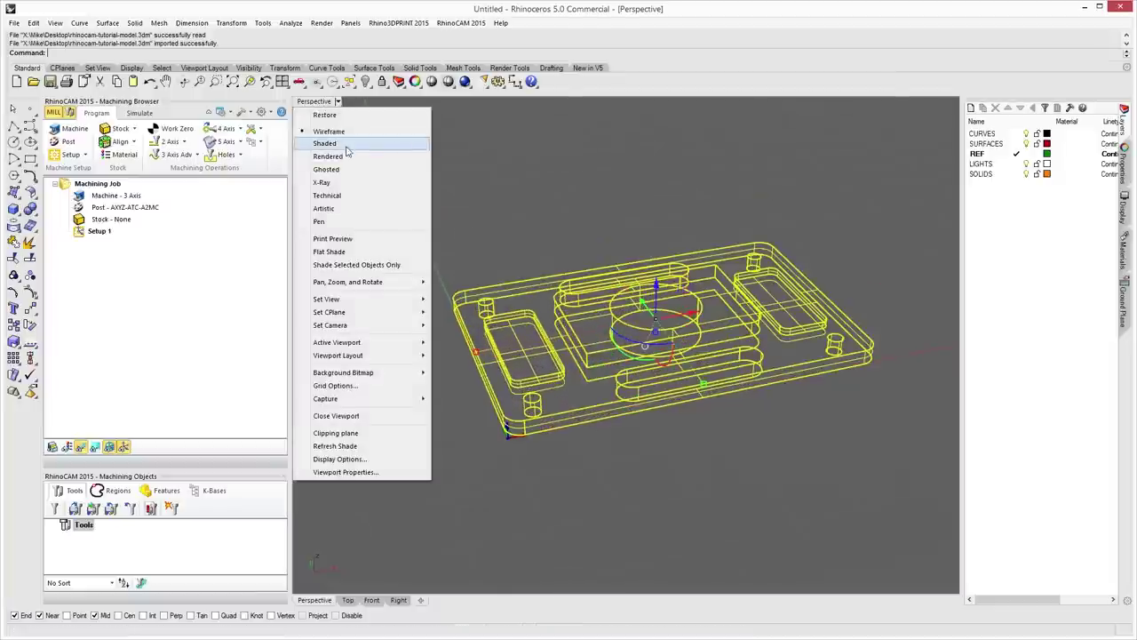
left_click(345, 143)
mouse_move(588, 483)
right_mouse_down()
mouse_move(569, 516)
mouse_move(609, 462)
right_mouse_up()
mouse_move(726, 355)
right_mouse_down()
mouse_move(756, 353)
mouse_move(749, 359)
right_mouse_up()
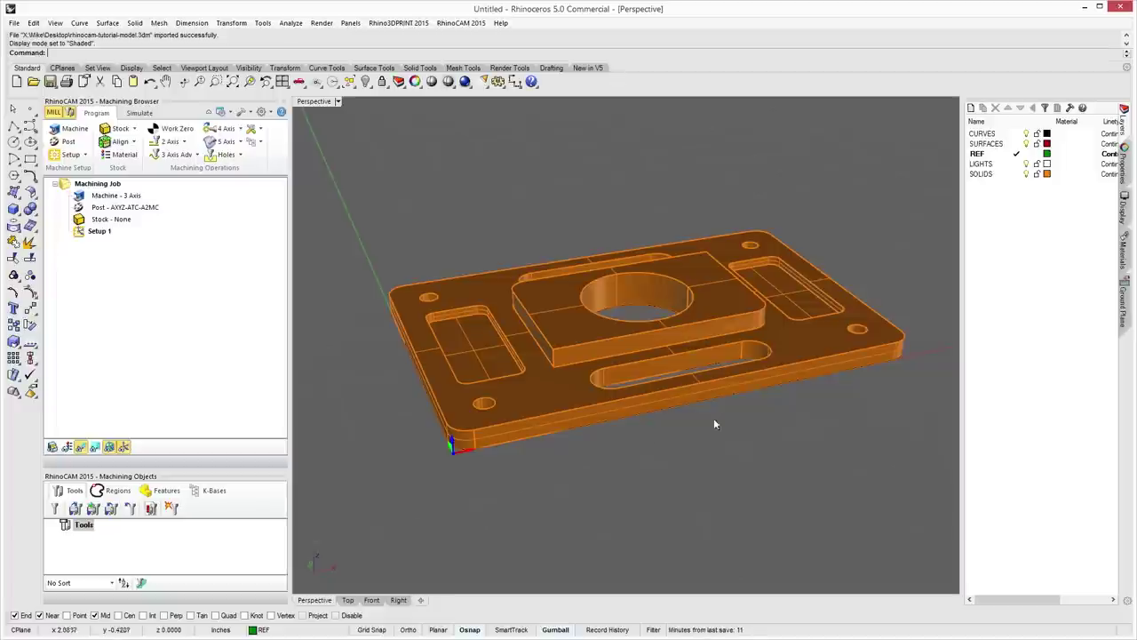
Check which layer the plate solid is on, clear the selection, and inspect the part's pockets, slots and holes.
left_click(654, 405)
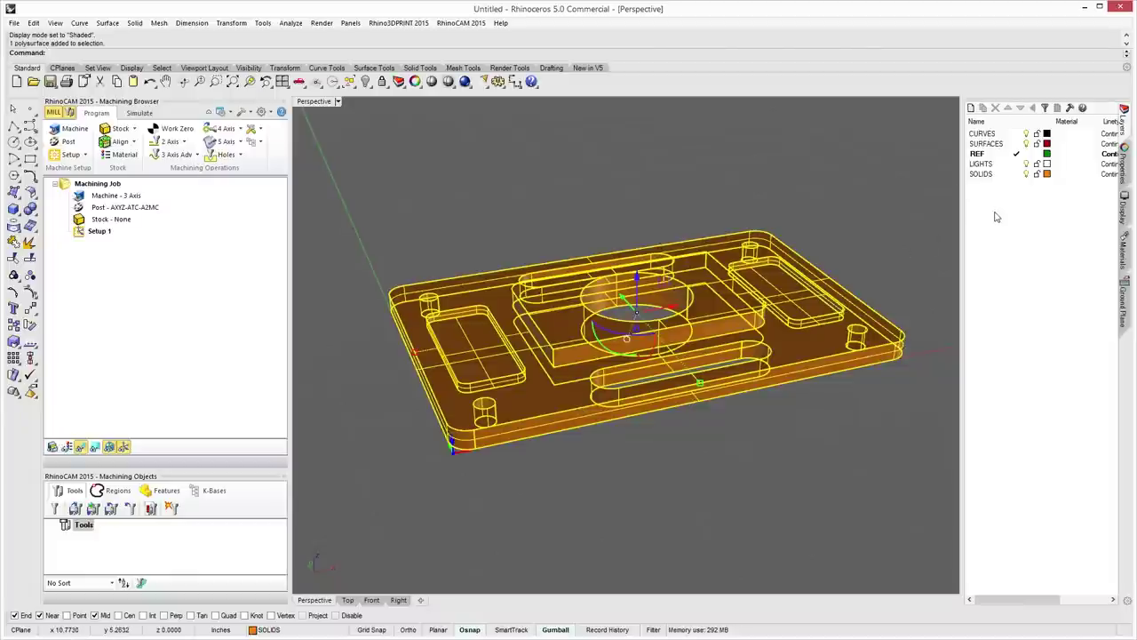
left_click(596, 186)
right_click_drag(572, 224, 660, 294)
right_click_drag(451, 346, 634, 397)
right_click_drag(545, 424, 561, 403, "shift")
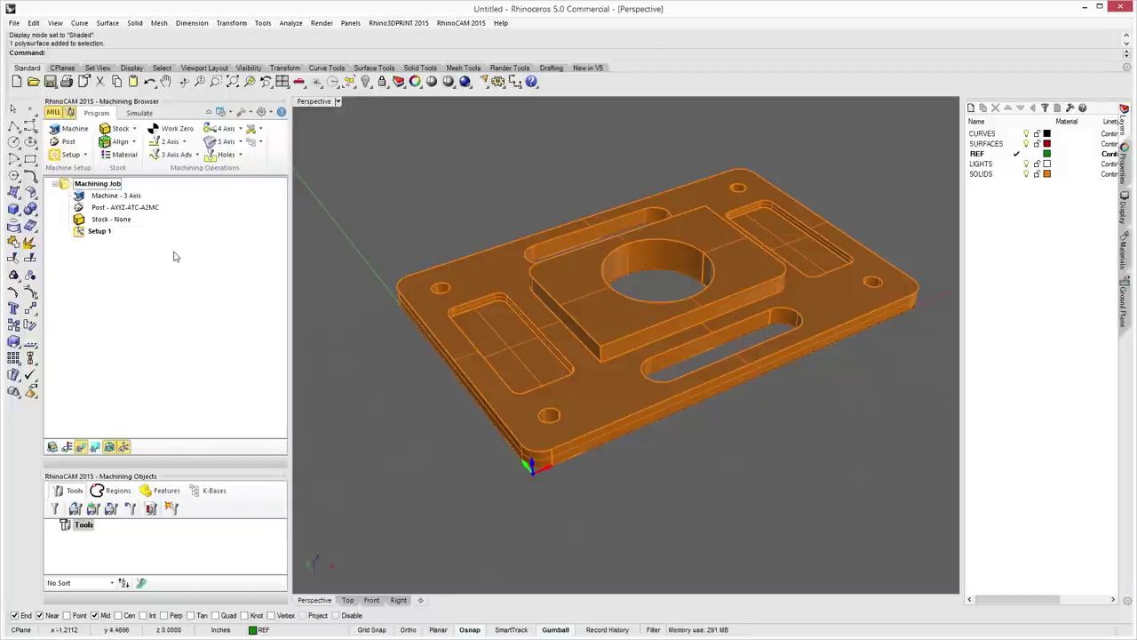
Set the machining job's current post processor to Haas_with cut_comp and accept the post-processor options.
left_click(112, 209)
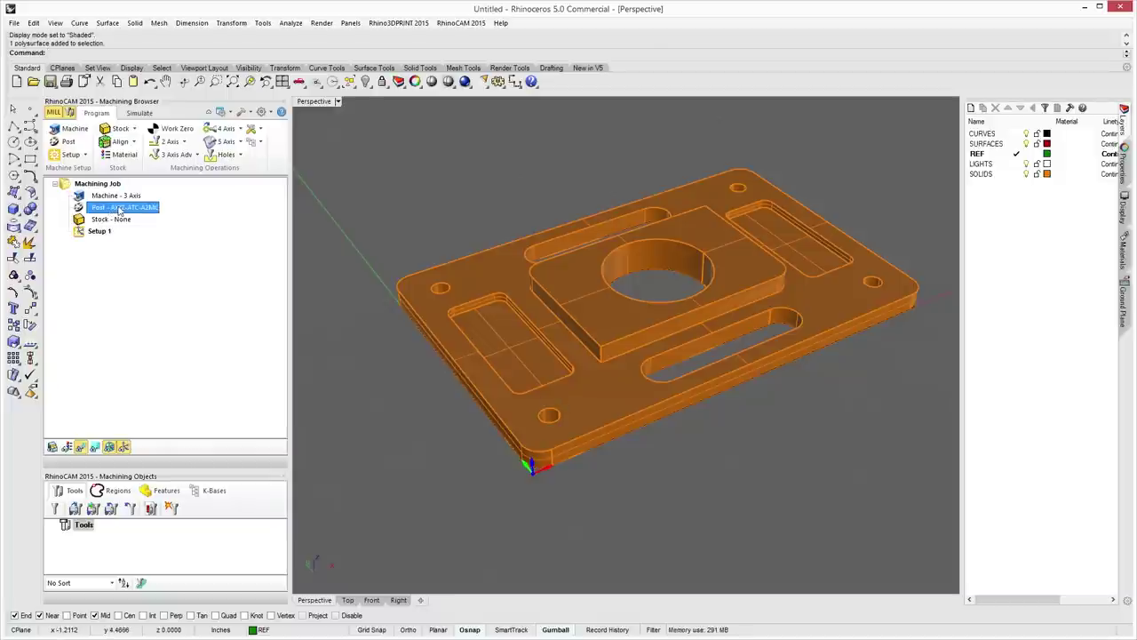
double_click(118, 210)
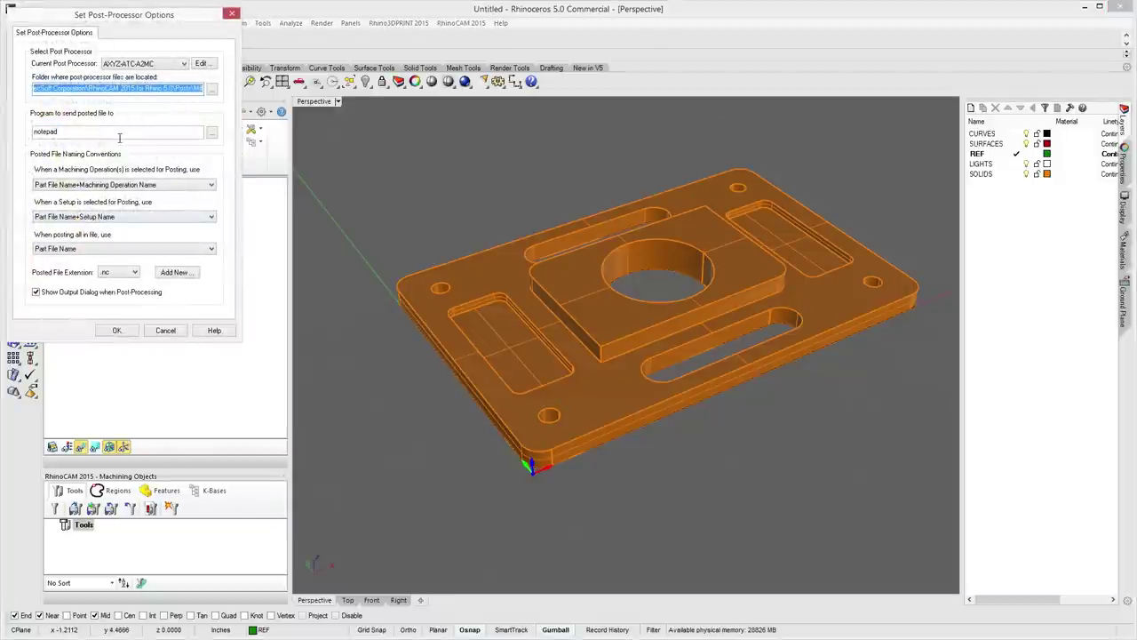
left_click(184, 64)
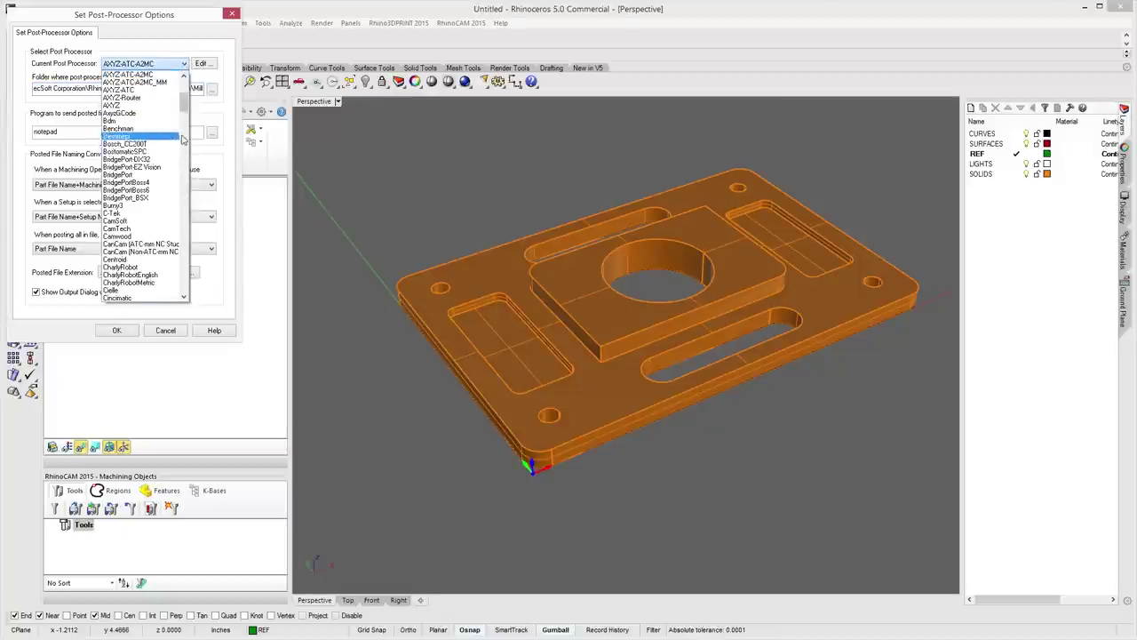
scroll(176, 132, "down", 2)
scroll(176, 132, "down", 15)
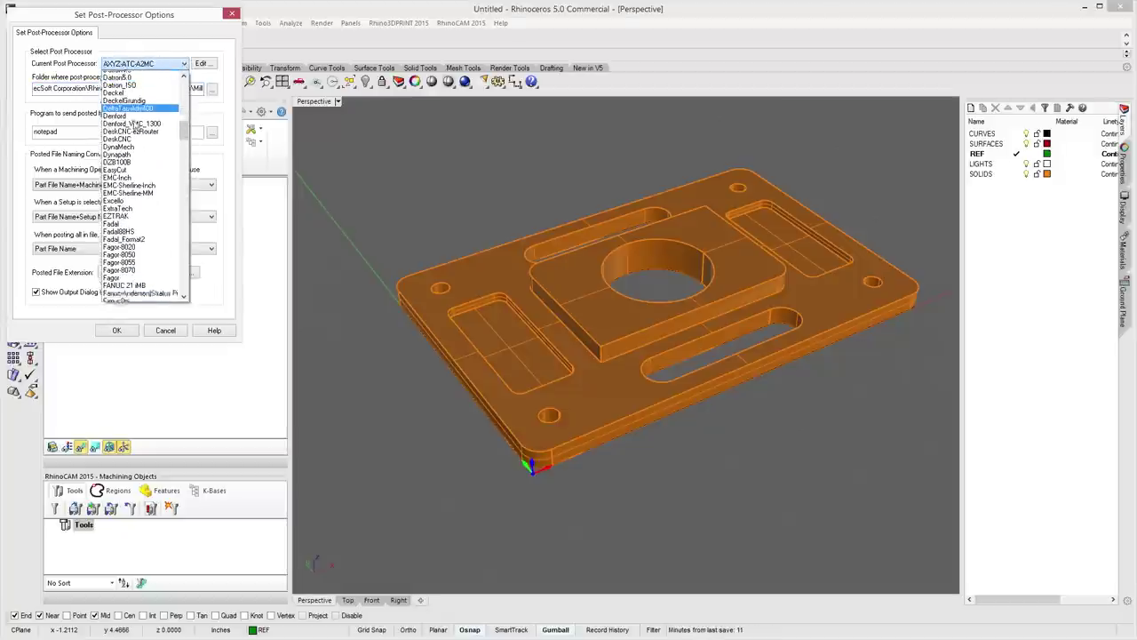
scroll(143, 158, "down", 20)
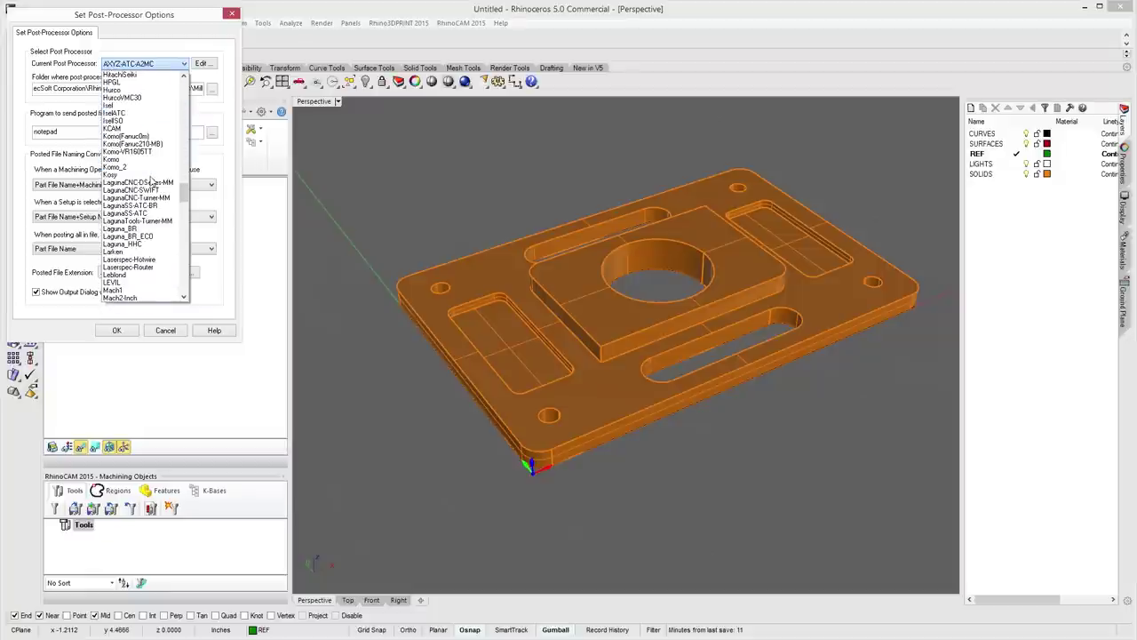
scroll(151, 180, "up", 10)
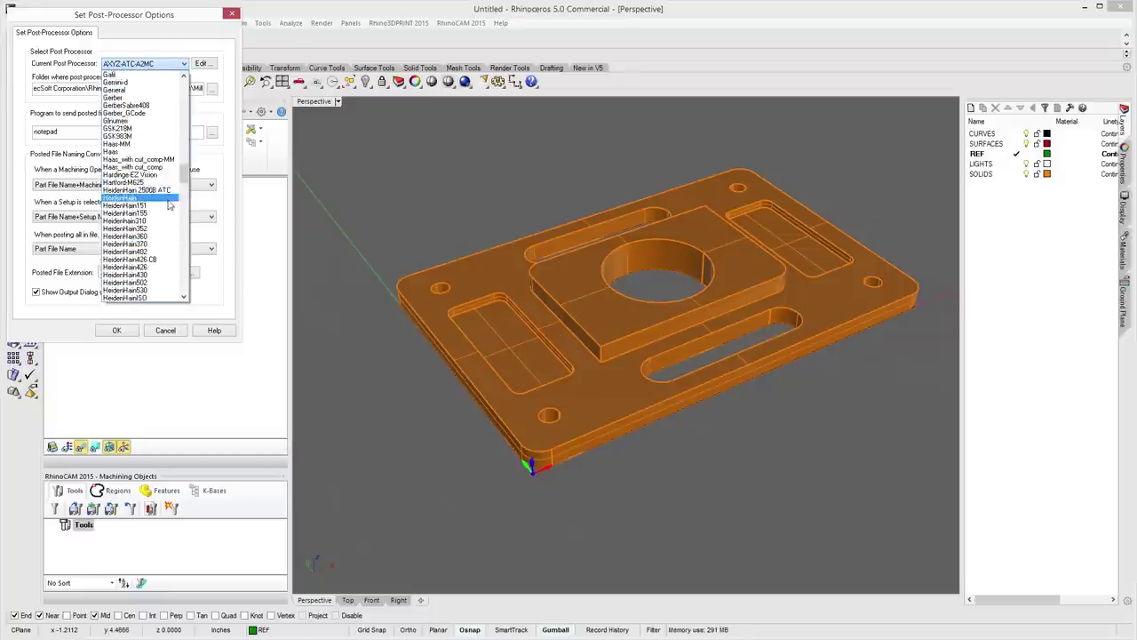
left_click(133, 168)
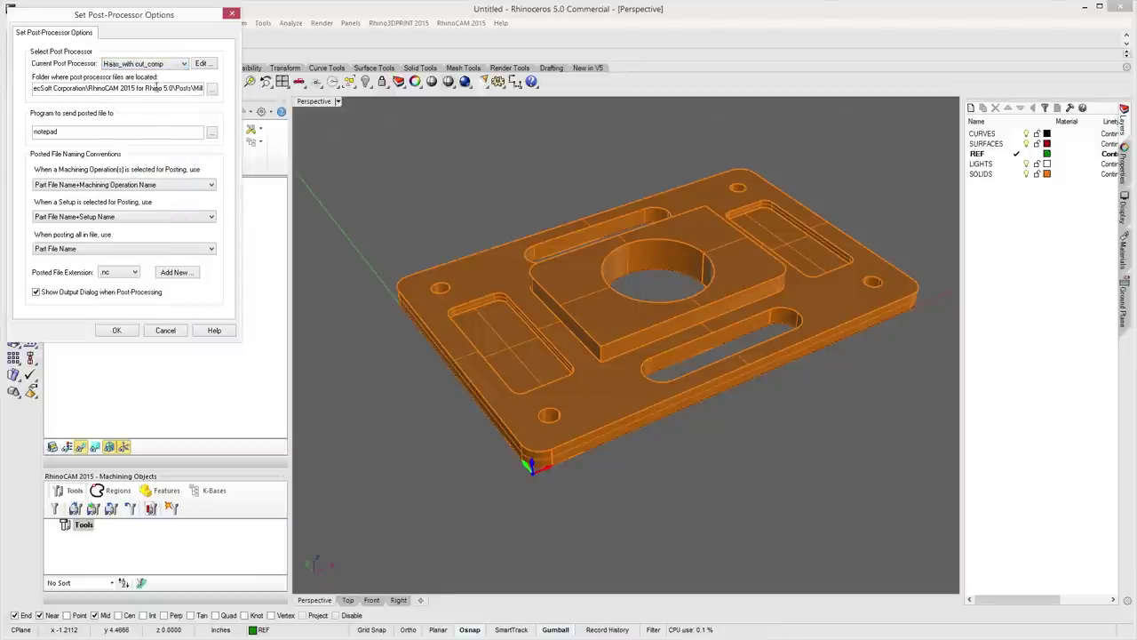
left_click(121, 331)
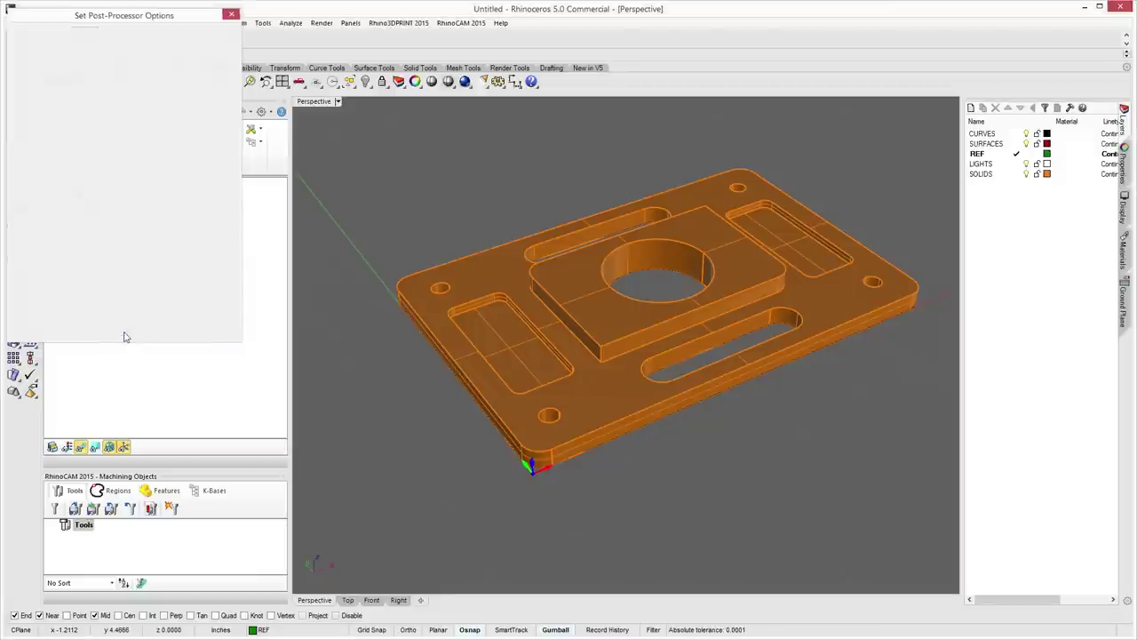
left_click(180, 262)
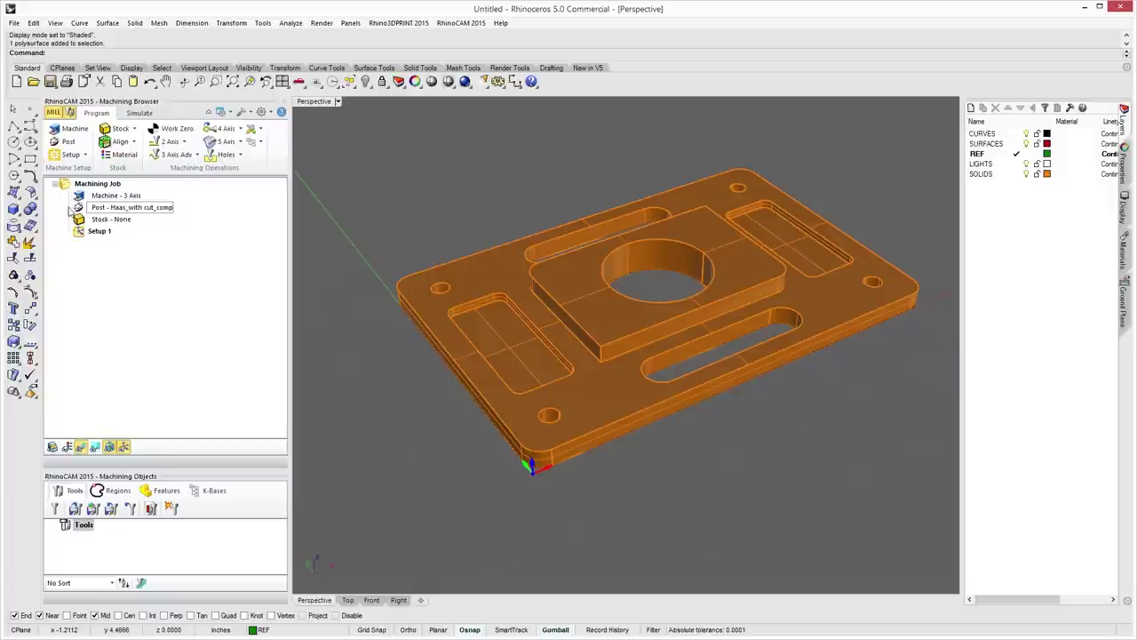
Create a box stock from the model bounding box, with its height set to .75 and the corner Z coordinate to 0.
double_click(92, 220)
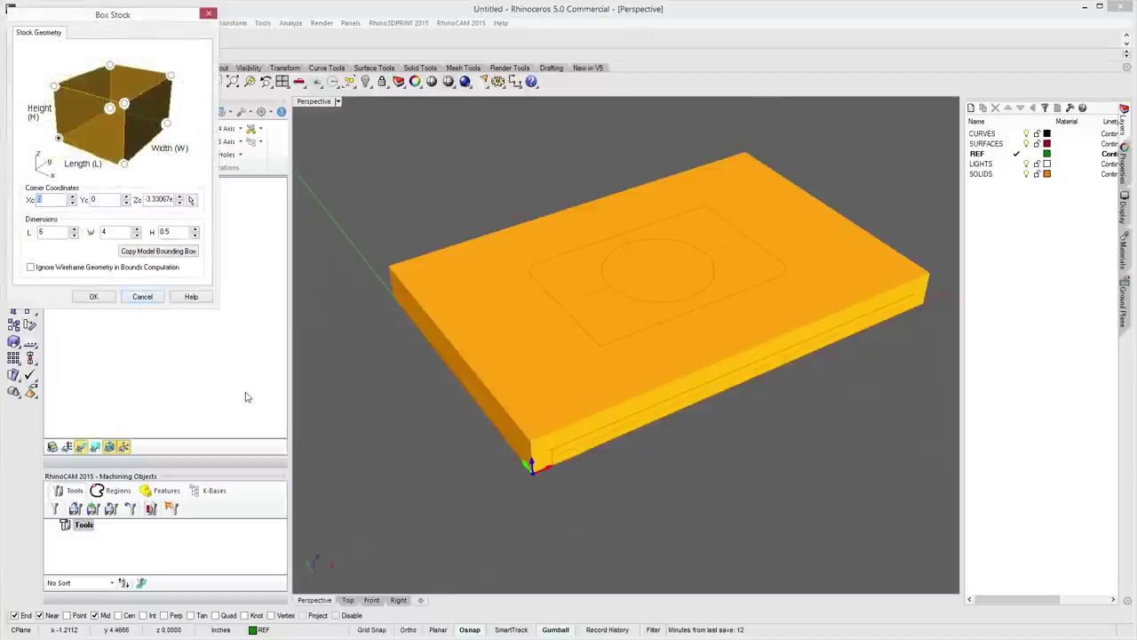
mouse_move(548, 536)
right_mouse_down()
mouse_move(545, 518)
mouse_move(508, 503)
mouse_move(557, 533)
right_mouse_up()
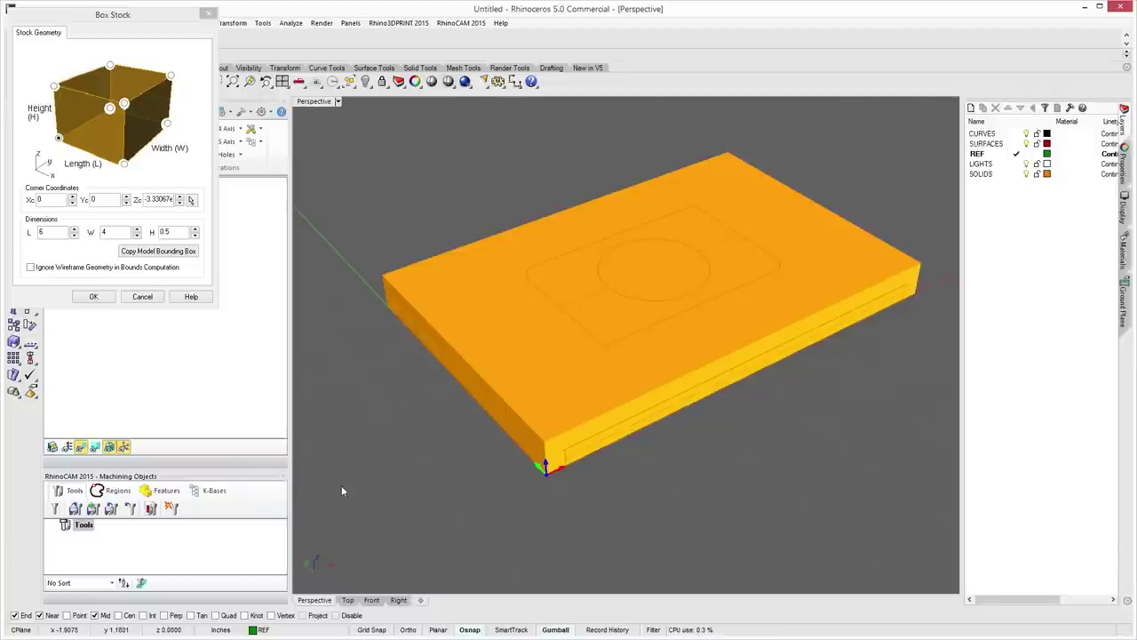
left_click(150, 251)
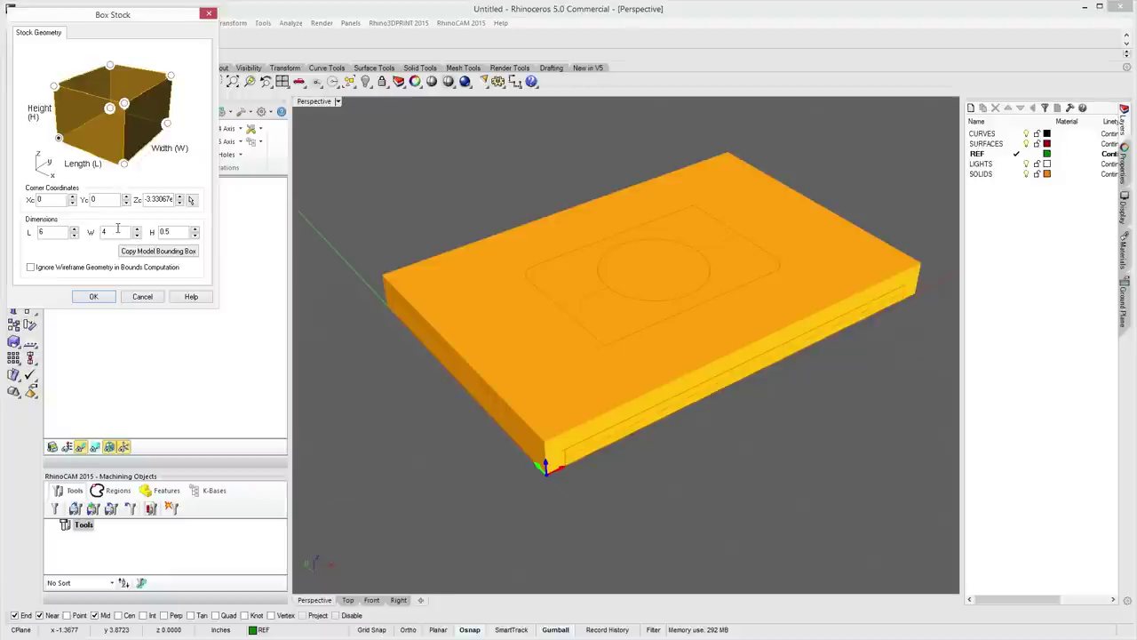
double_click(178, 232)
type(".75")
key("Tab")
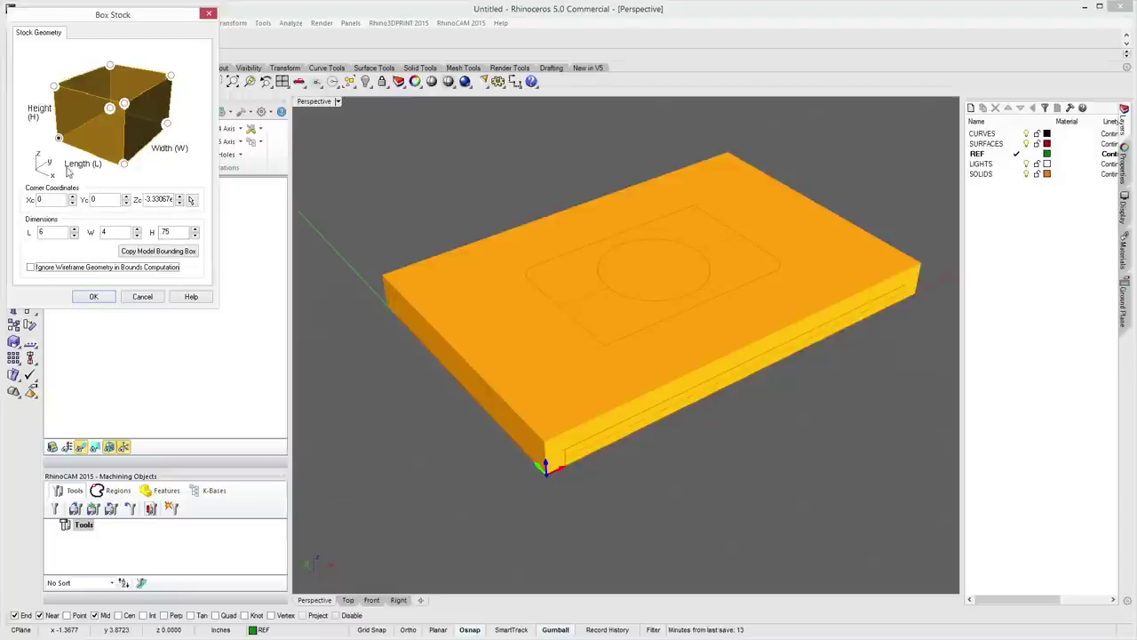
left_click(172, 200)
double_click(172, 200)
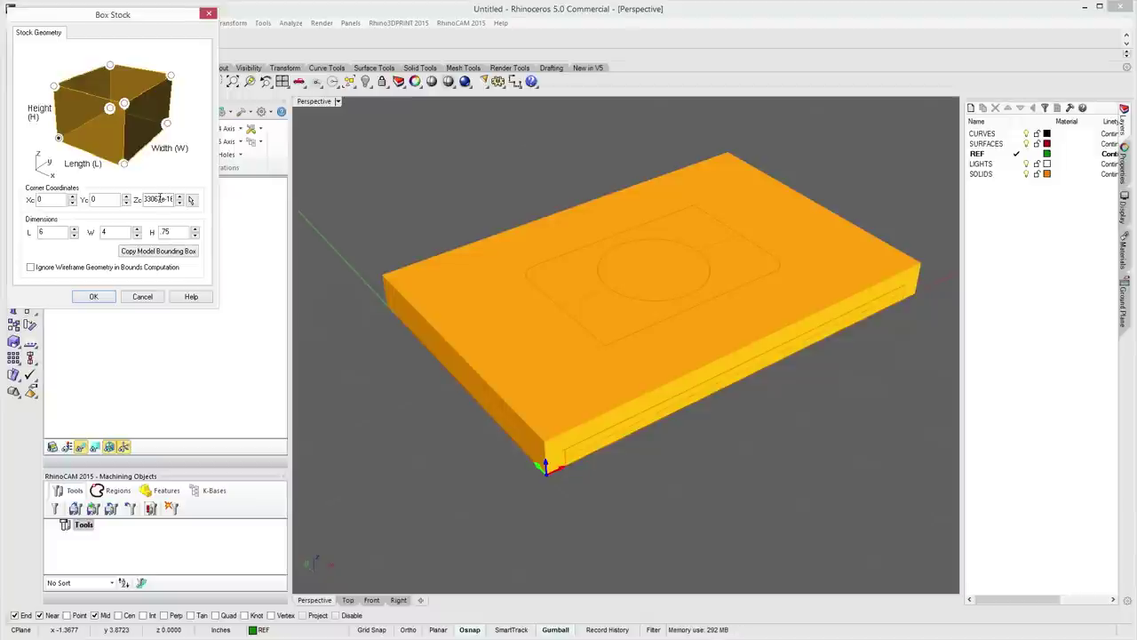
type("0")
left_click(95, 298)
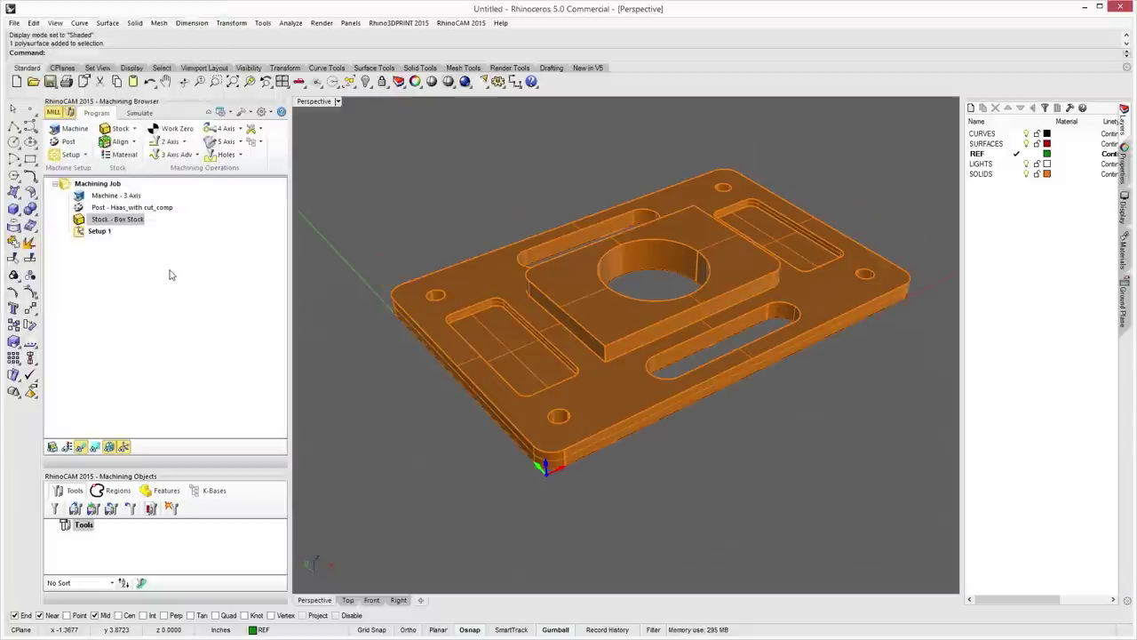
Show the stock around the part and align it with Z Alignment Center and XY Alignment North West.
left_click(50, 448)
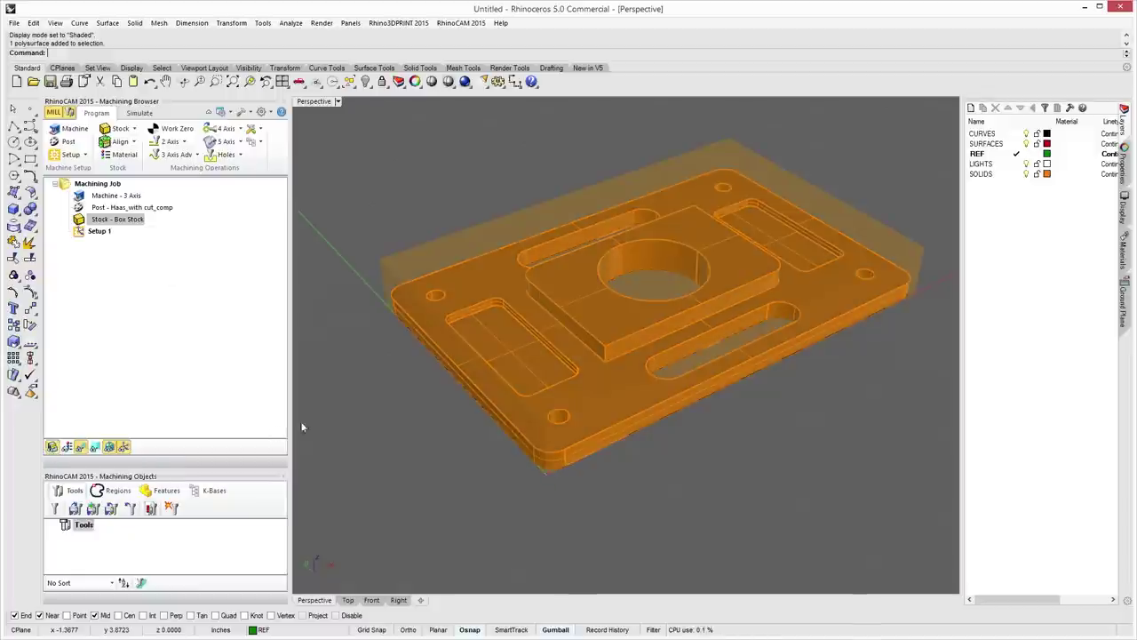
right_click_drag(449, 463, 448, 423)
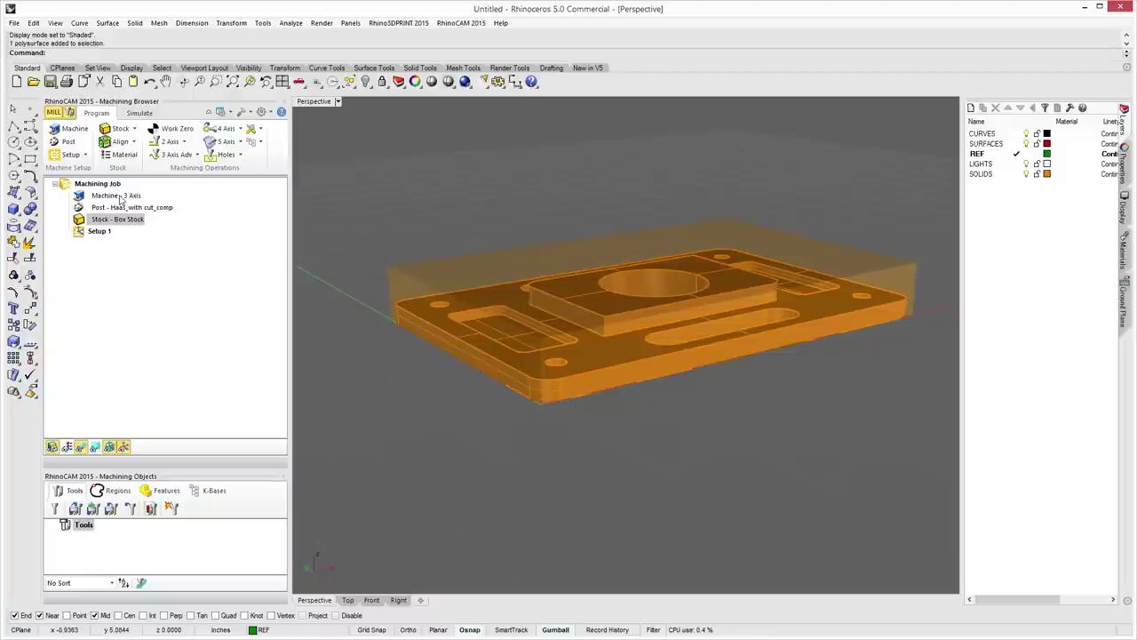
left_click(134, 142)
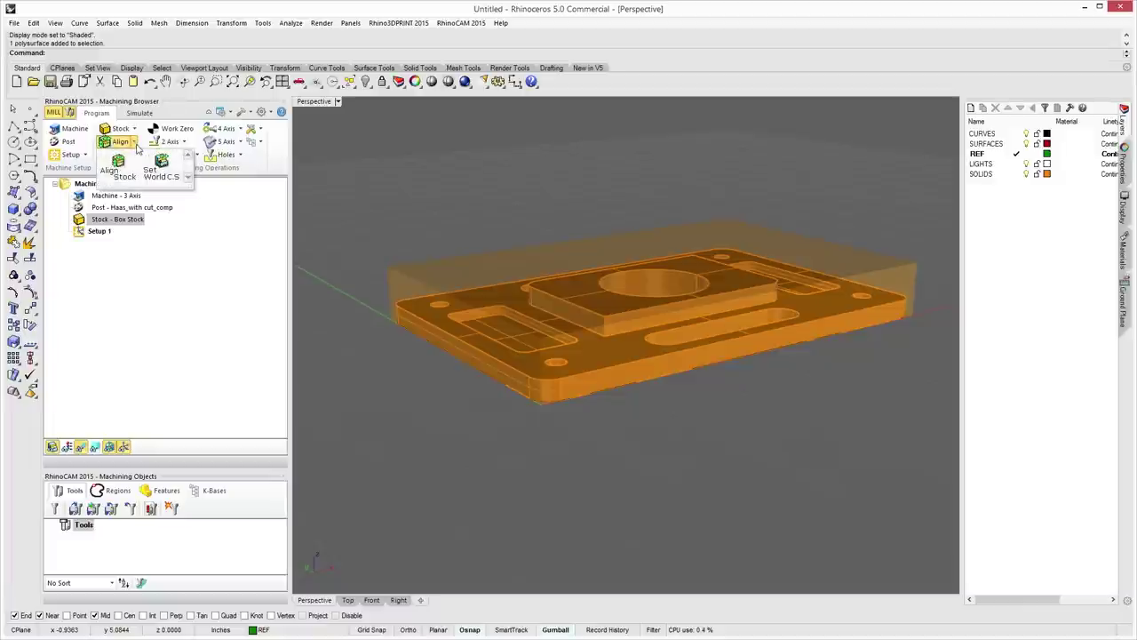
left_click(119, 166)
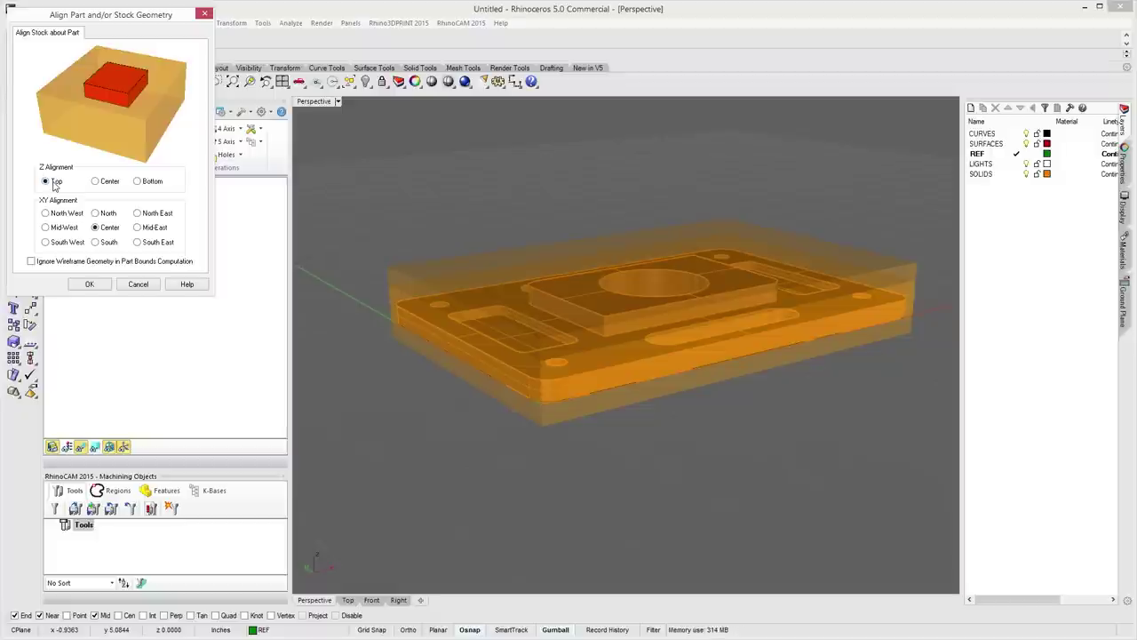
left_click(111, 182)
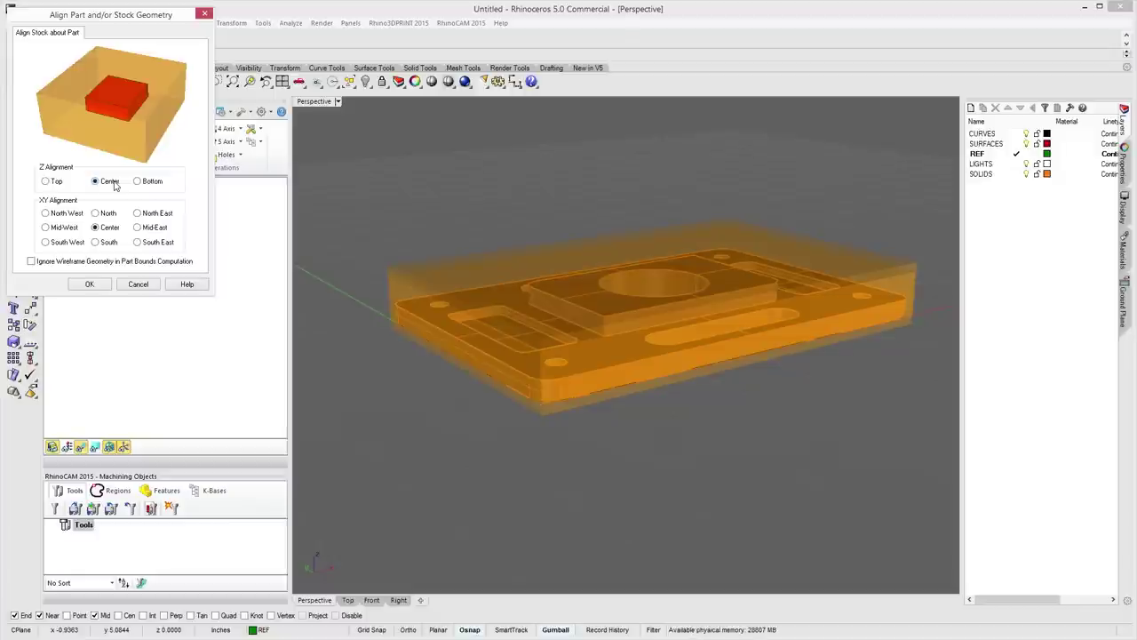
right_click_drag(512, 412, 549, 315)
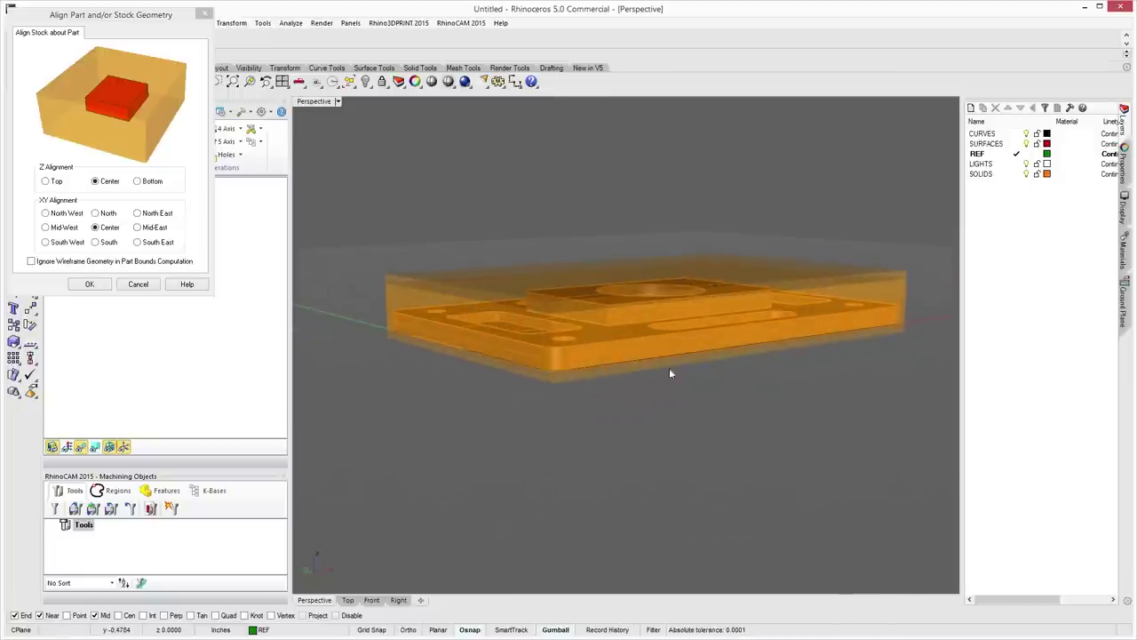
right_click_drag(614, 325, 591, 338)
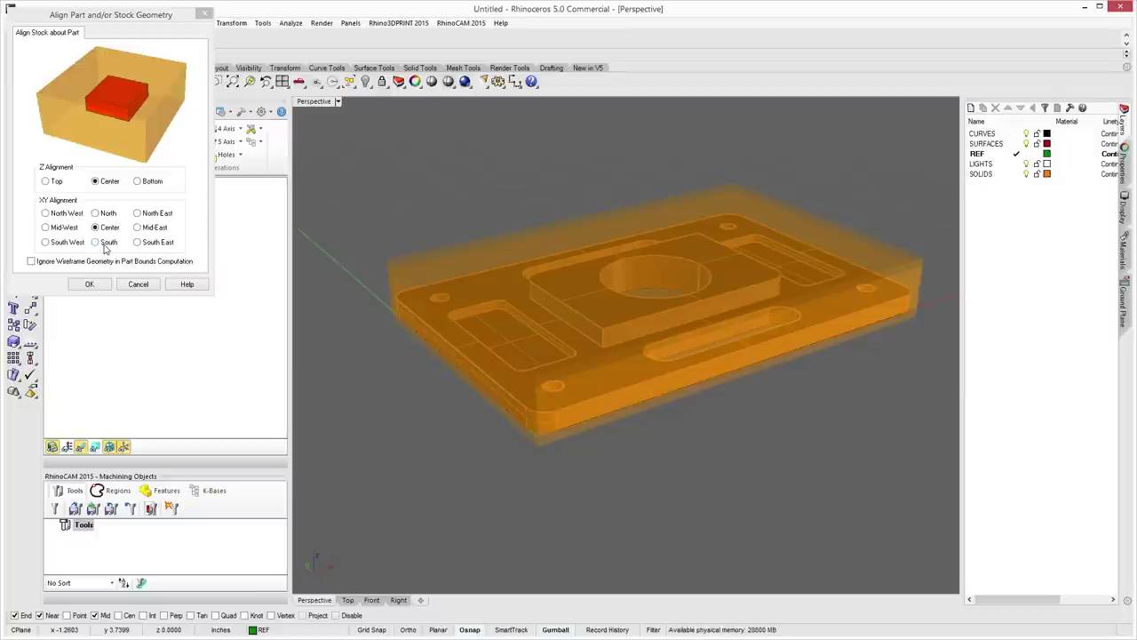
left_click(45, 214)
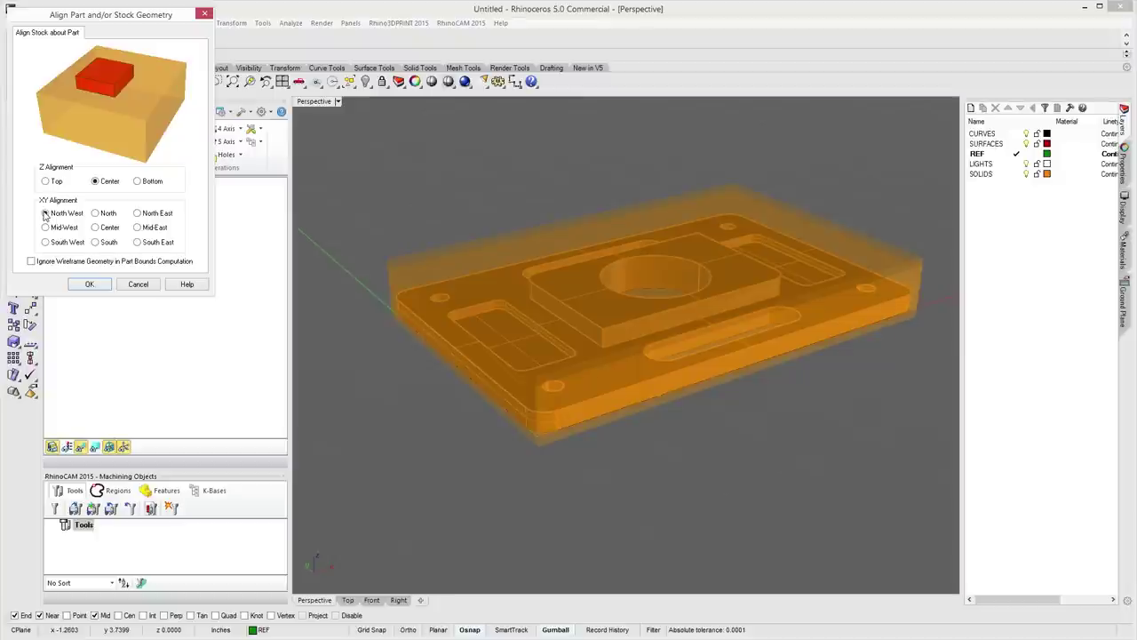
left_click(90, 285)
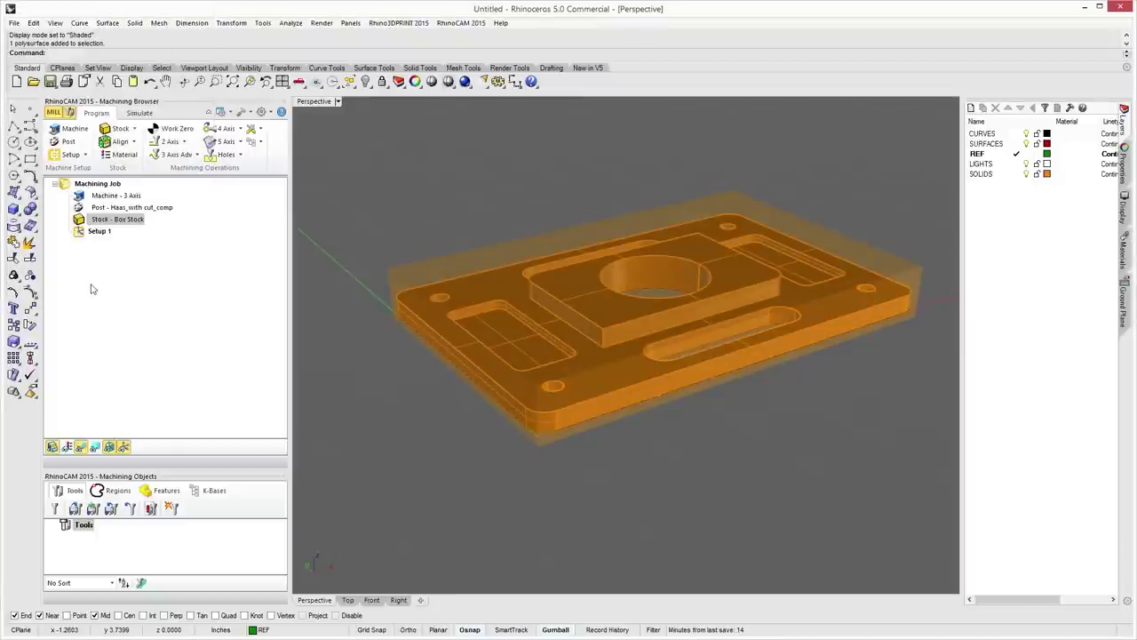
Generate a work zero in Setup 1 from the stock box at Lowest Z, North West, with work offset output enabled for register 54.
right_click_drag(737, 346, 764, 342)
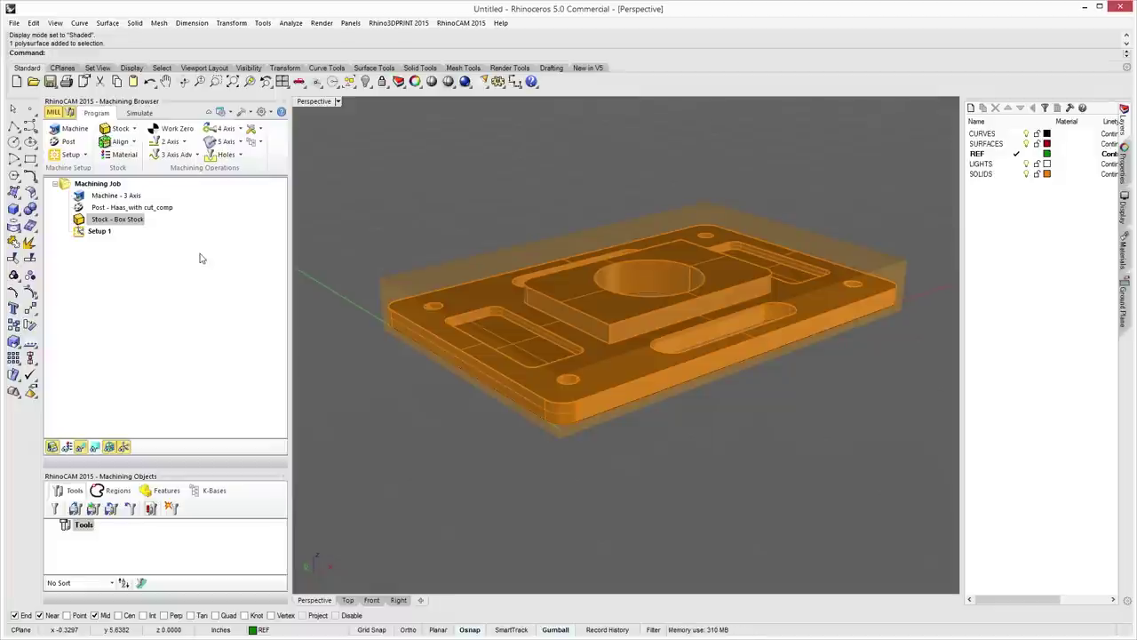
left_click(80, 236)
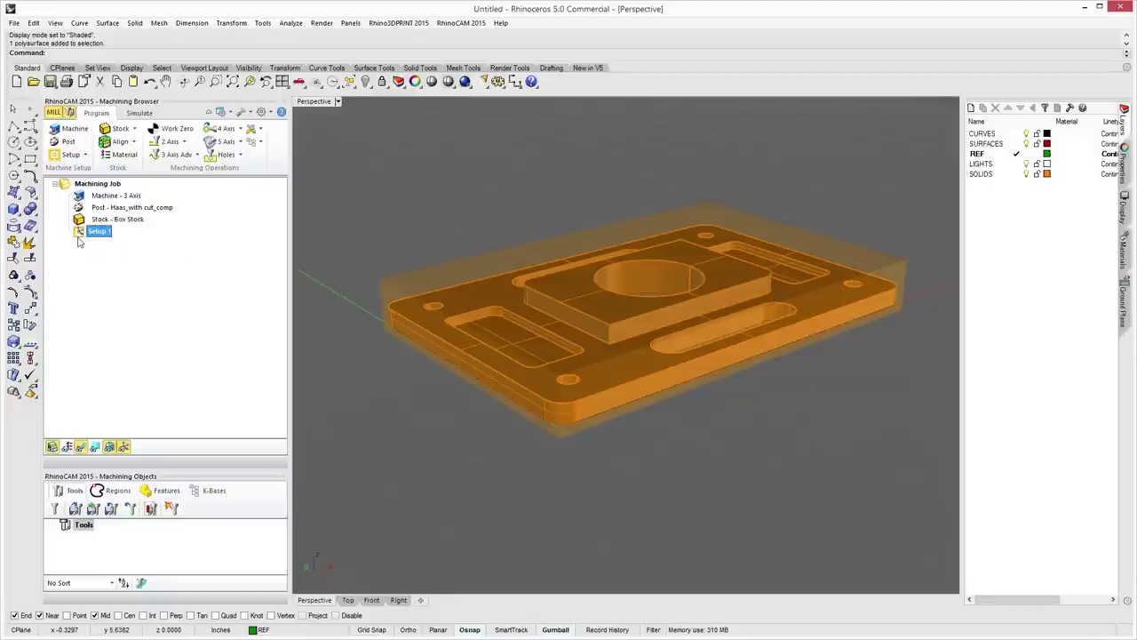
left_click(177, 129)
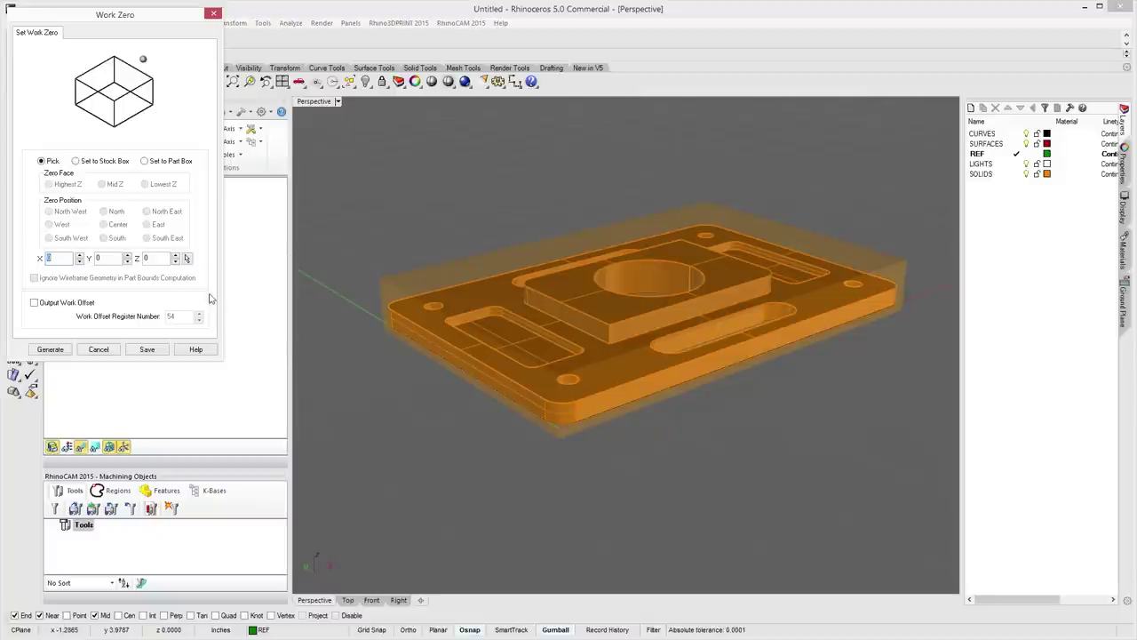
left_click(108, 162)
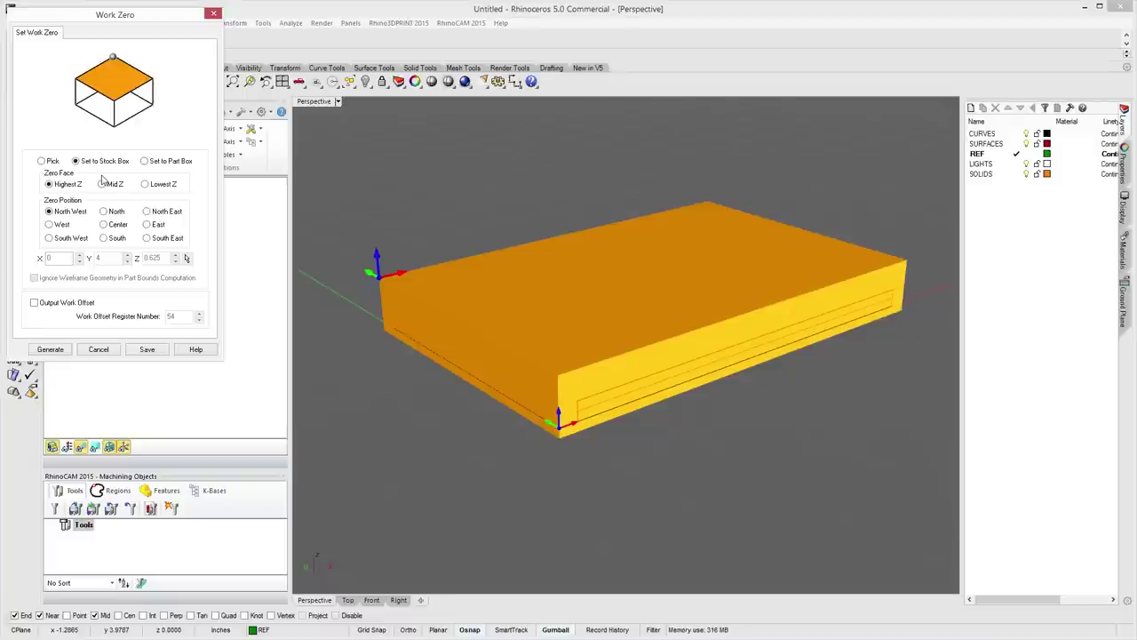
left_click(156, 186)
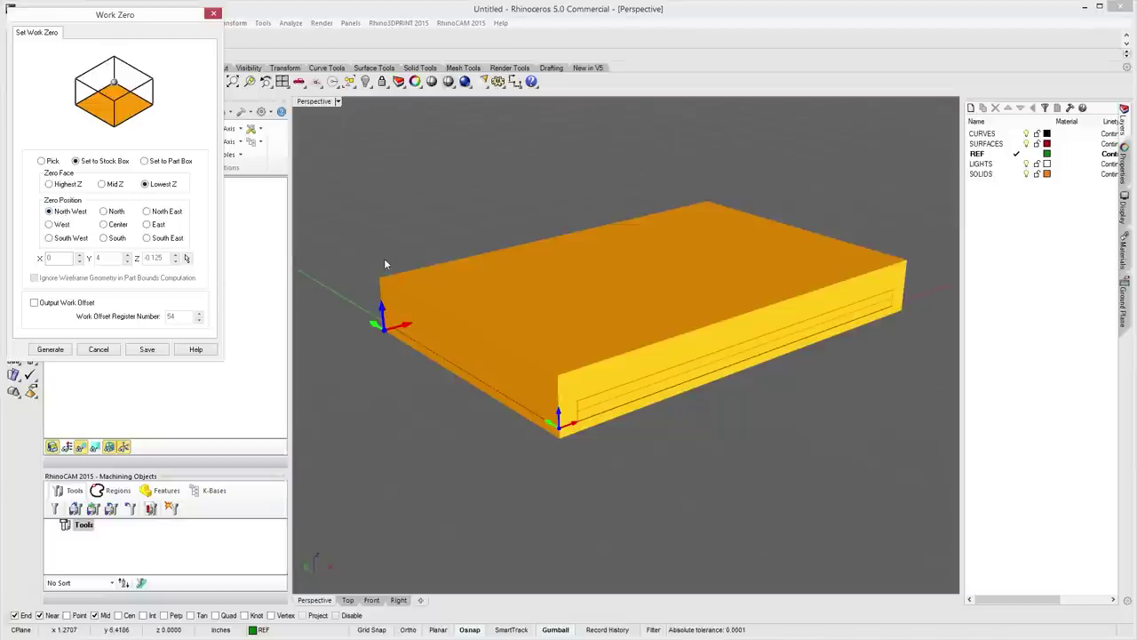
left_click(35, 303)
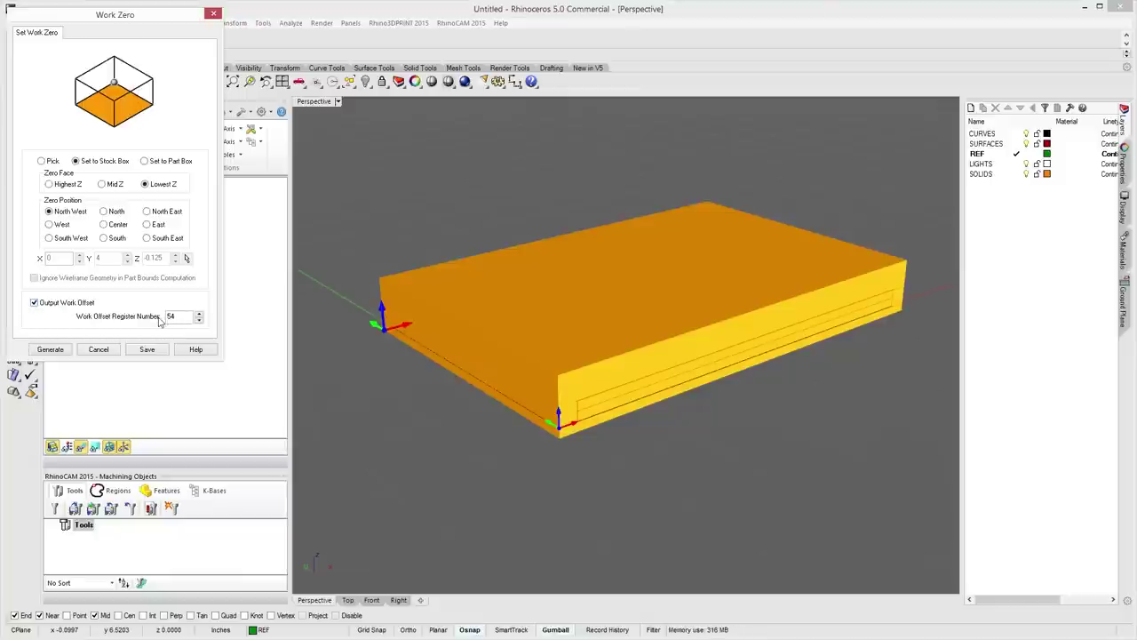
left_click(51, 350)
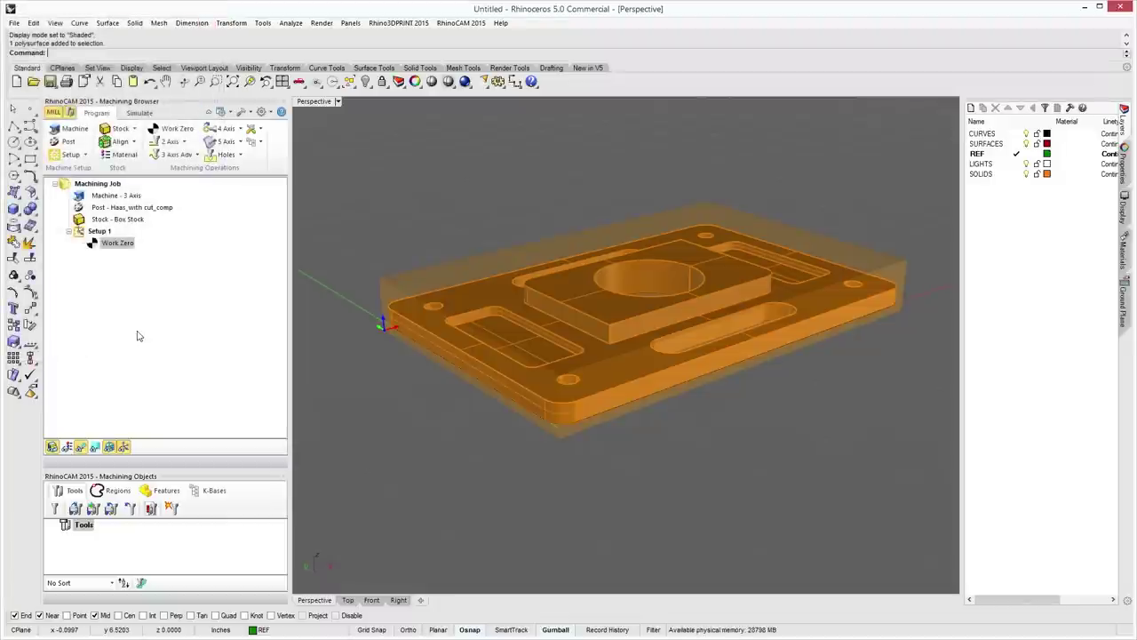
Hide the stock display and inspect the work zero location at the corner of the part.
right_click_drag(612, 303, 601, 330)
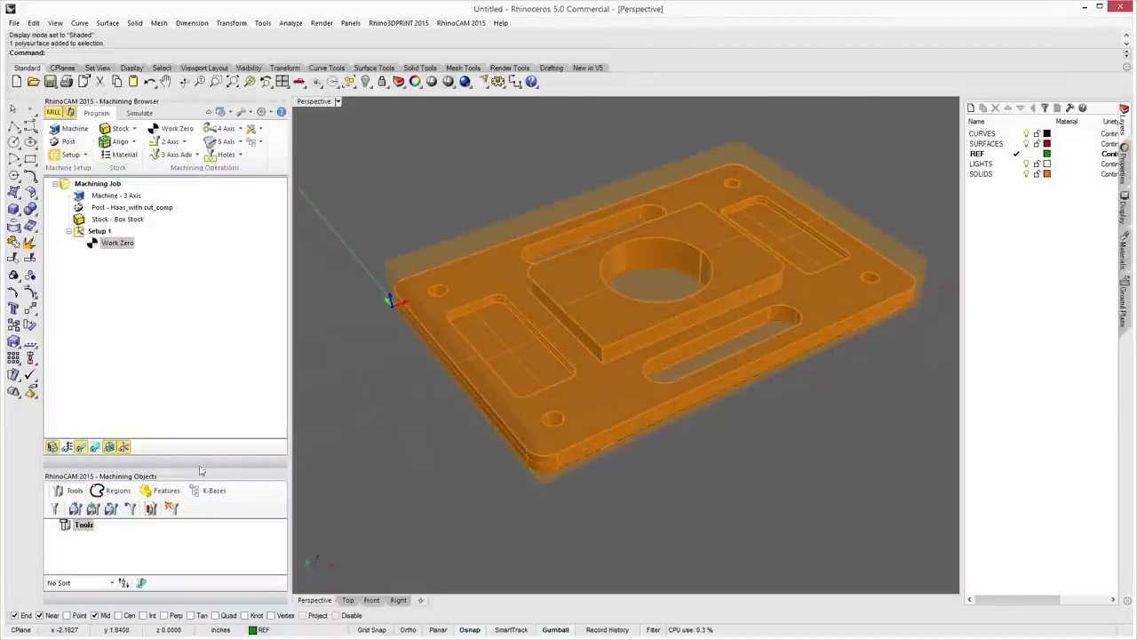
left_click(53, 446)
mouse_move(754, 420)
right_mouse_down()
mouse_move(766, 408)
mouse_move(732, 415)
right_mouse_up()
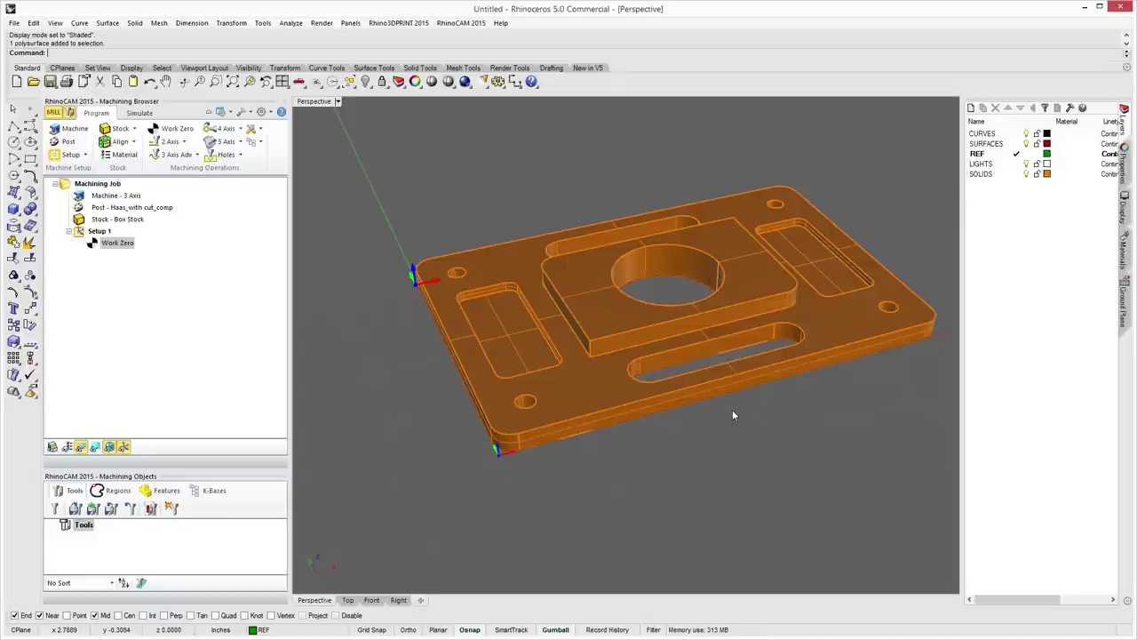
right_click_drag(706, 450, 650, 381)
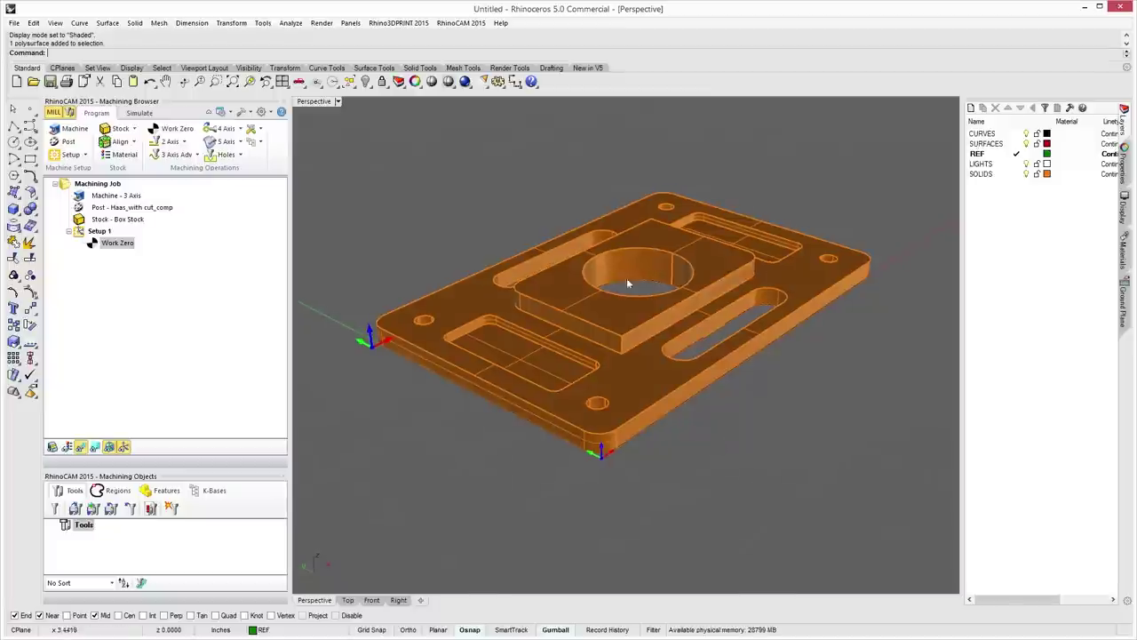
right_click_drag(822, 421, 792, 436)
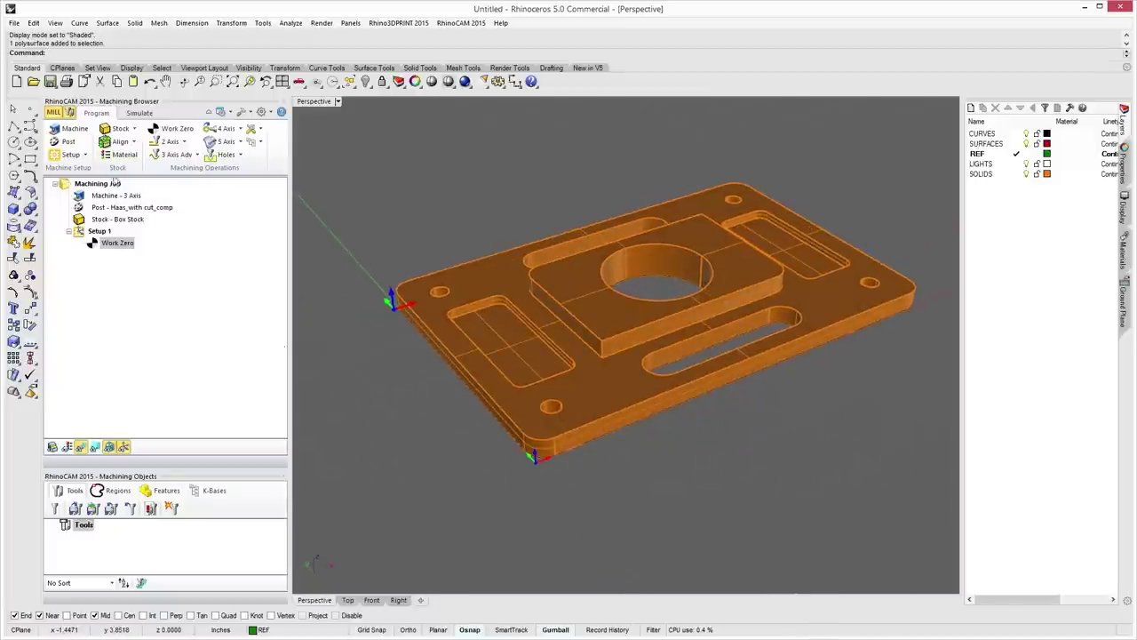
Start a 2 1/2 Axis Facing operation and select the plate's outer top edge as the drive region.
left_click(184, 142)
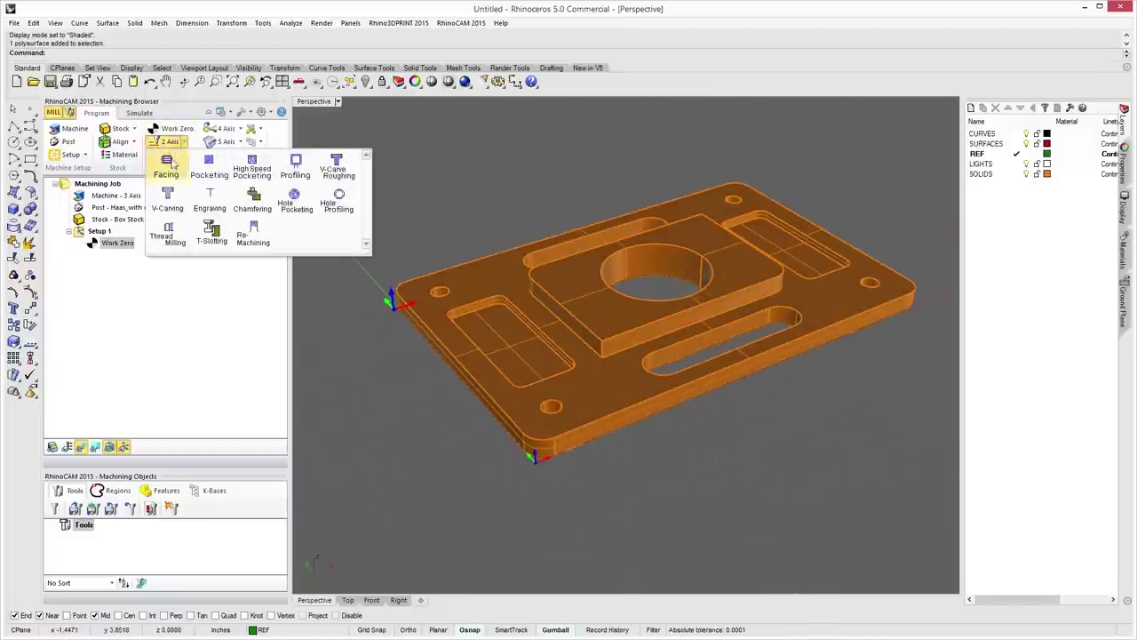
left_click(167, 167)
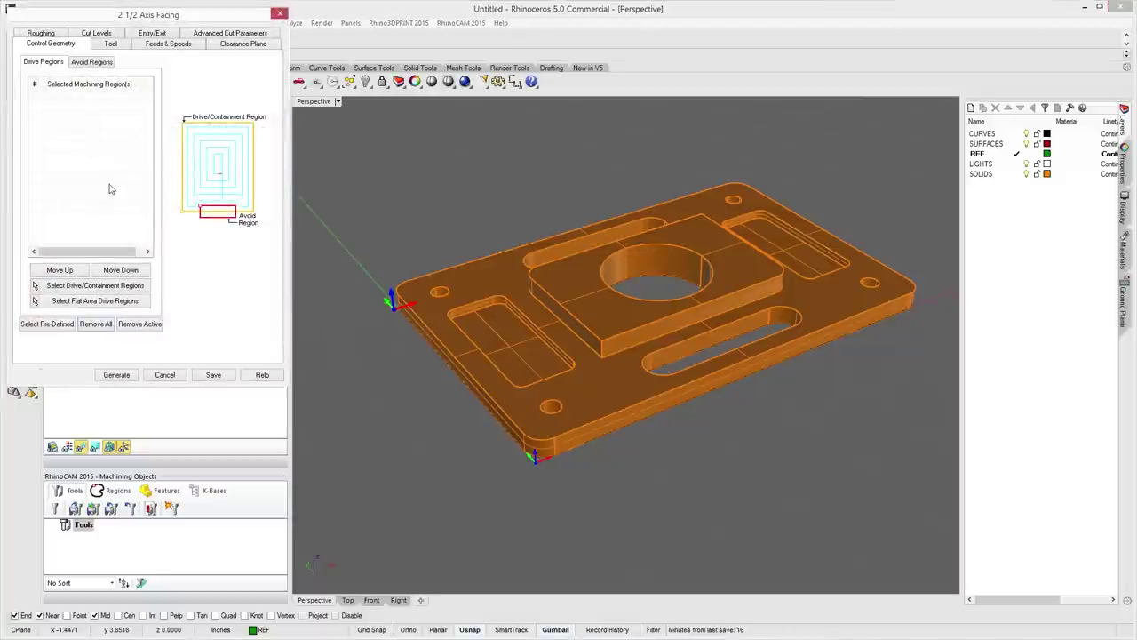
left_click(97, 285)
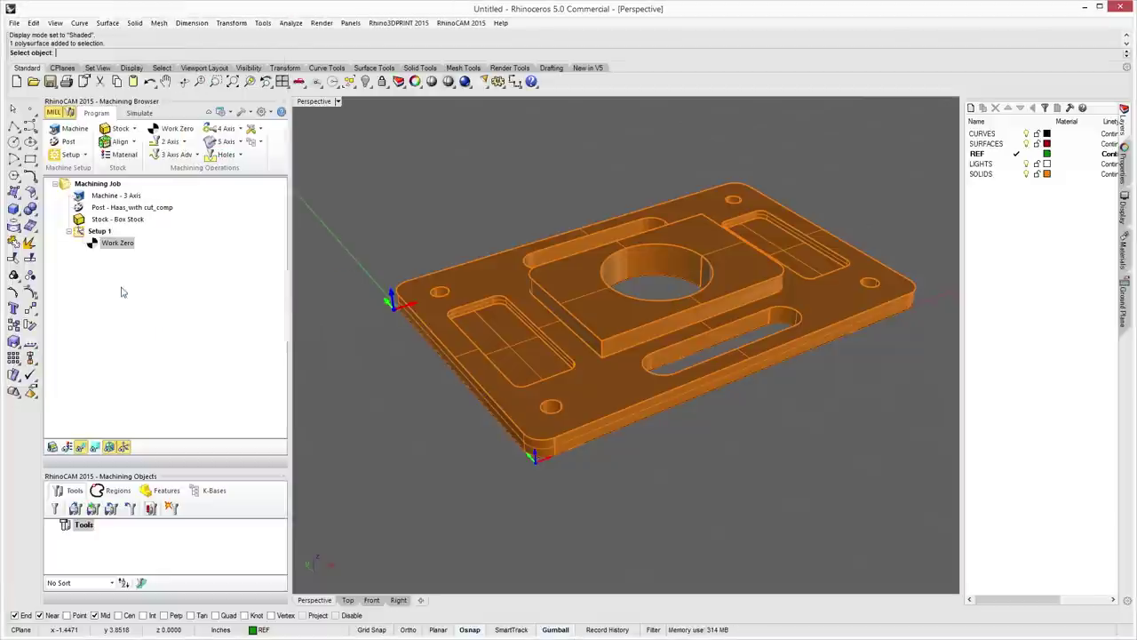
left_click(522, 432)
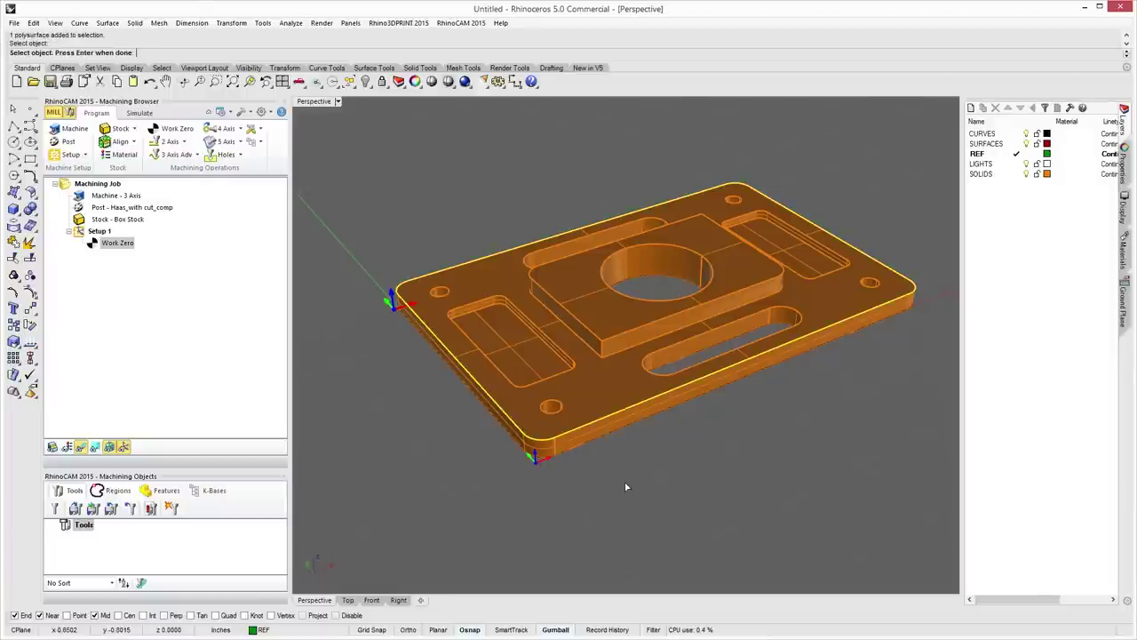
key("Return")
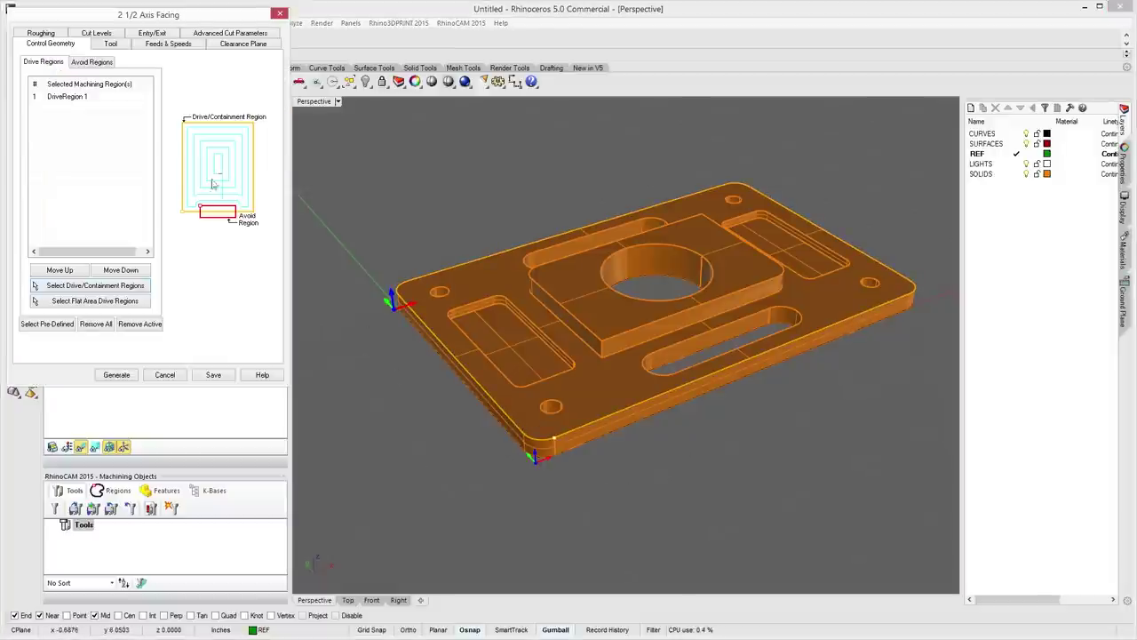
Start defining a flat end mill for the facing operation and set its tool diameter to 1.0.
left_click_drag(96, 13, 187, 130)
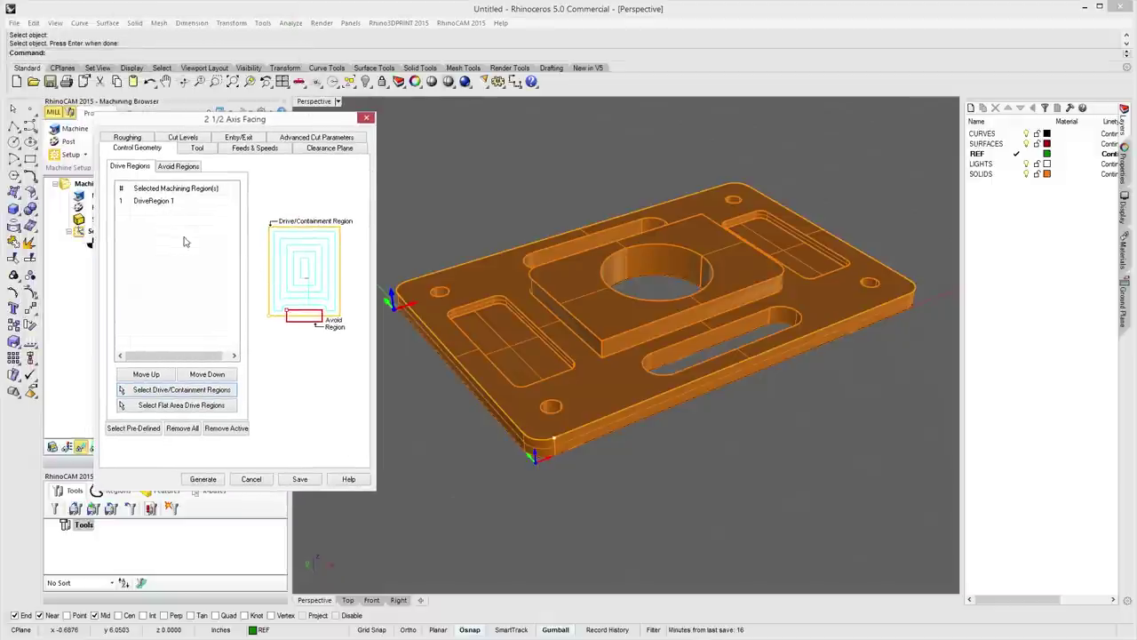
left_click(196, 148)
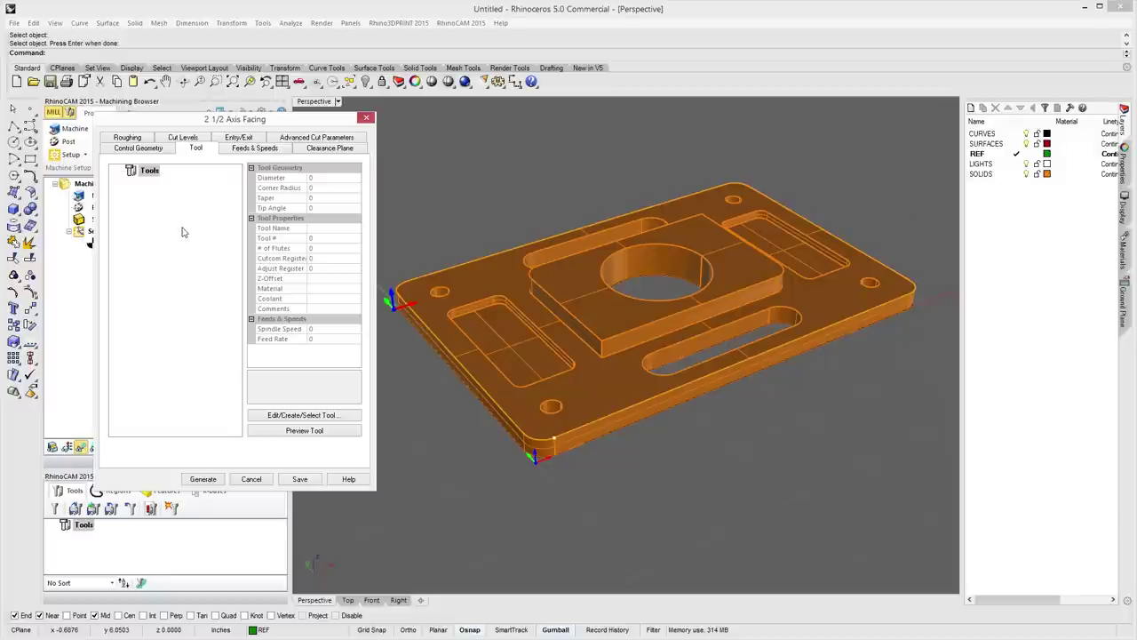
left_click(320, 416)
left_click_drag(788, 280, 460, 226)
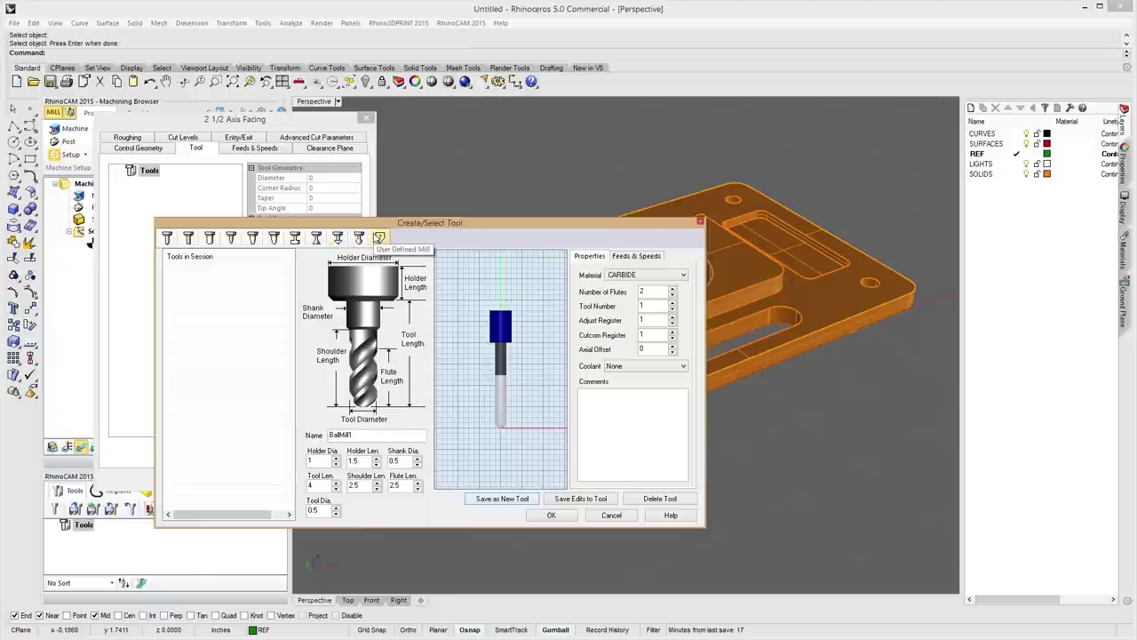
left_click(189, 237)
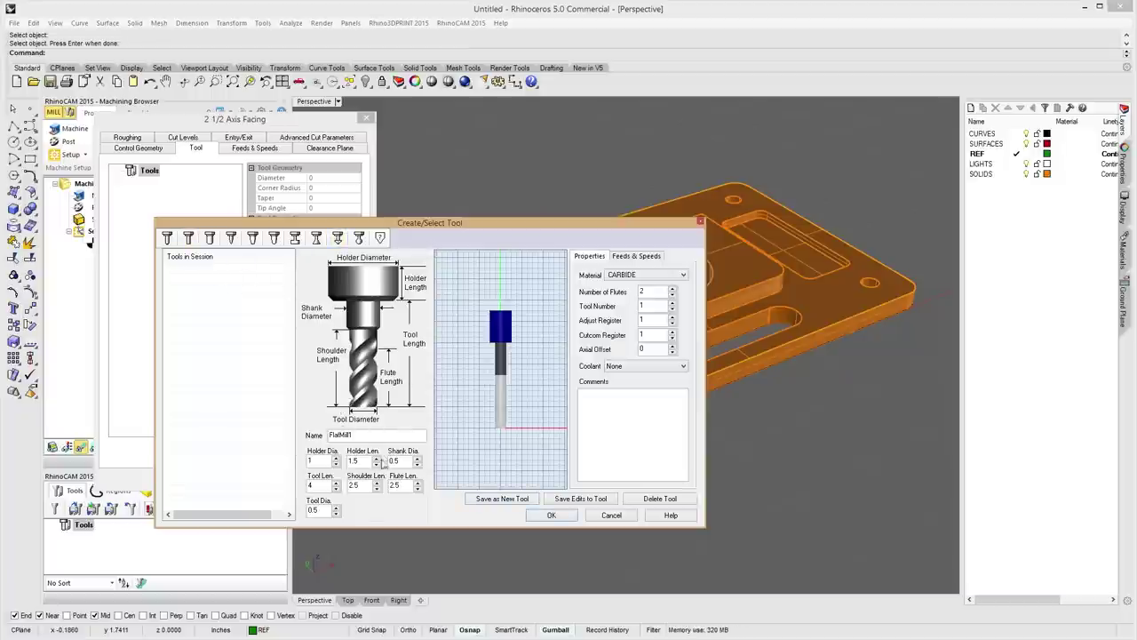
left_click_drag(318, 510, 281, 507)
type("1")
key("Tab")
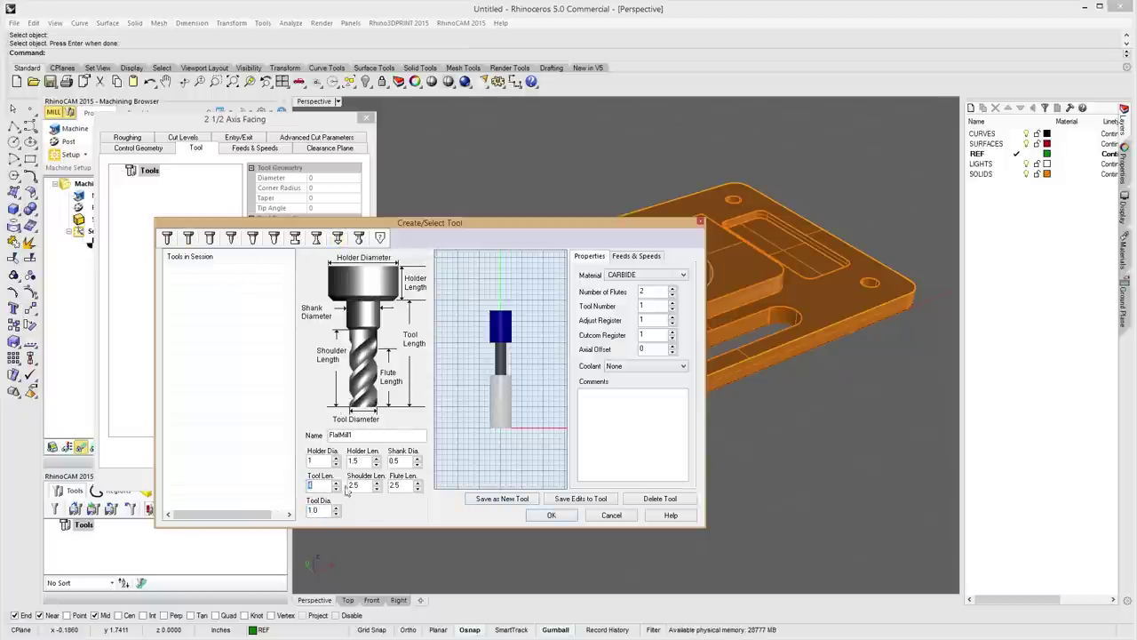
Set the flat mill's shank diameter to 1 and its flute length to 2.
double_click(408, 459)
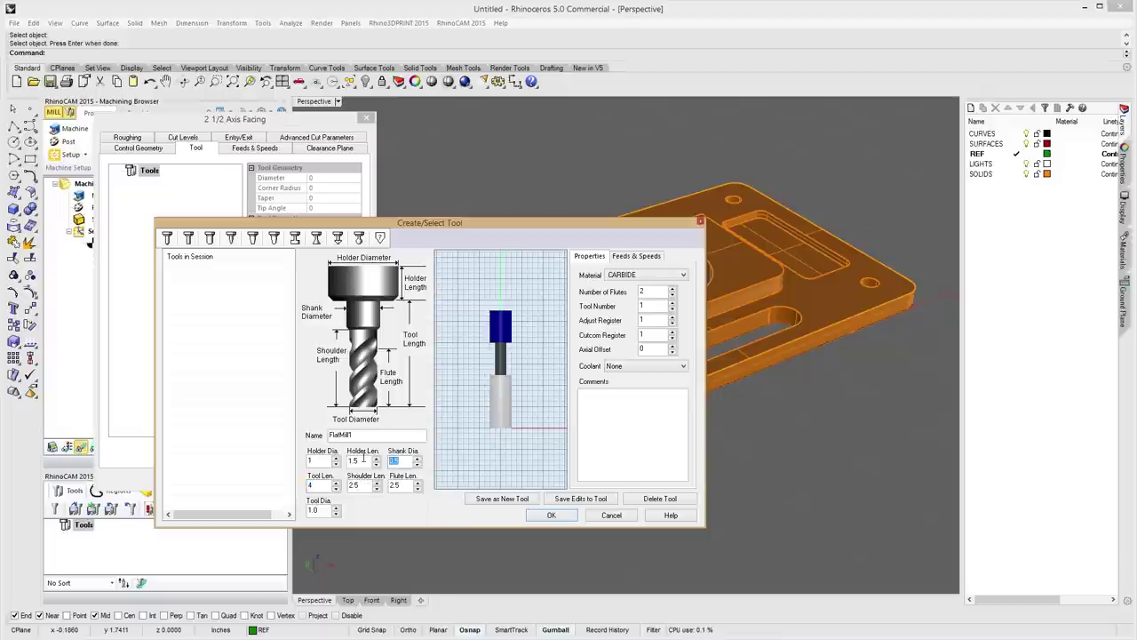
type("1")
key("Tab")
key("Tab")
type("2")
key("Tab")
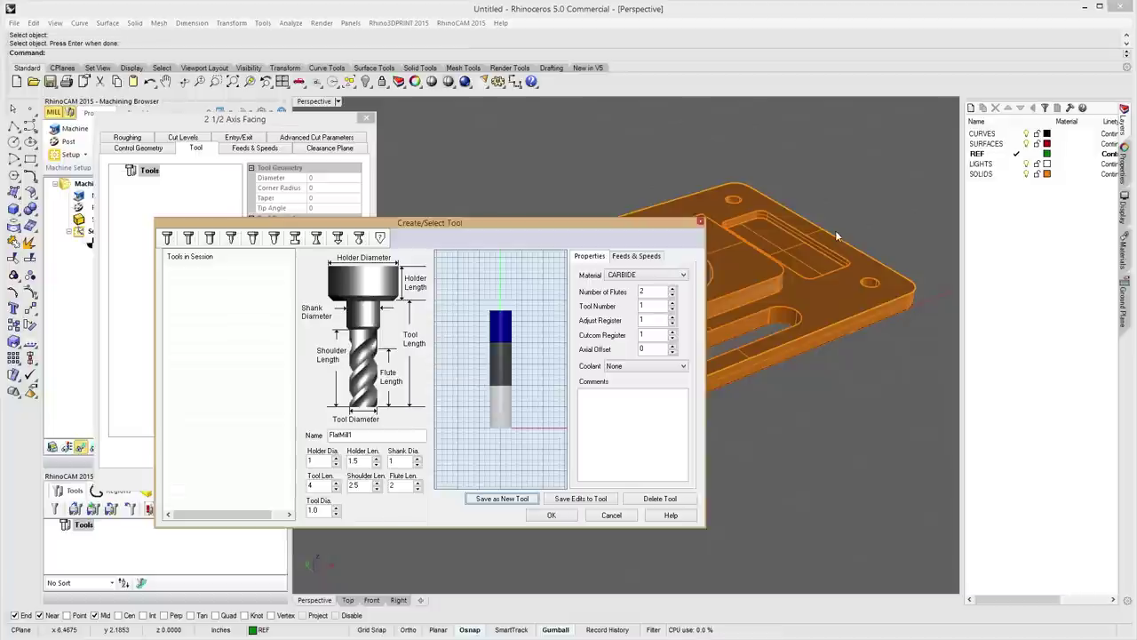
Set the flat mill's number of flutes to 4 and its coolant to Flood.
double_click(649, 292)
type("3")
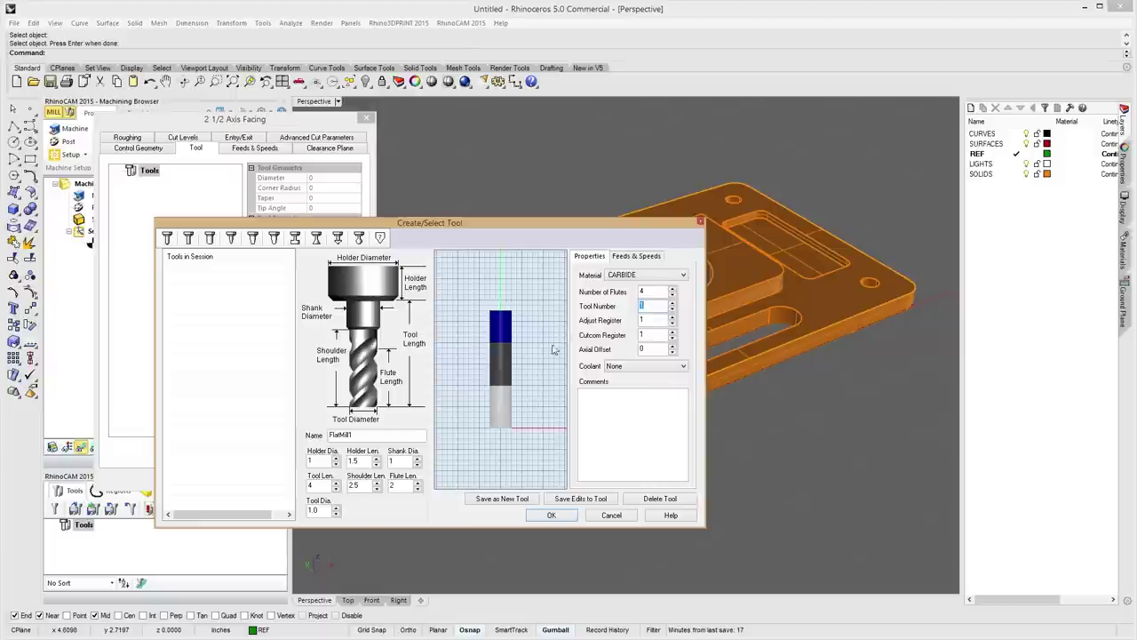
left_click(641, 364)
left_click(633, 383)
Name the tool 1IN END MILL and copy the same text into its comments.
double_click(355, 434)
type("1")
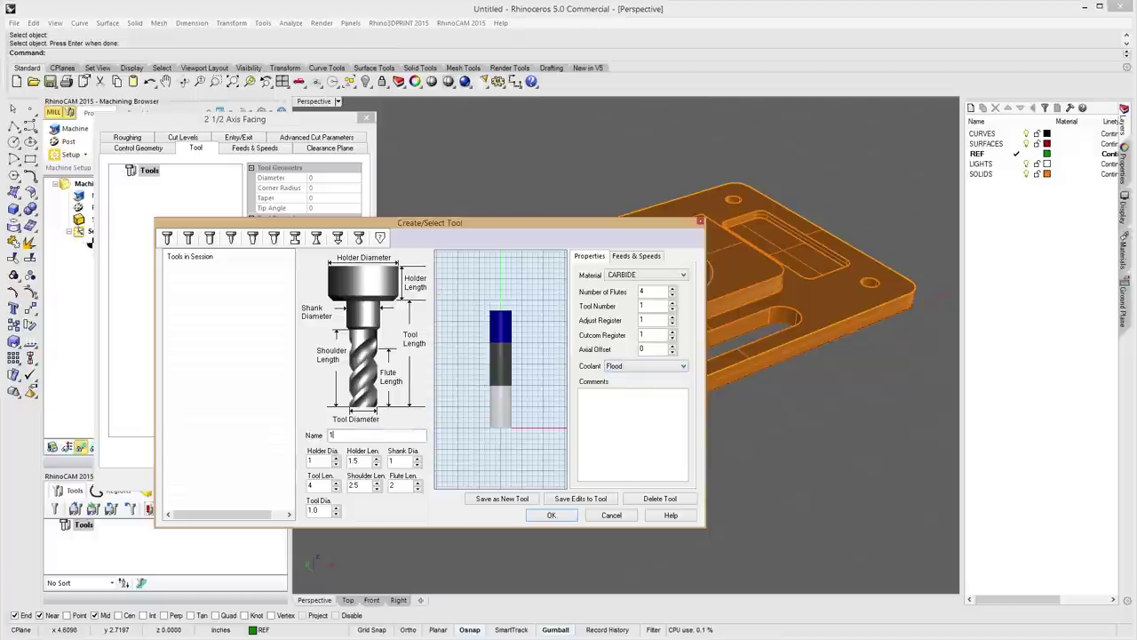
type("IN END MILL")
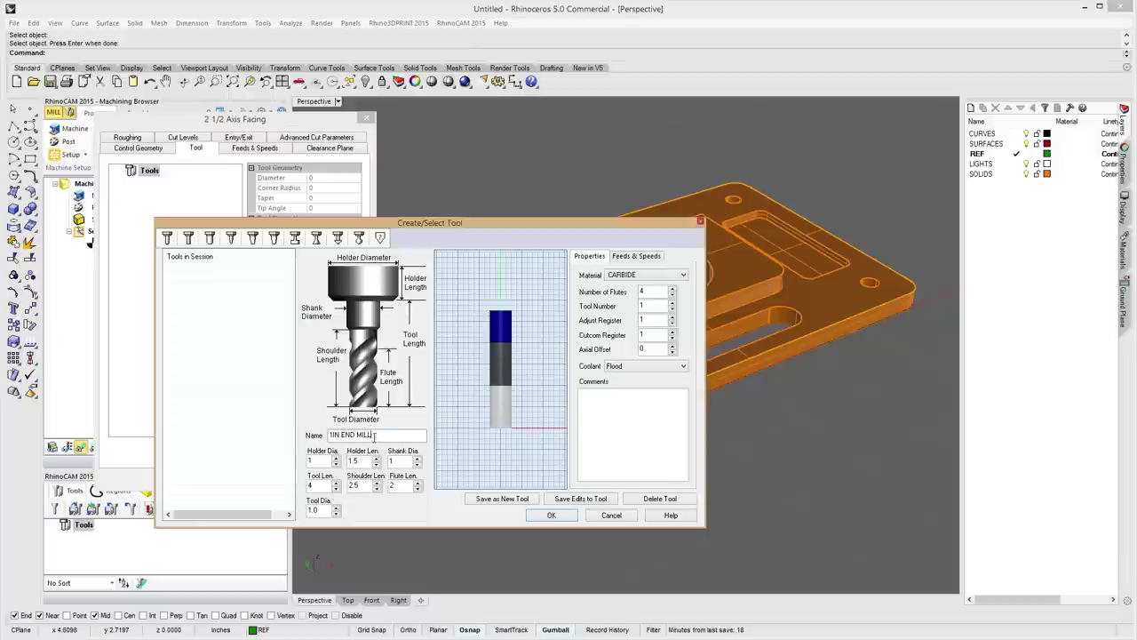
left_click_drag(375, 435, 296, 431)
key("ctrl+c")
left_click(626, 404)
key("ctrl+v")
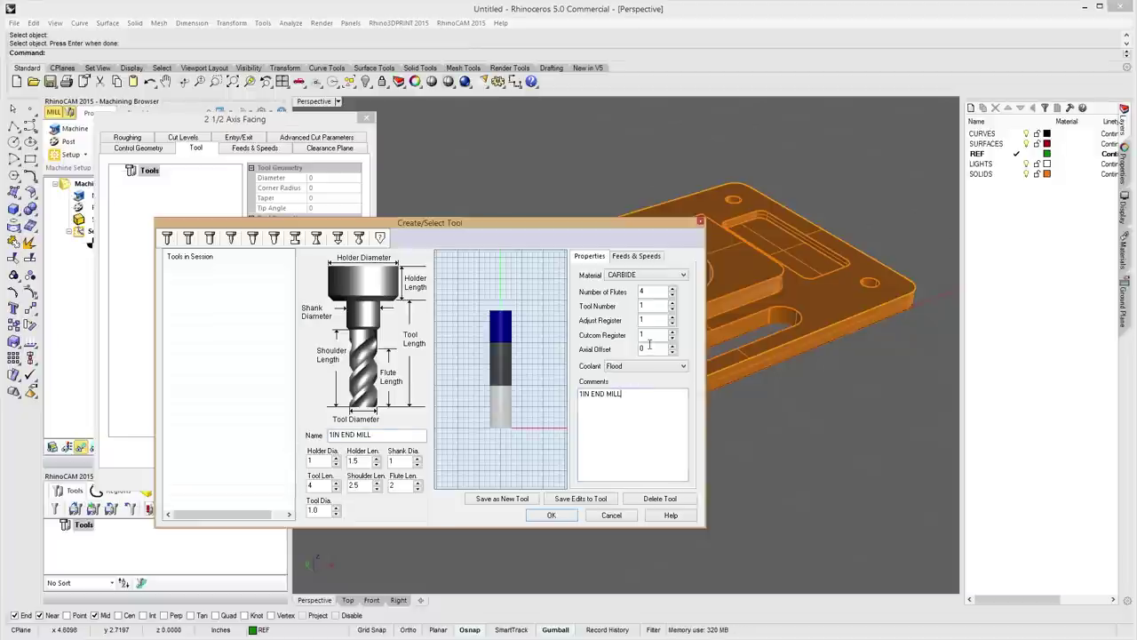
Open the feeds and speeds table for the end mill and set the stock material to ALUMINUM - 6061.
left_click(636, 256)
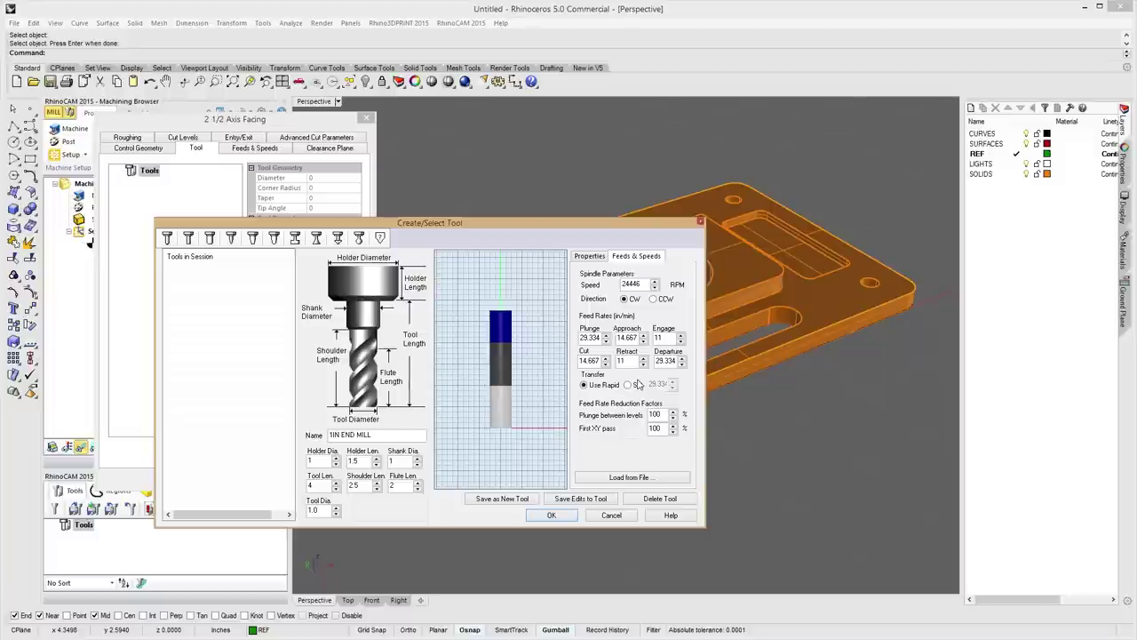
left_click(636, 480)
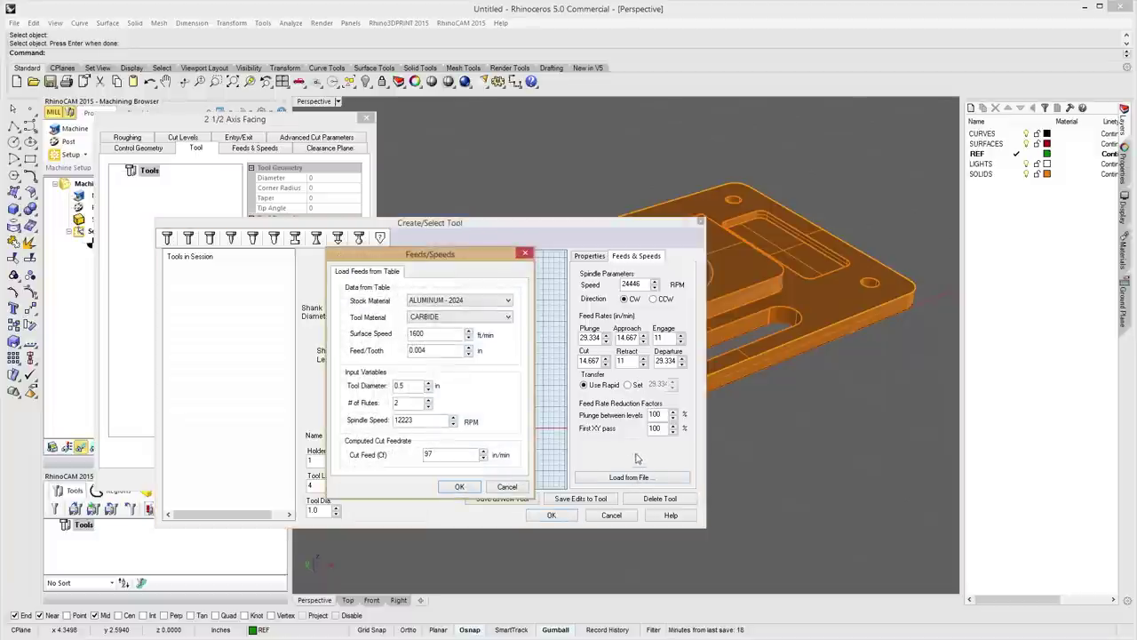
left_click(433, 300)
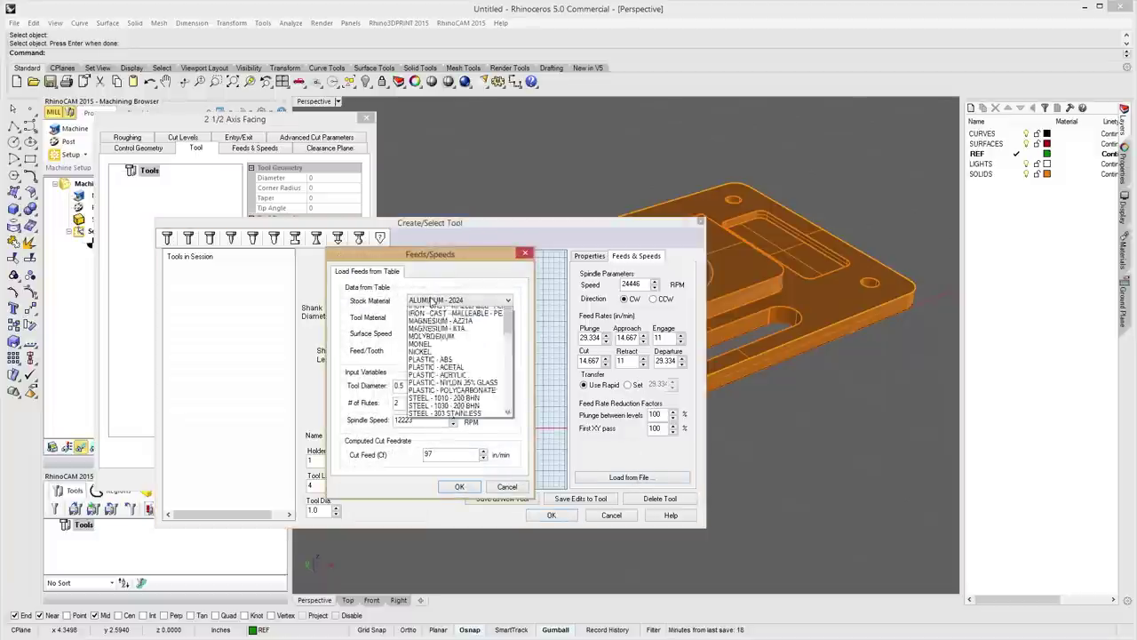
scroll(433, 300, "up", 3)
left_click(469, 329)
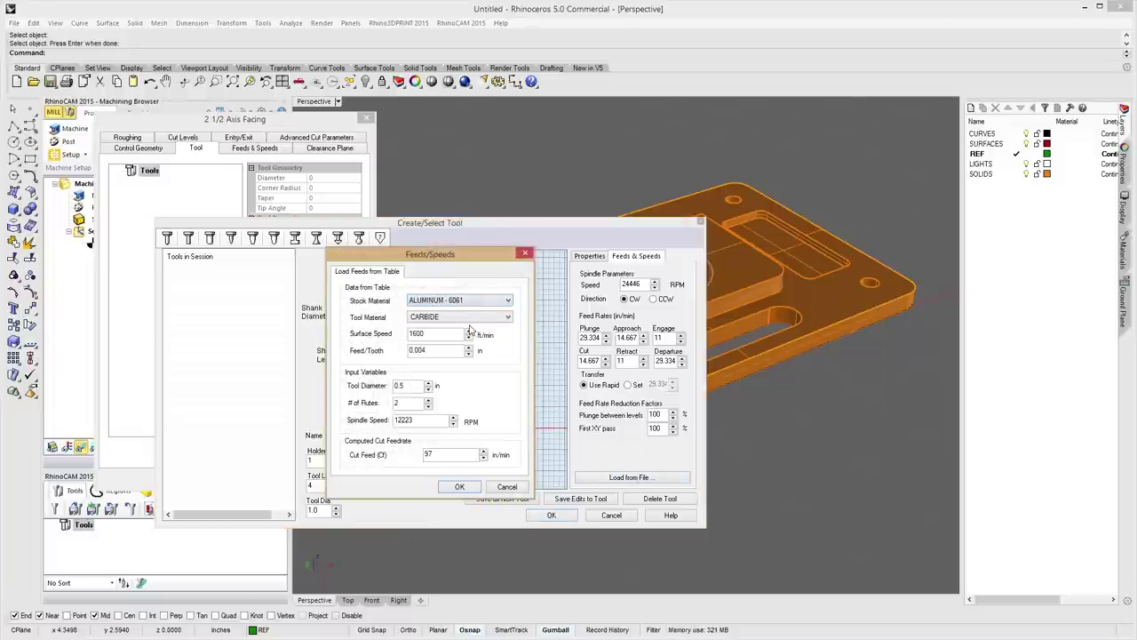
left_click(461, 302)
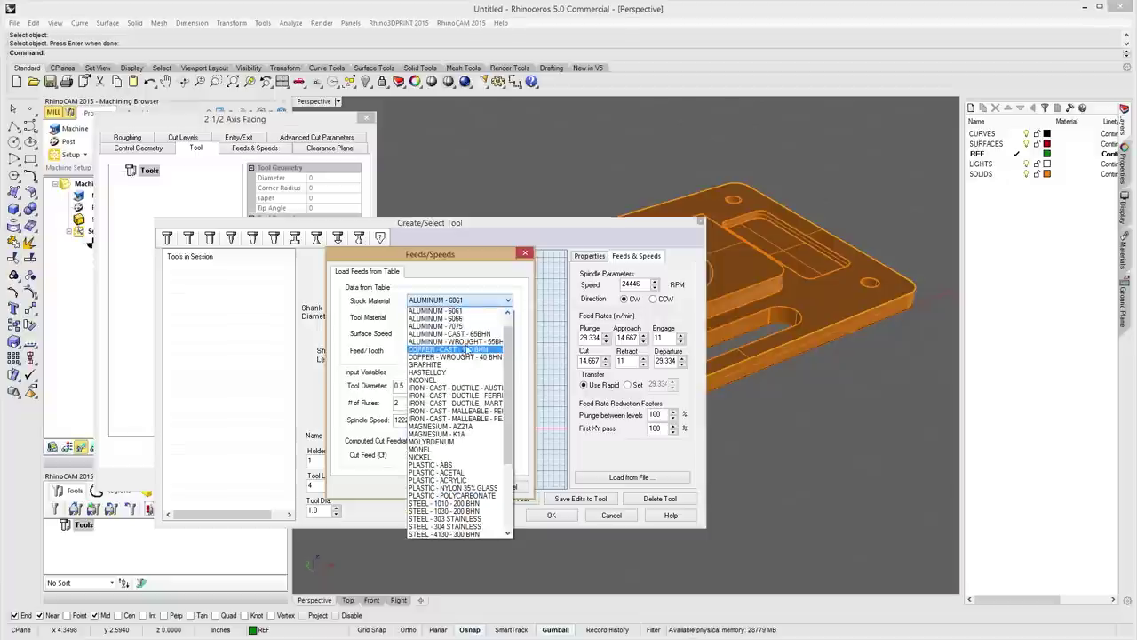
left_click(451, 289)
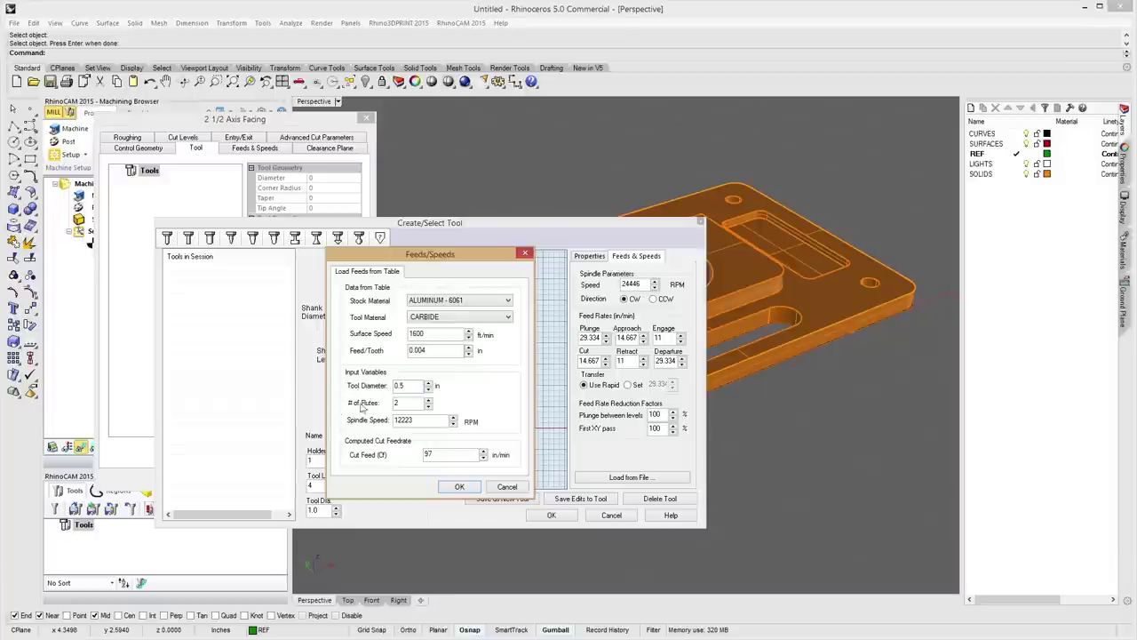
Set the number of flutes to 4 and the surface speed to 1000 ft/min in the feed calculation.
key("BackSpace")
type("4")
key("Tab")
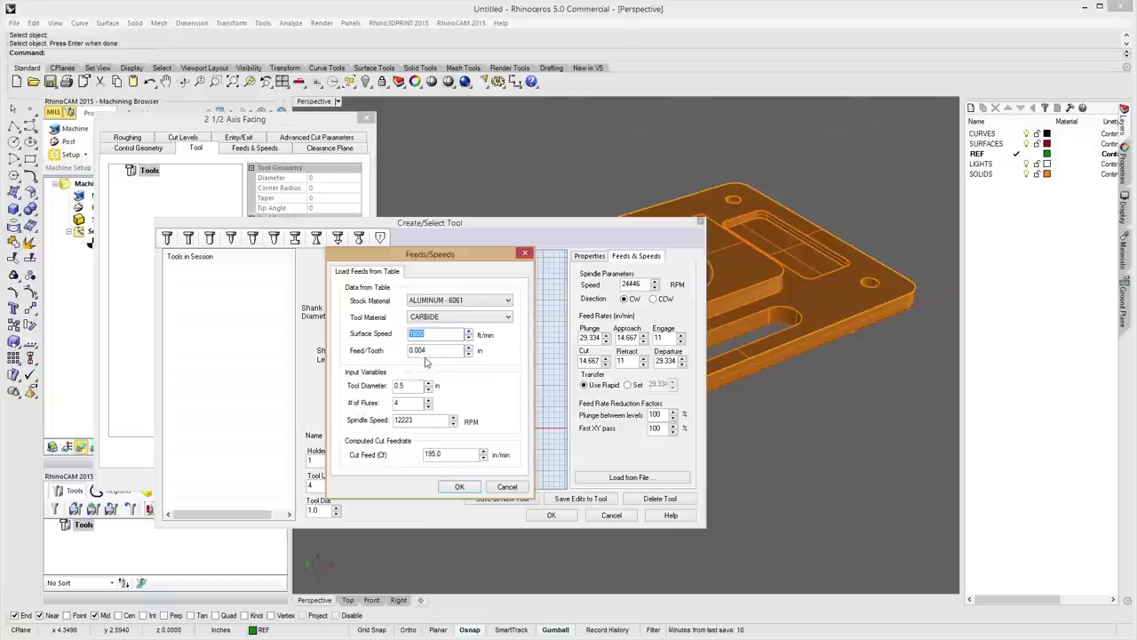
type("10")
key("Tab")
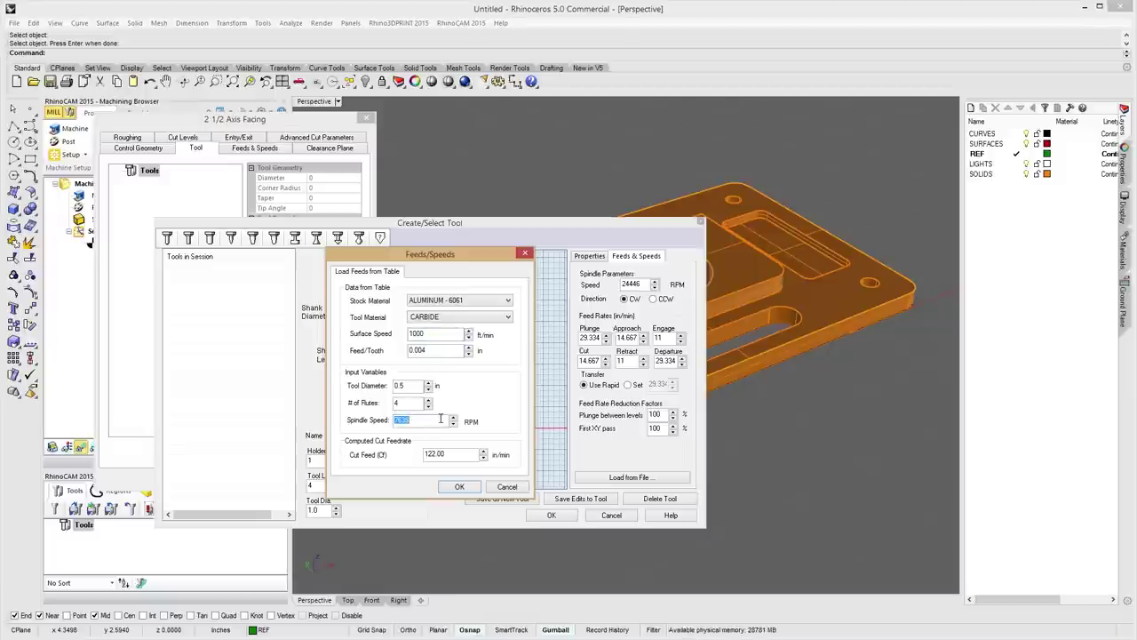
Apply the calculated feeds and speeds to the 1IN END MILL and save it as a new tool.
left_click(444, 350)
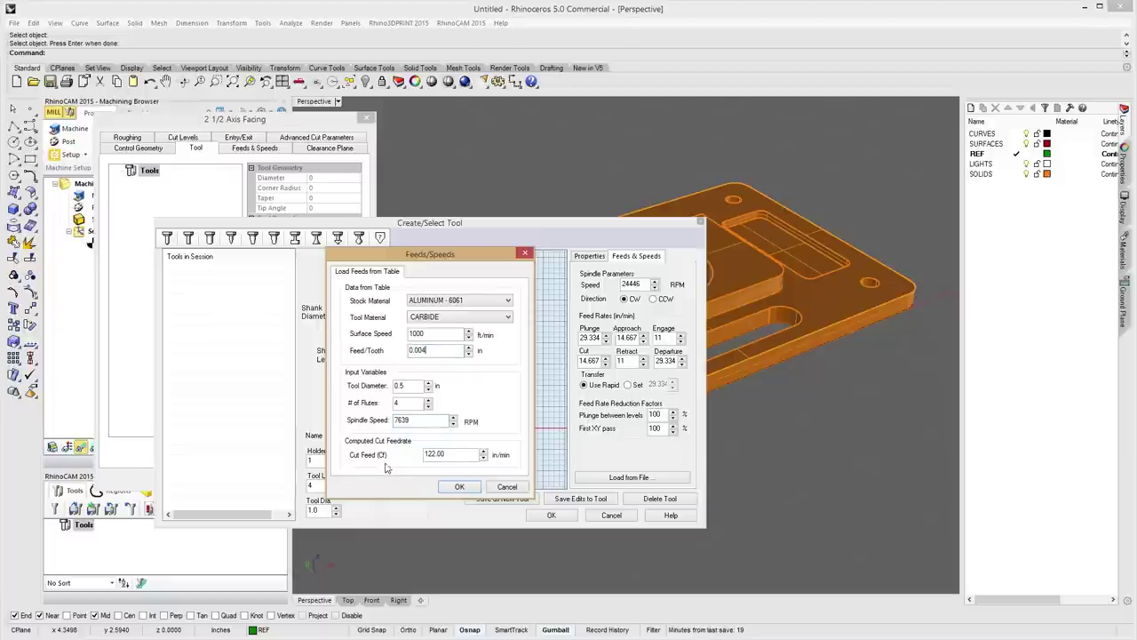
left_click(454, 488)
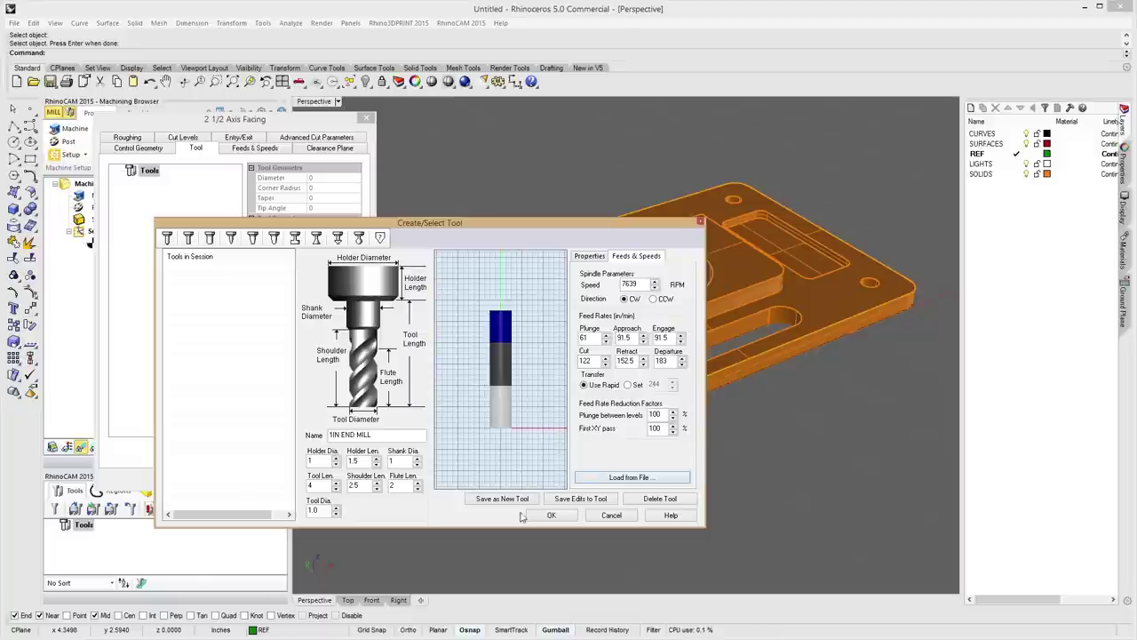
left_click(593, 500)
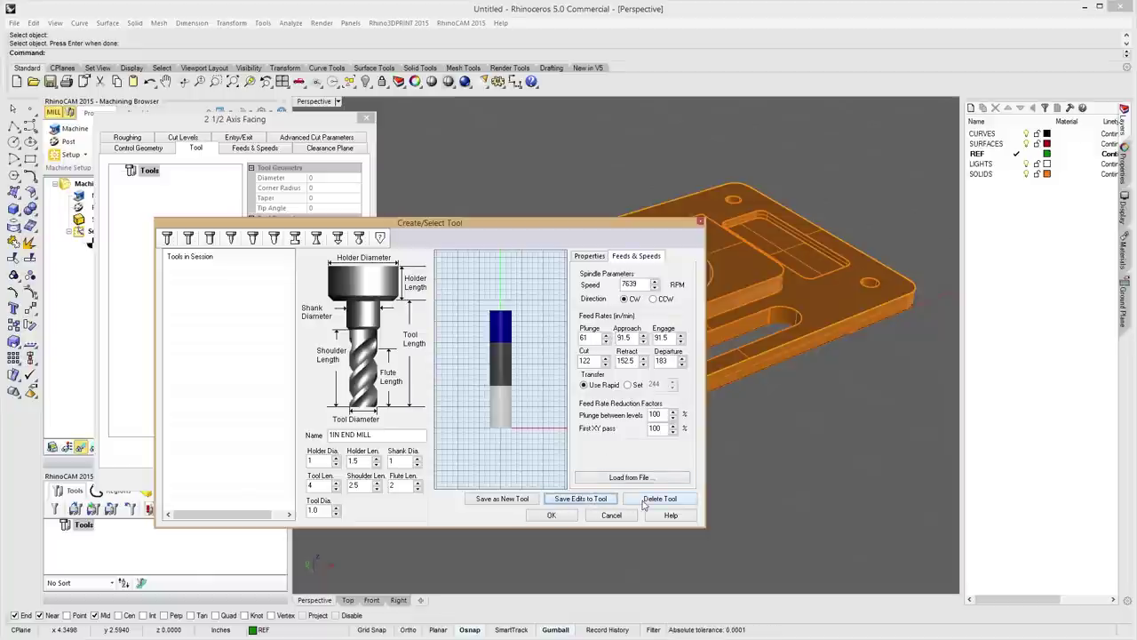
left_click(503, 499)
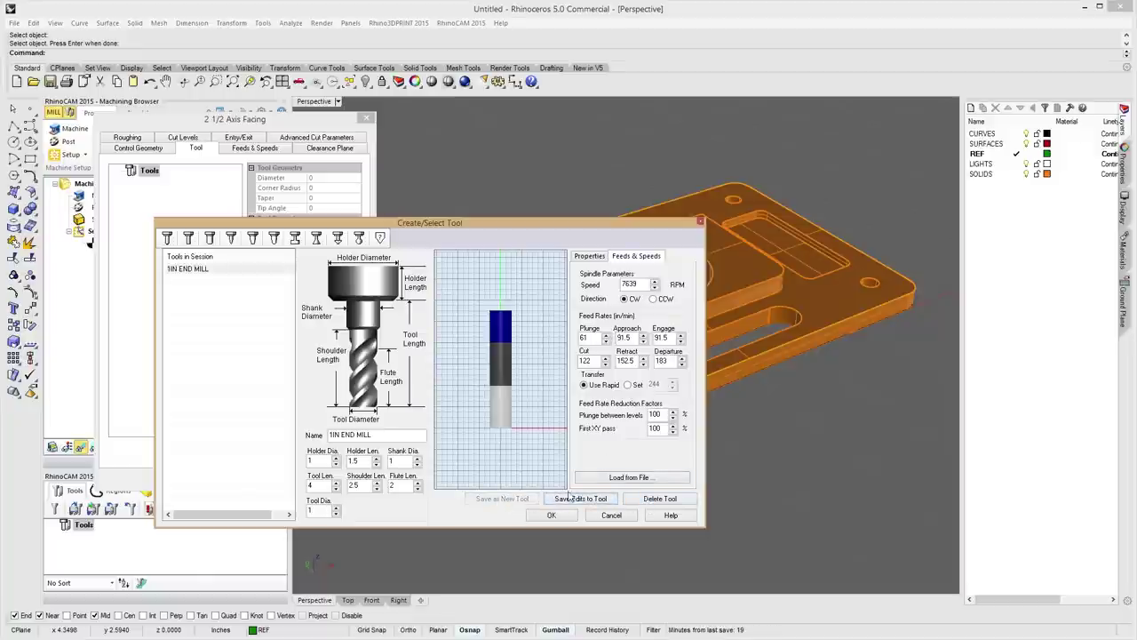
left_click(591, 258)
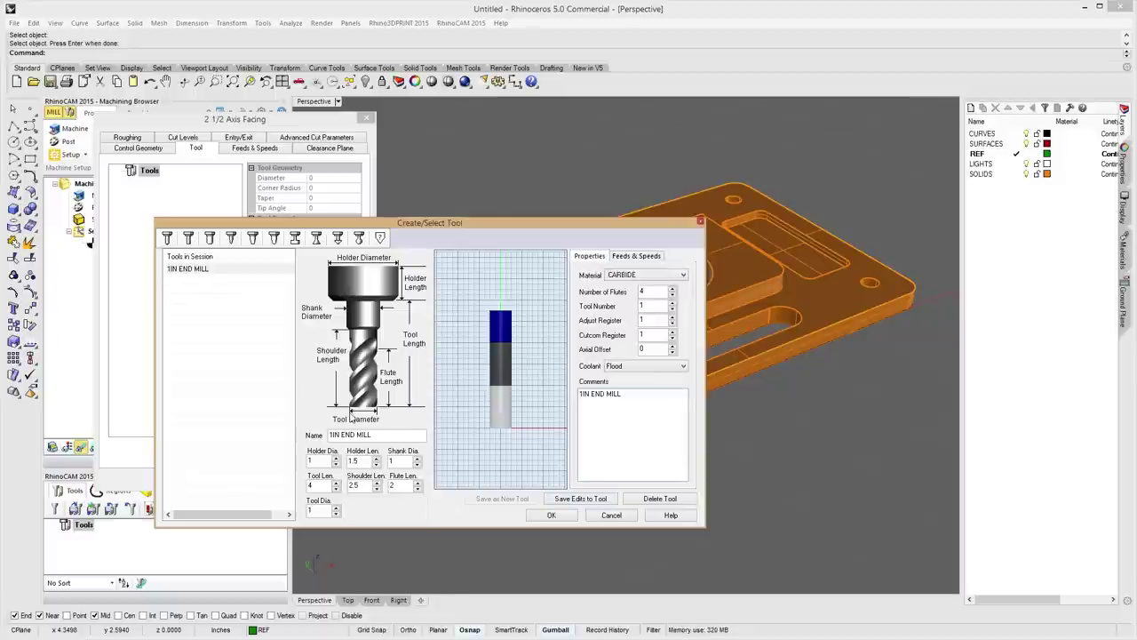
left_click(550, 515)
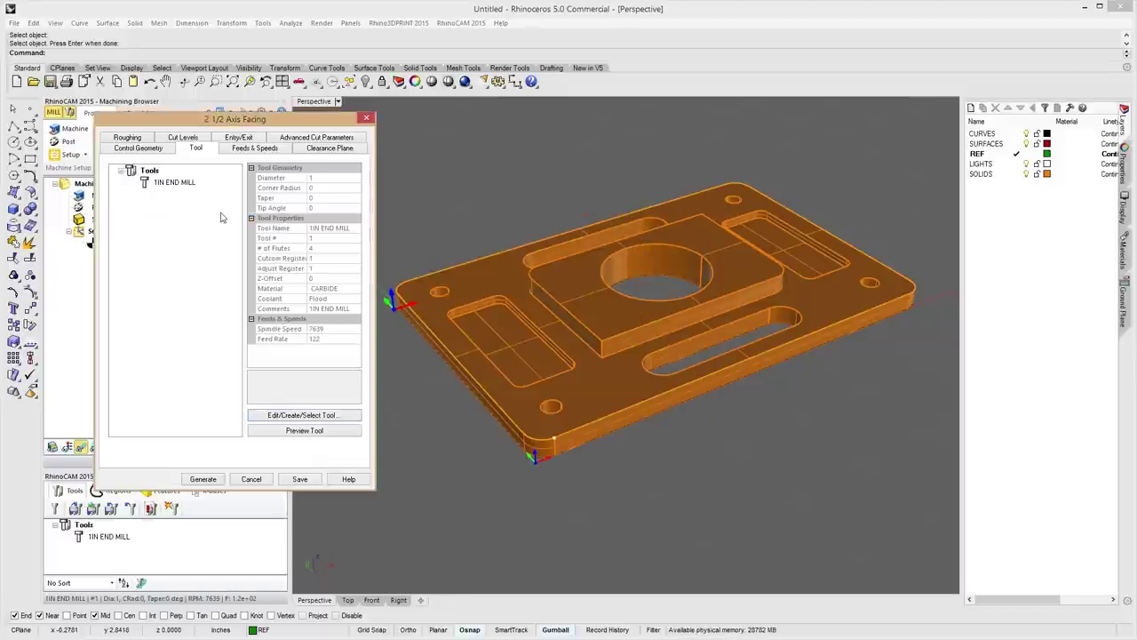
Review the 1IN END MILL's feeds and speeds and the clearance plane settings of the facing operation.
left_click(186, 184)
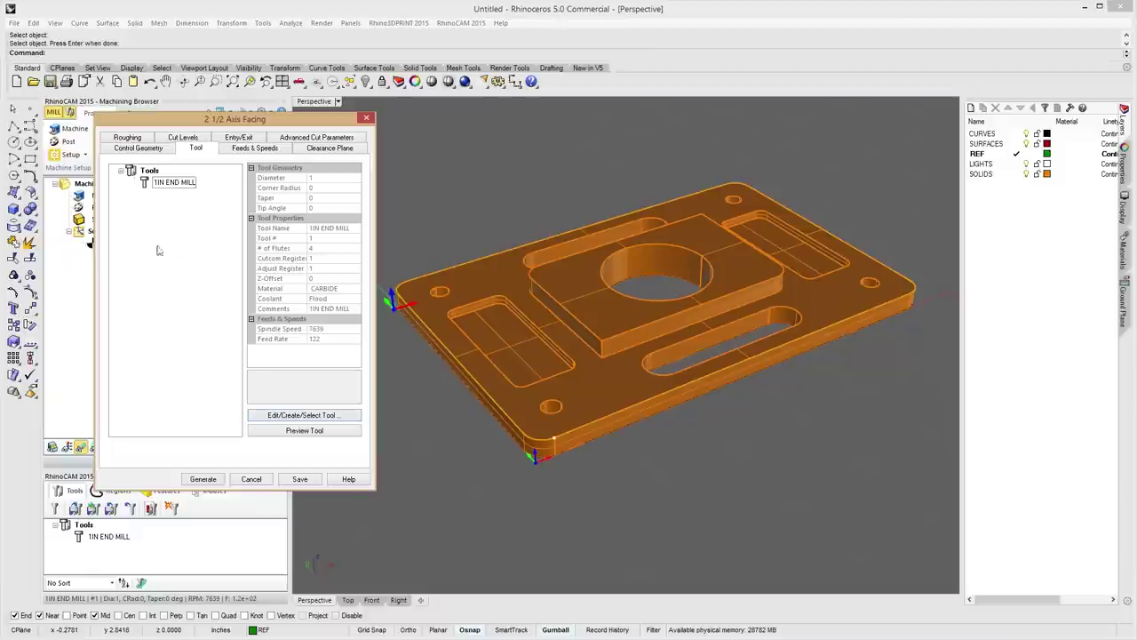
left_click(261, 149)
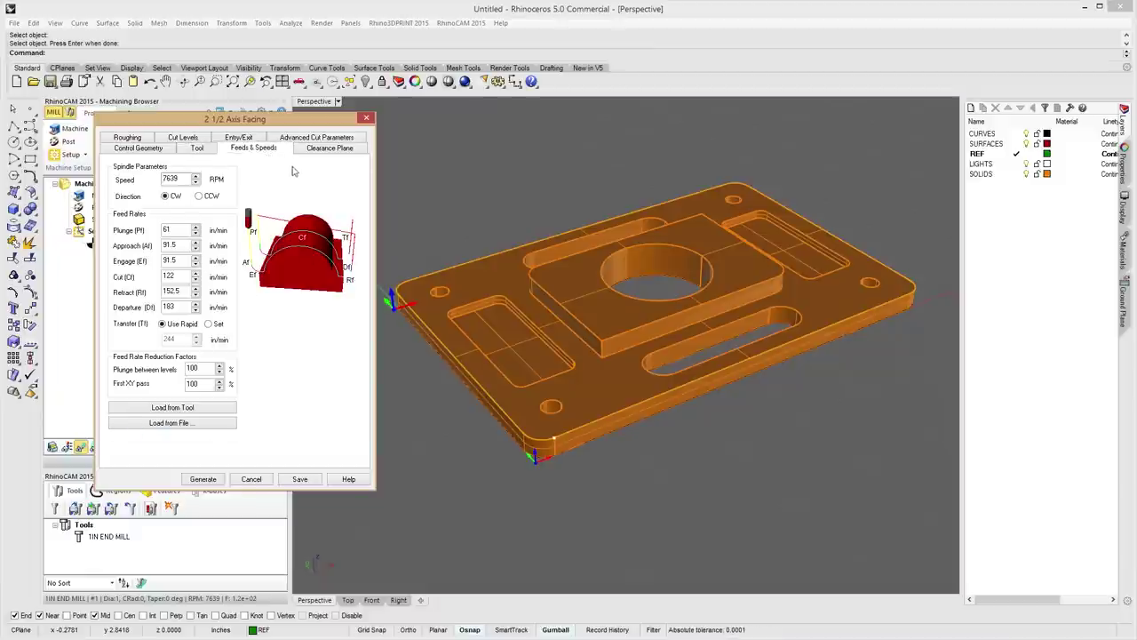
left_click(322, 151)
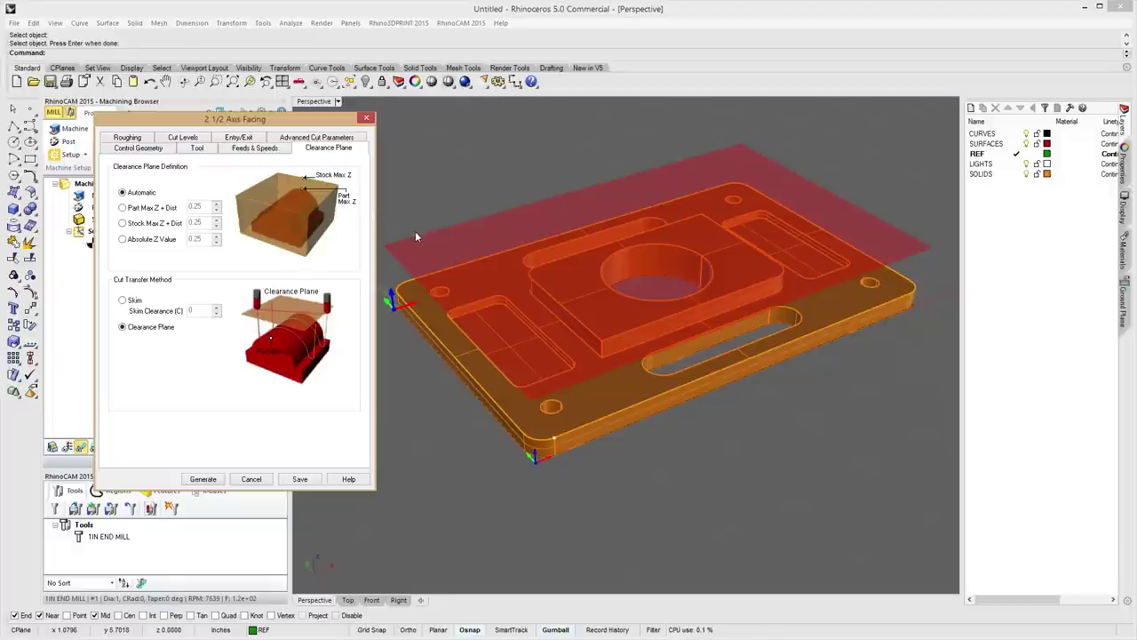
left_click(658, 486)
mouse_move(657, 486)
right_mouse_down()
mouse_move(667, 436)
mouse_move(647, 418)
mouse_move(592, 421)
mouse_move(649, 451)
mouse_move(653, 478)
right_mouse_up()
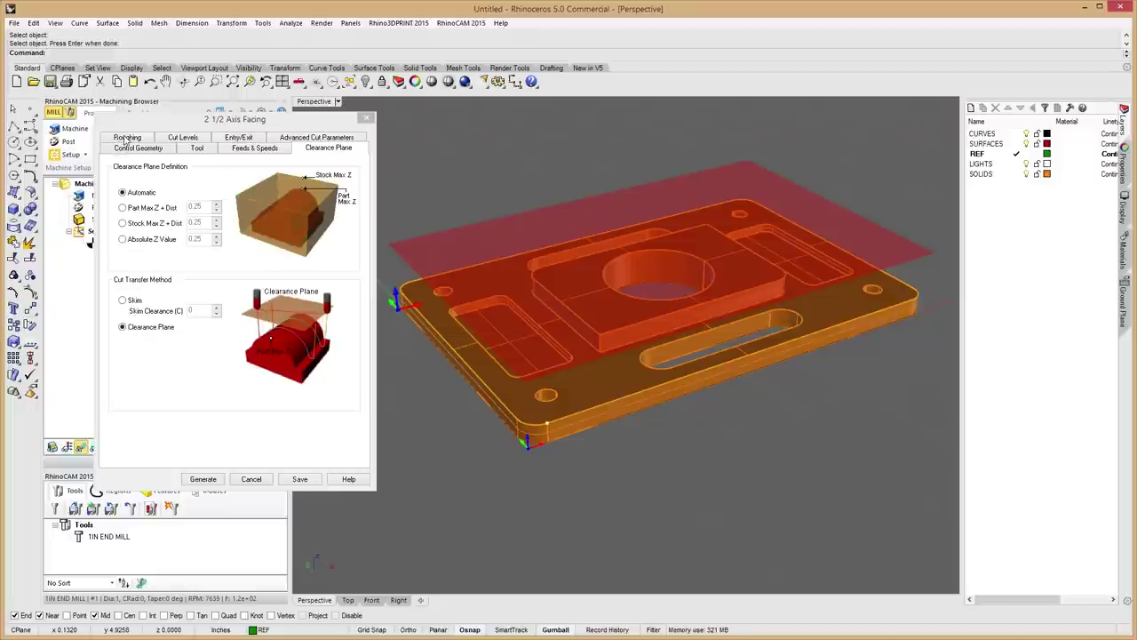
Set the facing operation's roughing stepover distance to 50% of the tool diameter.
left_click(126, 140)
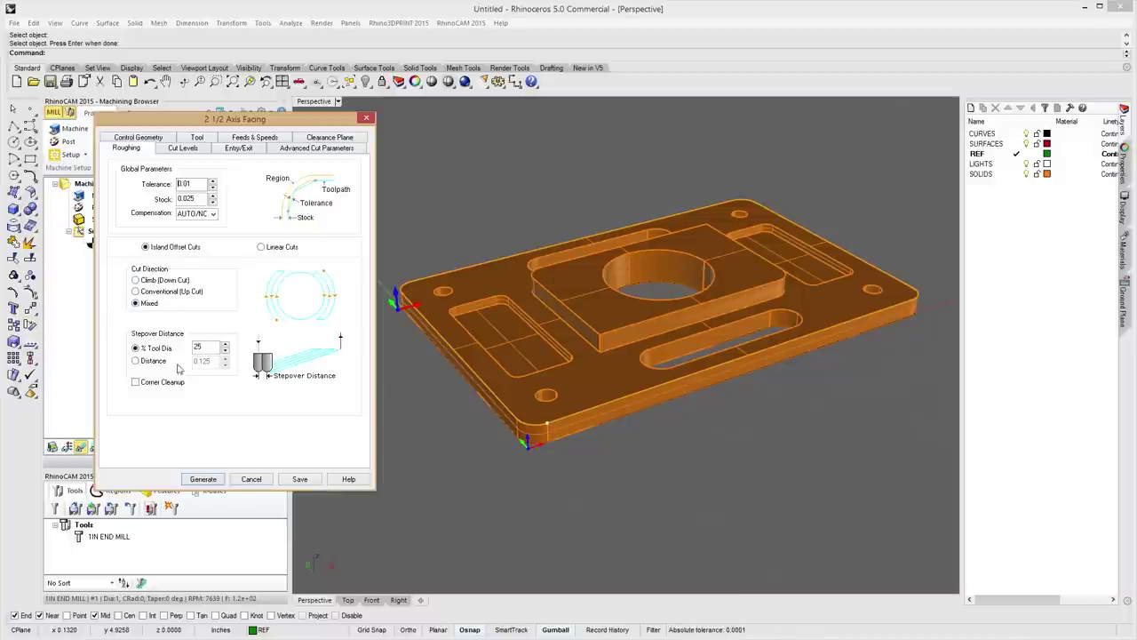
left_click_drag(208, 346, 181, 351)
type("50")
Set the cut levels to a picked top of 0.625, a total cut depth of 0.125 and a rough depth per cut of 0.0625.
left_click(183, 148)
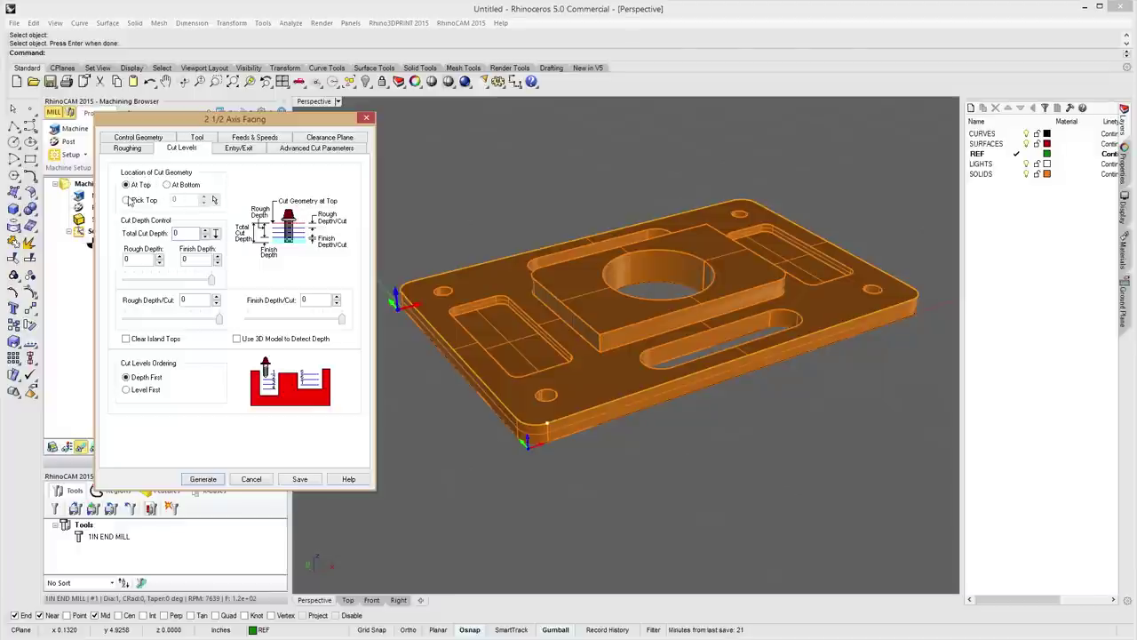
left_click(127, 200)
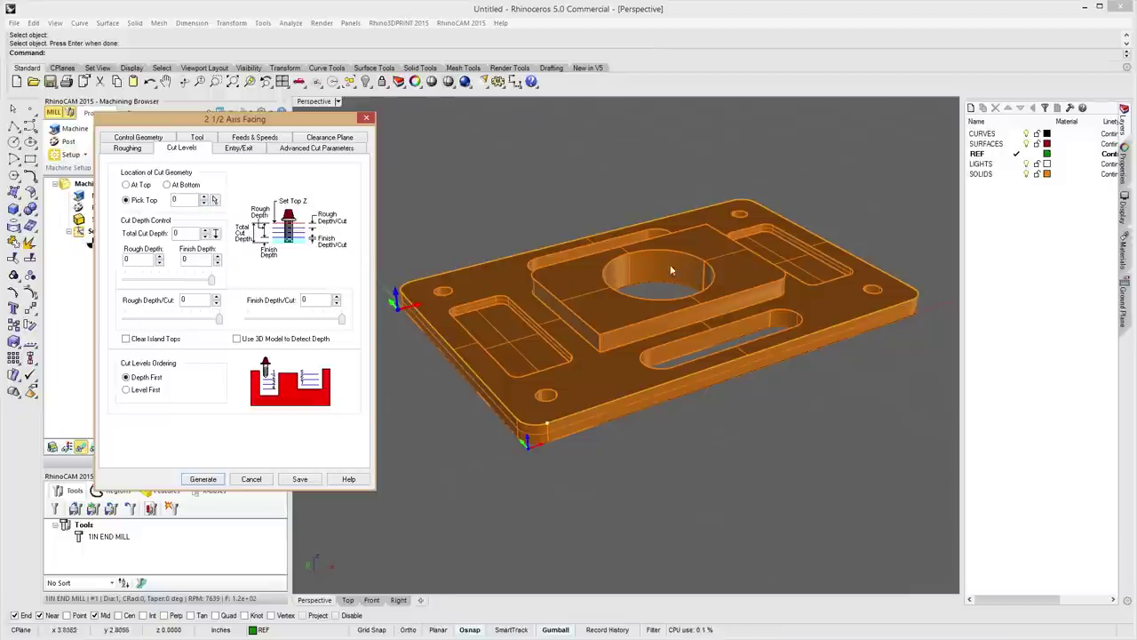
double_click(189, 201)
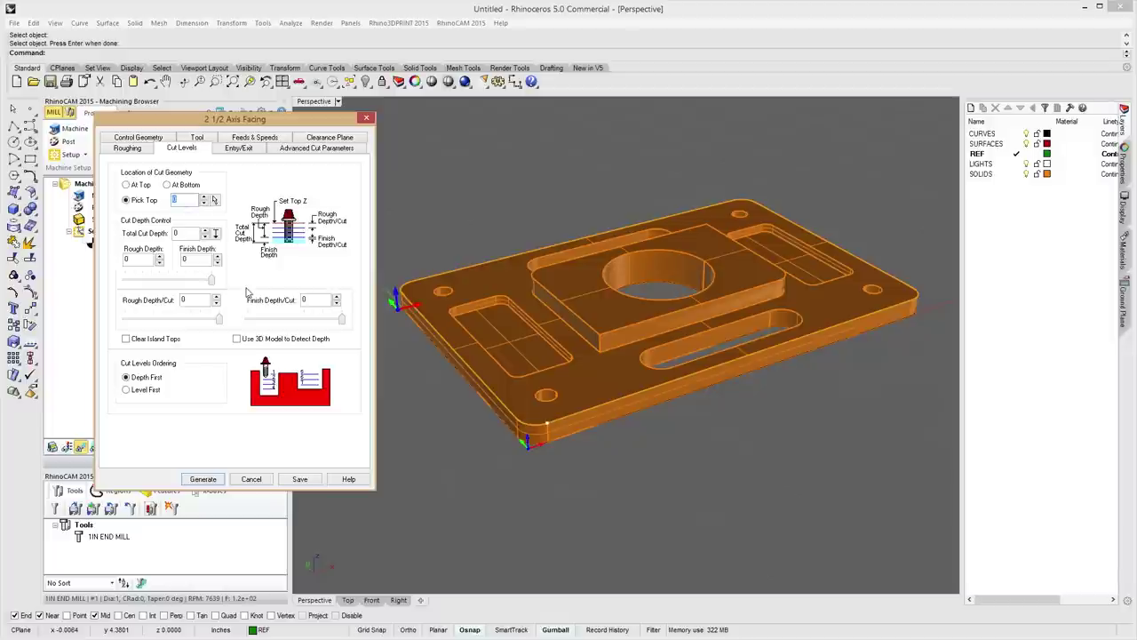
type(".625")
left_click(180, 234)
type(".125")
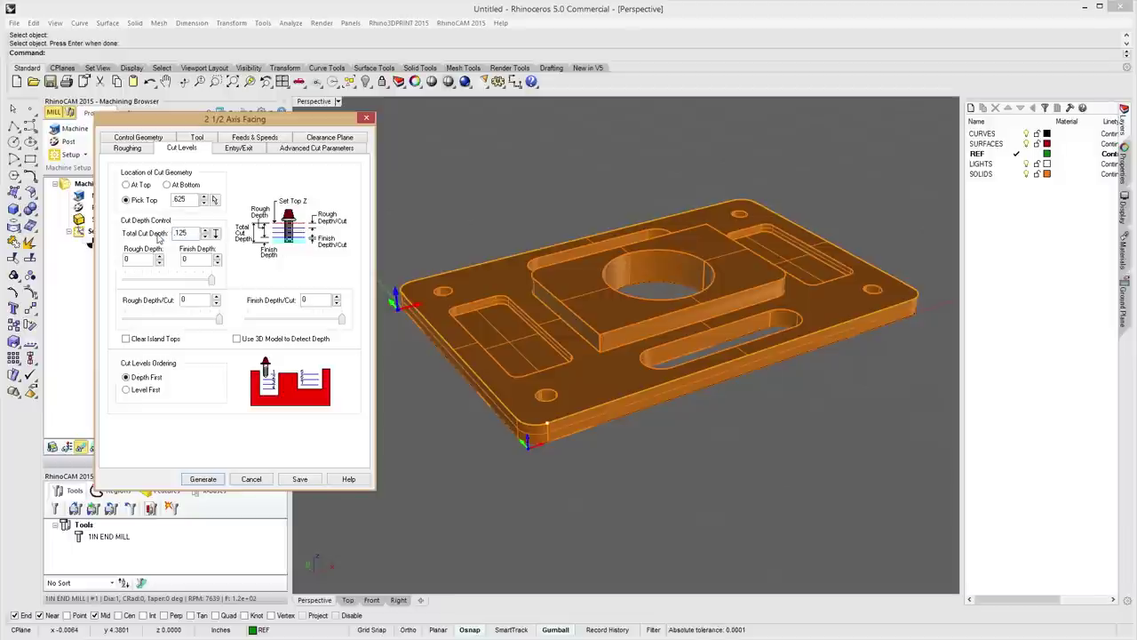
key("Tab")
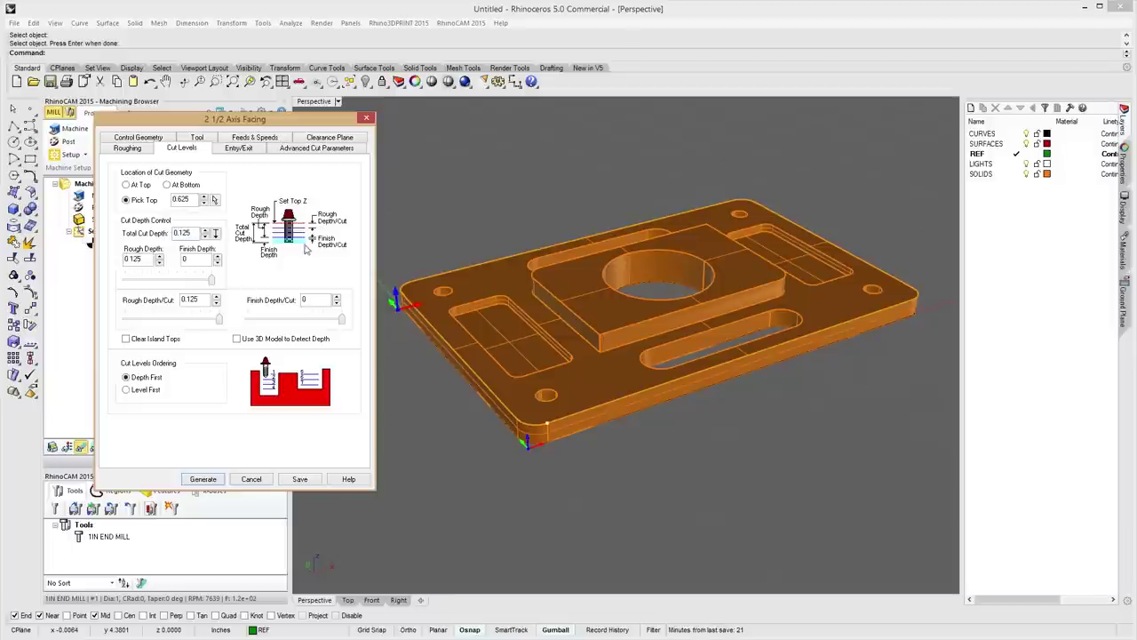
left_click(174, 320)
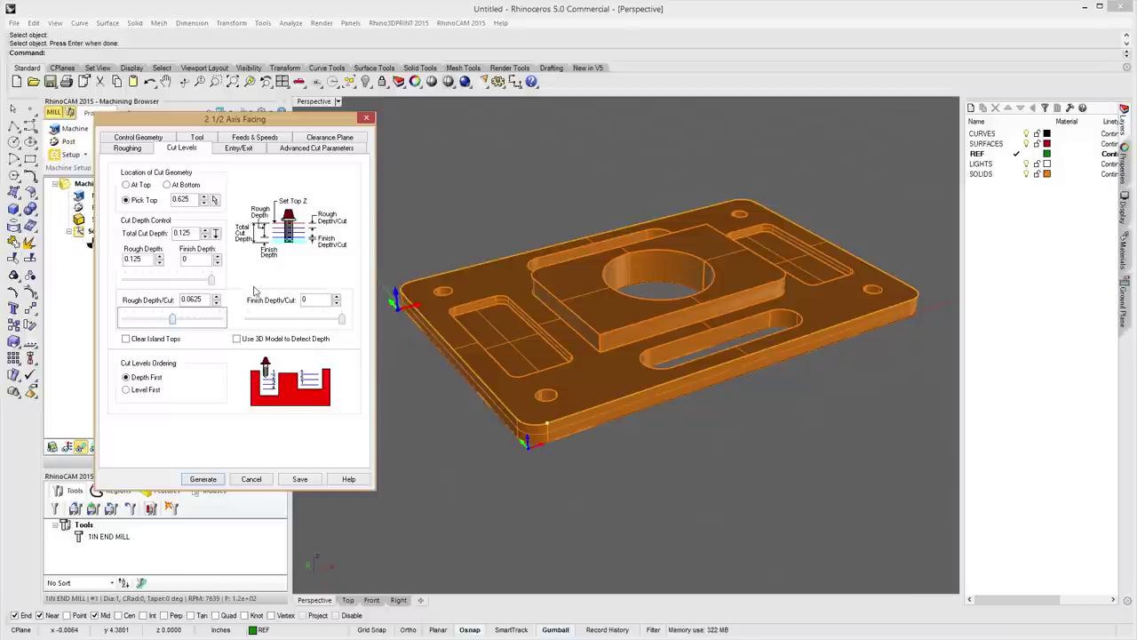
Enable 2D entry and 2D exit motions for the facing operation and apply them at each cut level.
left_click(236, 148)
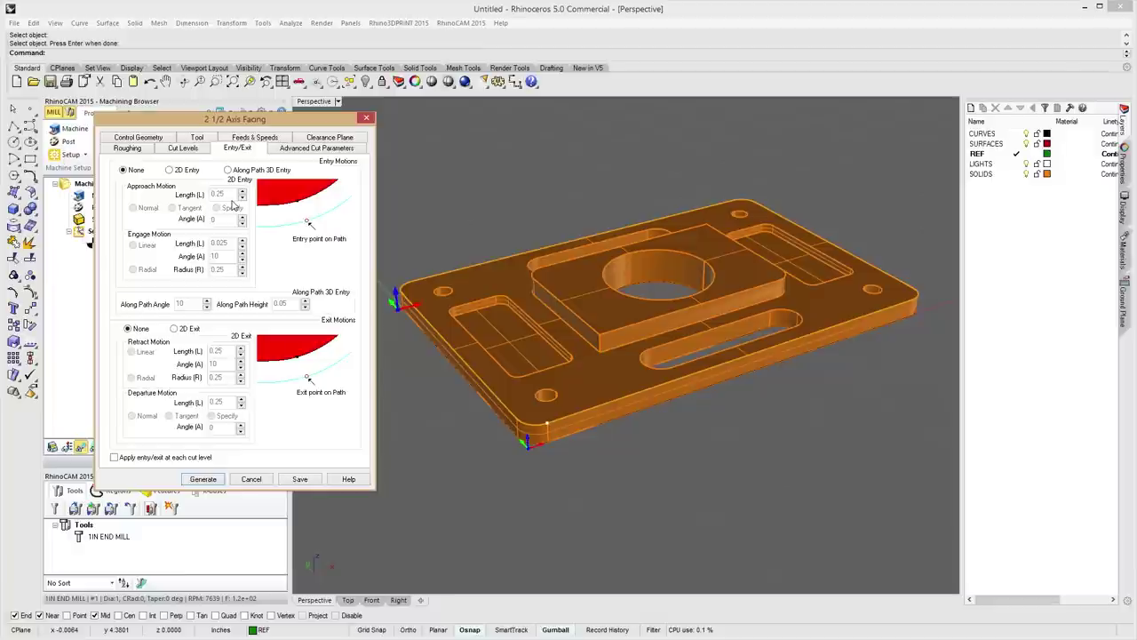
left_click(188, 169)
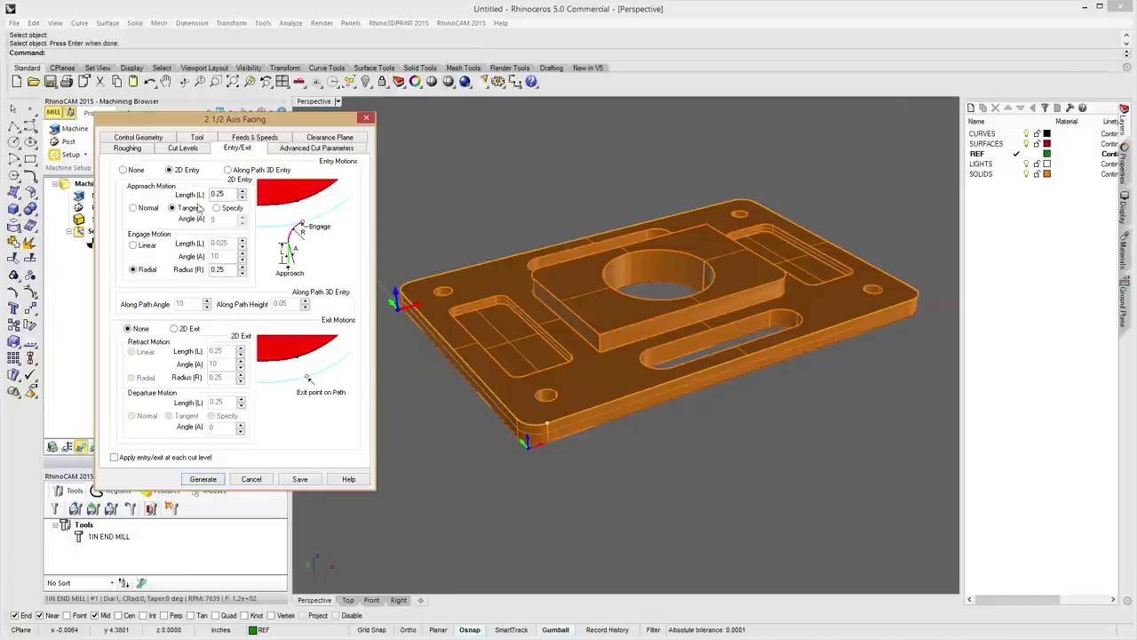
left_click(197, 331)
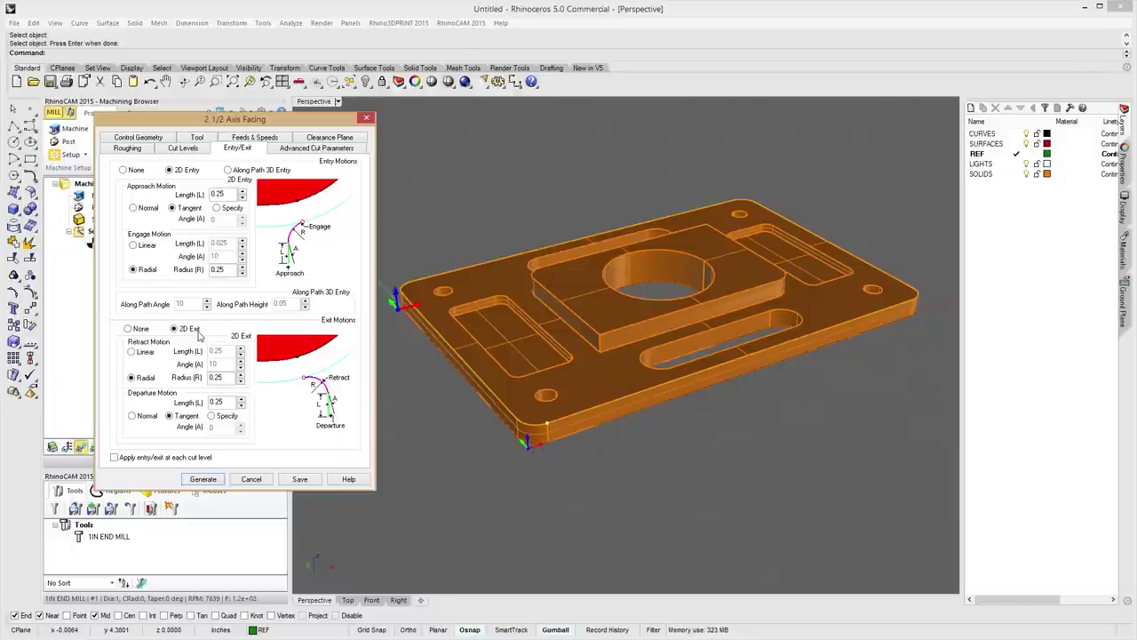
left_click(115, 458)
Enable arc fitting with a 0.002 tolerance and smooth cut connections, and generate the facing toolpath.
left_click(310, 149)
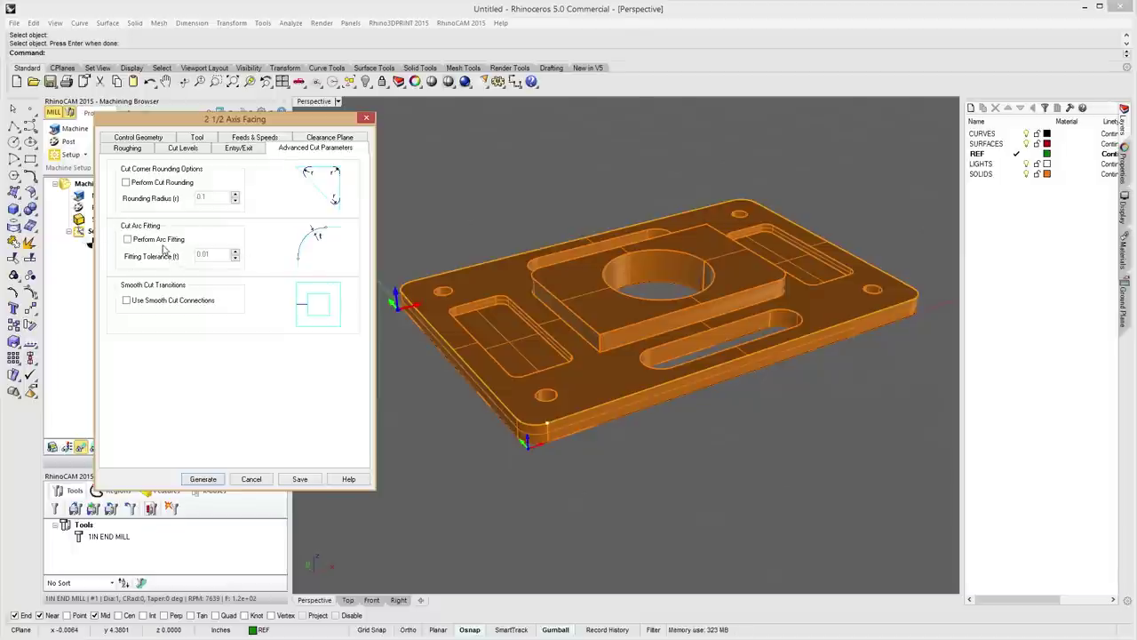
left_click(150, 244)
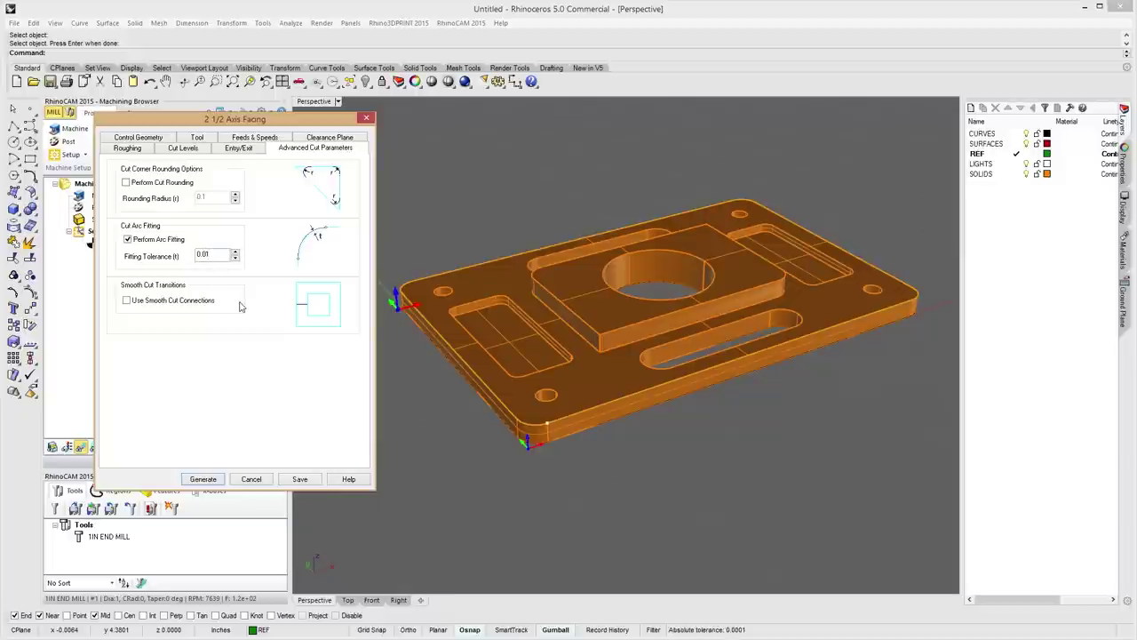
key("BackSpace")
type("2")
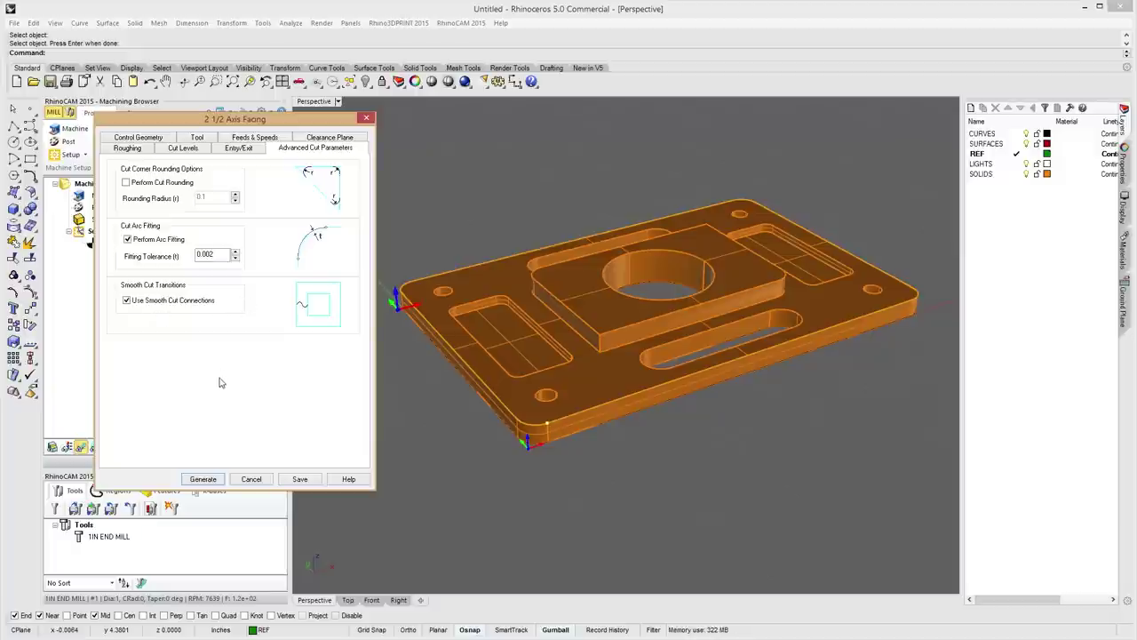
left_click(210, 480)
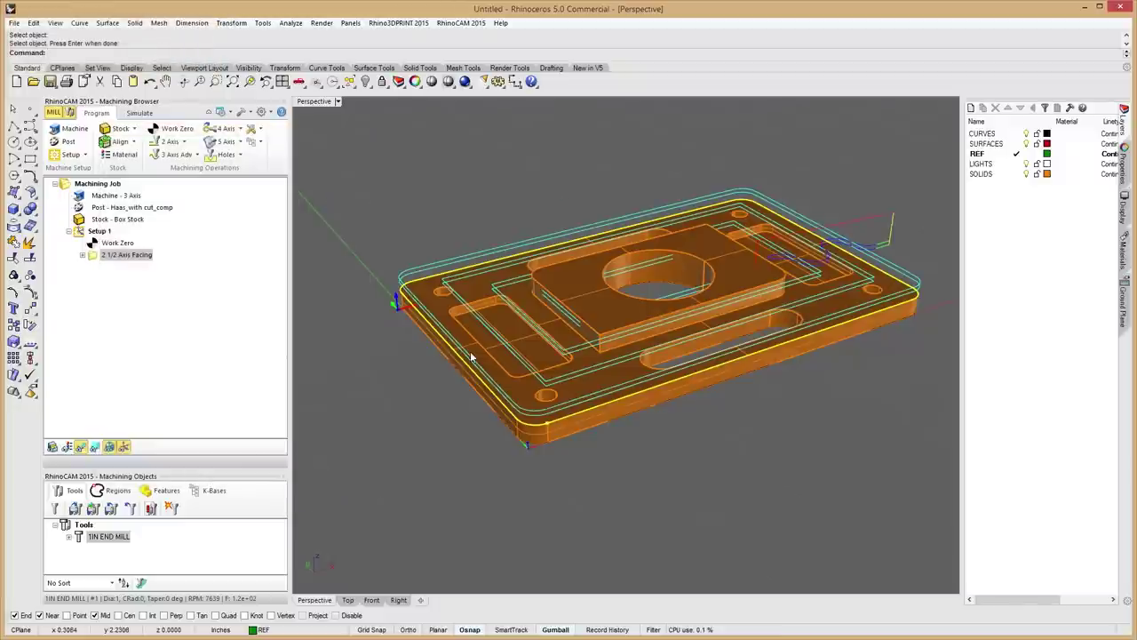
Edit the facing operation's cut levels so the picked top is 0.75, and regenerate the toolpath.
right_click_drag(728, 407, 650, 351)
right_click_drag(732, 342, 750, 408)
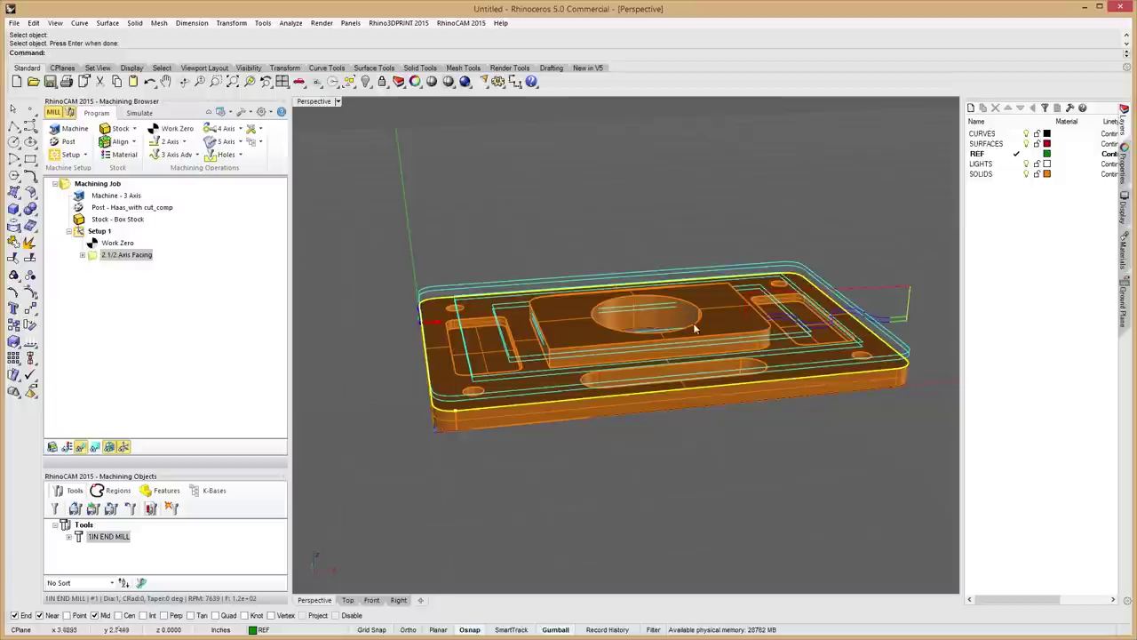
right_click_drag(574, 340, 555, 417)
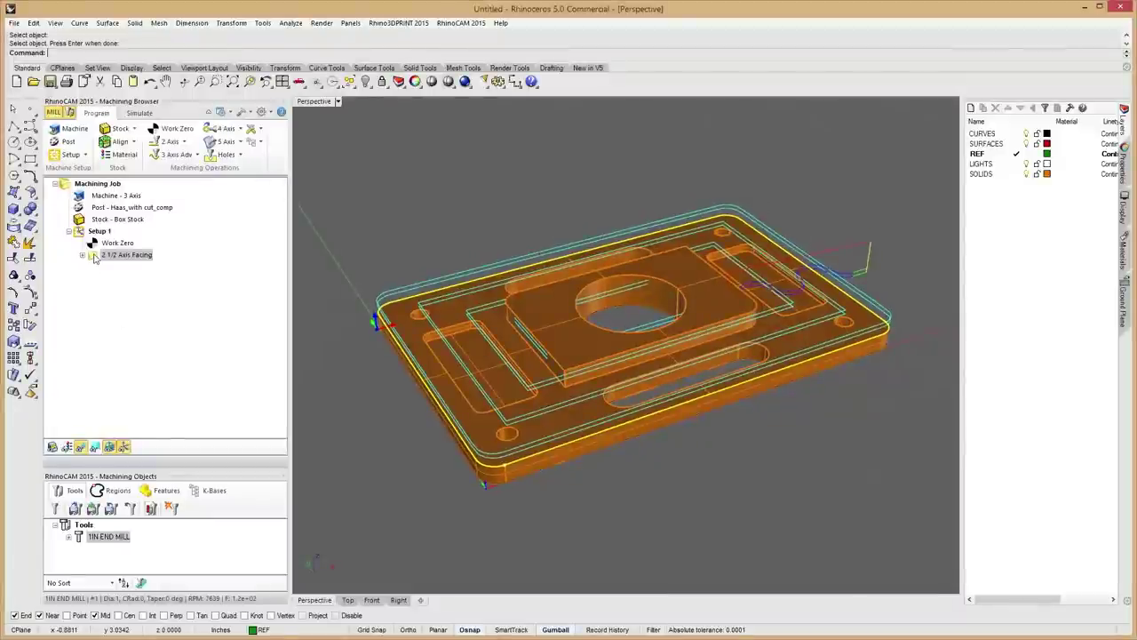
double_click(95, 256)
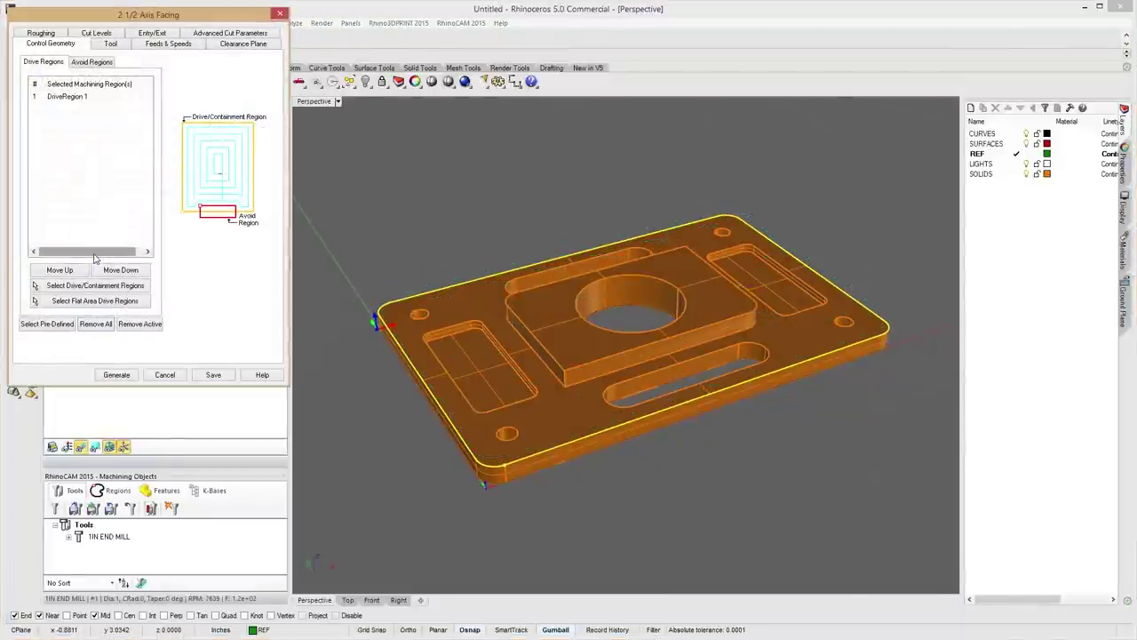
left_click(88, 35)
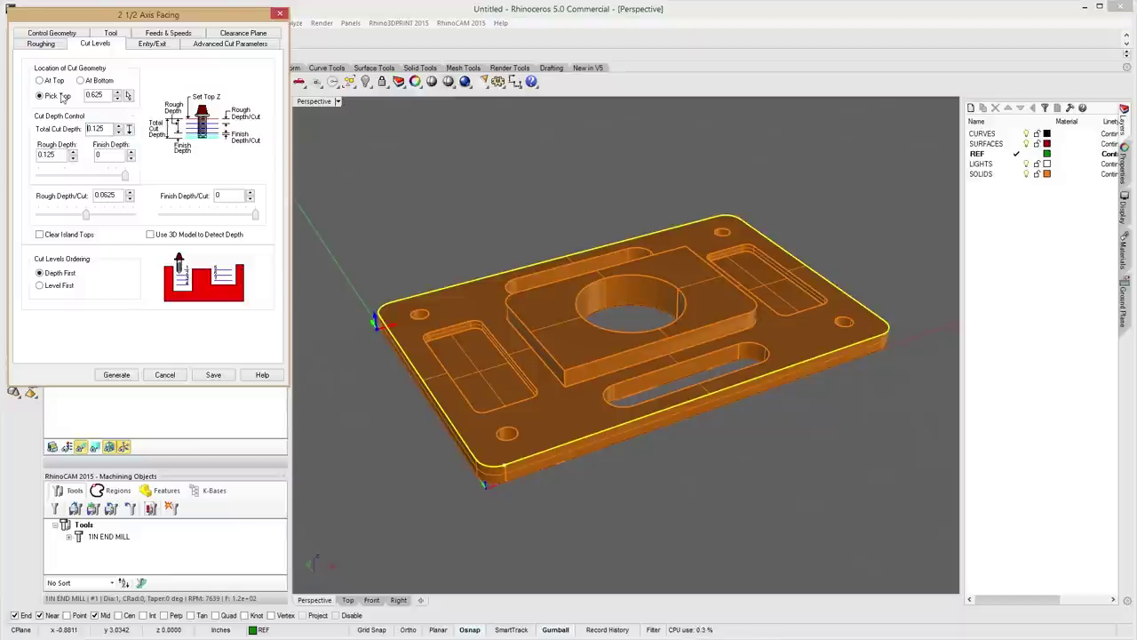
double_click(105, 92)
type("75")
key("Tab")
left_click(116, 374)
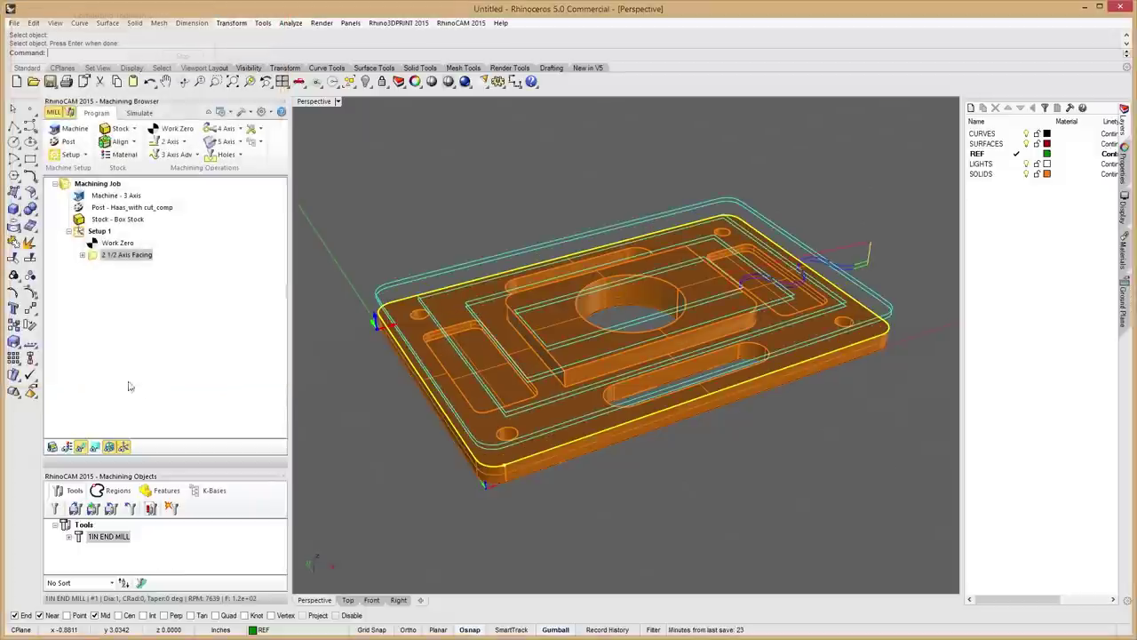
Play the material removal simulation of the facing operation with Simulate by Moves turned off.
right_click_drag(471, 480, 627, 427)
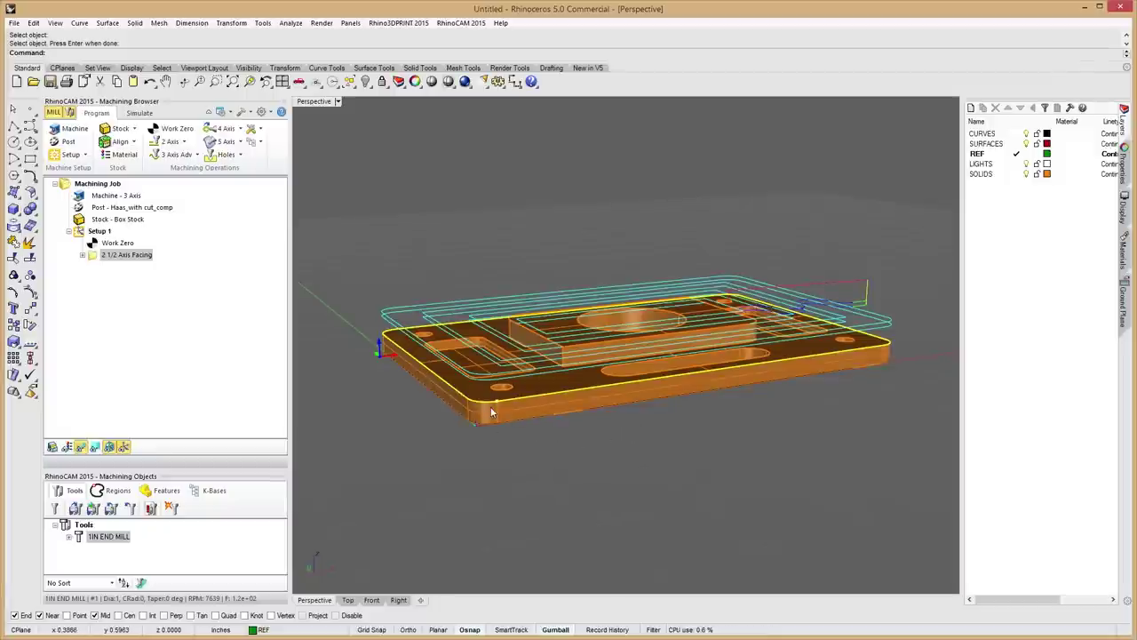
right_click_drag(528, 338, 697, 418)
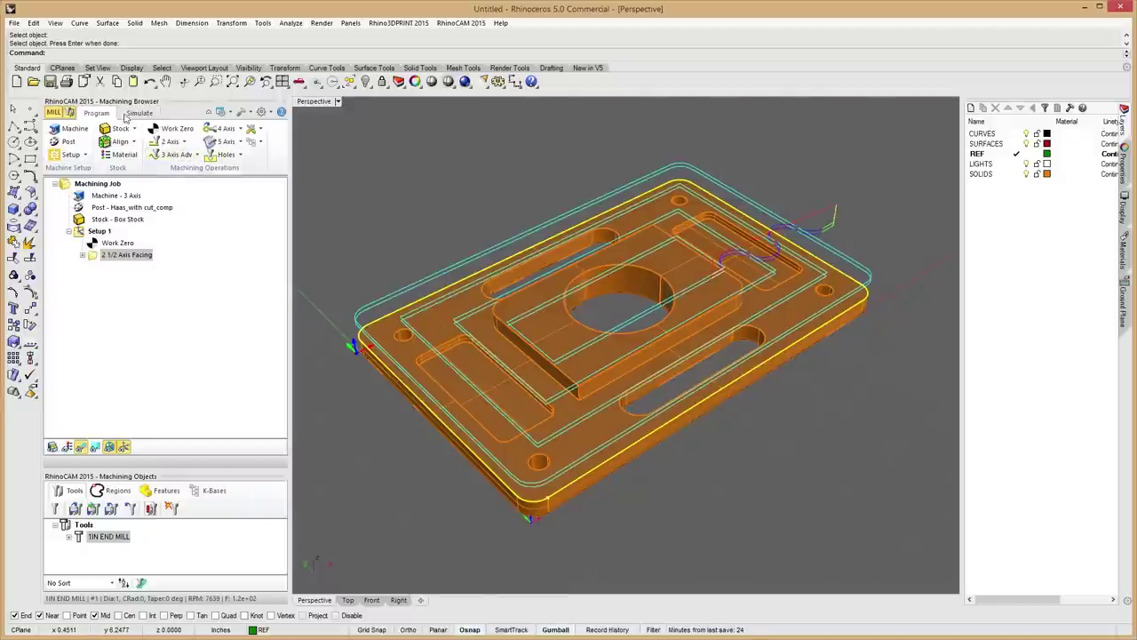
left_click(139, 114)
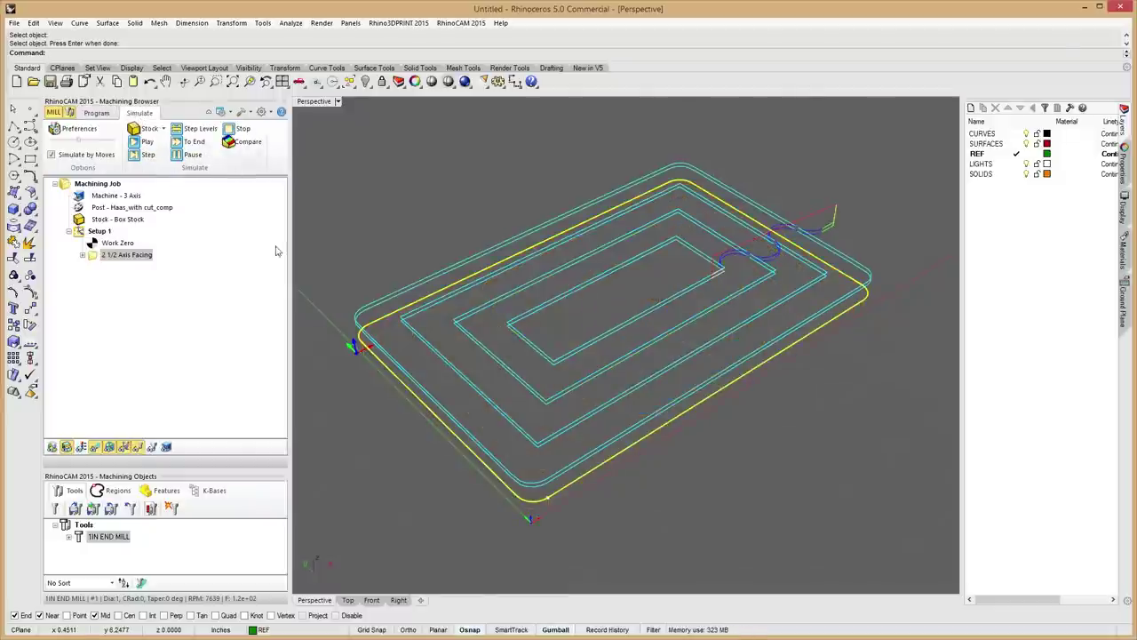
mouse_move(497, 418)
right_mouse_down()
mouse_move(510, 355)
mouse_move(512, 409)
mouse_move(487, 415)
right_mouse_up()
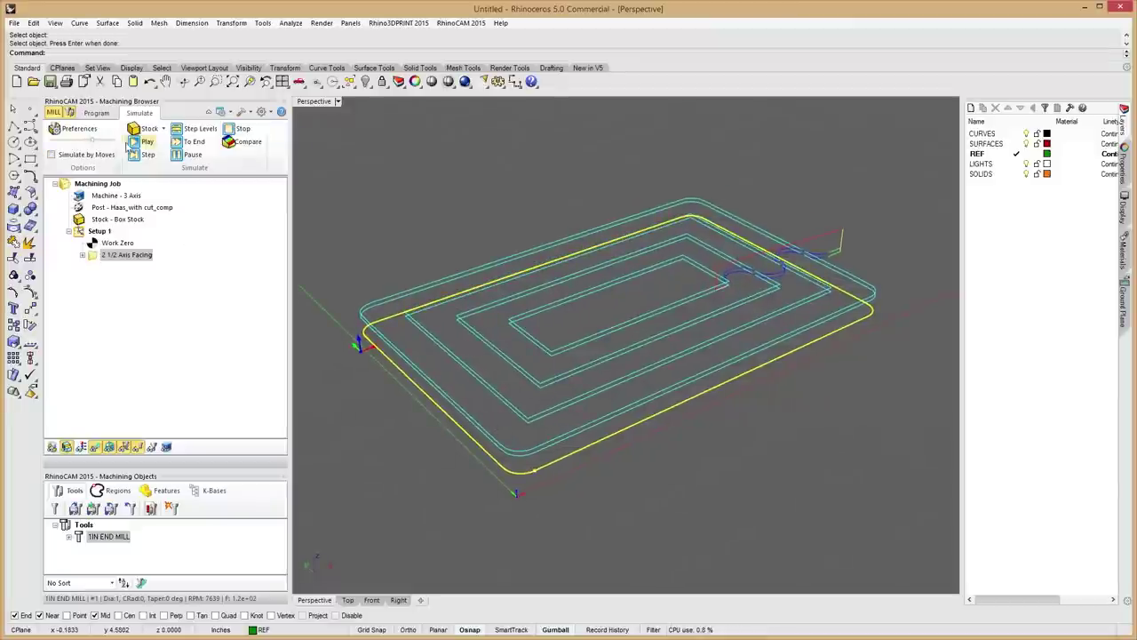
left_click(138, 142)
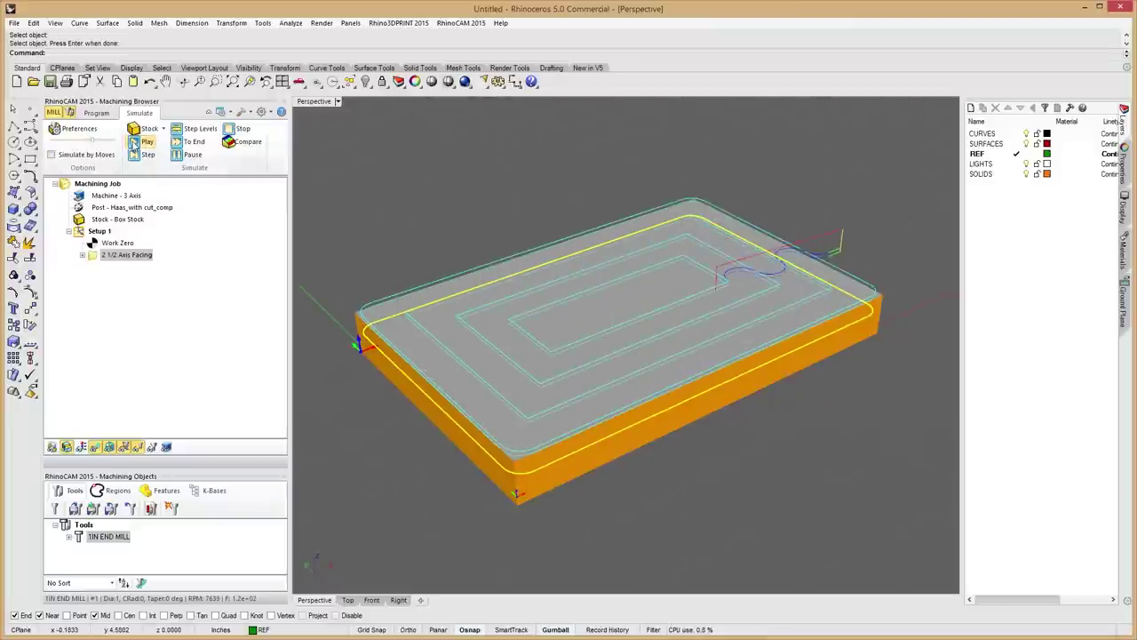
right_click_drag(487, 506, 362, 398)
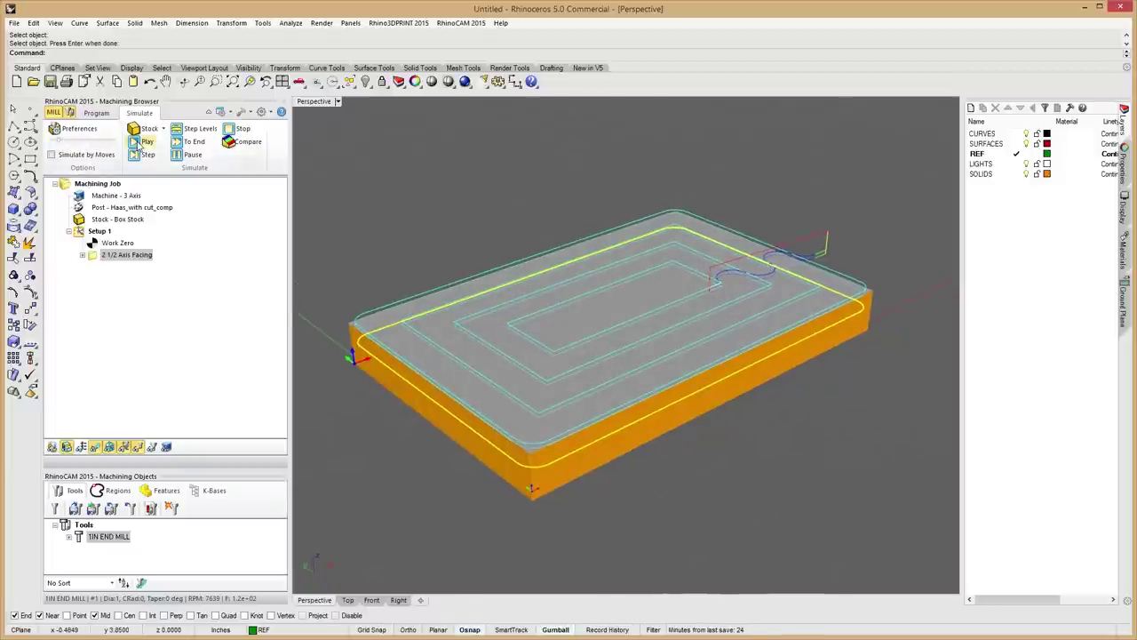
Play the facing operation's material removal simulation and hide the toolpath to inspect the faced stock.
left_click(143, 142)
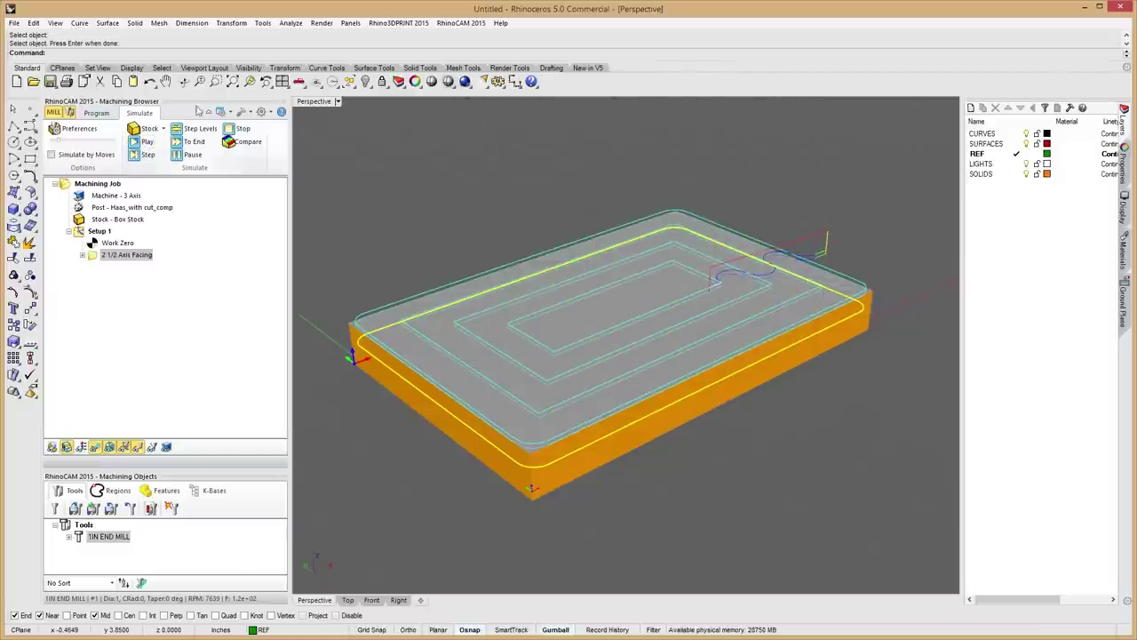
right_click_drag(533, 293, 500, 372)
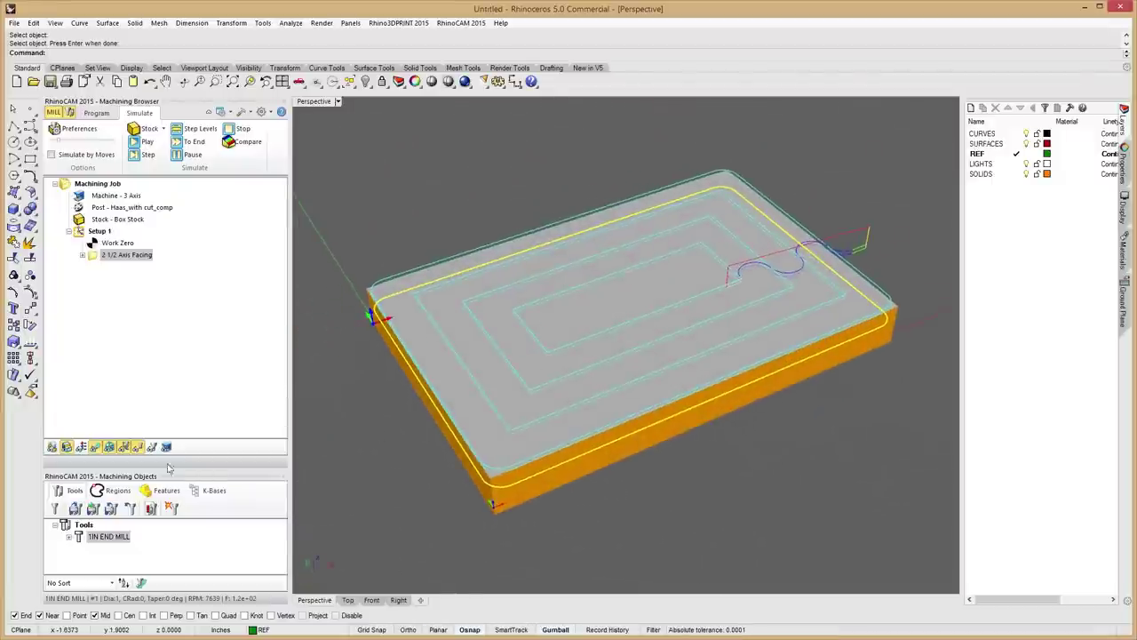
left_click(95, 447)
right_click_drag(533, 337, 516, 414)
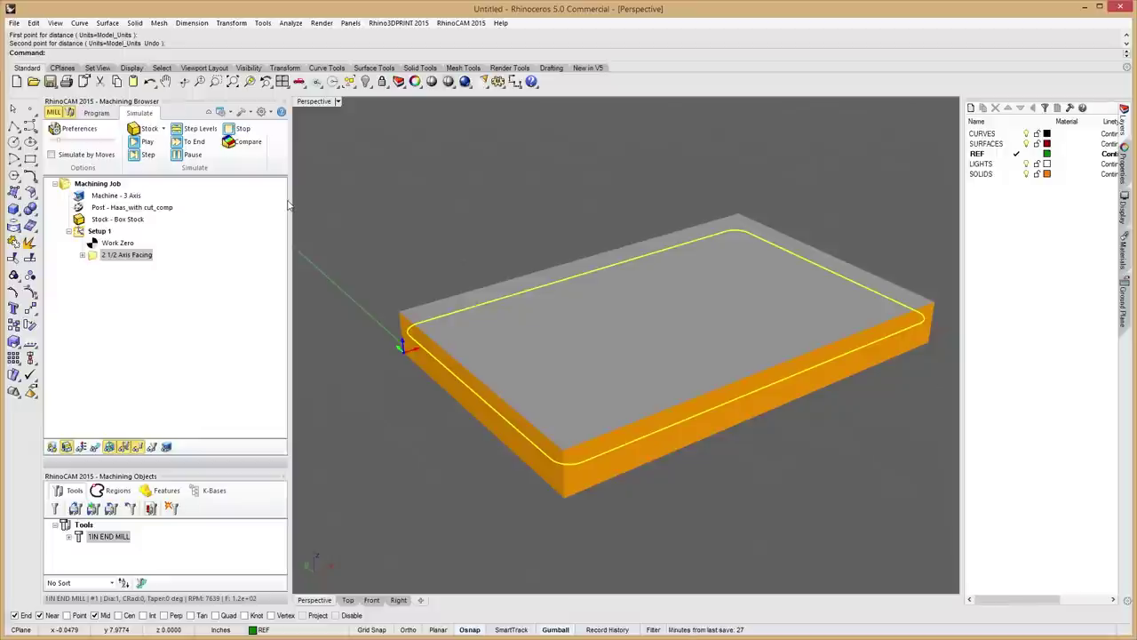
Return to toolpath programming and hide the box stock so only the part model is displayed.
left_click(96, 112)
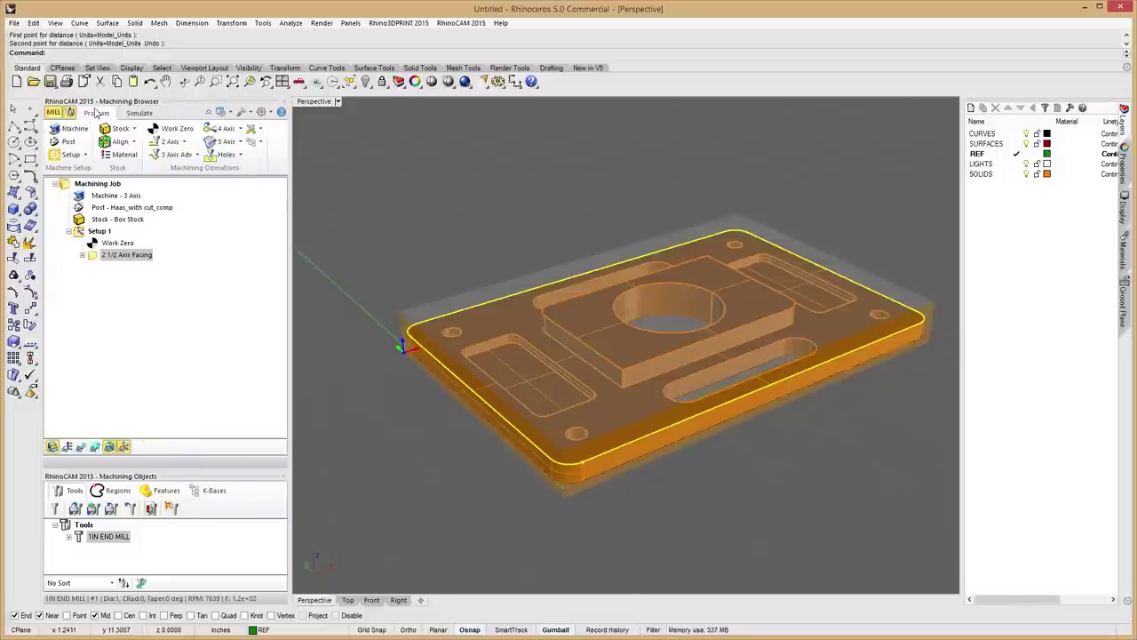
right_click_drag(709, 354, 721, 362)
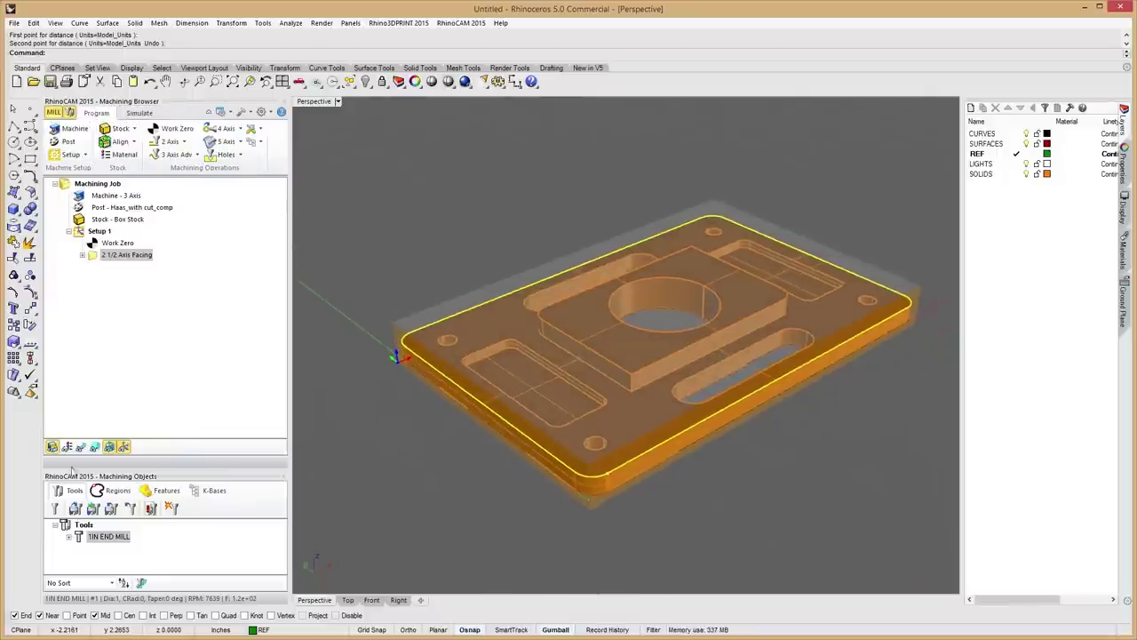
left_click(53, 447)
right_click_drag(709, 414, 702, 420)
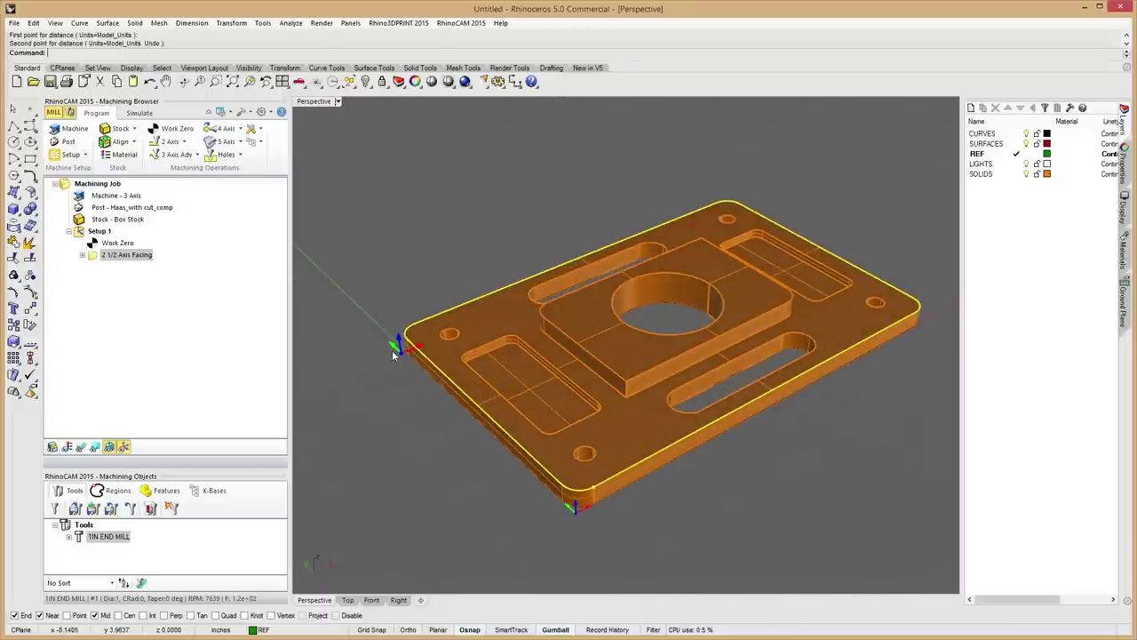
Copy the 2 1/2 Axis Facing operation and paste the duplicate below it in Setup 1.
left_click(186, 317)
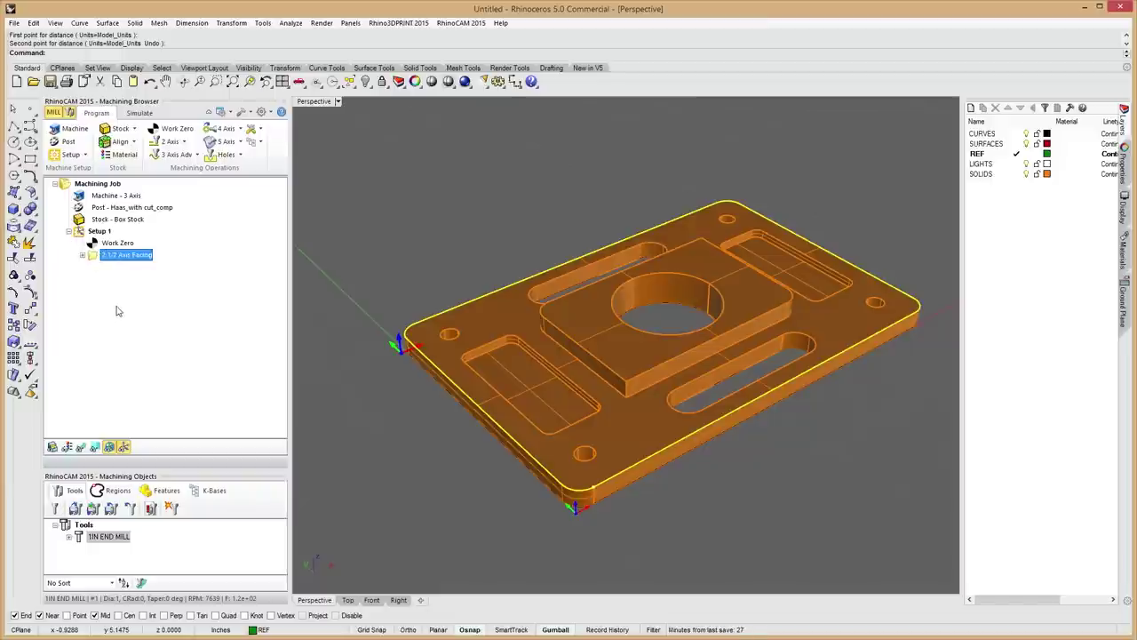
right_click(93, 254)
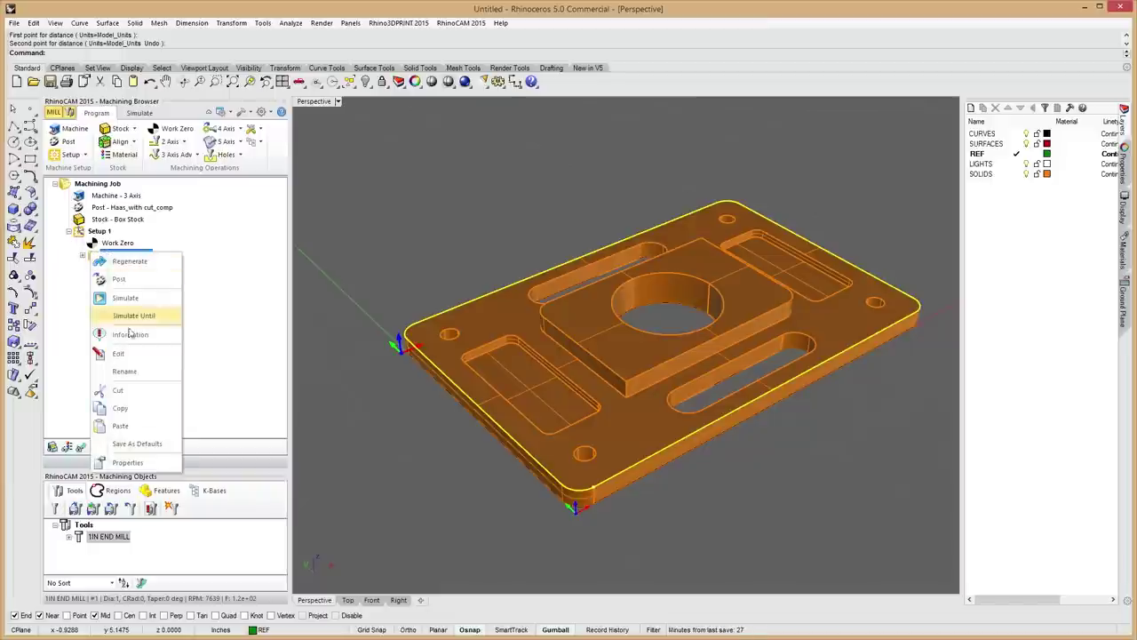
left_click(142, 408)
right_click(99, 256)
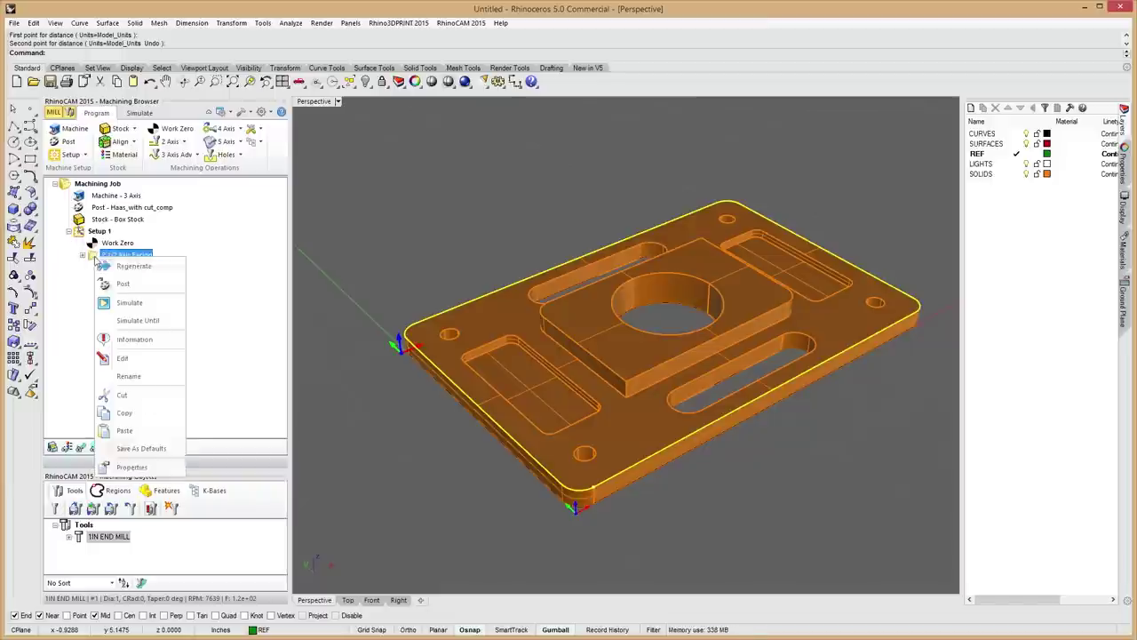
left_click(147, 411)
left_click(124, 267)
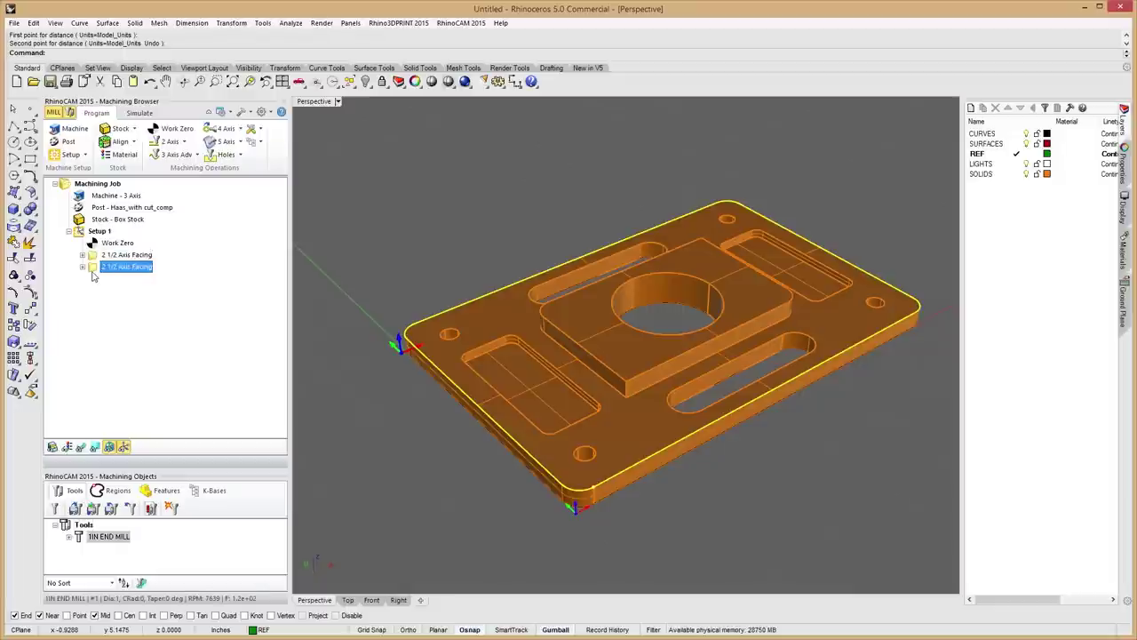
Edit the duplicated facing operation and add the base edges of the central raised block as drive regions.
double_click(94, 270)
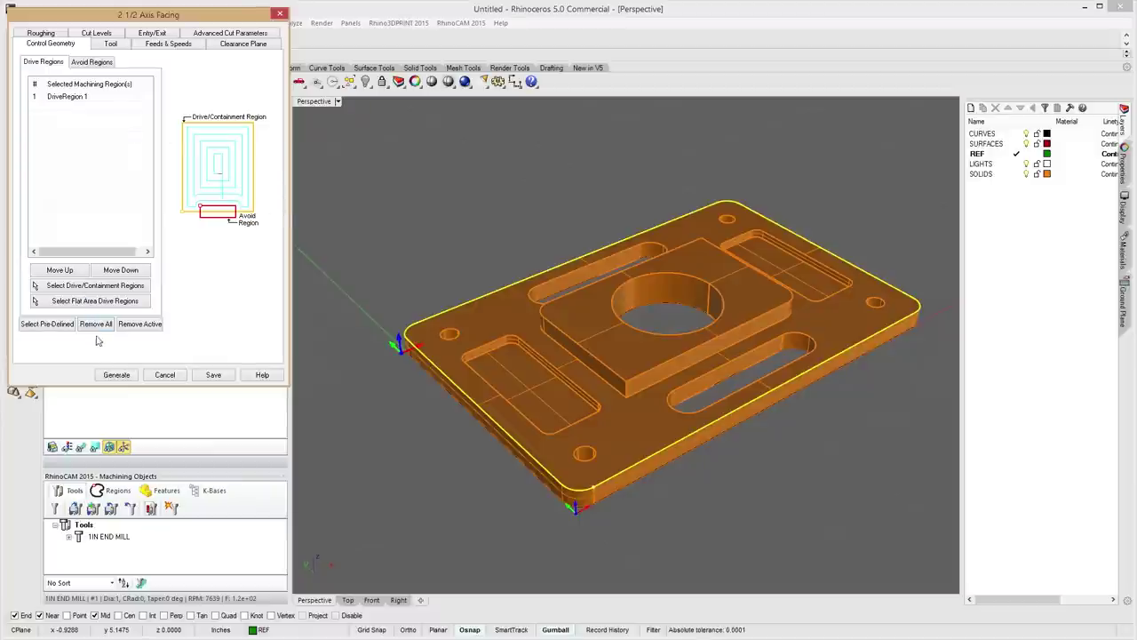
left_click(81, 285)
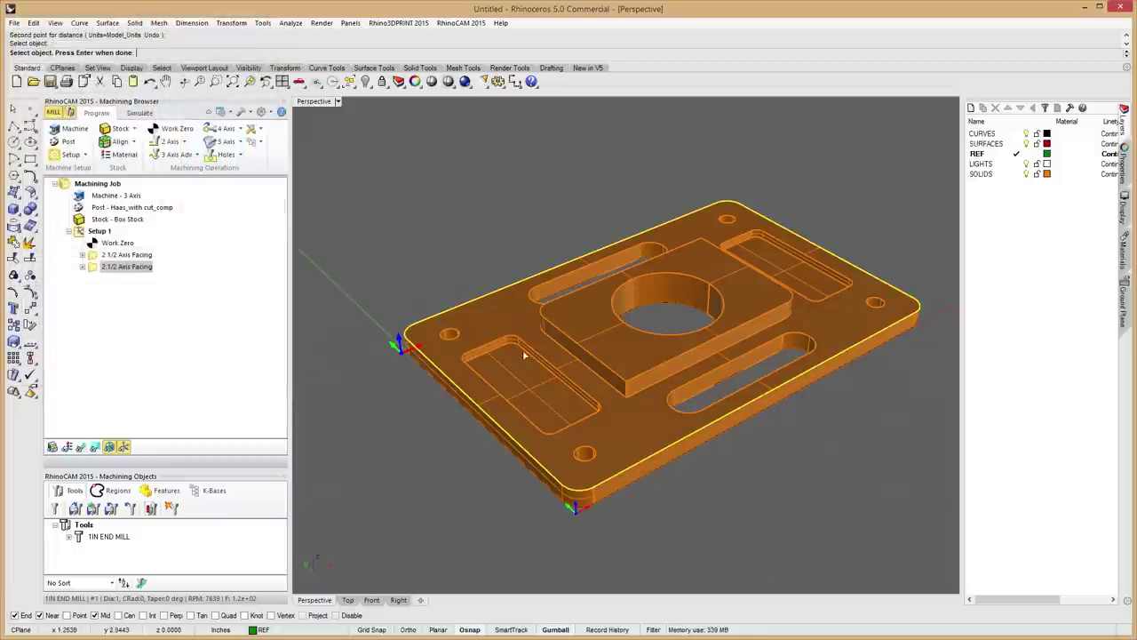
left_click(636, 397)
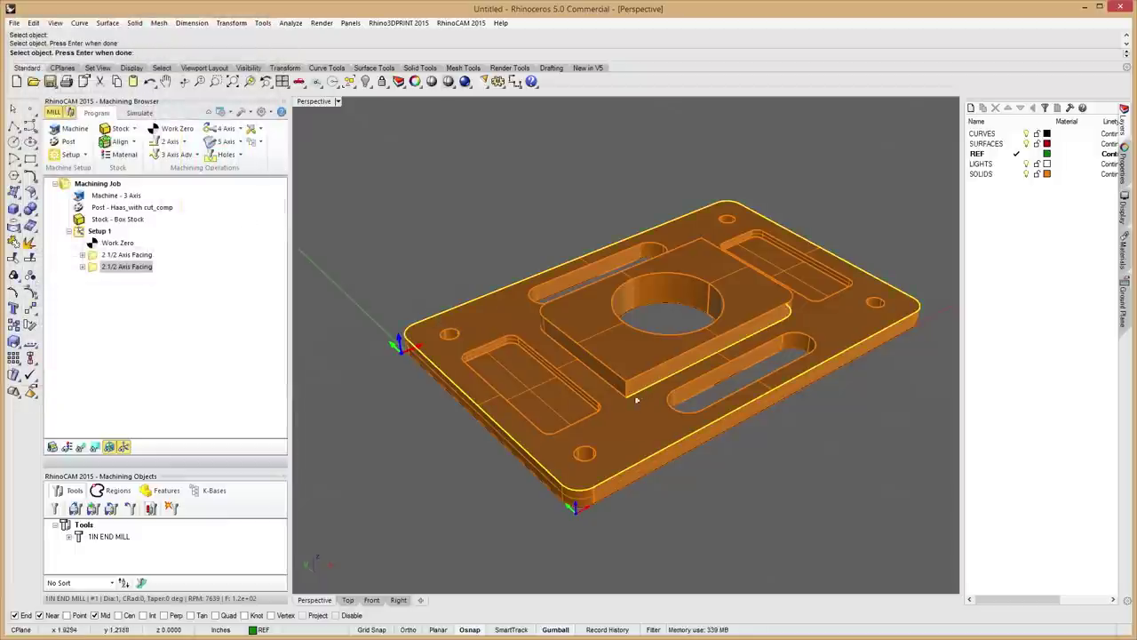
left_click(609, 383)
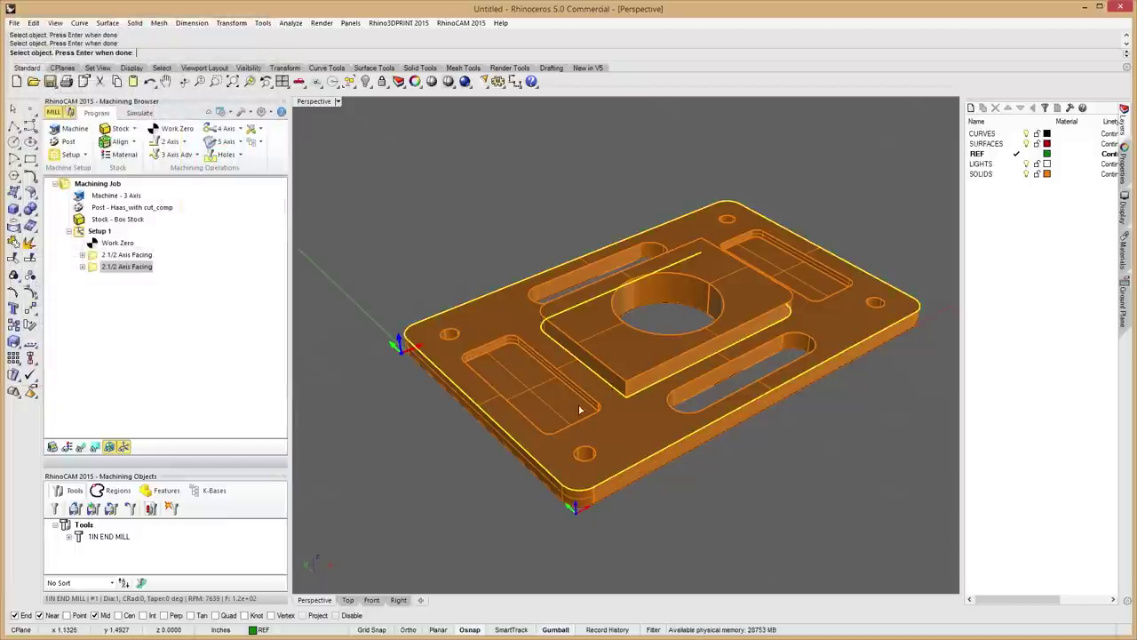
right_click_drag(609, 383, 645, 373)
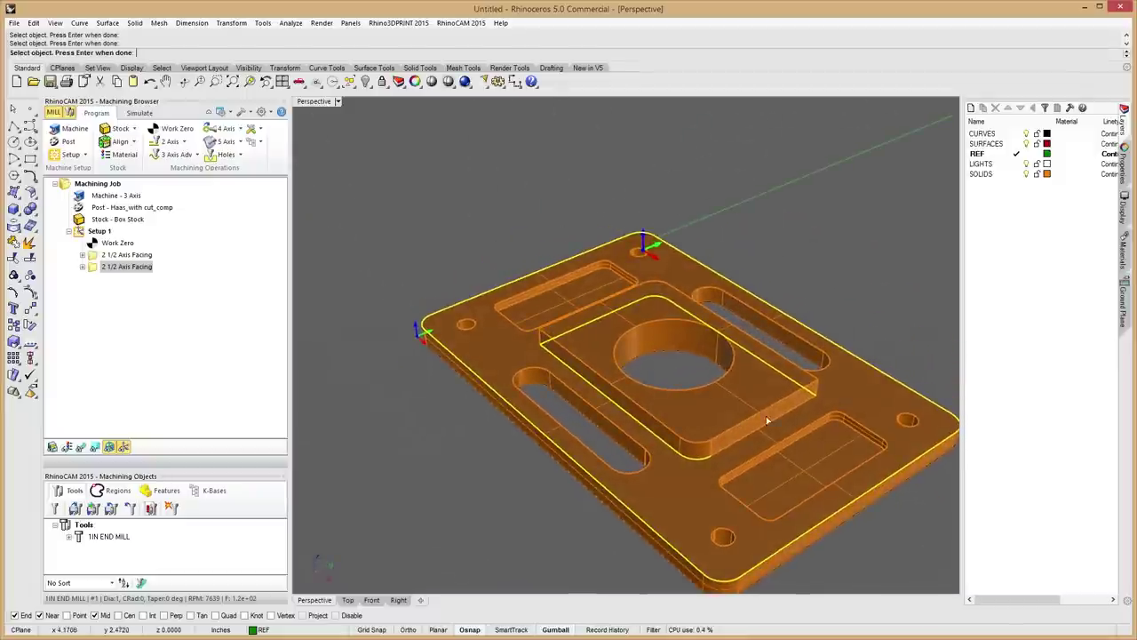
right_click_drag(838, 418, 691, 444)
key("Return")
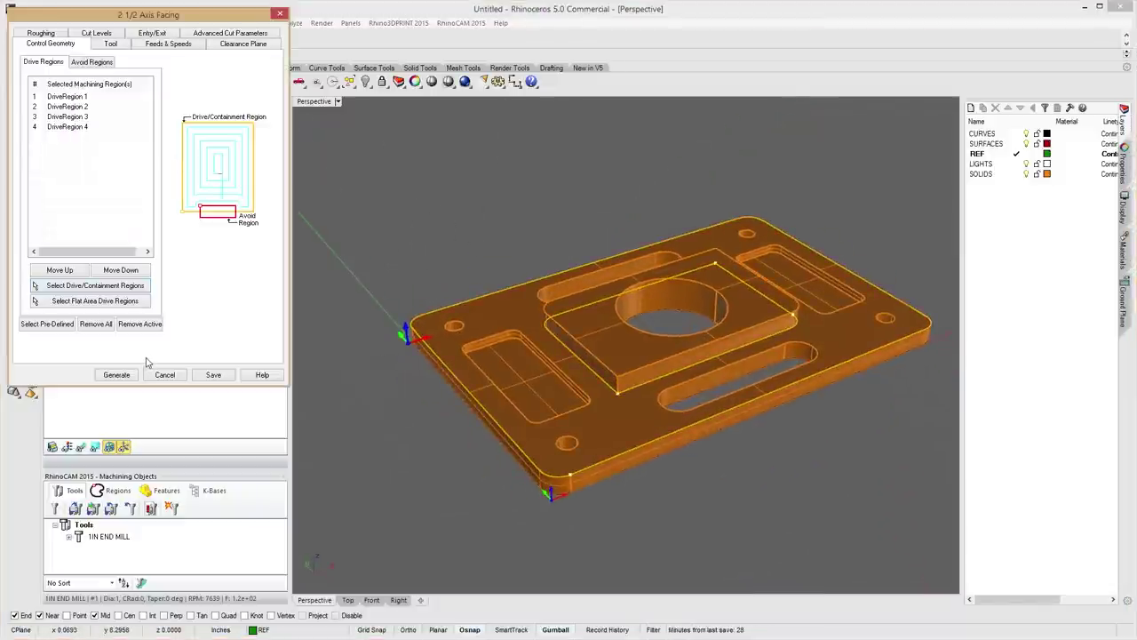
Set the duplicated facing operation's picked top to 0.625 and total cut depth to 0.25, and generate its toolpath.
left_click(97, 34)
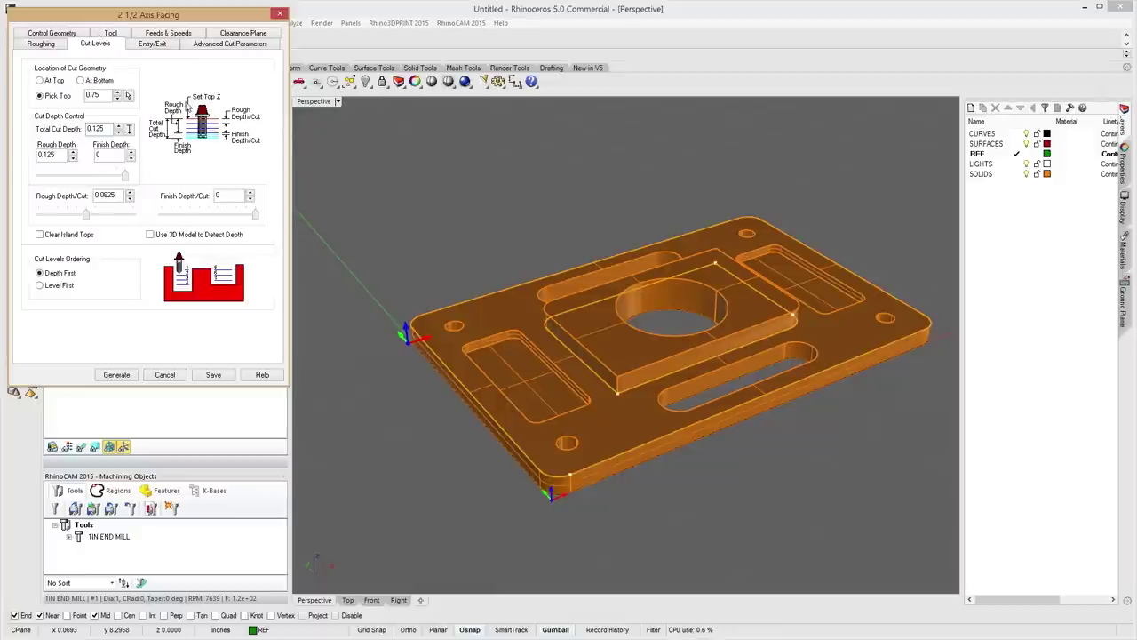
double_click(93, 95)
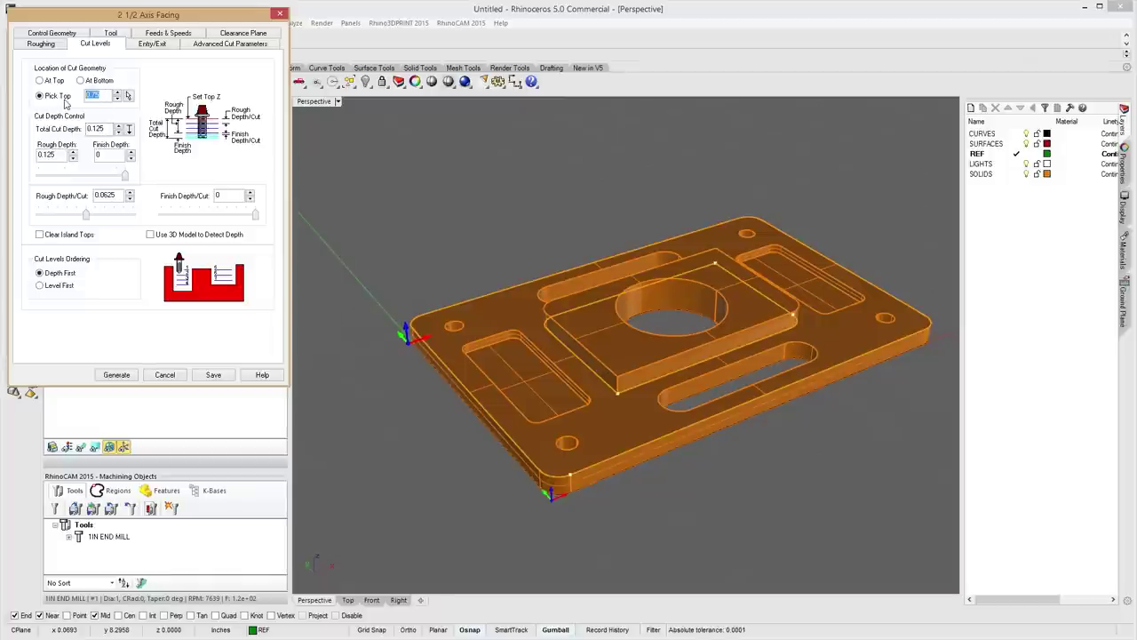
key("BackSpace")
left_click_drag(112, 129, 40, 135)
type("0")
key("BackSpace")
type(".25")
key("Tab")
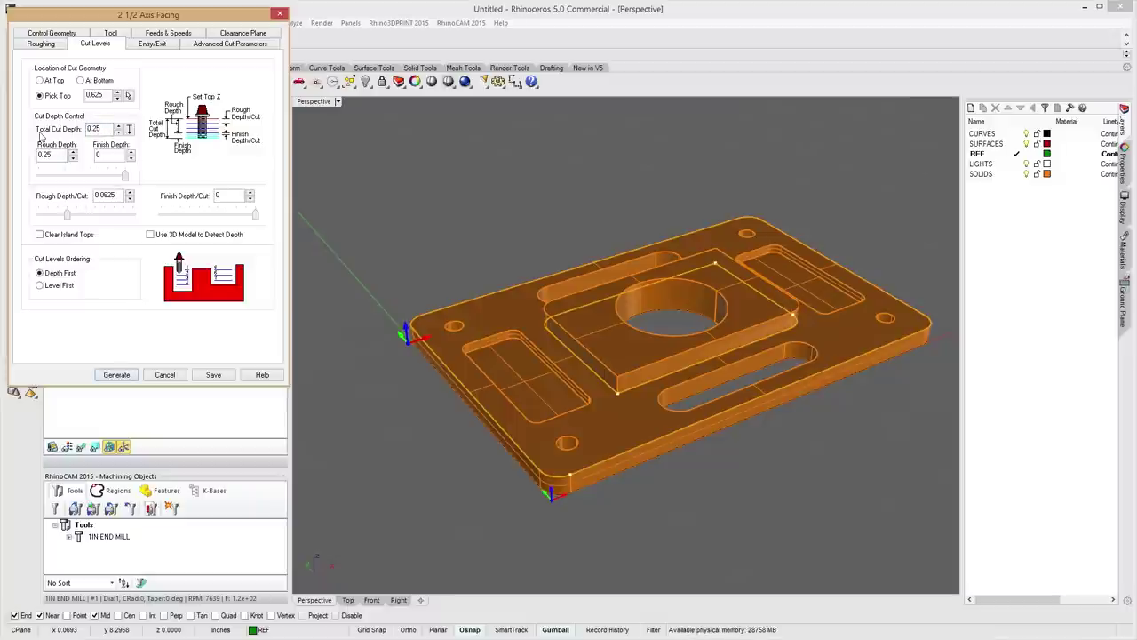
left_click(117, 375)
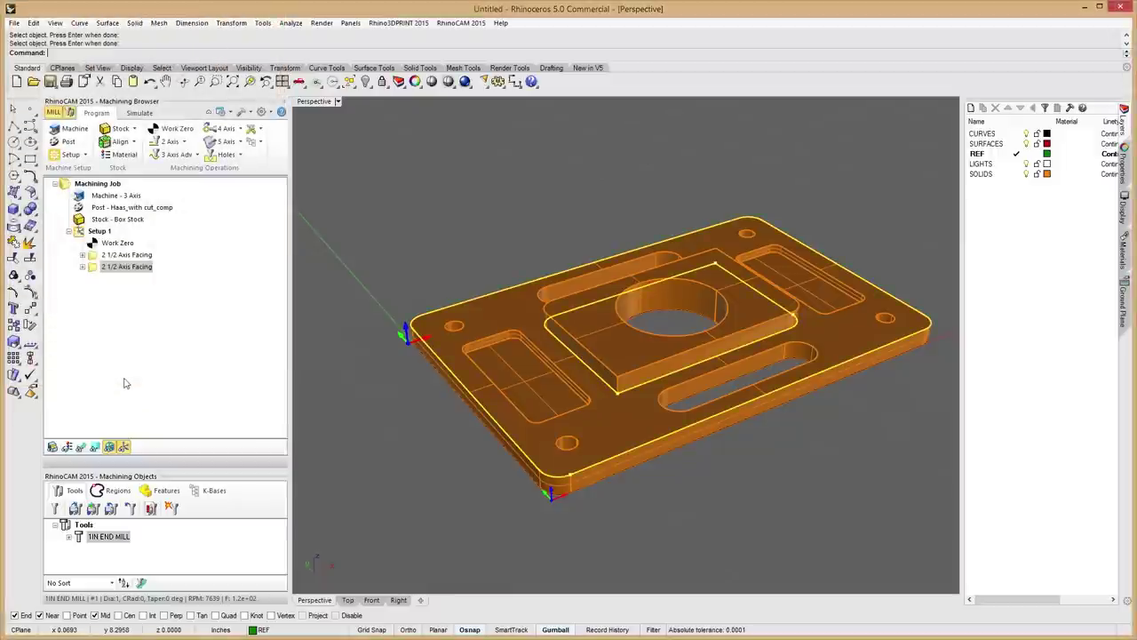
Show the second facing operation's toolpath and play its material removal simulation.
left_click(80, 446)
right_click_drag(701, 511, 770, 468)
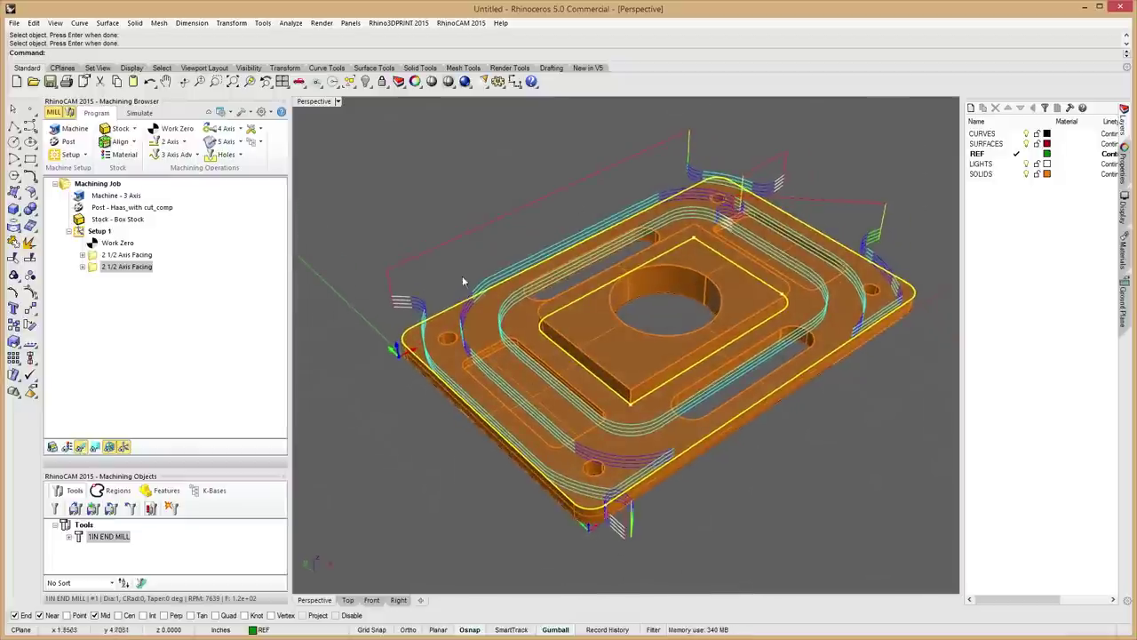
right_click_drag(880, 437, 720, 382)
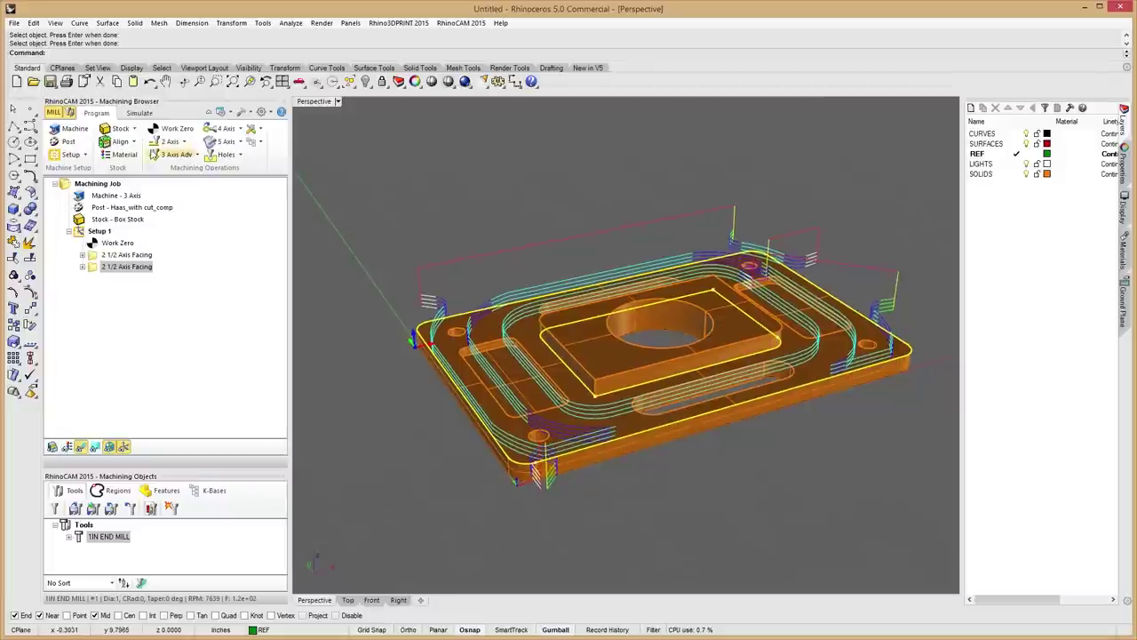
left_click(139, 113)
left_click(145, 140)
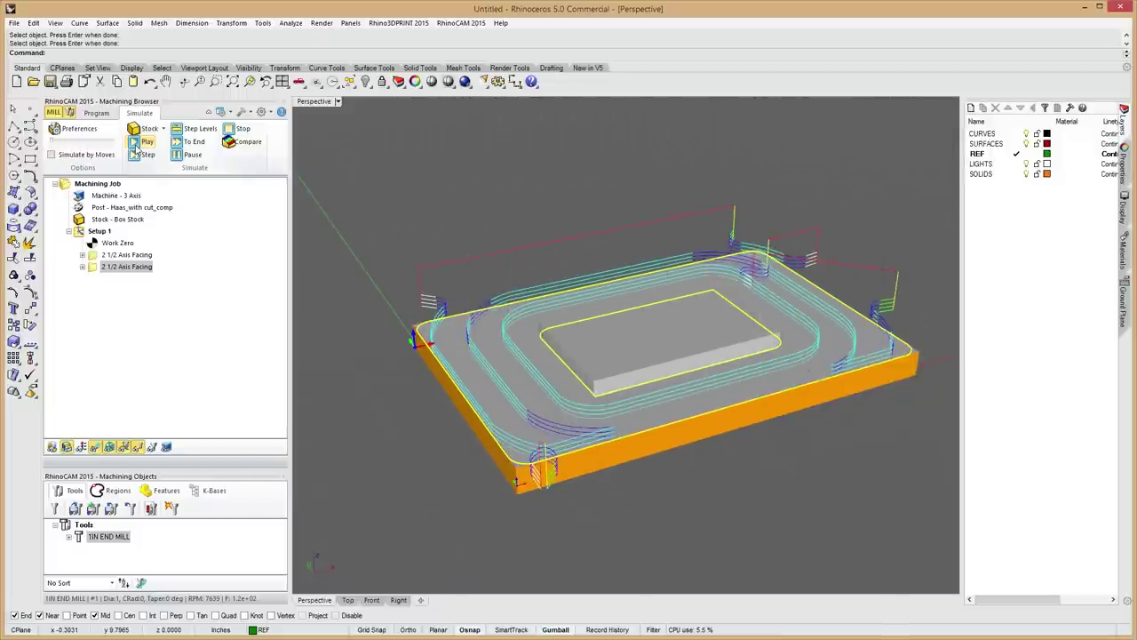
right_click_drag(584, 246, 579, 357)
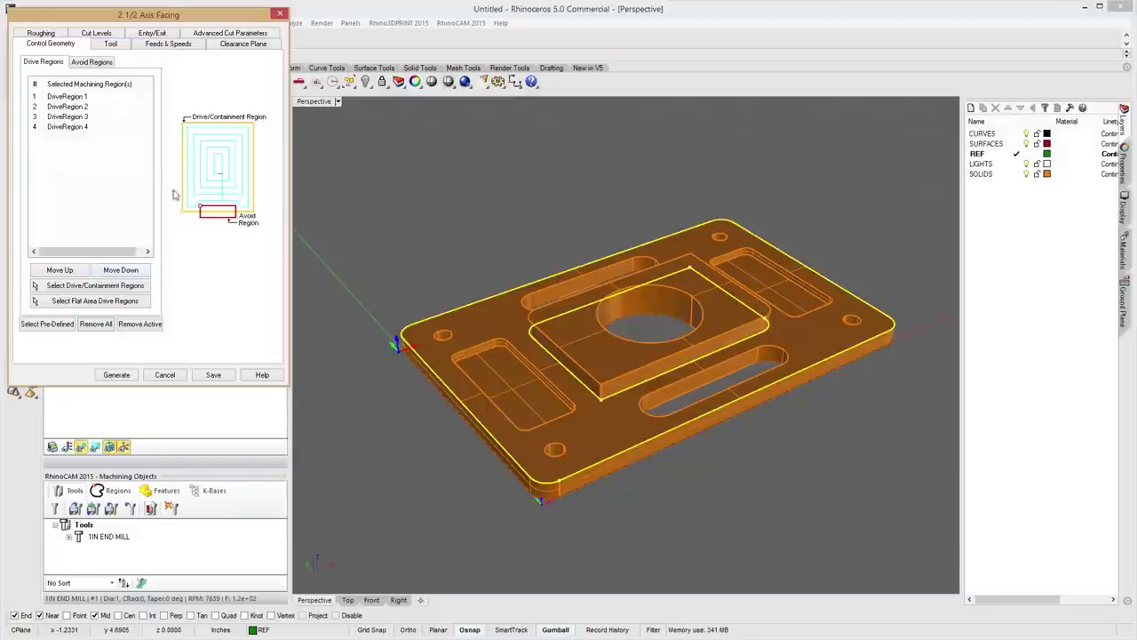
Set the second facing operation's roughing stock to 0 and tighten its tolerance, and regenerate the toolpath.
left_click(95, 34)
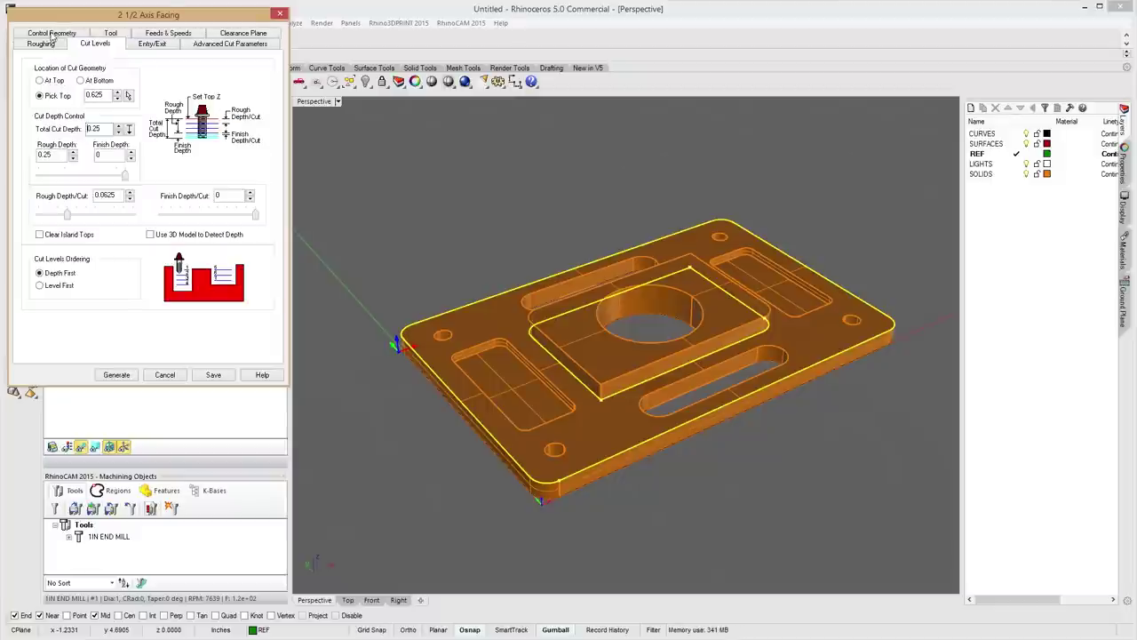
left_click(41, 44)
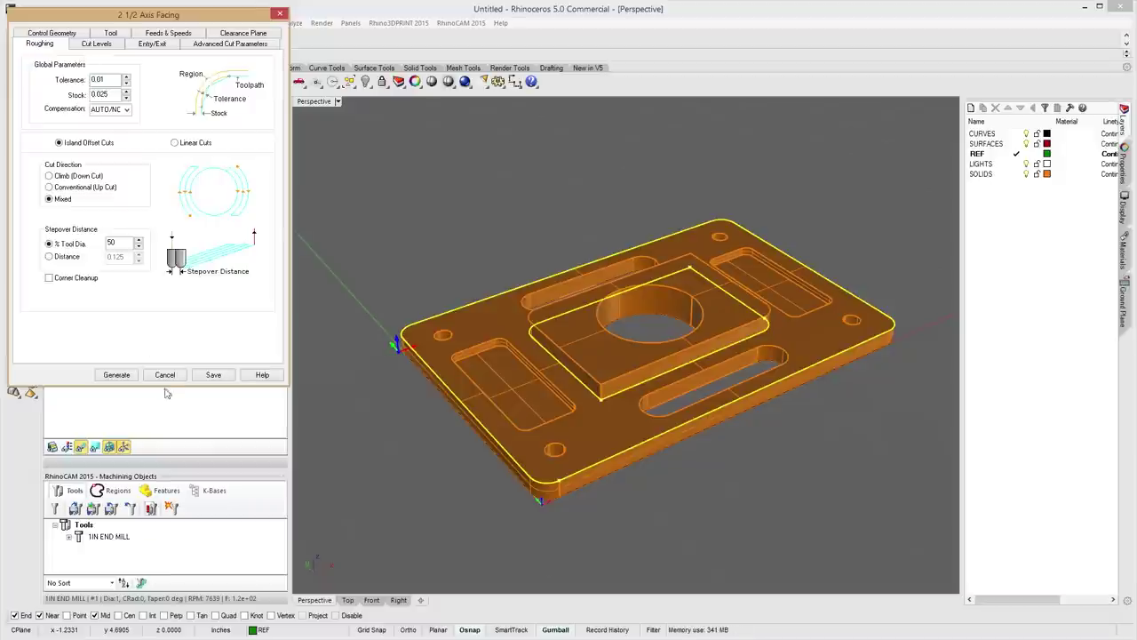
left_click_drag(112, 95, 38, 91)
key("Tab")
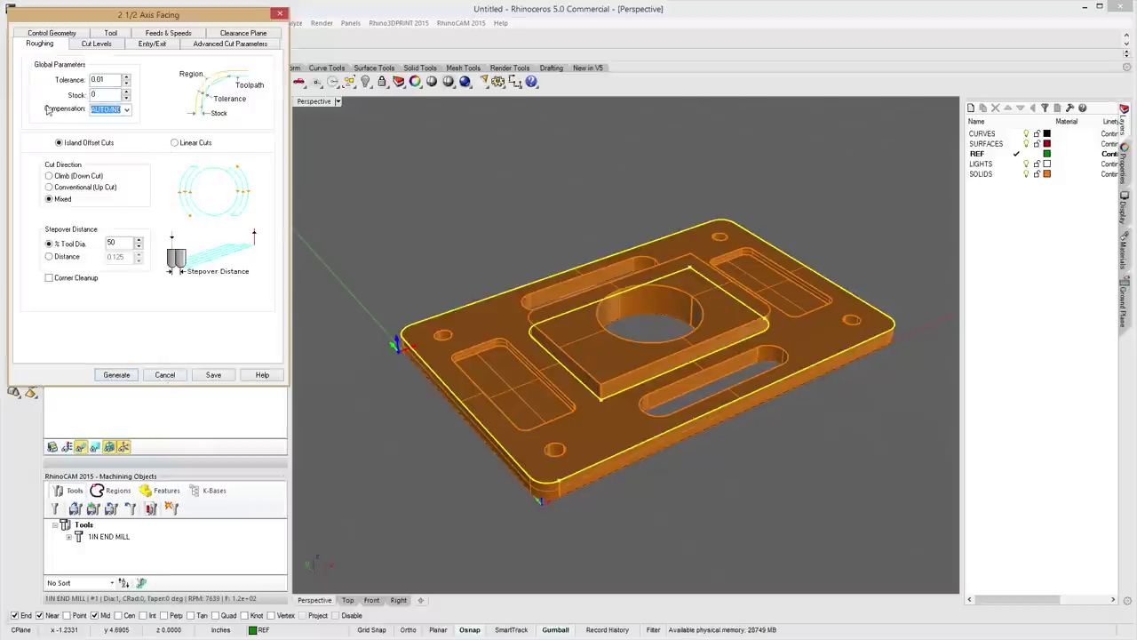
left_click(101, 79)
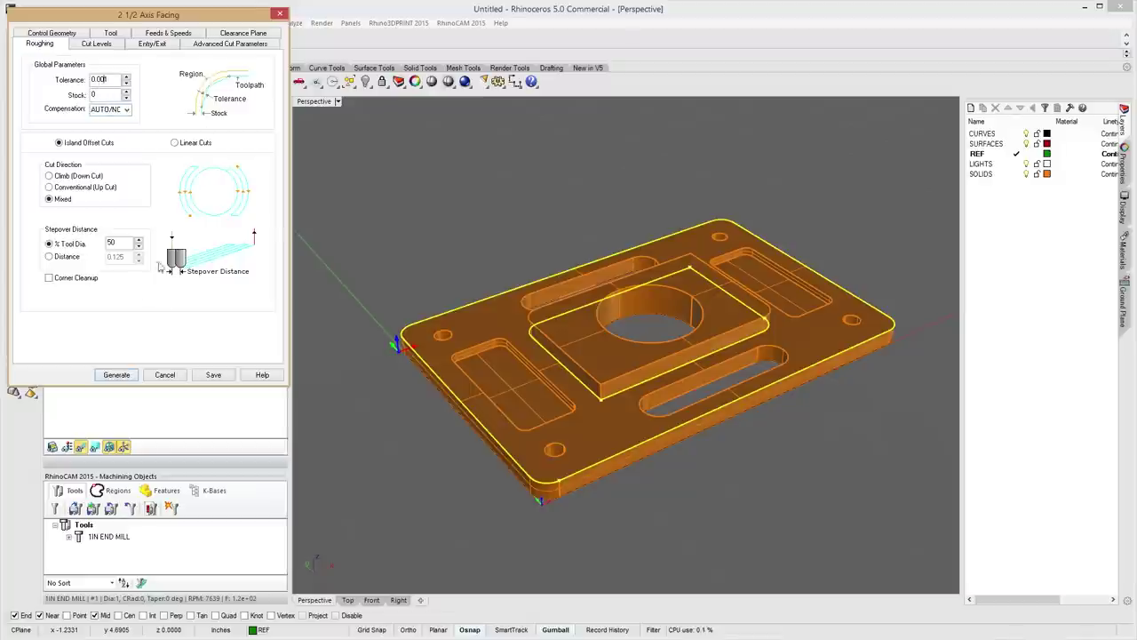
left_click(127, 376)
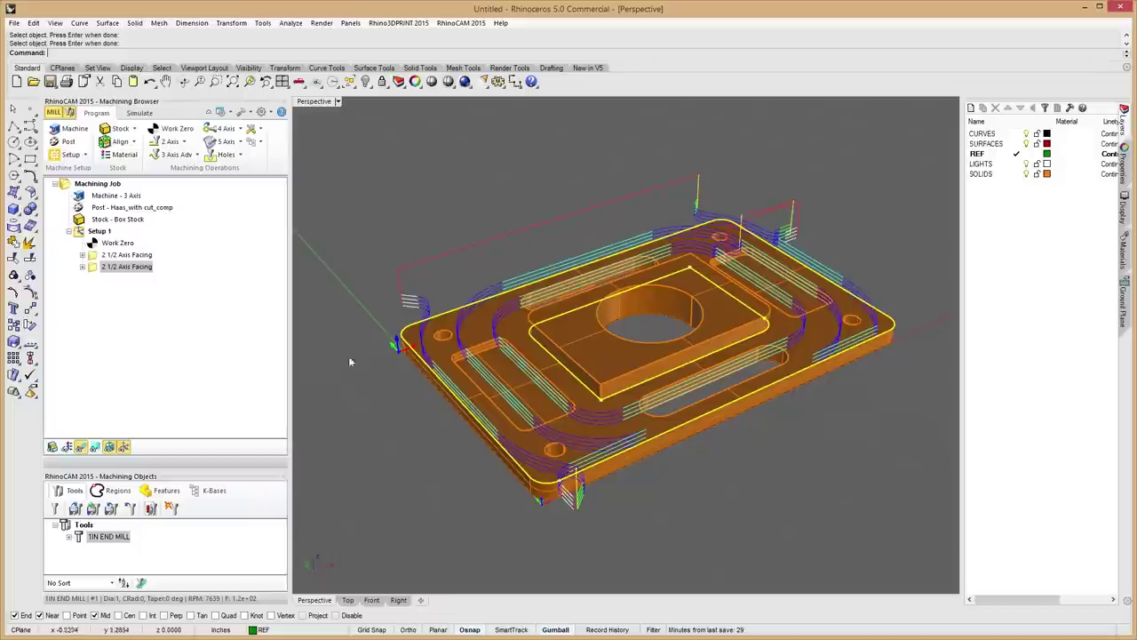
Simulate the regenerated second facing operation and hide the toolpath to inspect the stock around the central block.
left_click(138, 113)
left_click(142, 141)
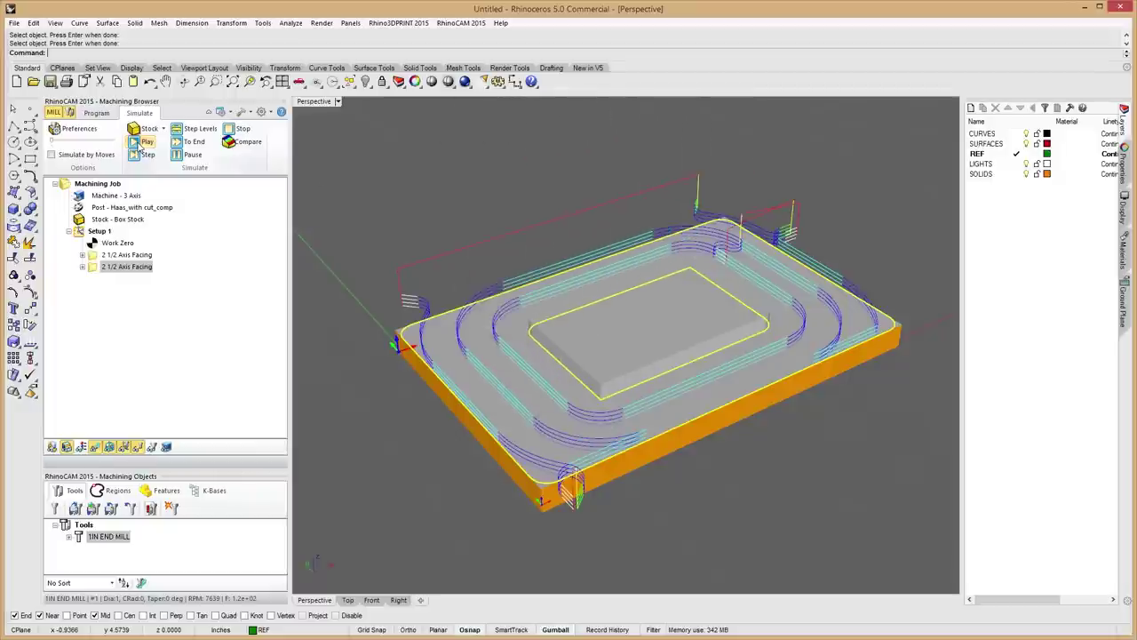
left_click(100, 451)
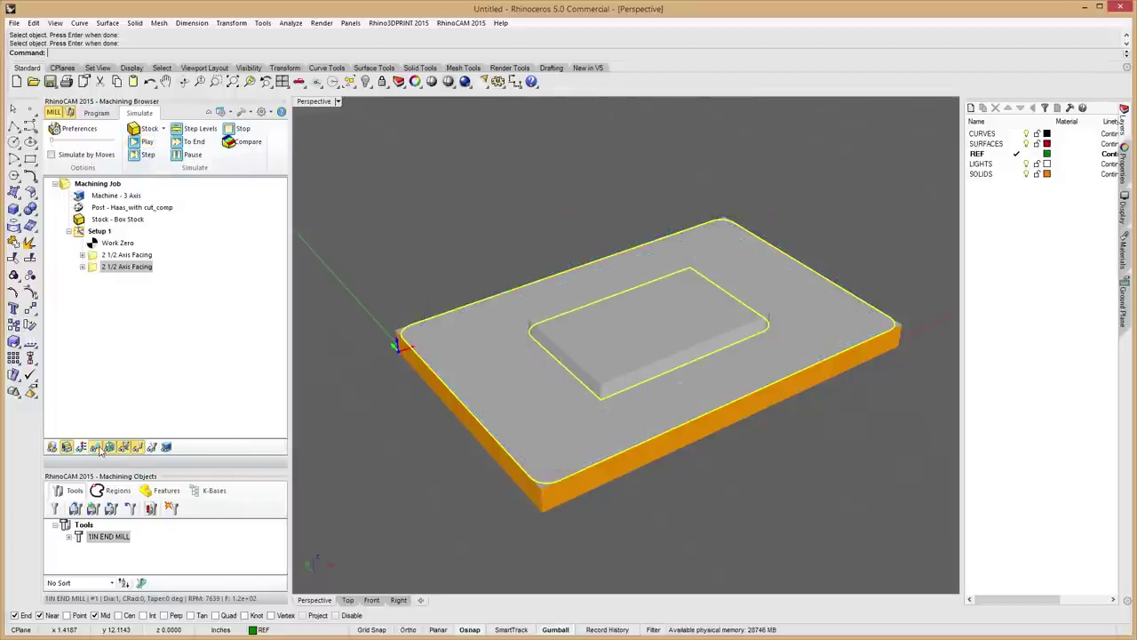
right_click_drag(877, 388, 734, 418)
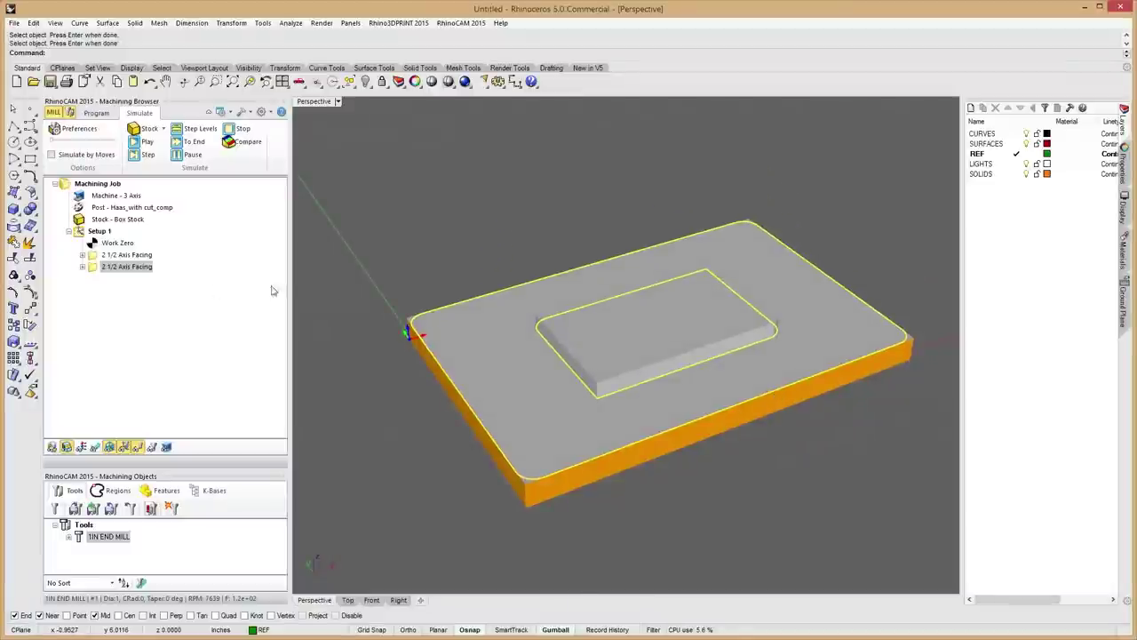
Return to toolpath programming and clear the selection of the second facing operation.
left_click(100, 113)
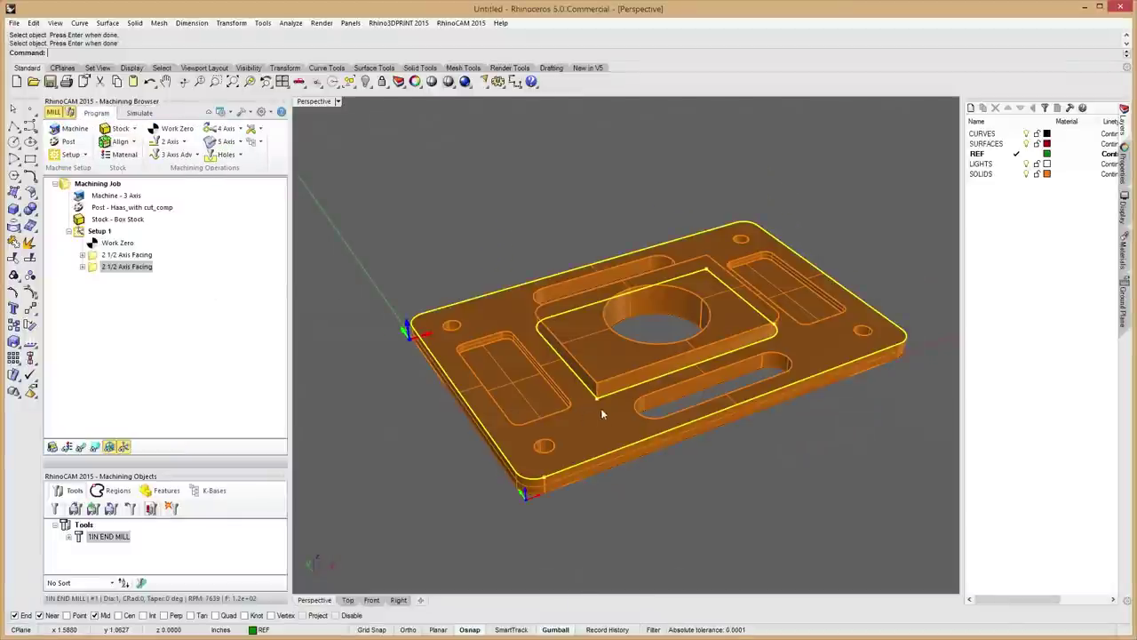
right_click_drag(601, 414, 610, 425)
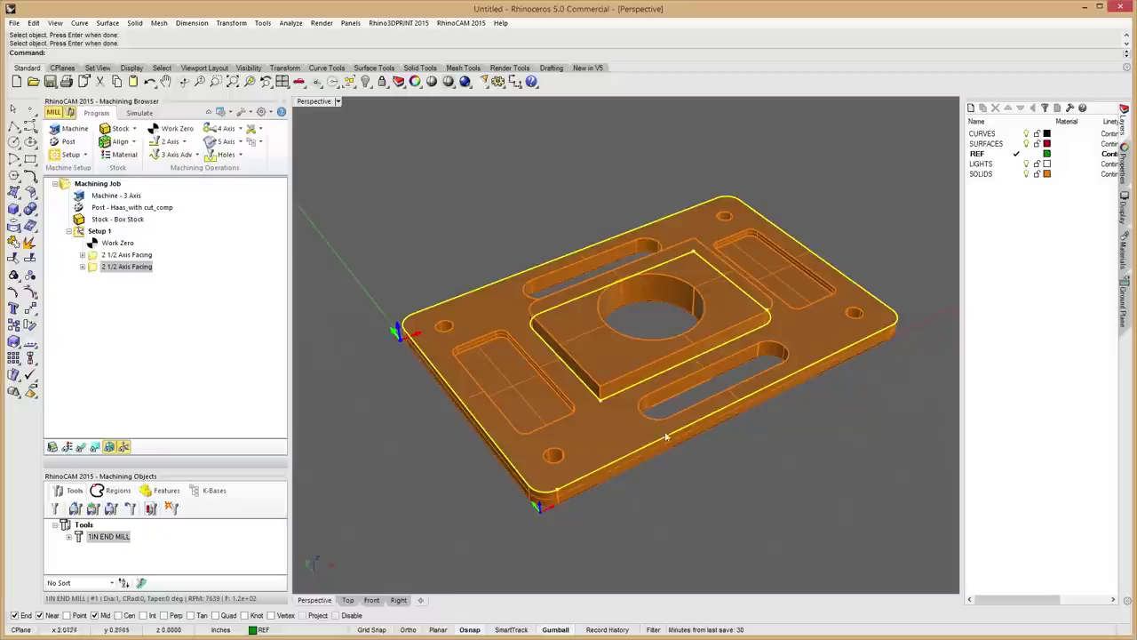
left_click(180, 360)
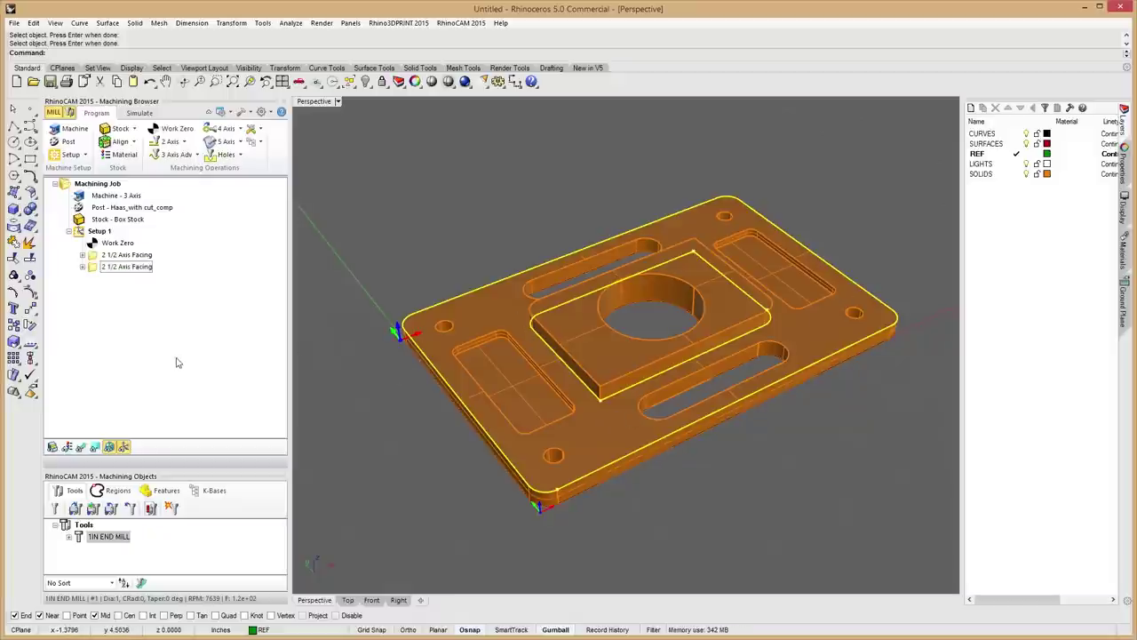
Create a 2 1/2 axis pocketing operation with the outlines of the two rectangular pockets as drive regions.
left_click(168, 142)
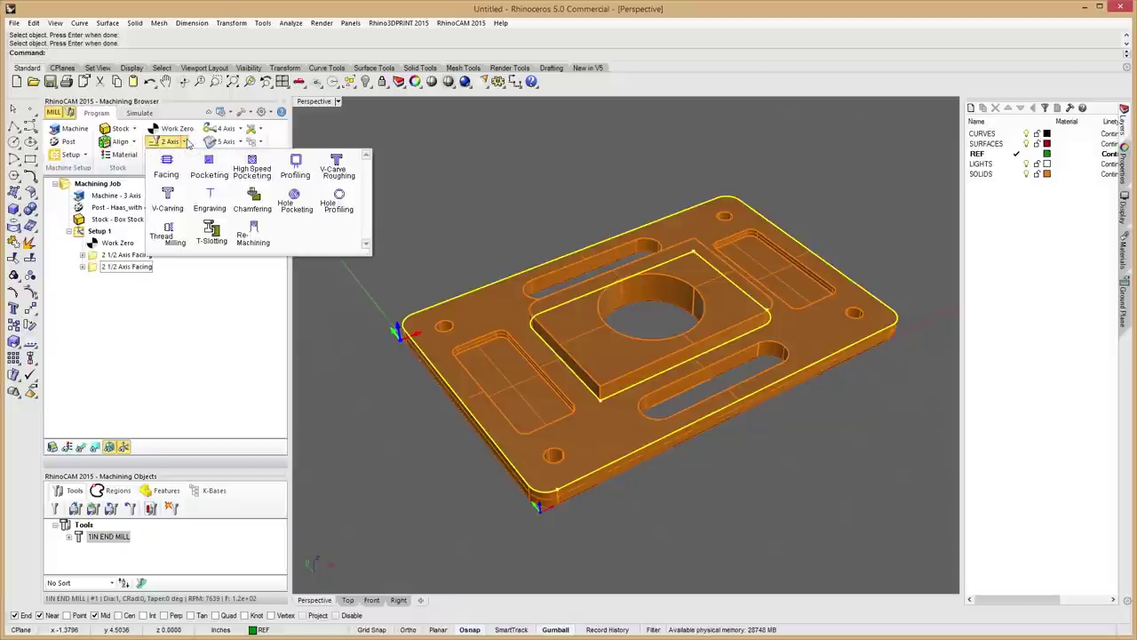
left_click(207, 161)
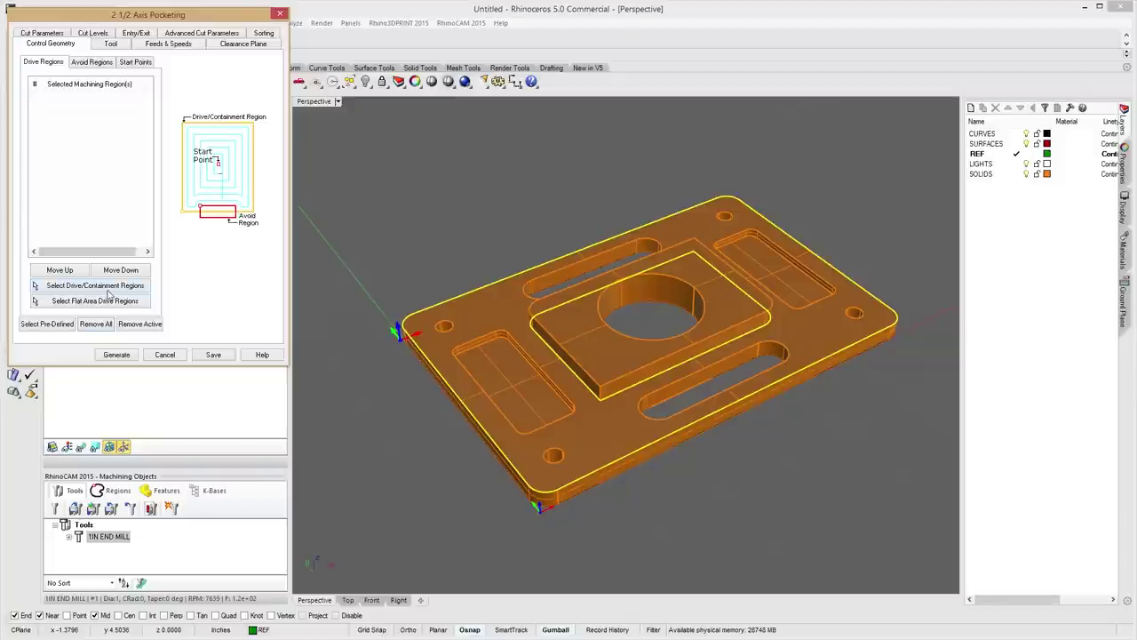
left_click(108, 294)
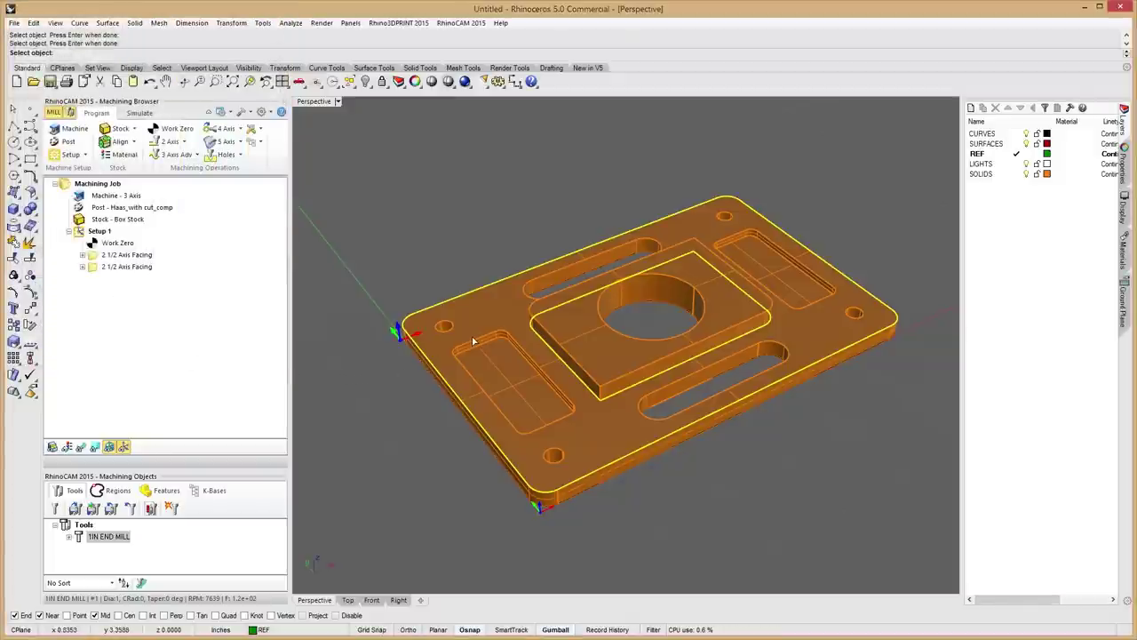
left_click(542, 364)
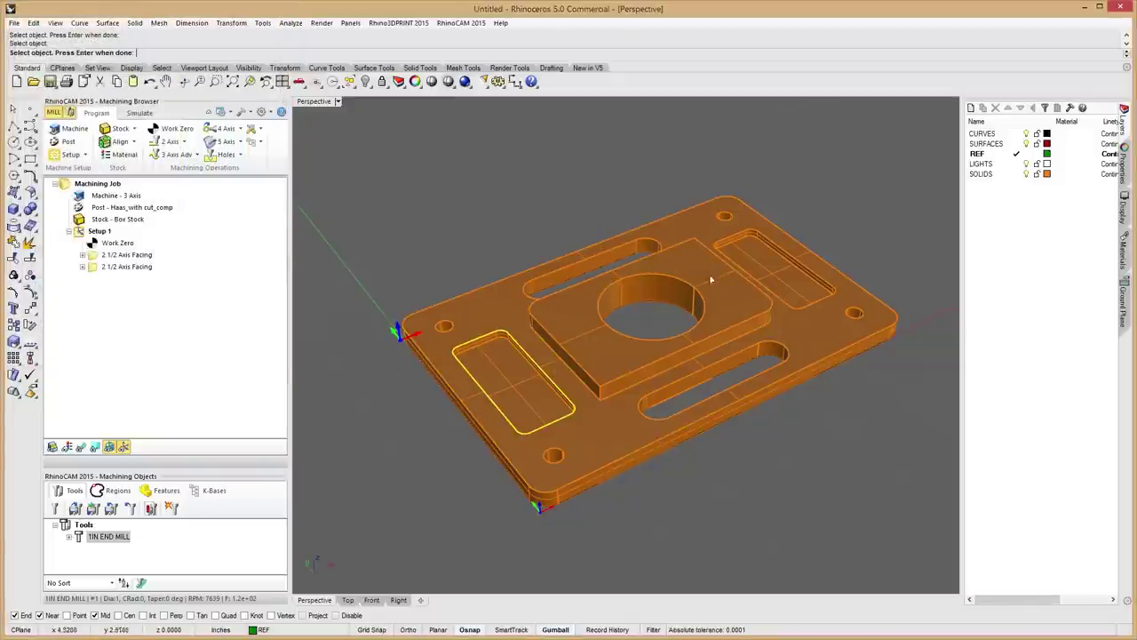
left_click(734, 238)
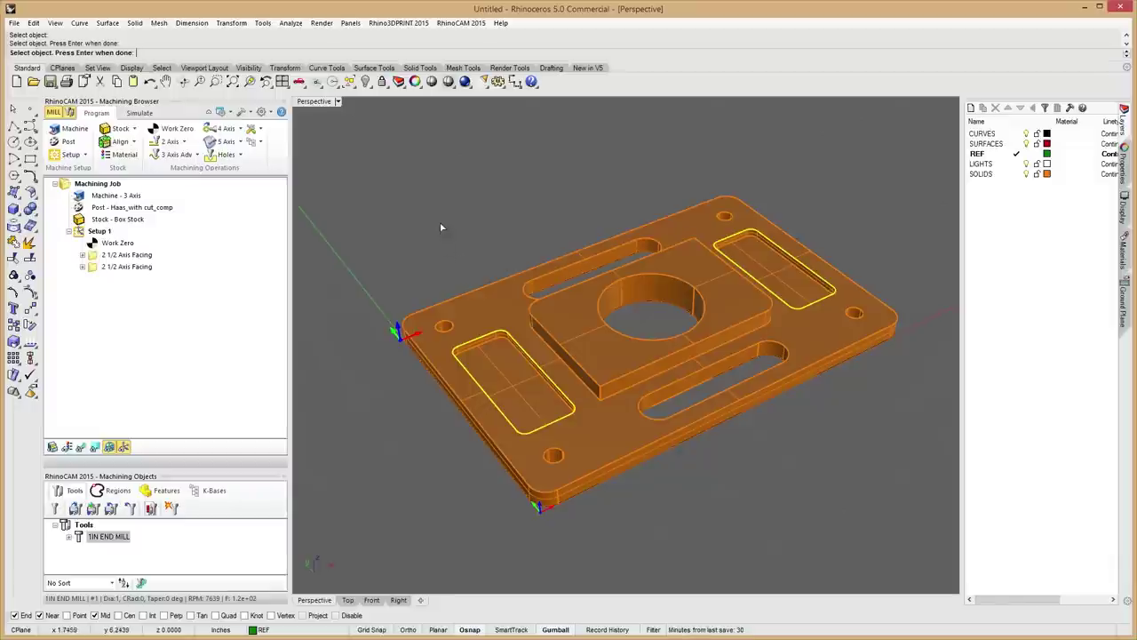
key("Return")
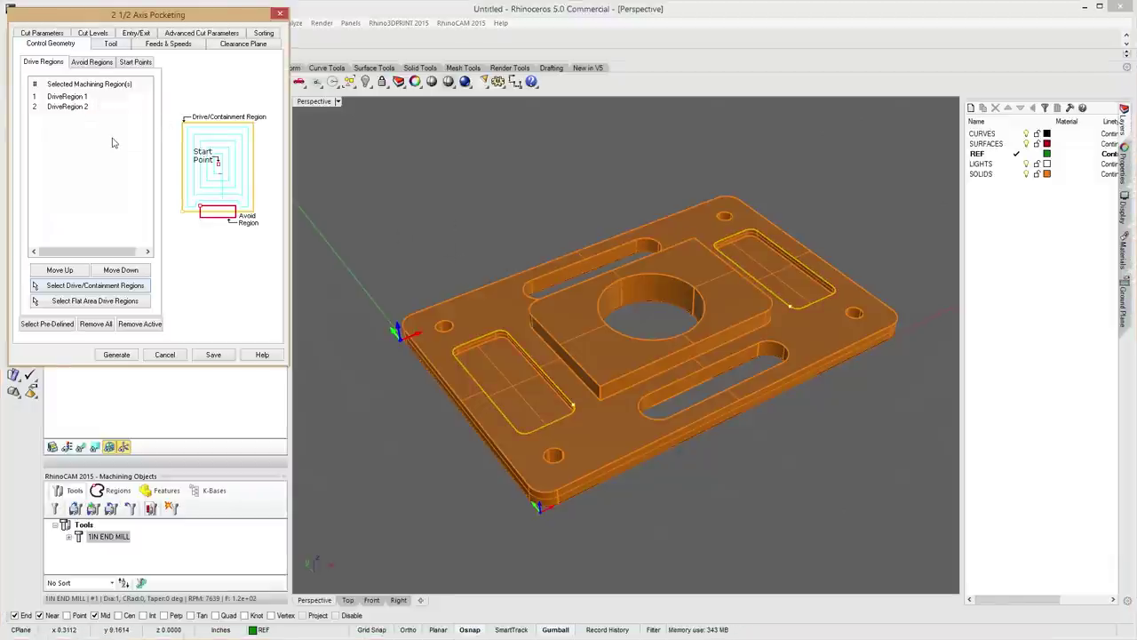
Begin defining a smaller end mill for the pocketing operation, with tool diameter and shank diameter both set to 0.25.
left_click(110, 45)
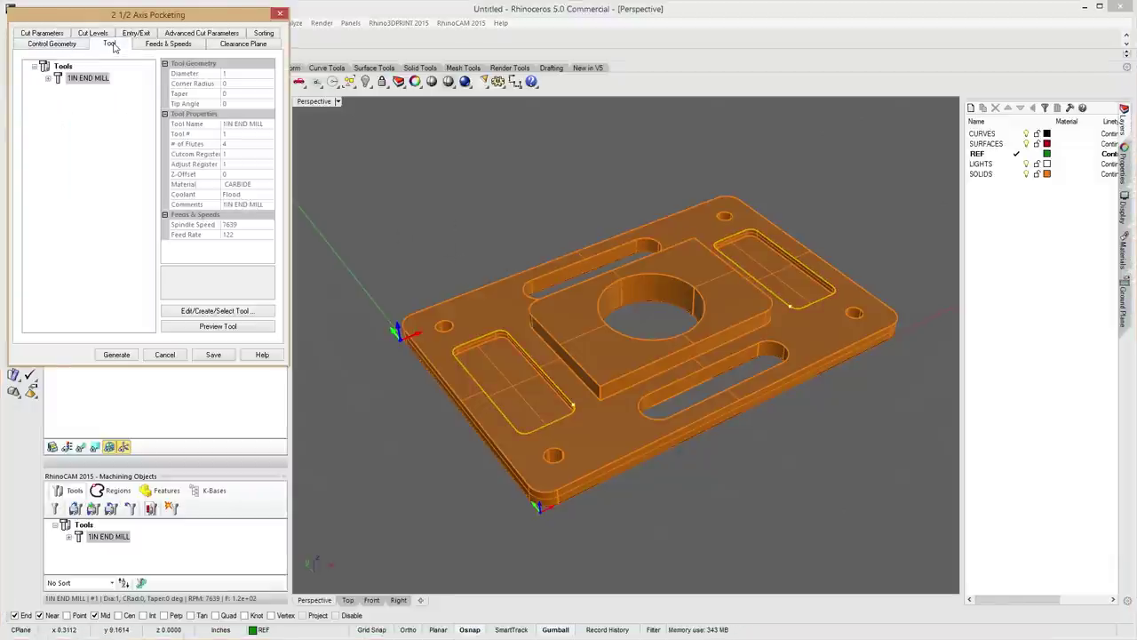
left_click(210, 310)
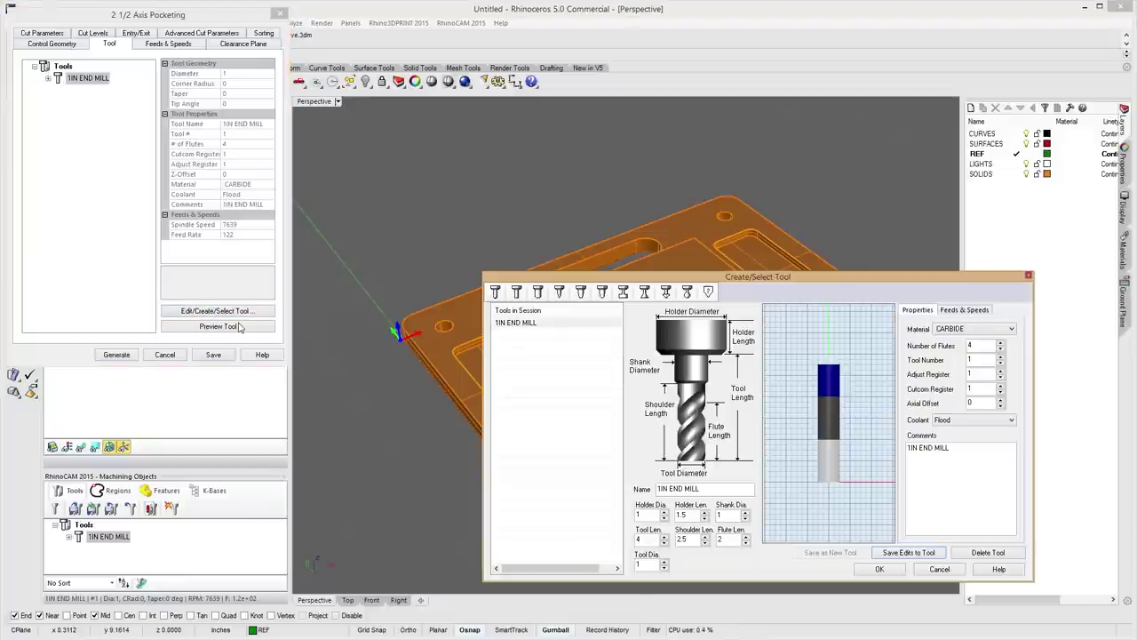
left_click_drag(691, 283, 404, 226)
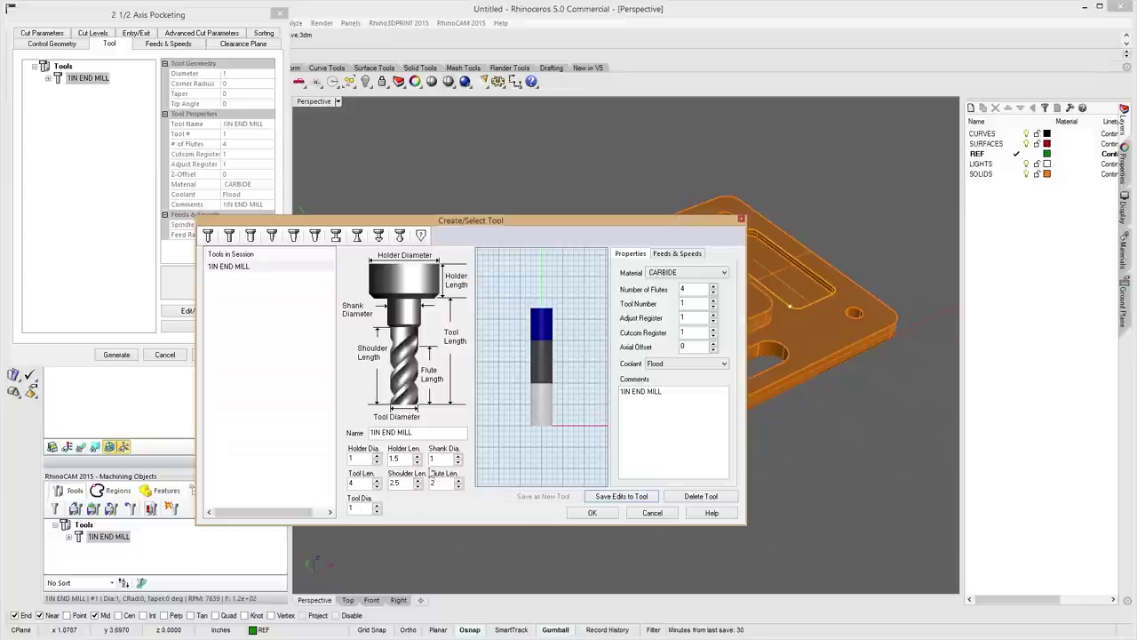
double_click(355, 508)
type("1")
type("250")
key("Tab")
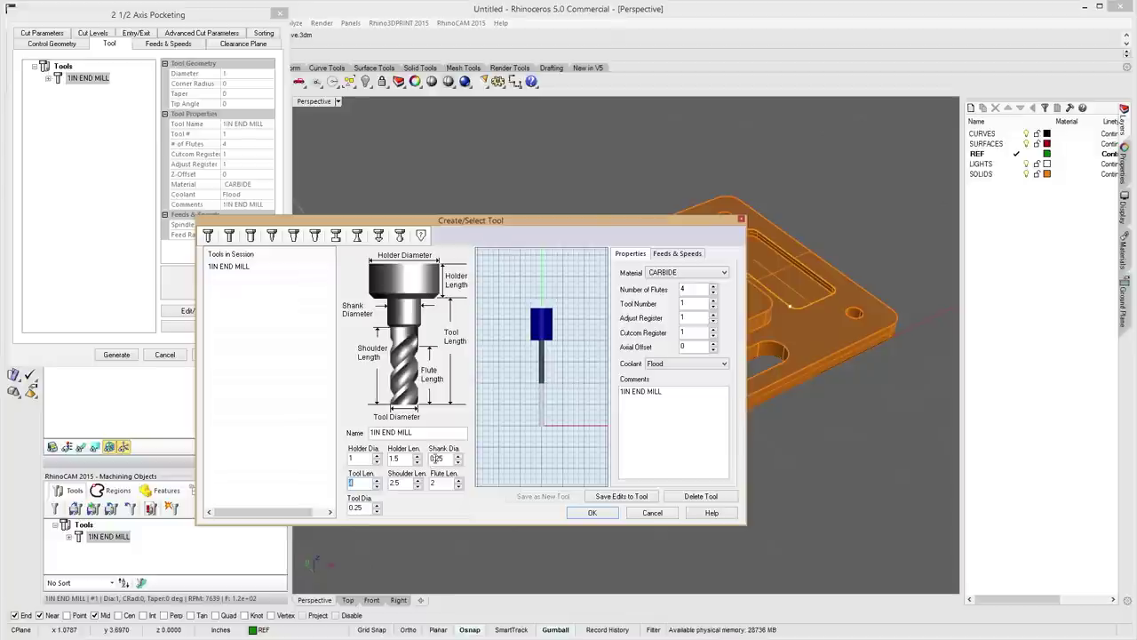
Set the end mill's flute length to 0.75 and its tool length to 1.5.
double_click(442, 484)
type(".75")
double_click(365, 484)
type("1.5")
key("Tab")
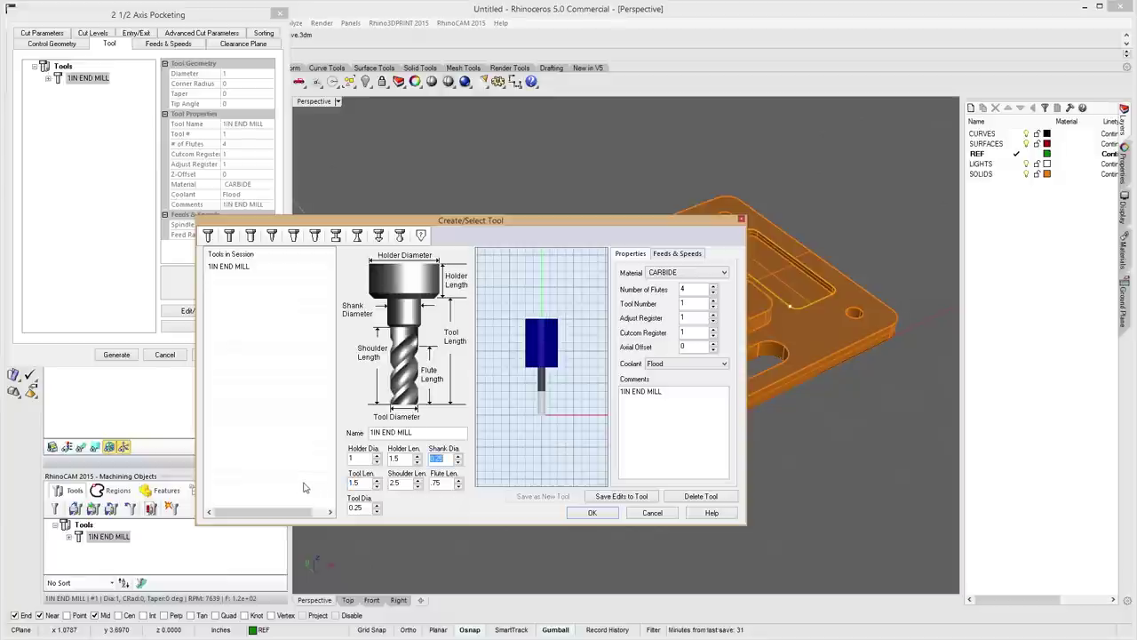
Name the tool 1/4 END MILL, copy that name into its comments, and set its tool number, adjust register and cutcom register to 2.
double_click(378, 433)
type("1/4")
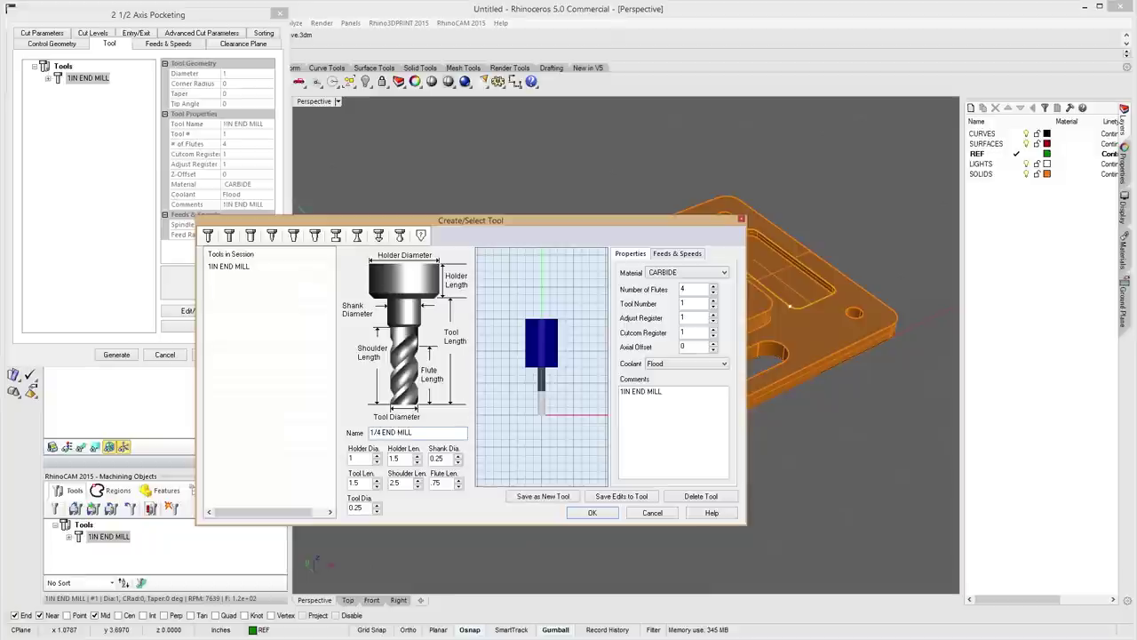
left_click_drag(423, 435, 299, 433)
key("ctrl+c")
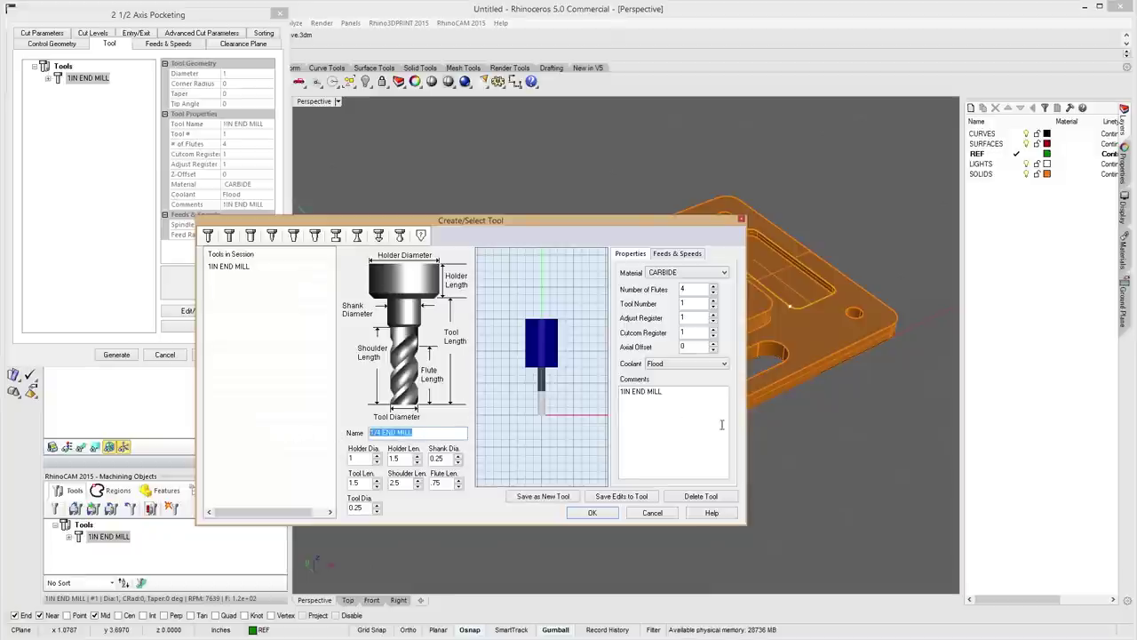
left_click_drag(665, 391, 620, 391)
key("ctrl+v")
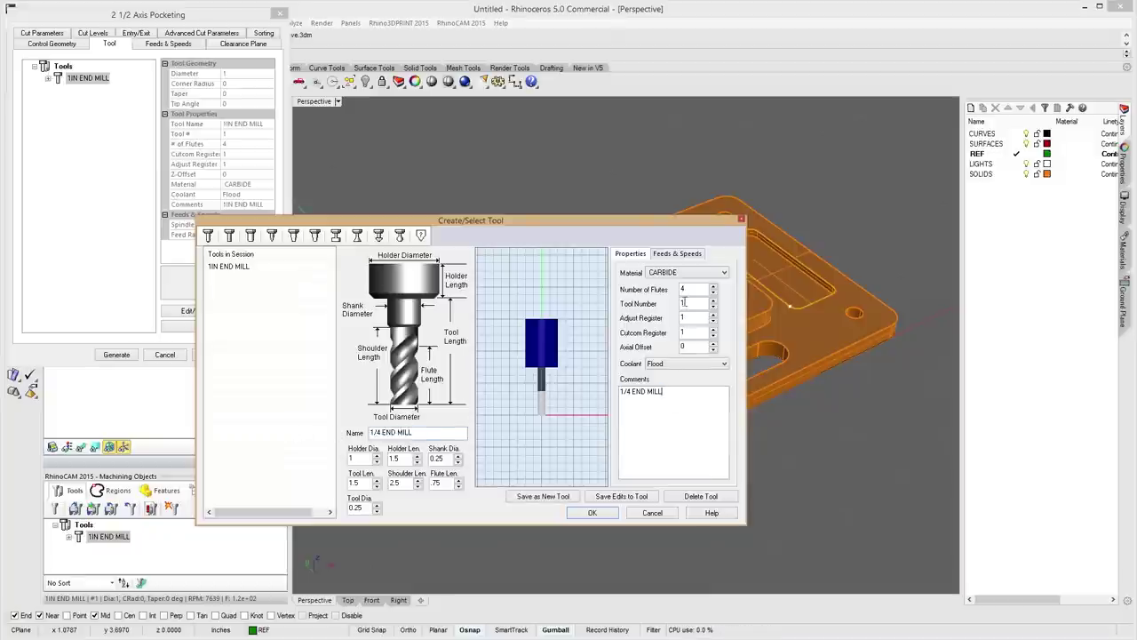
double_click(689, 349)
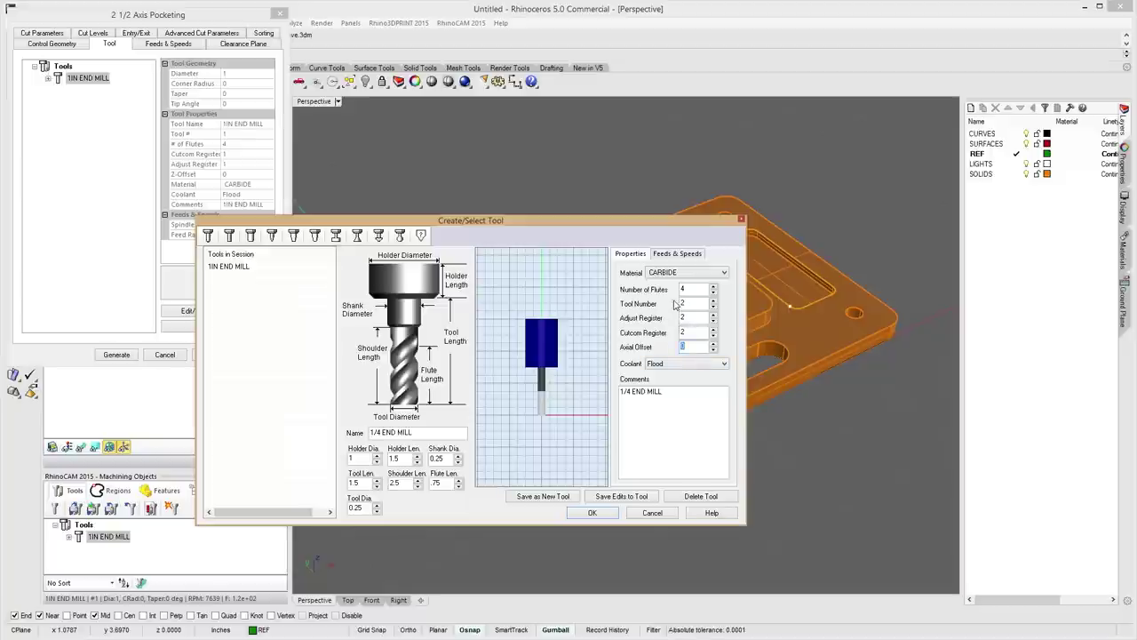
Load table feeds for a 1000 ft/min surface speed and 0.0025 in feed per tooth, and save the 1/4 END MILL as a new tool.
left_click(698, 255)
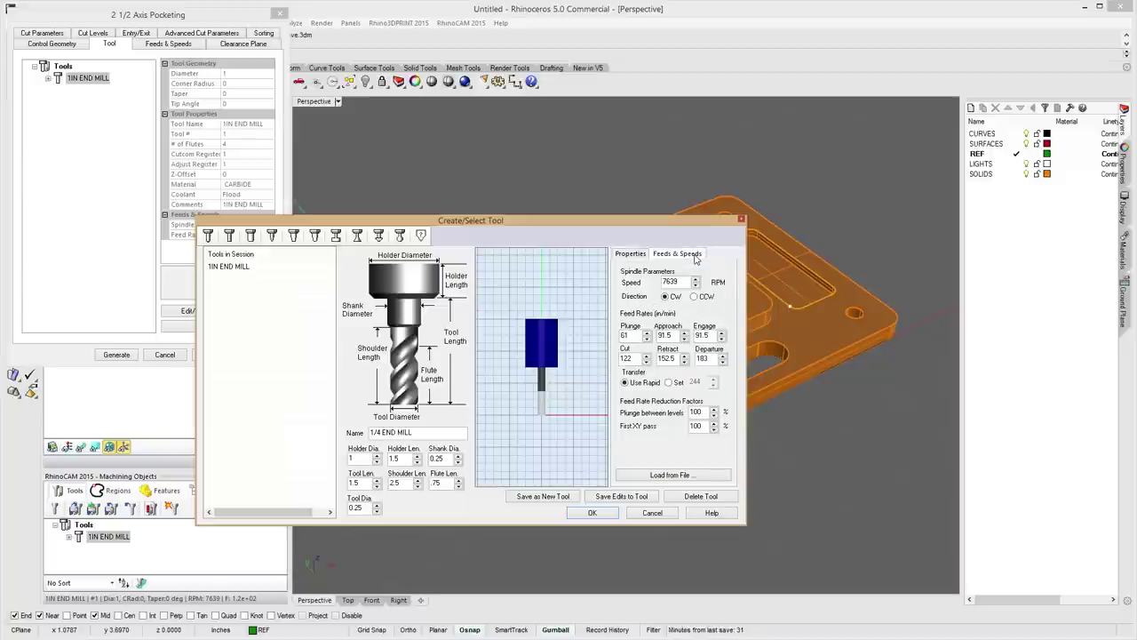
left_click(677, 475)
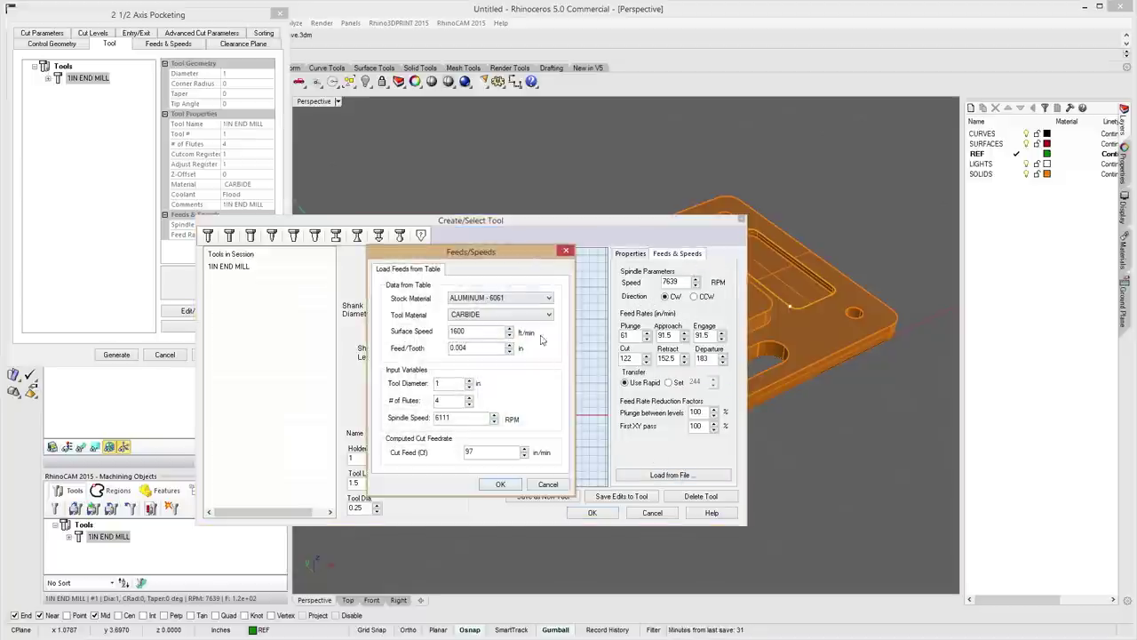
double_click(473, 331)
type("1000")
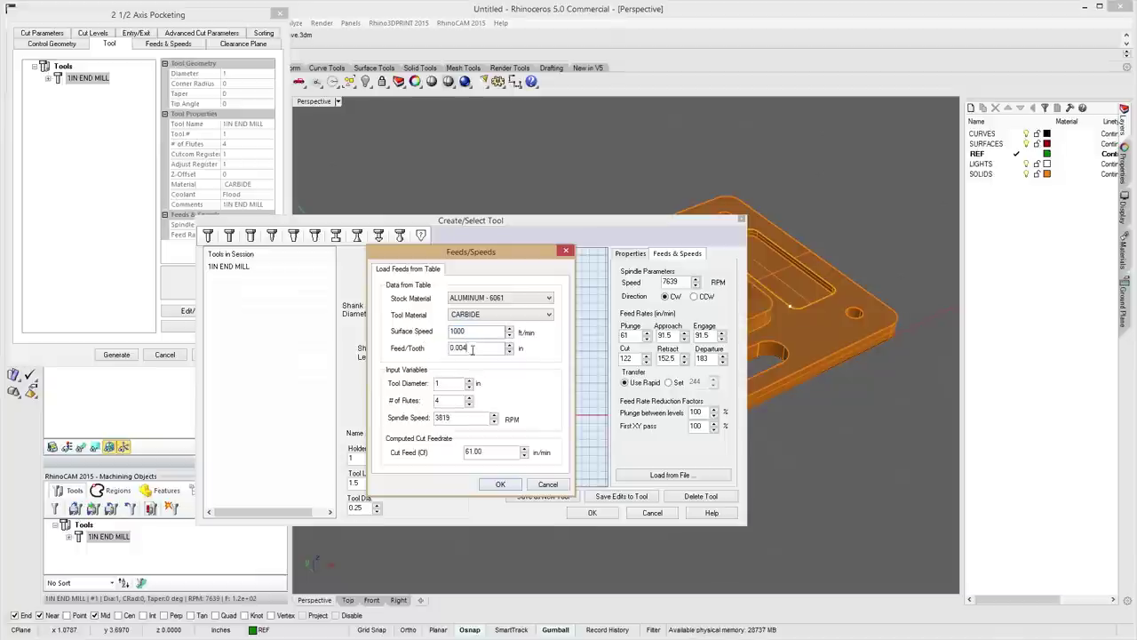
type("25")
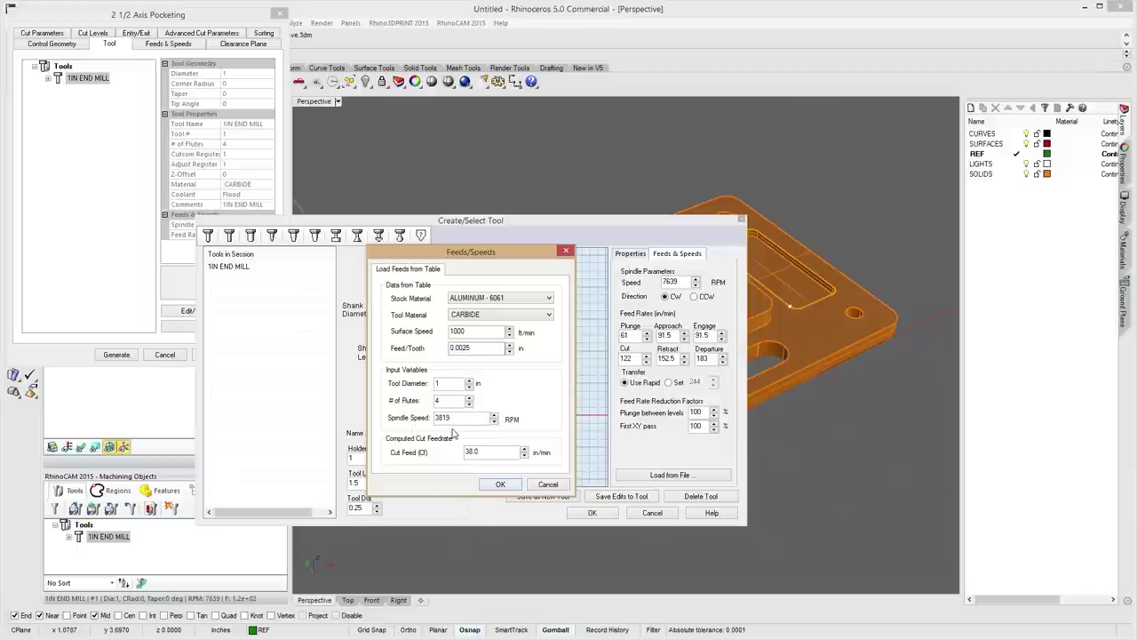
left_click(491, 486)
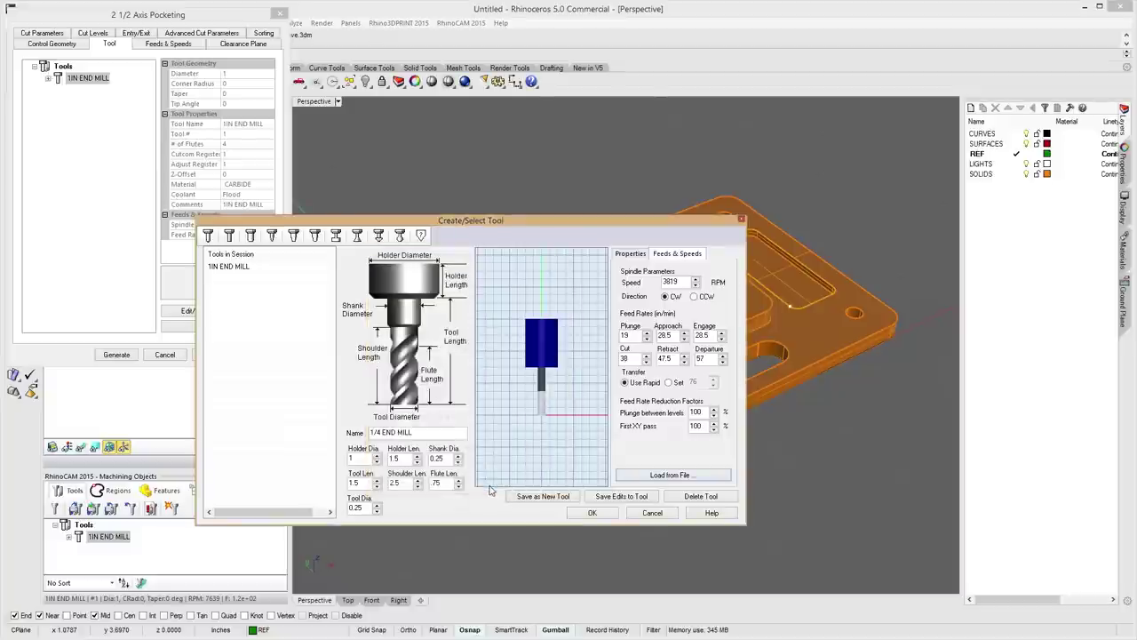
left_click(546, 496)
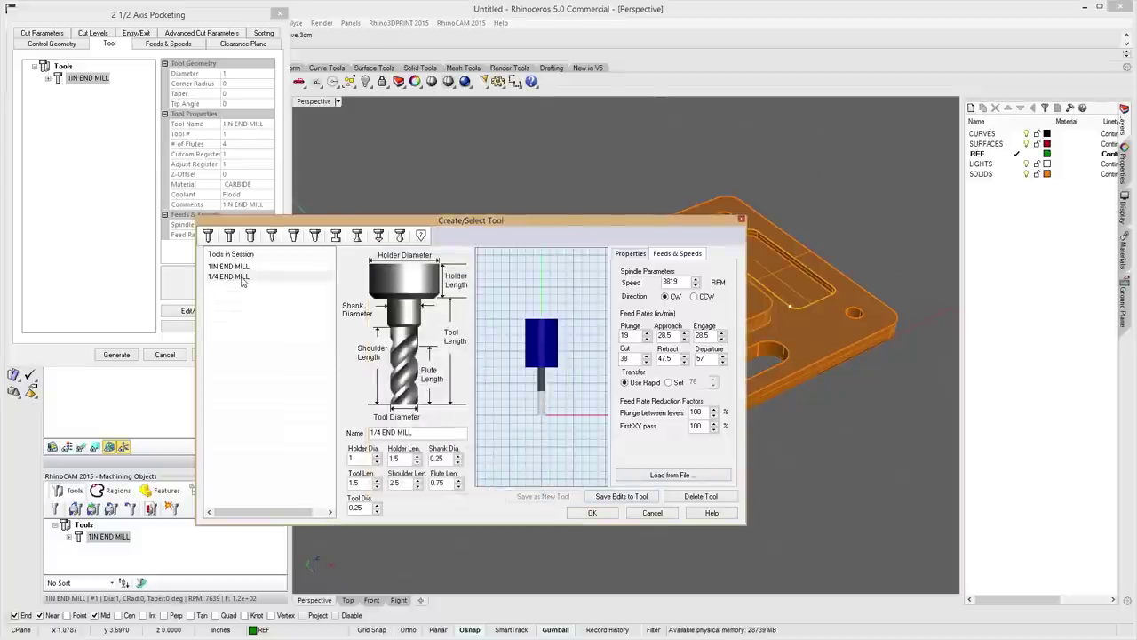
left_click(592, 512)
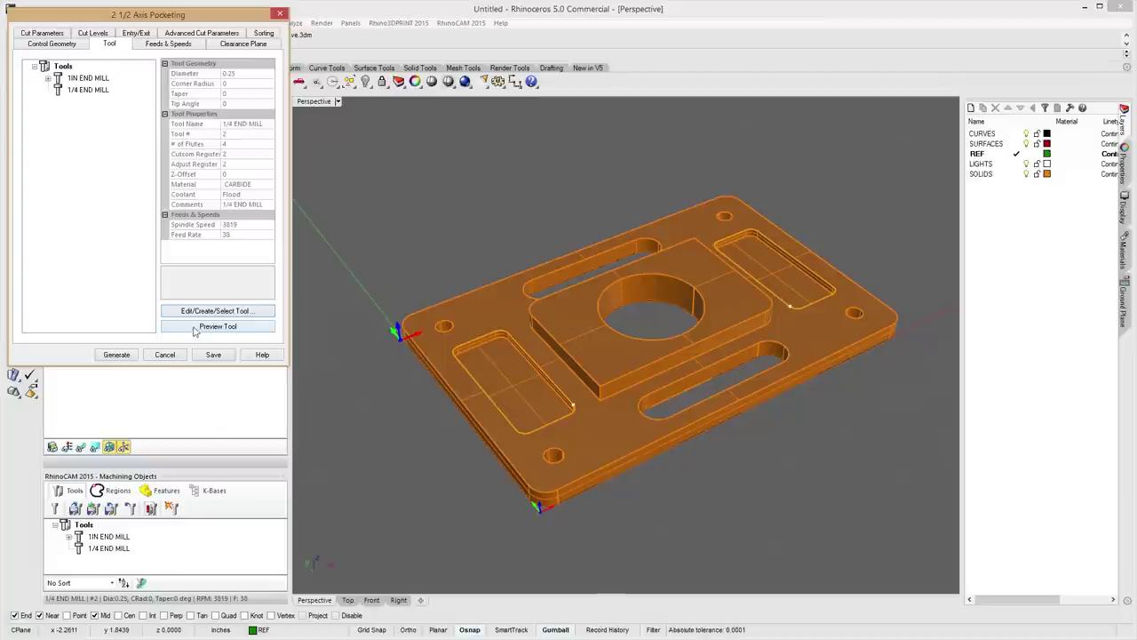
Review the pocketing feeds and clearance plane, and set the tolerance to 0.001 and the stock to 0.010.
left_click(158, 45)
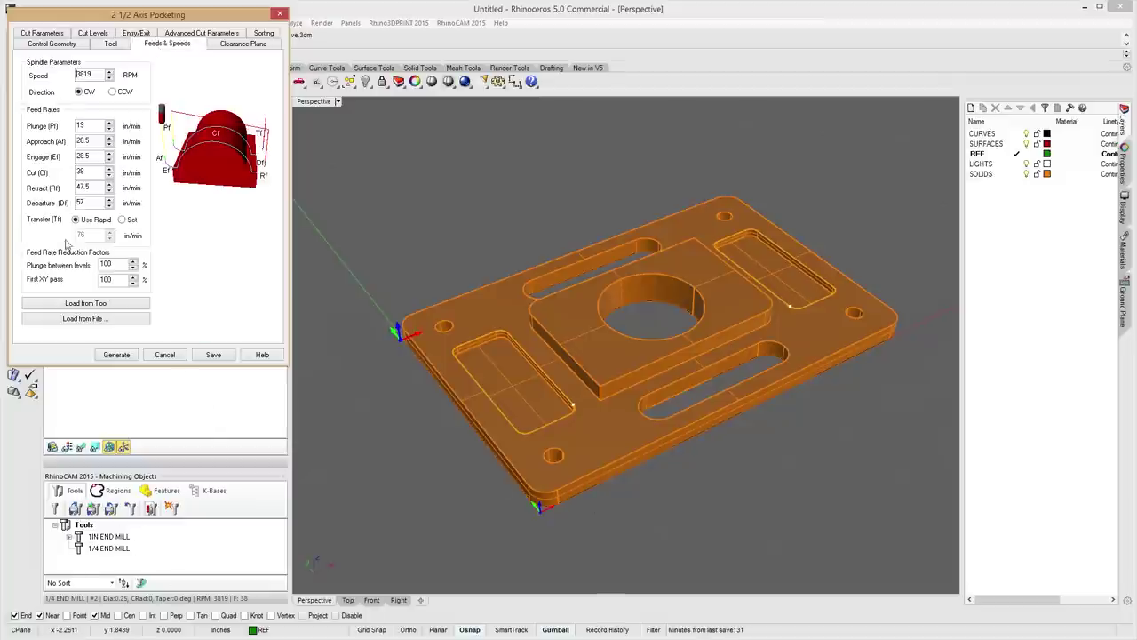
left_click(241, 43)
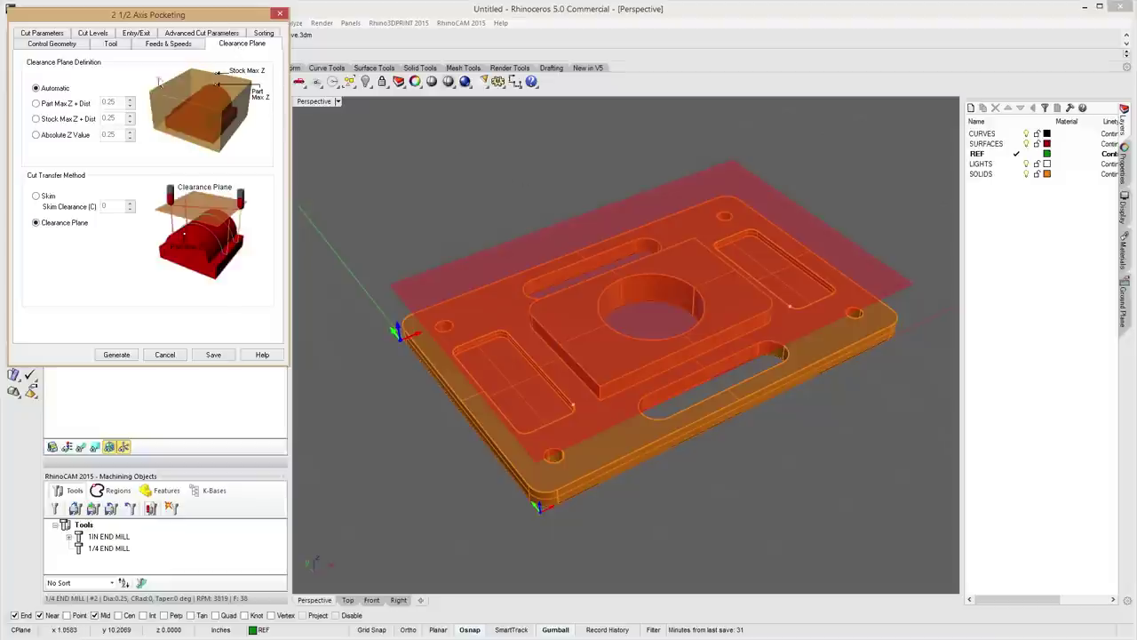
left_click(44, 34)
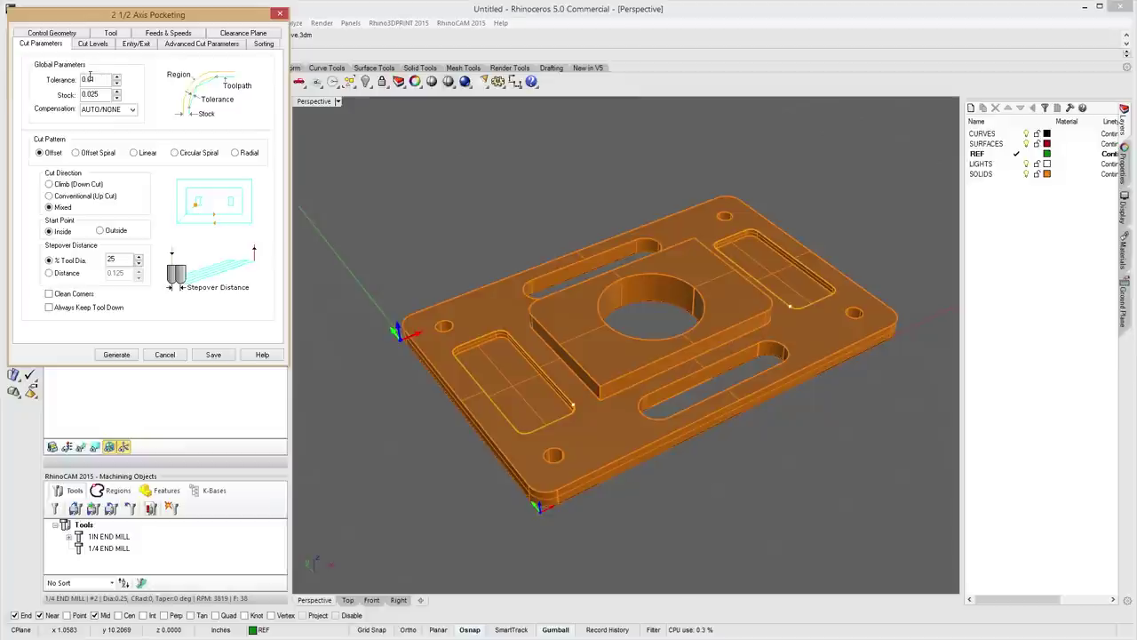
type("0")
type("10")
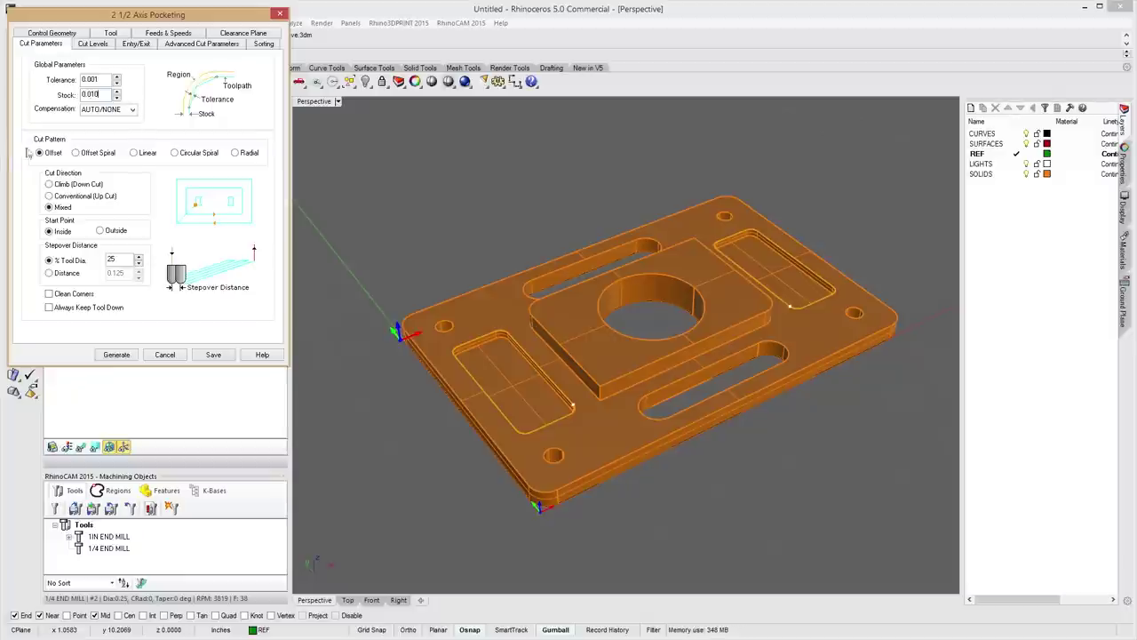
Compare the Offset Spiral, Linear, Circular Spiral and Radial cut patterns, and return to the Offset pattern.
left_click(76, 153)
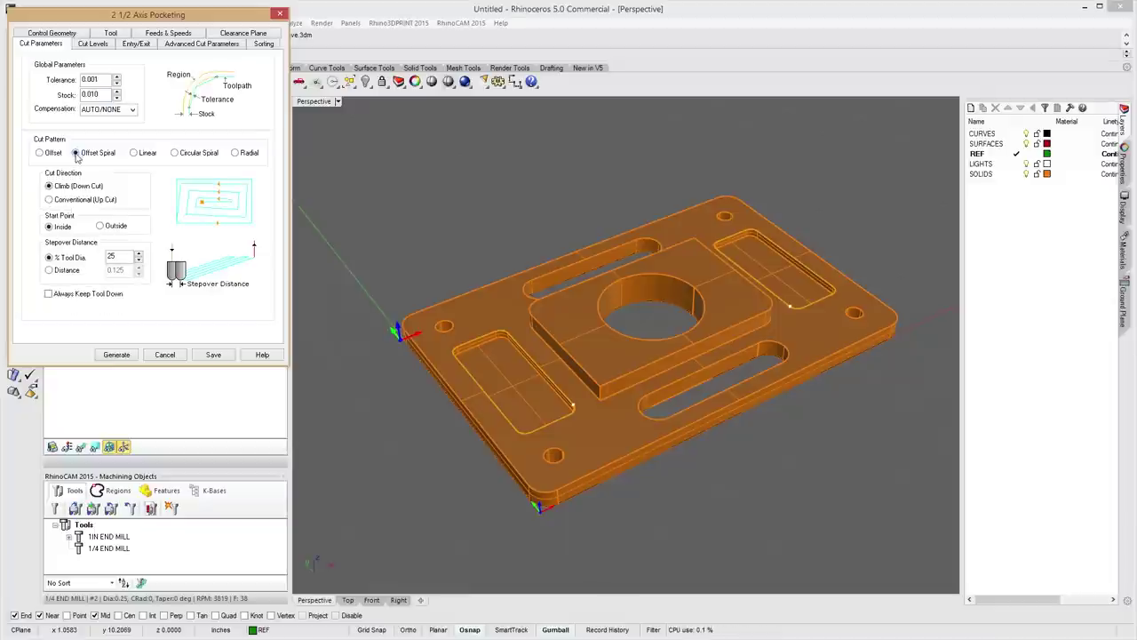
left_click(134, 154)
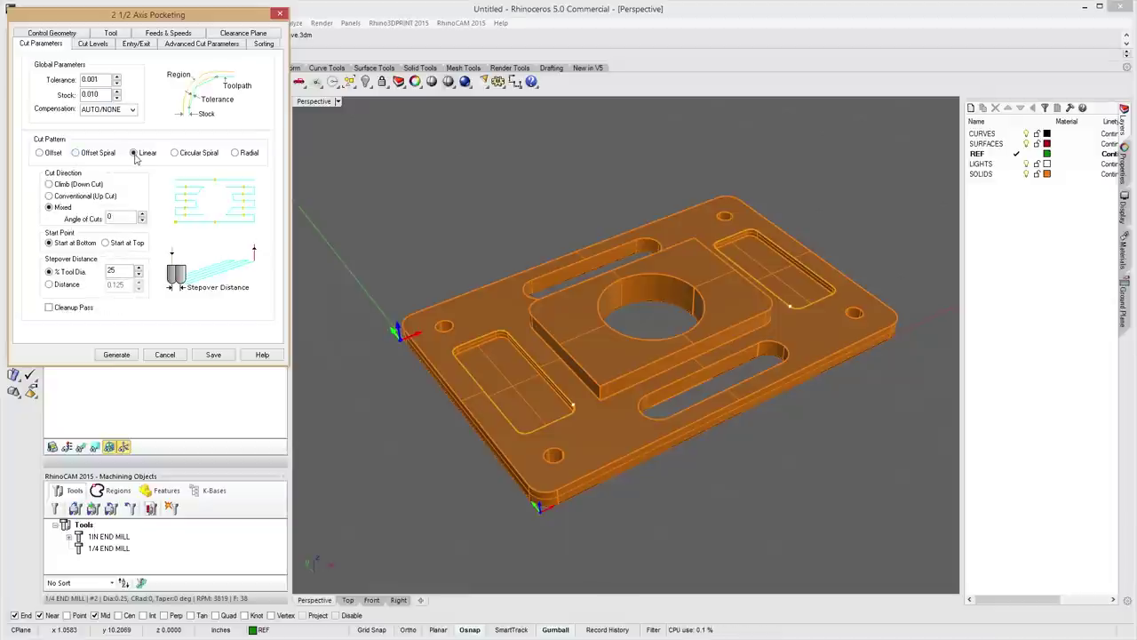
left_click(179, 156)
left_click(234, 154)
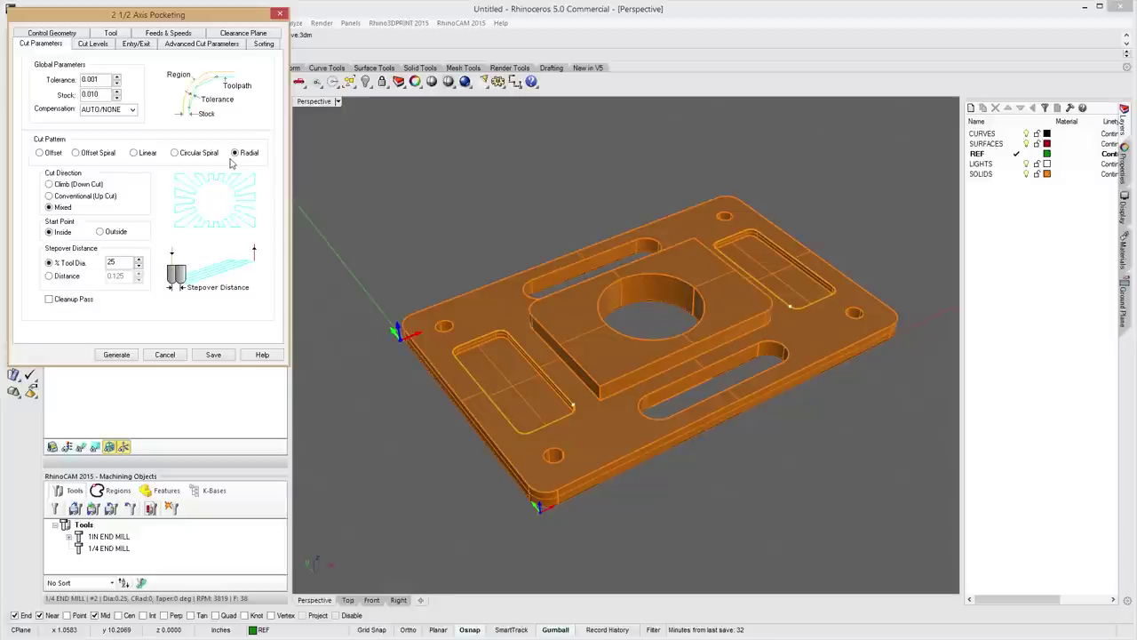
left_click(40, 153)
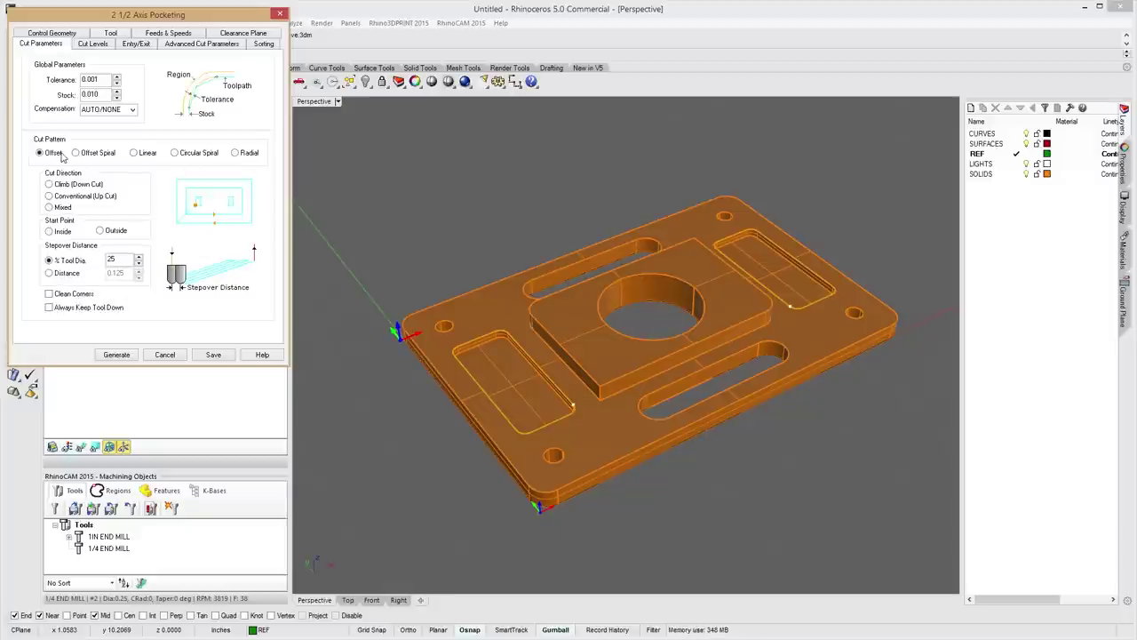
Set the pocketing stepover distance to 50% of the tool diameter.
left_click_drag(117, 260, 100, 263)
type("50")
key("Tab")
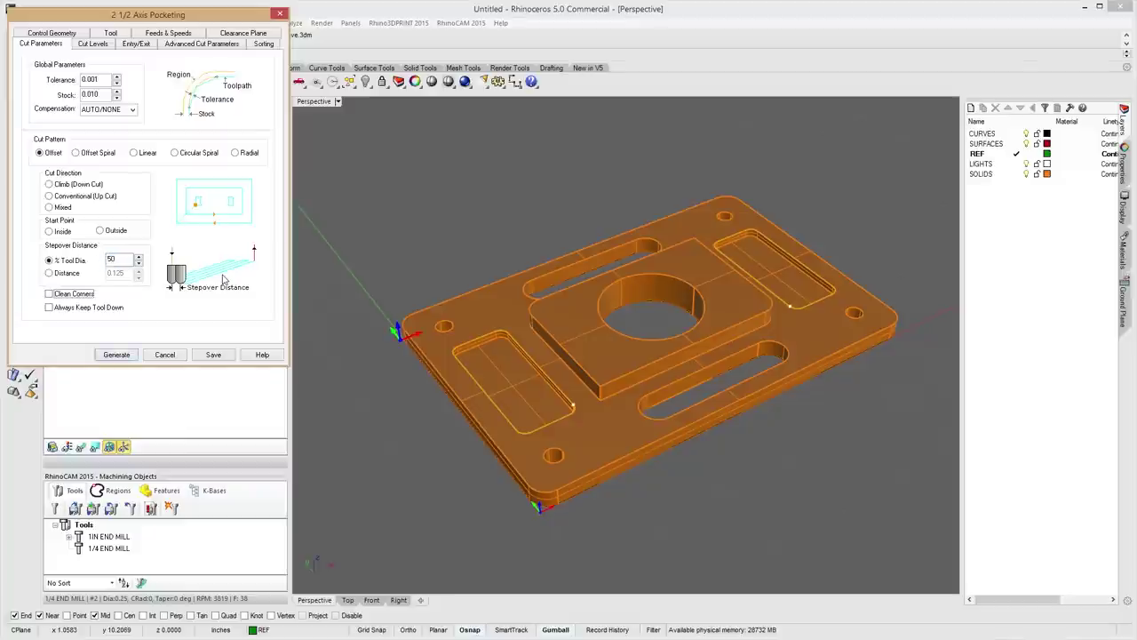
Set the pocketing total cut depth to 0.125 and the rough depth per cut to 0.0375.
left_click(97, 45)
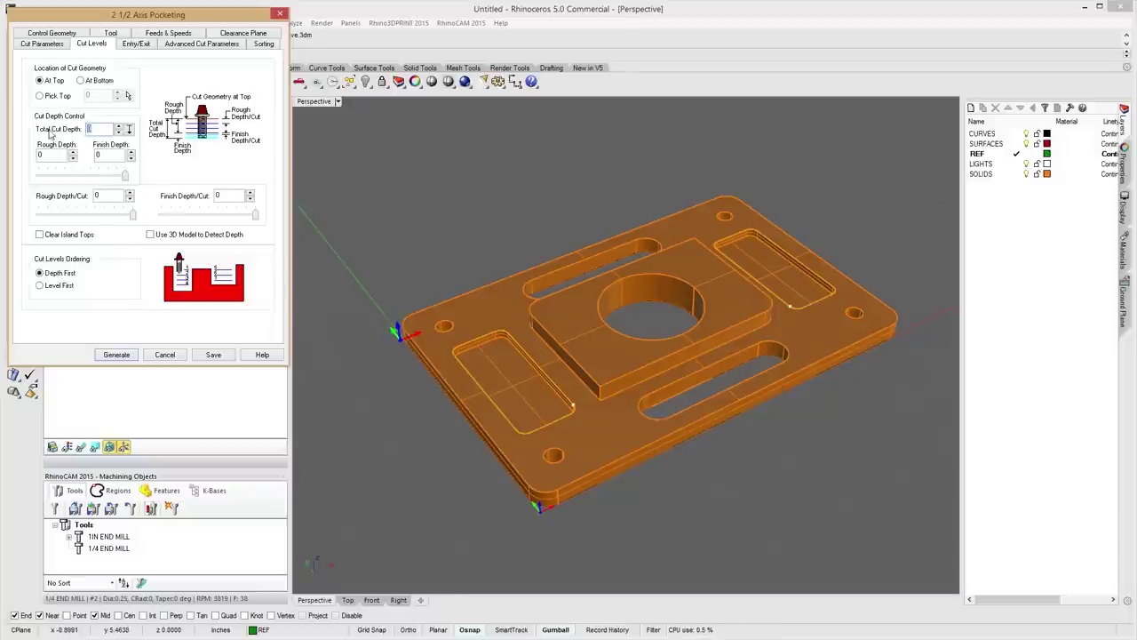
type("0")
type("125")
key("Tab")
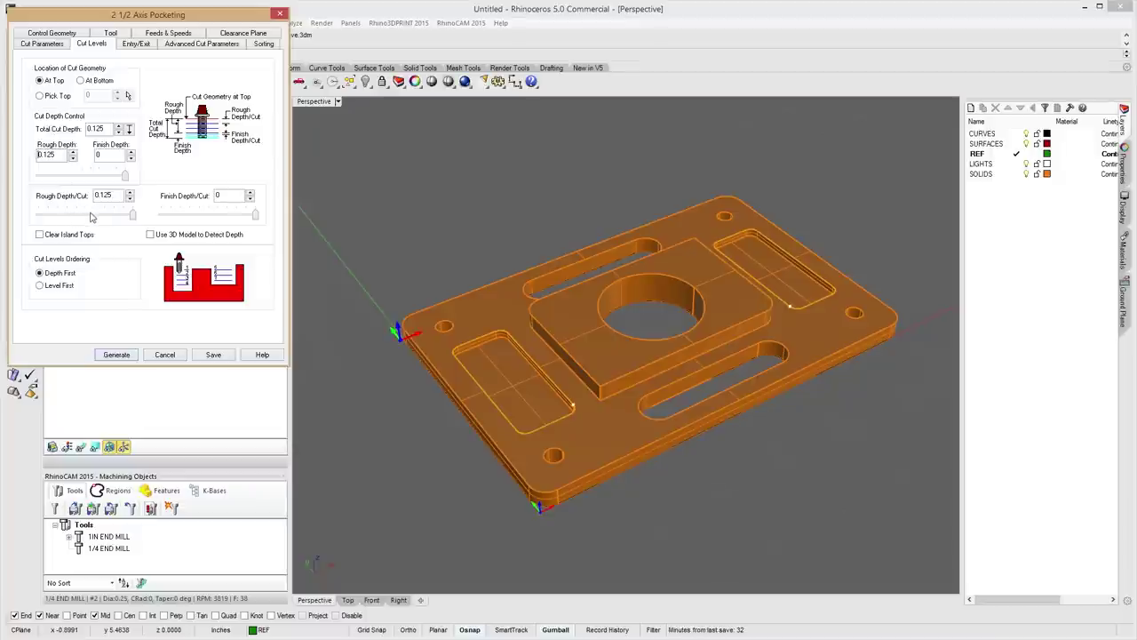
left_click_drag(131, 215, 58, 215)
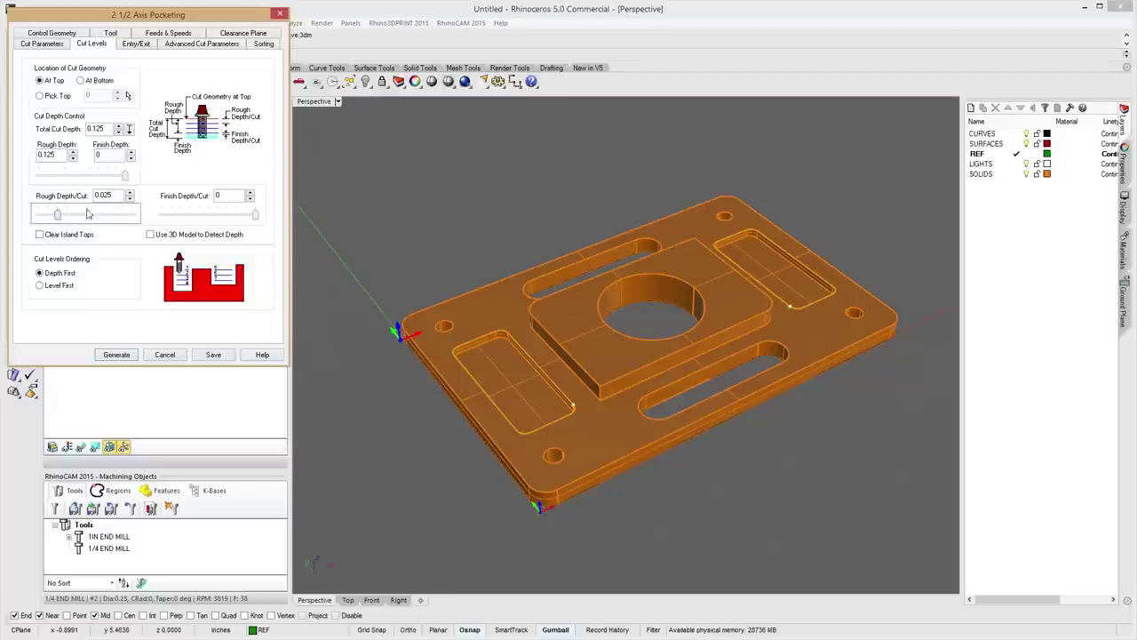
left_click_drag(55, 220, 69, 216)
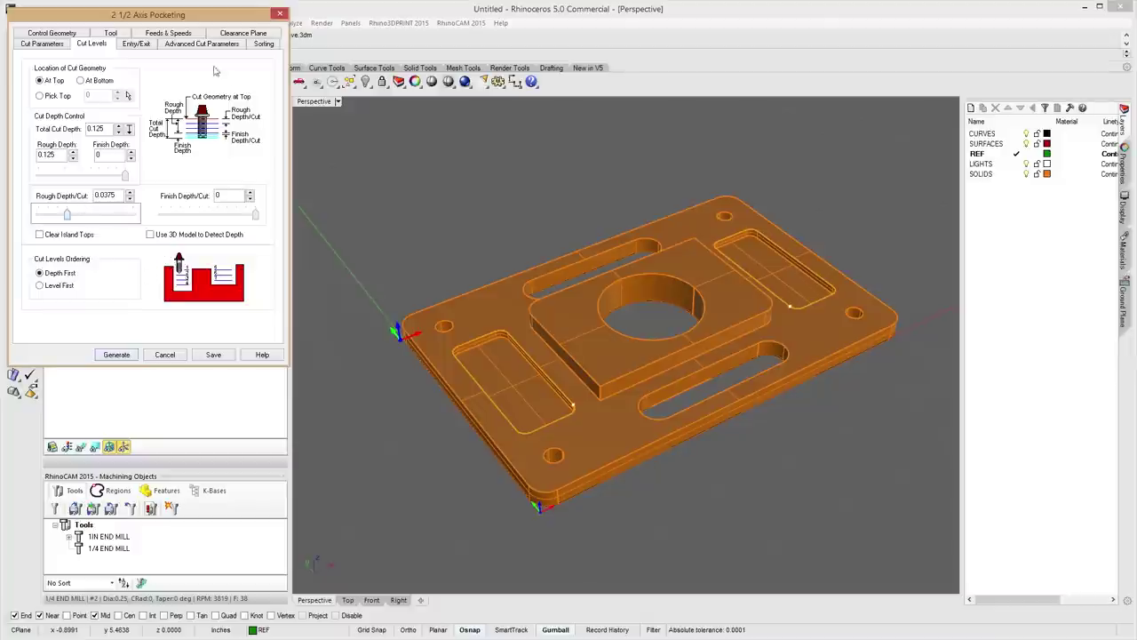
Set the pocketing engage motion to Helix and apply the entry/exit motions at all cut levels.
left_click(137, 47)
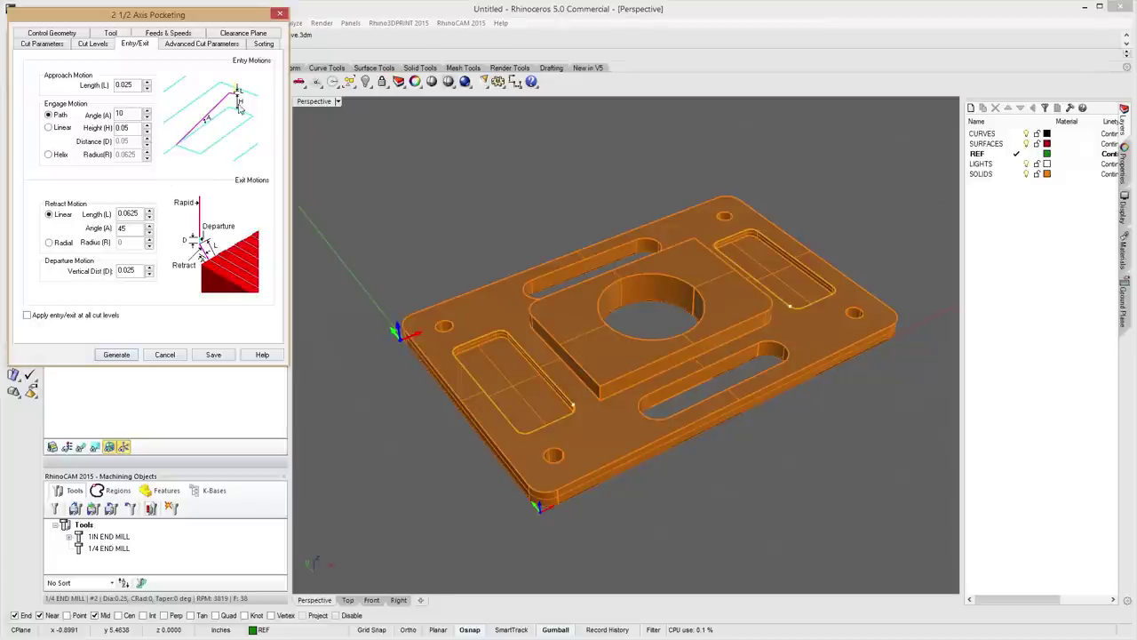
left_click(58, 155)
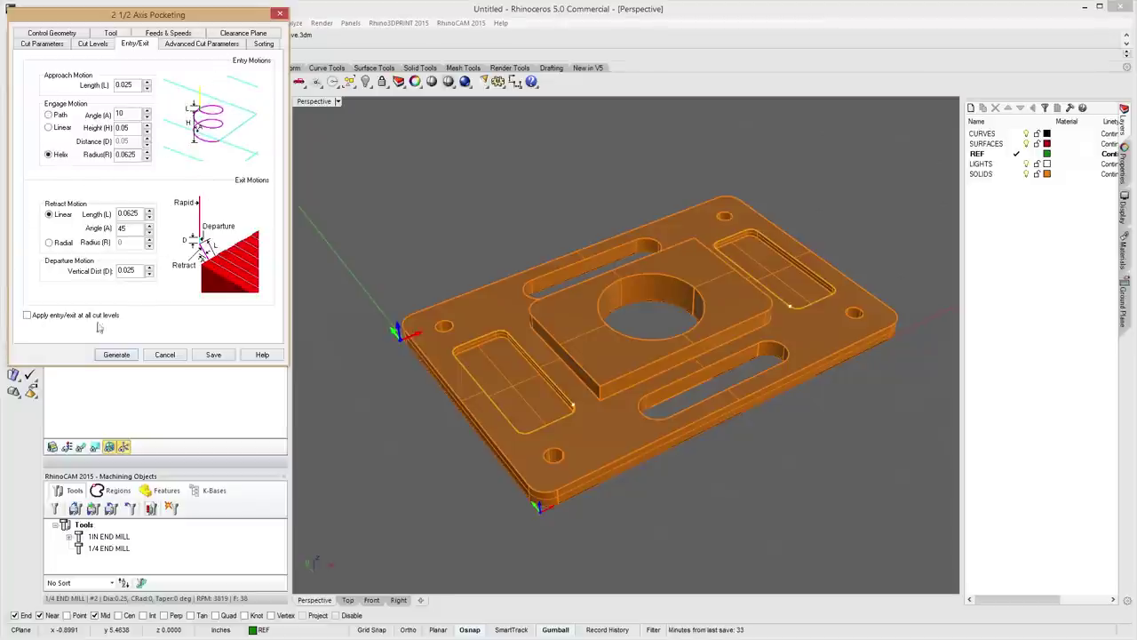
left_click(27, 316)
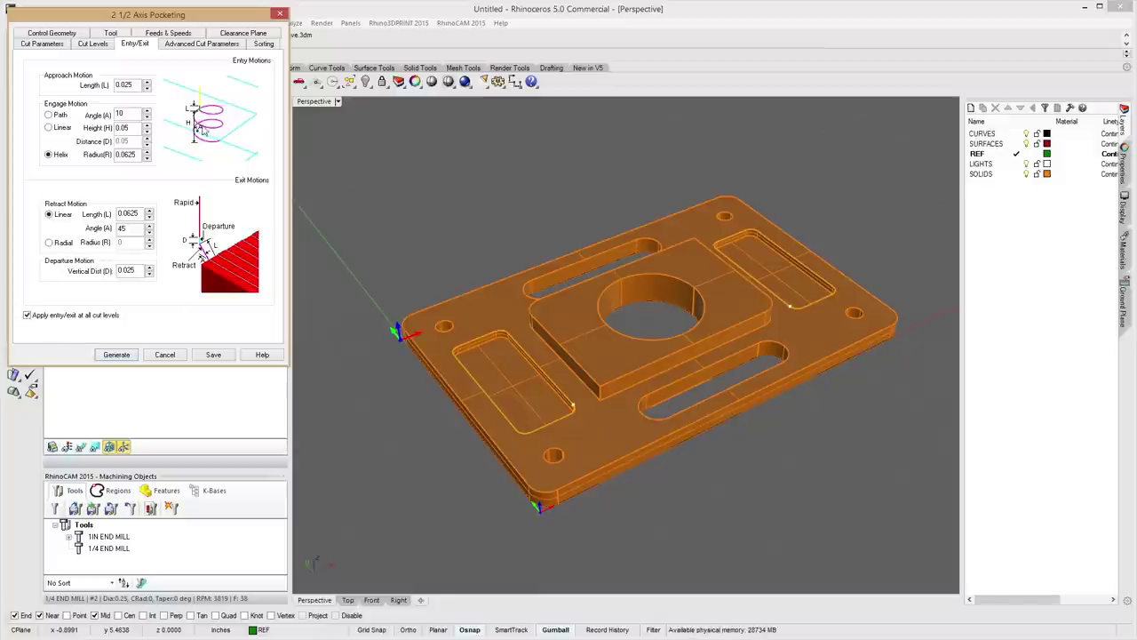
Enable pocketing arc fitting with a 0.002 tolerance and smooth cut connections, then generate the toolpath.
left_click(190, 48)
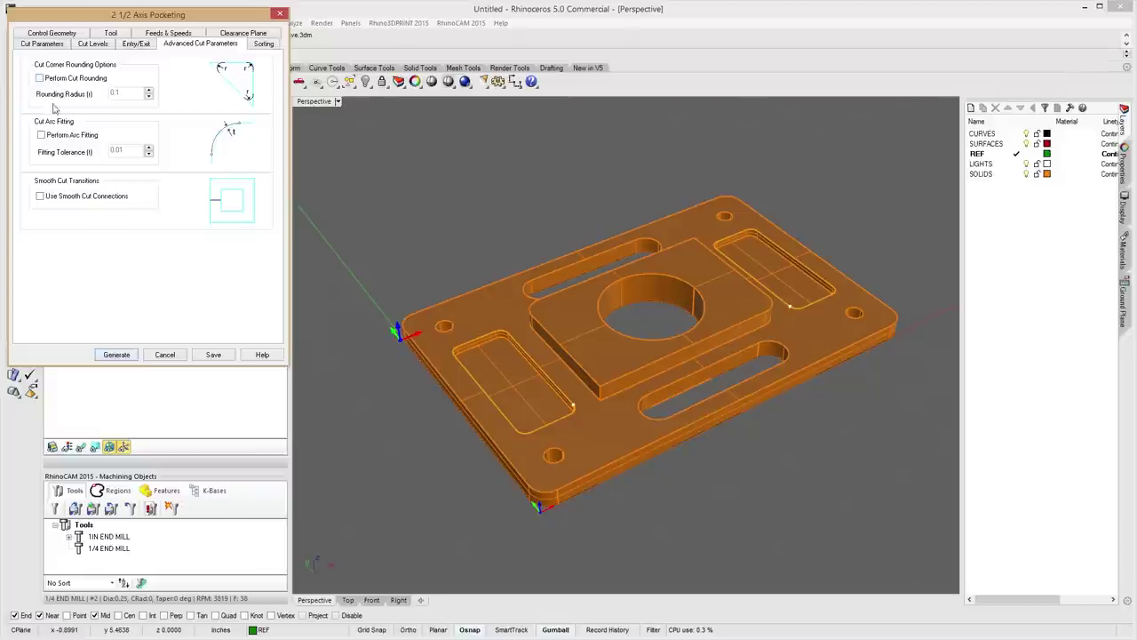
left_click(53, 137)
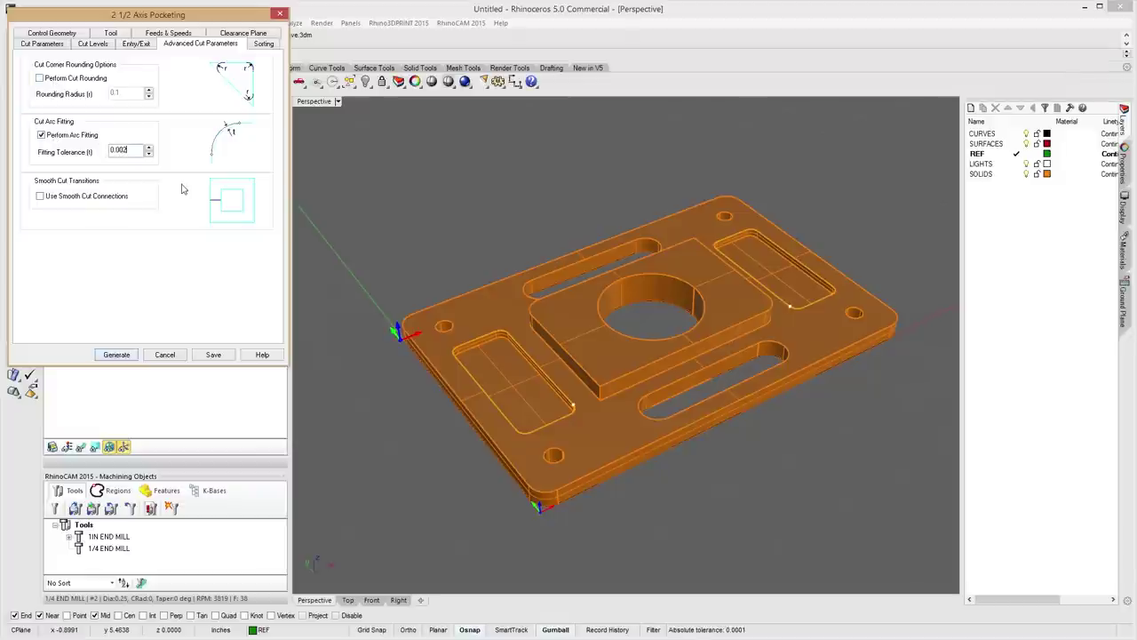
left_click(91, 197)
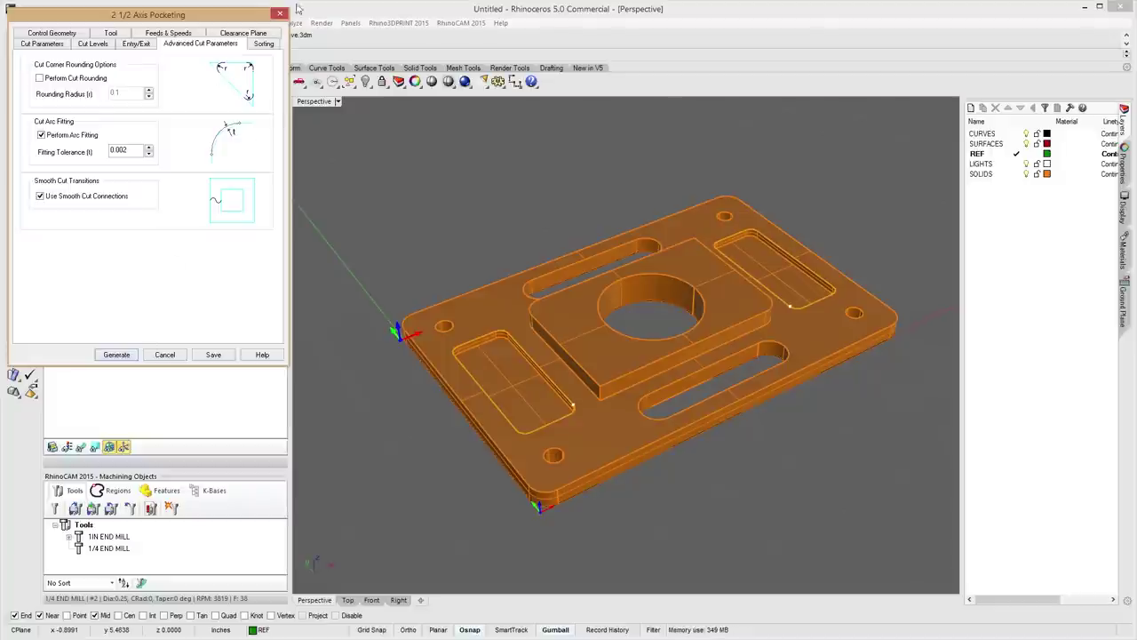
left_click(264, 44)
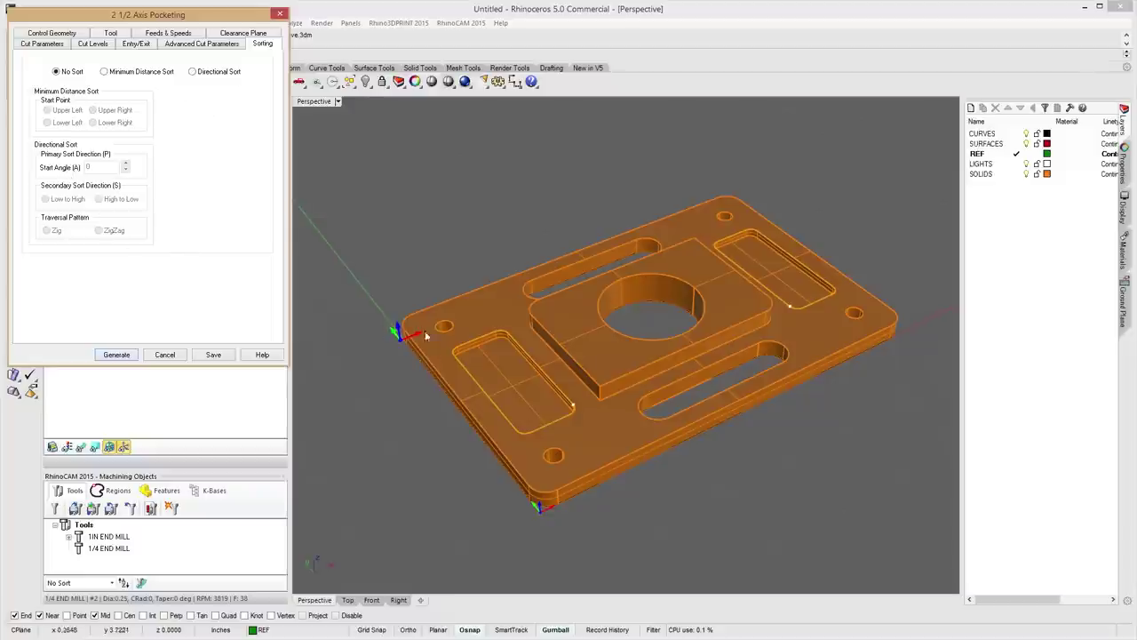
left_click(113, 357)
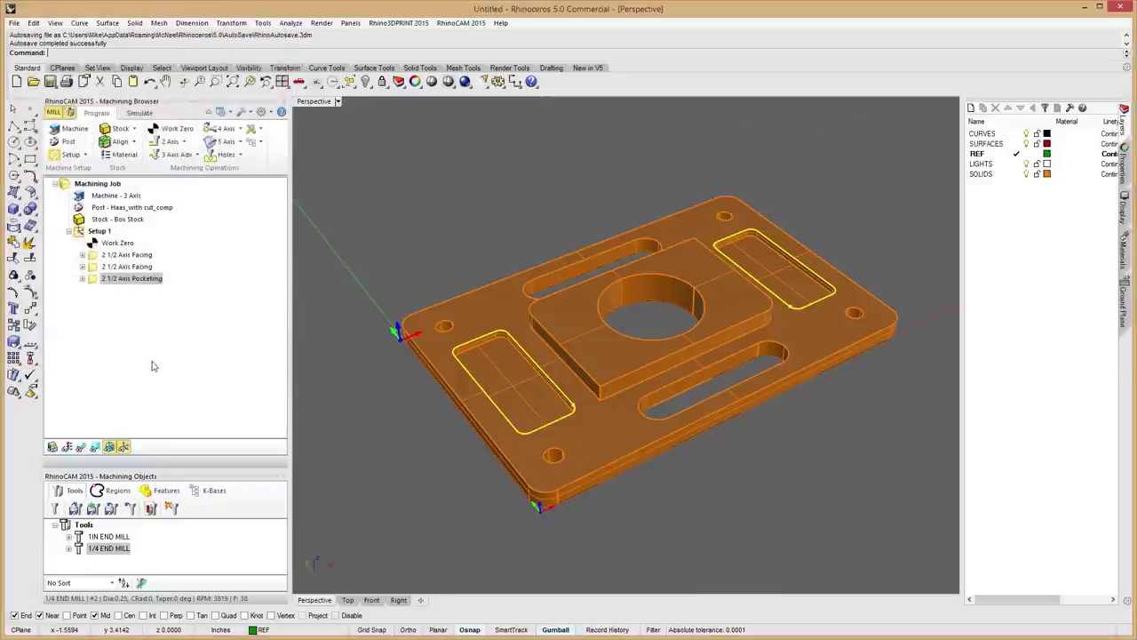
Display the pocketing toolpath and examine its cut levels and helical entries in both recesses.
left_click(80, 446)
right_click_drag(462, 382, 533, 391)
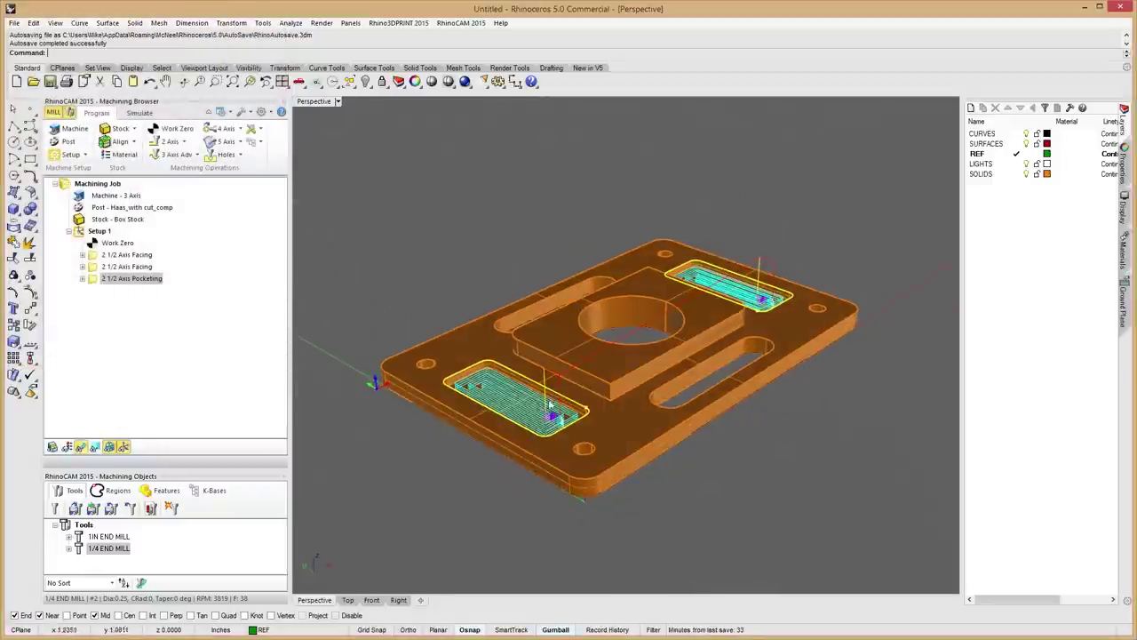
scroll(588, 468, "up", 5)
right_click_drag(589, 471, 604, 302)
scroll(648, 525, "down", 3)
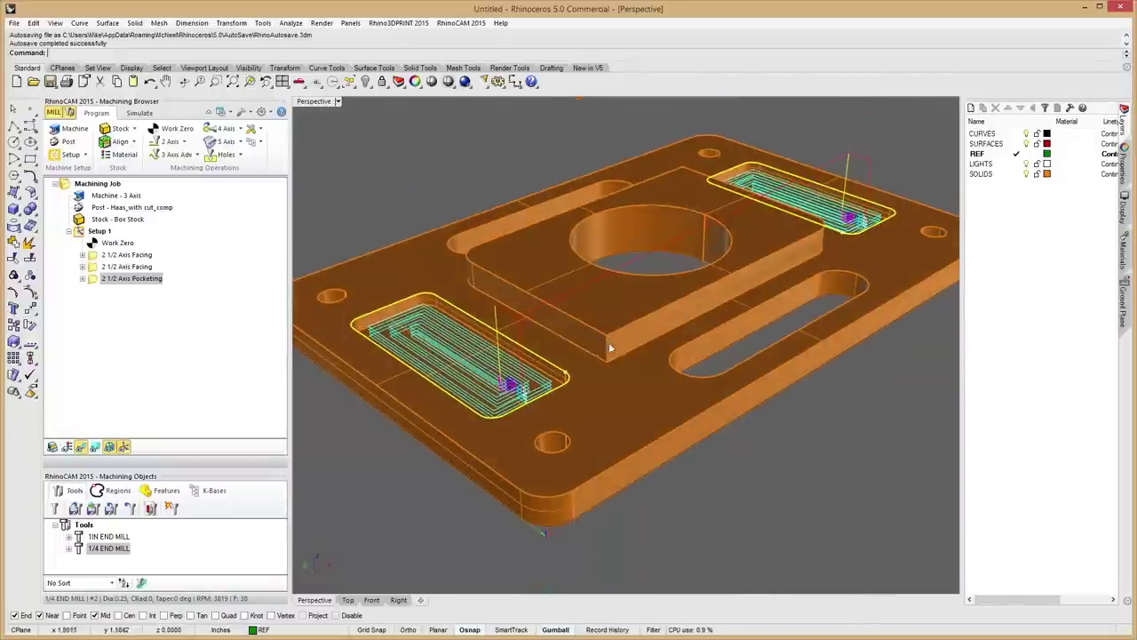
Simulate the pocketing operation and inspect the machined recesses in the stock.
left_click(139, 114)
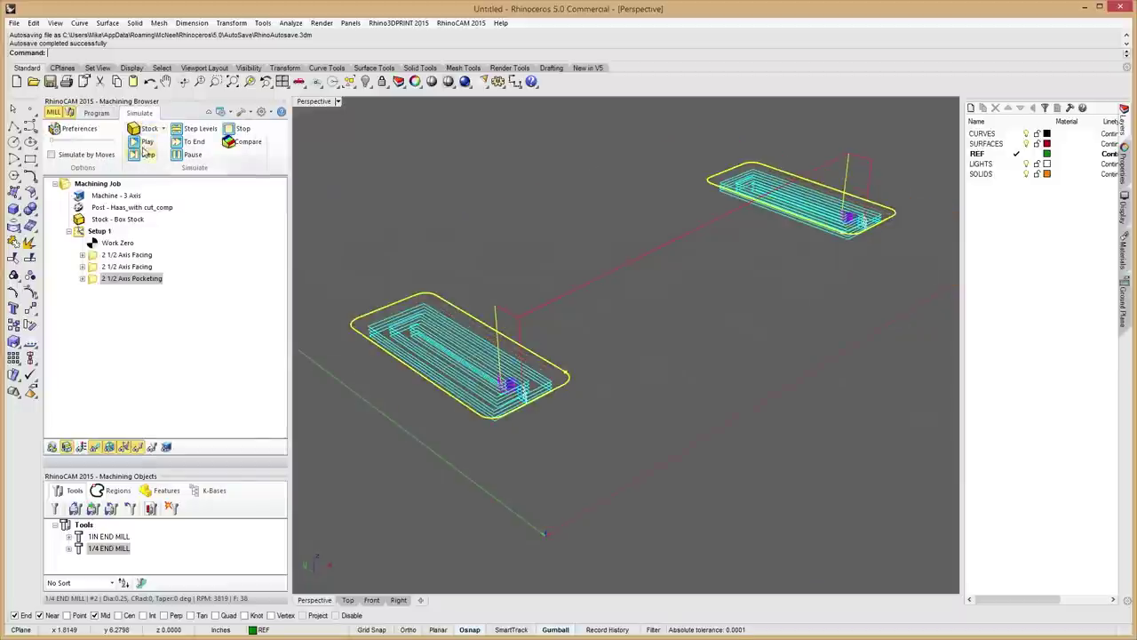
left_click(145, 143)
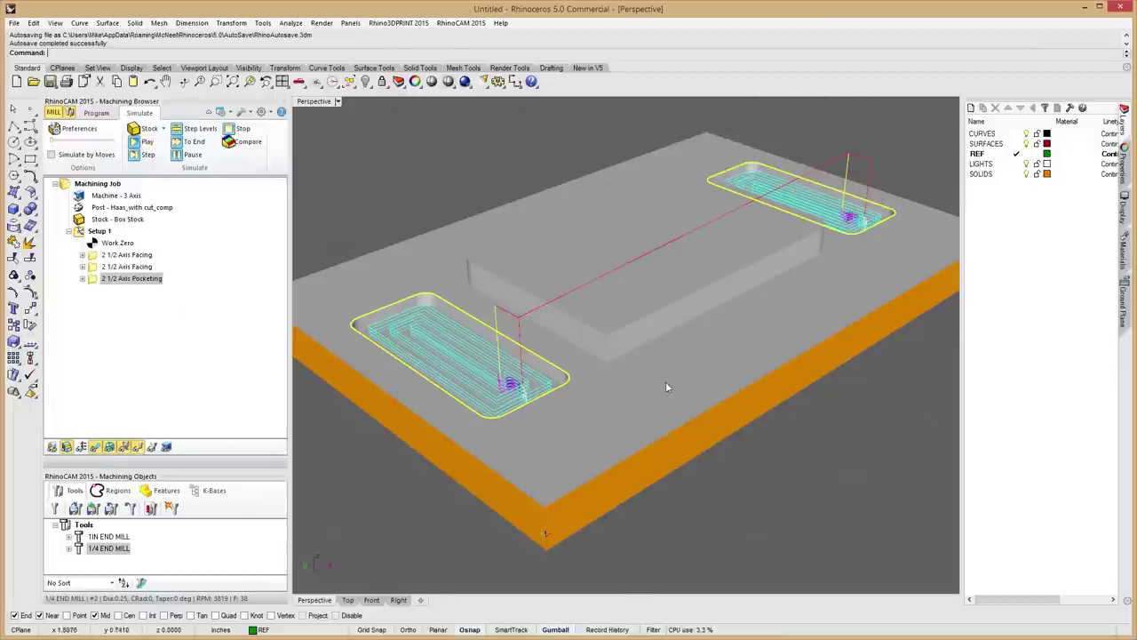
right_click_drag(711, 409, 534, 349)
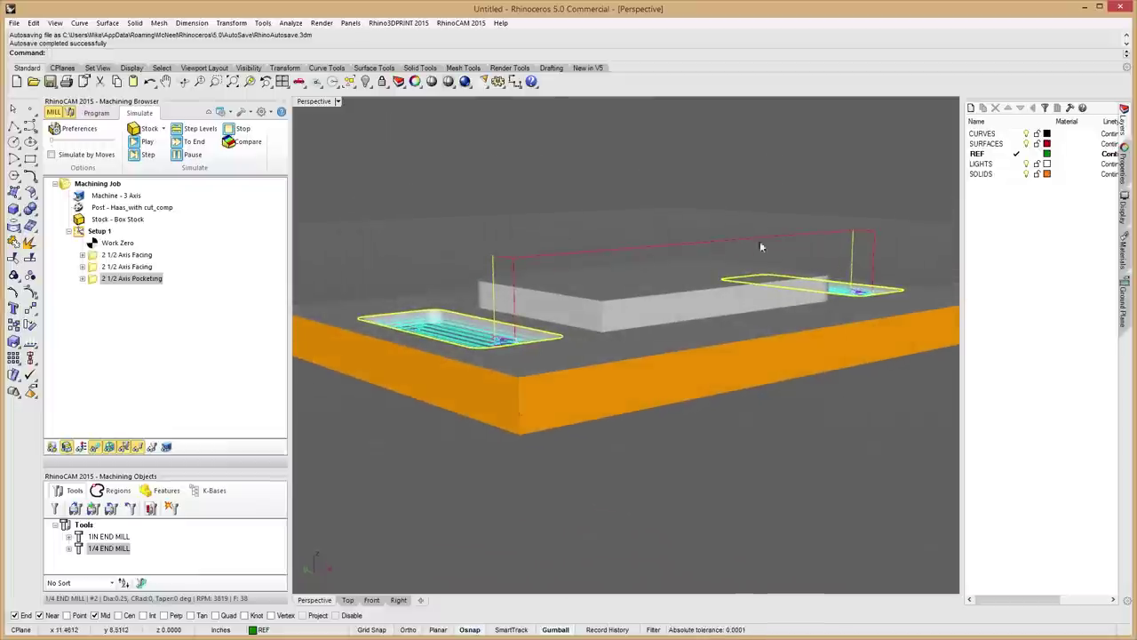
right_click_drag(847, 297, 315, 292)
Start a 2 1/2 Axis Profiling operation and replace its drive regions with the upper outlines of the two rectangular recesses.
left_click(96, 113)
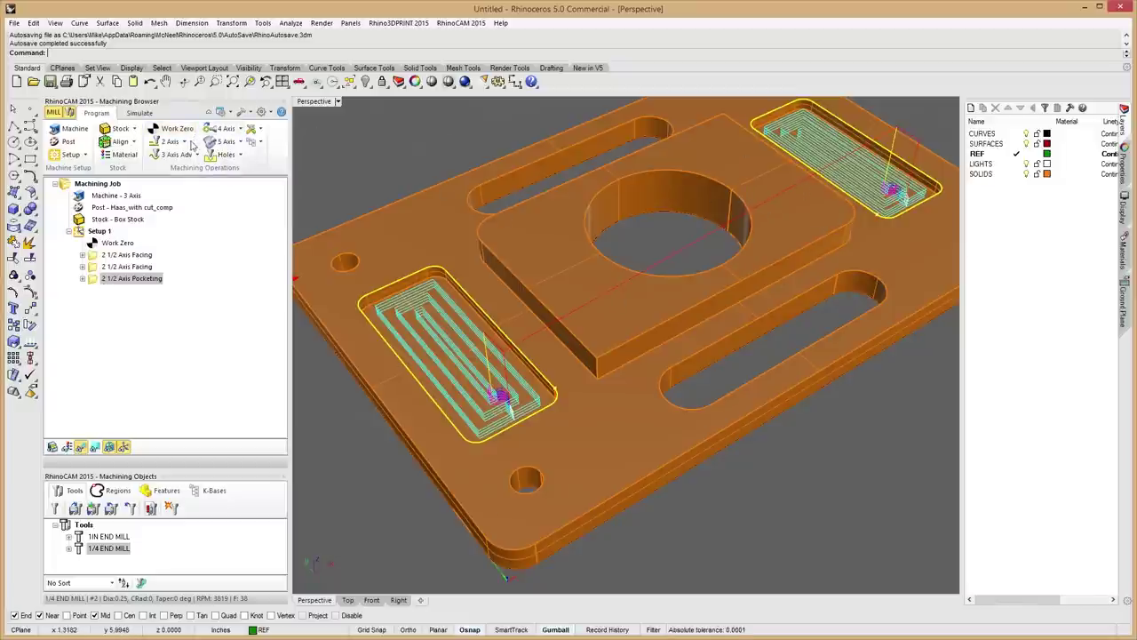
left_click(184, 142)
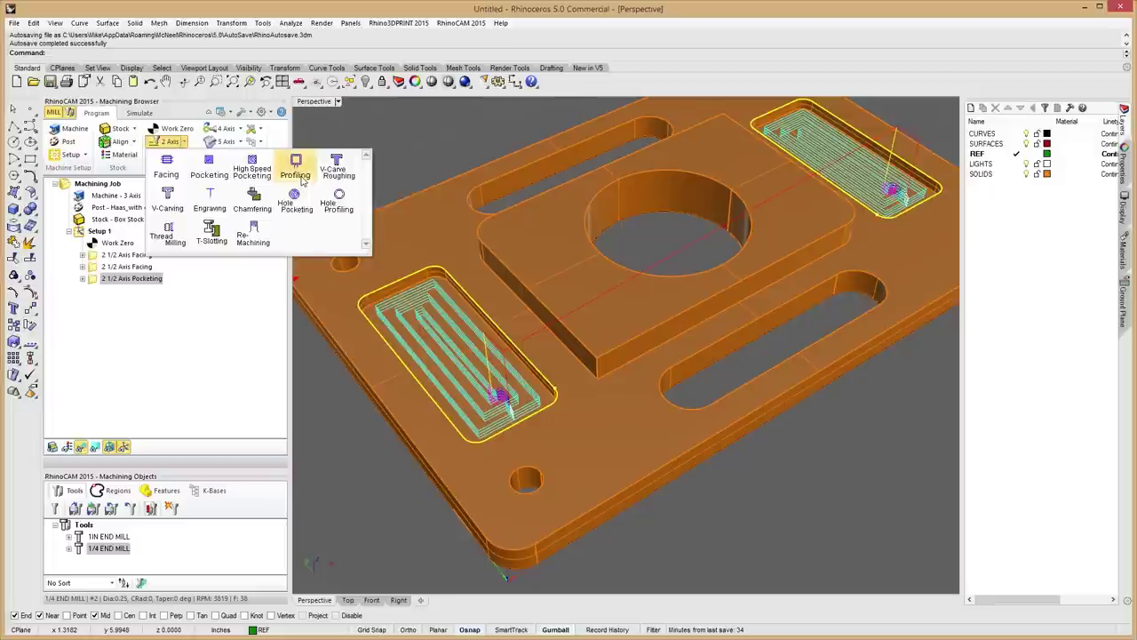
left_click(297, 169)
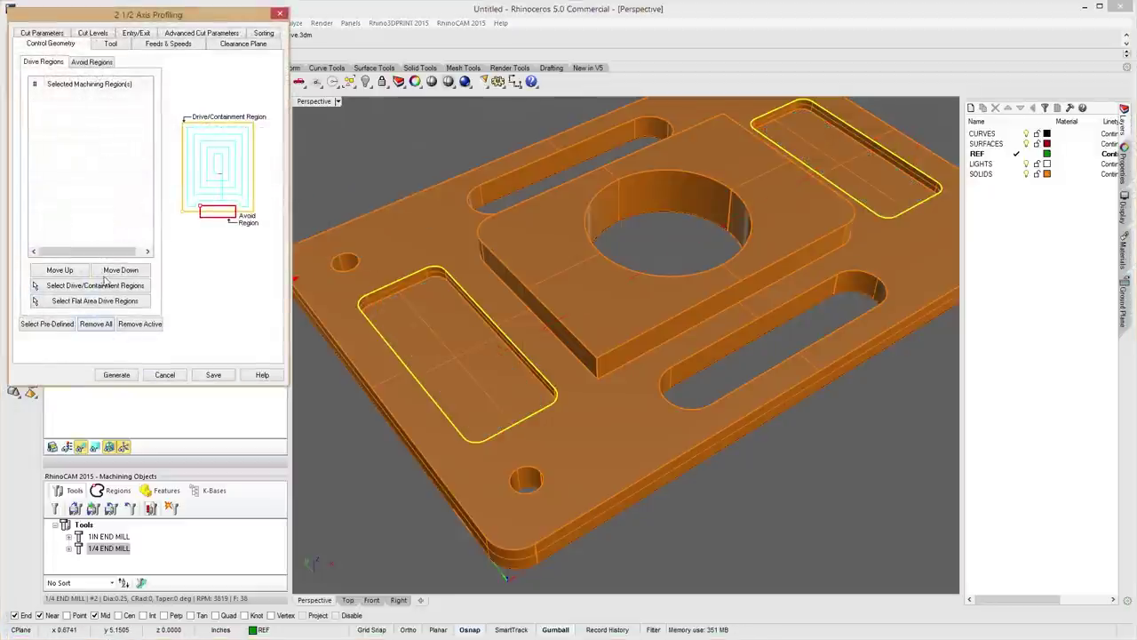
left_click(96, 323)
key("Escape")
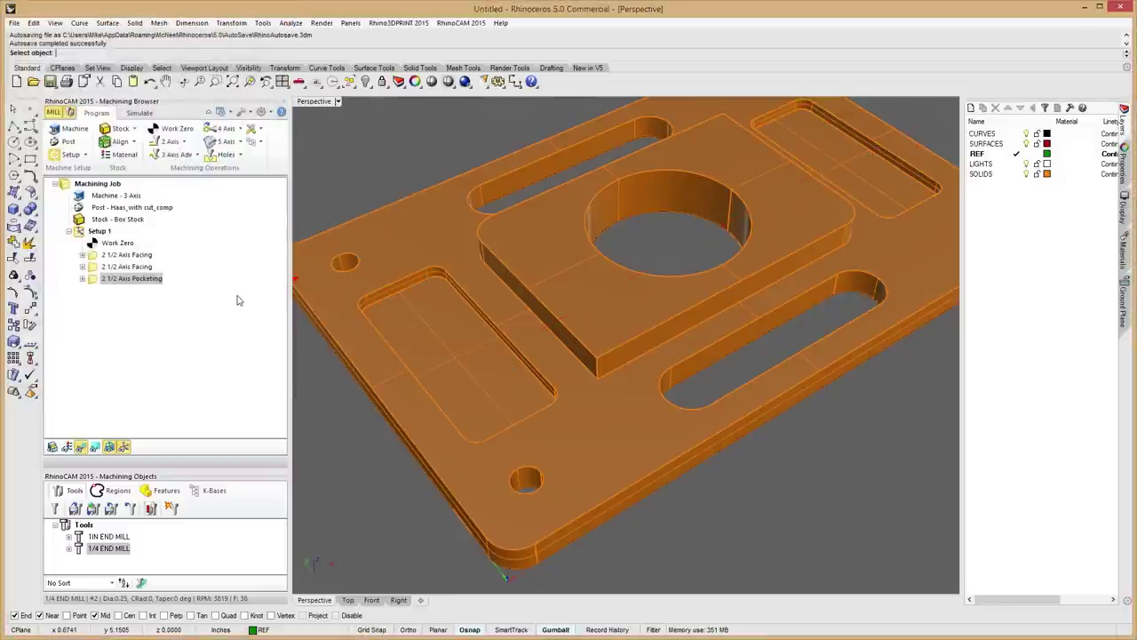
left_click(393, 286)
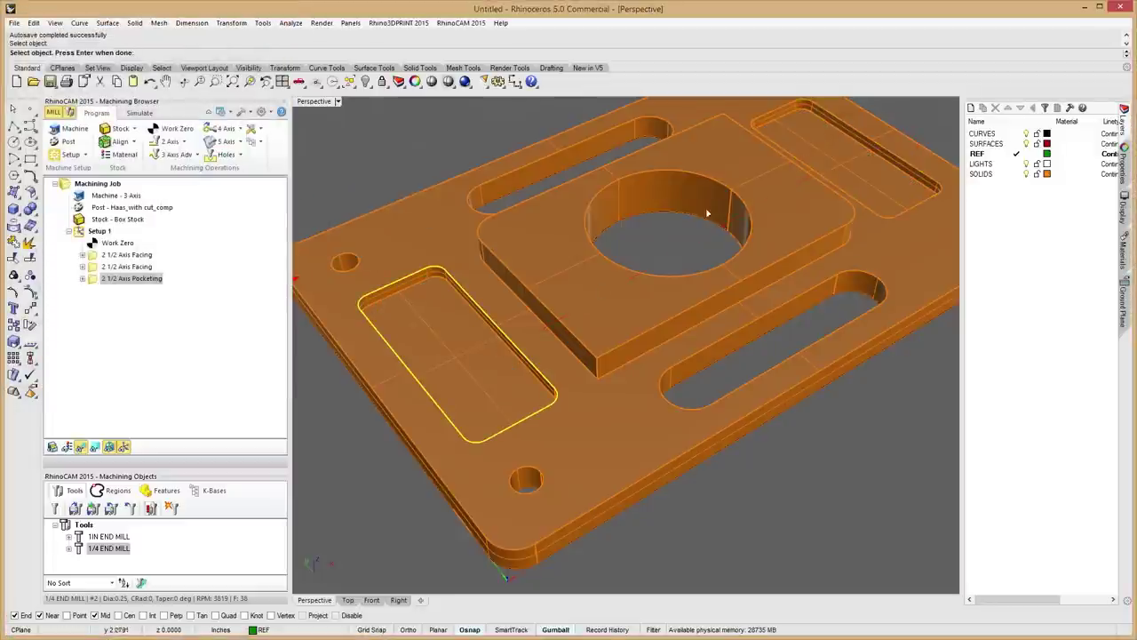
left_click(776, 111)
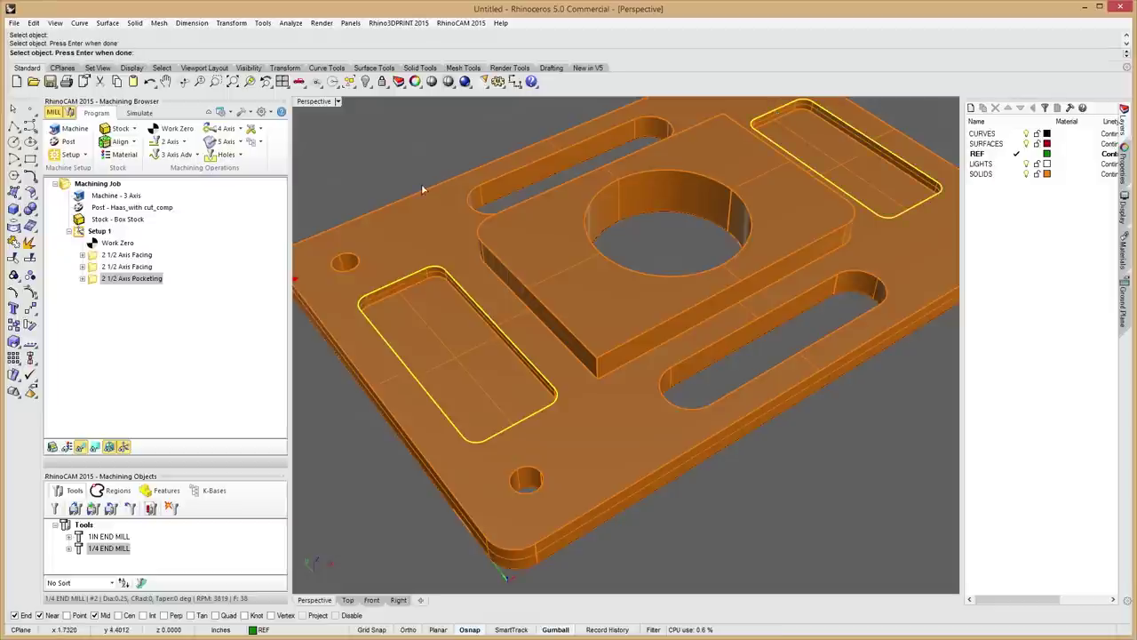
key("Return")
Review the profiling tool, feeds and clearance plane, and set closed curves to be cut on the Inside.
left_click(107, 45)
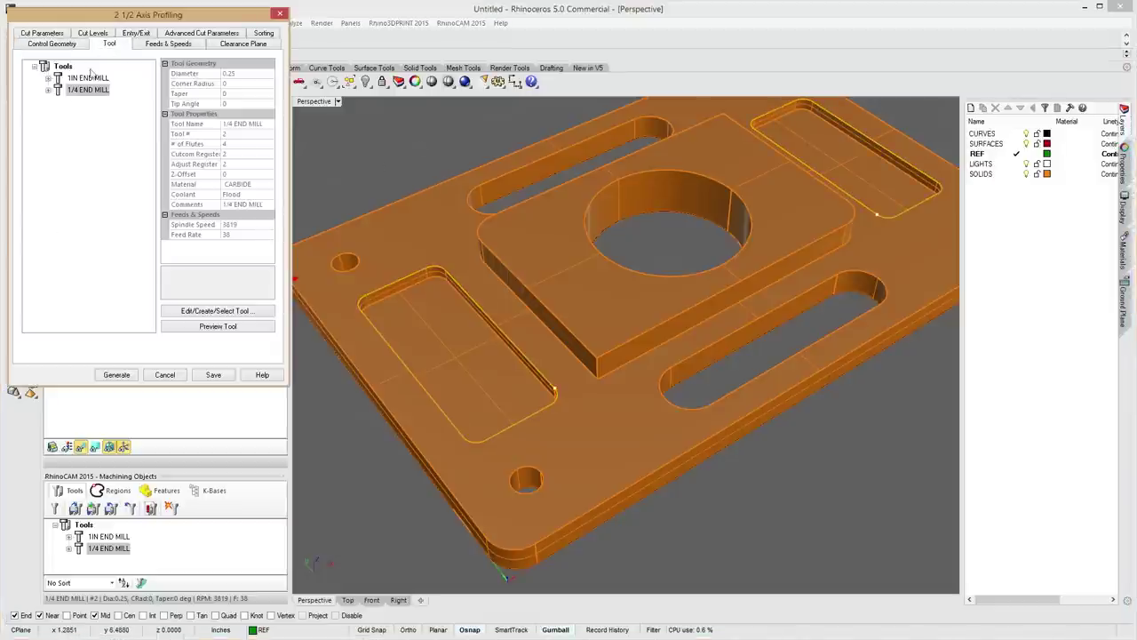
left_click(173, 45)
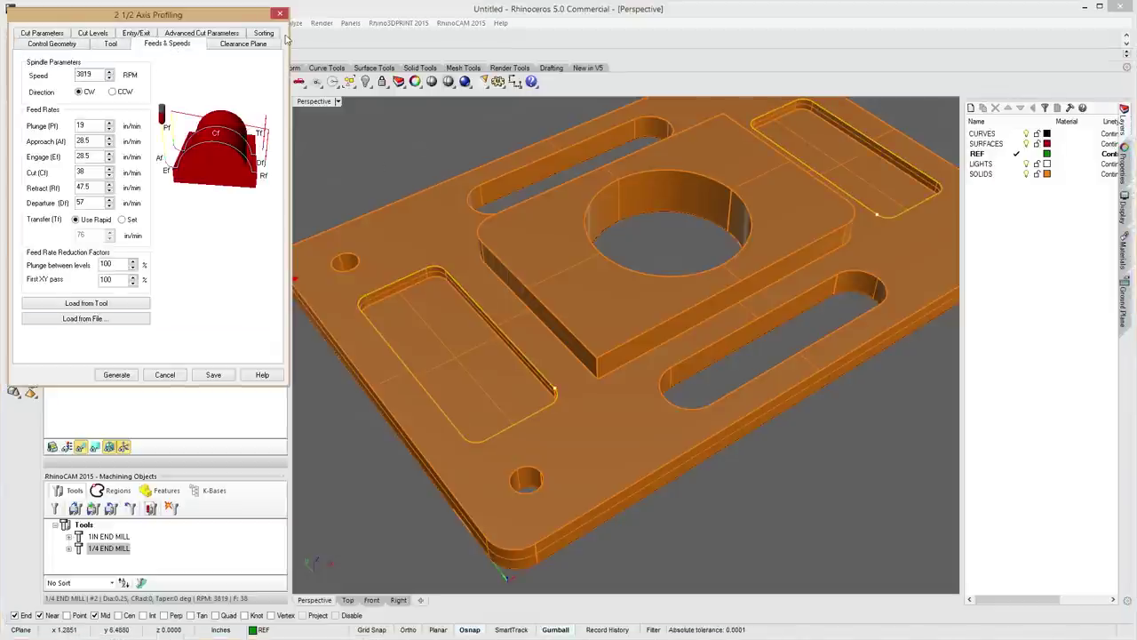
left_click(247, 44)
left_click(39, 36)
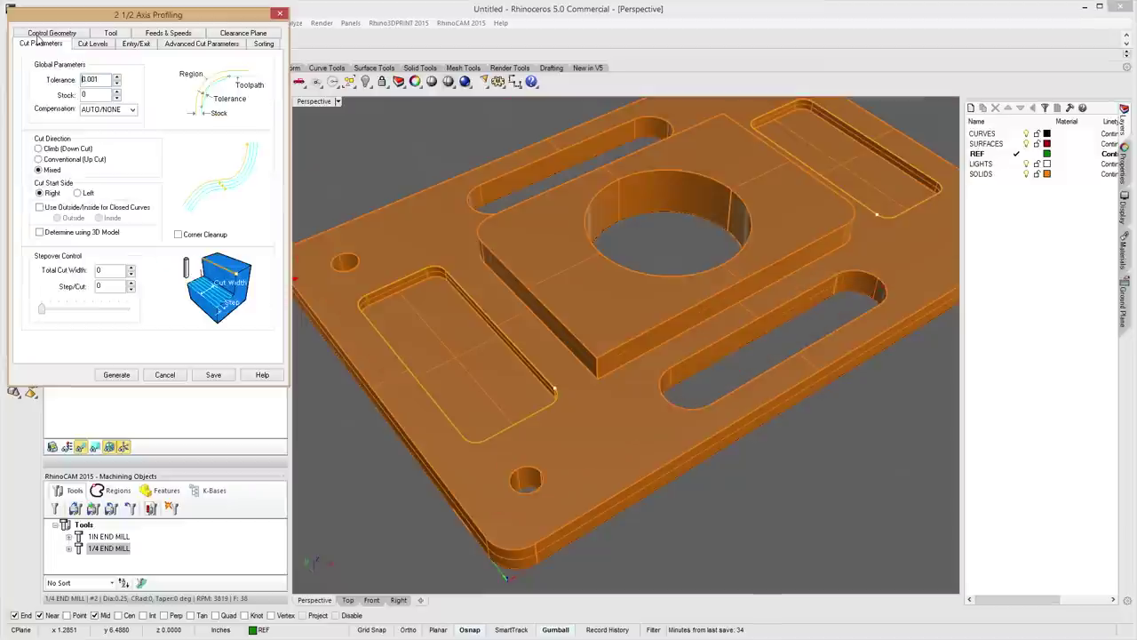
left_click(39, 209)
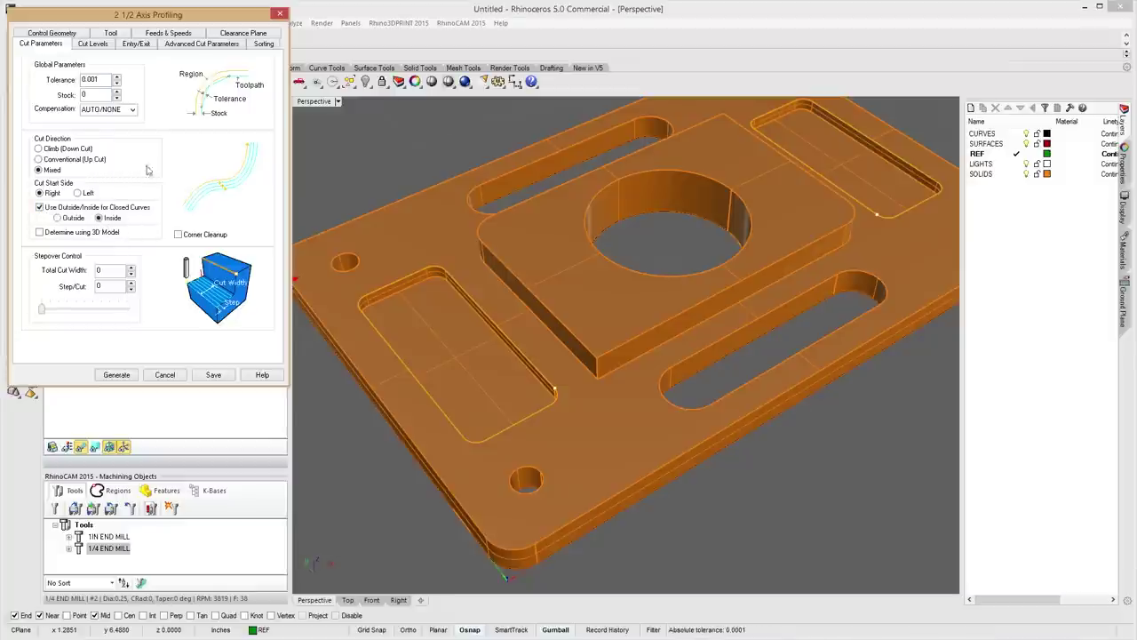
Set the profiling total cut depth and review the 2D entry and exit motions.
left_click(93, 45)
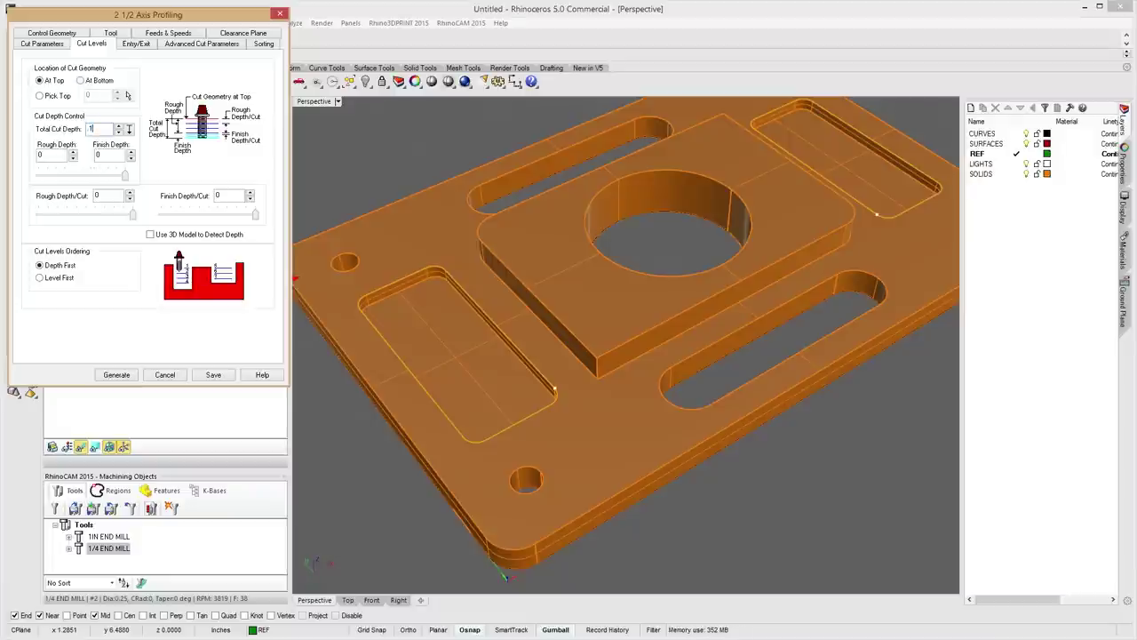
key("Tab")
left_click(137, 44)
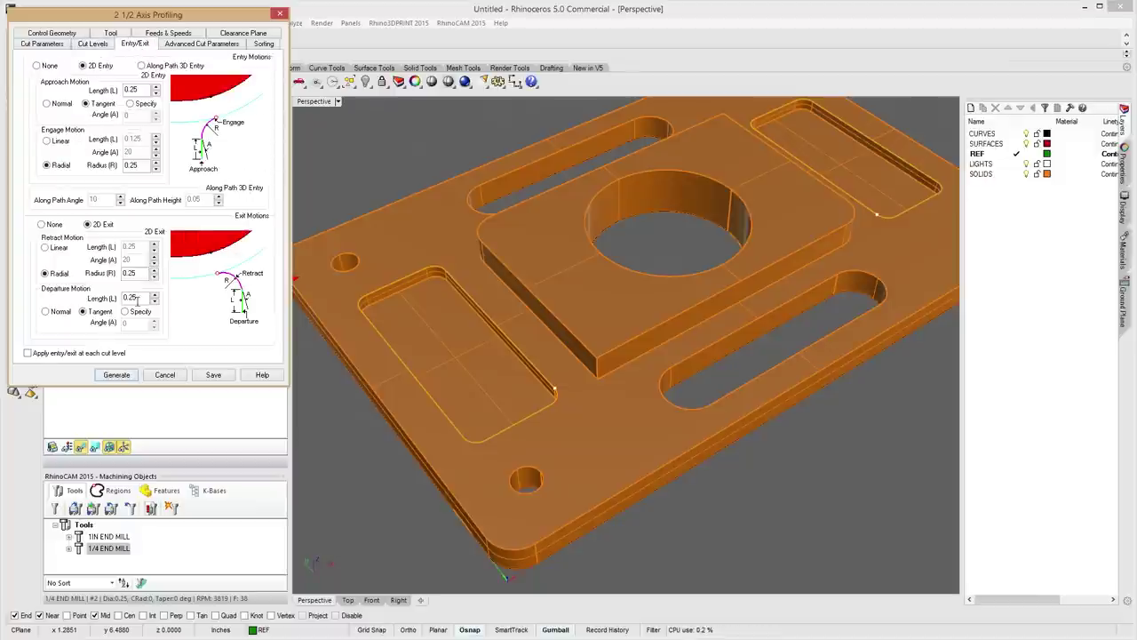
Enable profiling arc fitting with a 0.002 tolerance and generate the toolpath.
left_click(201, 43)
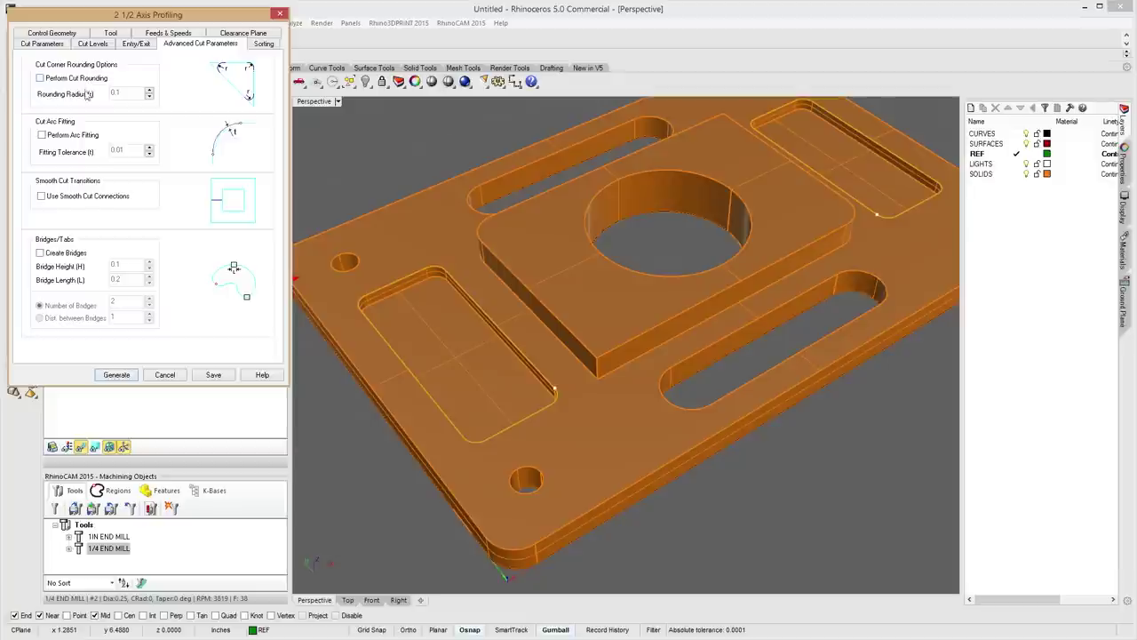
left_click(85, 137)
left_click_drag(125, 150, 80, 152)
key("Delete")
key("Tab")
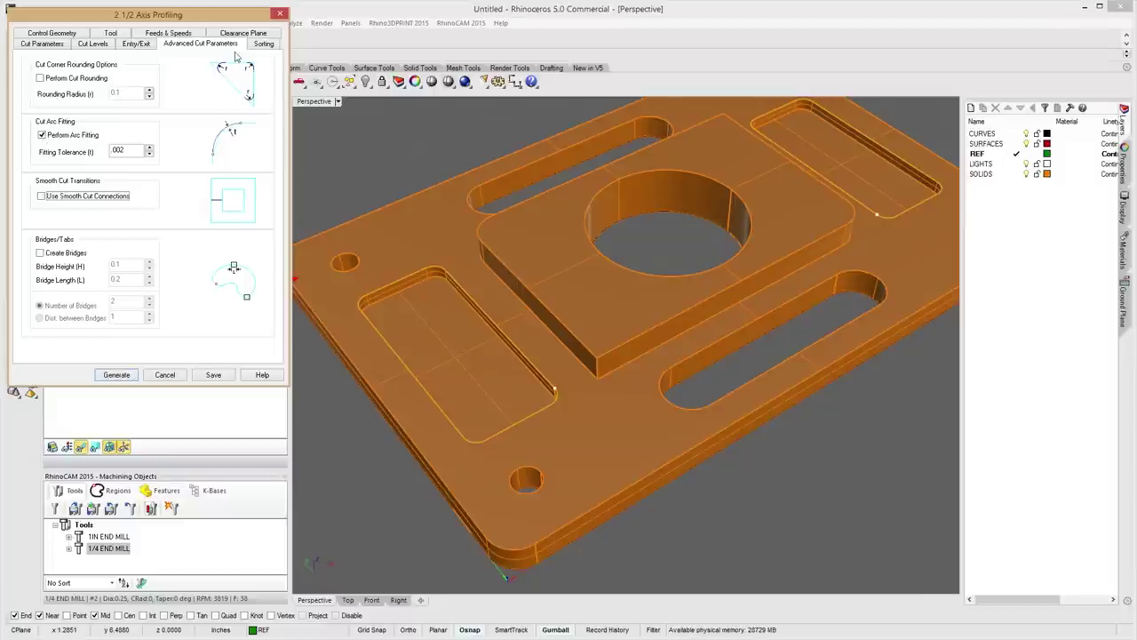
left_click(116, 375)
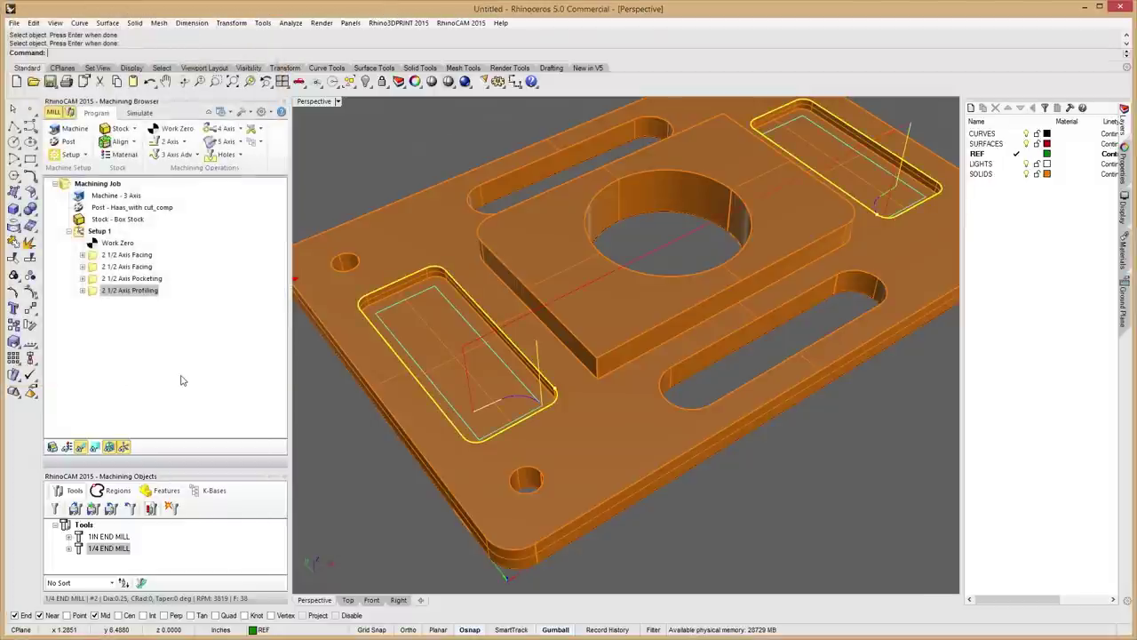
Examine the profiling toolpath's approach line and radial engage arc near the recess corner.
right_click_drag(494, 438, 658, 430)
scroll(741, 465, "up", 5)
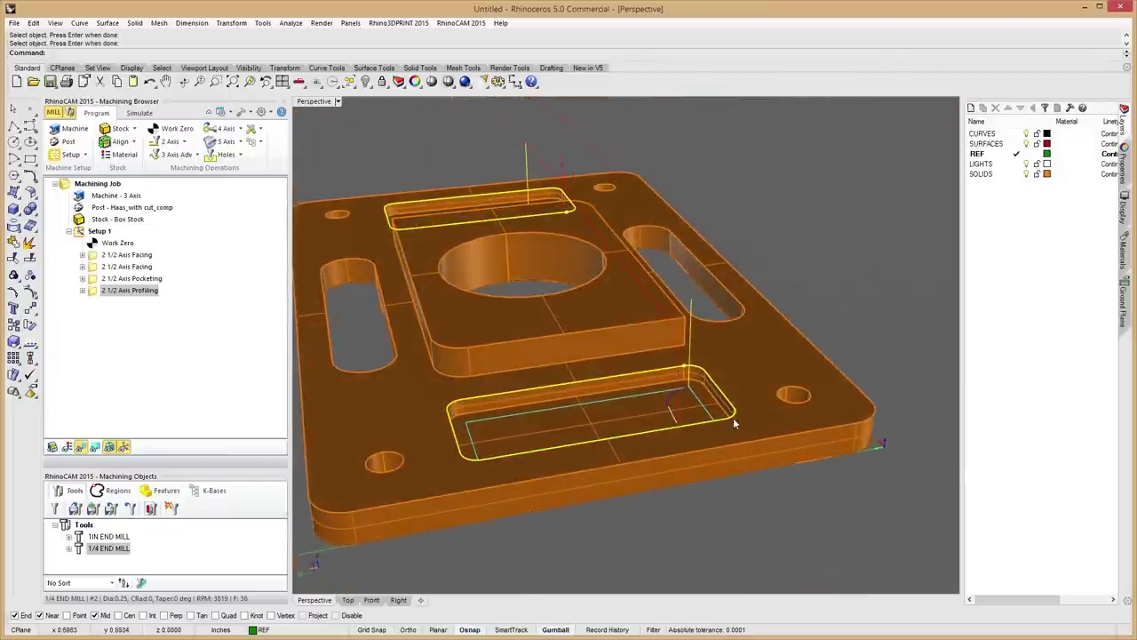
scroll(735, 479, "down", 5)
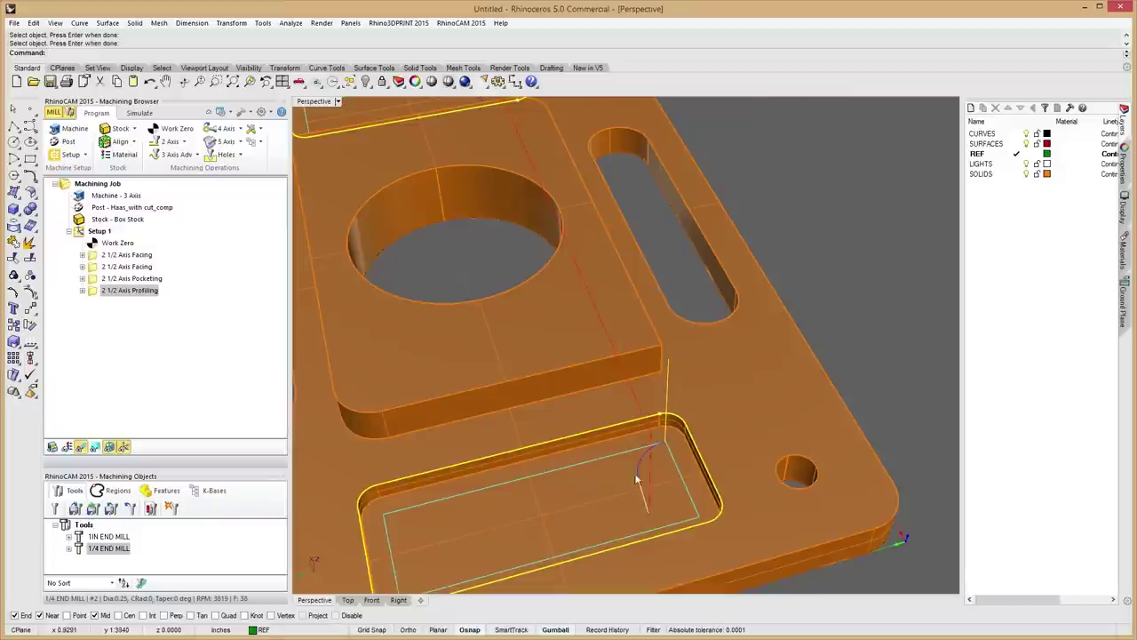
right_click_drag(899, 538, 652, 499)
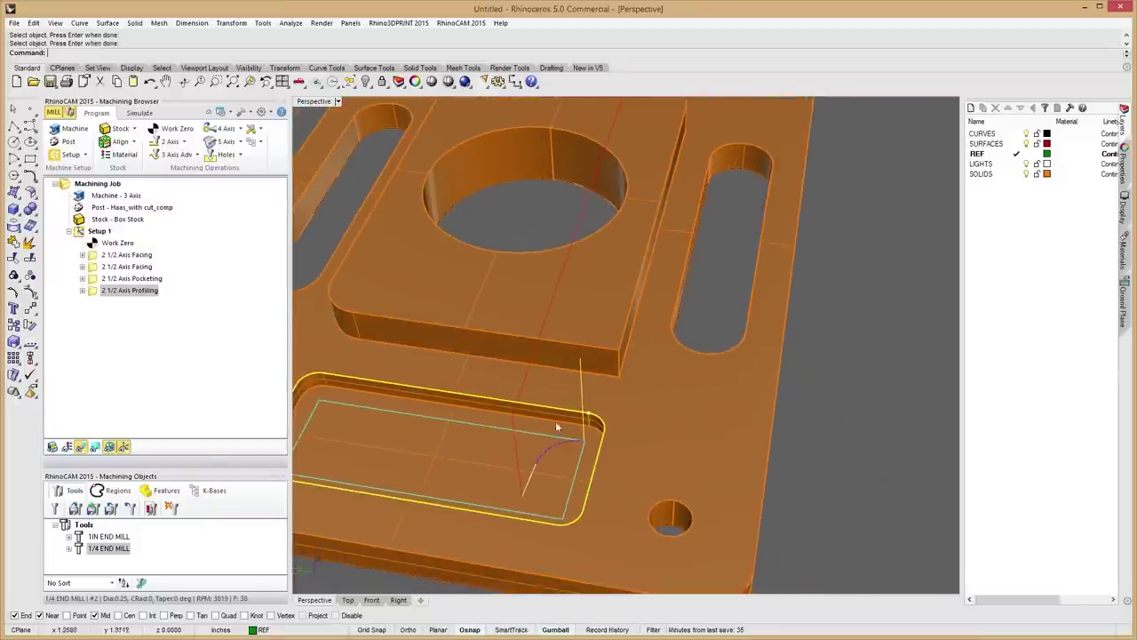
Examine the 2 1/2 Axis Profiling toolpath's entry and exit moves in the two rectangular pockets.
scroll(582, 421, "up", 2)
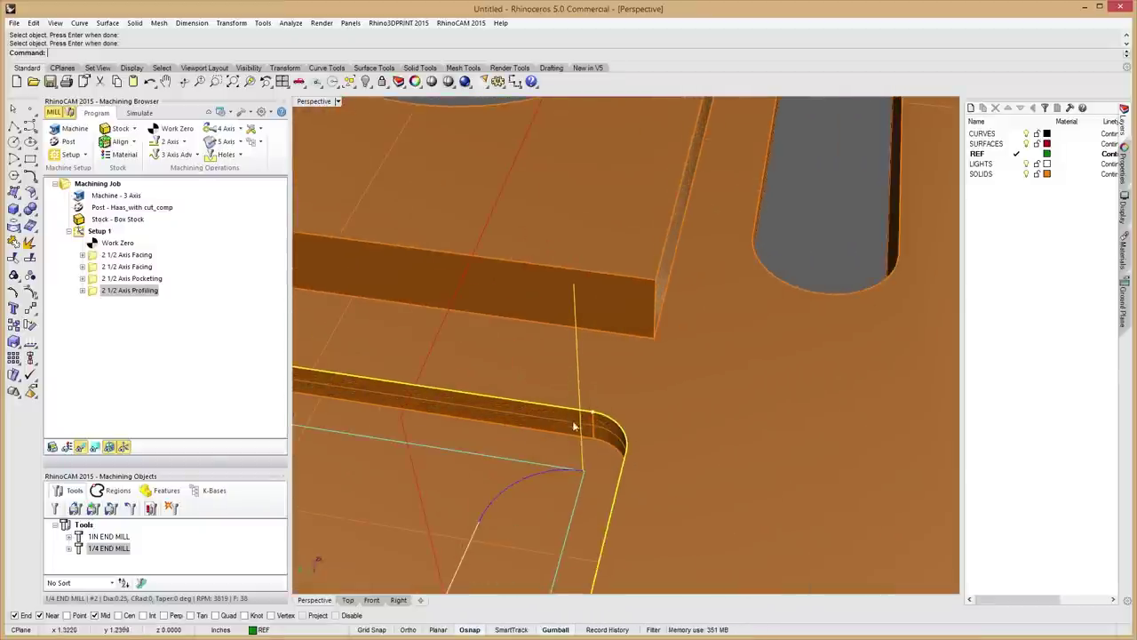
scroll(579, 450, "down", 5)
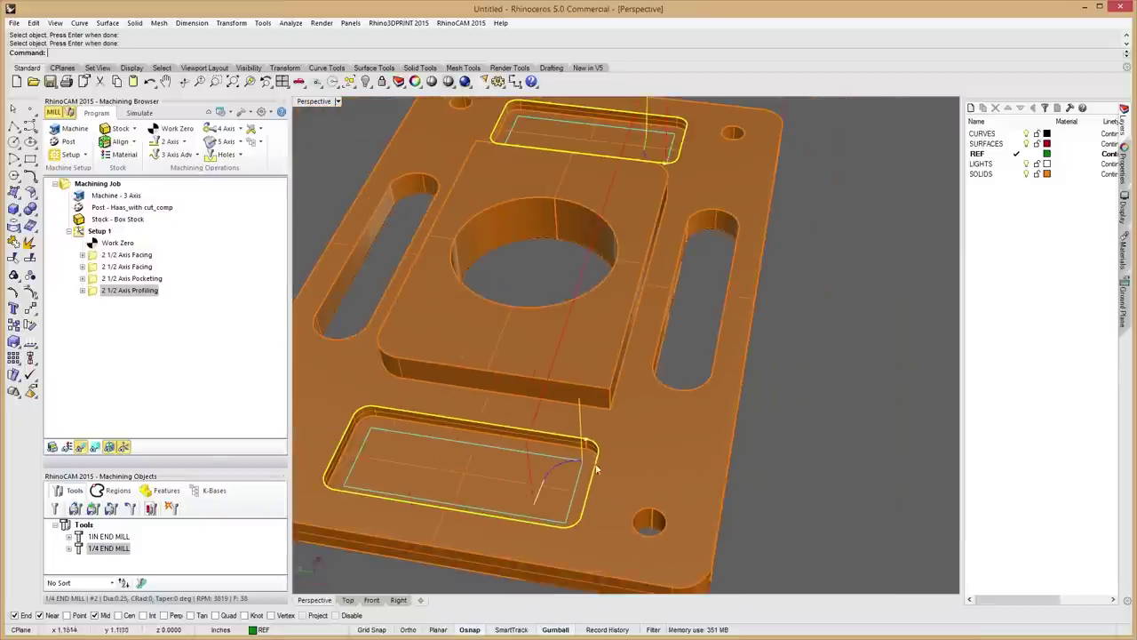
right_click_drag(586, 461, 573, 461)
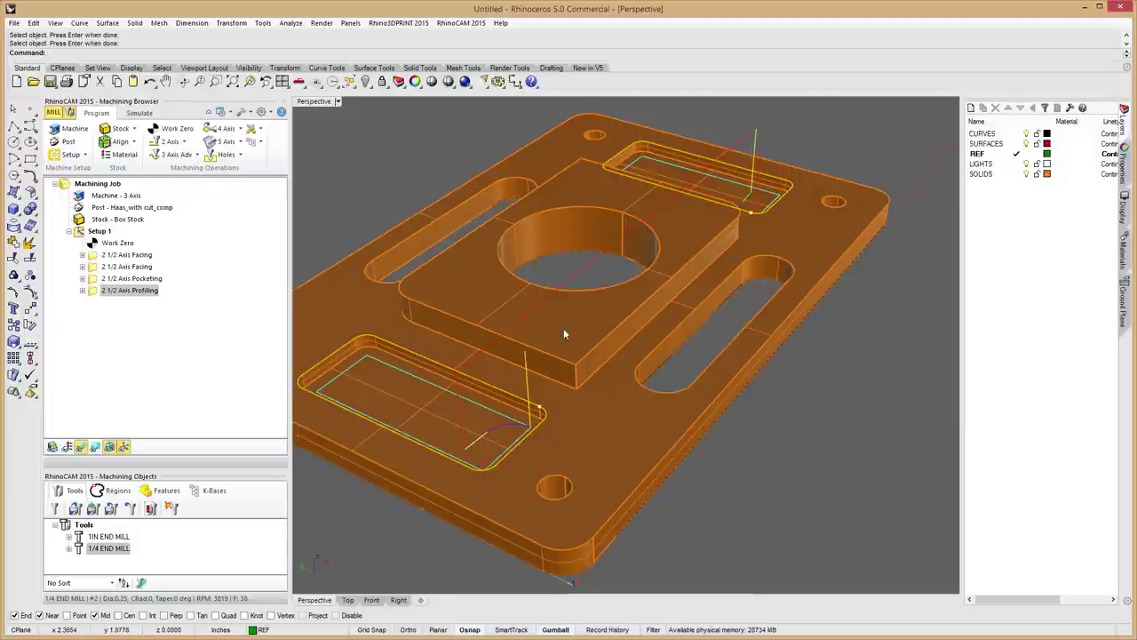
right_click_drag(563, 334, 478, 355)
left_click(404, 274)
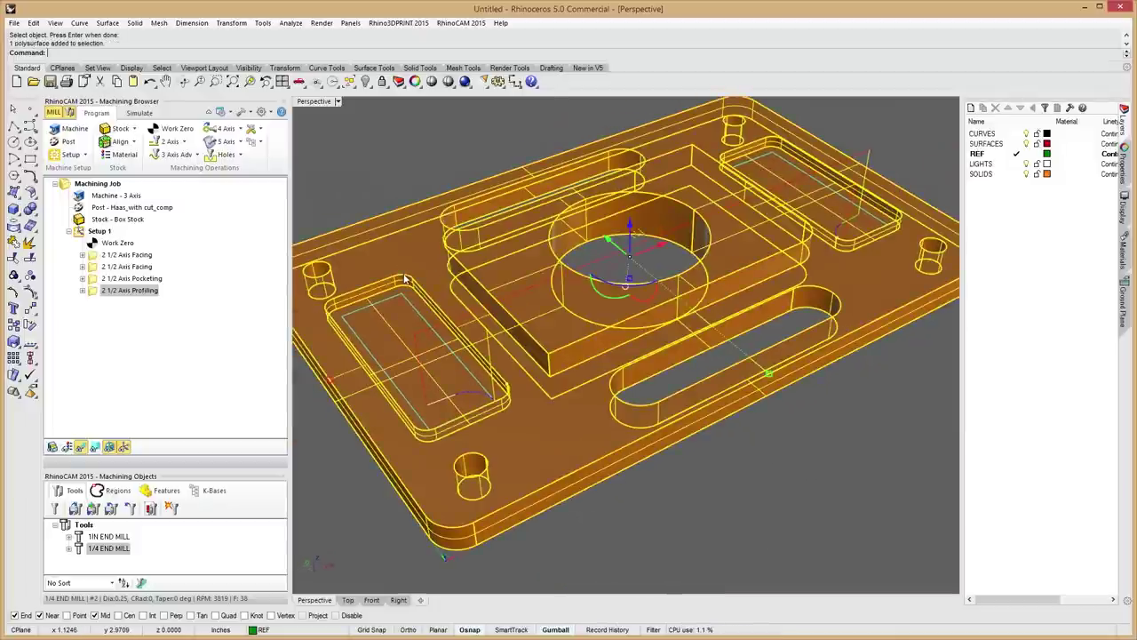
key("Return")
left_click(92, 293)
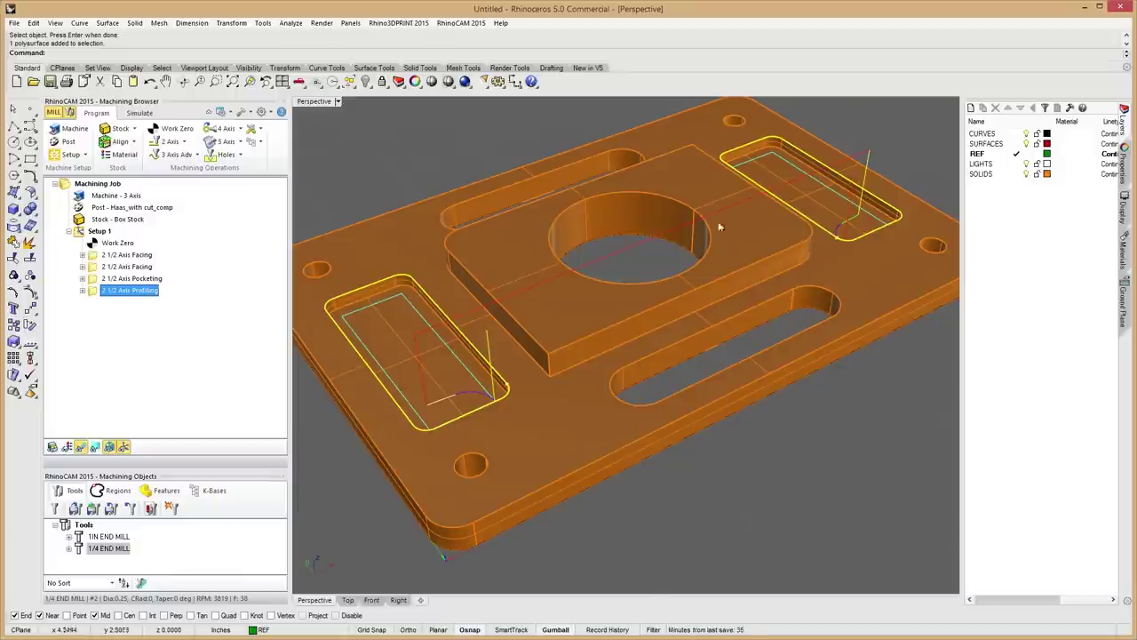
left_click(77, 54)
type("CrvSeam")
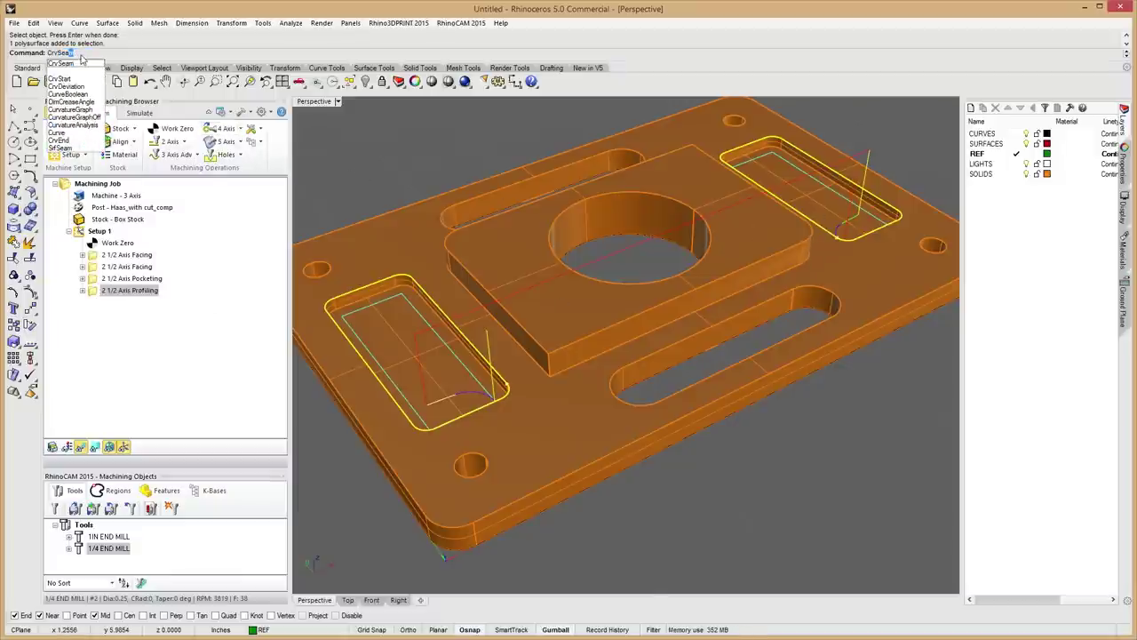
key("Return")
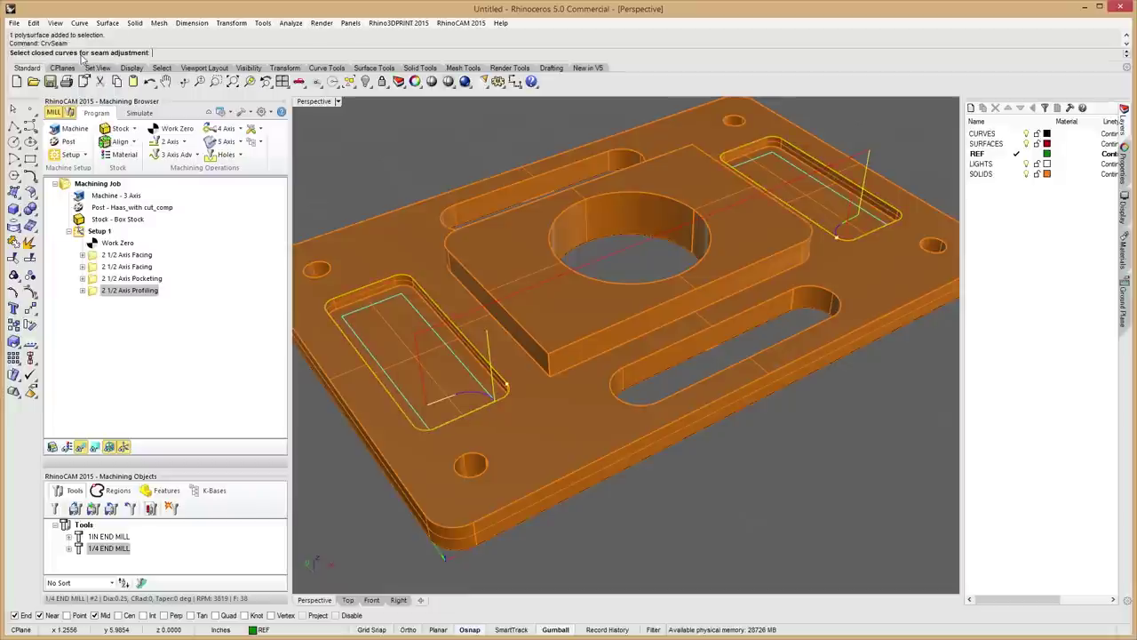
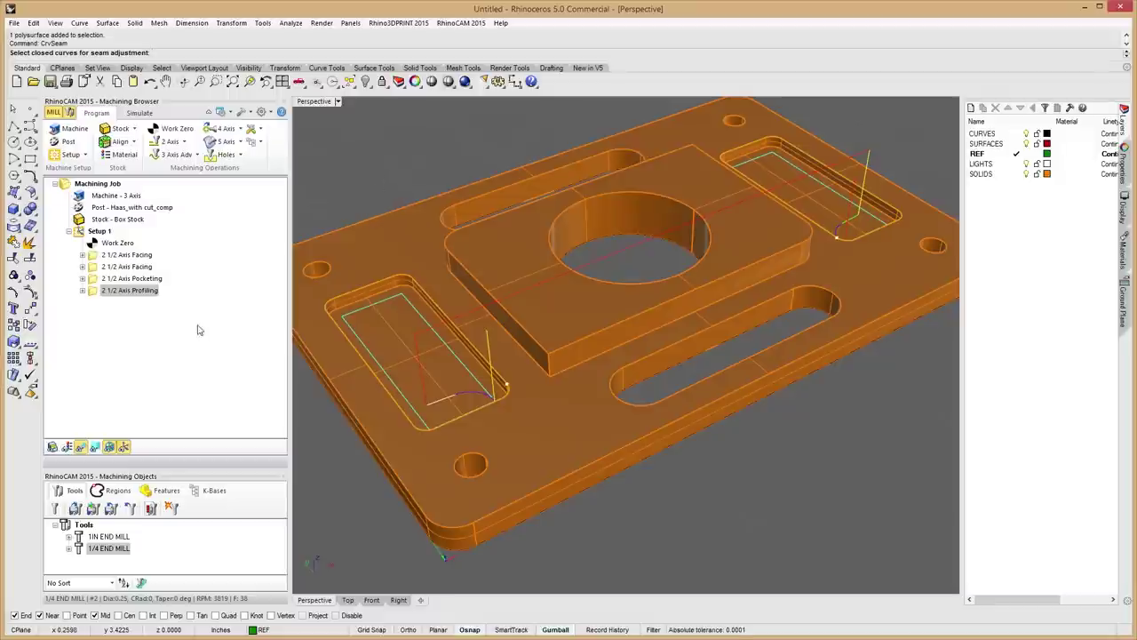
right_click_drag(622, 517, 551, 511)
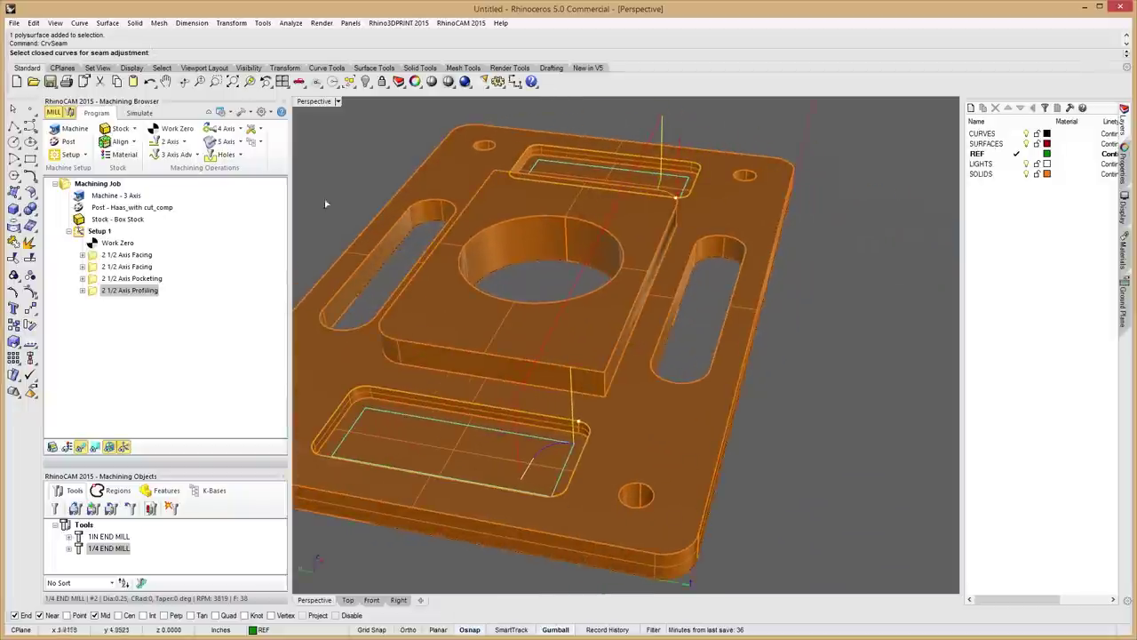
key("Escape")
Duplicate the upper edges of both rectangular pockets as curves with DupEdge and deselect the results.
type("DupEdge")
key("Return")
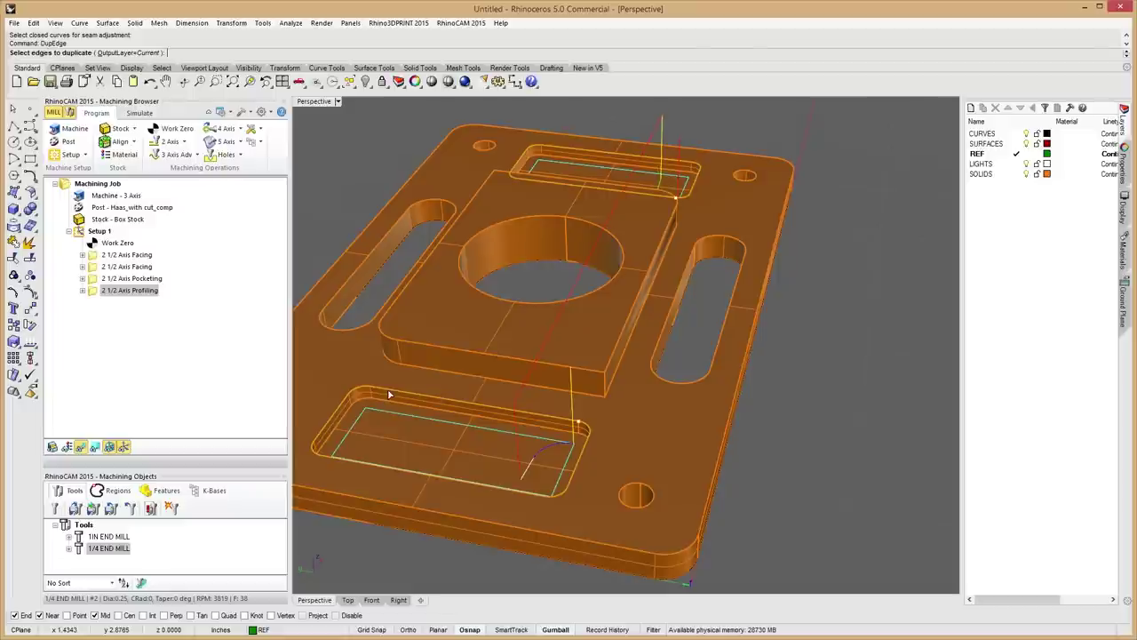
left_click(424, 391)
left_click(564, 153)
key("Return")
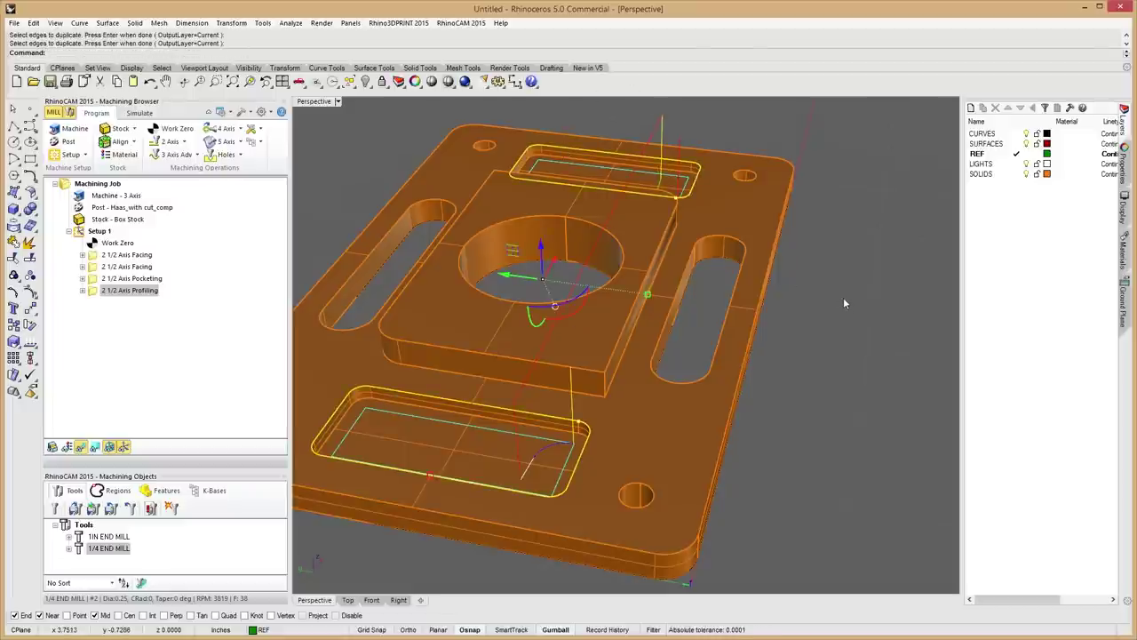
right_click_drag(836, 303, 758, 438)
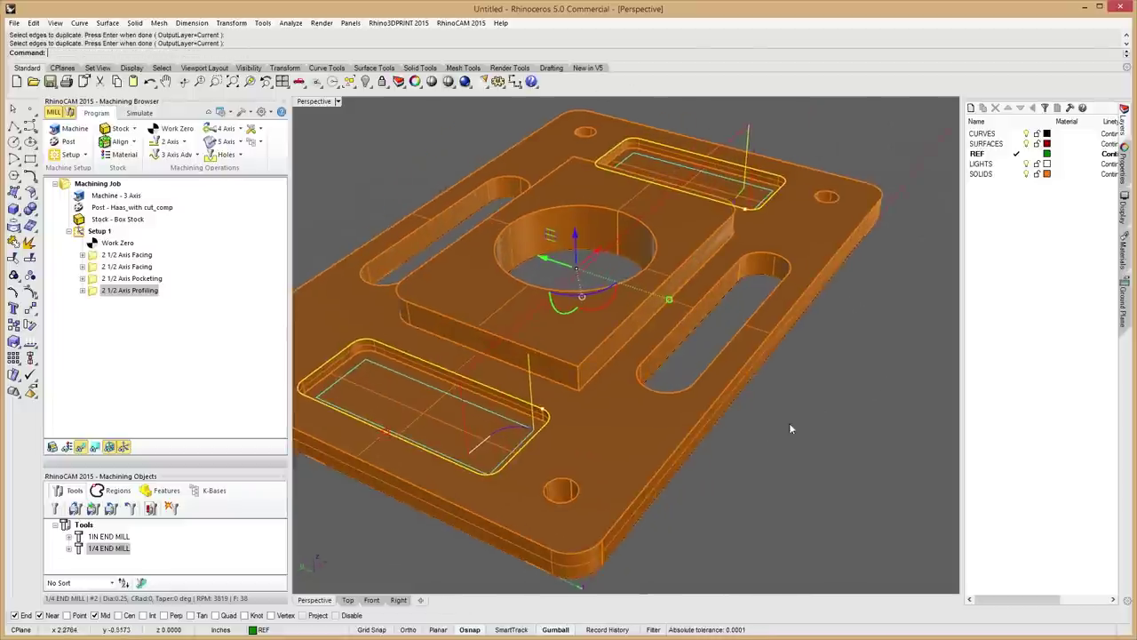
left_click(843, 416)
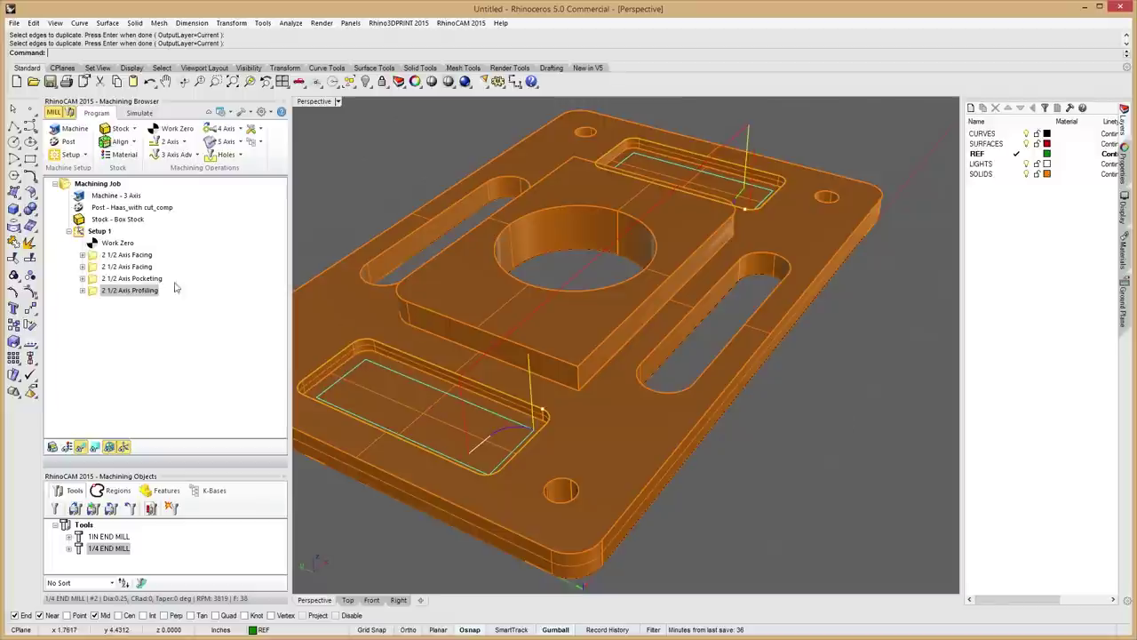
Replace all drive regions of the 2 1/2 Axis Profiling operation with the two duplicated pocket curves and generate the toolpath.
double_click(95, 293)
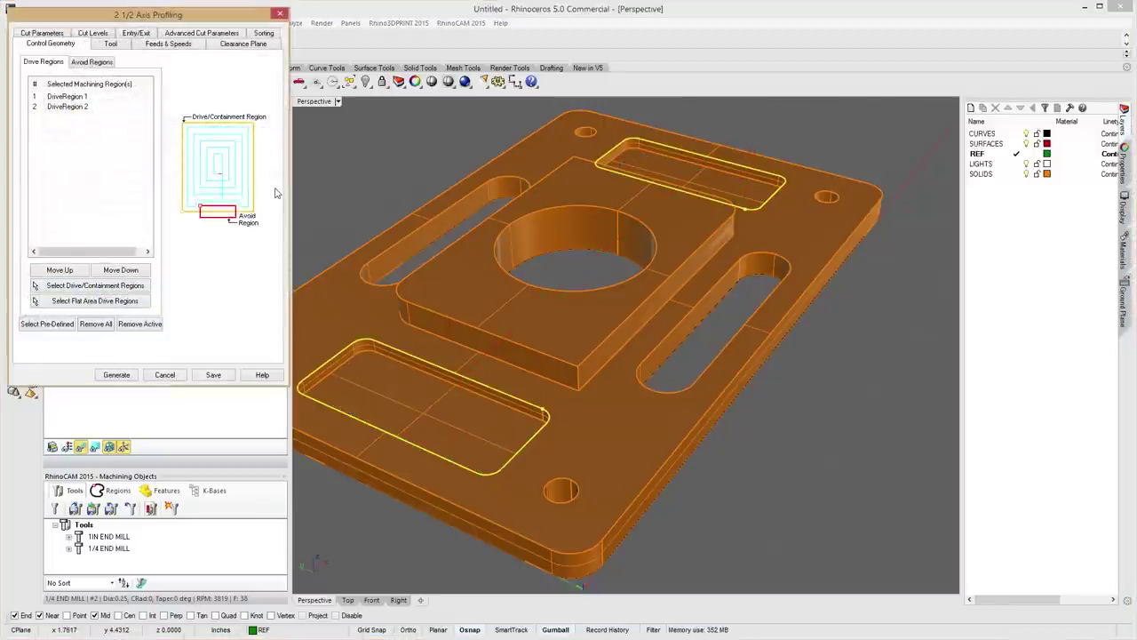
left_click(96, 323)
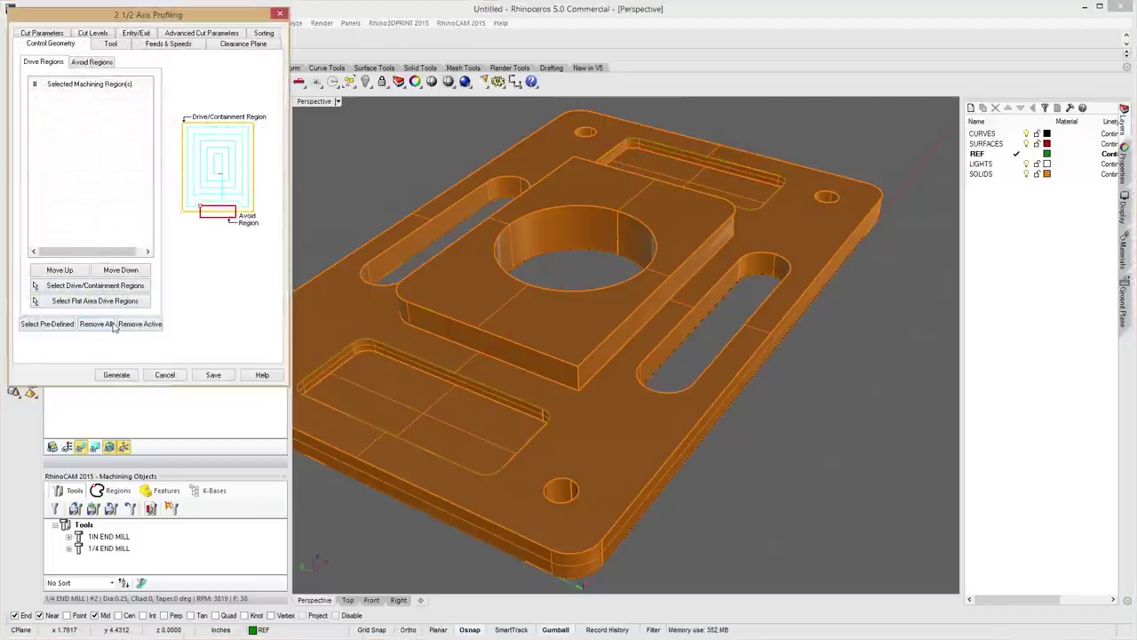
left_click(63, 286)
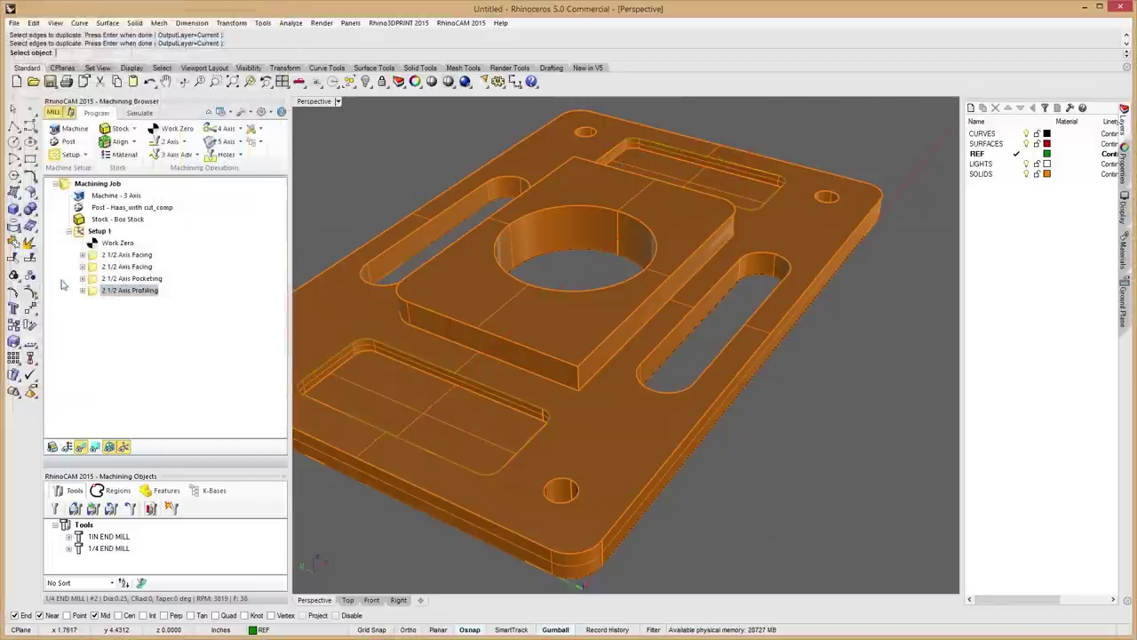
left_click(417, 362)
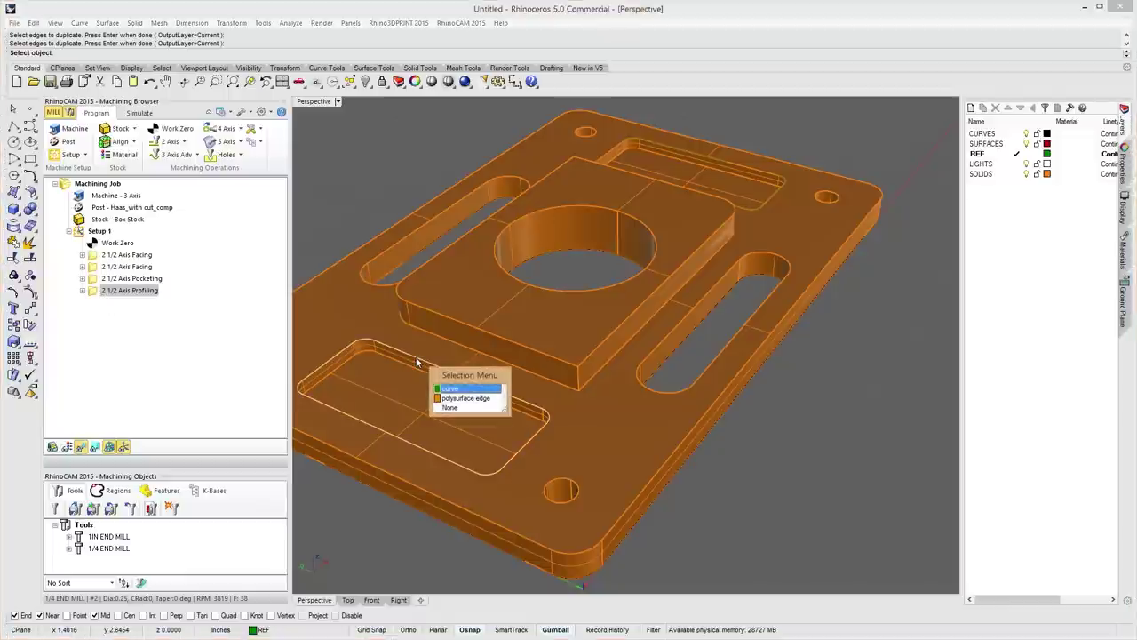
left_click(474, 389)
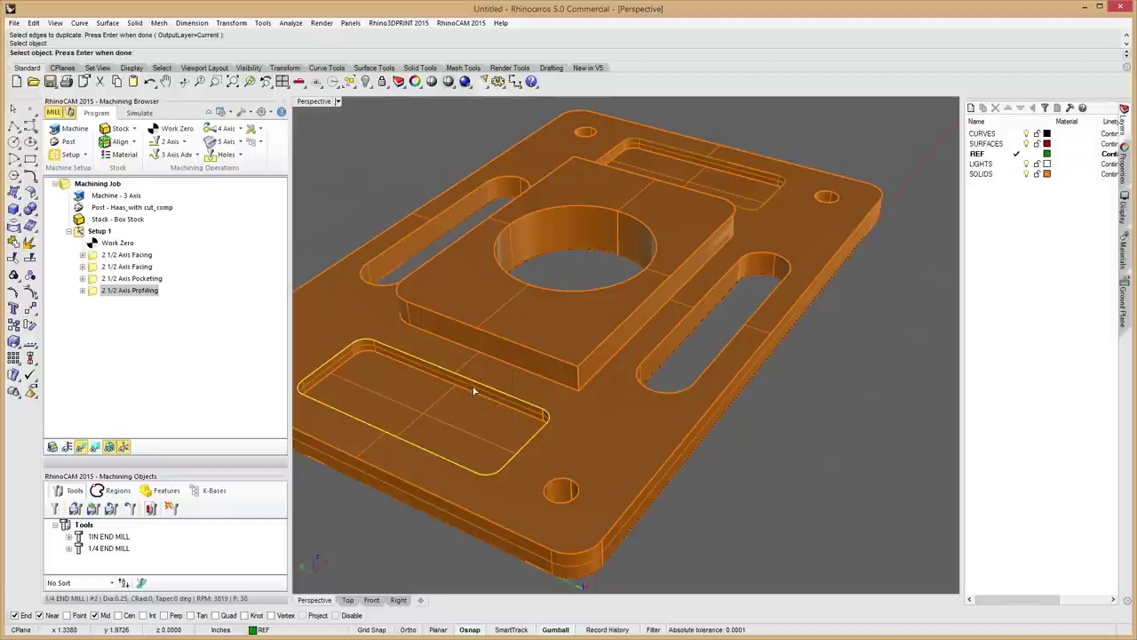
left_click(653, 143)
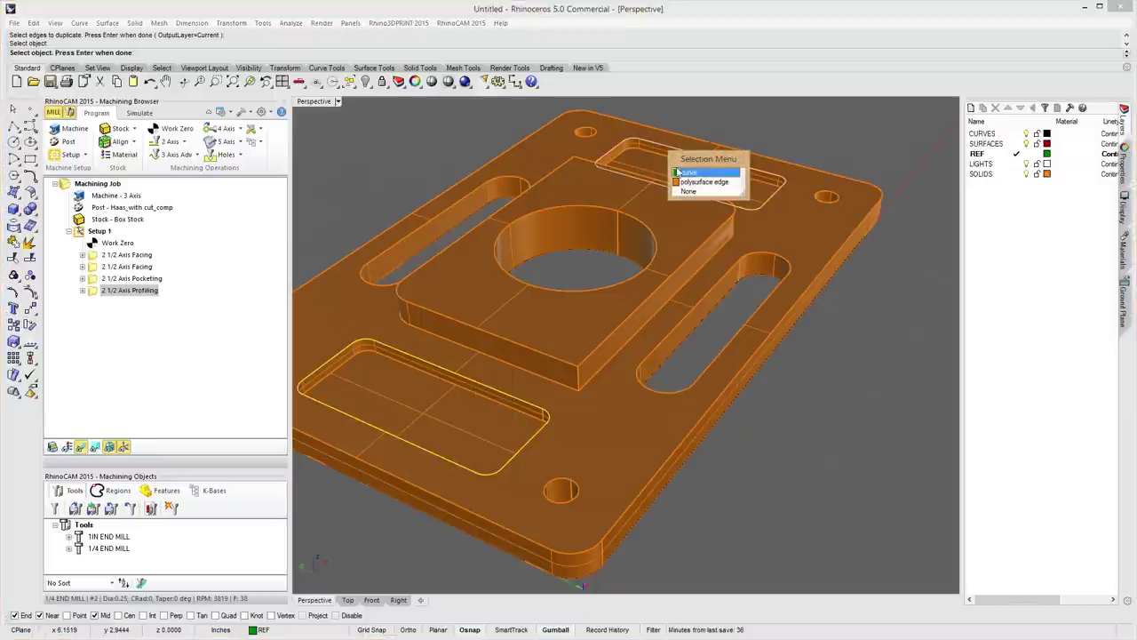
left_click(684, 172)
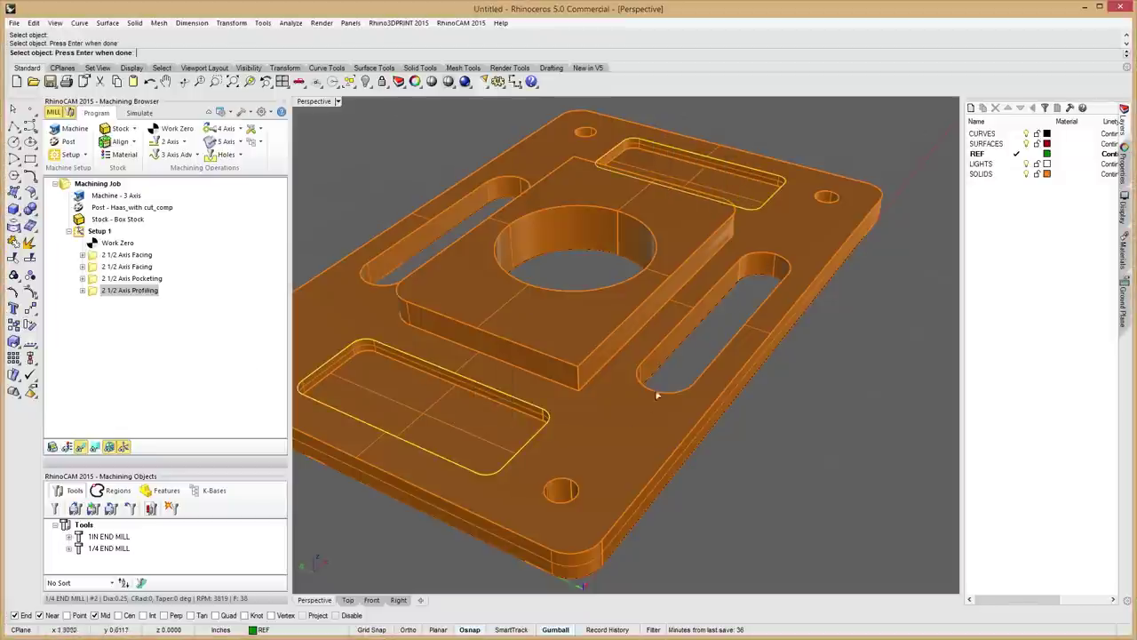
key("Return")
left_click(114, 513)
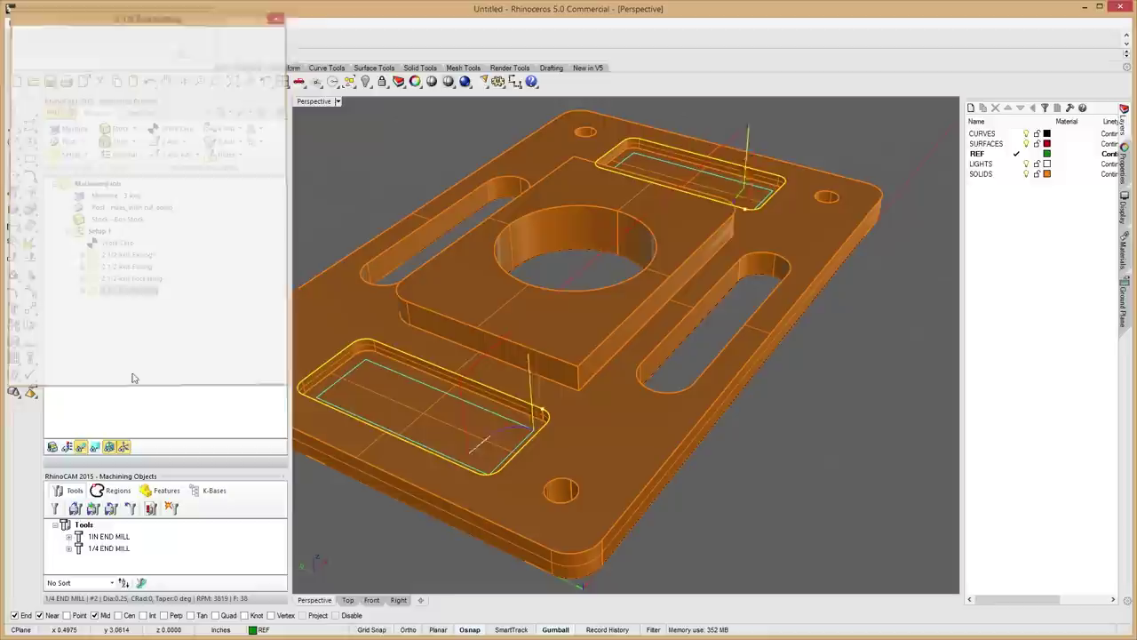
Use CrvSeam to move both pocket curves' seam points to the middle of their long sides facing the central boss.
right_click_drag(421, 441, 632, 417)
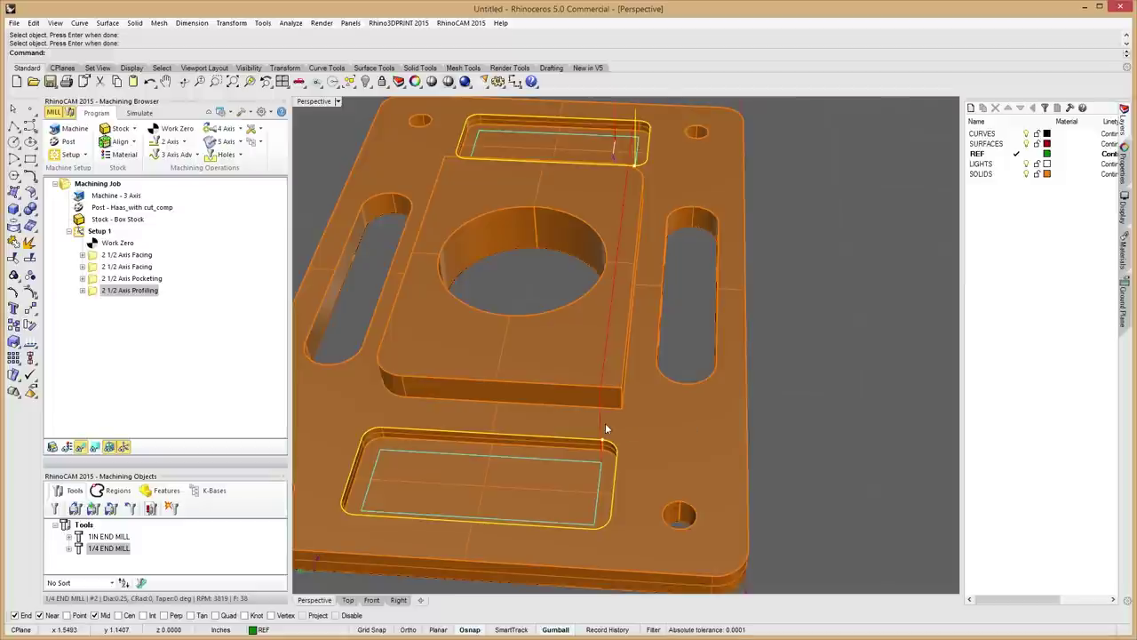
type("rv")
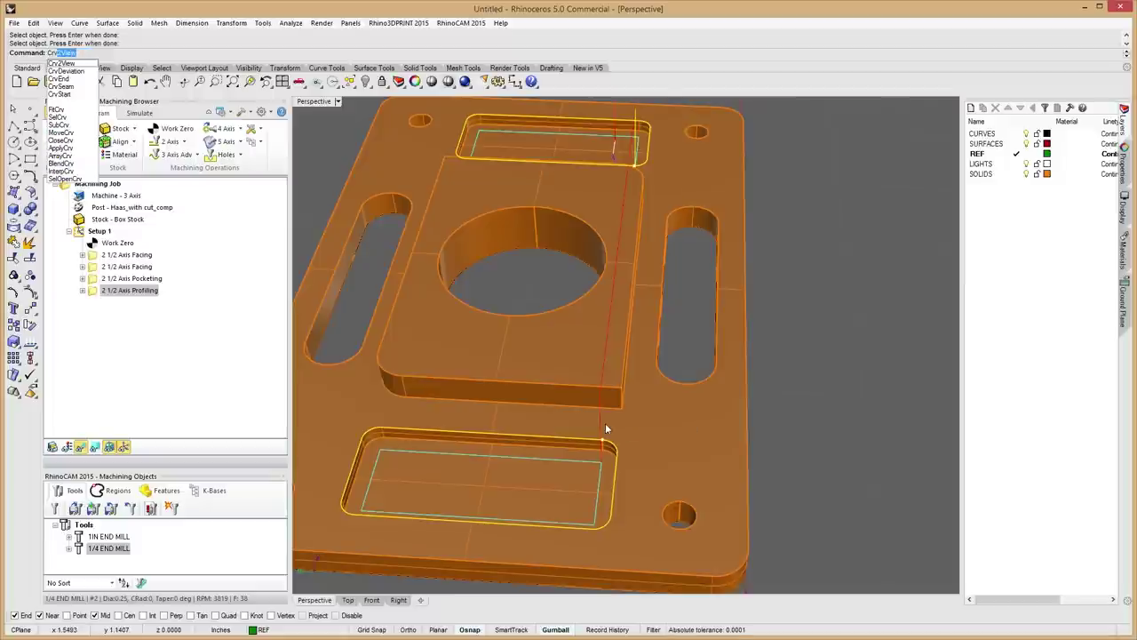
type("Seam")
key("Return")
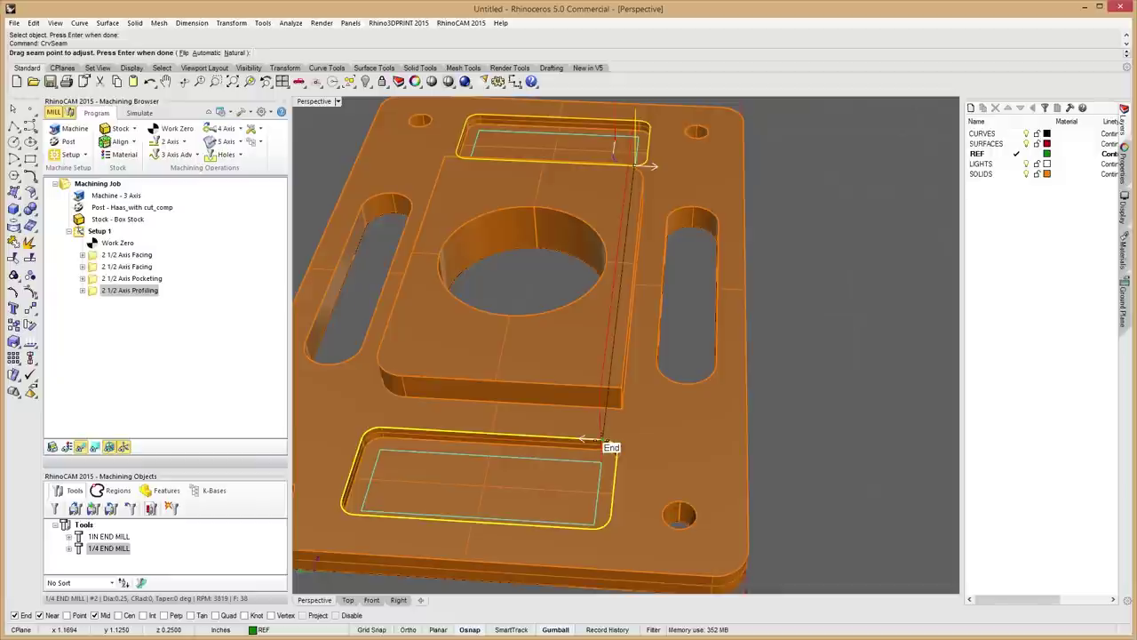
left_click_drag(604, 440, 491, 433)
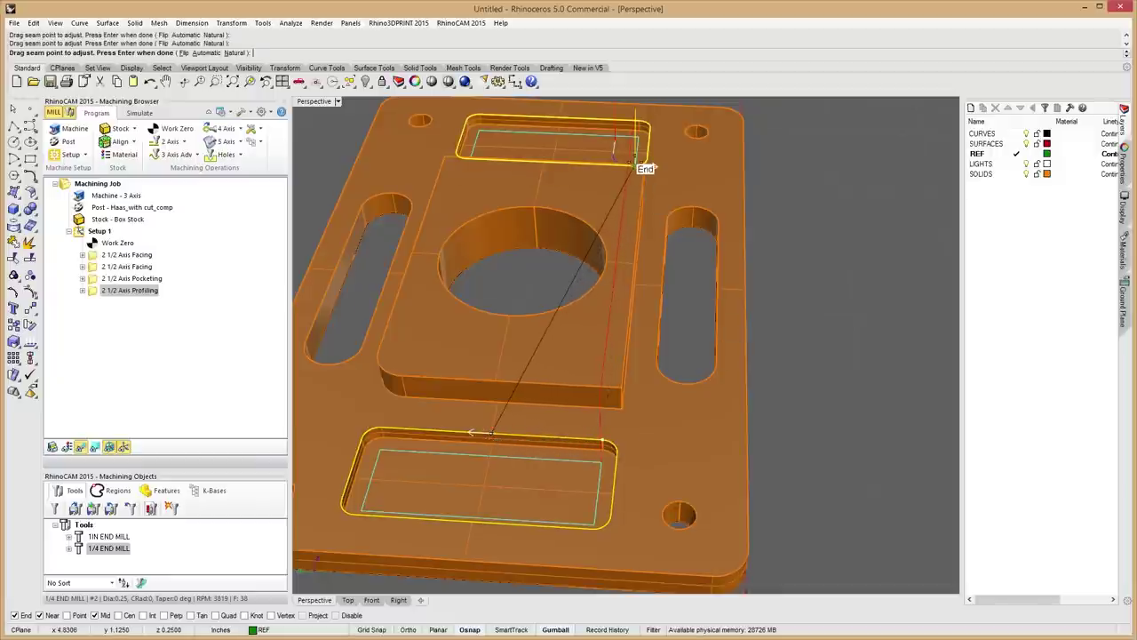
right_click_drag(675, 179, 715, 230)
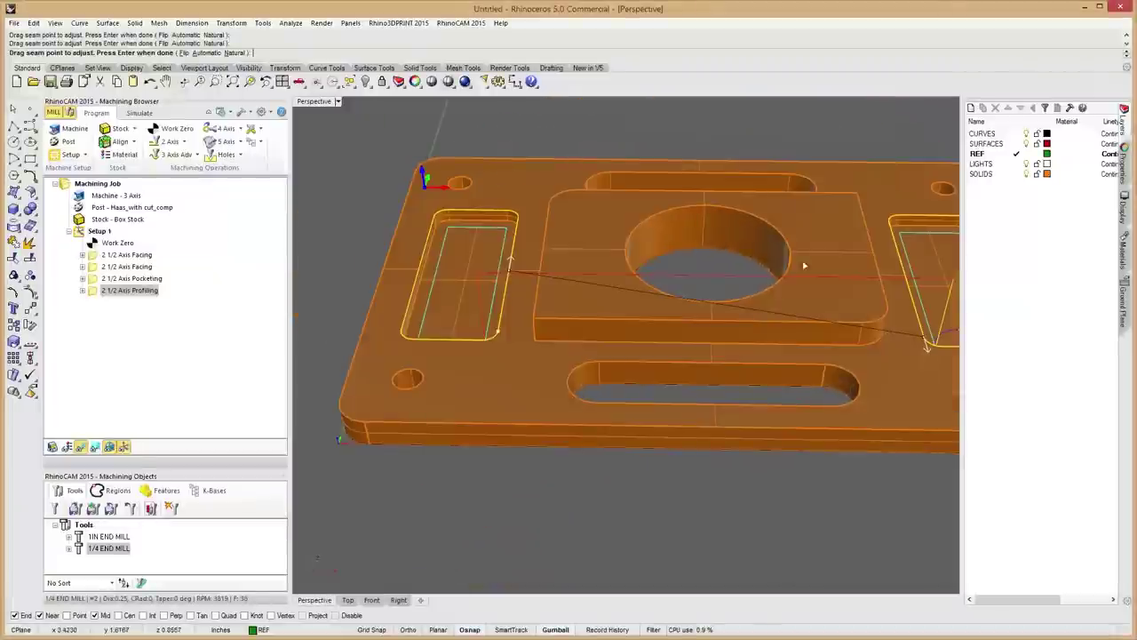
right_click_drag(890, 384, 655, 329)
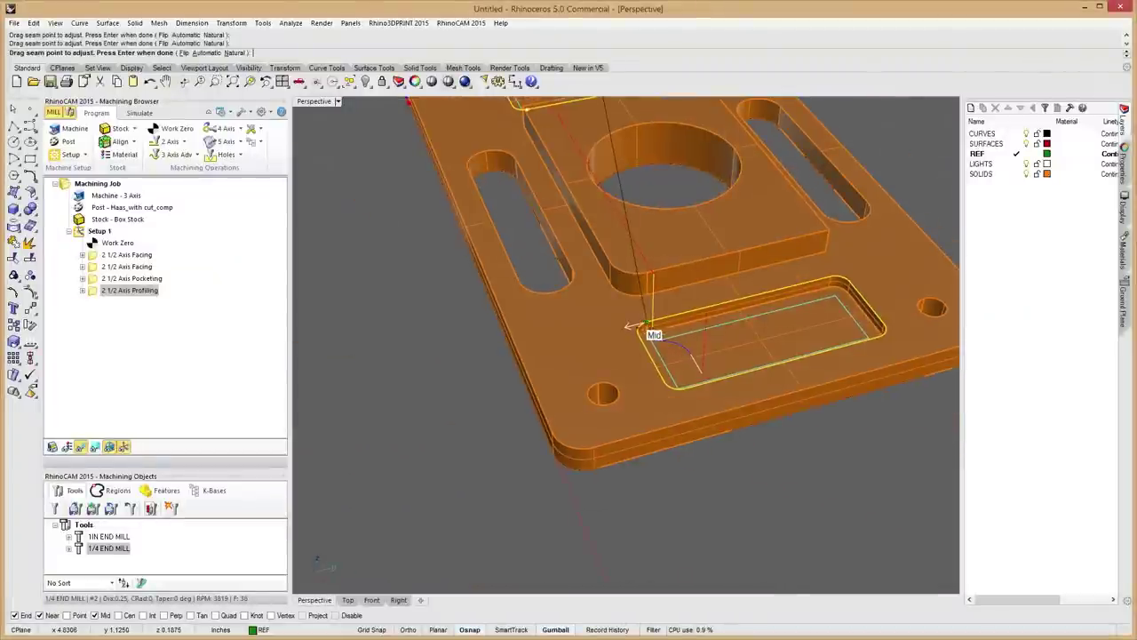
left_click_drag(633, 326, 740, 299)
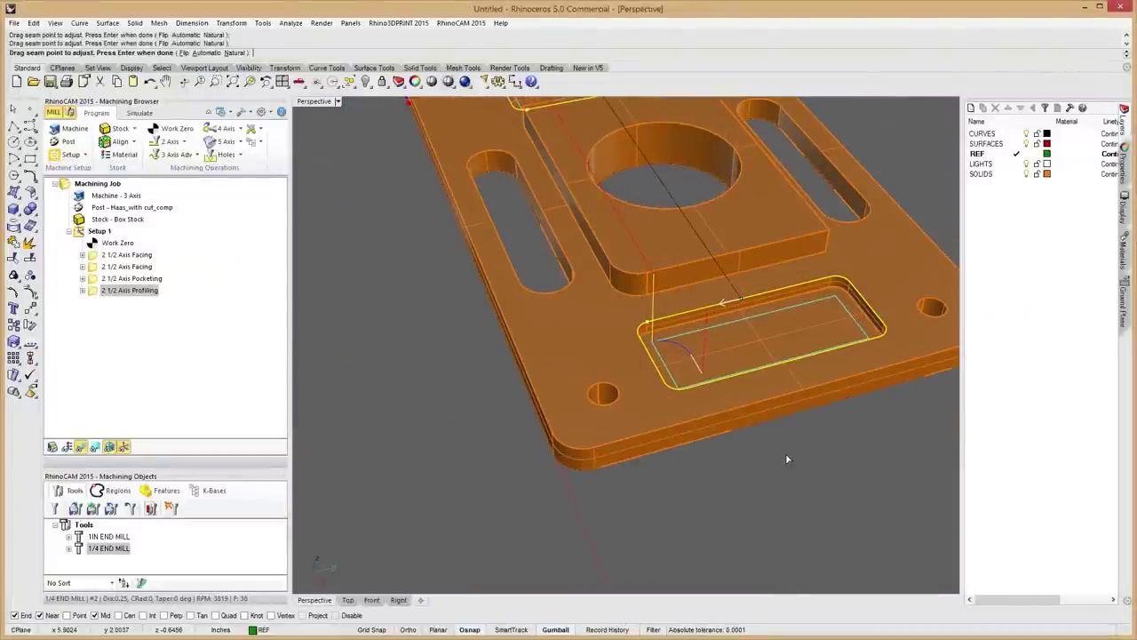
key("Return")
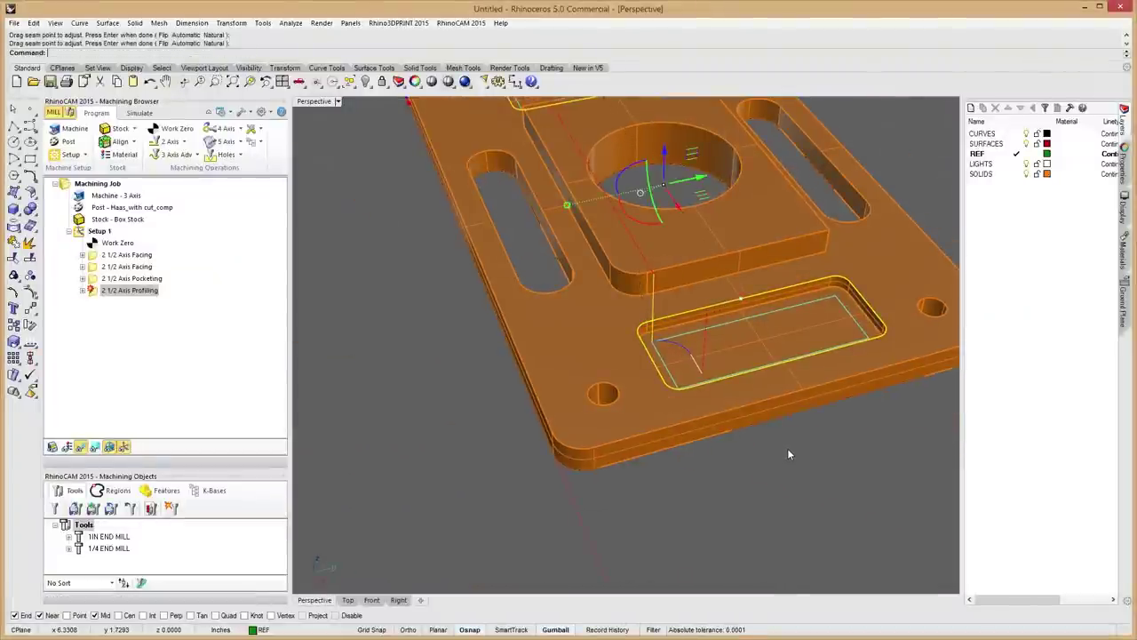
Regenerate the 2 1/2 Axis Profiling operation and play its cutting simulation.
right_click(98, 293)
left_click(143, 302)
right_click_drag(373, 338, 622, 302)
right_click_drag(420, 367, 587, 395)
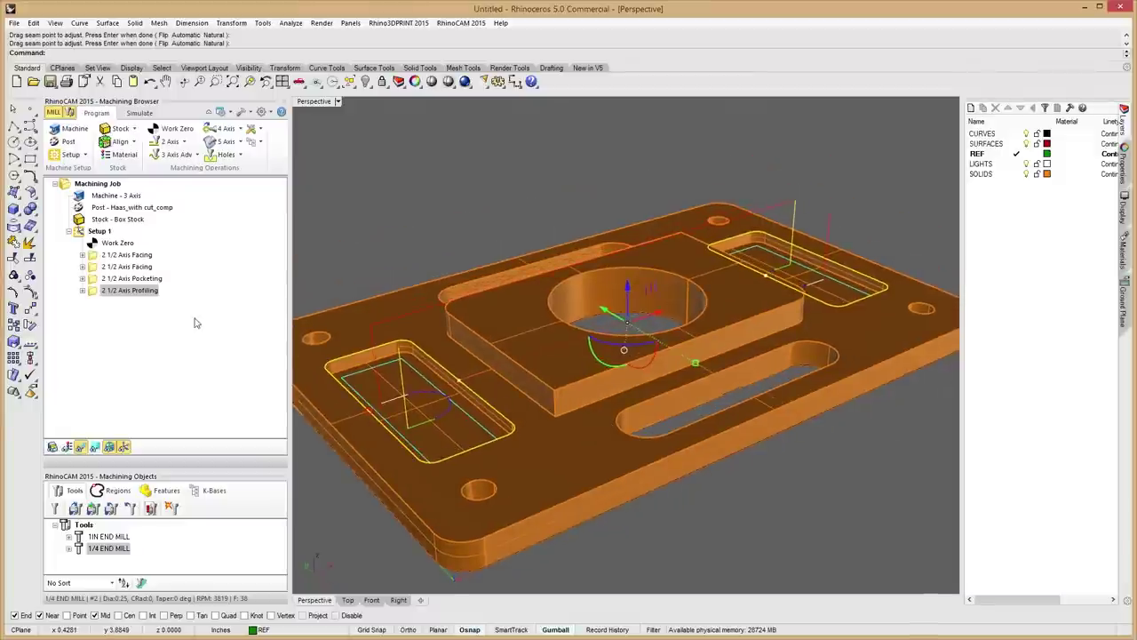
left_click(135, 113)
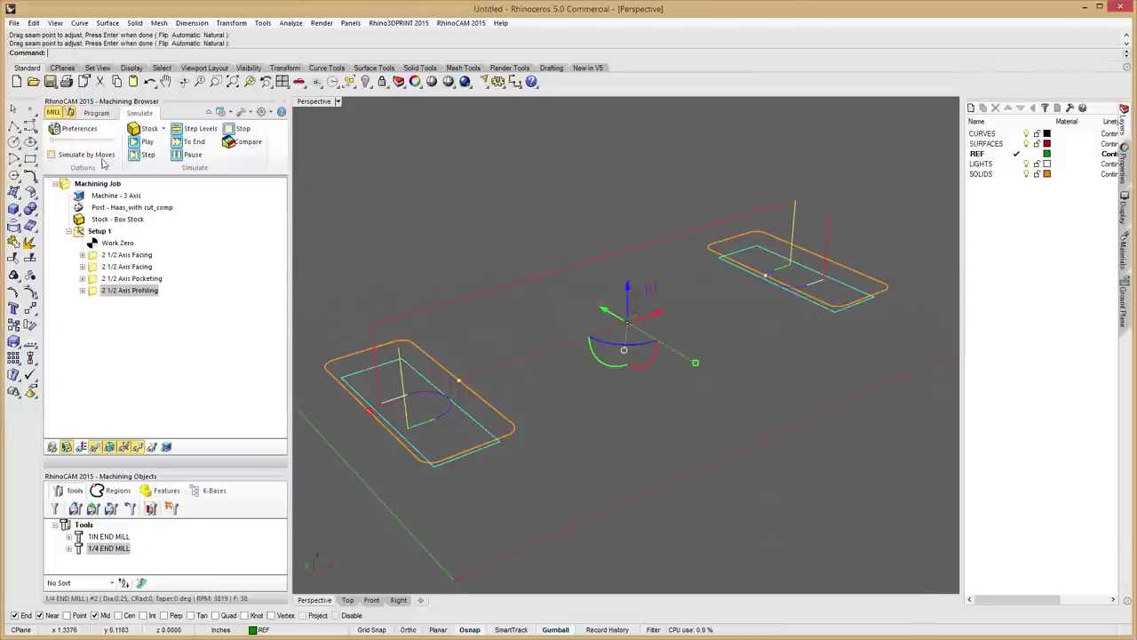
left_click(144, 142)
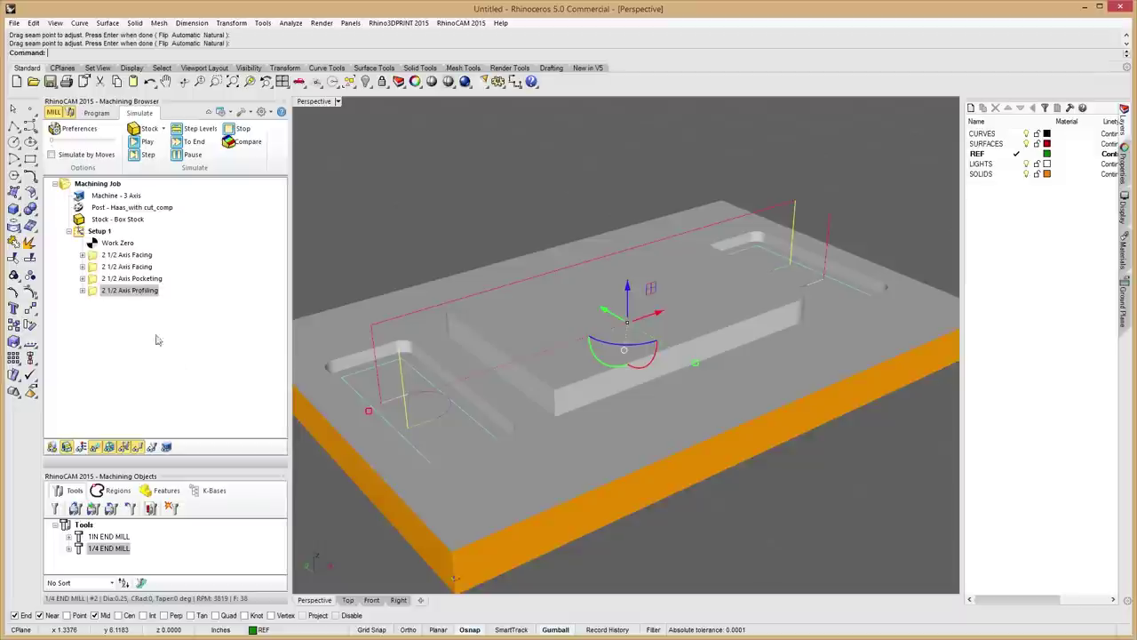
Review the 1/4 END MILL tool data in the 2 1/2 Axis Profiling operation and generate the toolpath again.
double_click(106, 291)
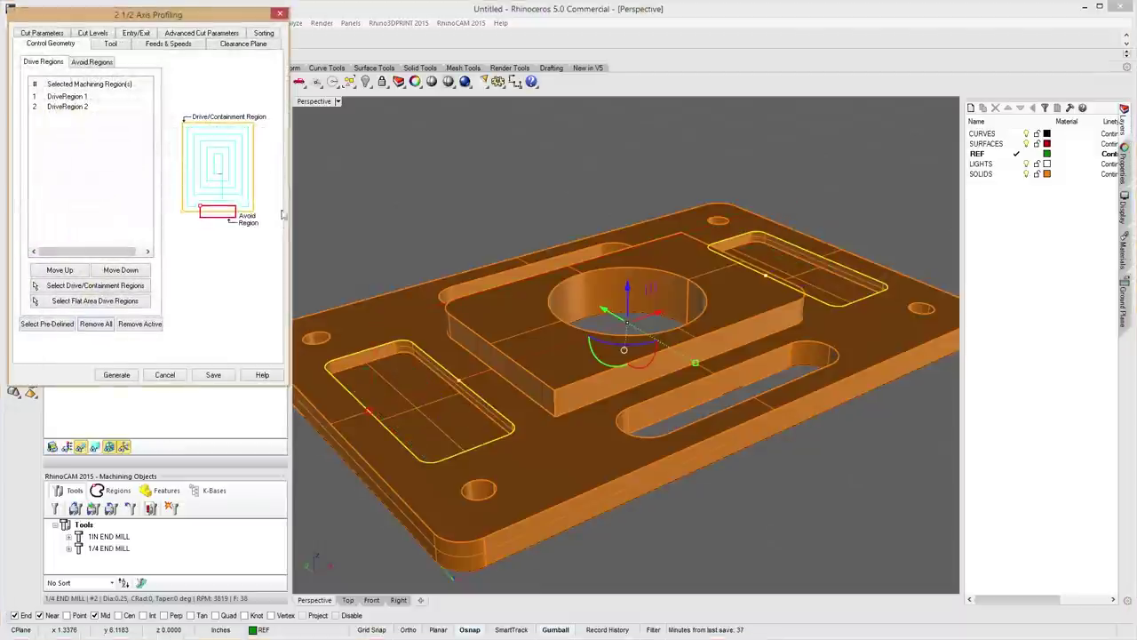
left_click(107, 44)
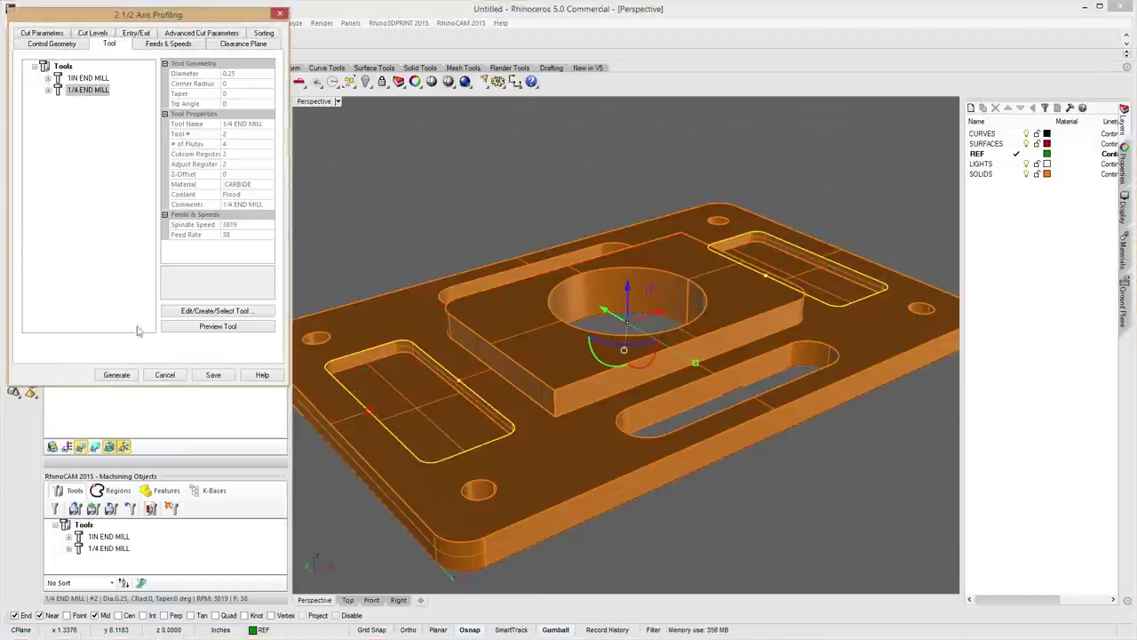
left_click(116, 375)
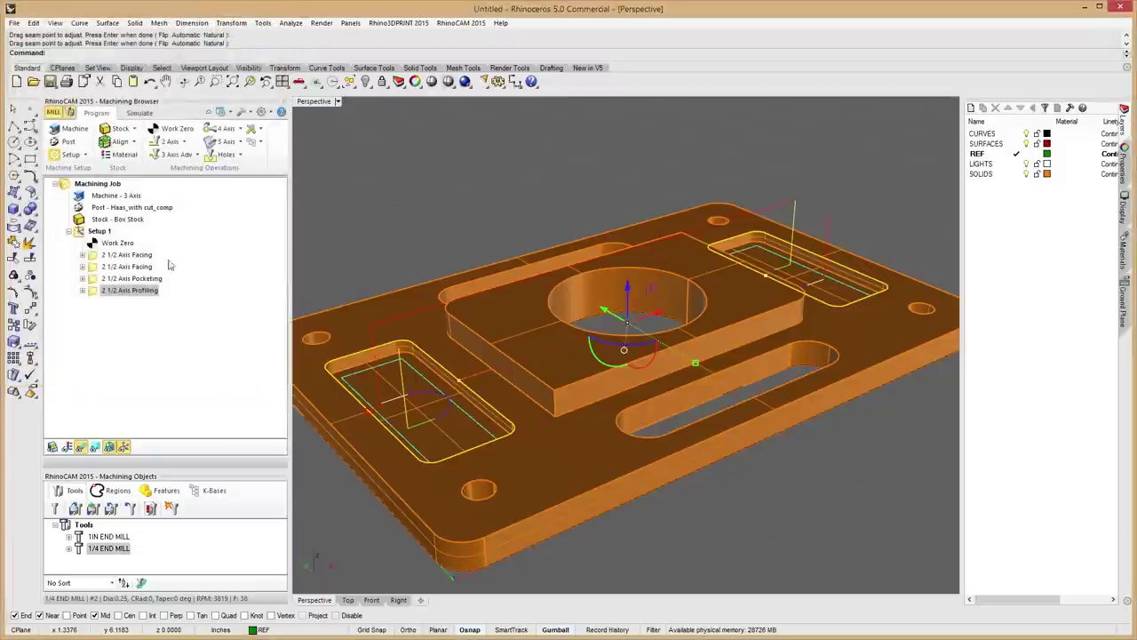
Review the simulation preferences and play the cutting simulation of the 2 1/2 Axis Profiling operation.
left_click(139, 113)
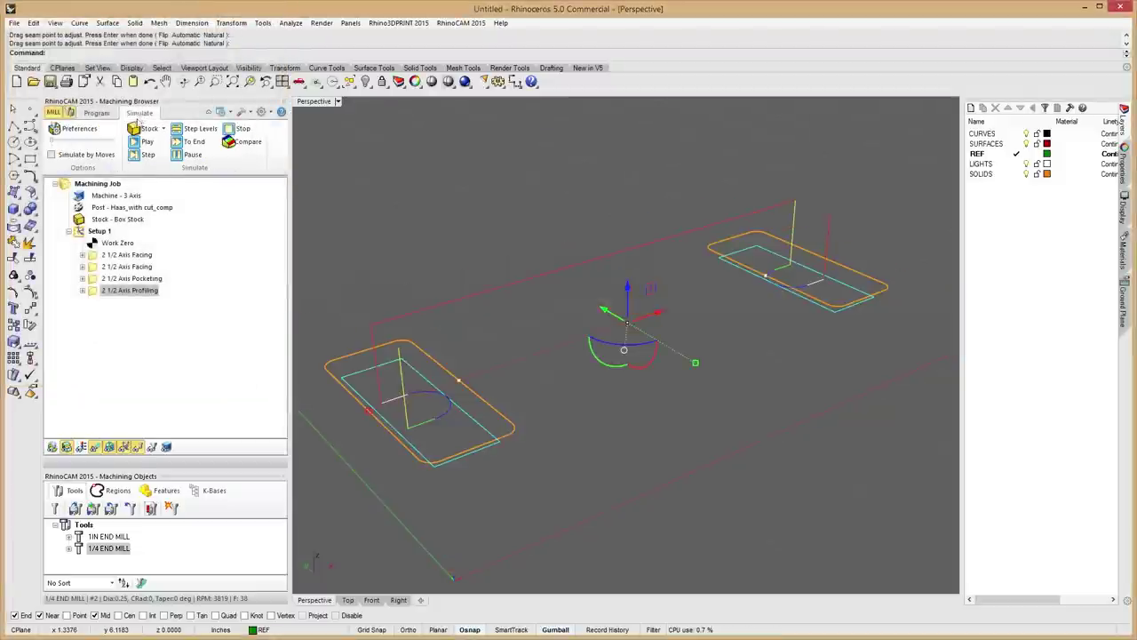
right_click_drag(613, 351, 675, 395)
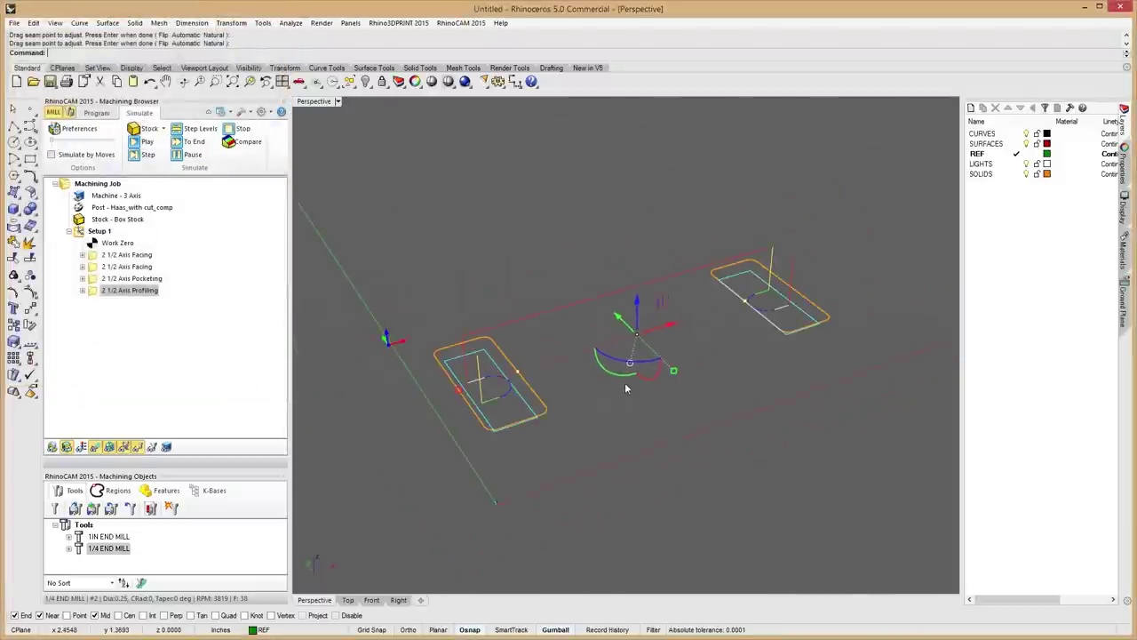
left_click(271, 113)
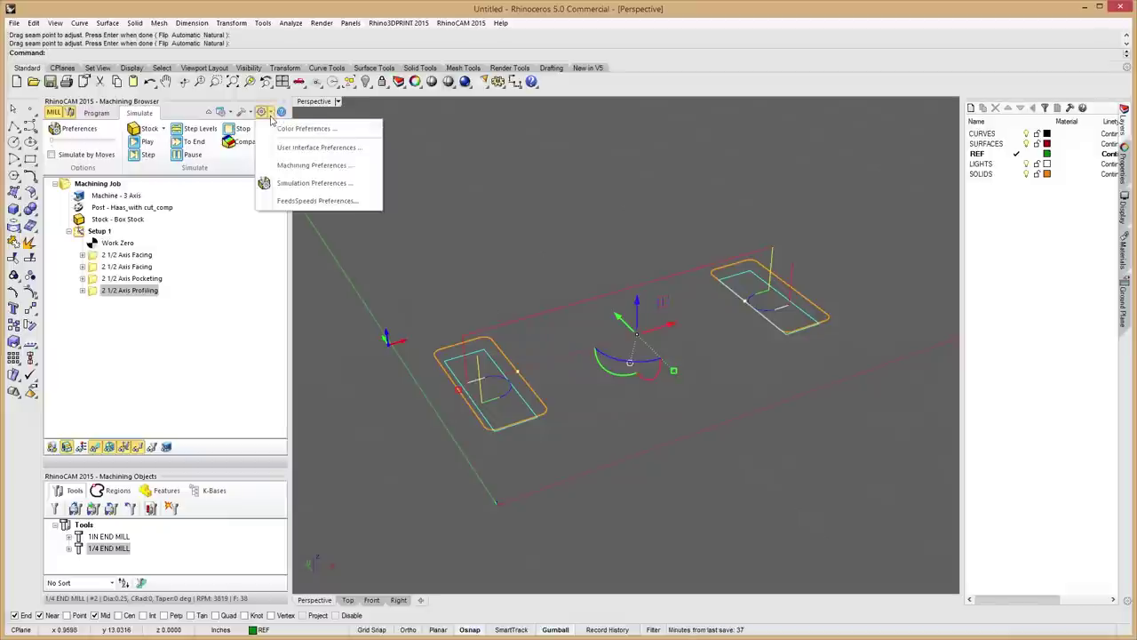
left_click(311, 183)
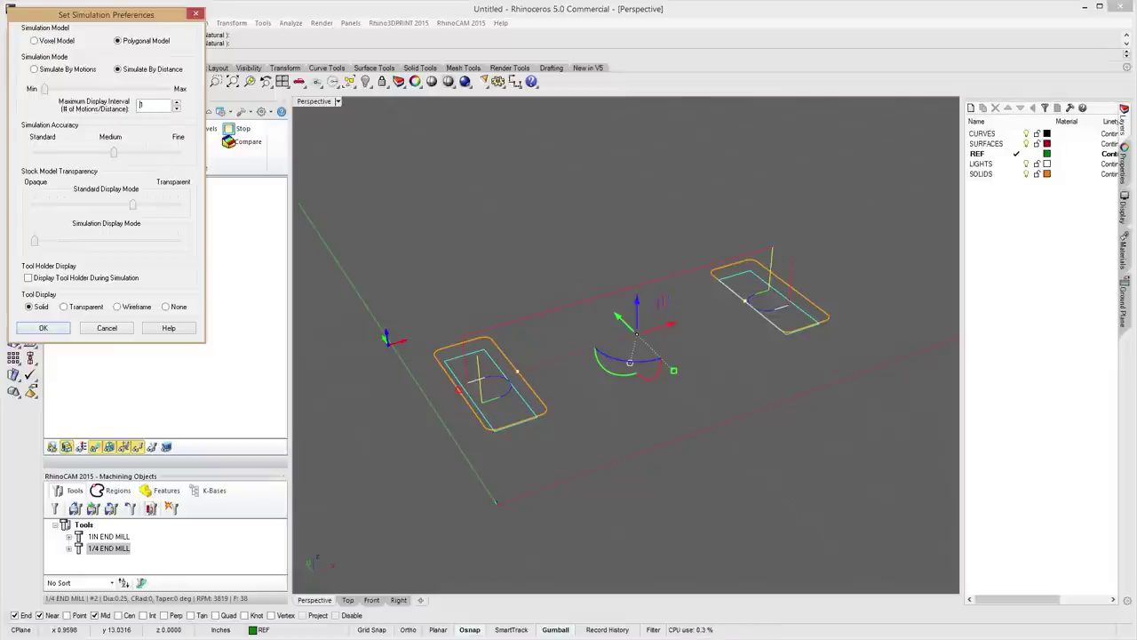
left_click(43, 328)
left_click(145, 142)
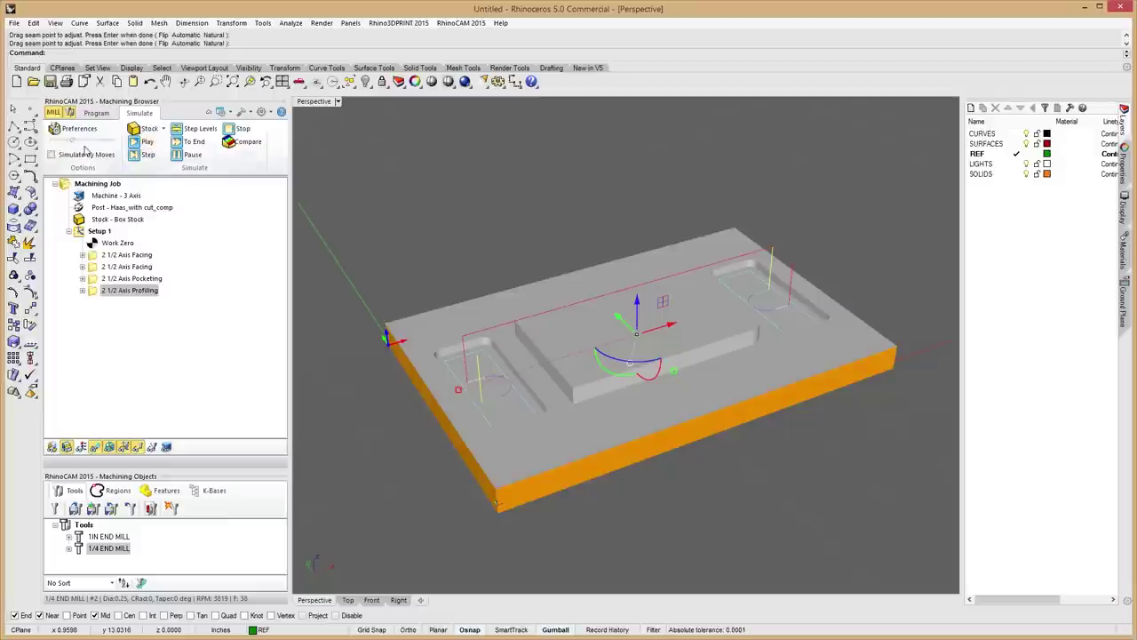
left_click(142, 142)
left_click(94, 114)
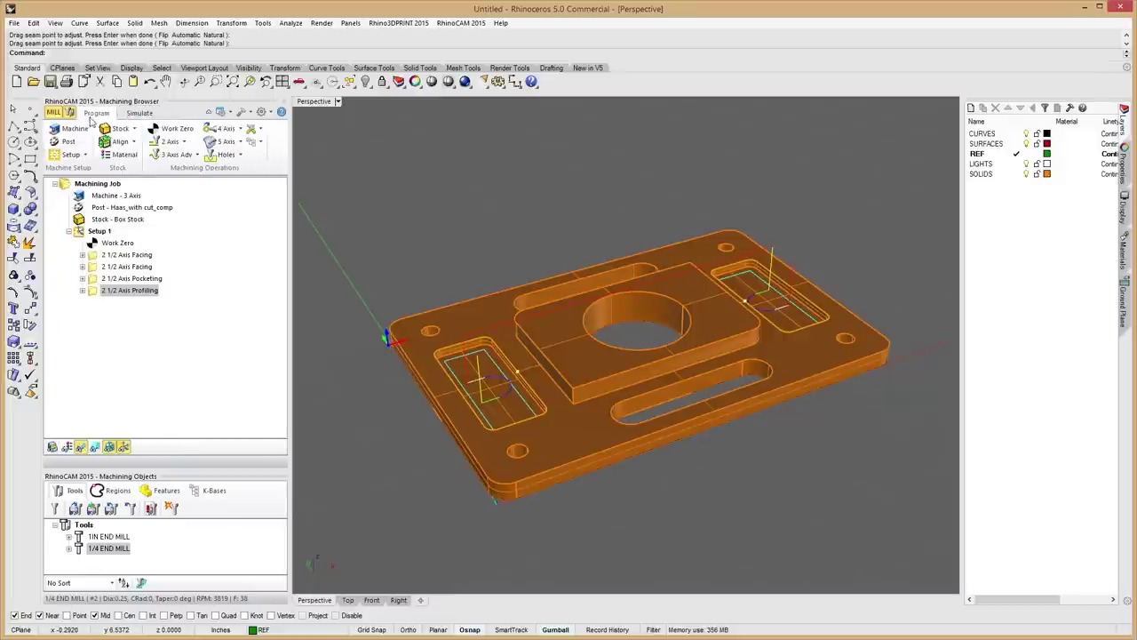
Create a 2 1/2 Axis Pocketing operation using the bottom polysurface edges of the plate's two long through slots as drive regions.
right_click_drag(595, 417, 659, 407)
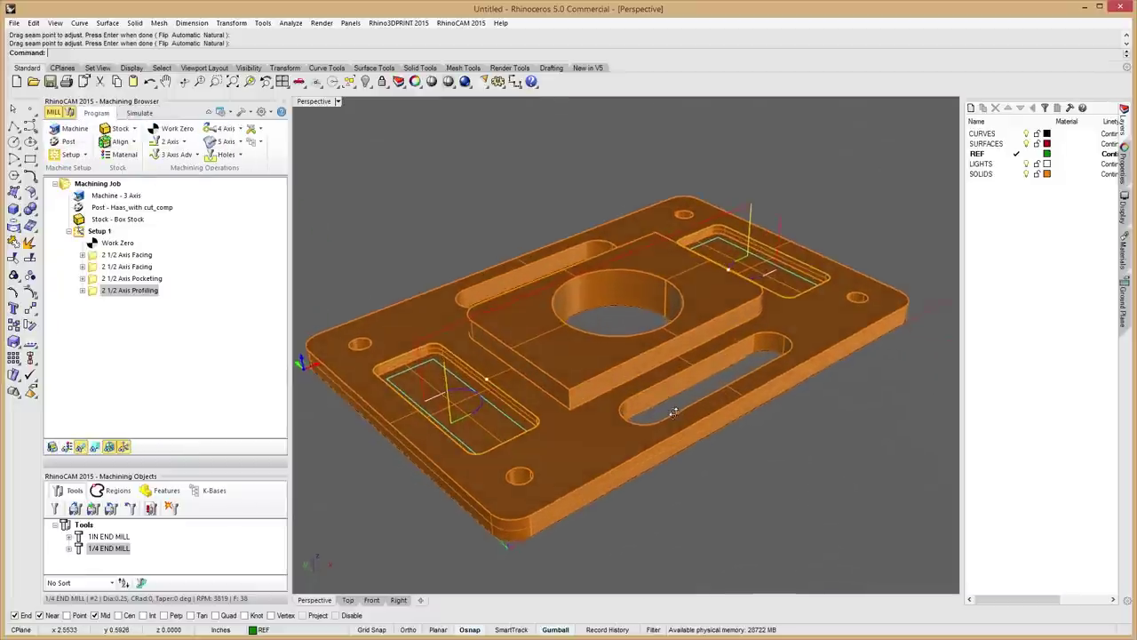
right_click_drag(482, 364, 562, 404)
left_click(161, 346)
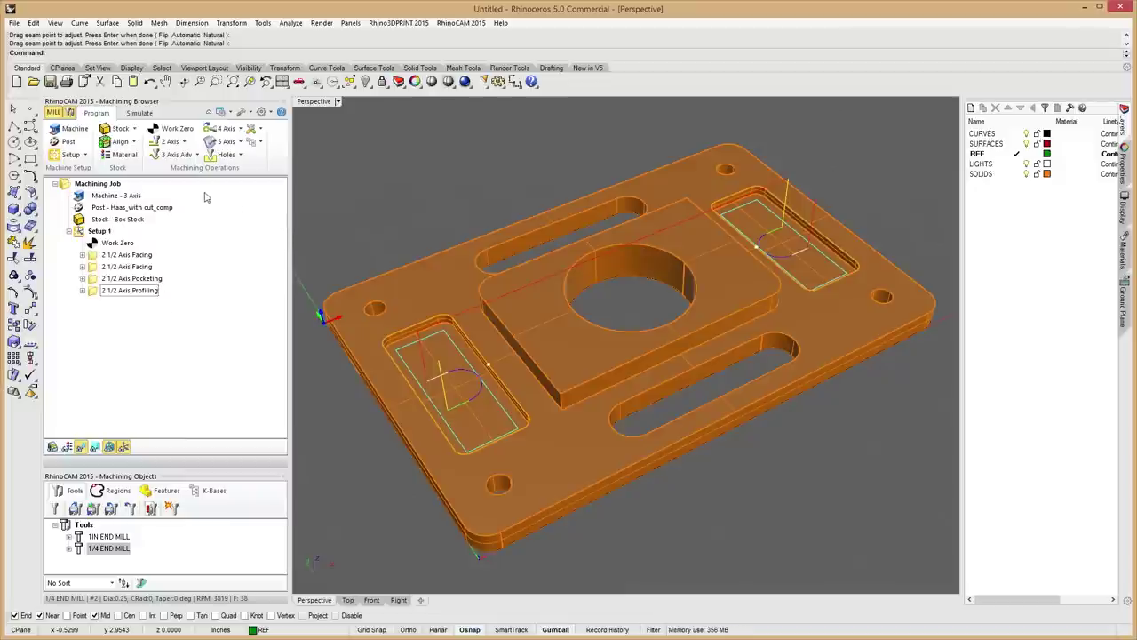
left_click(184, 142)
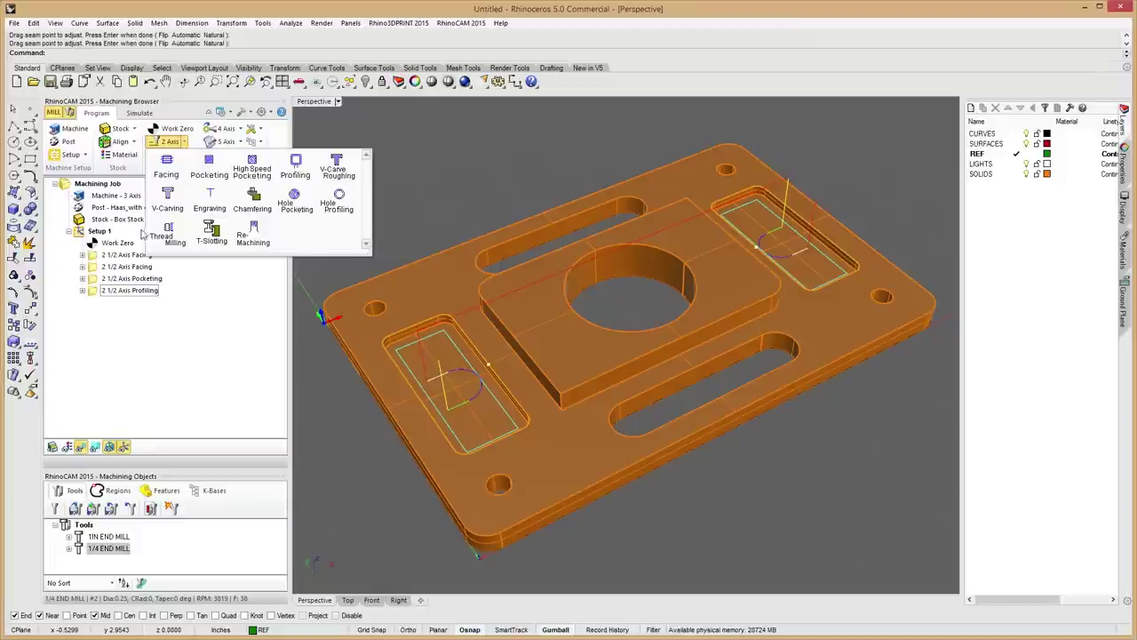
left_click(209, 165)
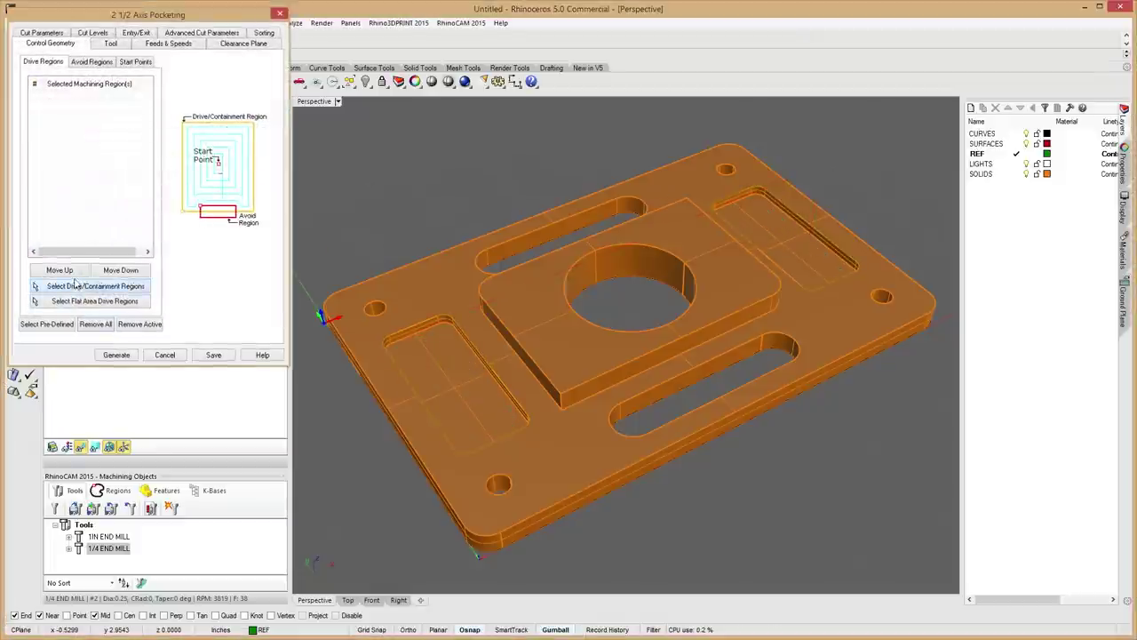
left_click(76, 286)
right_click_drag(661, 495, 678, 363)
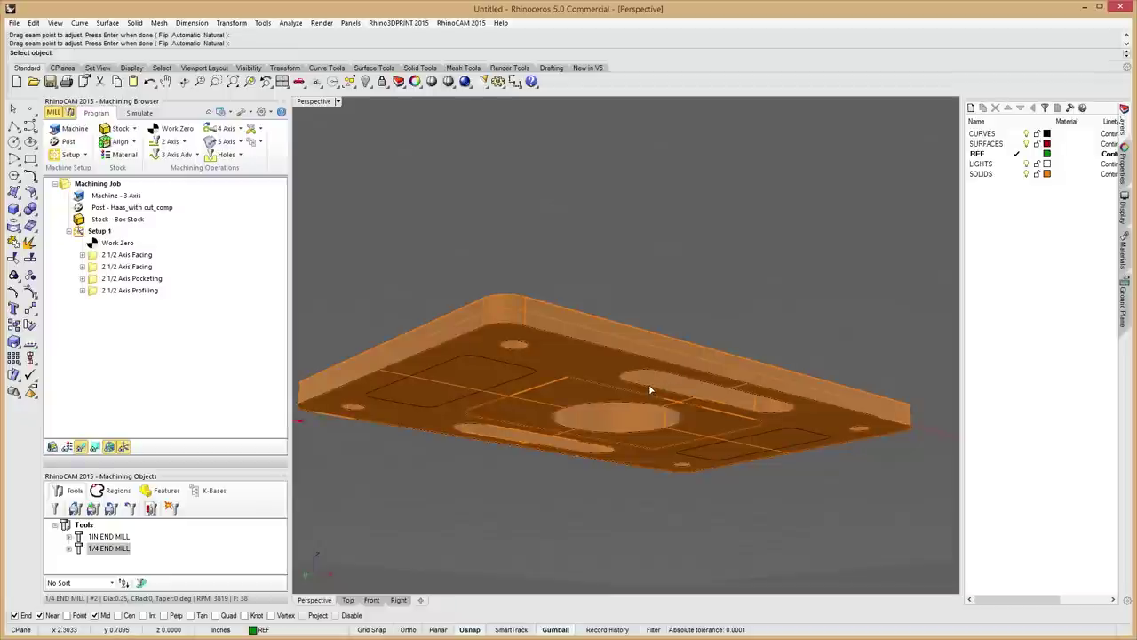
left_click(645, 392)
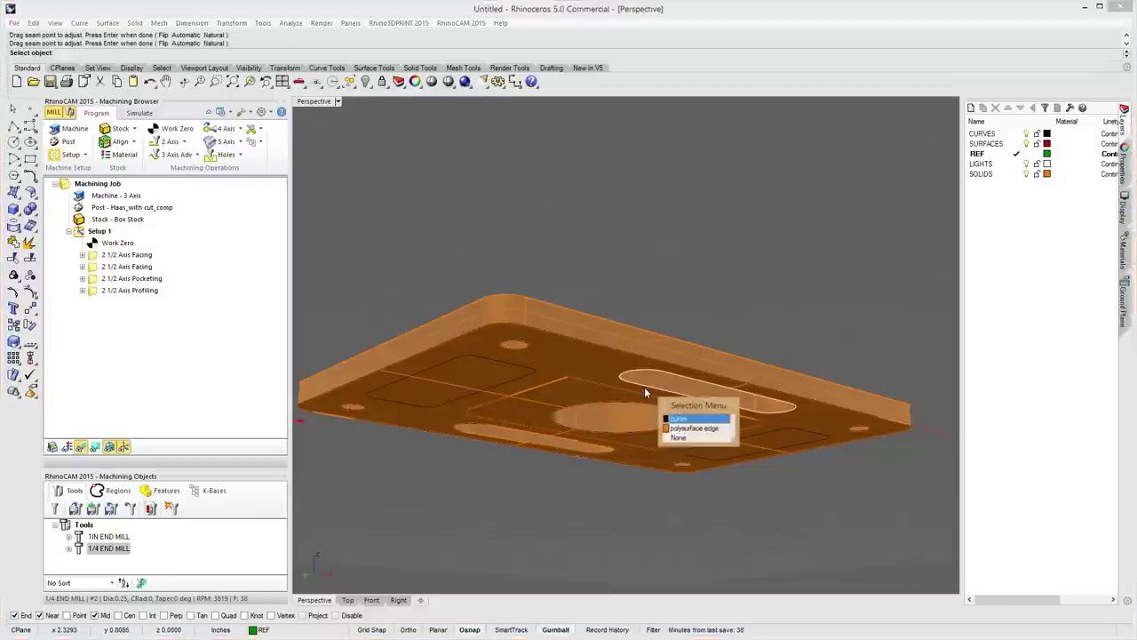
left_click(695, 428)
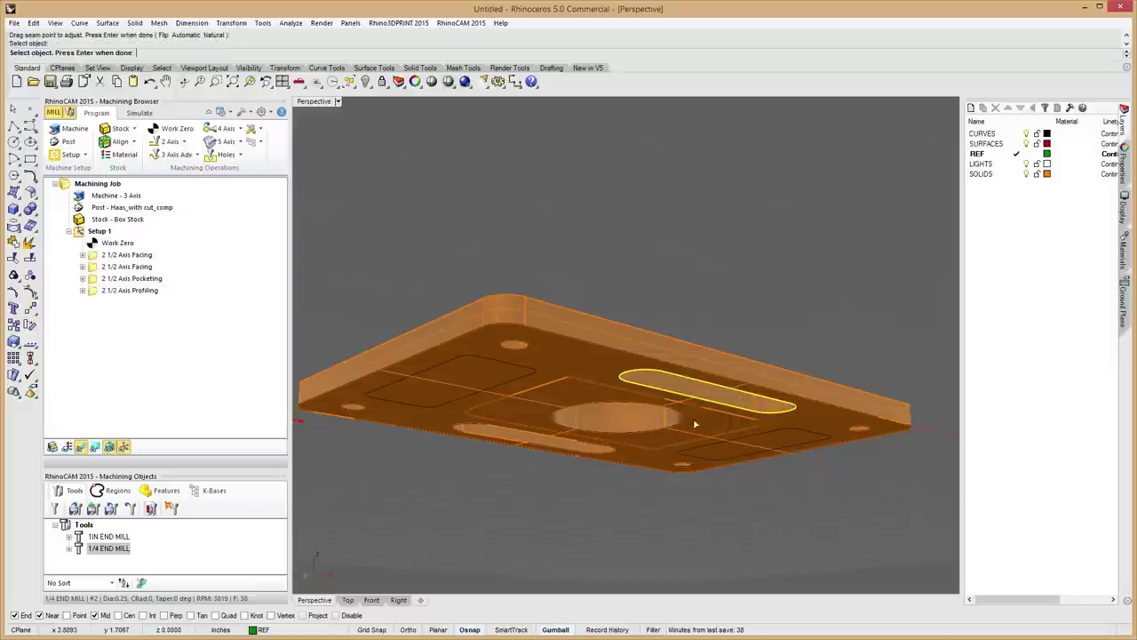
left_click(467, 425)
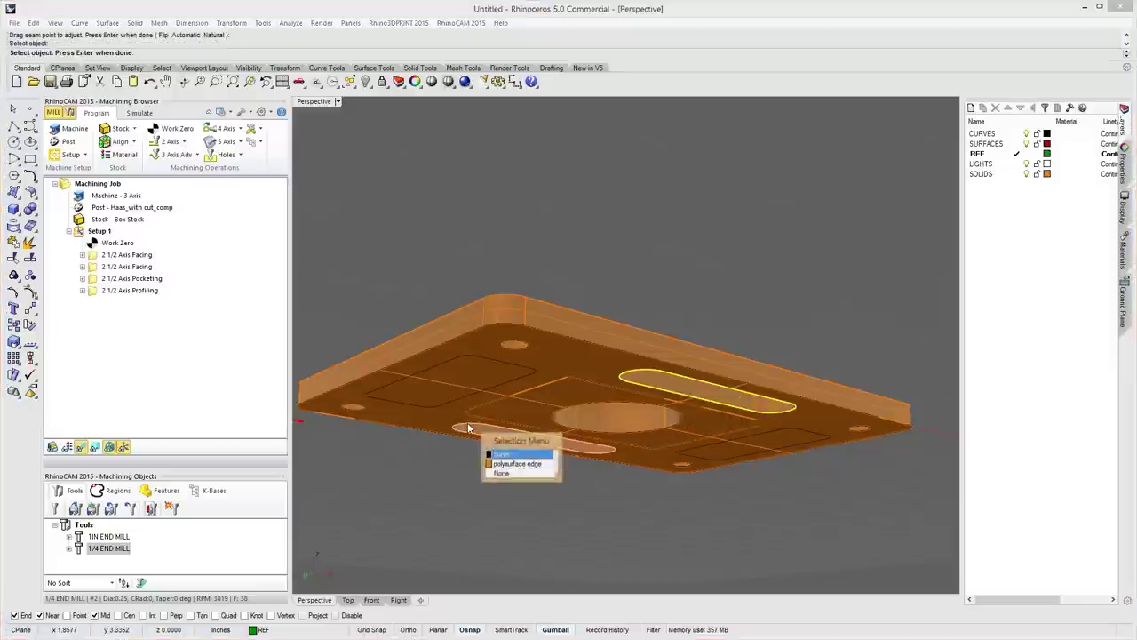
left_click(511, 464)
right_click_drag(675, 482, 622, 293)
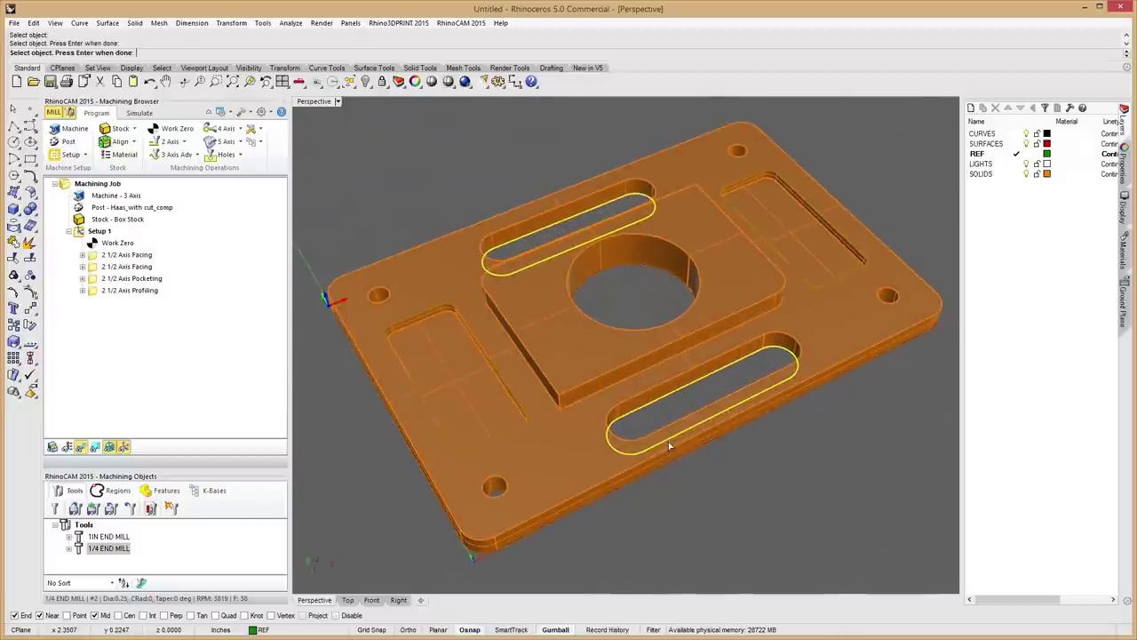
right_click(552, 185)
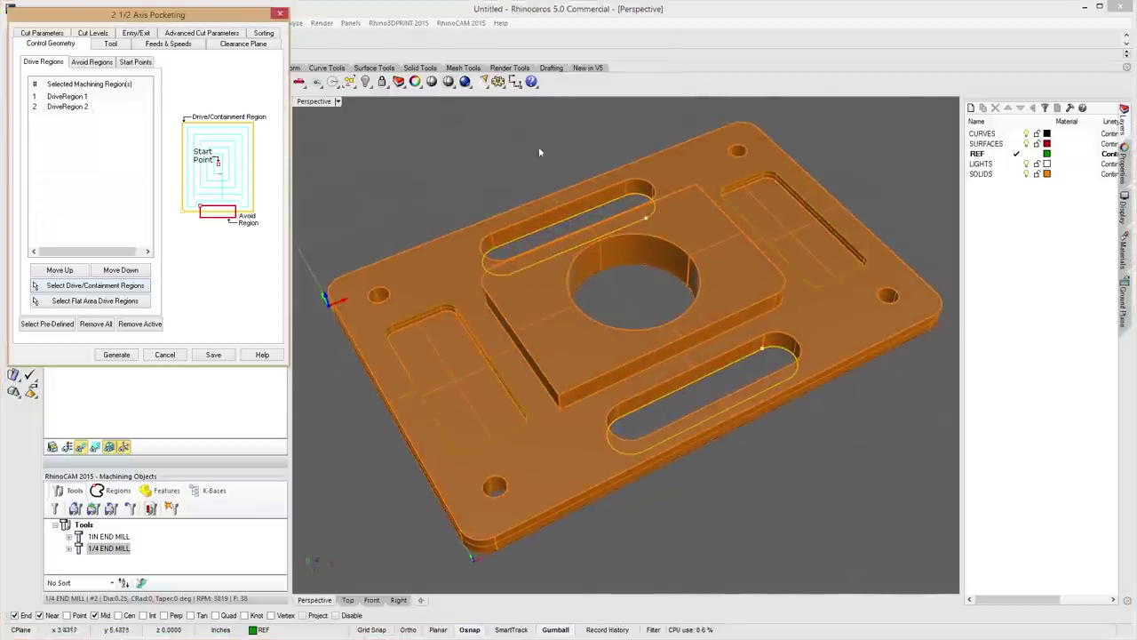
Review the pocketing operation's 1/4 END MILL tool, feeds and clearance settings, and set its stock to 0.
left_click(111, 46)
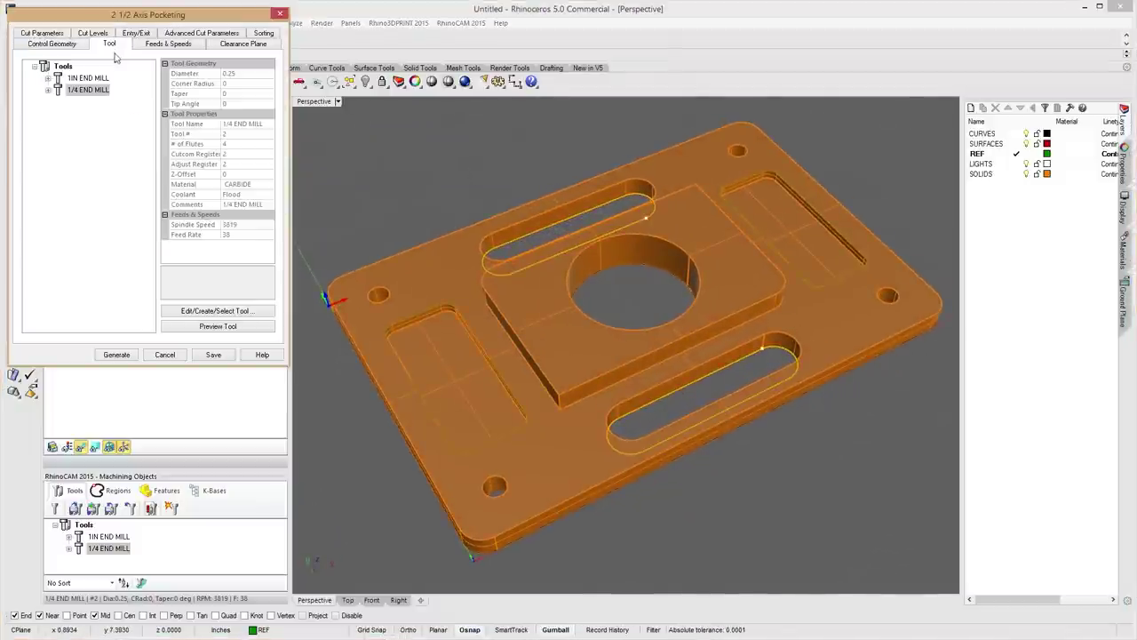
left_click(167, 38)
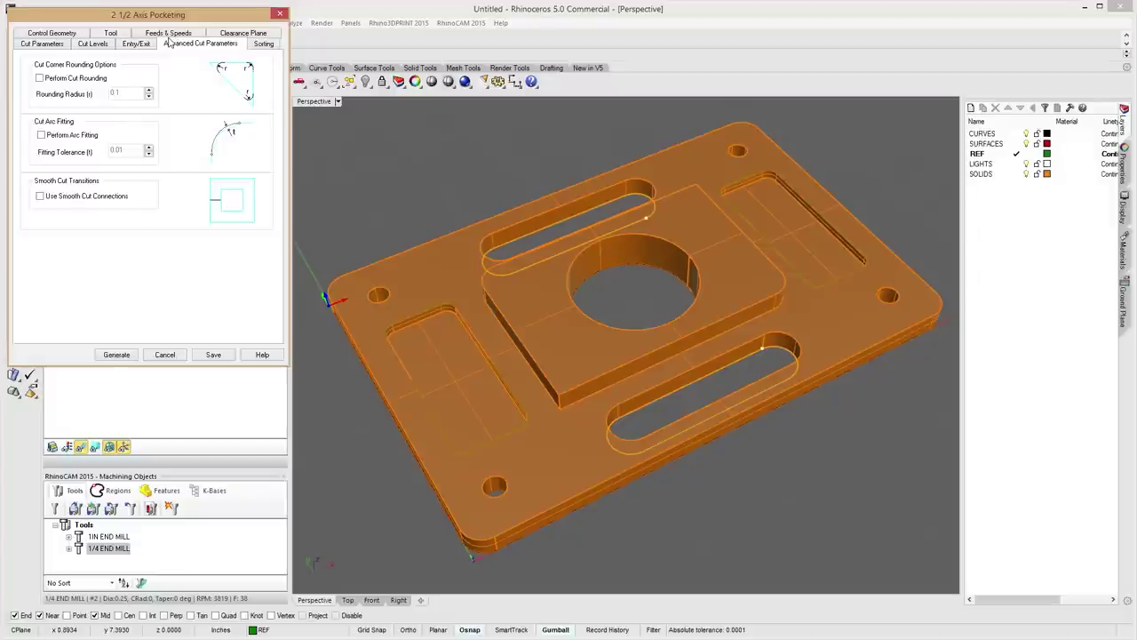
left_click(149, 36)
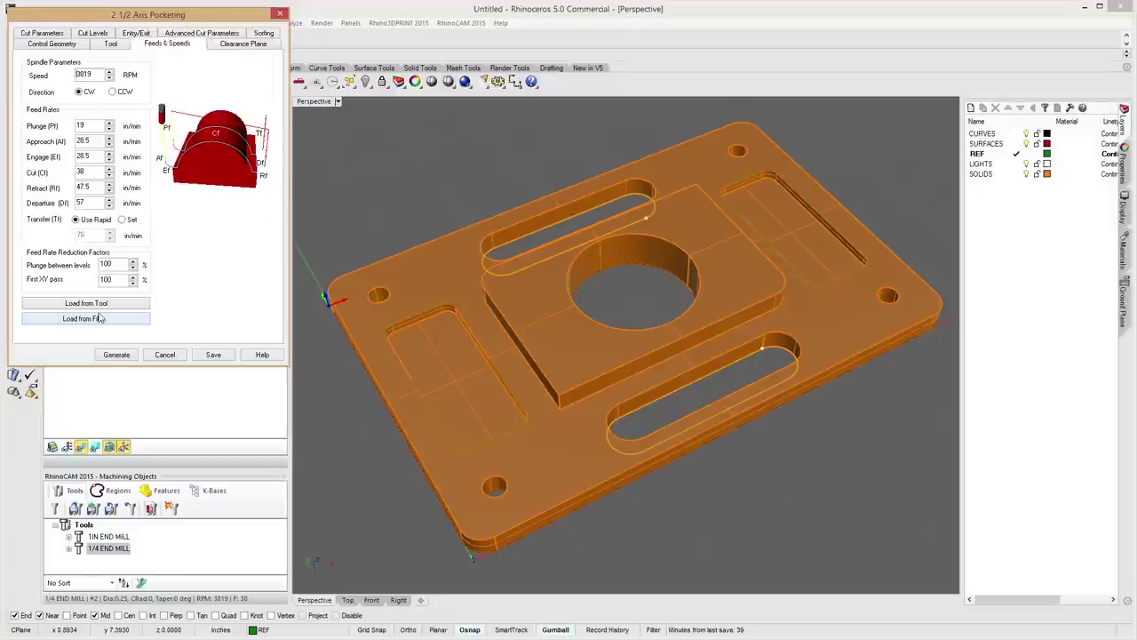
left_click(242, 46)
left_click(50, 34)
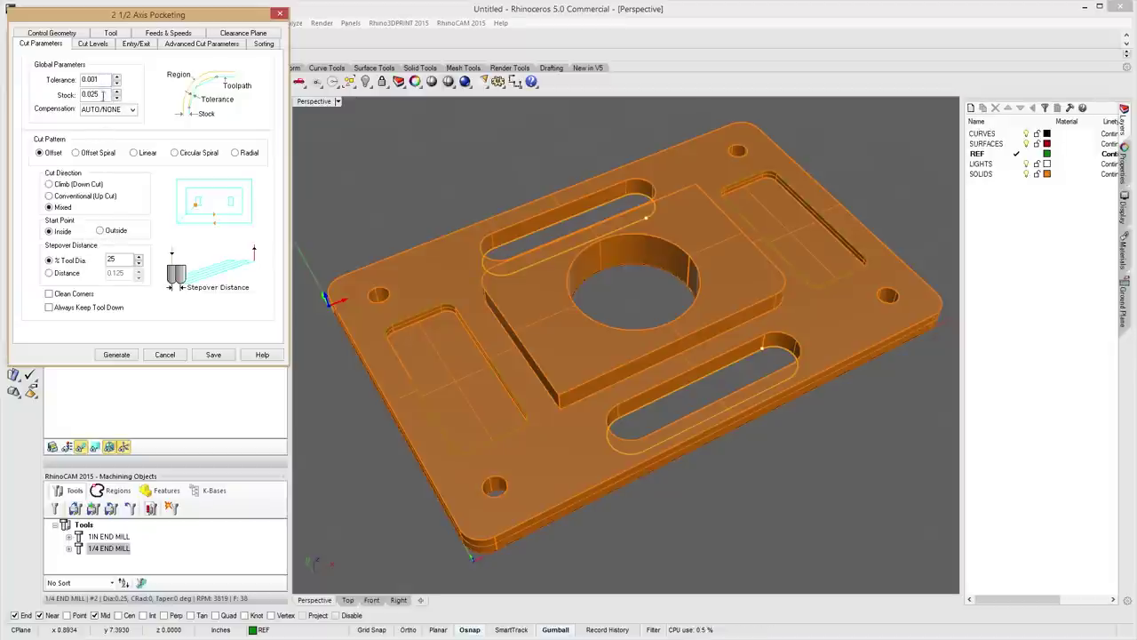
left_click_drag(124, 99, 43, 95)
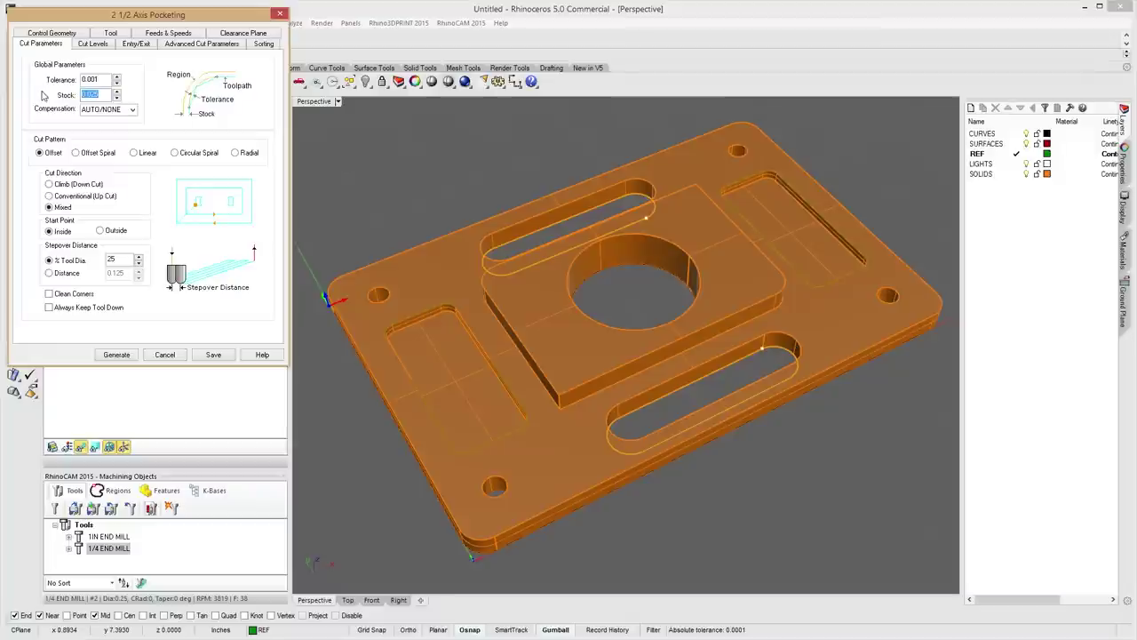
type("0")
key("Tab")
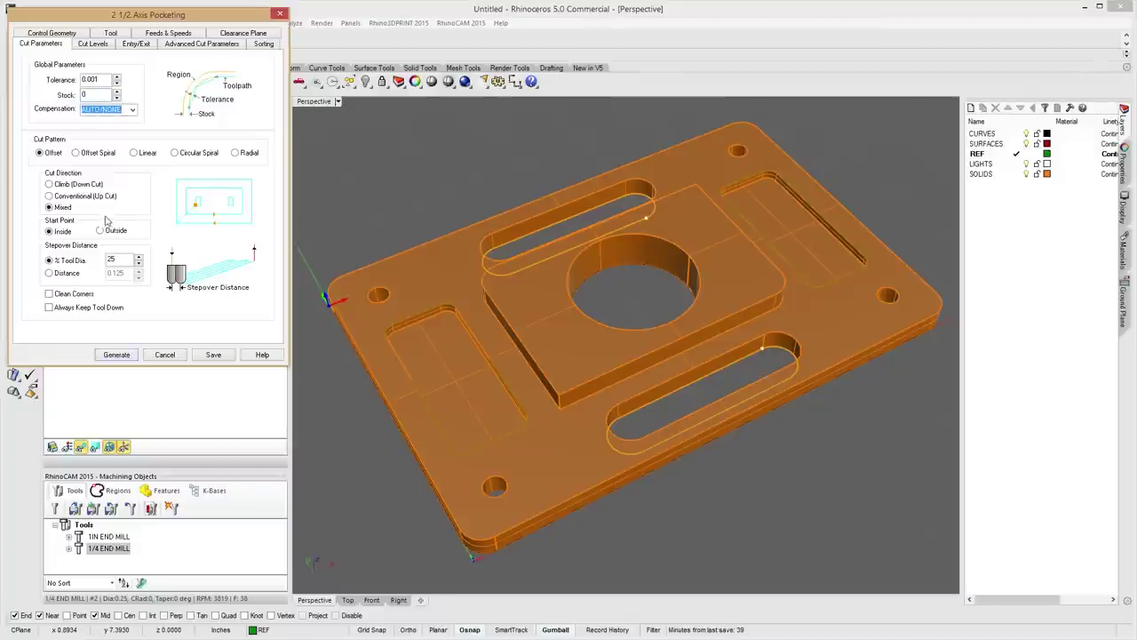
left_click_drag(124, 259, 83, 257)
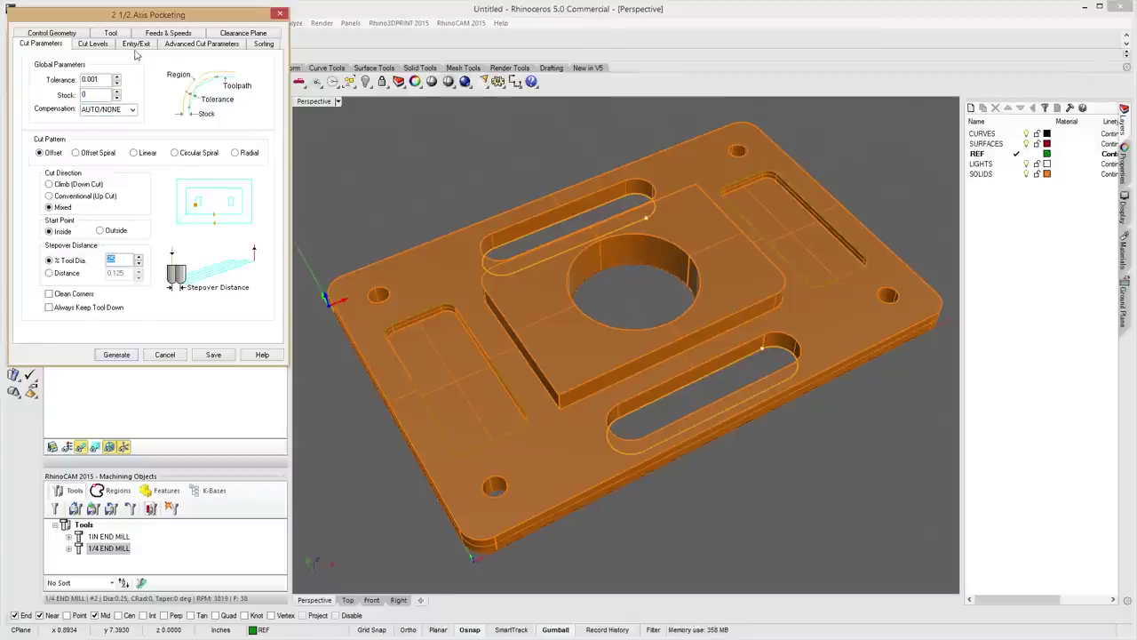
Set the cut levels with geometry at bottom, a 0.25 total depth picked between the slot wall's edges, and a smaller rough depth per cut.
left_click(103, 46)
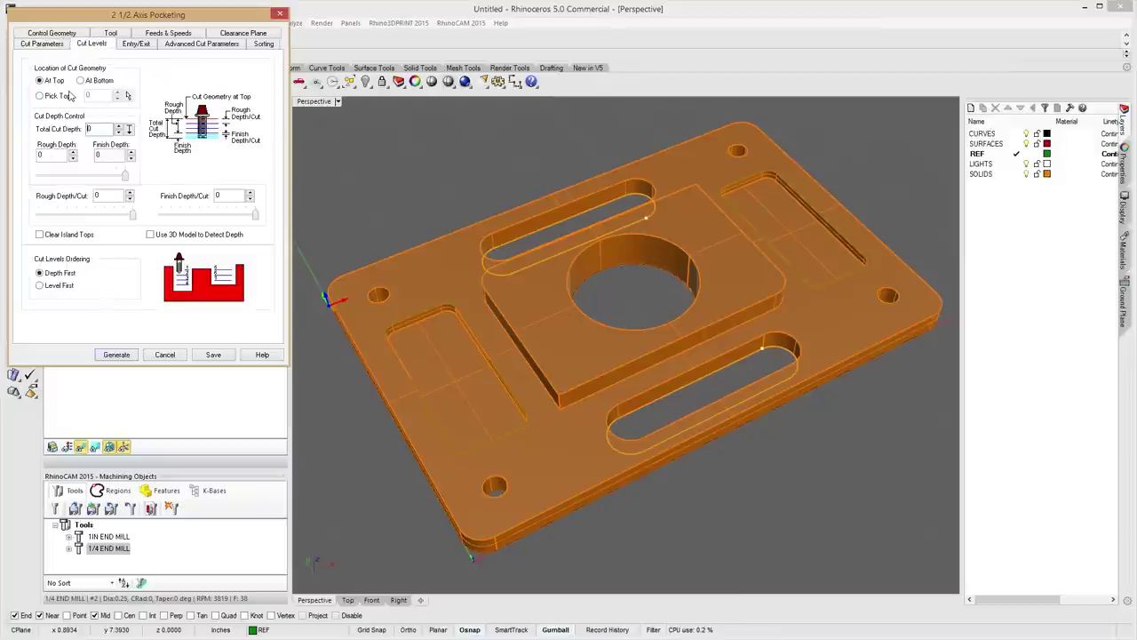
left_click(81, 81)
right_click_drag(687, 419, 755, 434)
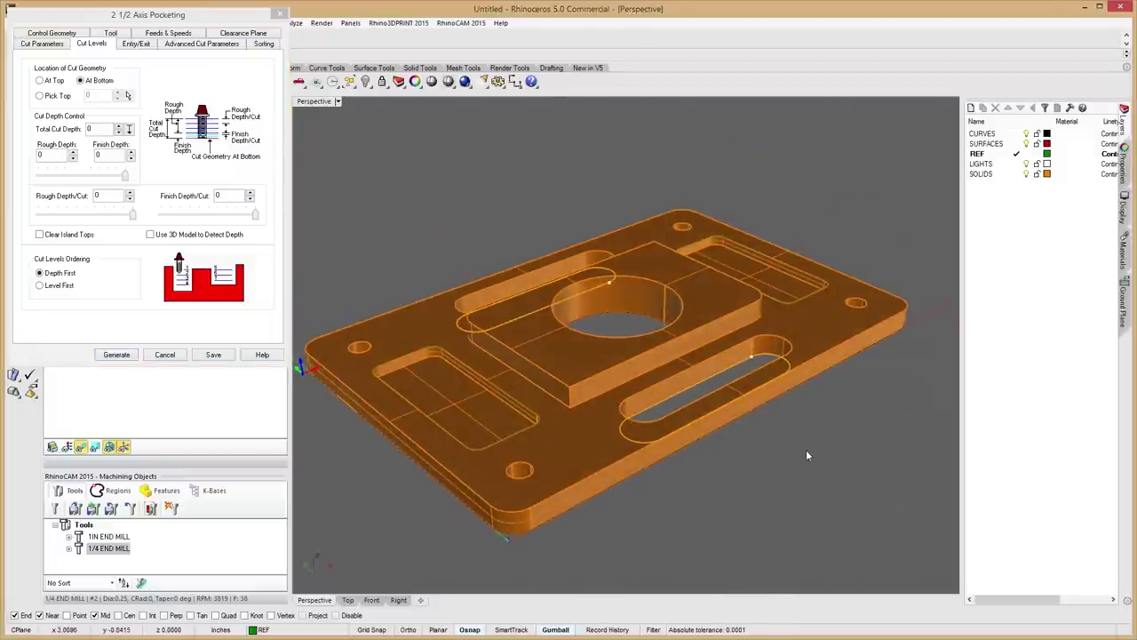
right_click_drag(830, 454, 684, 450, "shift")
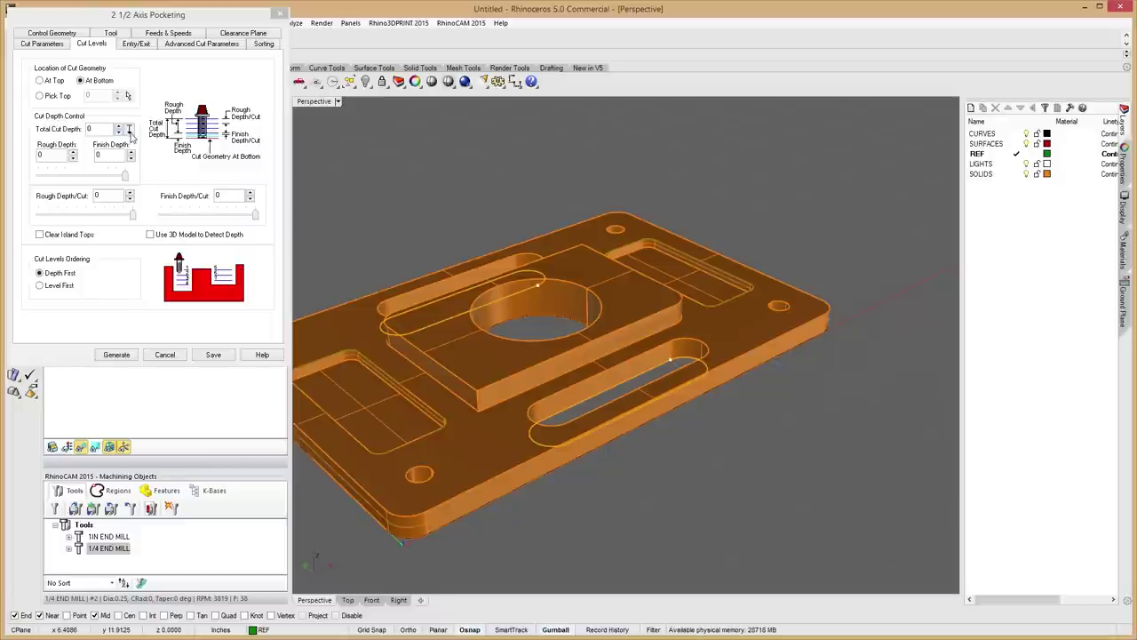
left_click(129, 133)
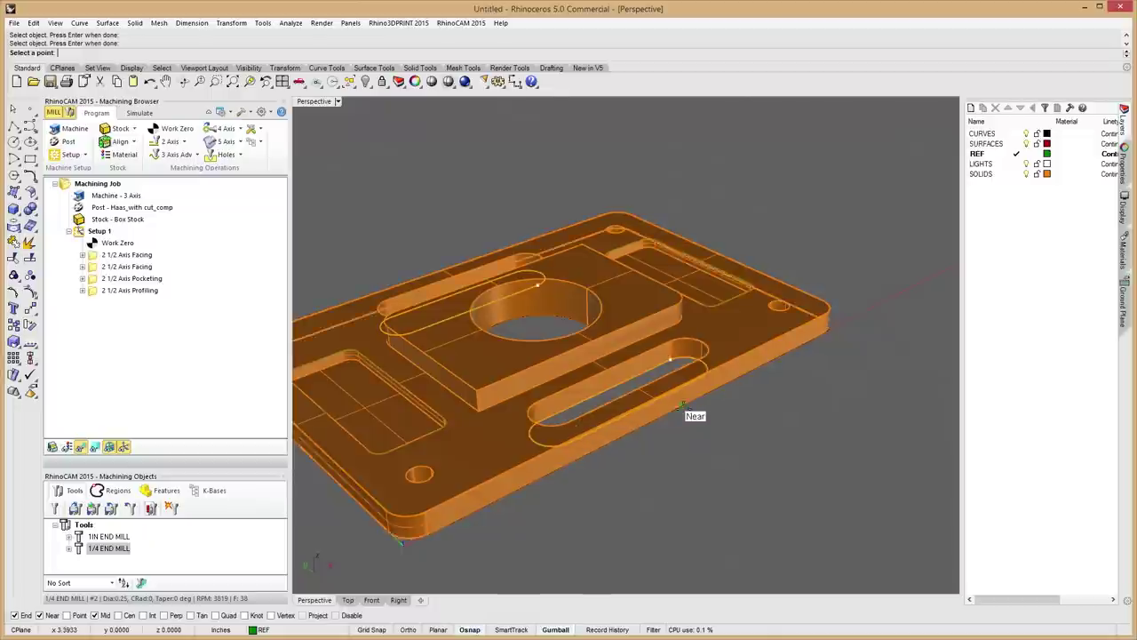
scroll(658, 400, "up", 2)
scroll(622, 377, "up", 2)
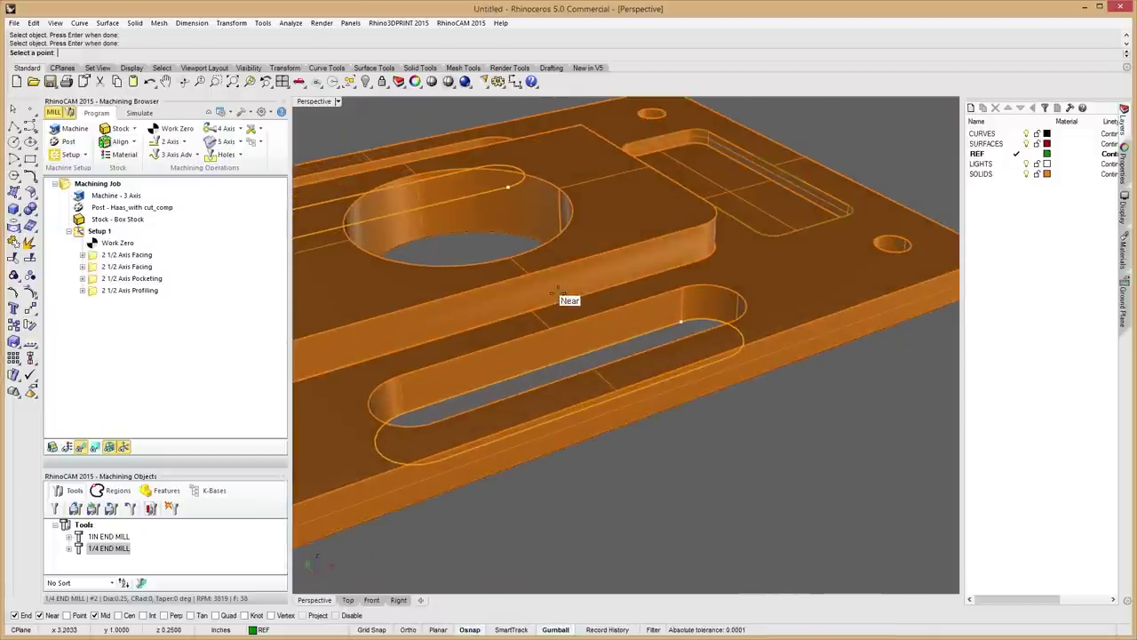
left_click(592, 314)
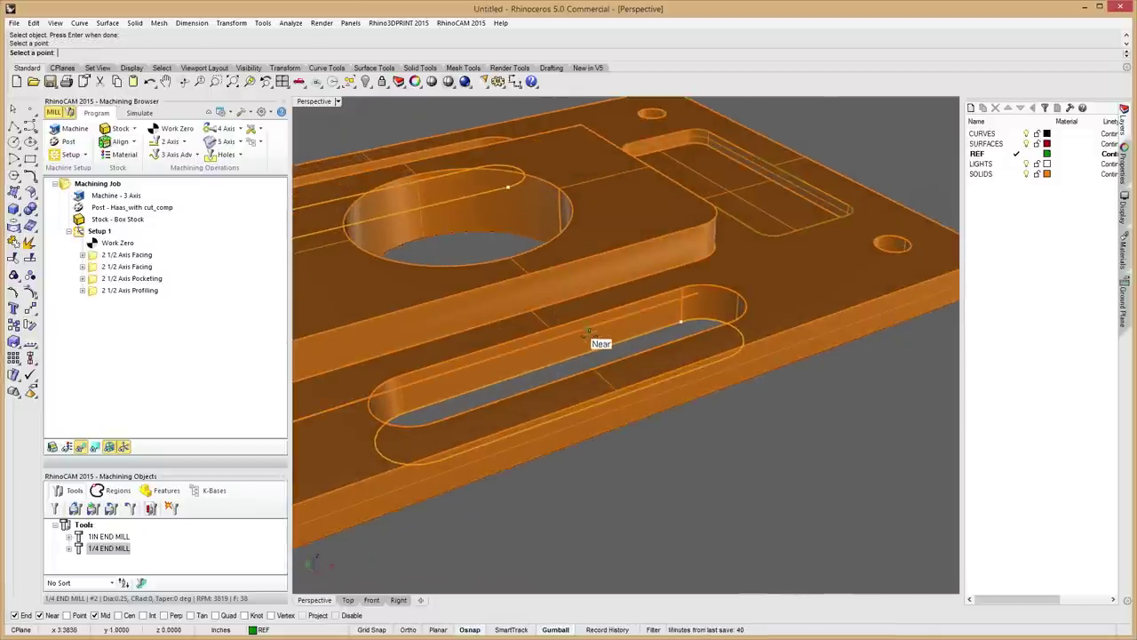
left_click(594, 350)
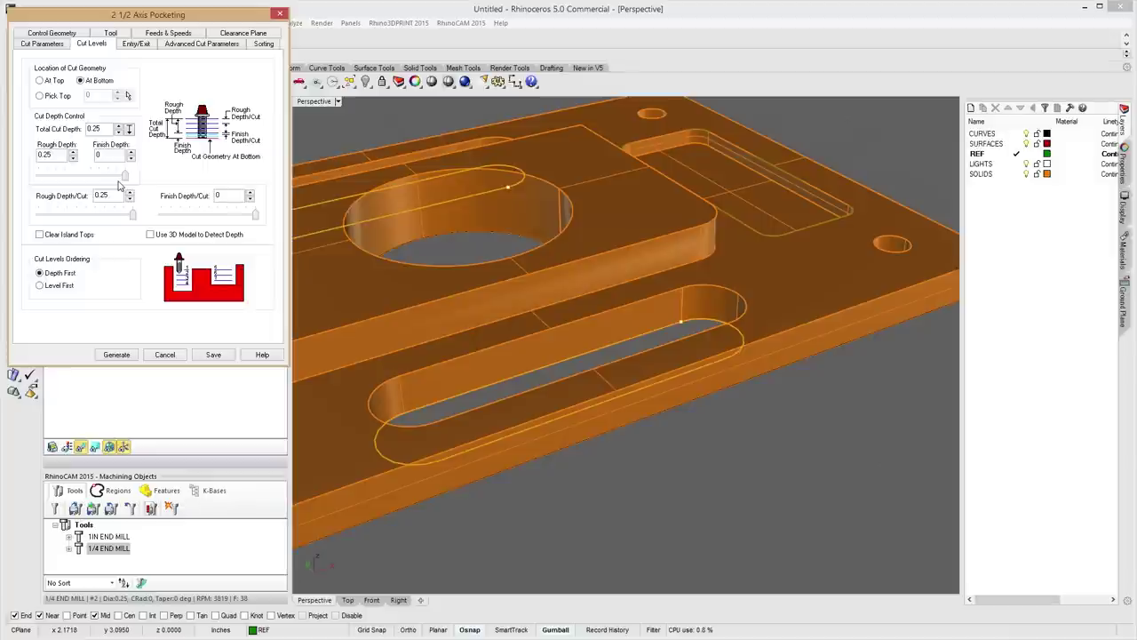
left_click_drag(131, 215, 68, 218)
Set the pocketing operation's engage motion to Helix and apply entry/exit at all cut levels.
left_click(143, 48)
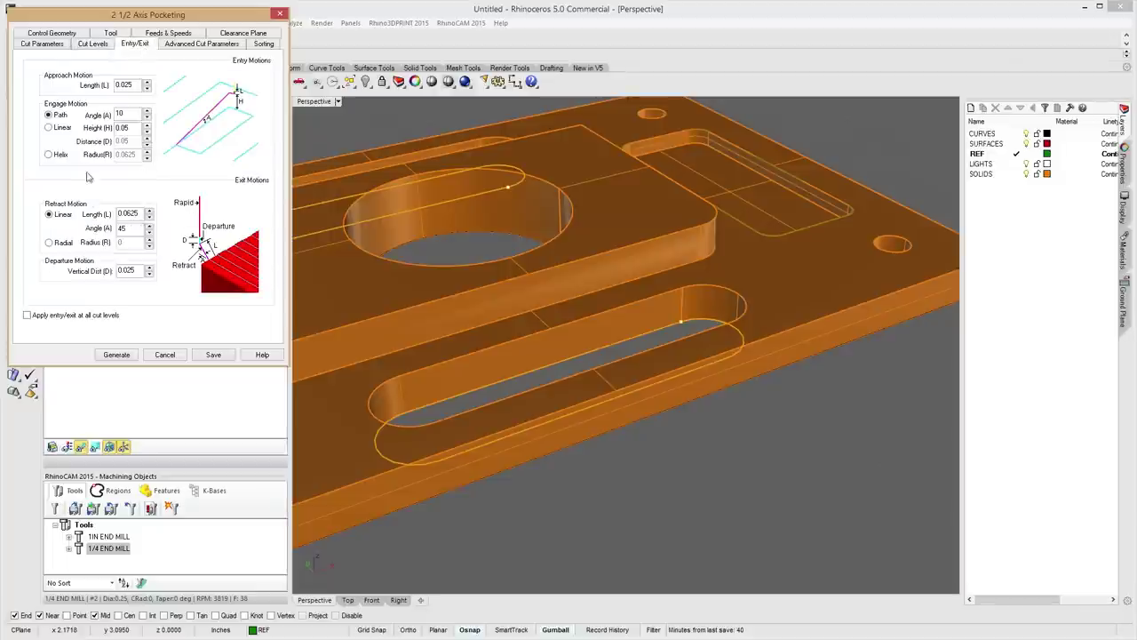
left_click(49, 155)
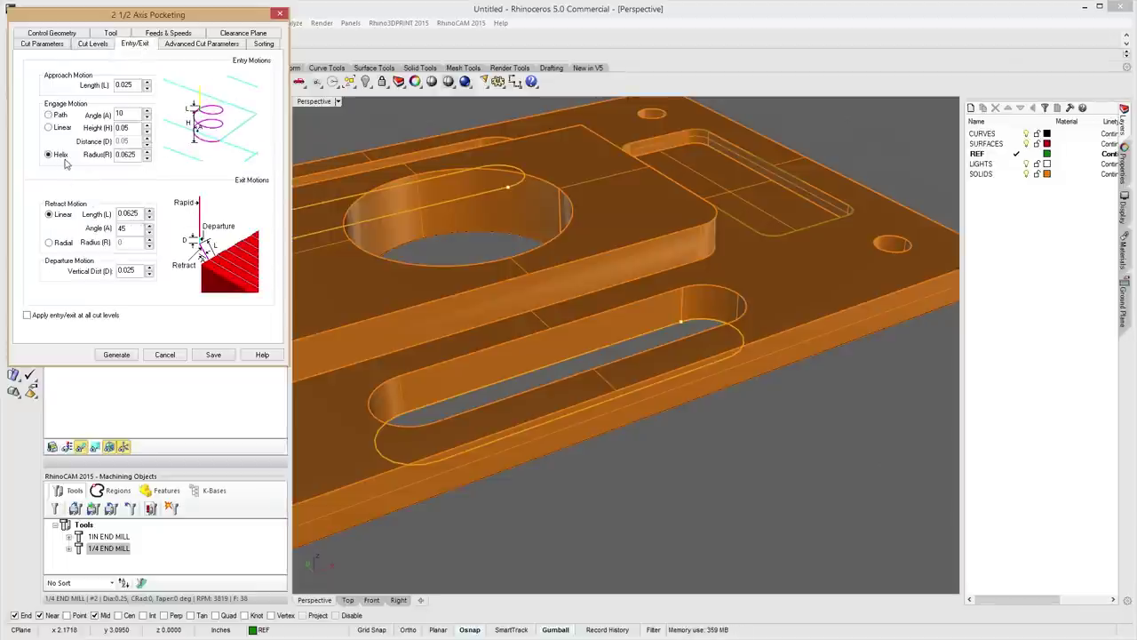
left_click(96, 316)
Enable arc fitting with a .002 tolerance and smooth cut connections, and generate the slots' pocketing toolpath.
left_click(201, 43)
left_click(80, 135)
double_click(125, 153)
type(".002")
key("Tab")
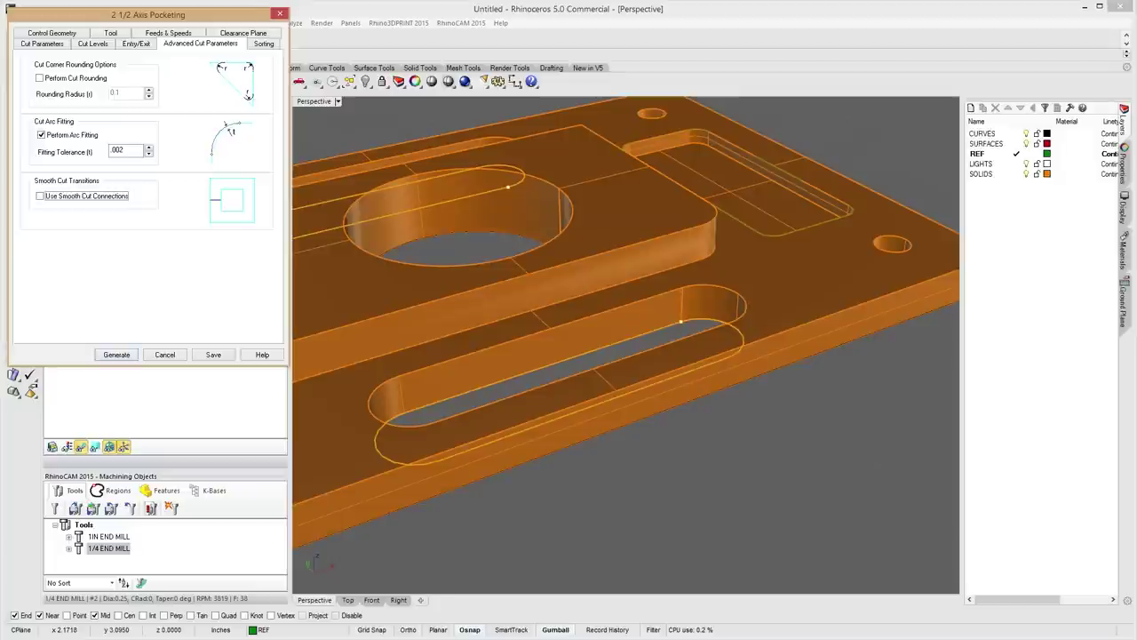
left_click(110, 197)
left_click(121, 354)
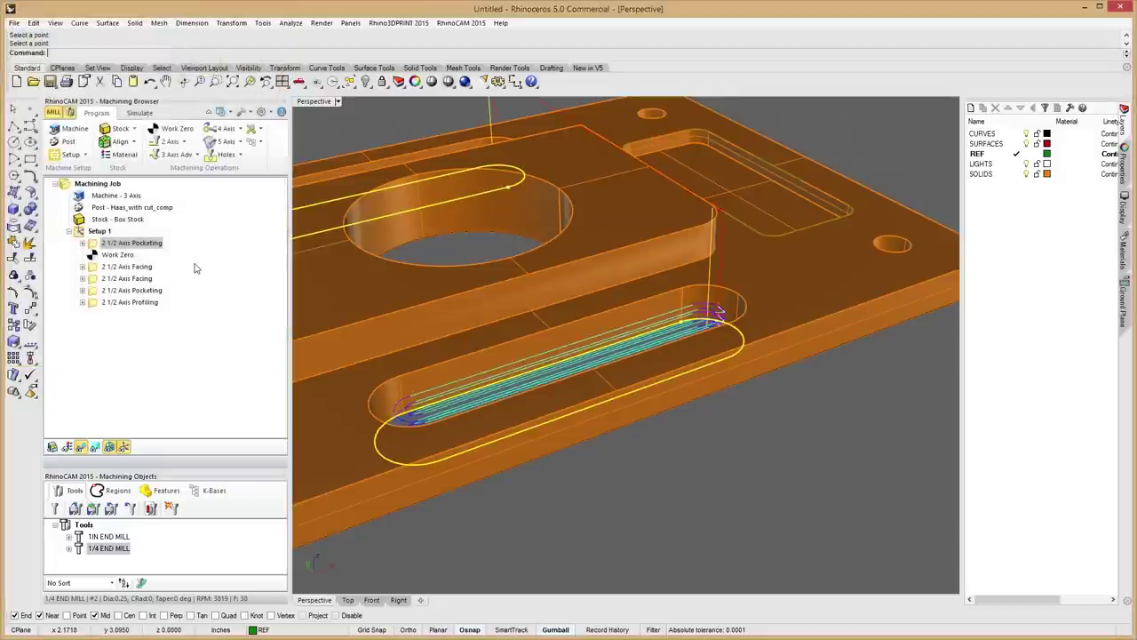
mouse_move(526, 337)
right_mouse_down()
mouse_move(652, 365)
mouse_move(545, 347)
right_mouse_up()
scroll(658, 318, "up", 6)
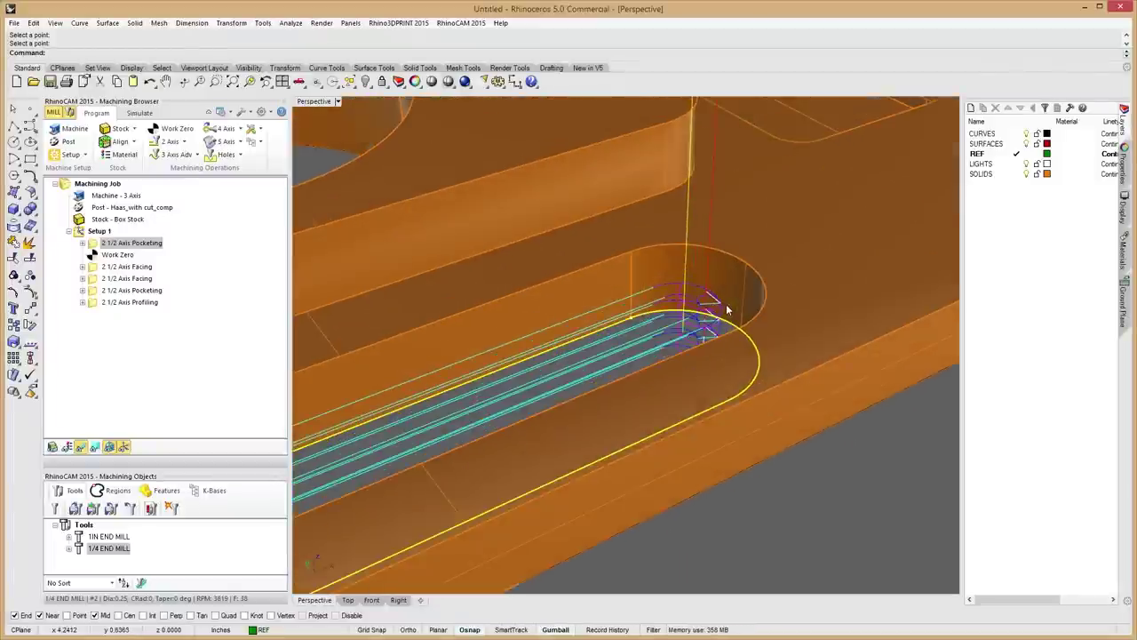
Inspect the slots' pocketing toolpath on the whole plate and simulate its material removal.
scroll(659, 317, "down", 8)
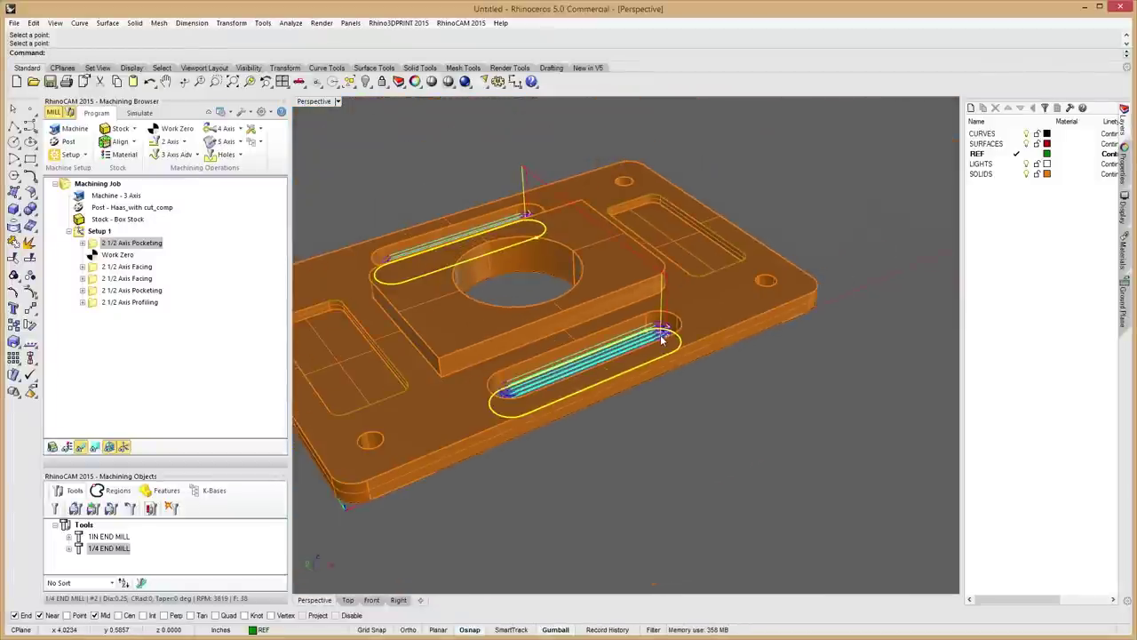
right_click_drag(412, 378, 604, 384)
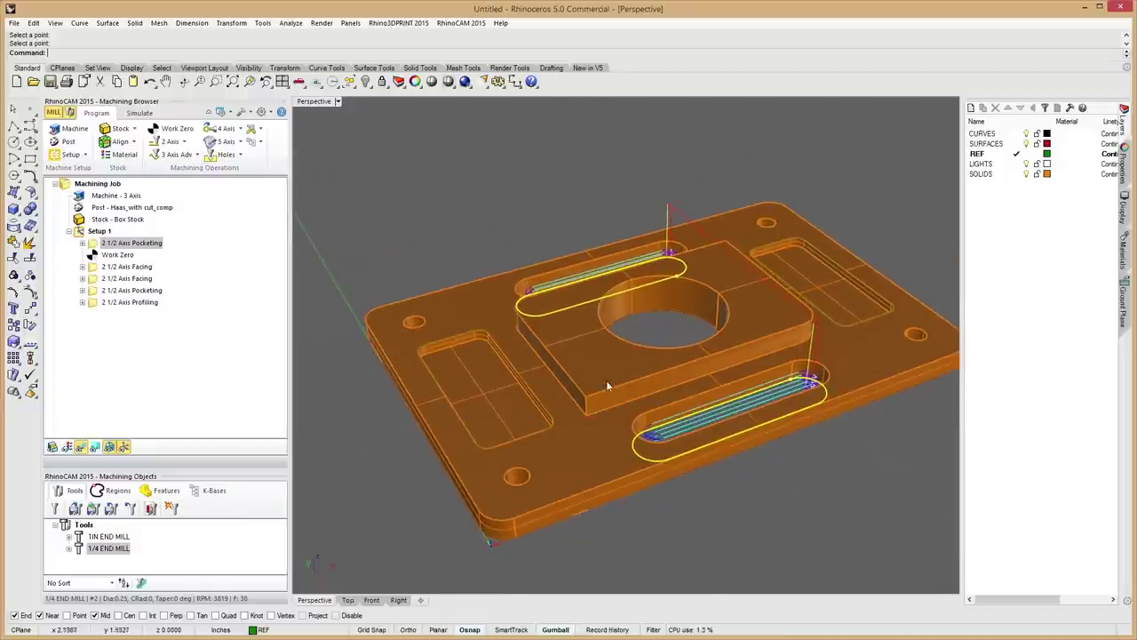
left_click(138, 114)
left_click(136, 142)
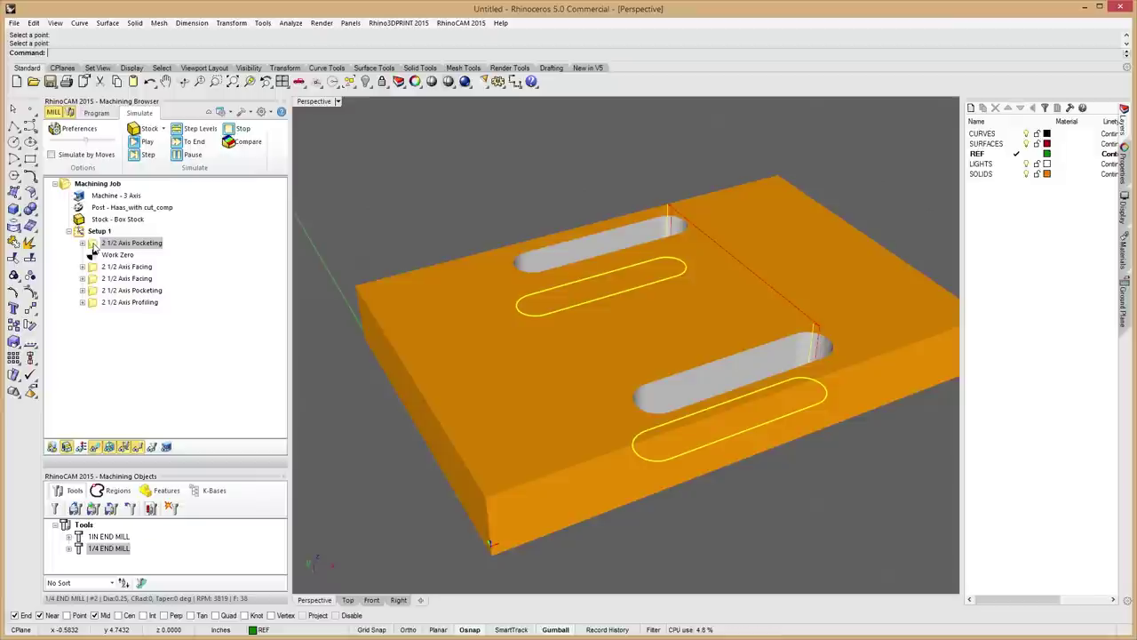
Move the slots' 2 1/2 Axis Pocketing operation after the 2 1/2 Axis Profiling operation in Setup 1 and regenerate it.
left_click_drag(102, 244, 111, 320)
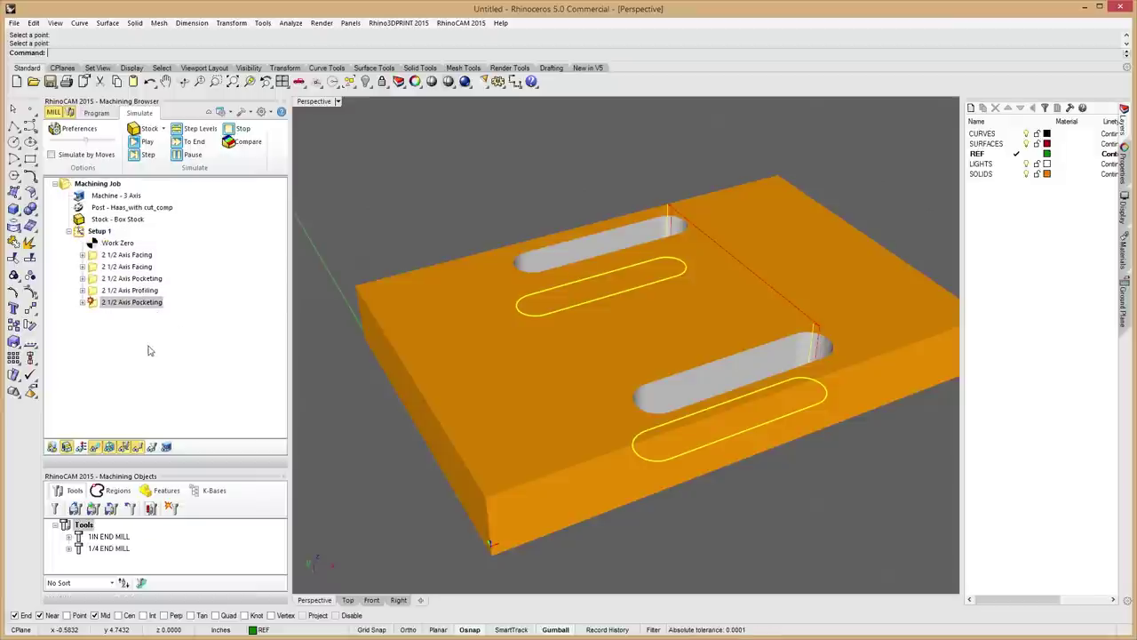
left_click(95, 292)
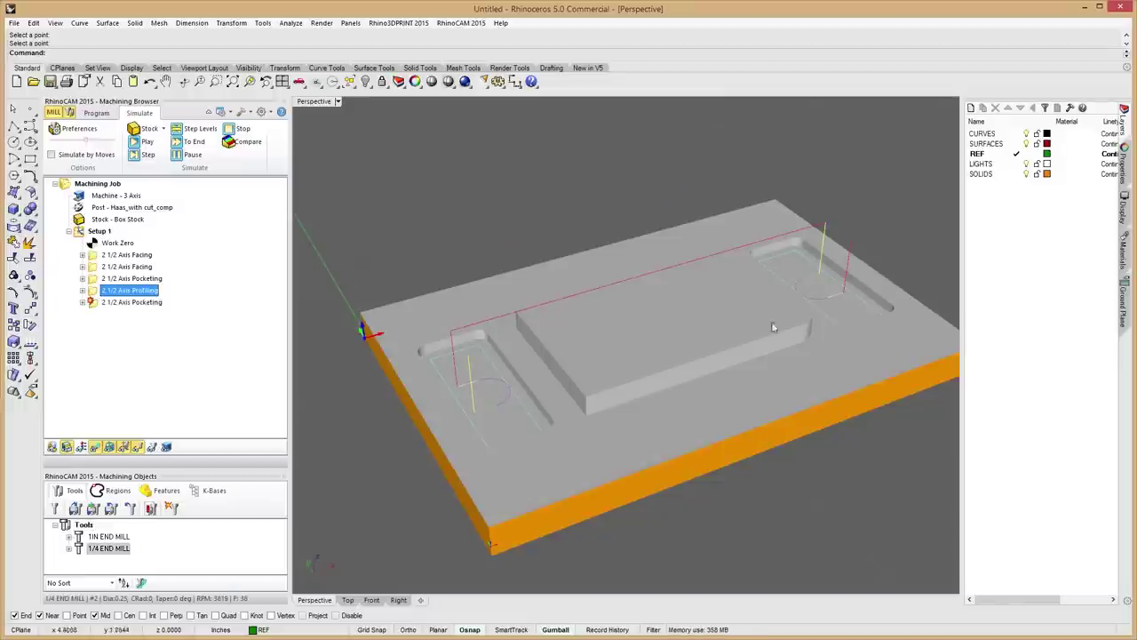
left_click(103, 304)
right_click(103, 304)
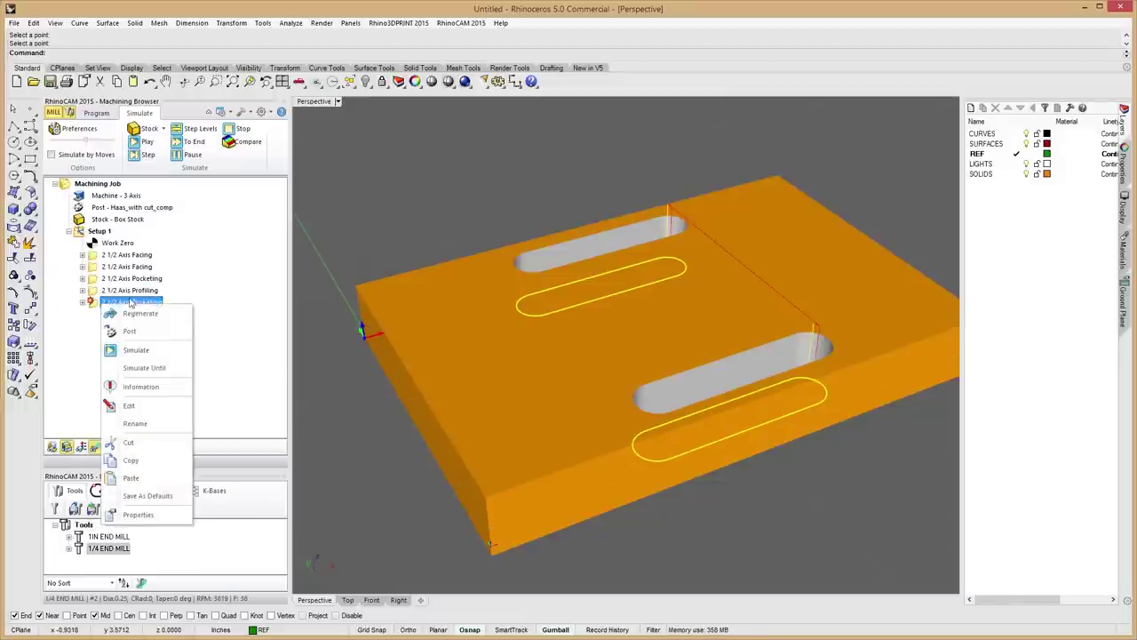
left_click(133, 329)
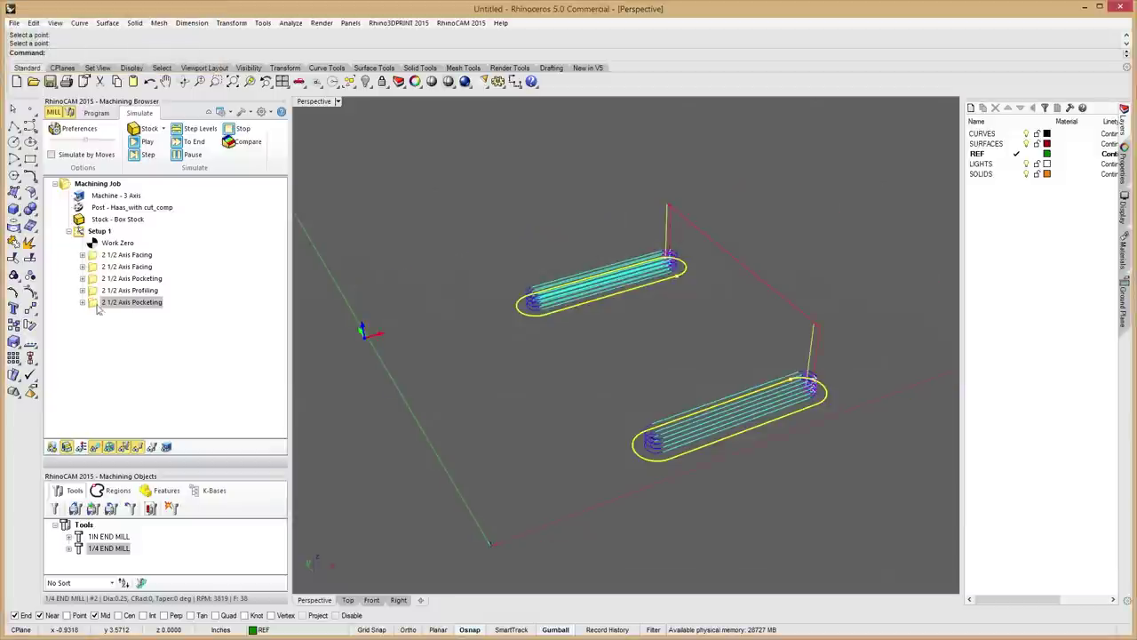
Simulate the reordered slot pocketing, and look through the available hole-making and 2 axis operation types.
left_click(137, 146)
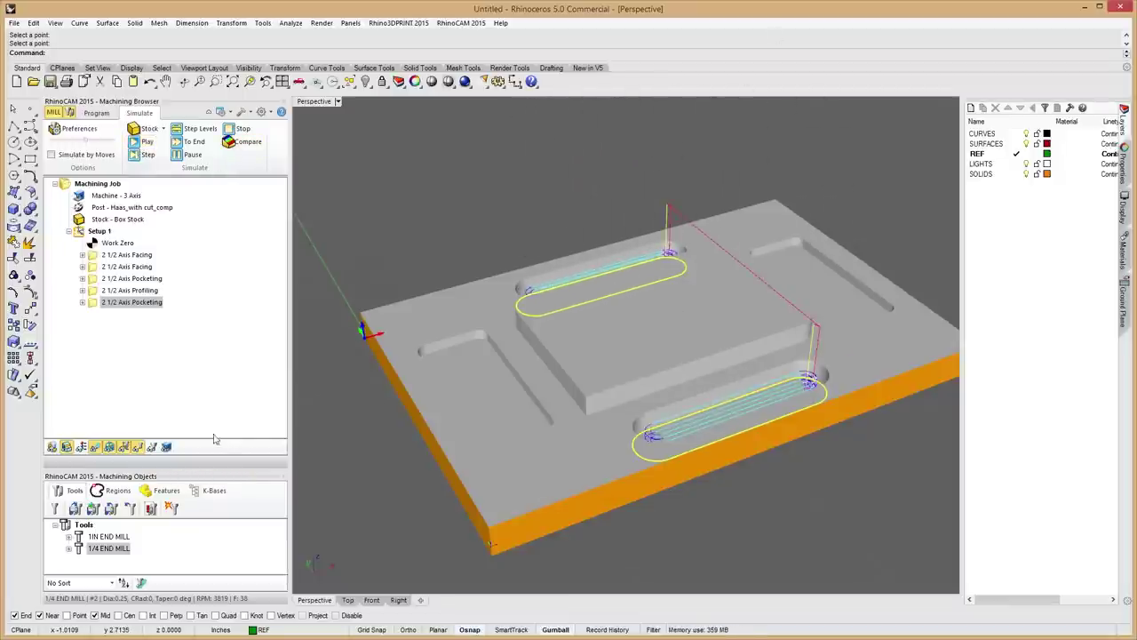
left_click(94, 113)
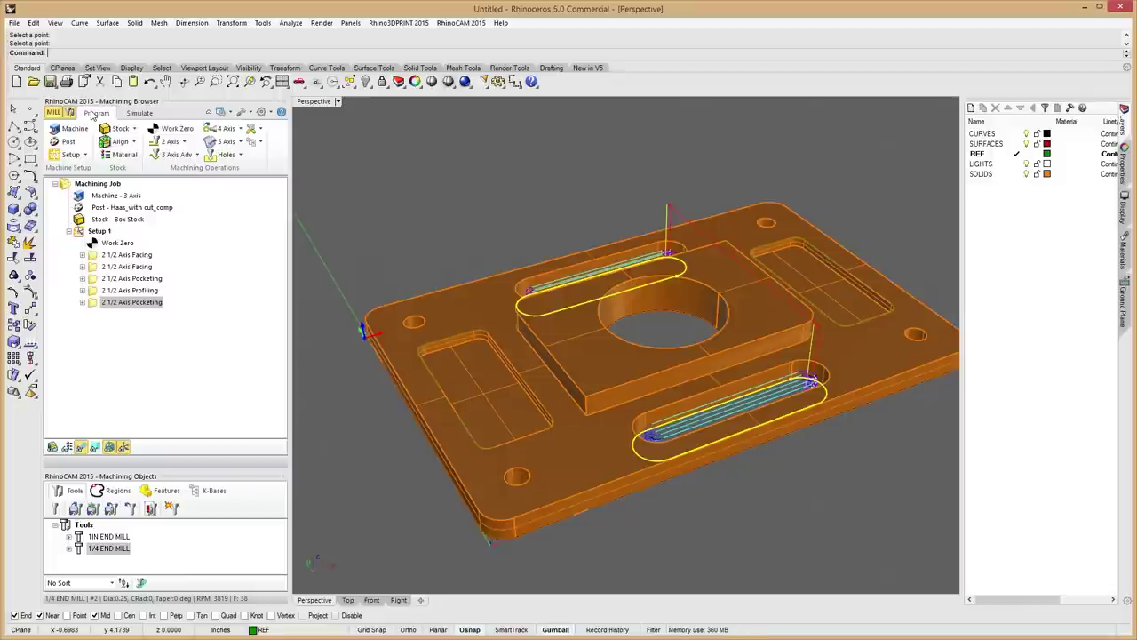
left_click(239, 155)
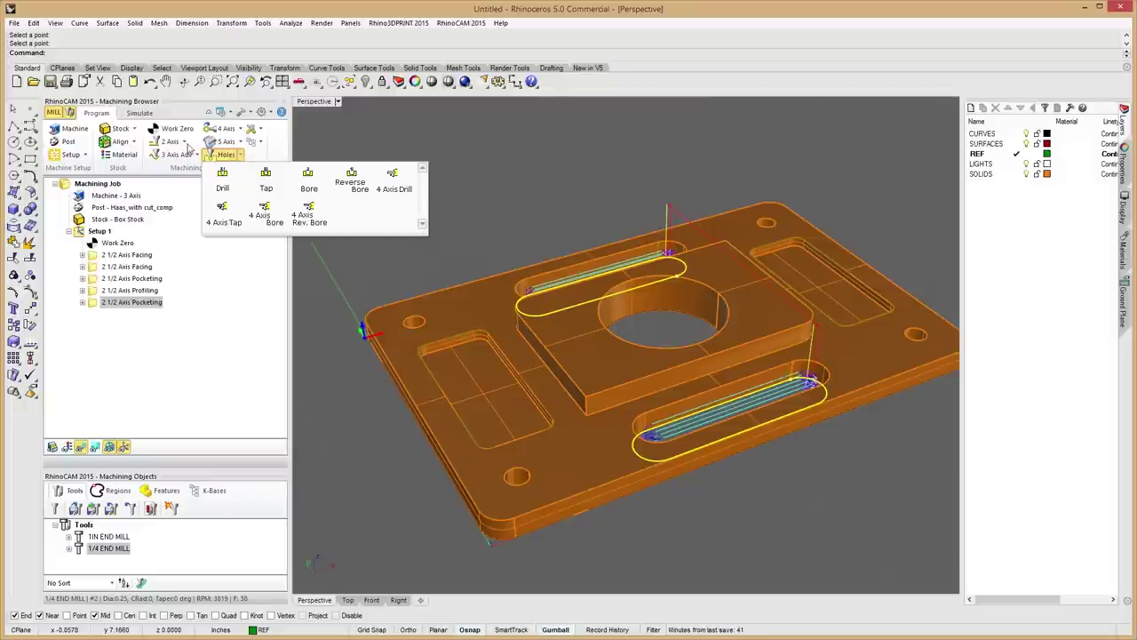
left_click(185, 142)
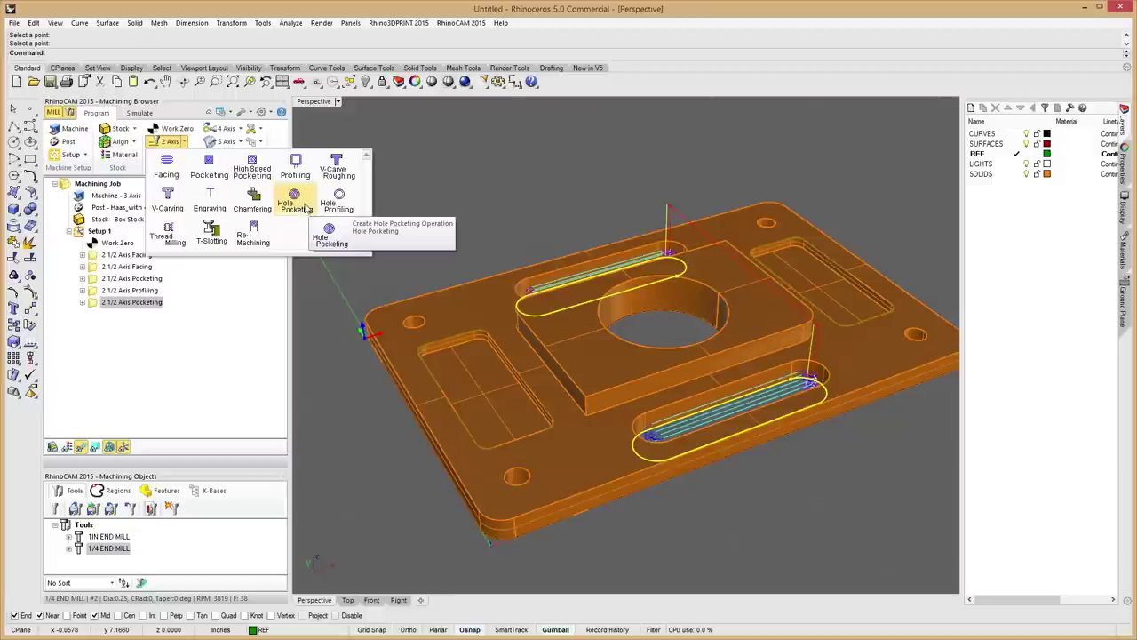
left_click(151, 333)
Create a Hole Profiling operation following the last pocketing operation, with the large central hole's upper edge as its drive region.
left_click(99, 305)
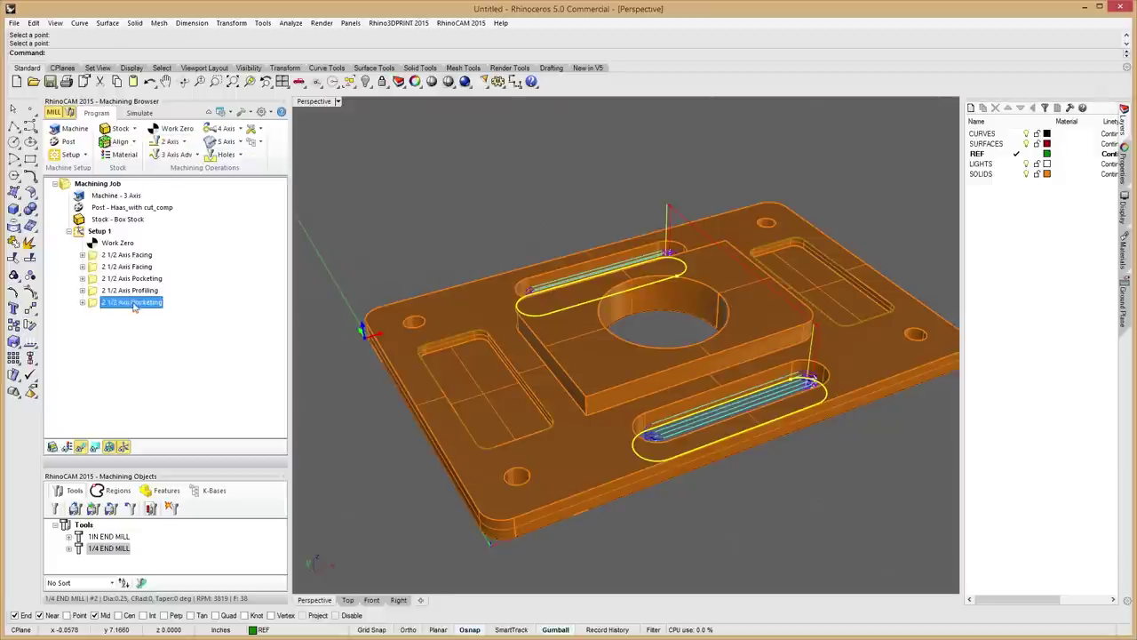
left_click(168, 141)
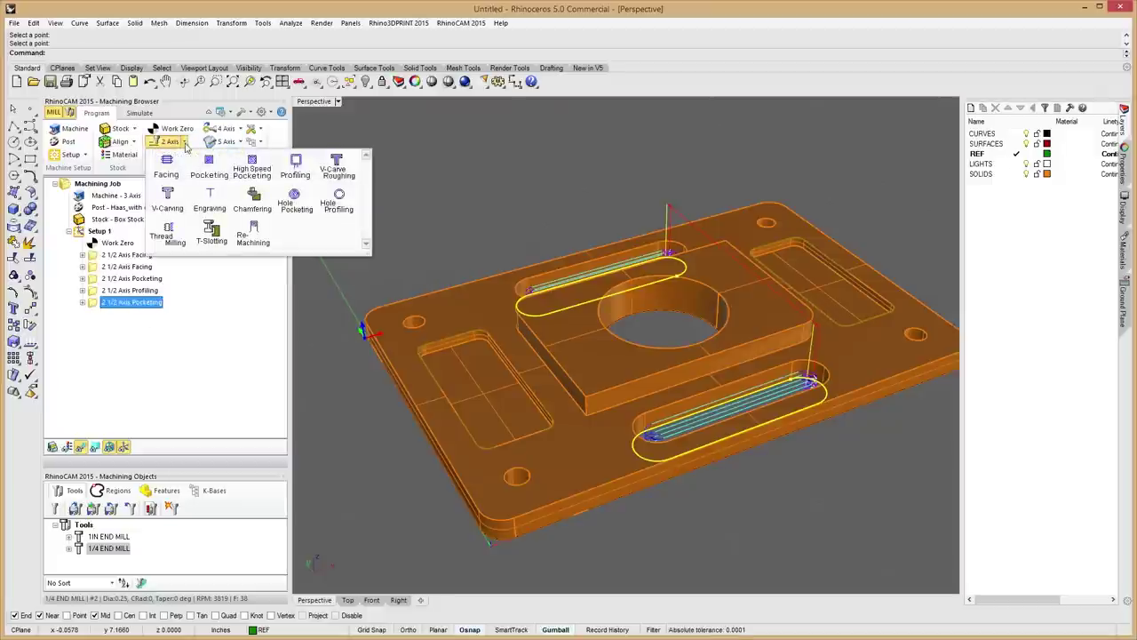
left_click(332, 204)
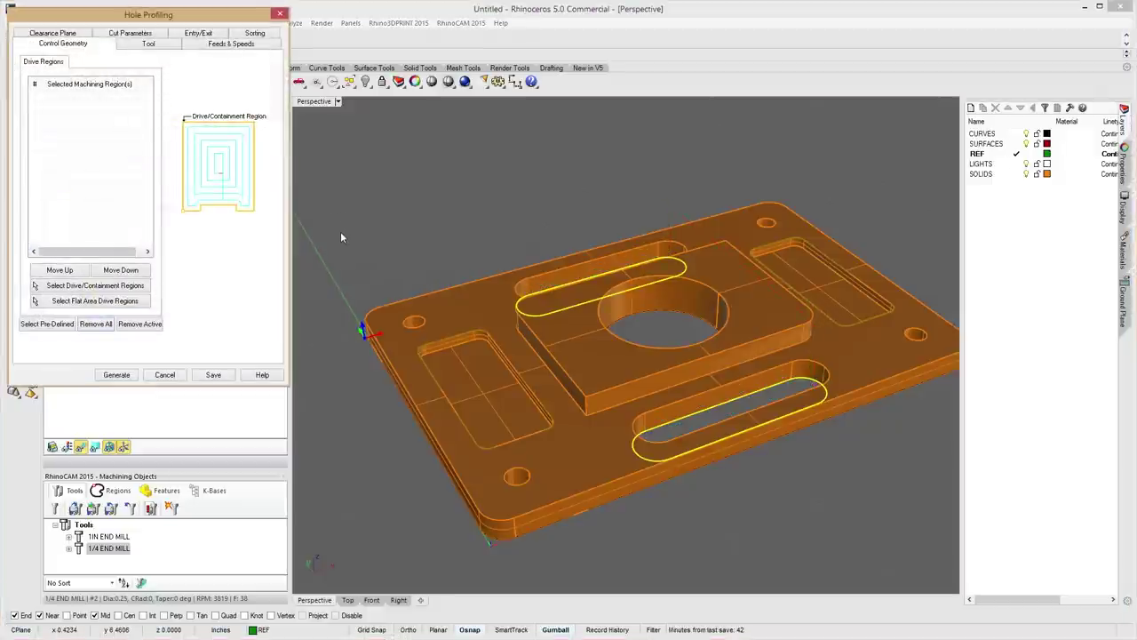
left_click(94, 285)
left_click(704, 281)
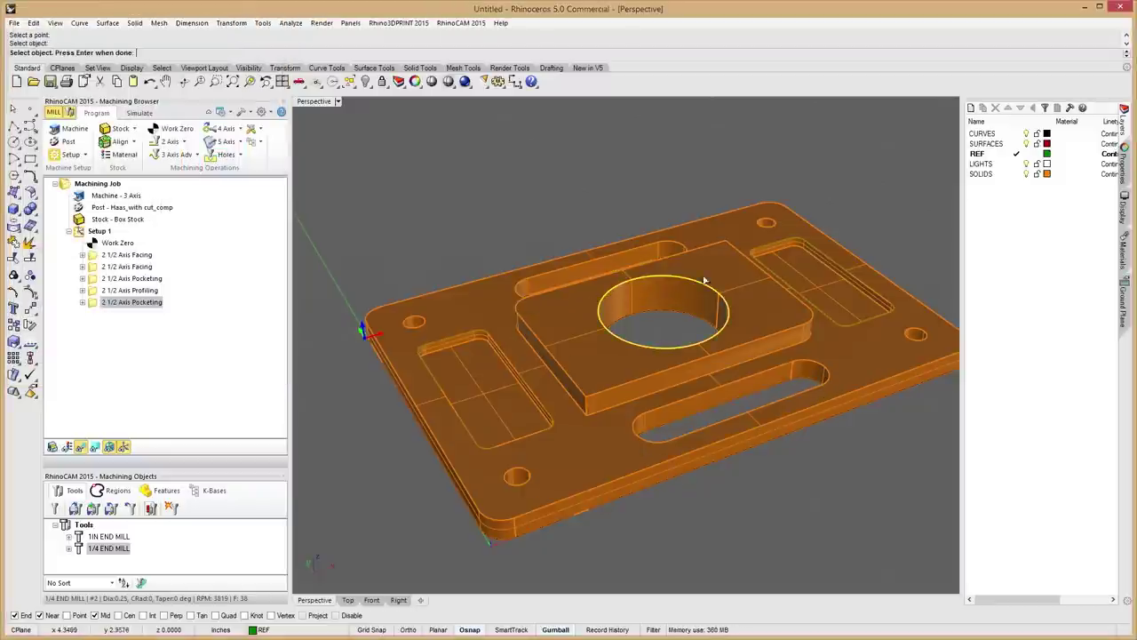
right_click(428, 204)
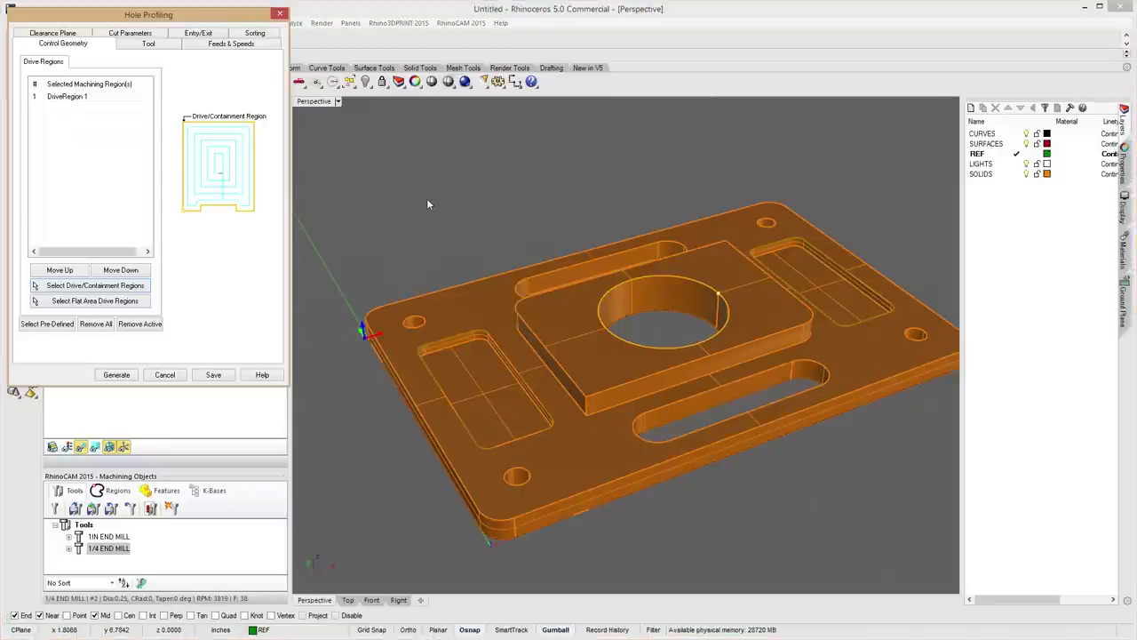
Review the hole profiling operation's 1/4 END MILL tool, feeds and speeds, and clearance plane settings.
left_click(156, 46)
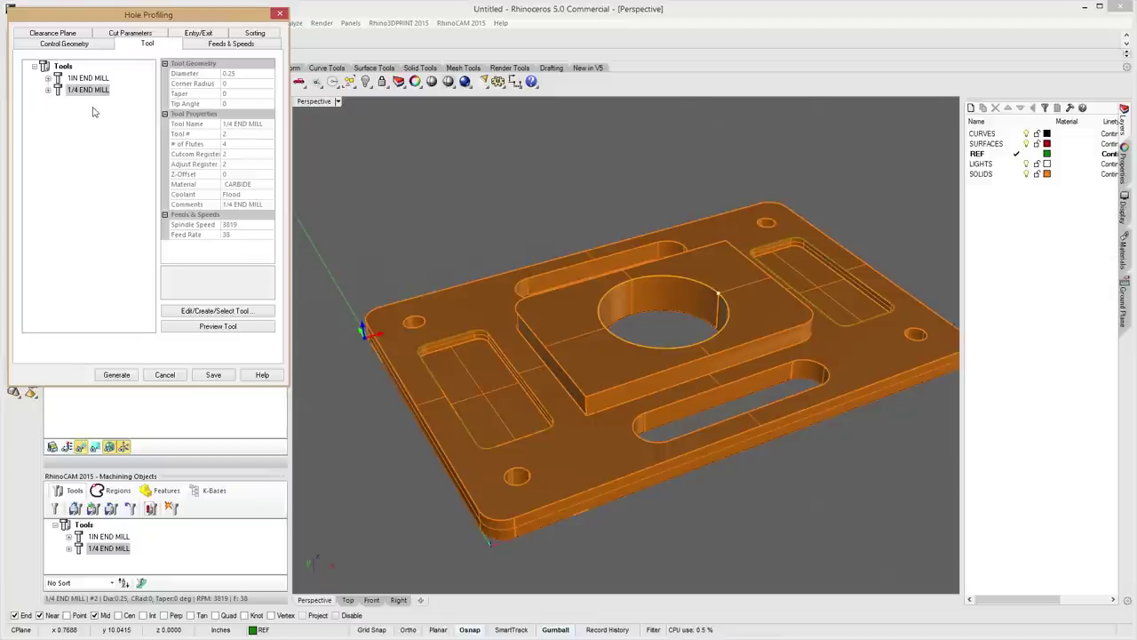
left_click(206, 46)
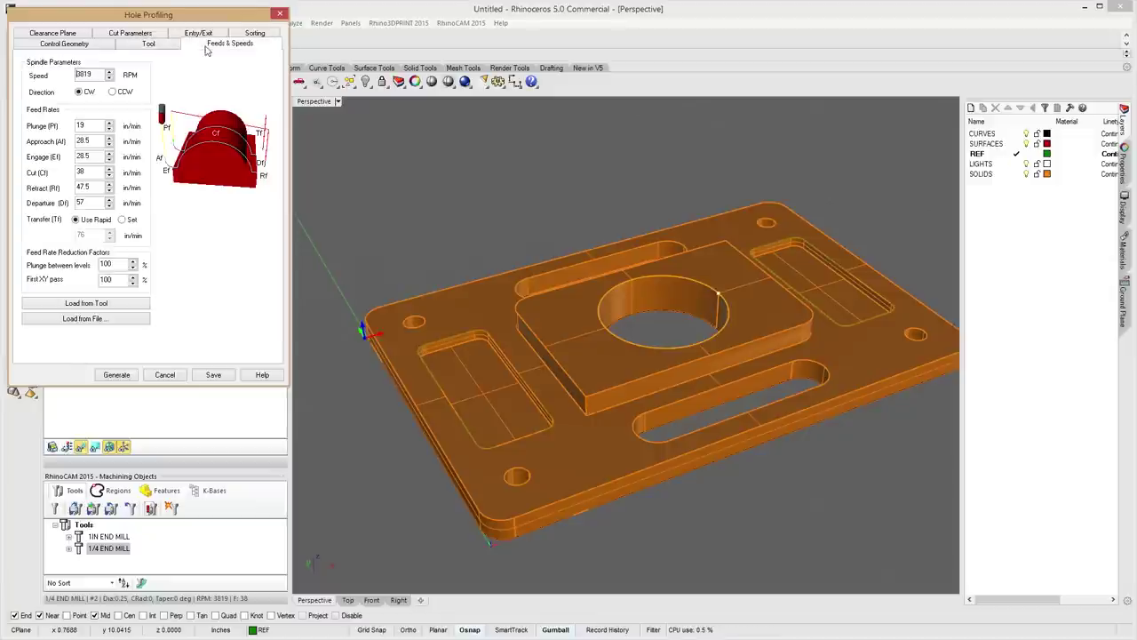
left_click(75, 37)
Set the hole profiling depth to 0.5 by picking points on the central hole's wall.
left_click(114, 47)
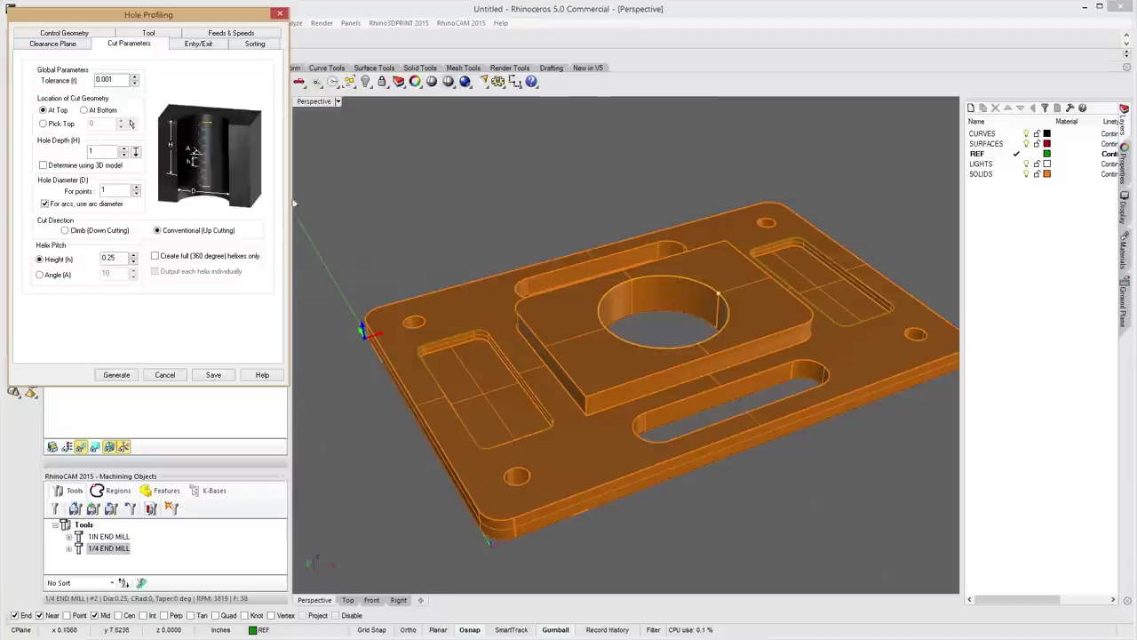
left_click(136, 152)
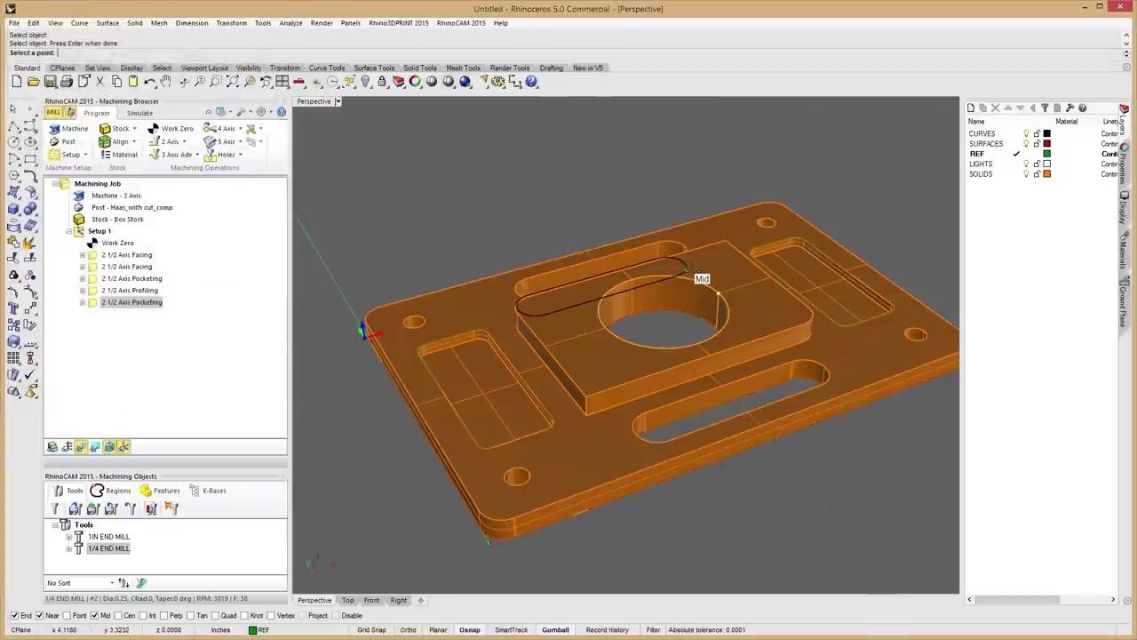
scroll(708, 303, "up", 4)
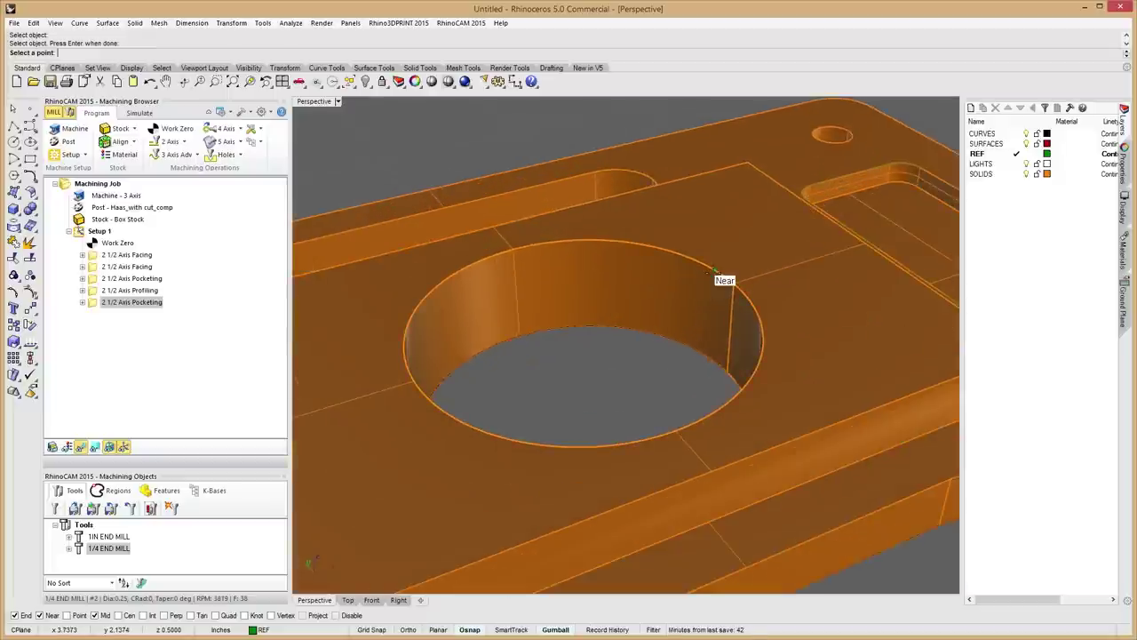
left_click(697, 353)
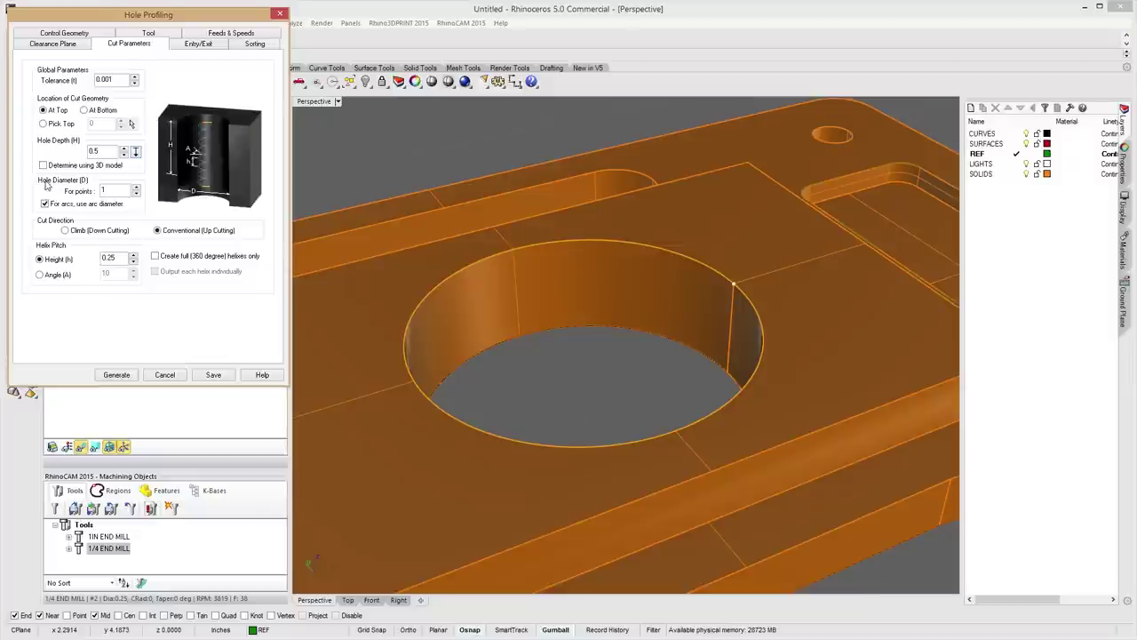
scroll(488, 181, "down", 5)
scroll(572, 326, "down", 2)
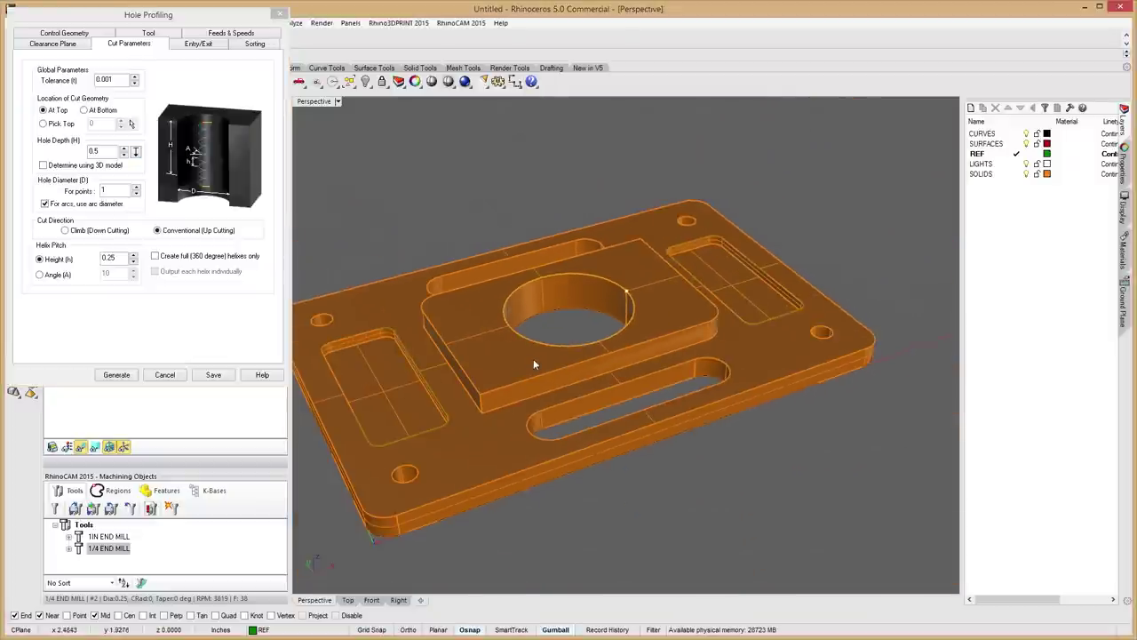
right_click_drag(508, 380, 537, 352)
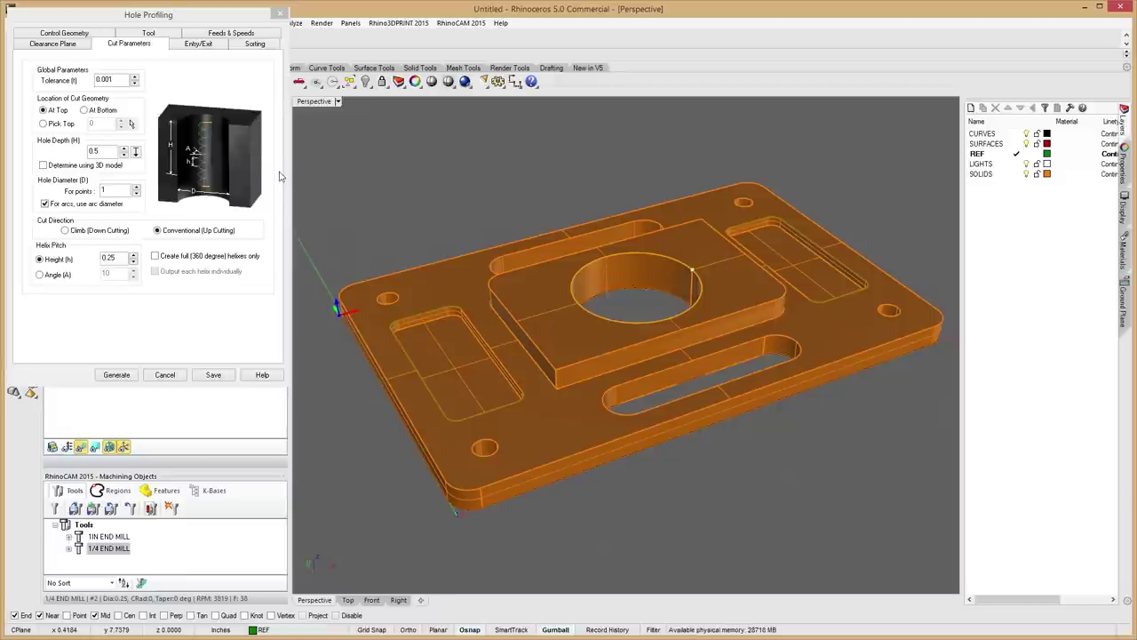
Set the entry motion to Along Path 3D Entry and the exit motion to None, and generate the hole profiling toolpath.
left_click(198, 44)
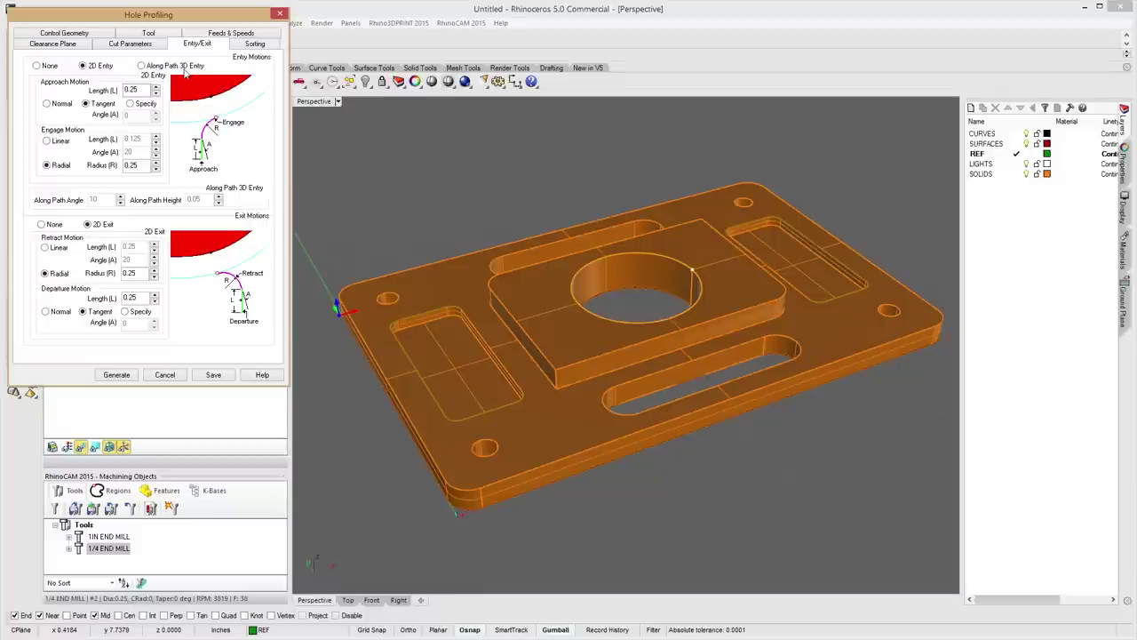
left_click(141, 66)
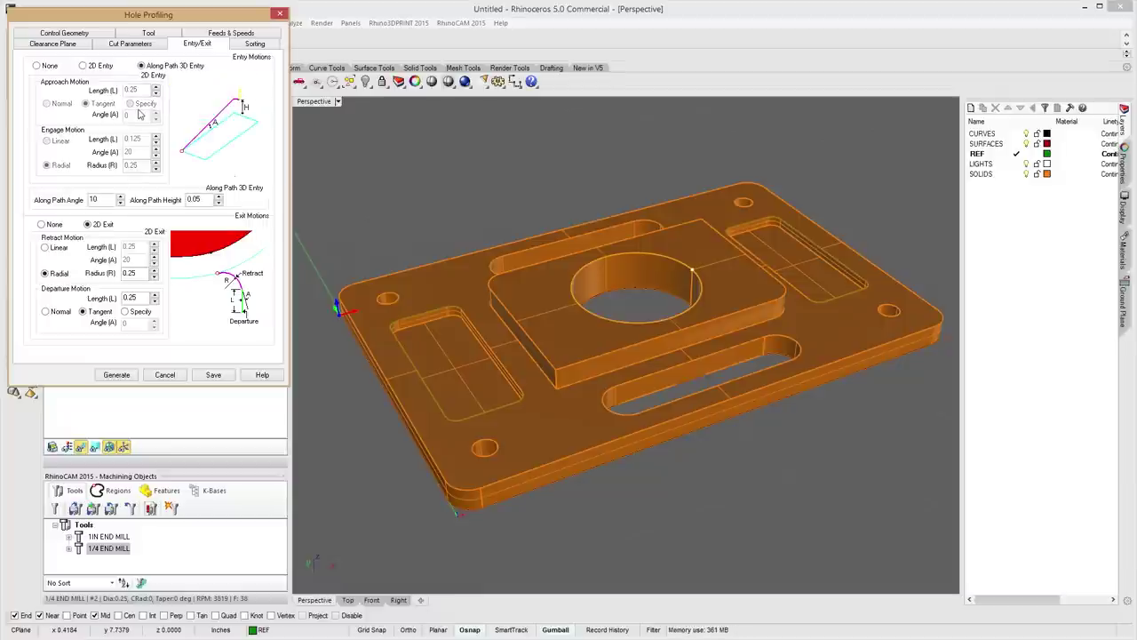
left_click(42, 225)
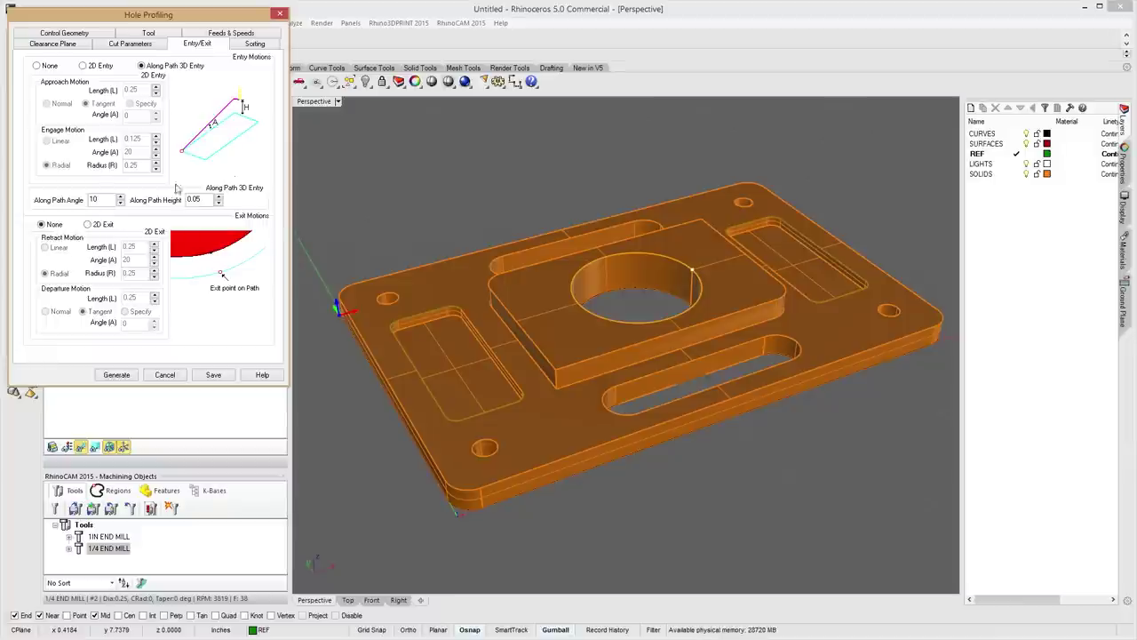
left_click(116, 374)
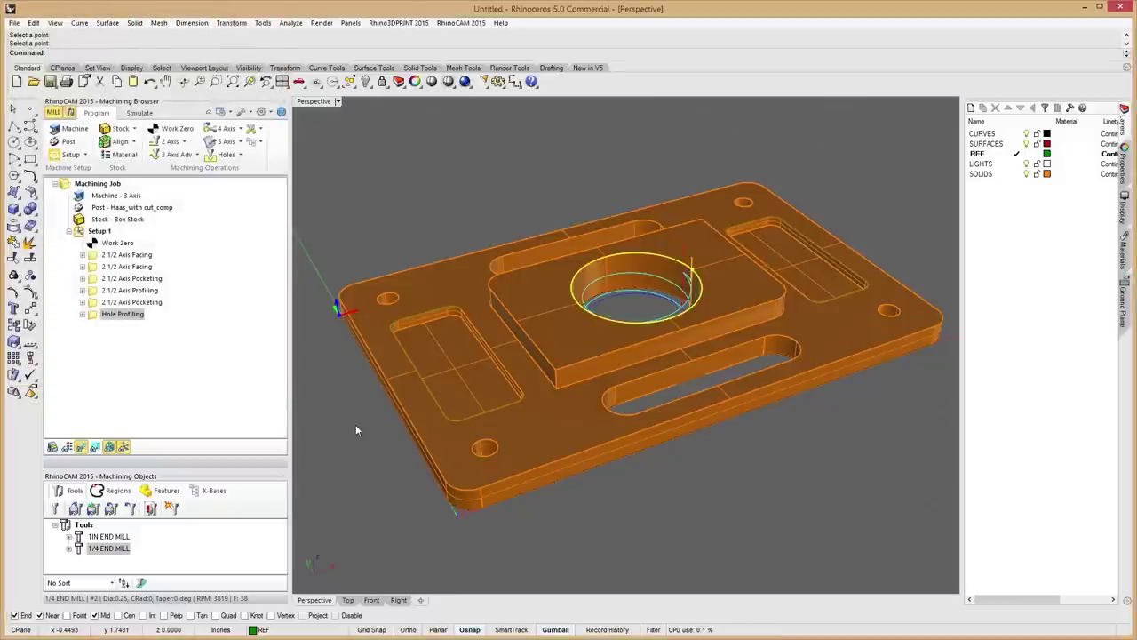
Examine the helical hole profiling toolpath inside the central hole from several angles.
right_click_drag(378, 400, 713, 379)
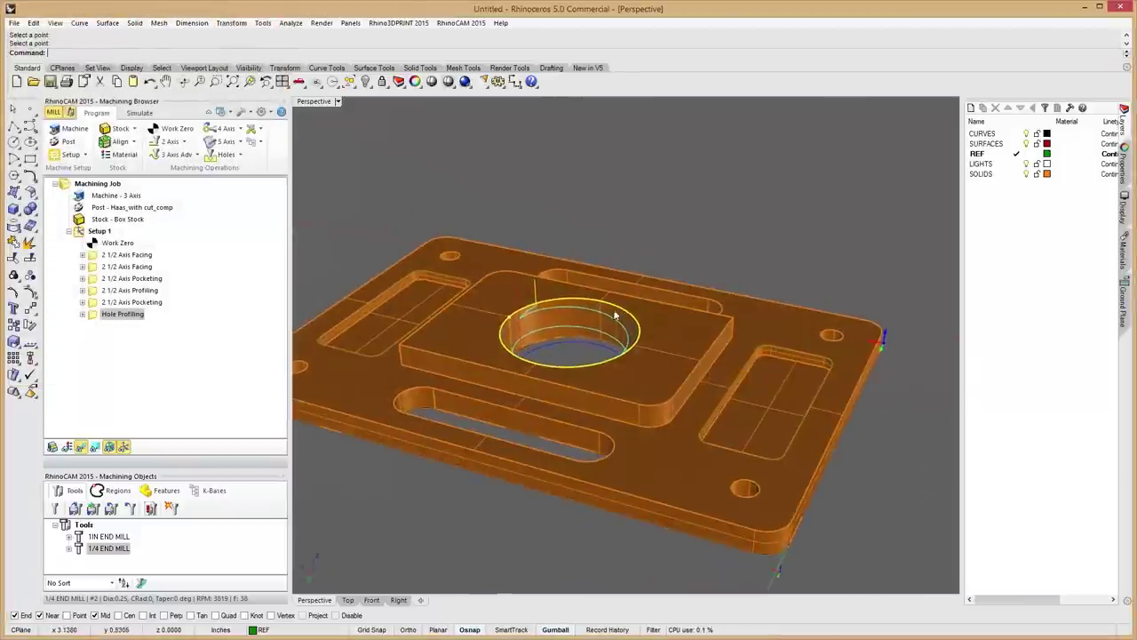
scroll(610, 323, "up", 5)
right_click_drag(594, 331, 449, 275)
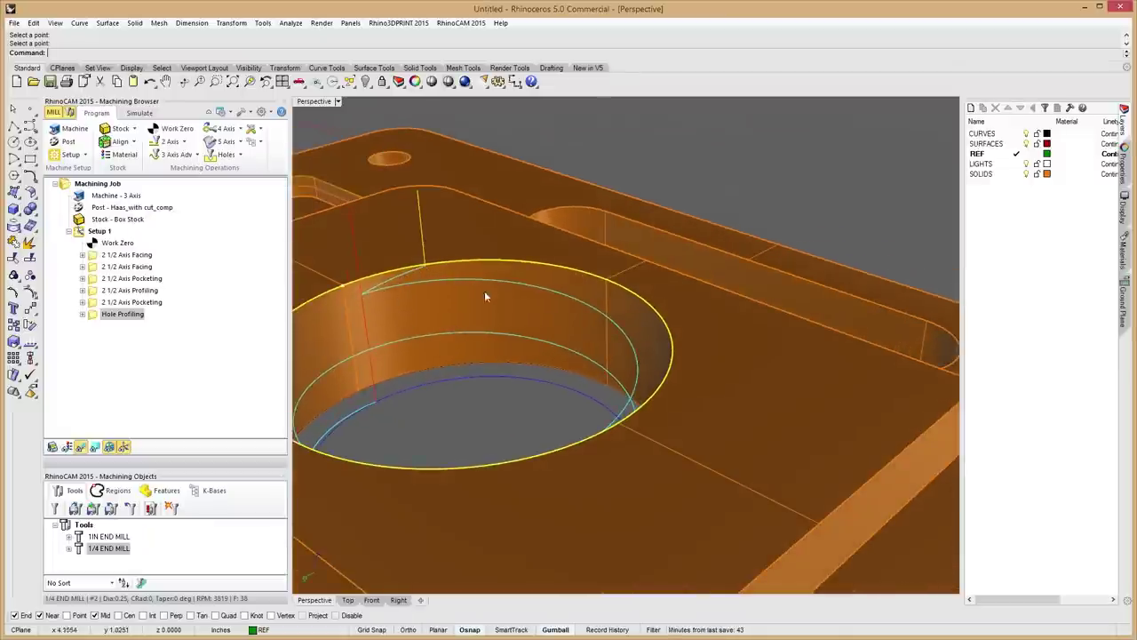
right_click_drag(509, 372, 722, 290)
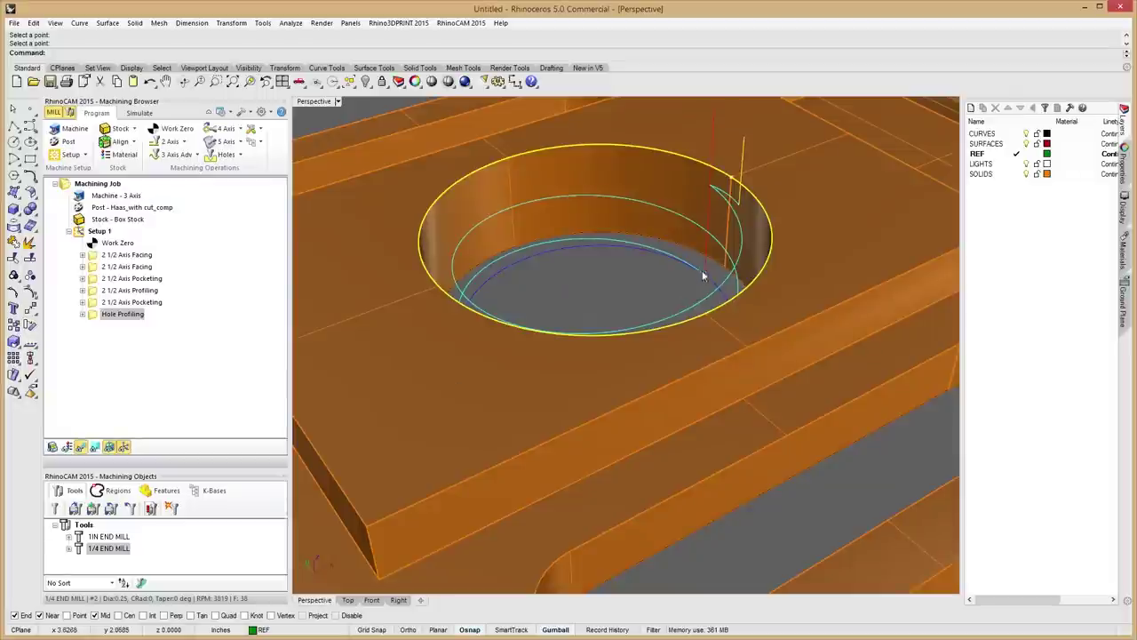
scroll(689, 248, "down", 5)
right_click_drag(763, 254, 690, 358)
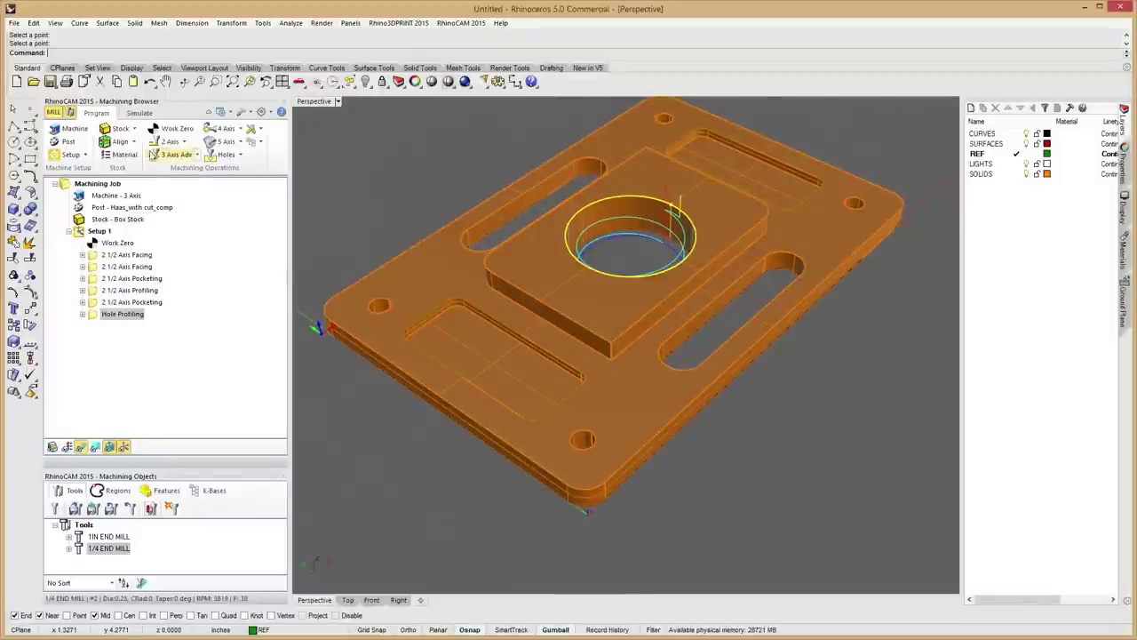
Simulate the hole profiling operation and inspect the cut around the central hole up close.
left_click(139, 113)
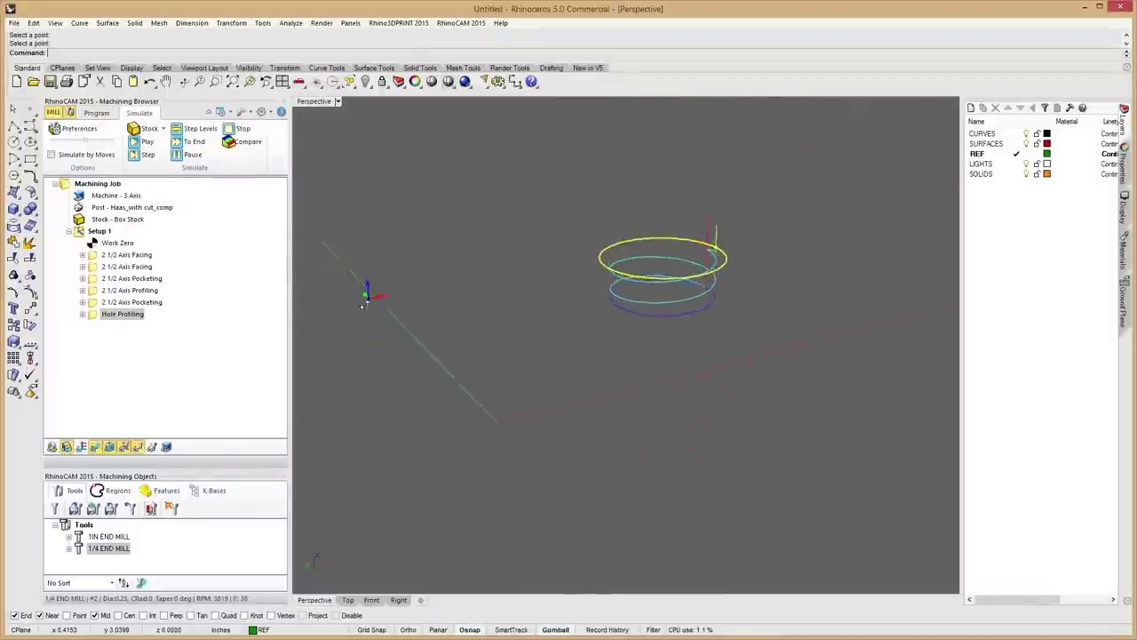
left_click(145, 141)
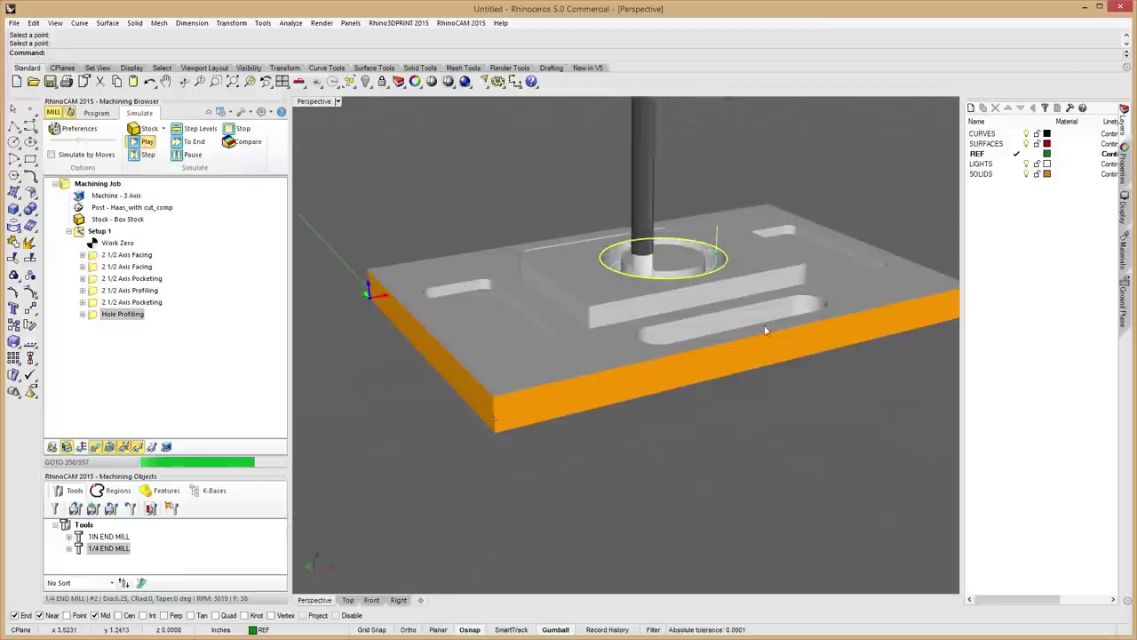
right_click_drag(683, 330, 673, 284)
scroll(673, 283, "up", 3)
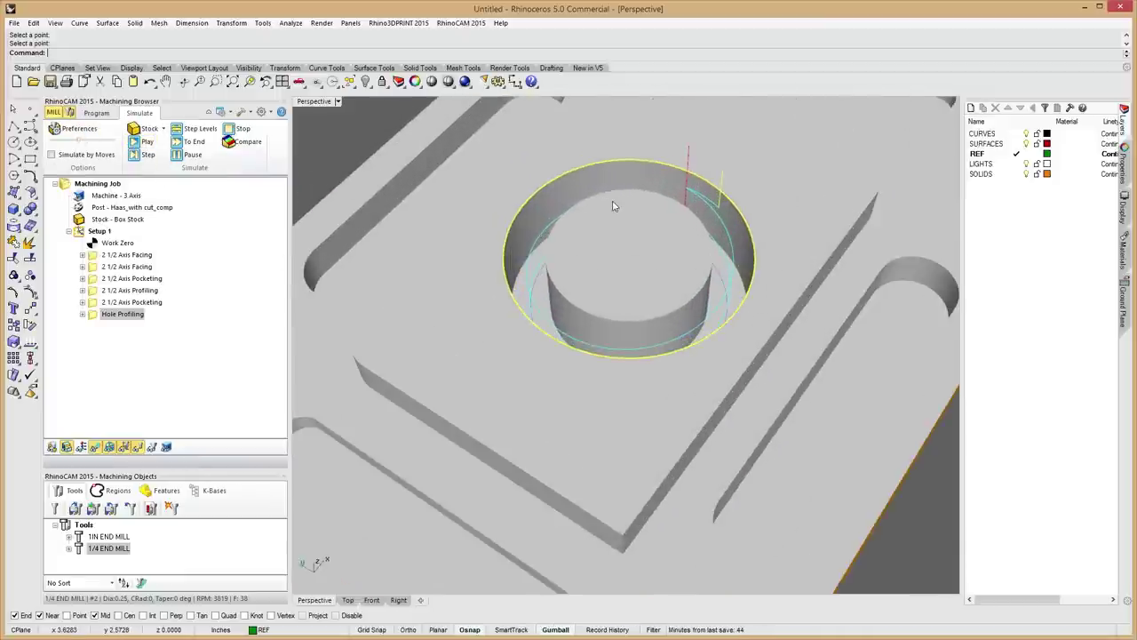
Inspect the simulated hole profiling cut and the remaining central plug from above and at an angle.
scroll(613, 249, "up", 3)
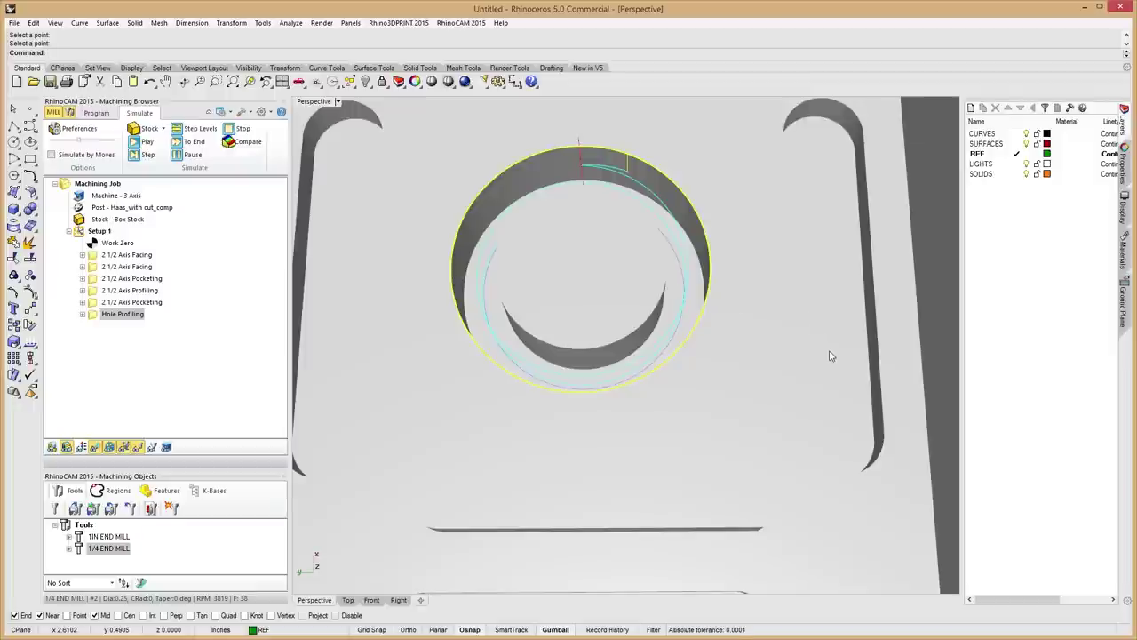
right_click_drag(856, 361, 715, 436)
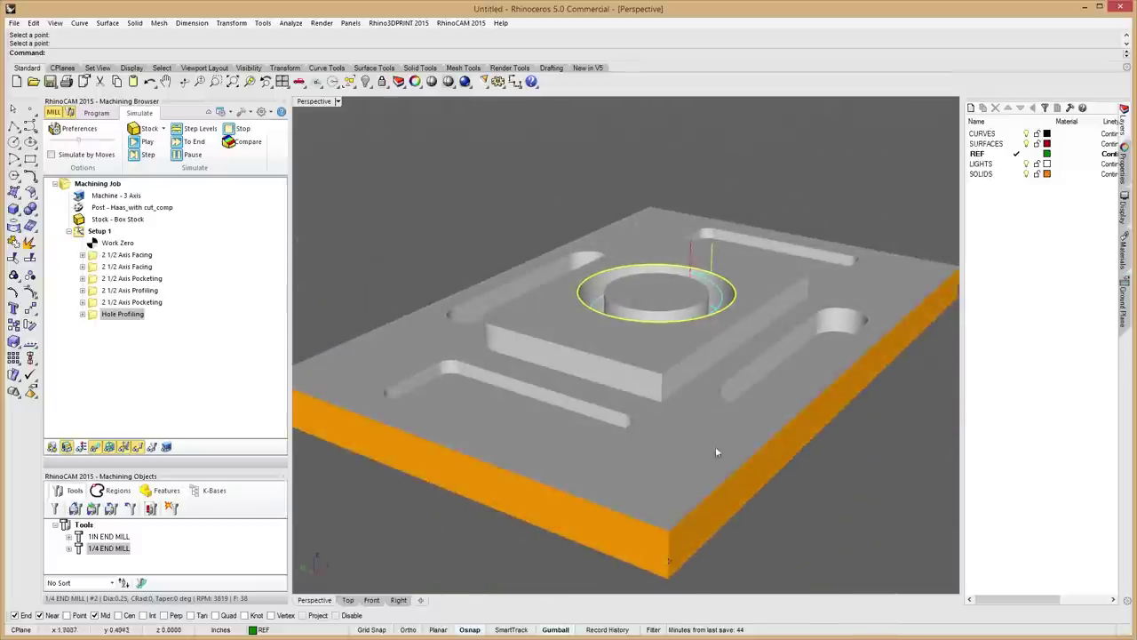
right_click_drag(791, 456, 751, 388)
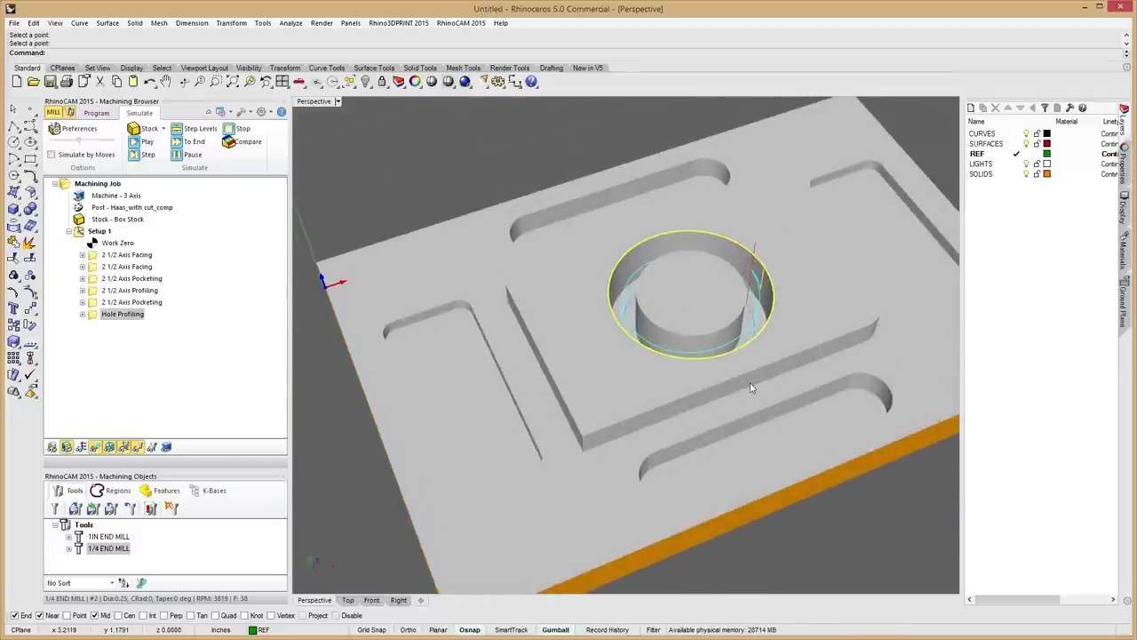
scroll(617, 450, "down", 5)
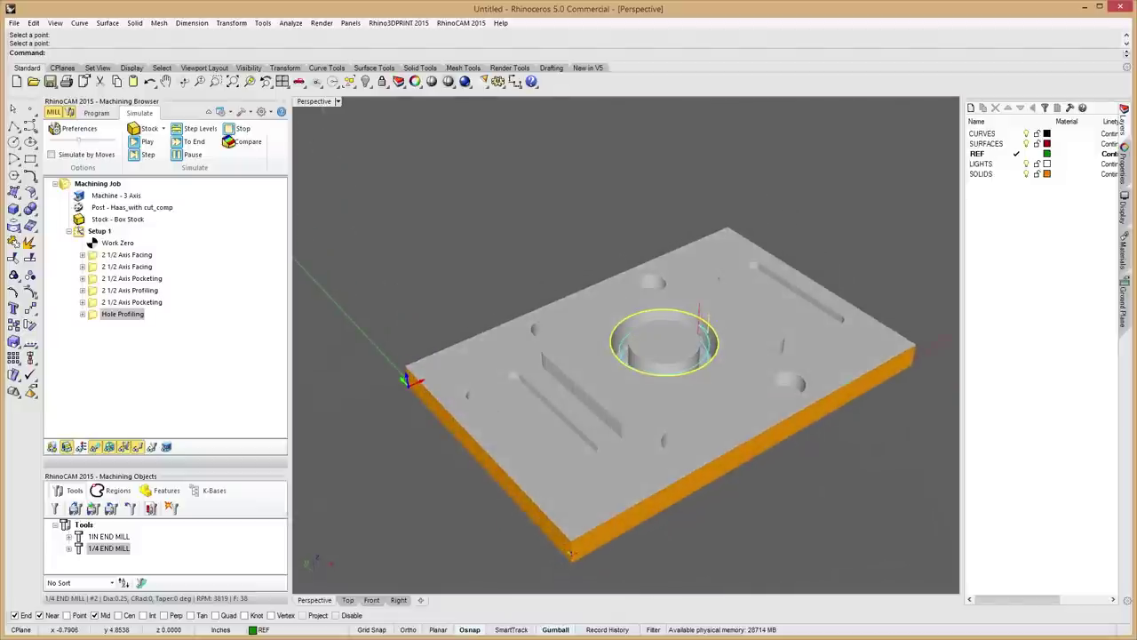
Start a Drill operation and select the circles of the plate's four corner holes as its drill features.
left_click(98, 112)
right_click_drag(675, 328, 734, 376)
right_click_drag(810, 374, 769, 363)
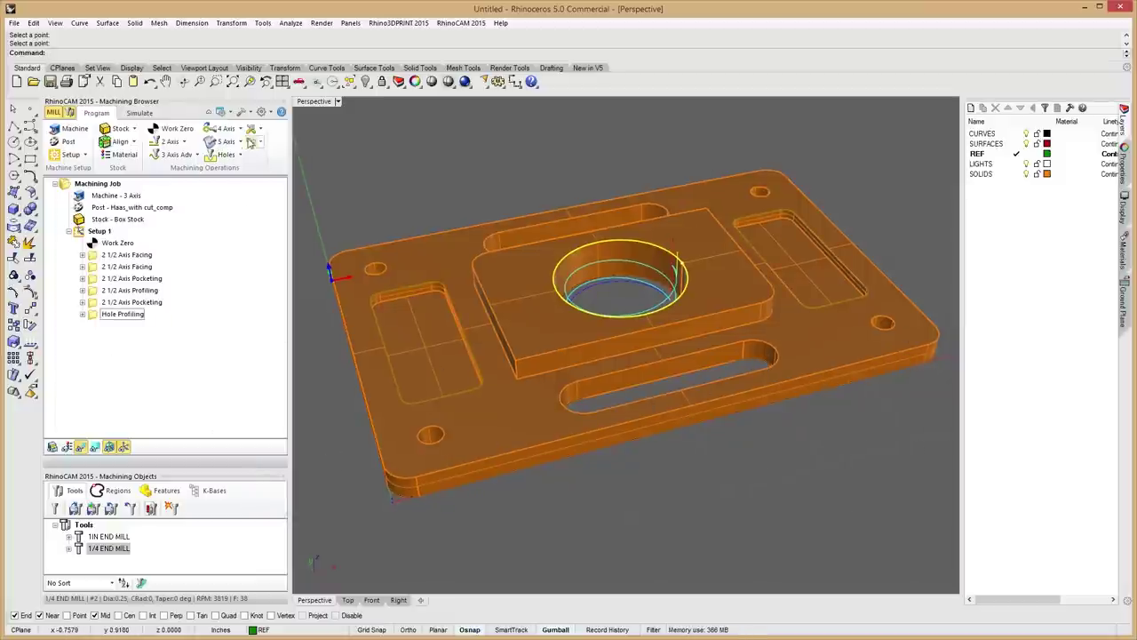
left_click(241, 155)
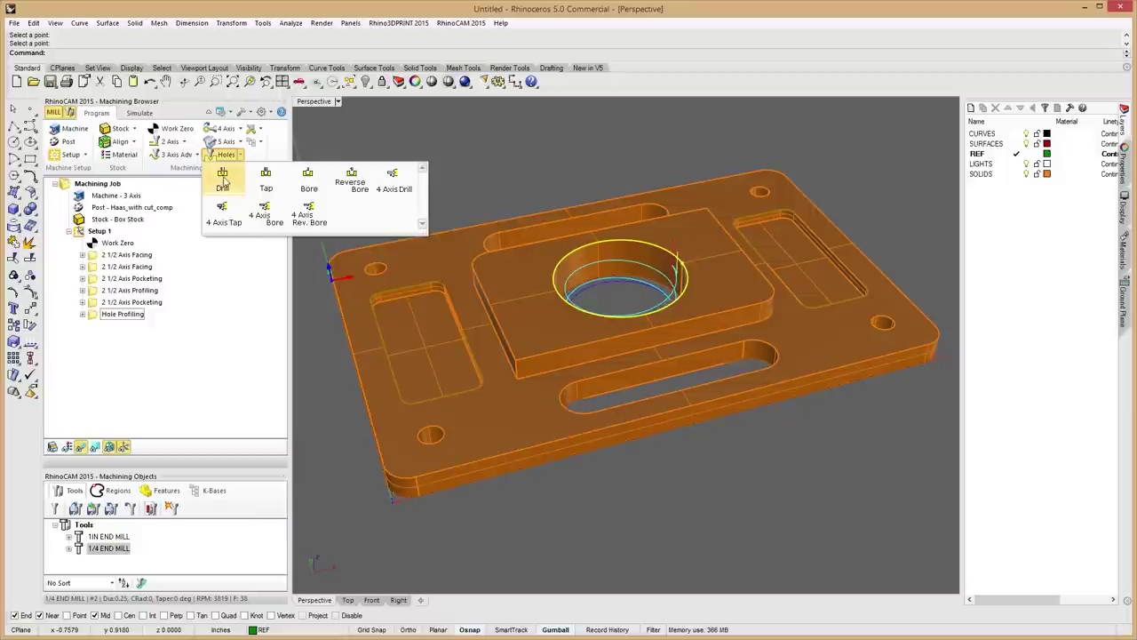
left_click(222, 181)
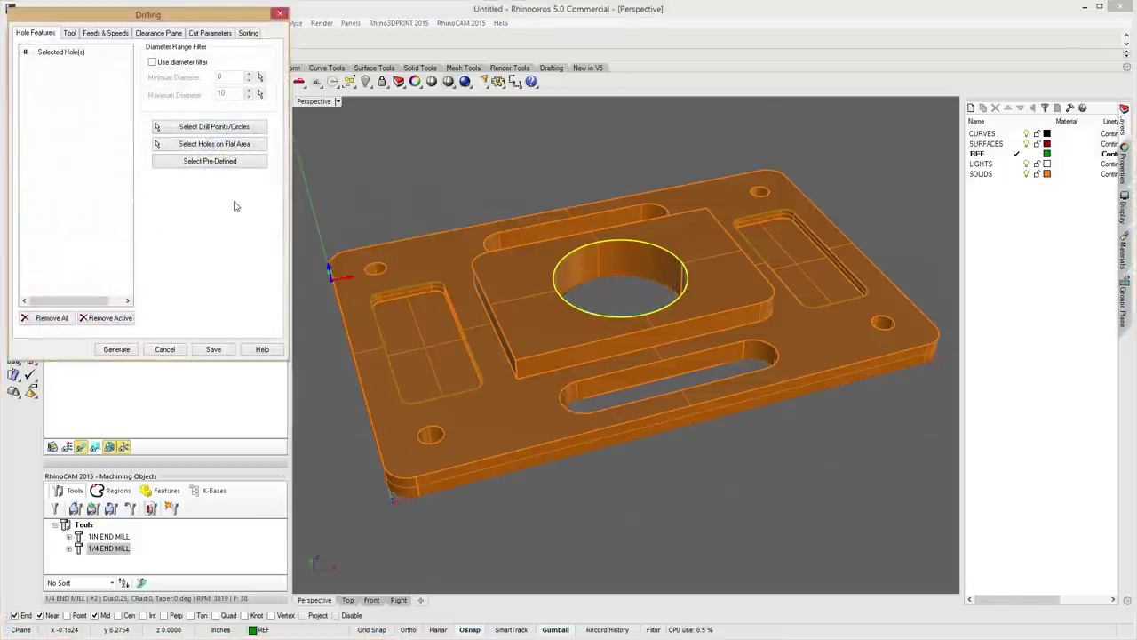
left_click(215, 125)
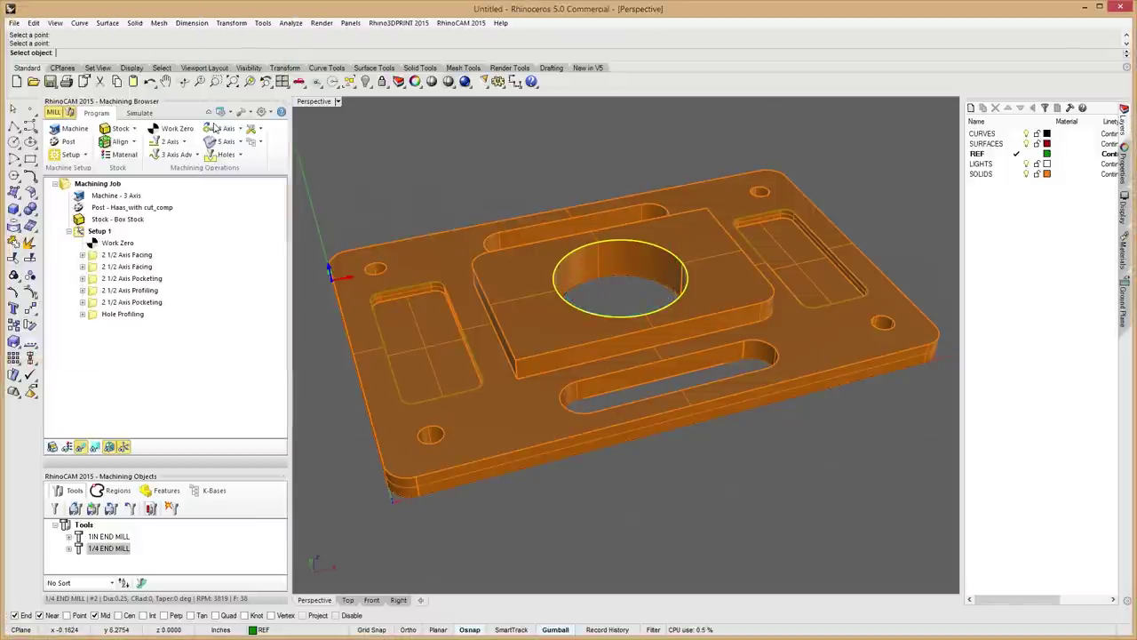
left_click(442, 430)
left_click(382, 267)
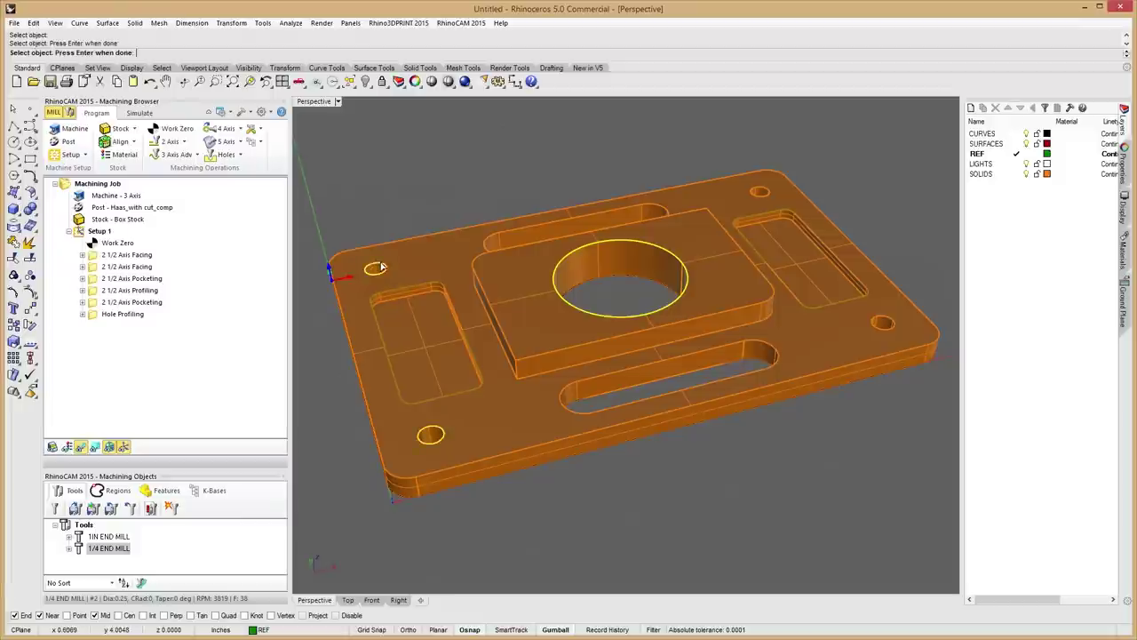
left_click(762, 194)
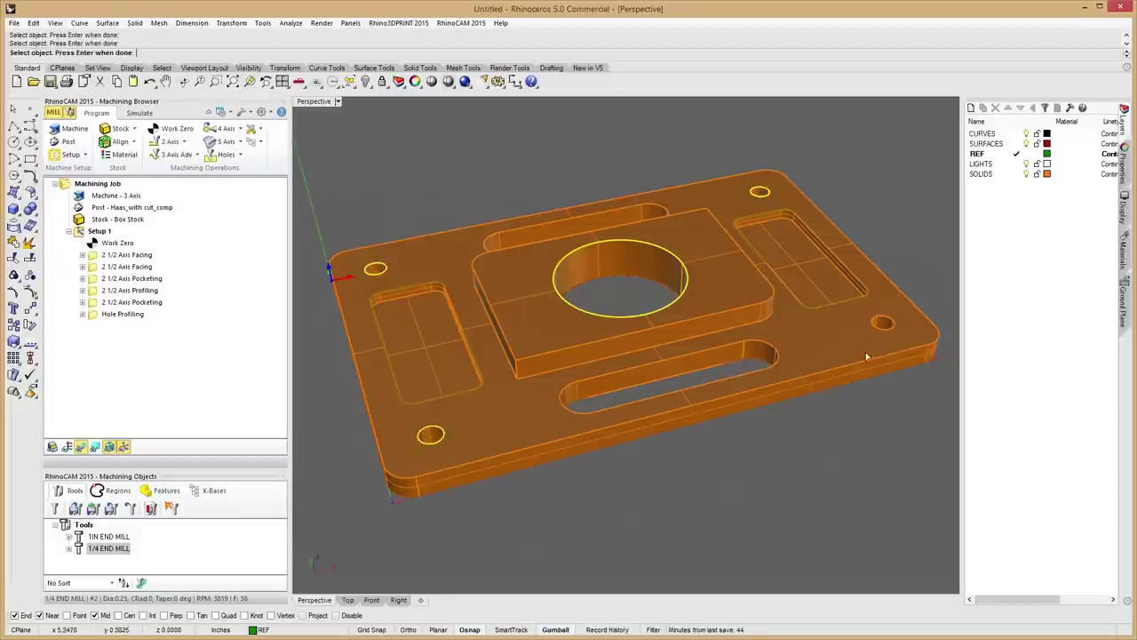
left_click(887, 335)
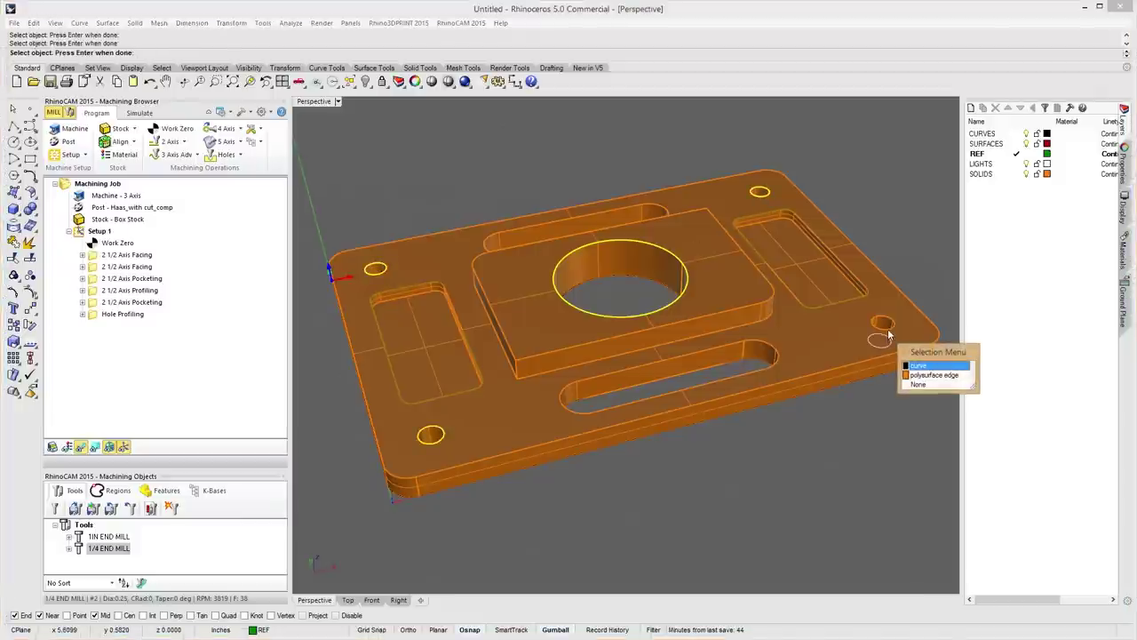
left_click(922, 365)
key("Return")
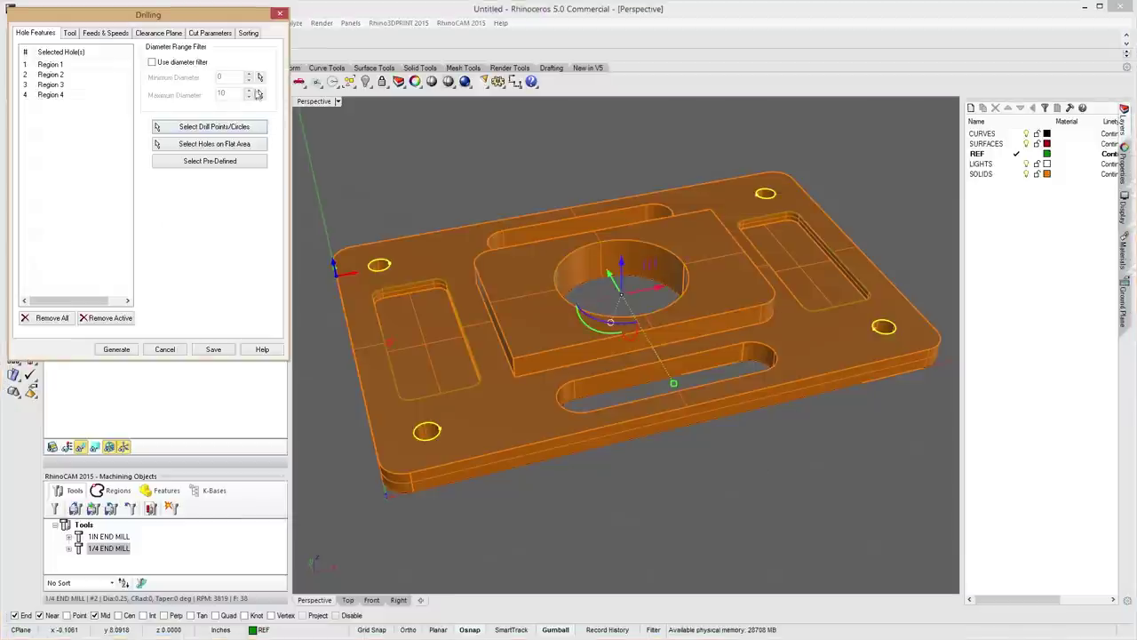
Define a center drill tool and load its feeds with a surface speed of 1000 ft/min and 0.002 in feed per tooth.
left_click(74, 33)
left_click(243, 302)
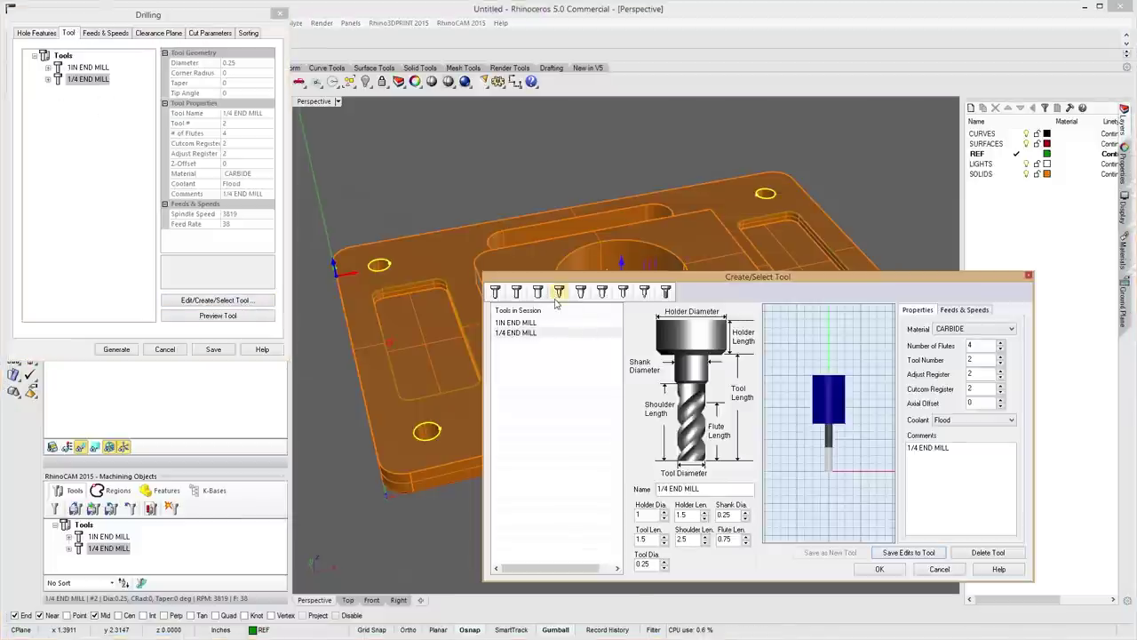
left_click(646, 294)
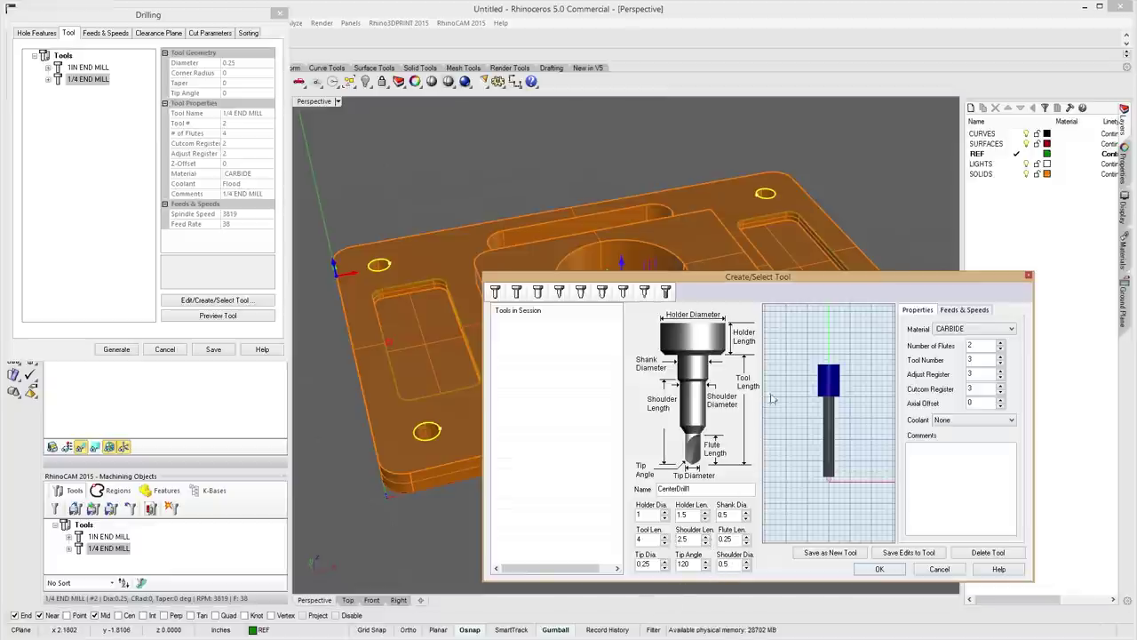
left_click(958, 311)
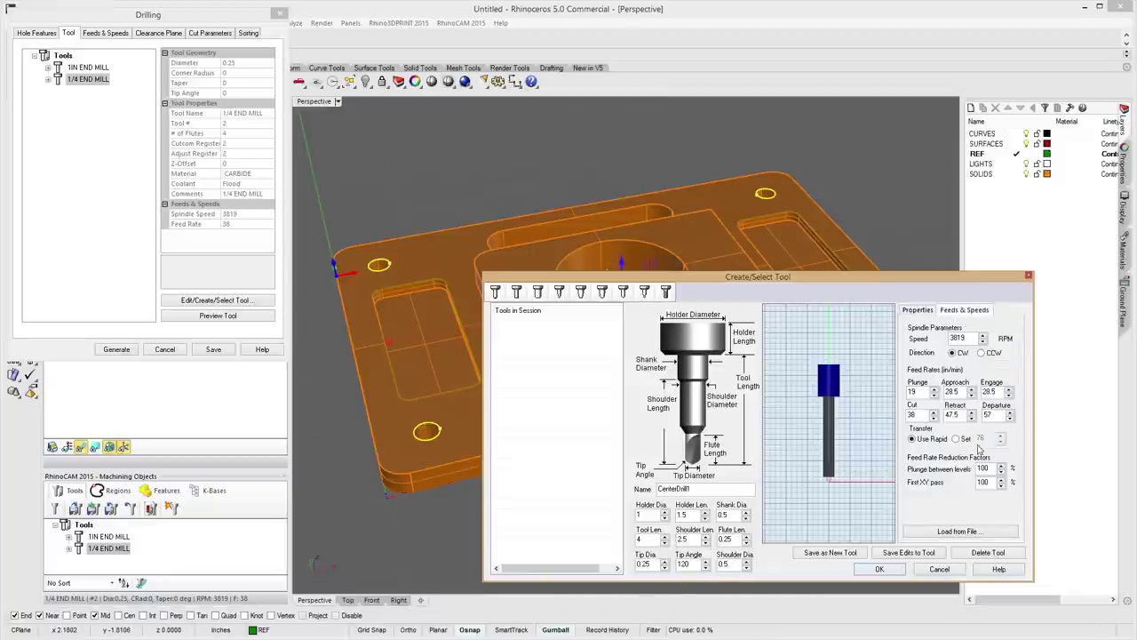
left_click(972, 531)
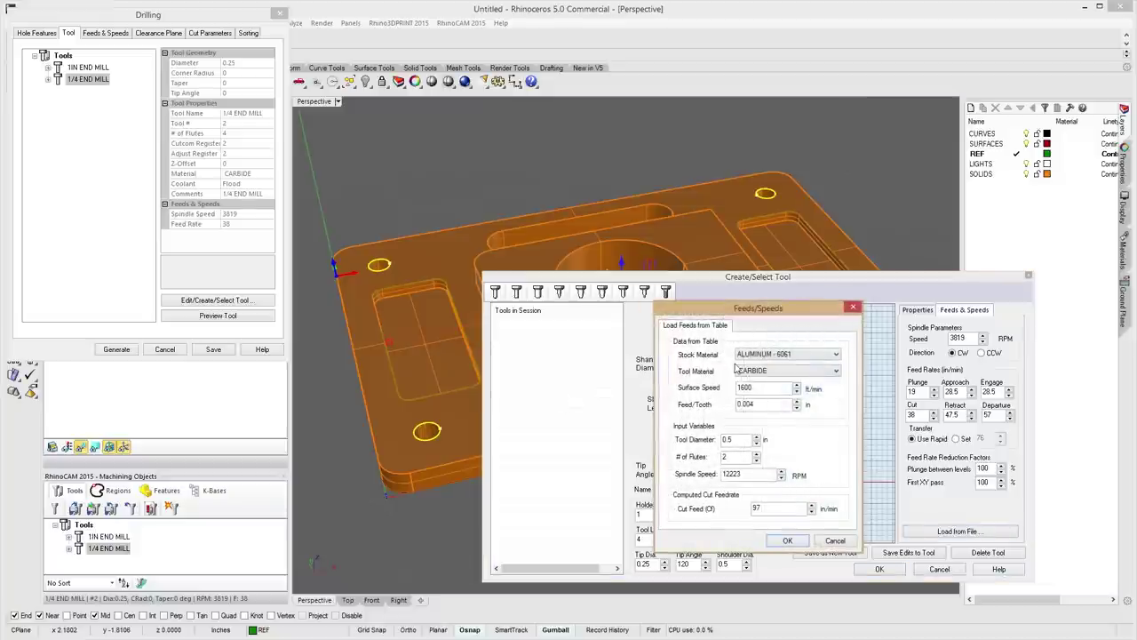
left_click_drag(752, 388, 709, 388)
type("1000")
left_click(780, 408)
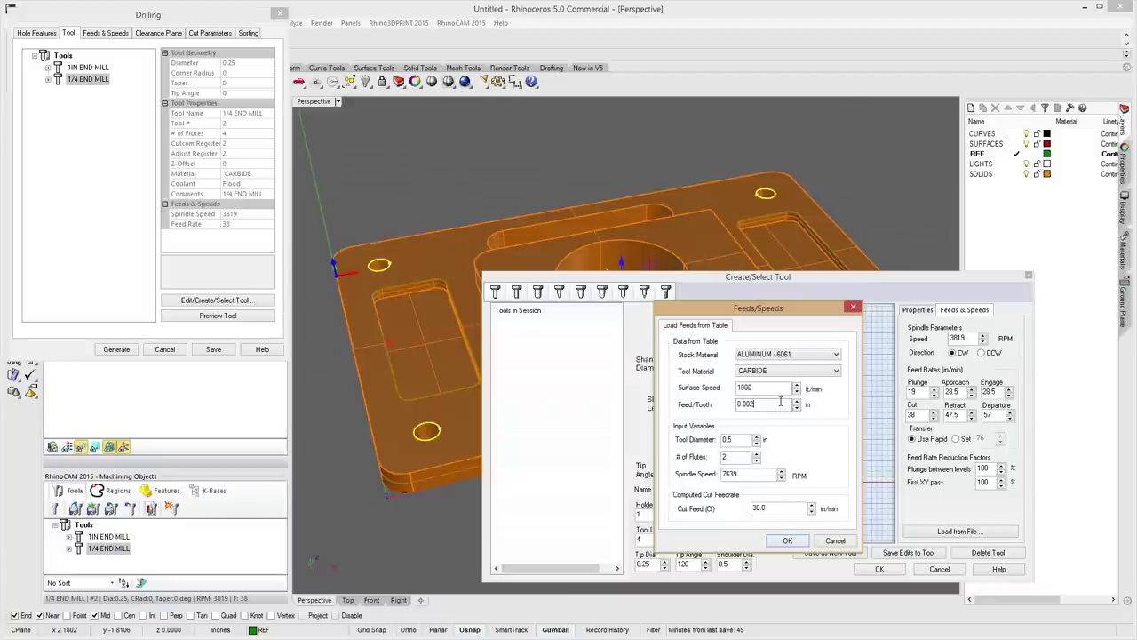
left_click(794, 543)
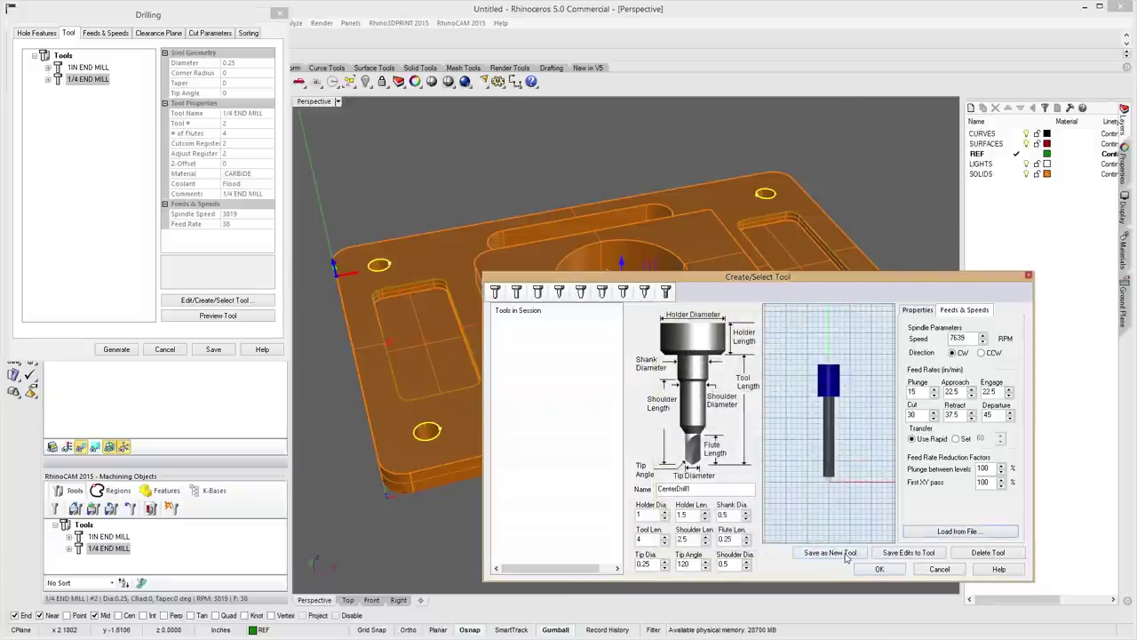
Name the center drill SPOT DRILL and save it as a new tool for the drilling operation.
left_click_drag(693, 488, 598, 489)
type("SPOT DRILL")
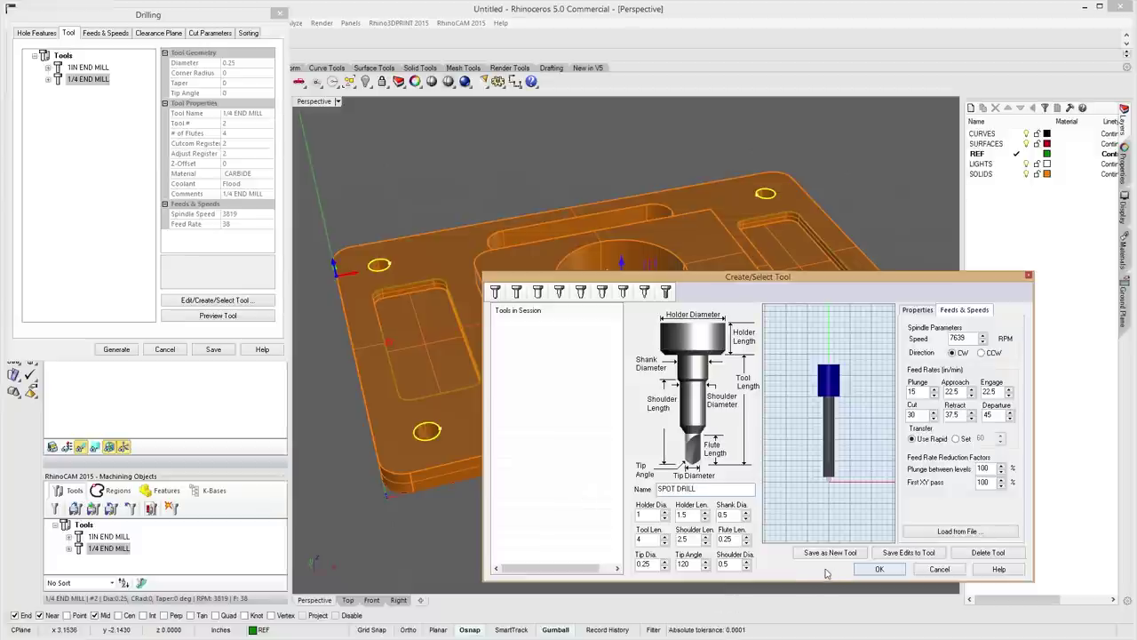
left_click(830, 554)
left_click(866, 572)
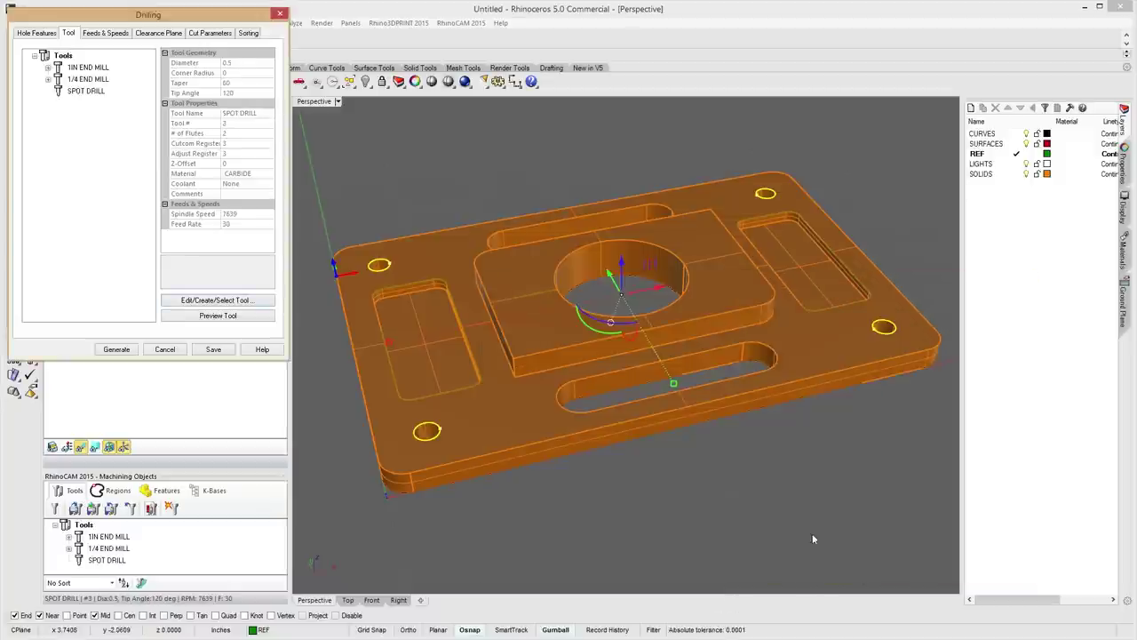
Review the drilling feeds and clearance plane, keep the Standard Drill type, and set the drill depth to .100.
left_click(119, 36)
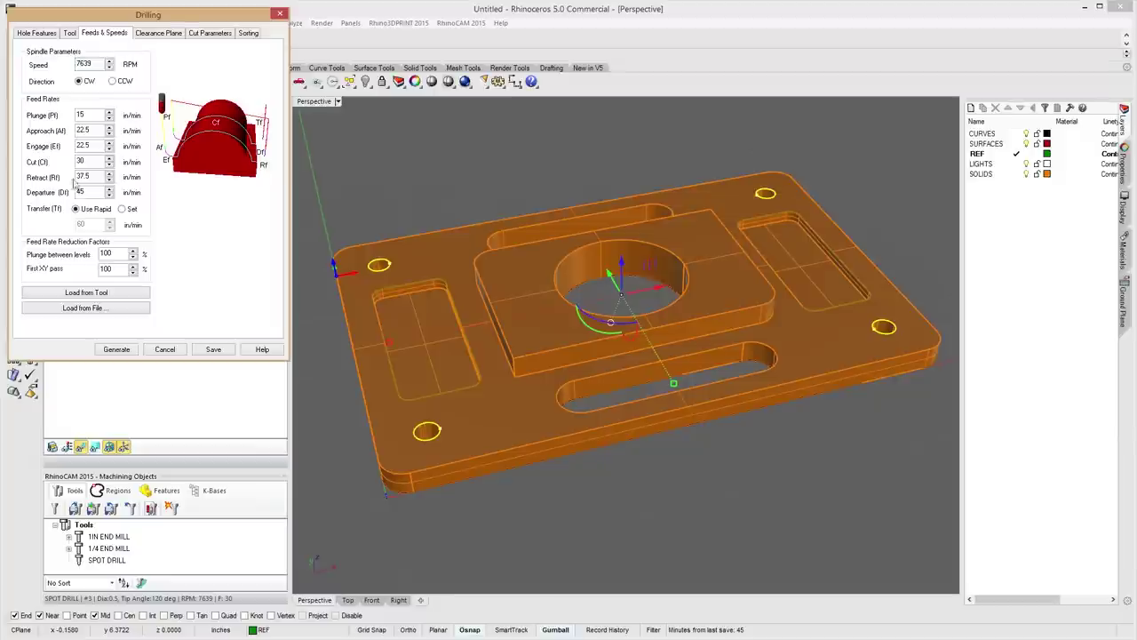
left_click(157, 34)
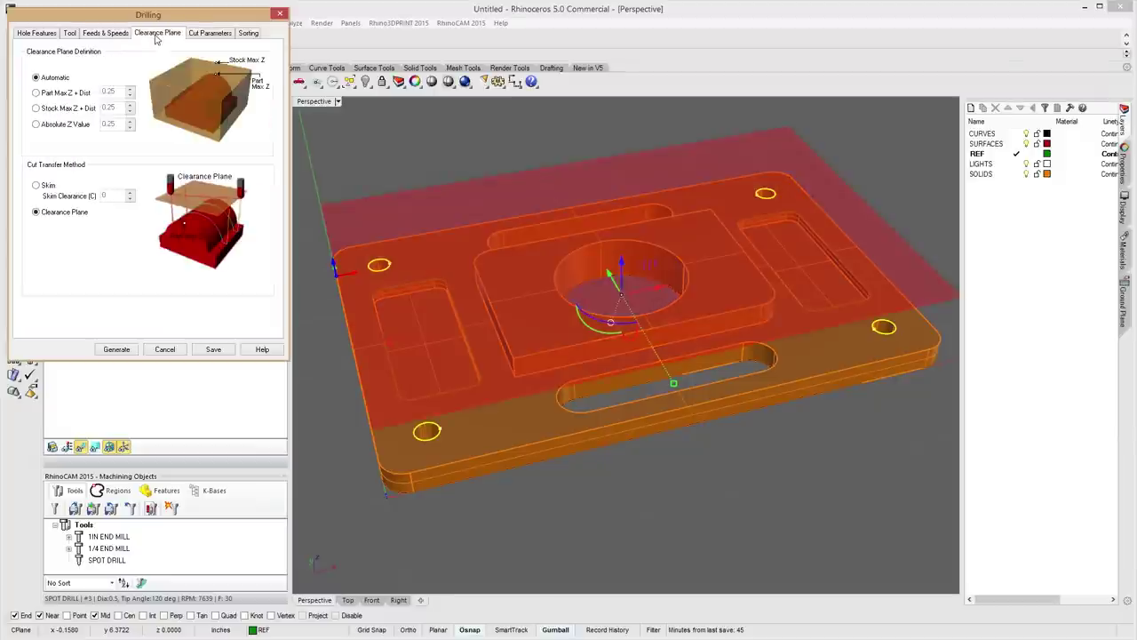
left_click(210, 33)
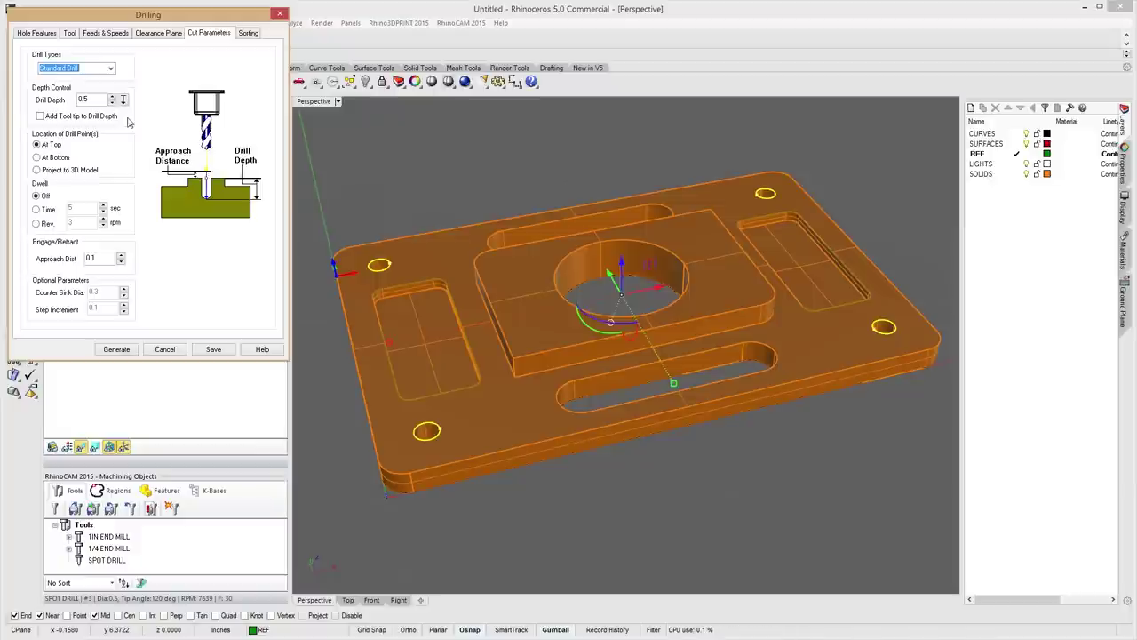
left_click(110, 72)
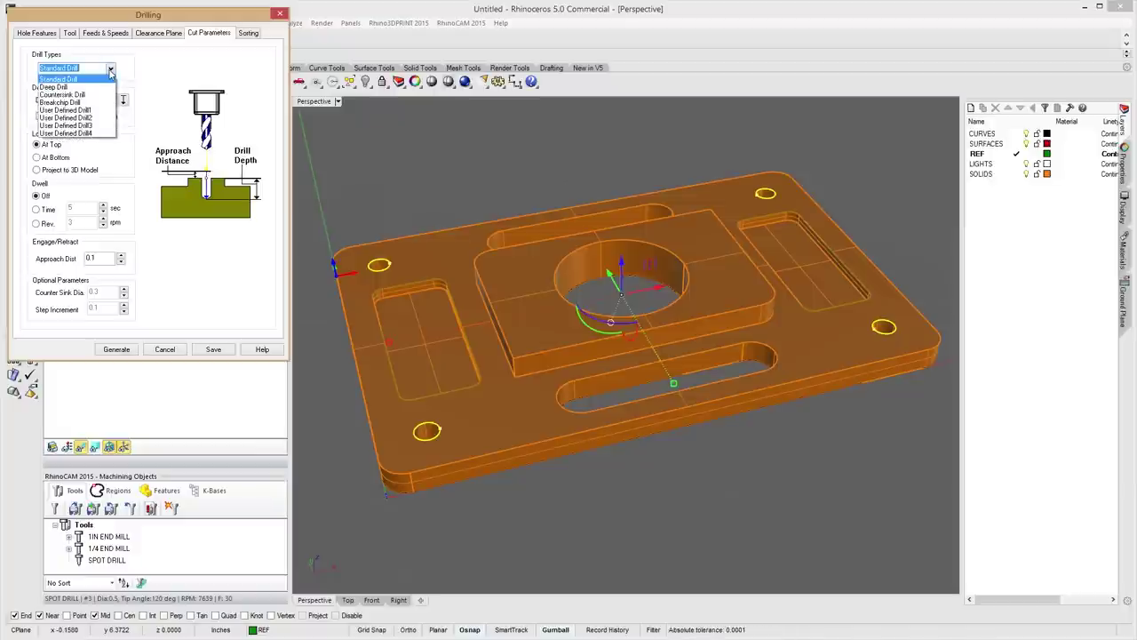
left_click(106, 77)
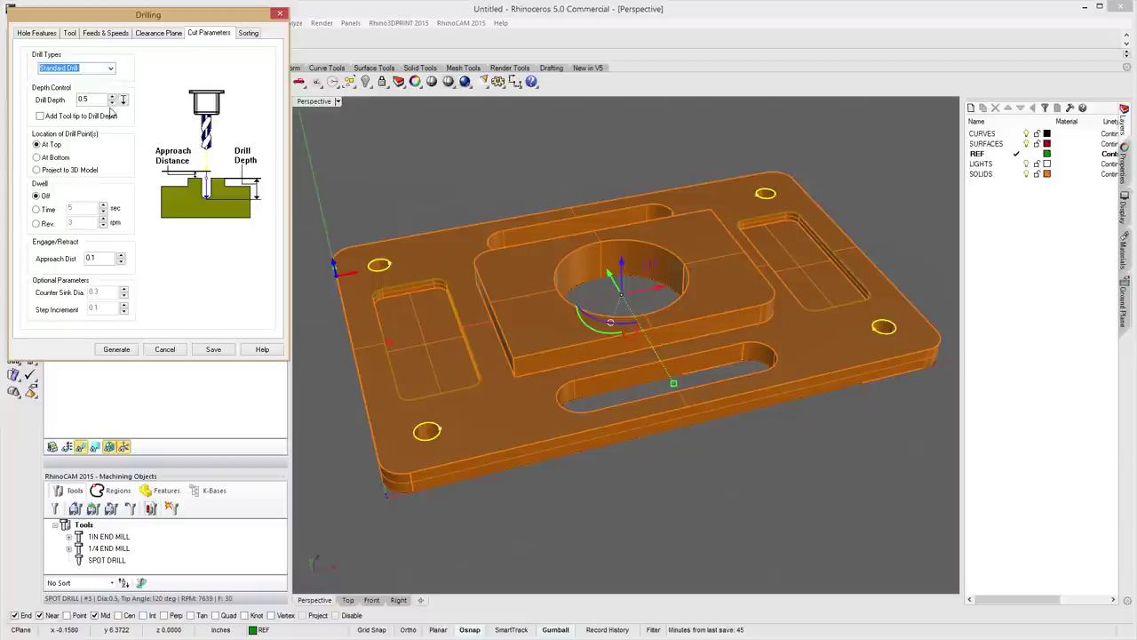
double_click(82, 99)
type(".100")
key("Tab")
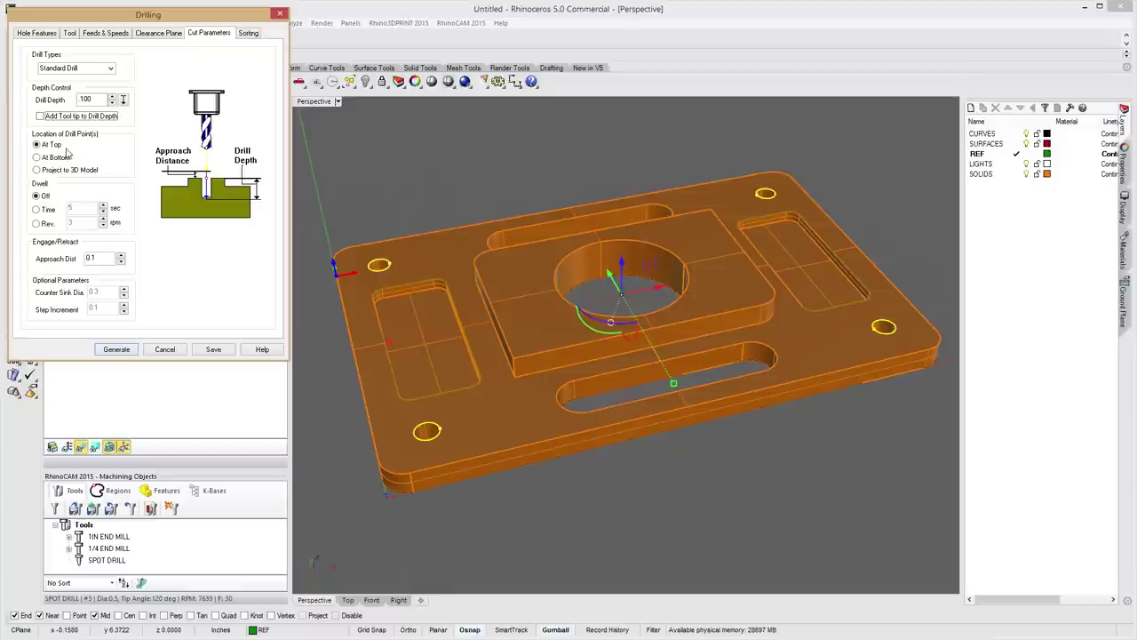
Review the hole sorting options and generate the spot drilling toolpath for the four corner holes.
left_click(245, 34)
left_click(145, 64)
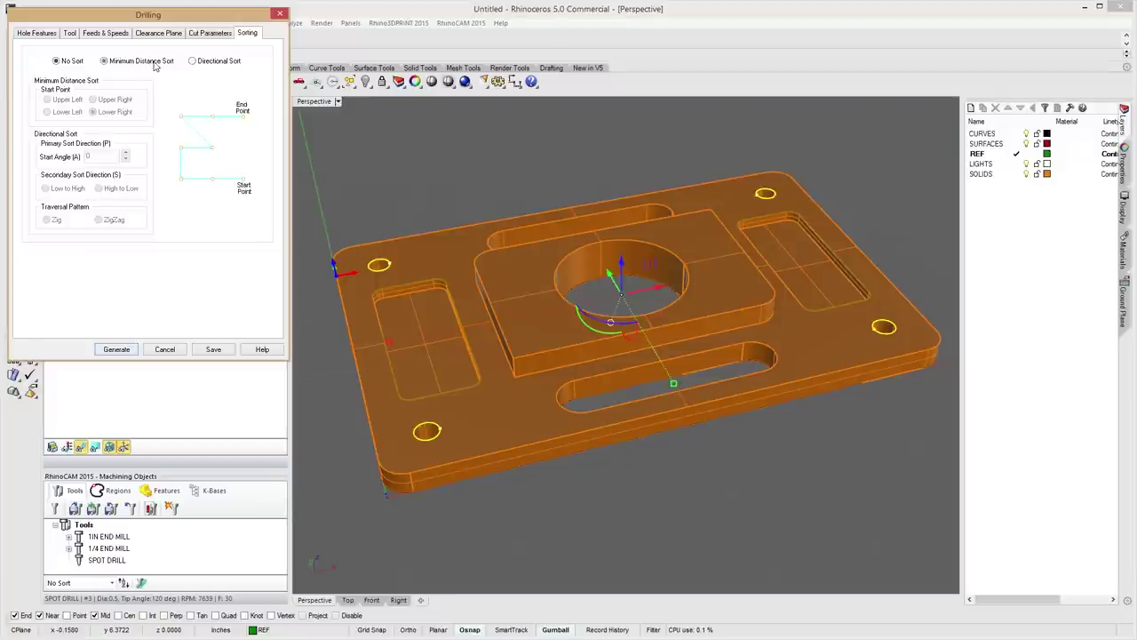
left_click(117, 350)
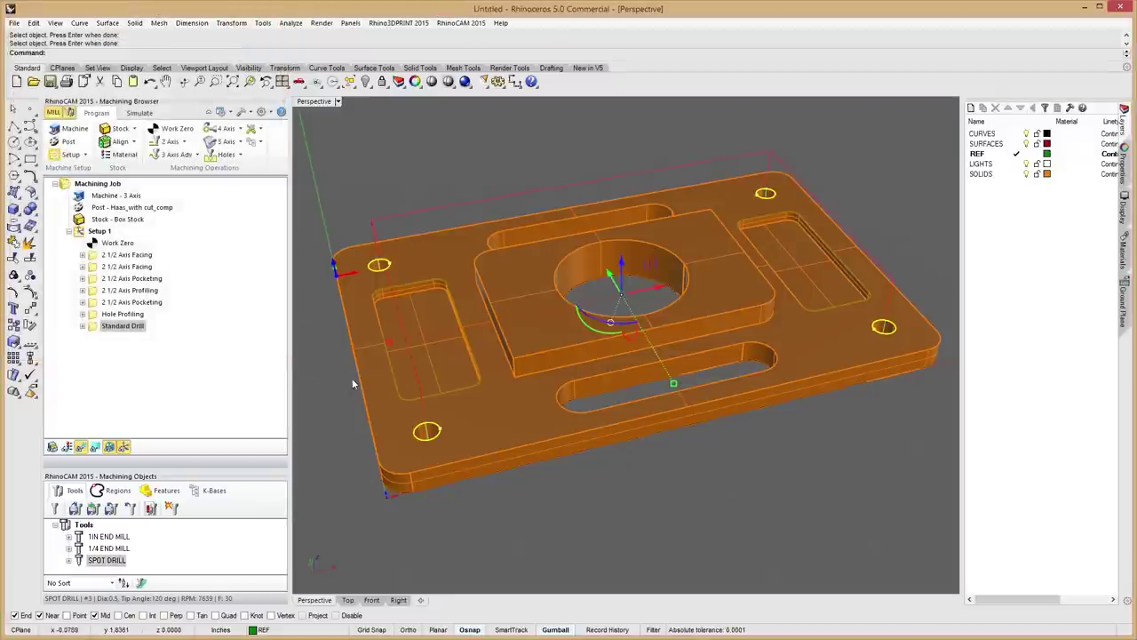
Examine the spot drilling toolpath at the corner holes up close and from several angles.
right_click_drag(394, 406, 603, 359)
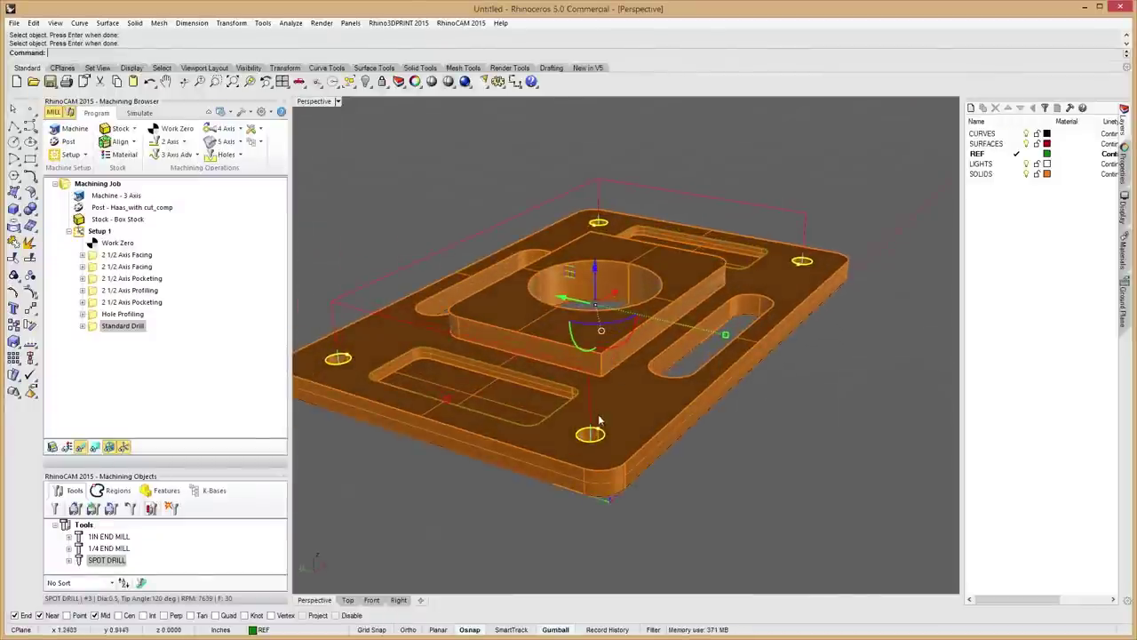
right_click_drag(595, 417, 546, 497)
scroll(494, 524, "up", 6)
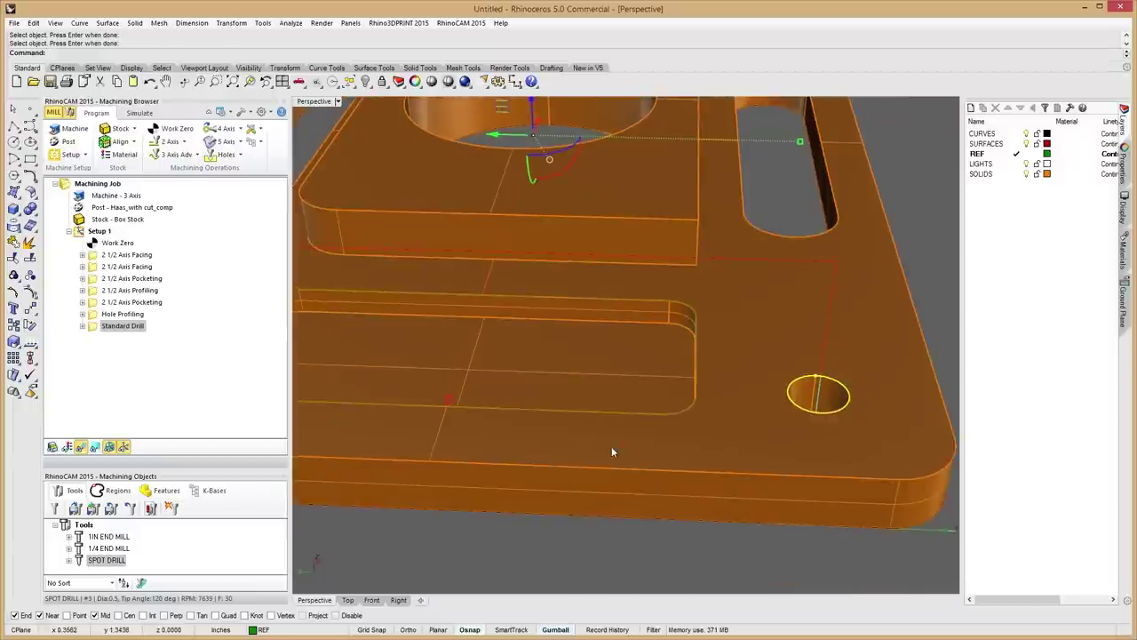
scroll(611, 463, "down", 6)
right_click_drag(611, 463, 787, 328)
scroll(755, 351, "up", 3)
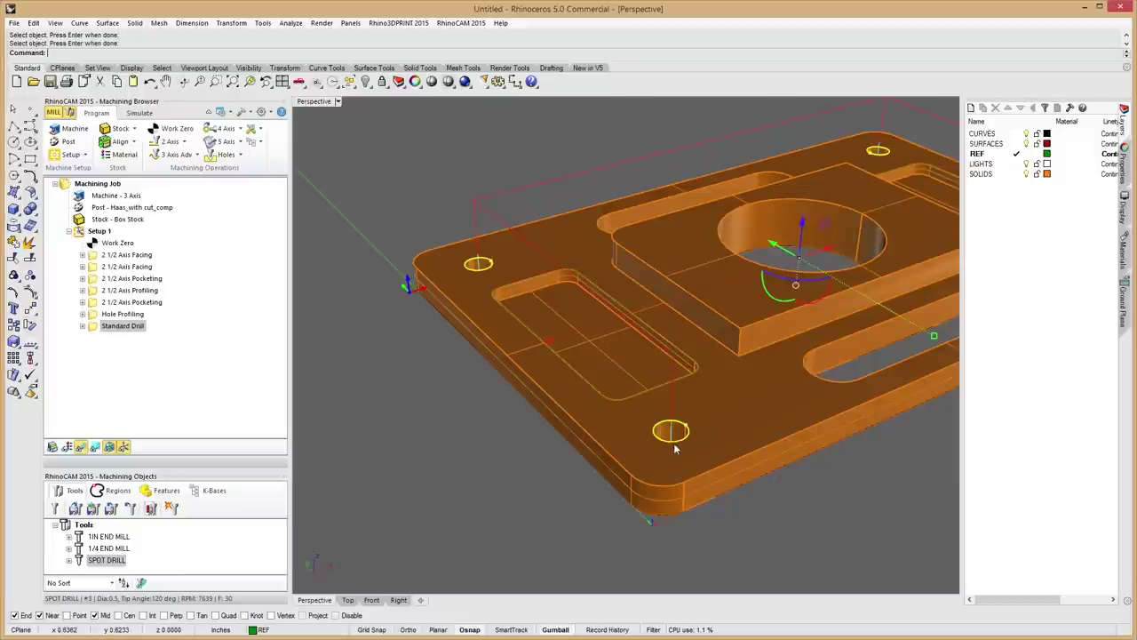
scroll(812, 292, "down", 2)
right_click_drag(812, 292, 693, 325)
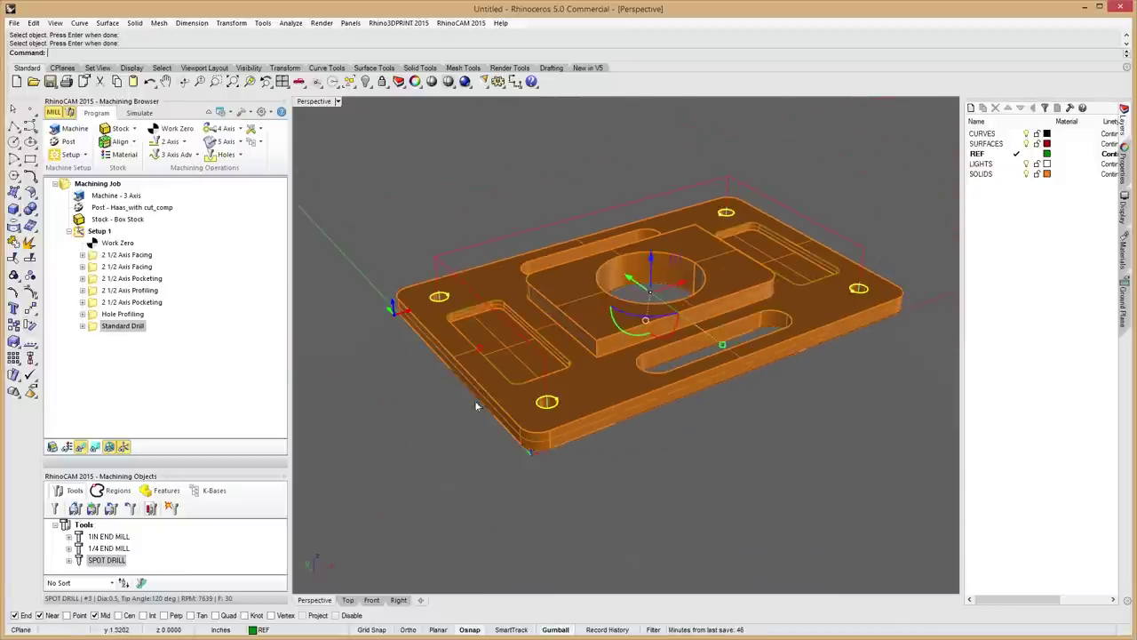
Reopen the Standard Drill operation to check its cut parameters and regenerate its toolpath.
double_click(91, 326)
left_click(213, 34)
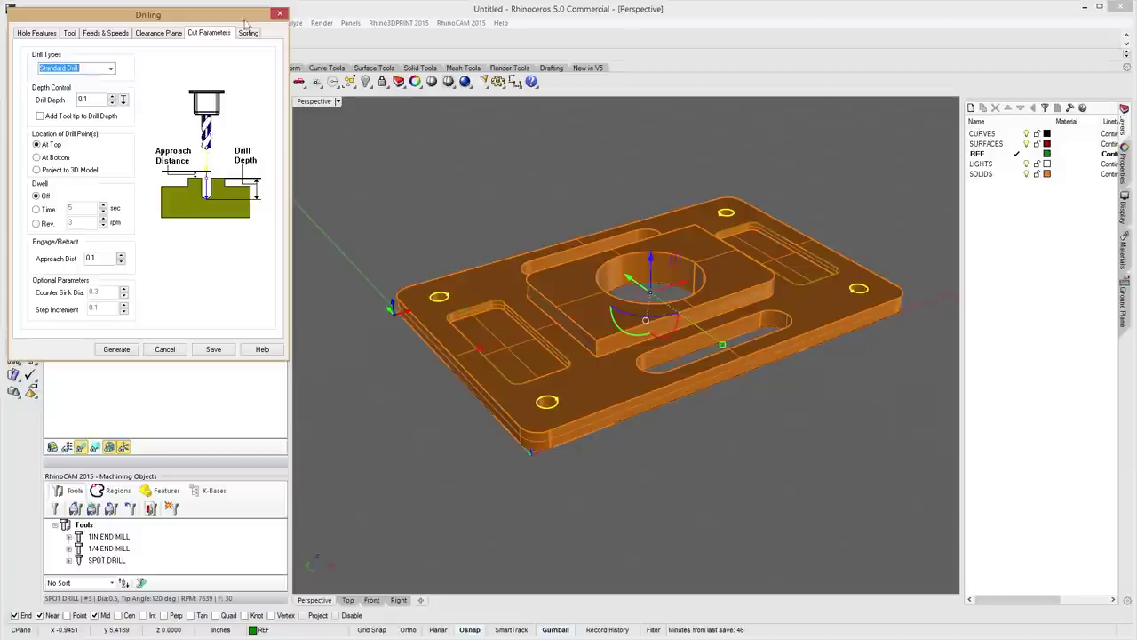
left_click(117, 349)
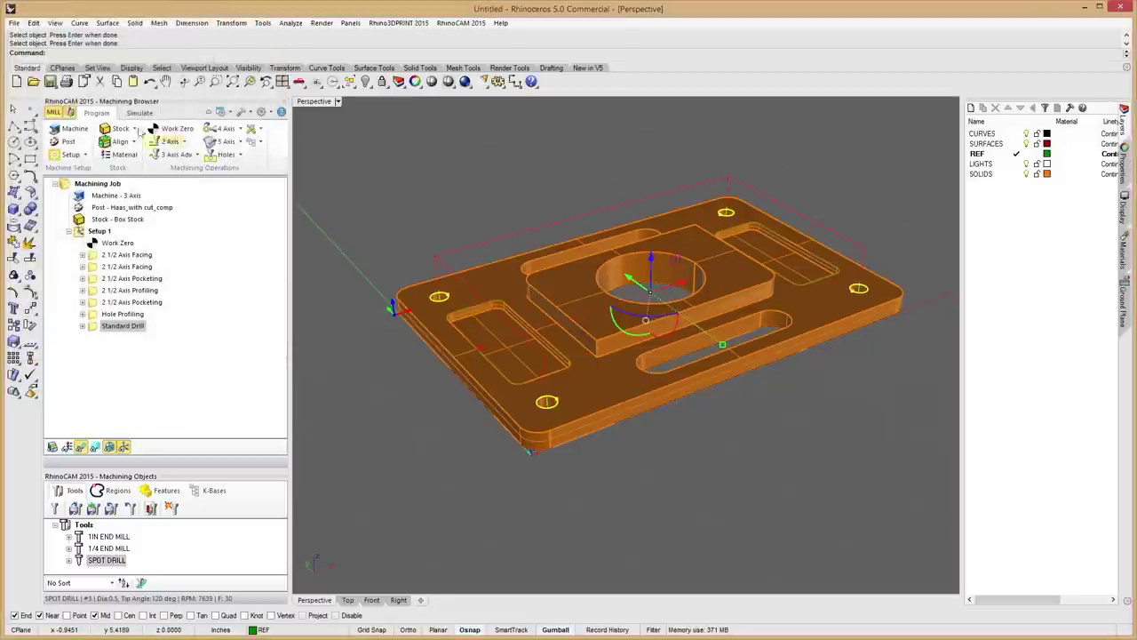
Simulate the spot drilling operation on the stock and inspect the corner holes up close from several angles.
left_click(138, 113)
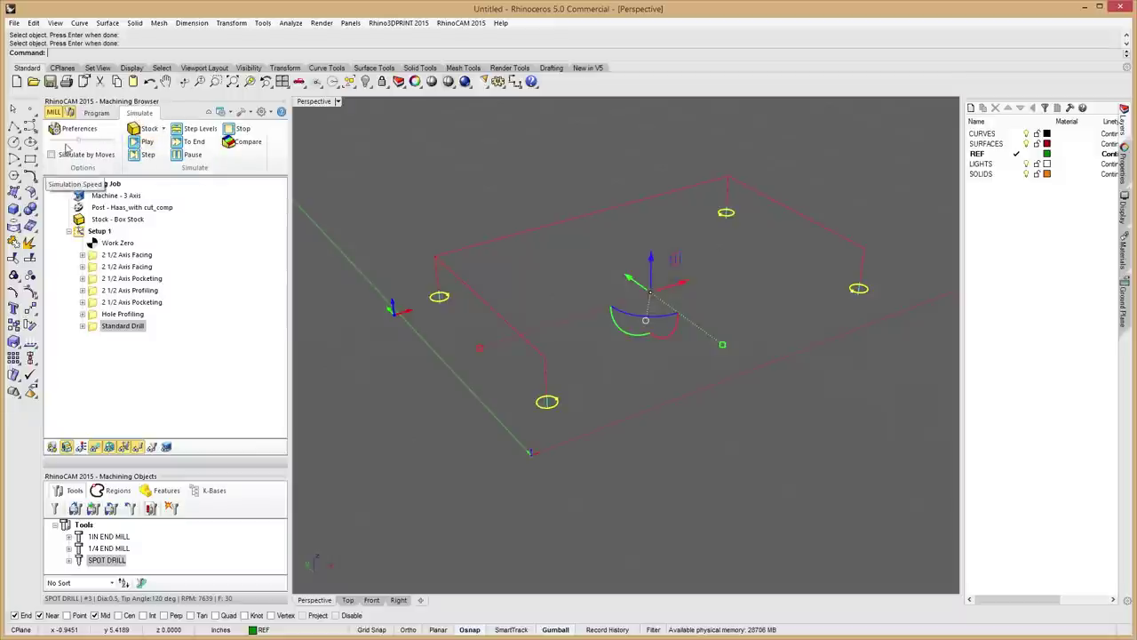
left_click(147, 143)
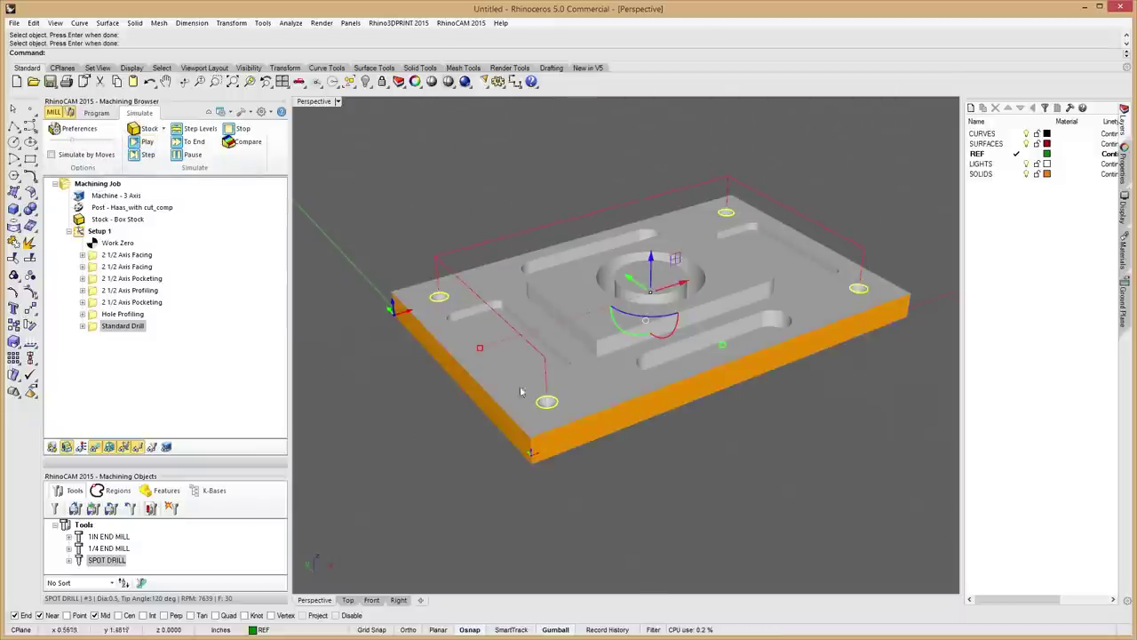
left_click(460, 484)
scroll(547, 423, "up", 3)
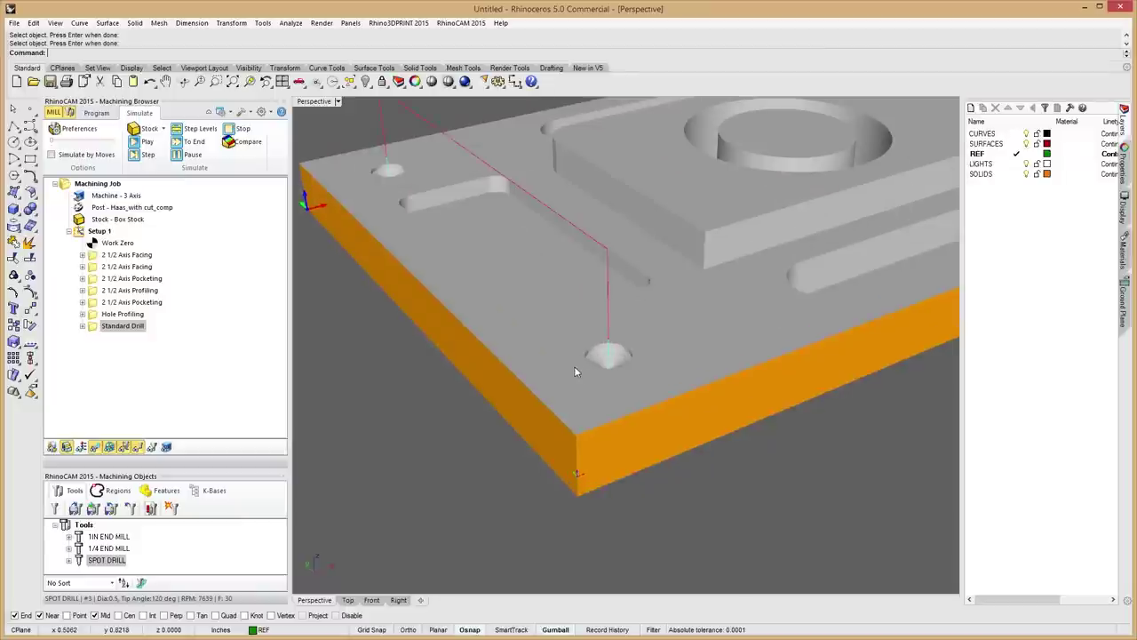
right_click_drag(494, 343, 627, 376)
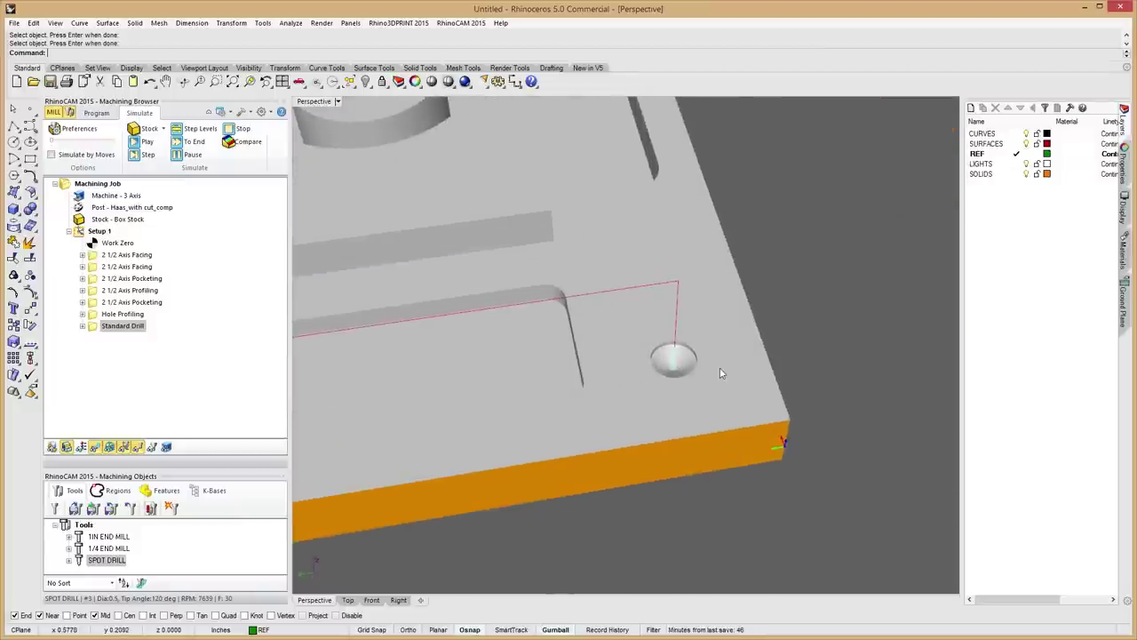
scroll(738, 373, "up", 3)
scroll(743, 371, "down", 5)
right_click_drag(744, 371, 684, 293)
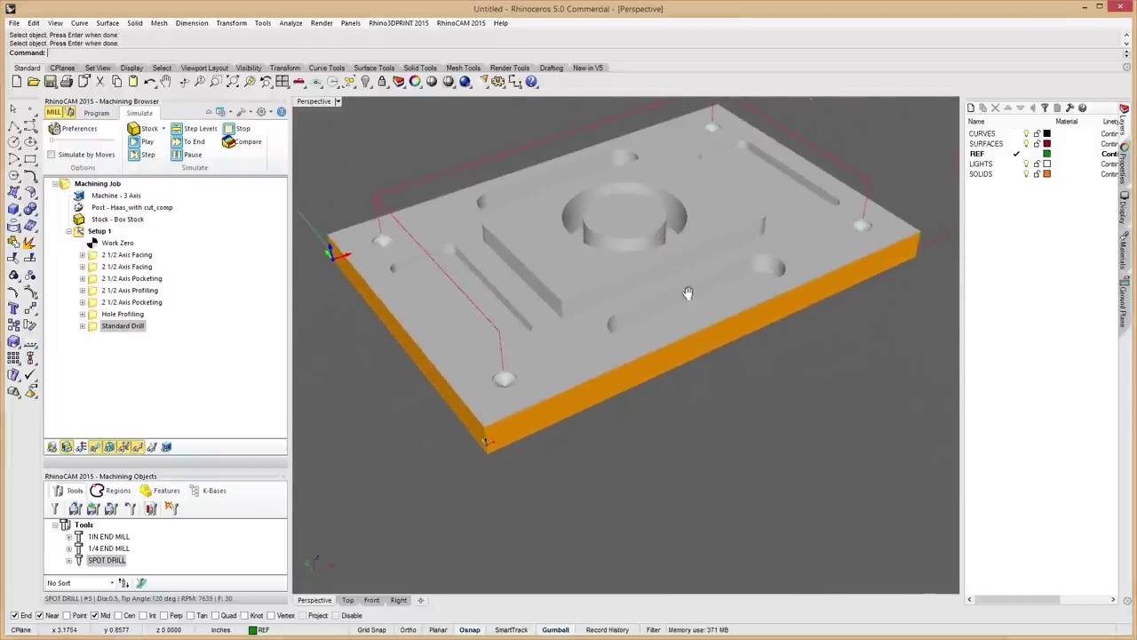
Set the Standard Drill operation's drill depth to 0.025 and regenerate its toolpath.
double_click(106, 326)
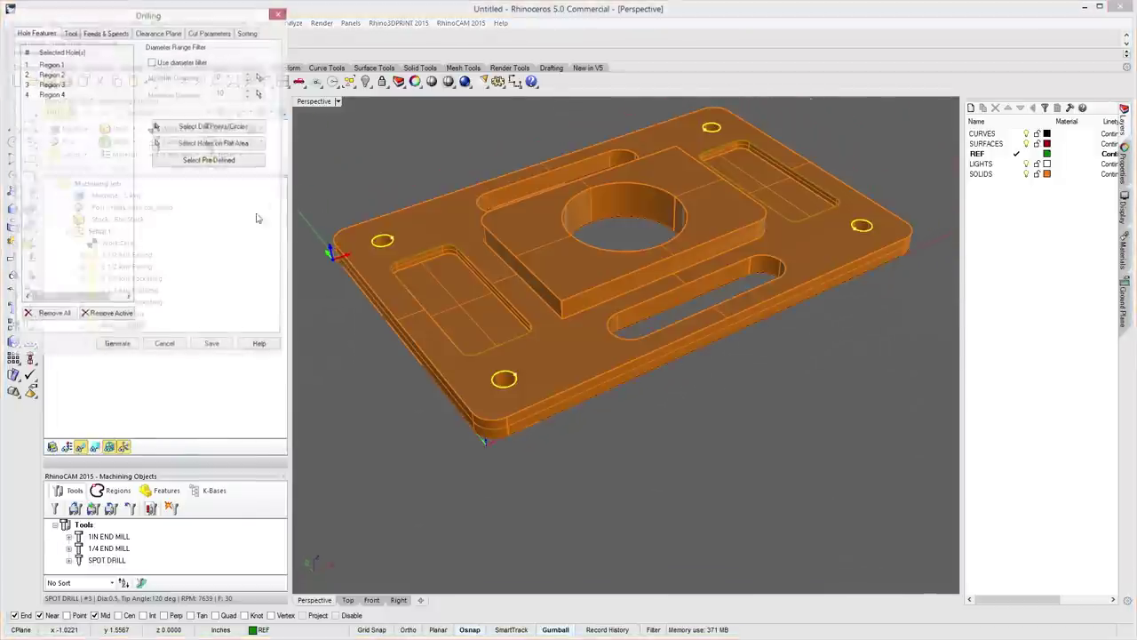
left_click(197, 36)
left_click(83, 99)
type("5")
key("Tab")
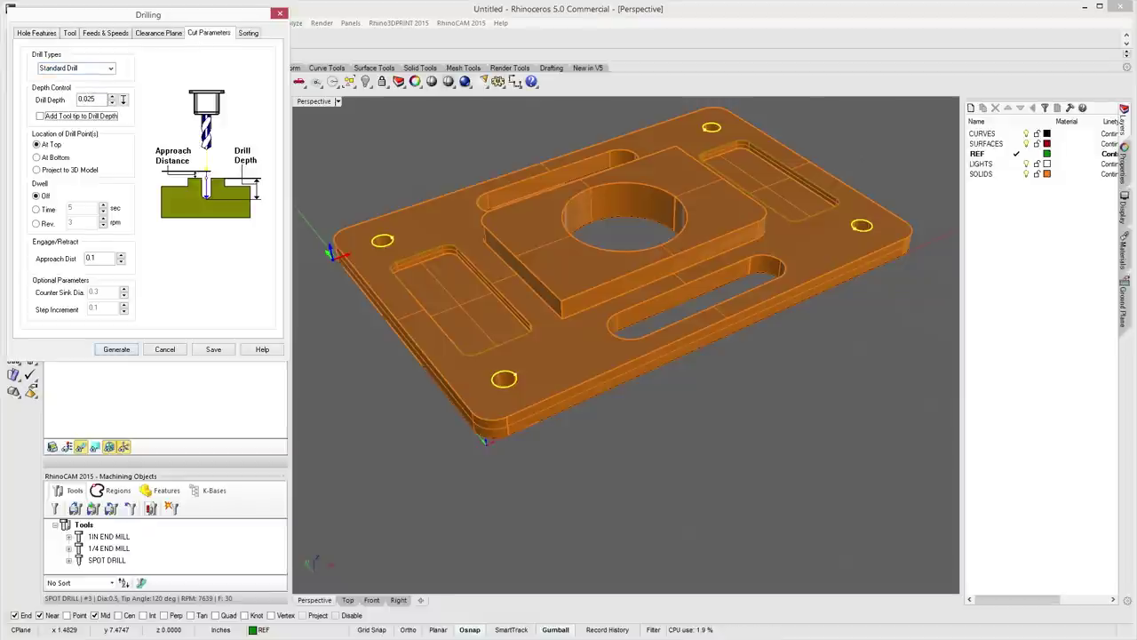
left_click(111, 349)
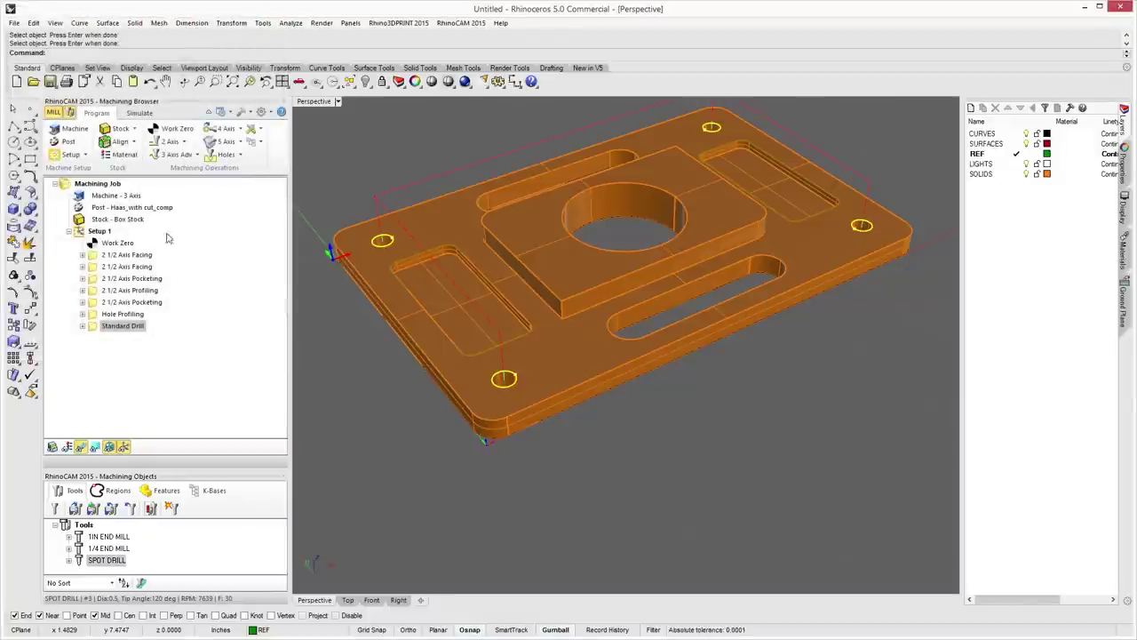
Play the simulation of the shallower spot drilling and inspect the resulting corner marks.
right_click_drag(573, 355, 573, 384)
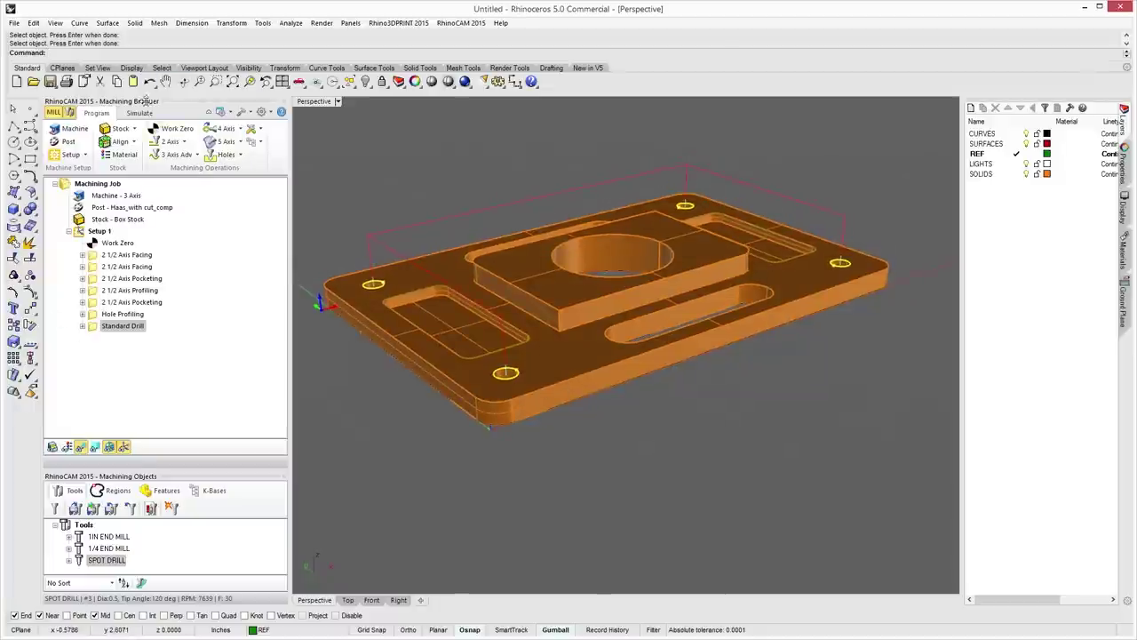
left_click(139, 113)
left_click(144, 141)
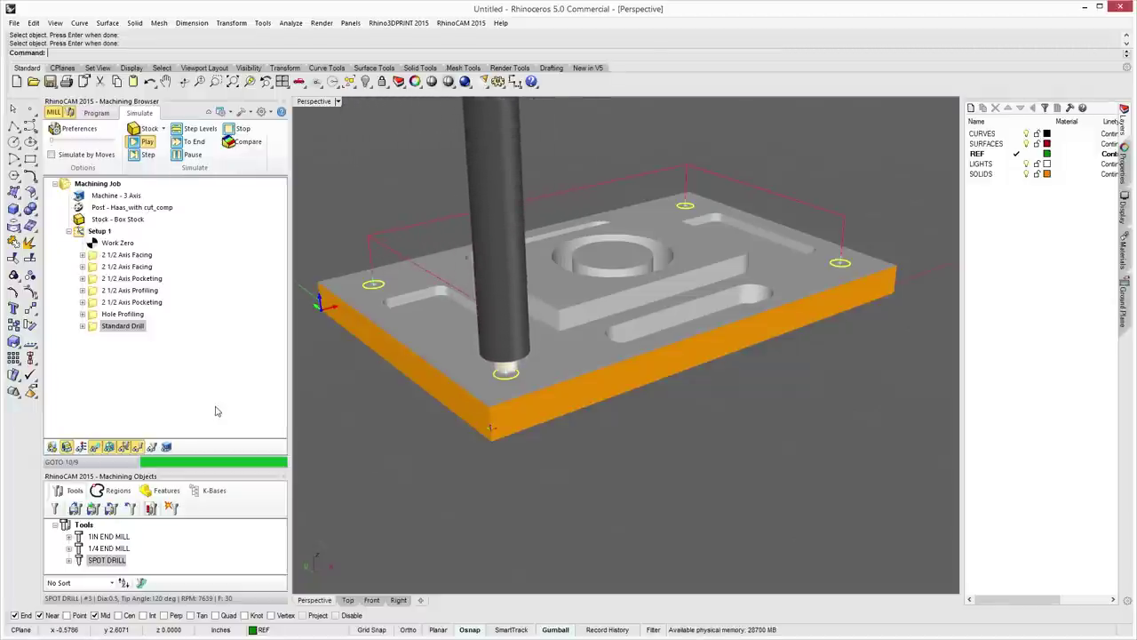
right_click_drag(418, 371, 533, 391)
scroll(581, 426, "up", 3)
scroll(559, 456, "down", 2)
right_click_drag(559, 456, 355, 287)
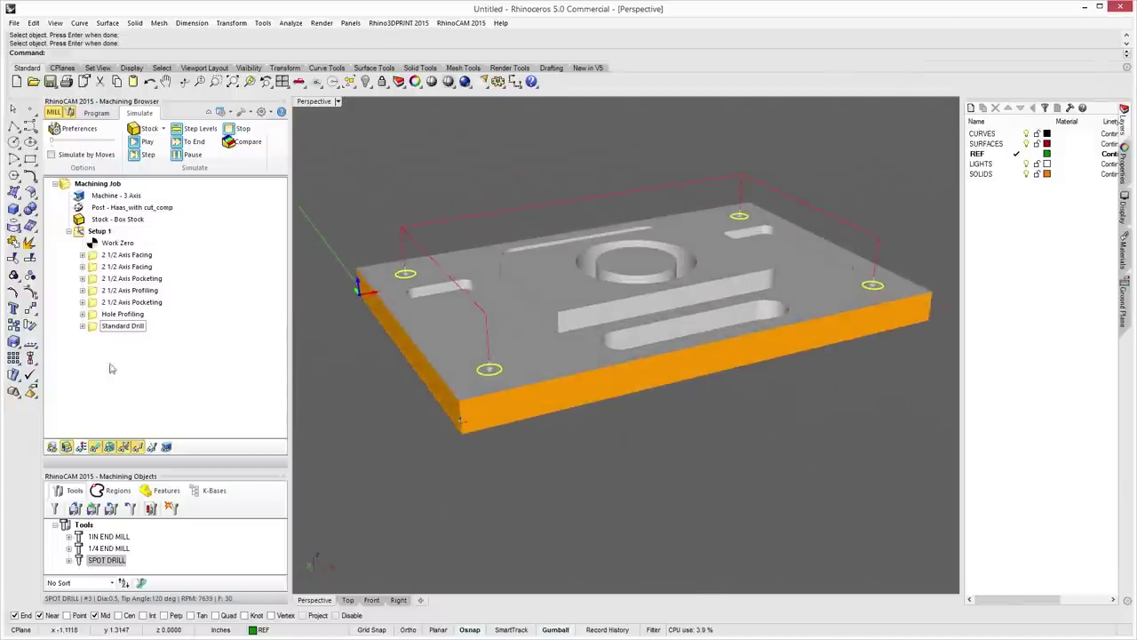
left_click(114, 326)
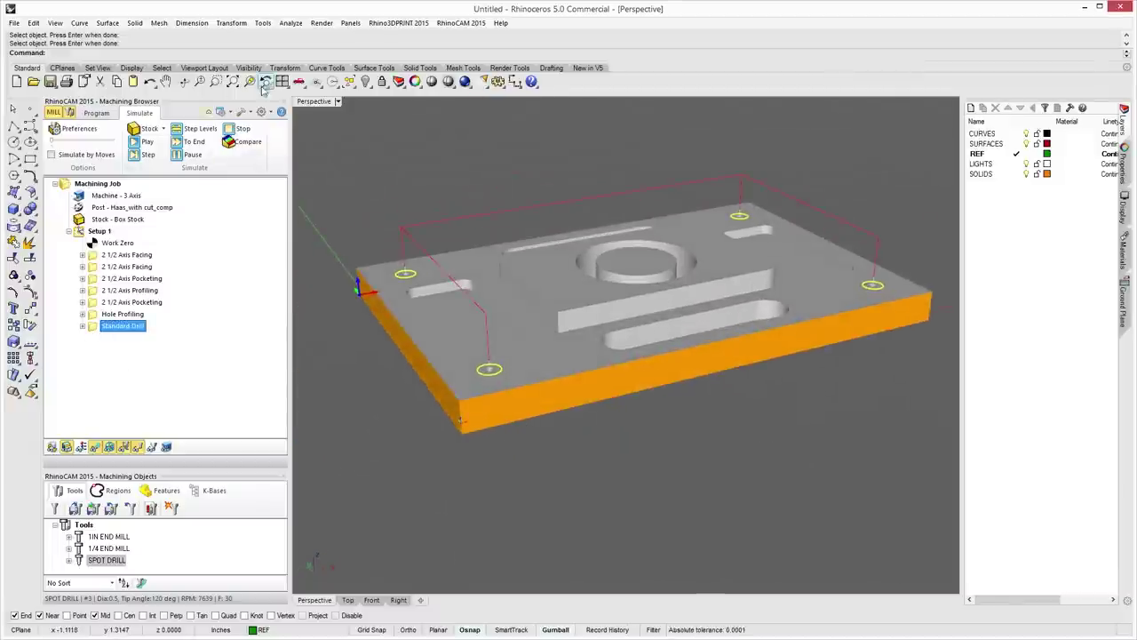
left_click(100, 113)
right_click_drag(355, 284, 361, 285)
left_click(240, 155)
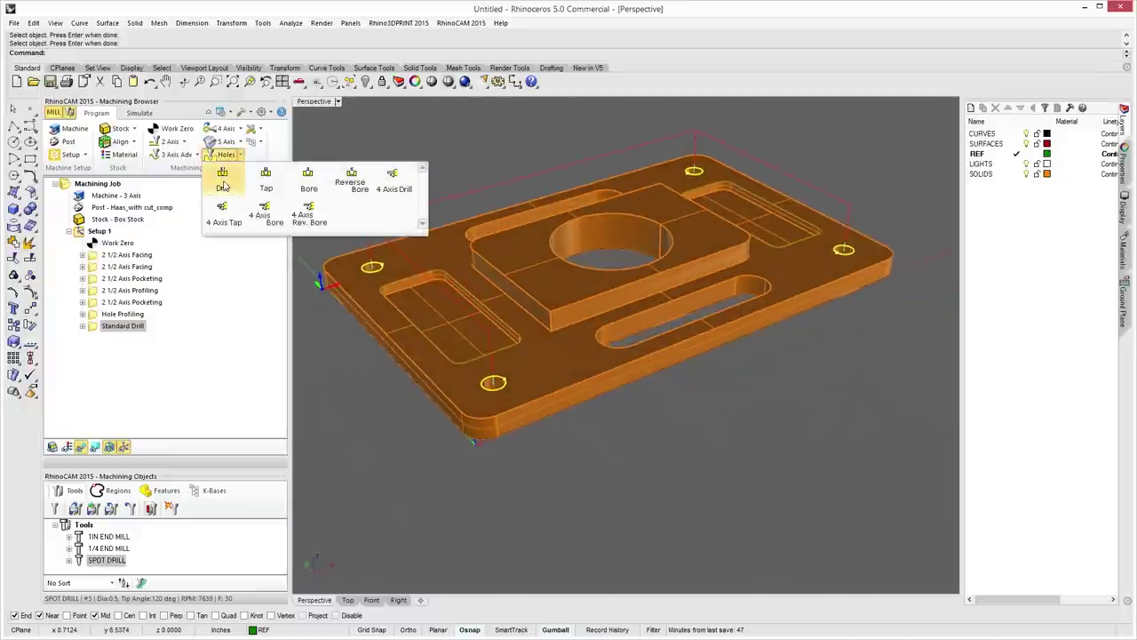
left_click(241, 157)
left_click(242, 158)
left_click(229, 189)
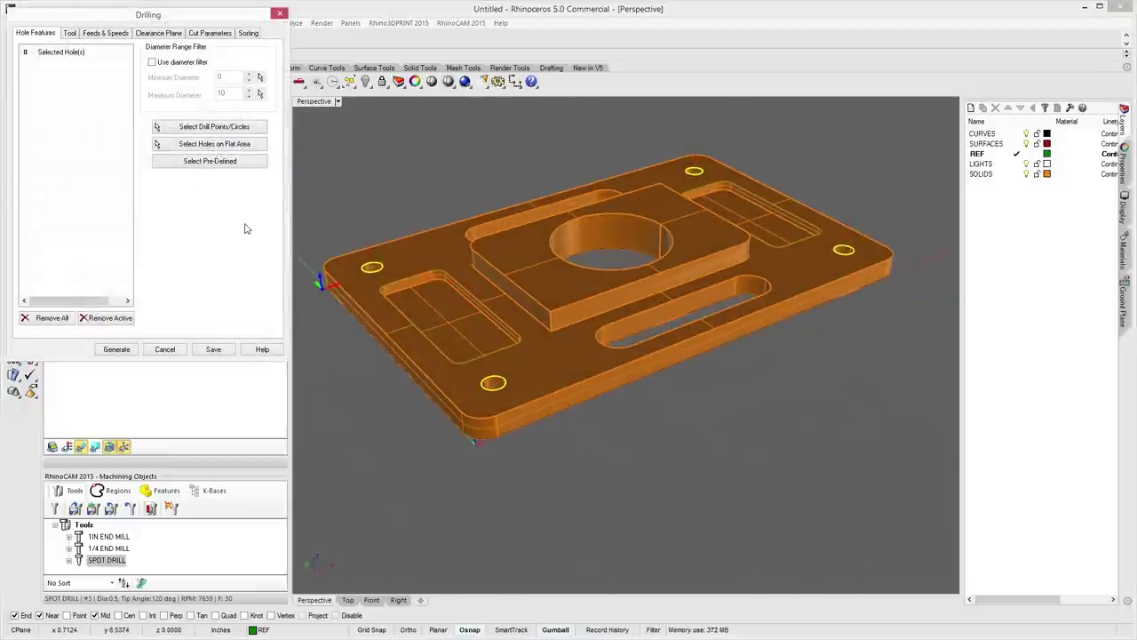
left_click(165, 349)
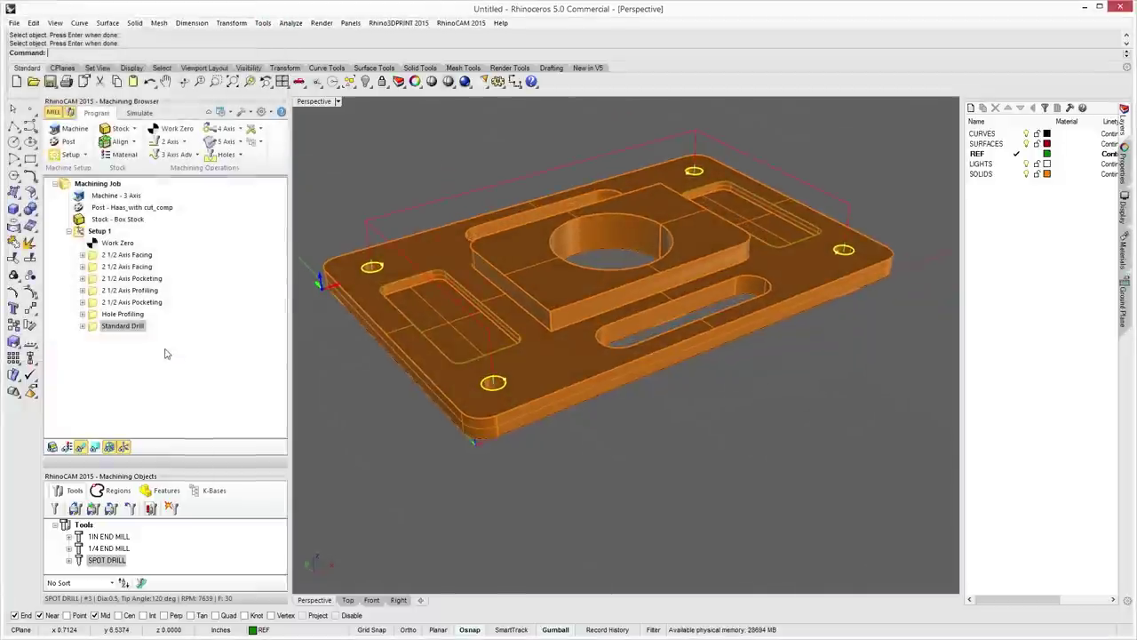
Duplicate the Standard Drill operation within Setup 1 by copying and pasting it.
right_click(93, 327)
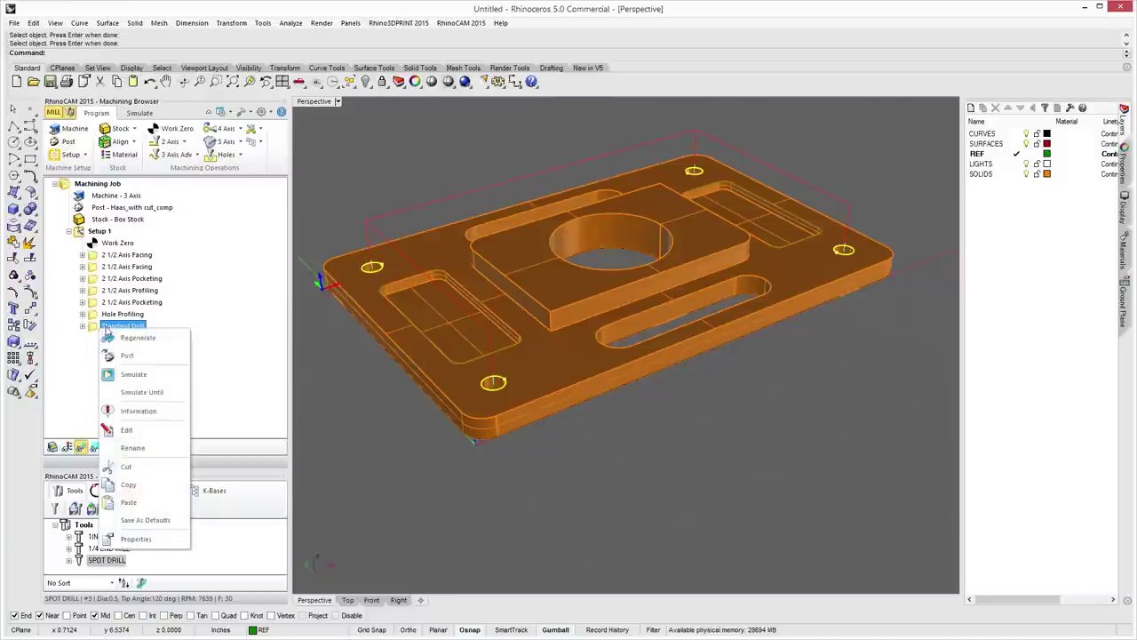
left_click(144, 485)
right_click(91, 327)
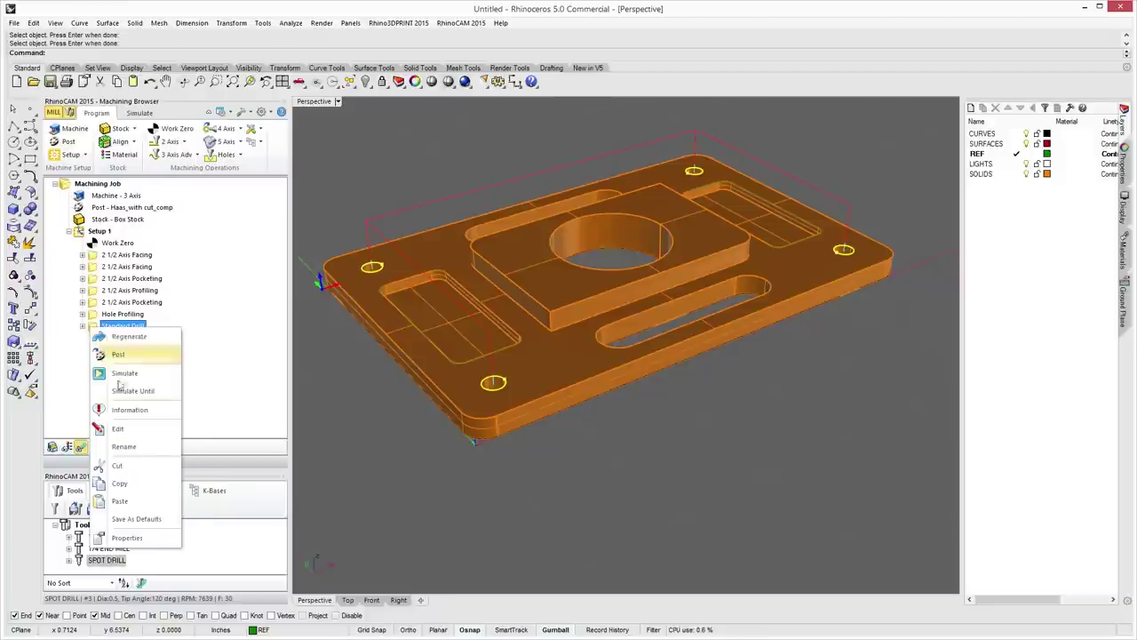
left_click(133, 502)
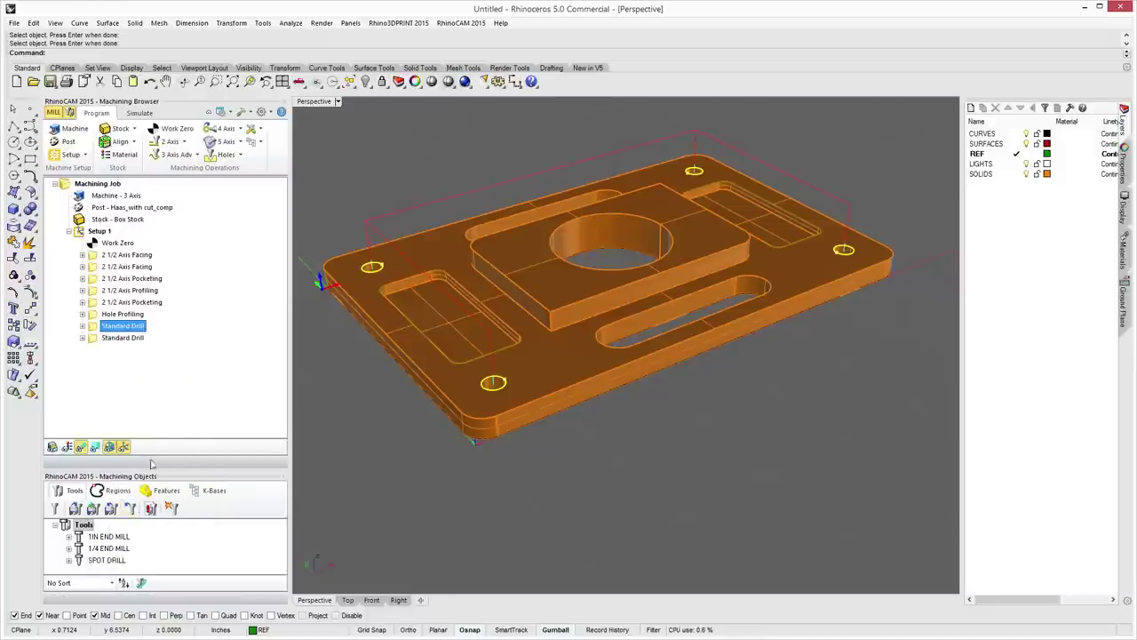
Start a new standard drill tool for the copied drilling operation, with tool diameter and shank diameter of .25.
double_click(95, 338)
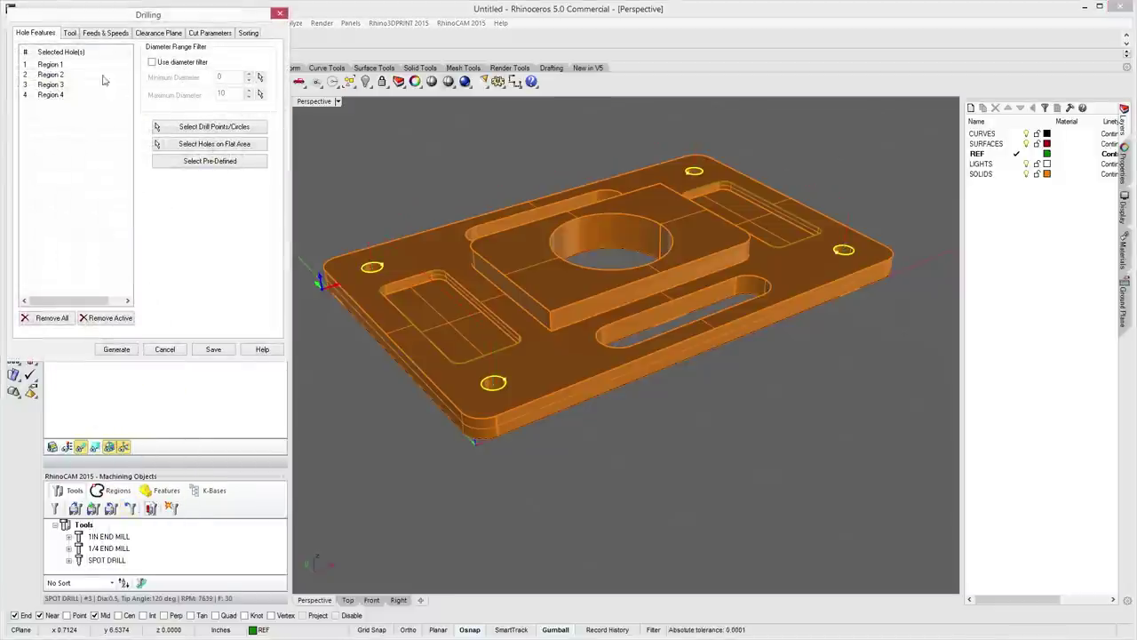
left_click(69, 33)
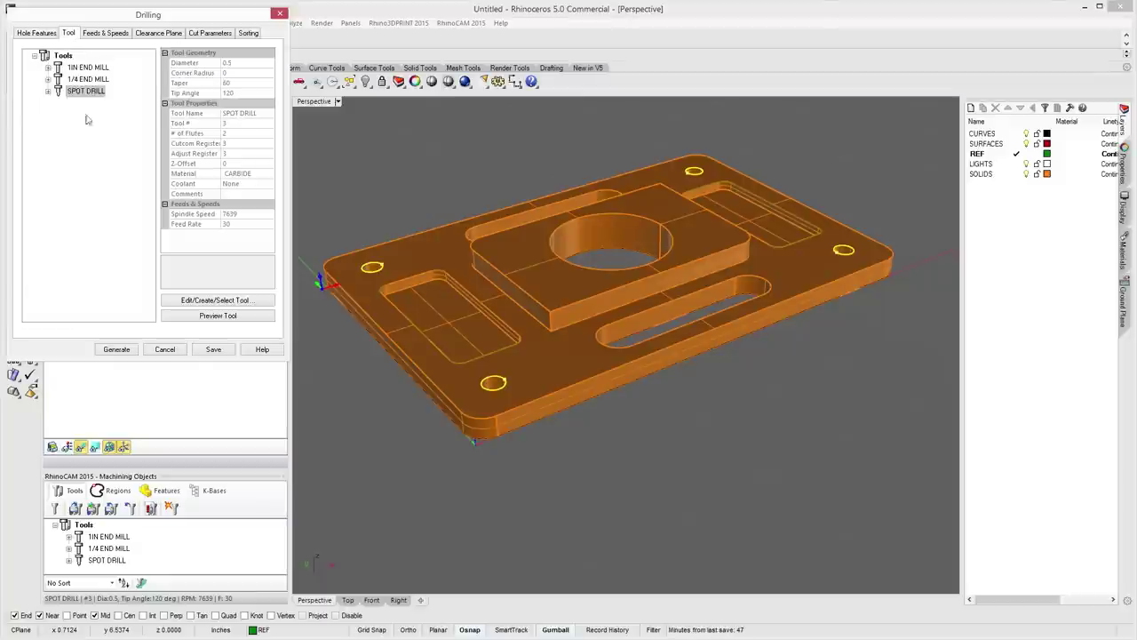
left_click(248, 303)
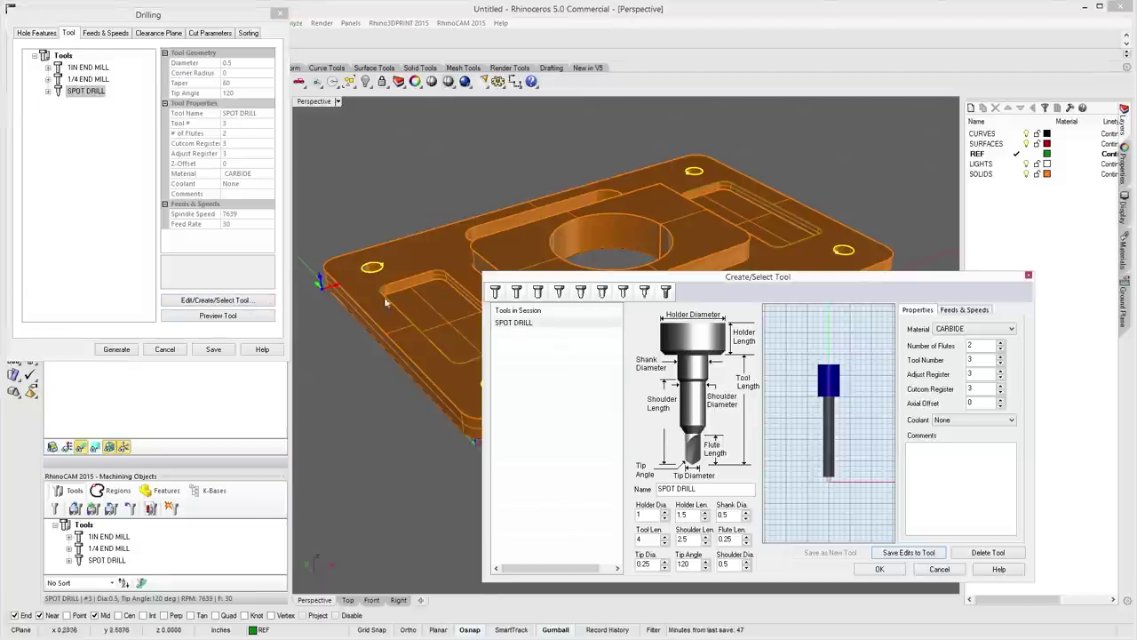
left_click(623, 292)
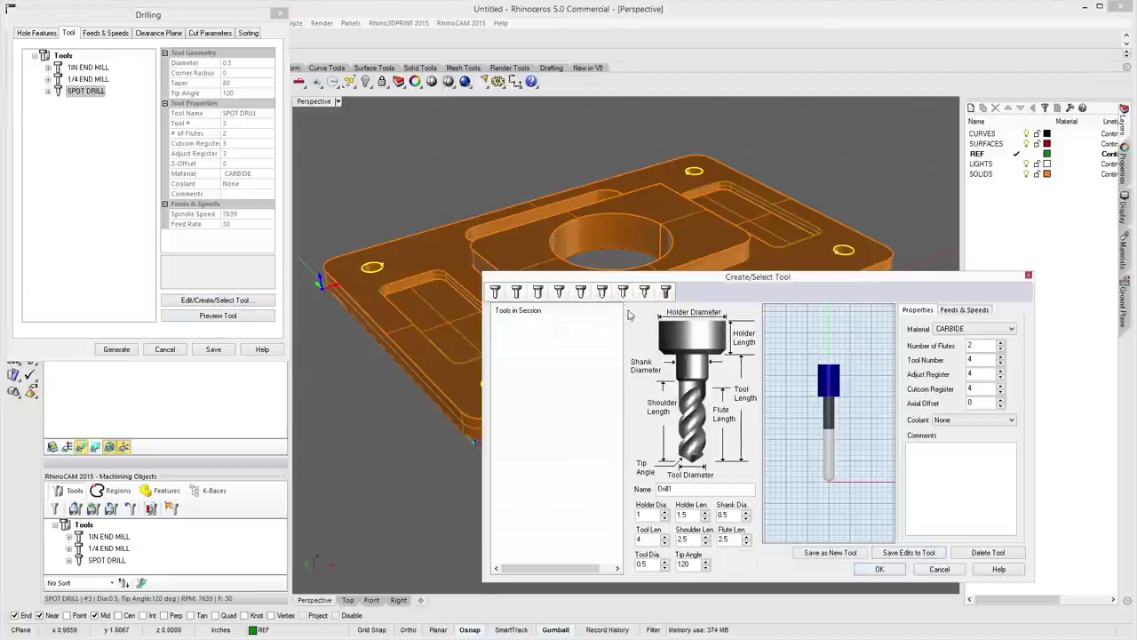
double_click(655, 563)
type("1")
key("Tab")
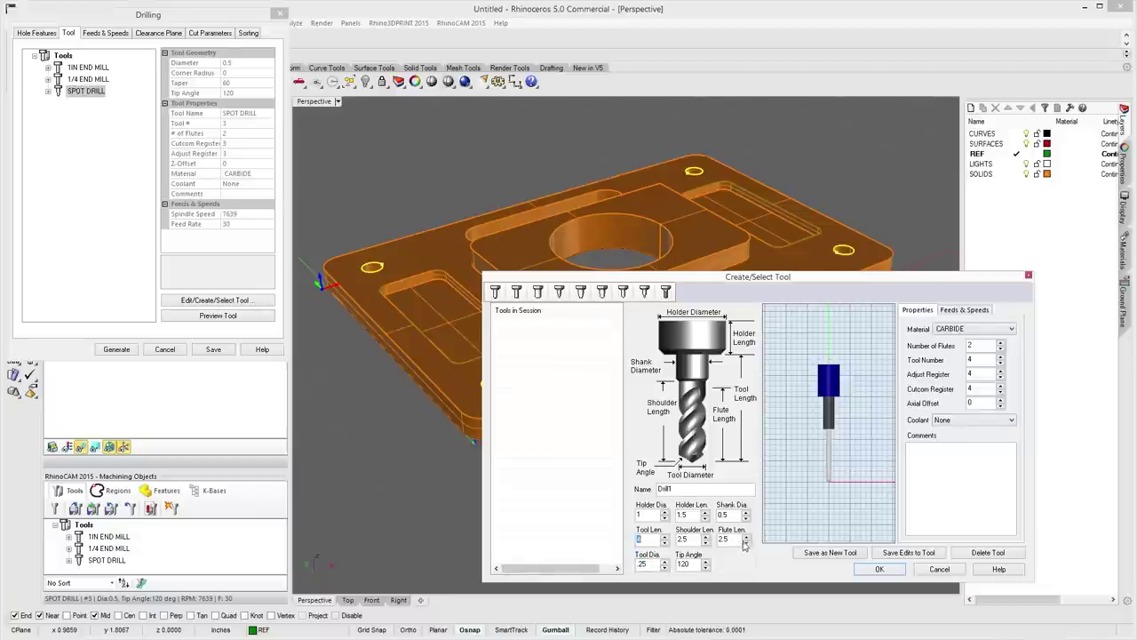
key("Tab")
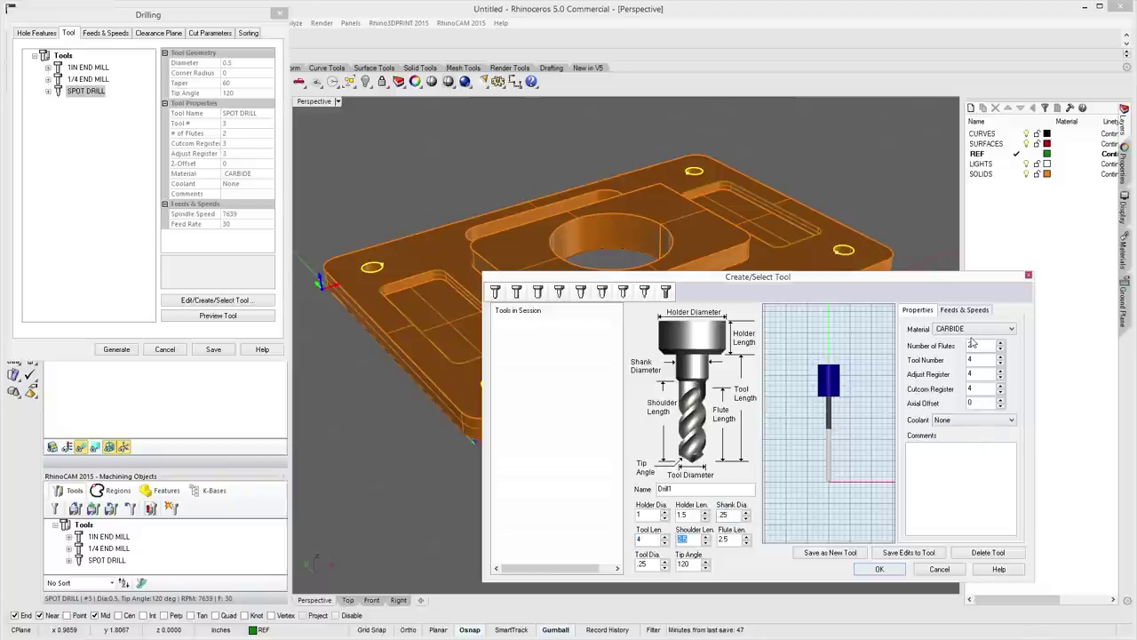
Load the drill's feeds from the ALUMINUM - 6061 carbide table, using surface speed 750 ft/min and feed per tooth 0.0015 in.
left_click(953, 312)
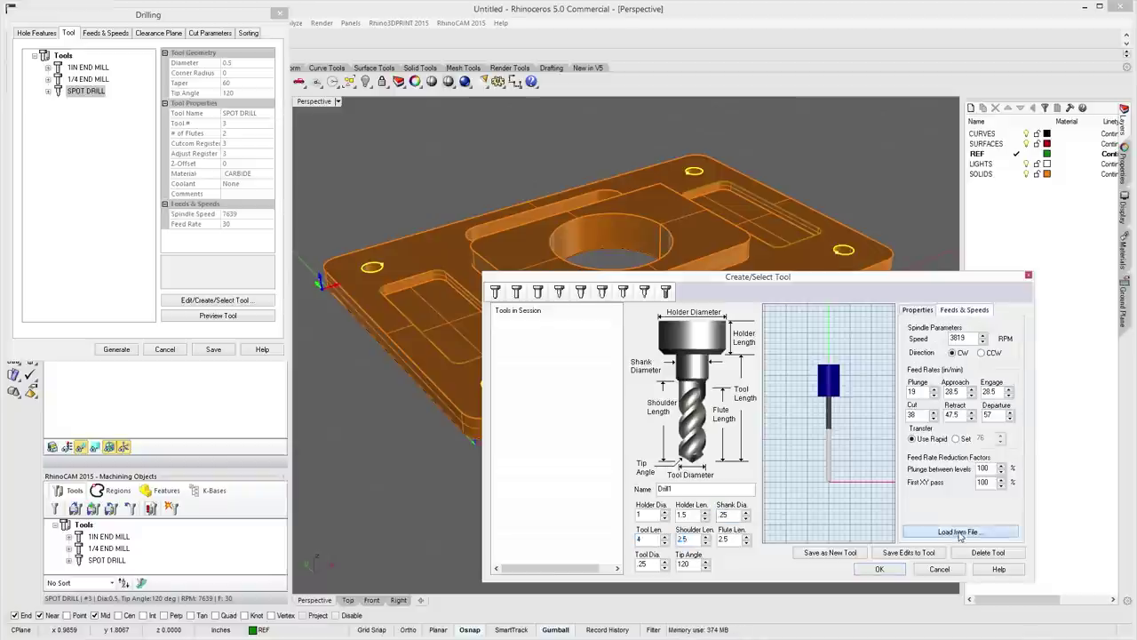
left_click(958, 531)
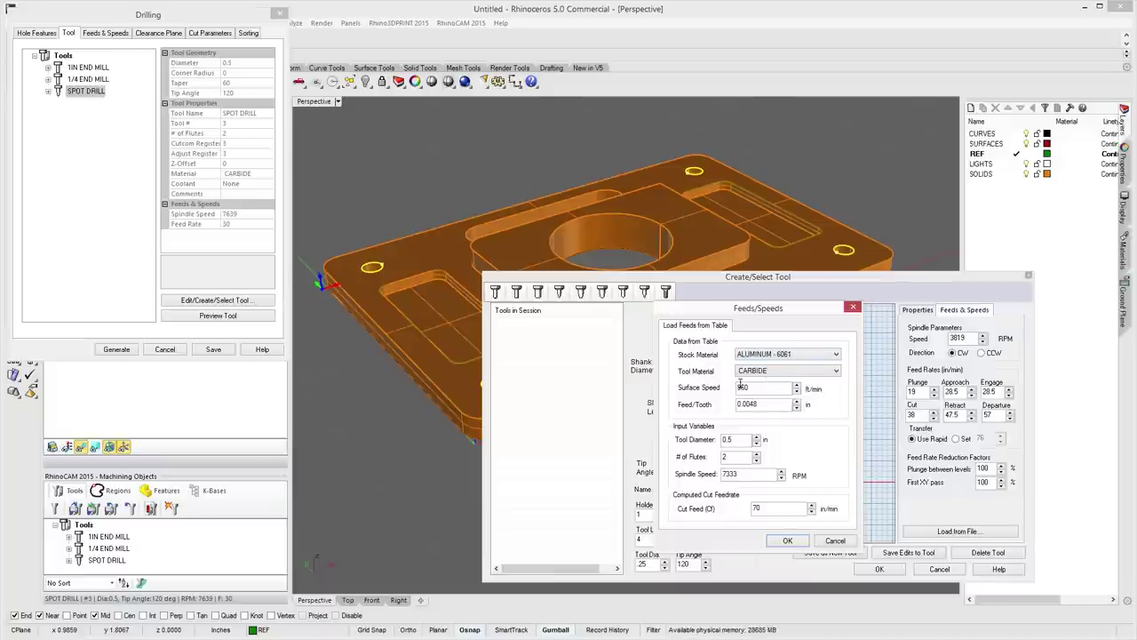
double_click(747, 388)
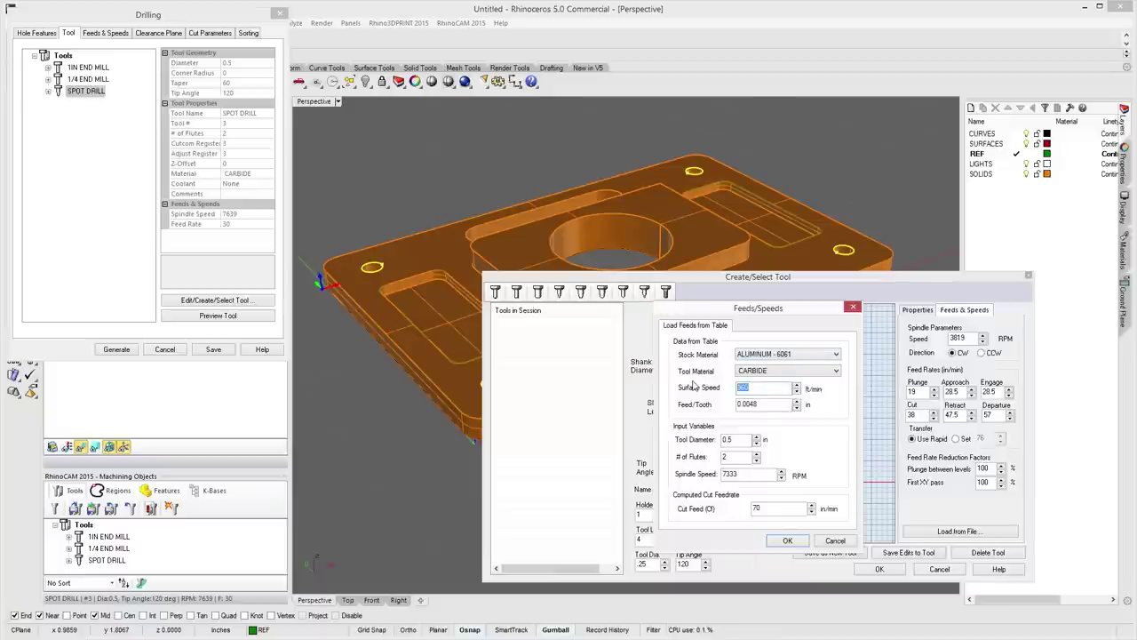
type("750")
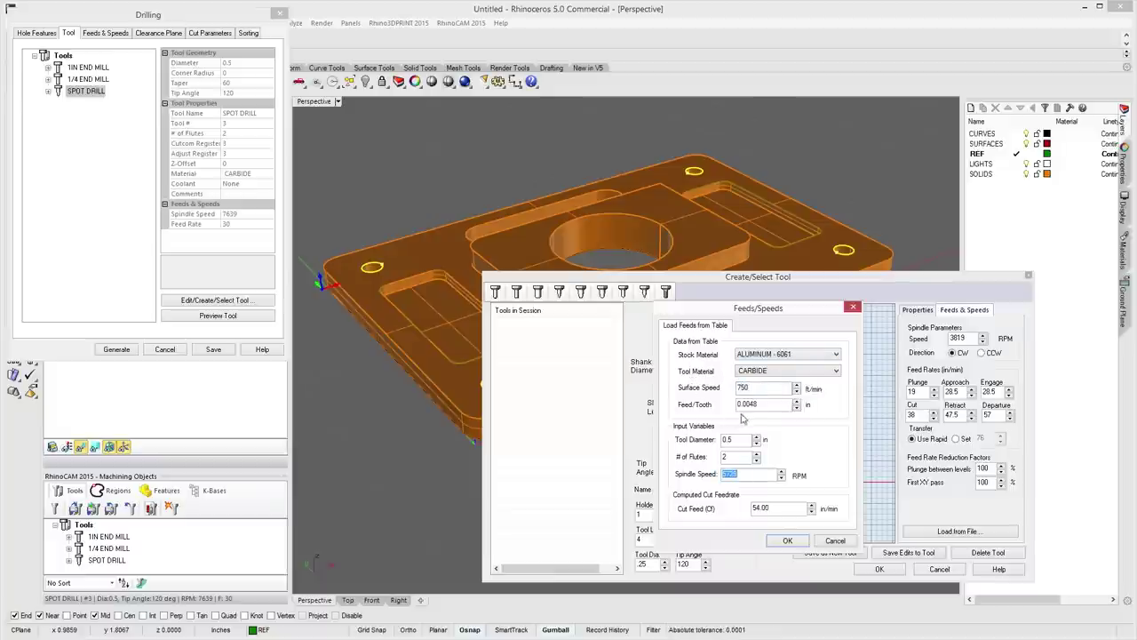
left_click_drag(747, 404, 805, 430)
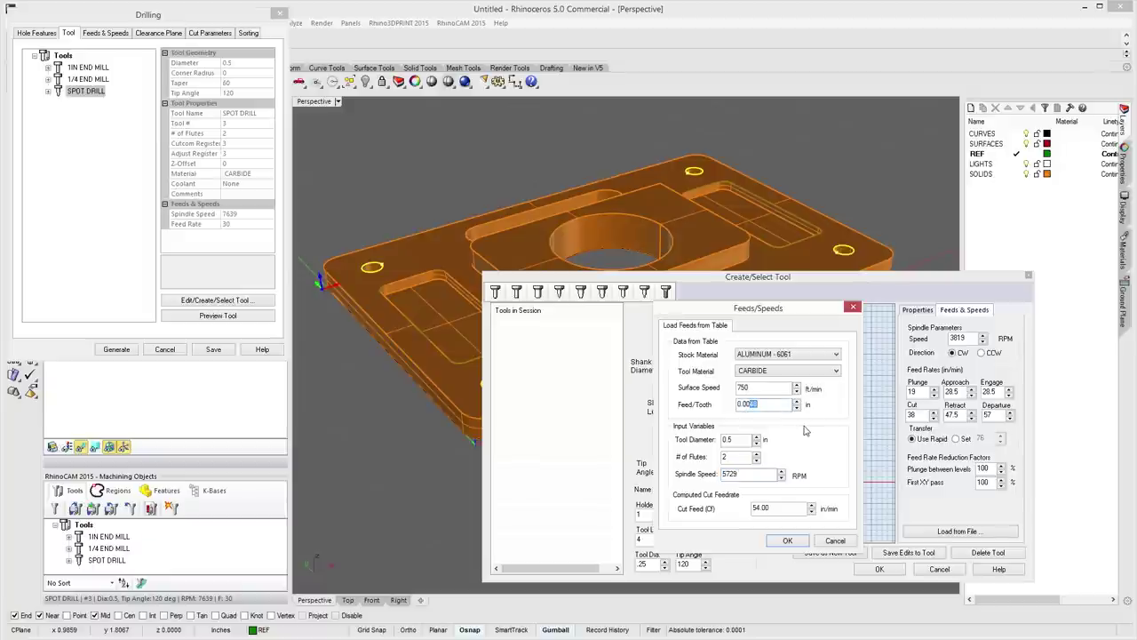
type("15")
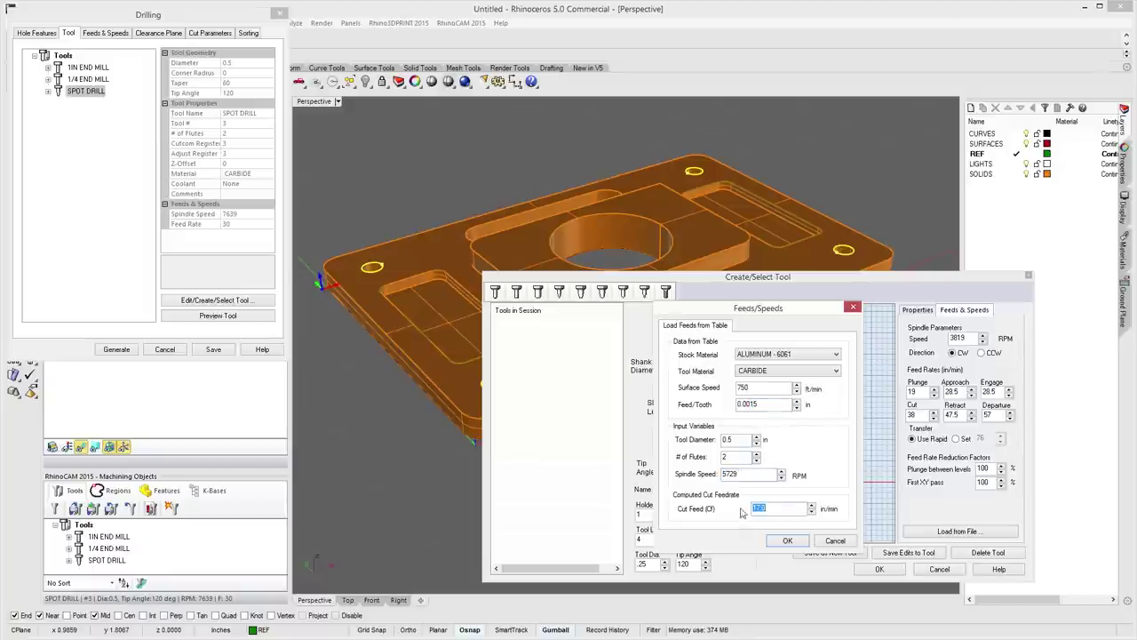
left_click(788, 541)
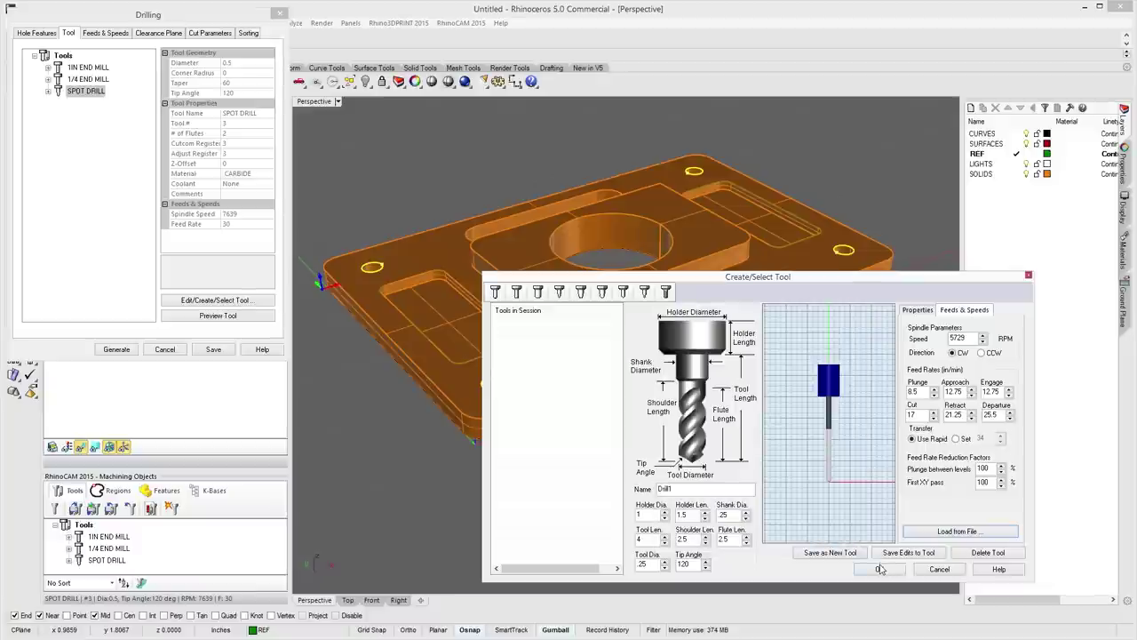
Name the drill 1/4 DRILL, save it as a new tool, and use it for the copied operation.
double_click(682, 490)
type("1/4 DRILL")
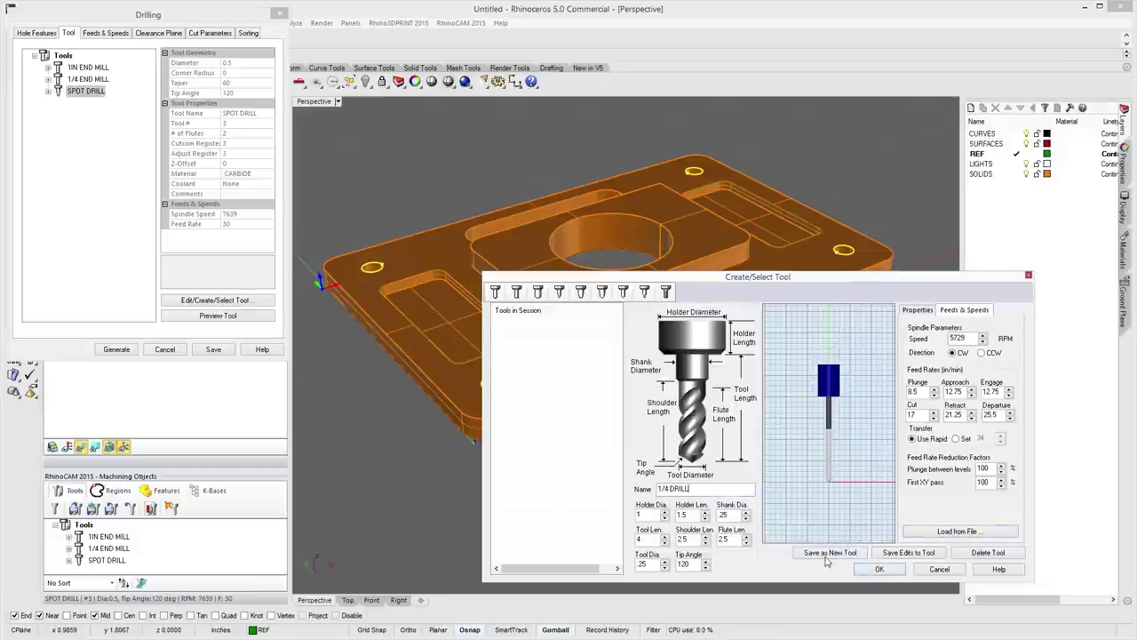
left_click(828, 553)
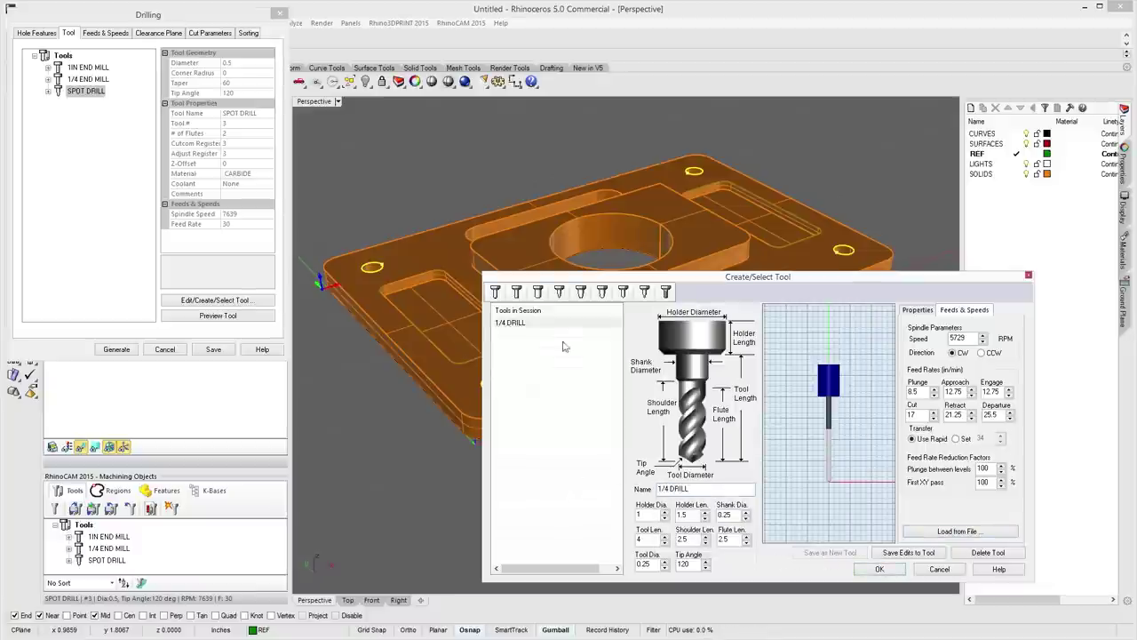
left_click(863, 570)
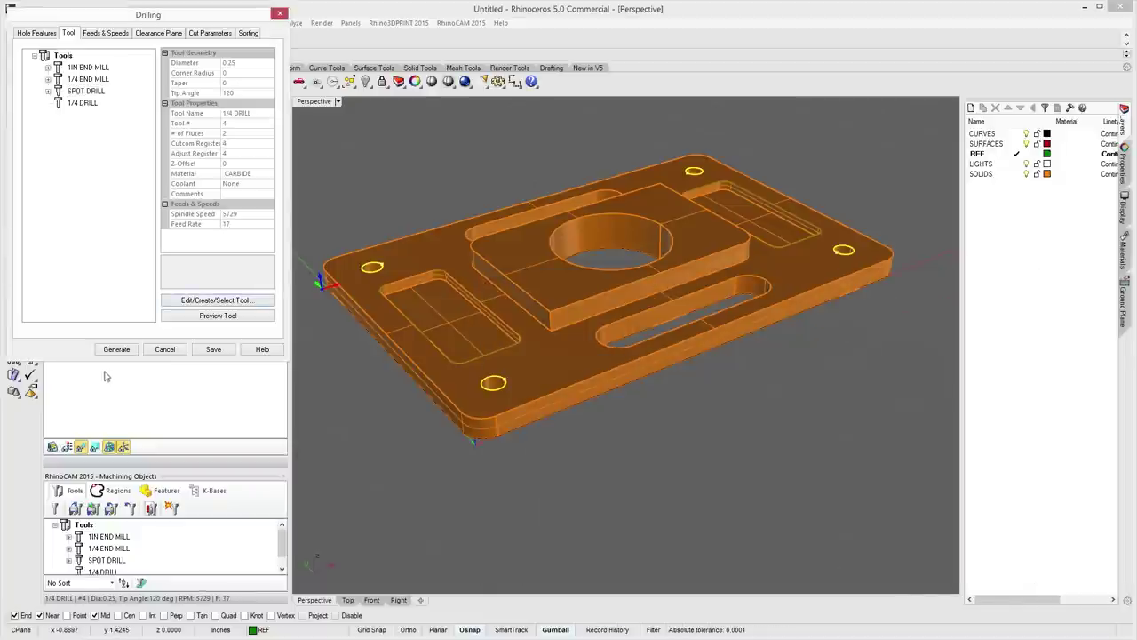
Load the copied drilling operation's feeds and speeds from the 1/4 DRILL tool.
left_click(105, 33)
left_click(97, 293)
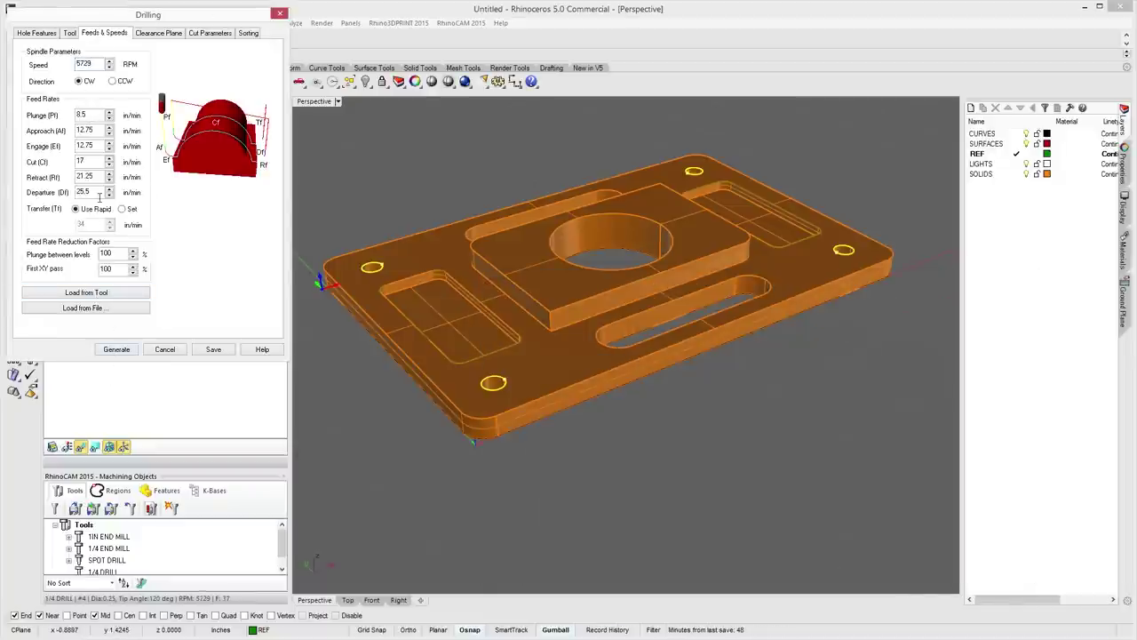
Set the copied drilling operation's drill depth to 0.25 by picking the depth on the plate's corner hole.
left_click(160, 34)
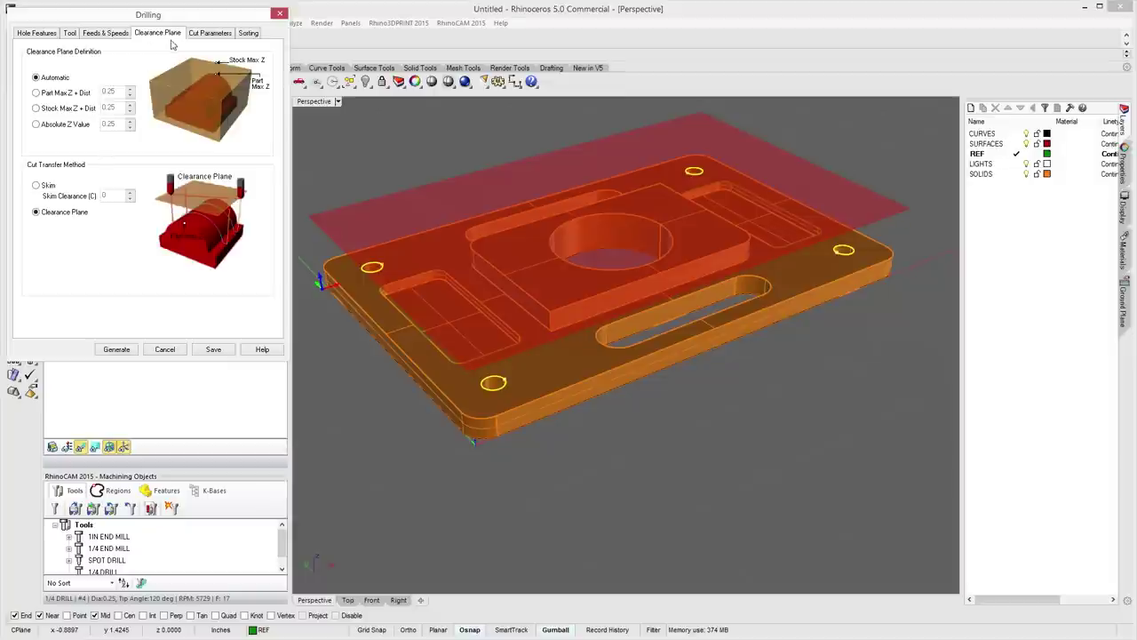
left_click(213, 34)
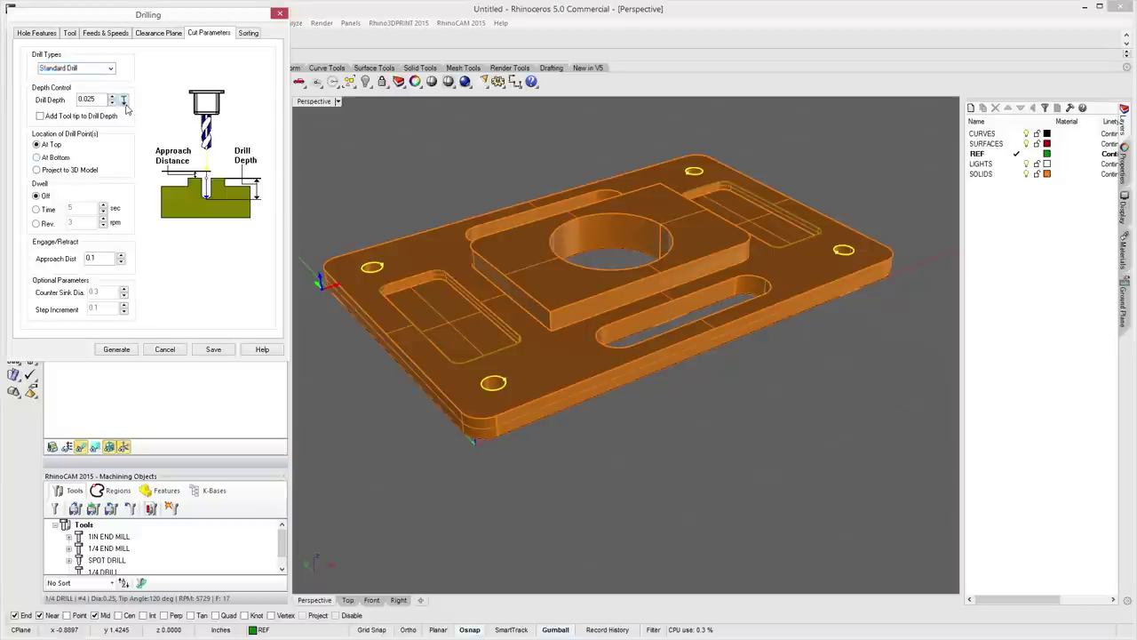
left_click(116, 349)
scroll(487, 458, "up", 6)
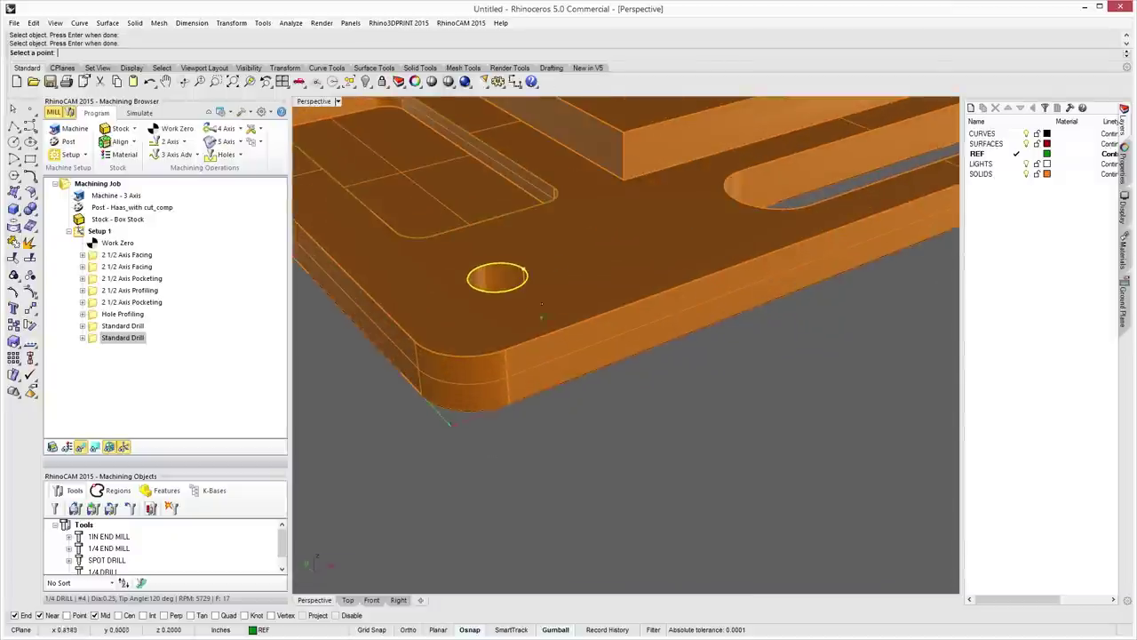
left_click(502, 286)
right_click_drag(504, 376, 507, 296)
right_click(505, 297)
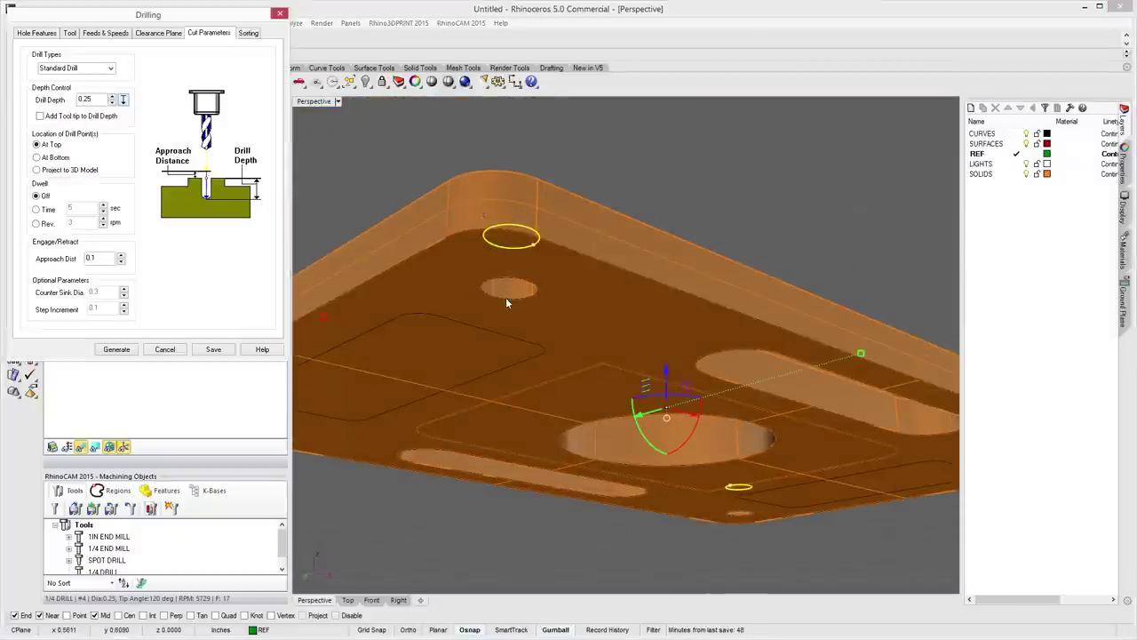
Add the tool tip to the drill depth and generate the 1/4 drilling toolpath for the corner holes.
right_click_drag(300, 245, 549, 353)
right_click_drag(350, 196, 454, 181)
right_click_drag(424, 134, 649, 358)
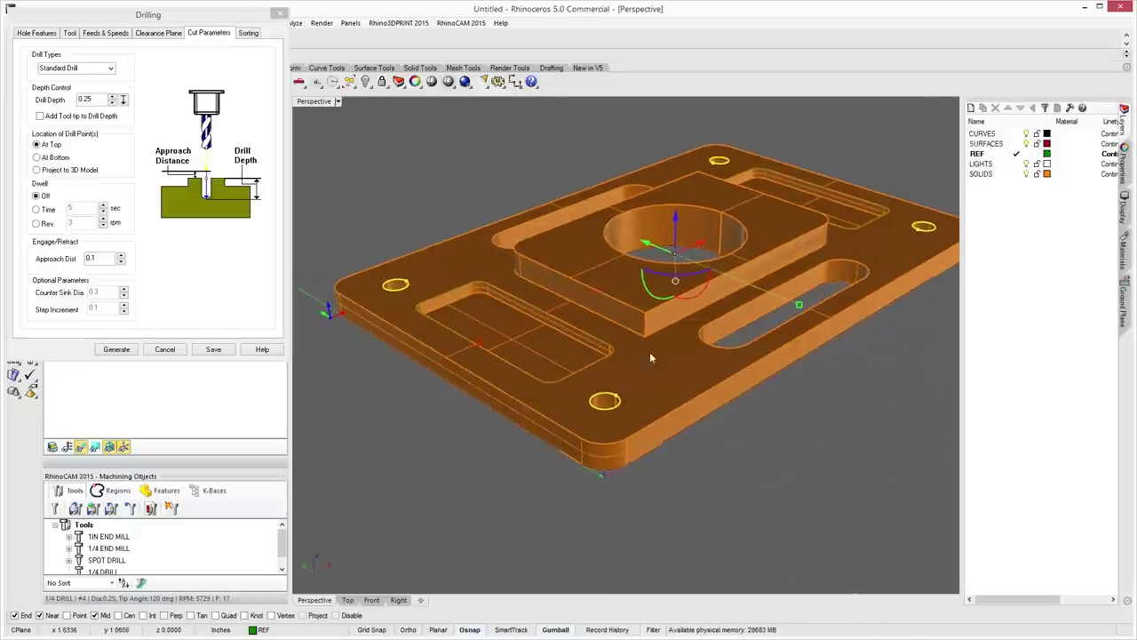
left_click(40, 116)
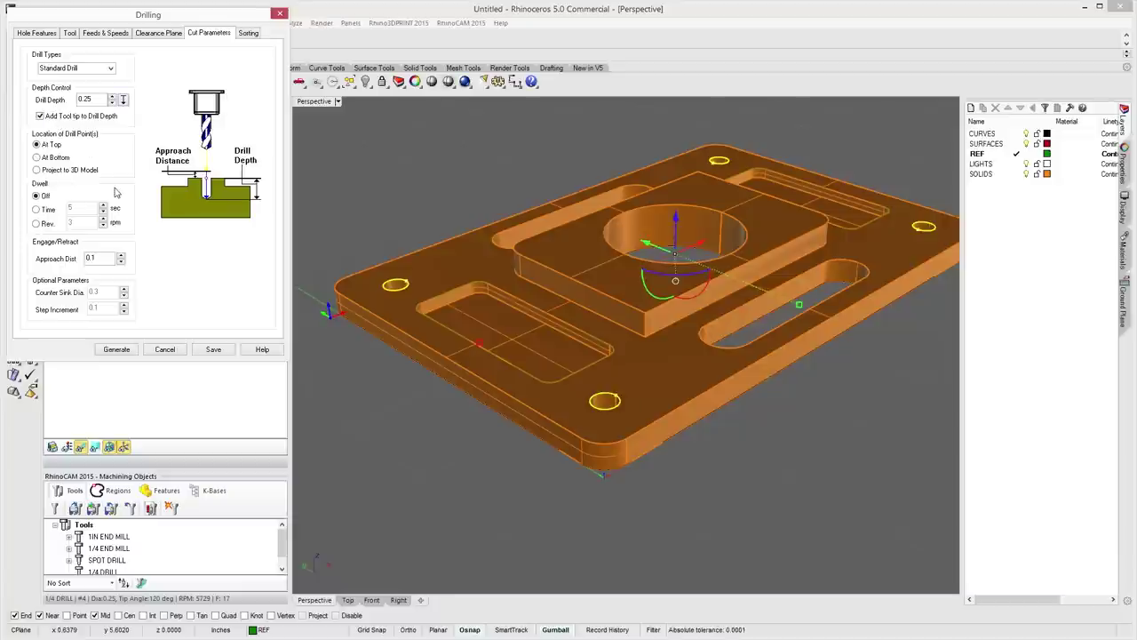
right_click_drag(682, 427, 578, 446)
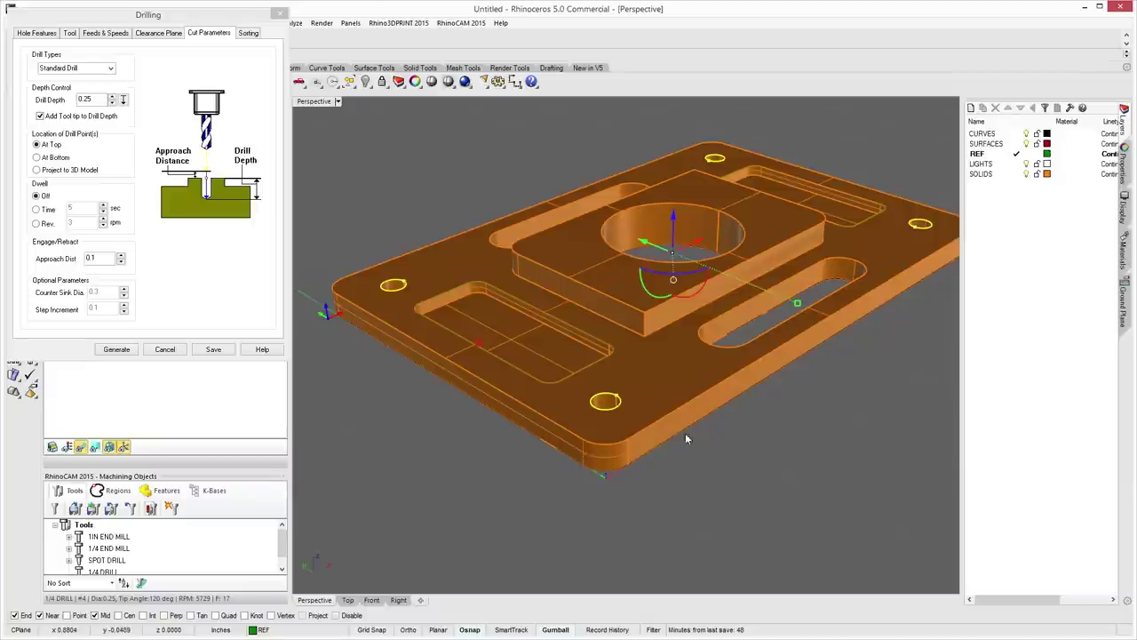
right_click_drag(685, 433, 606, 431)
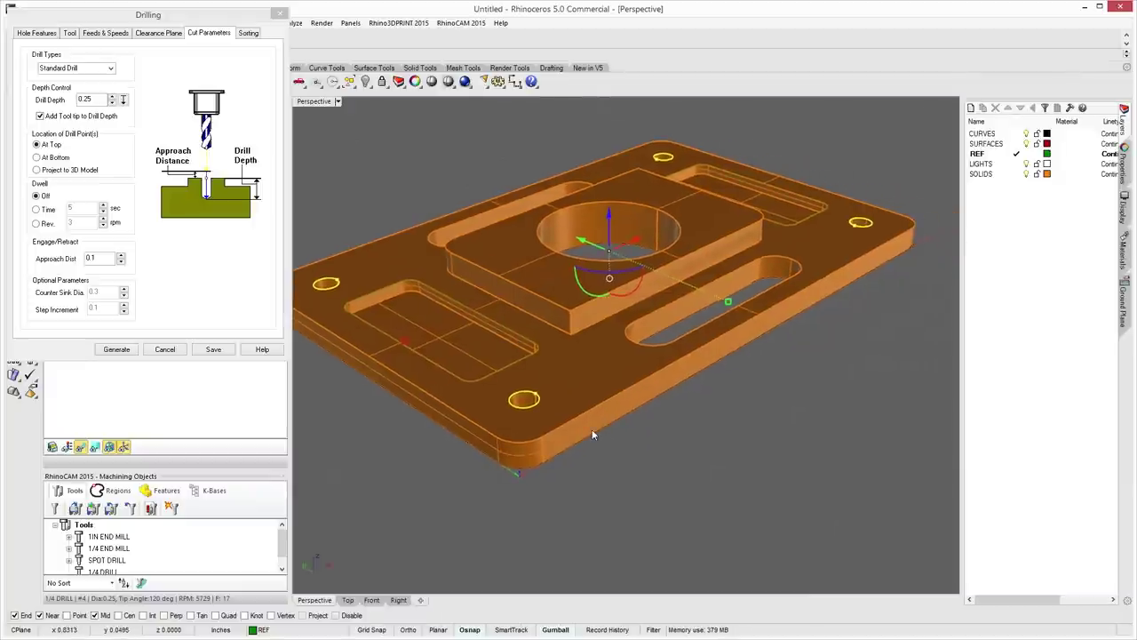
left_click(249, 34)
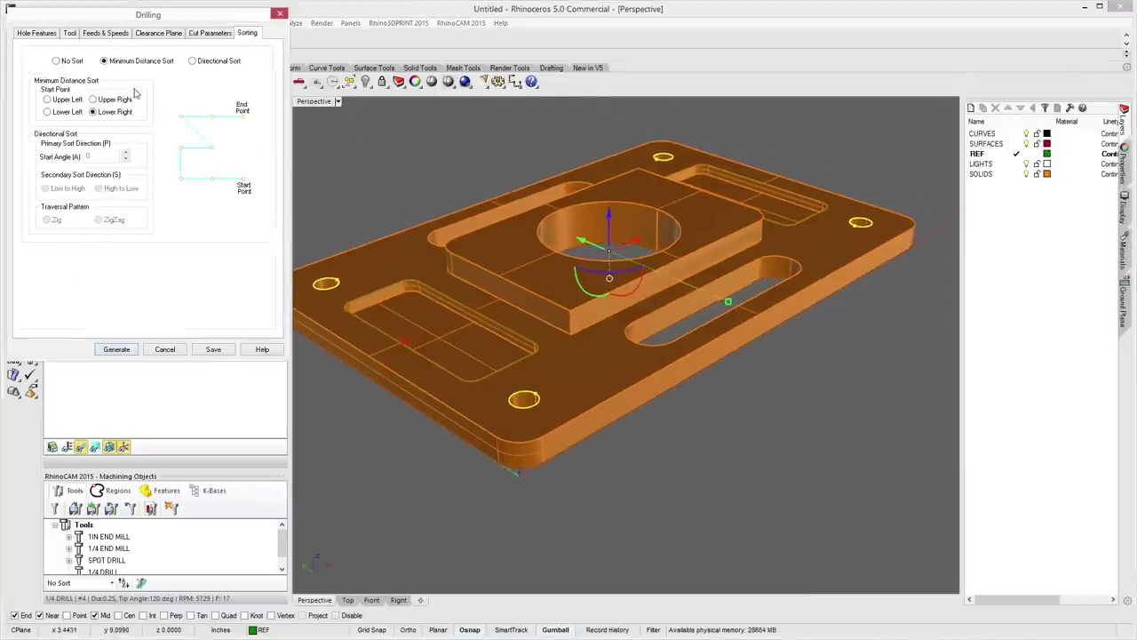
left_click(131, 350)
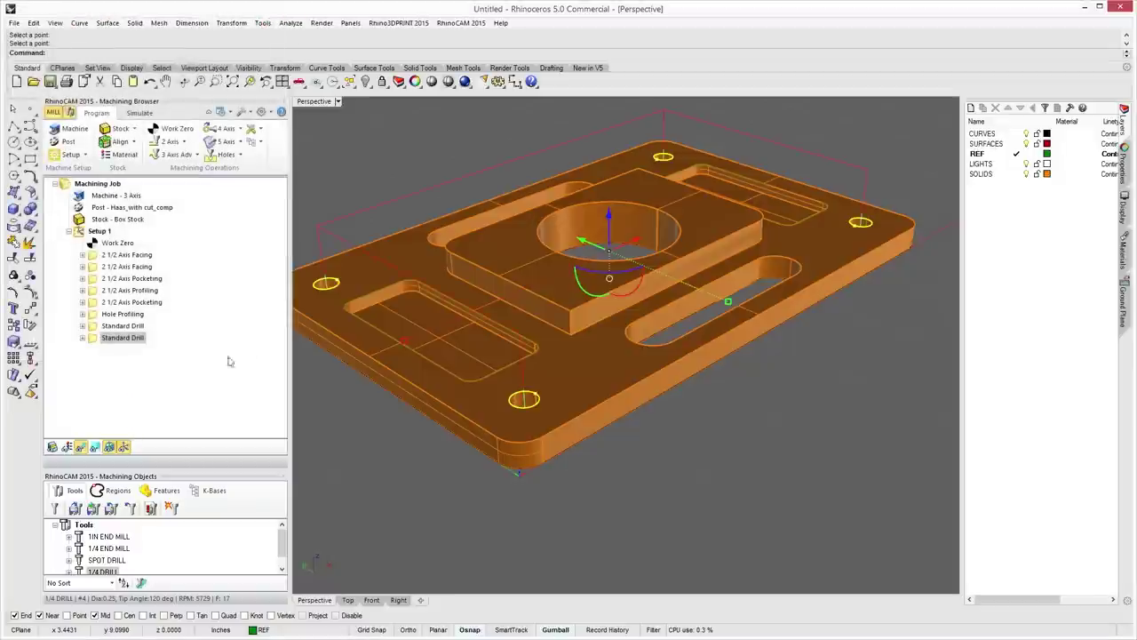
Simulate the 1/4 drilling operation and examine the drilled corner holes in the stock.
left_click(139, 113)
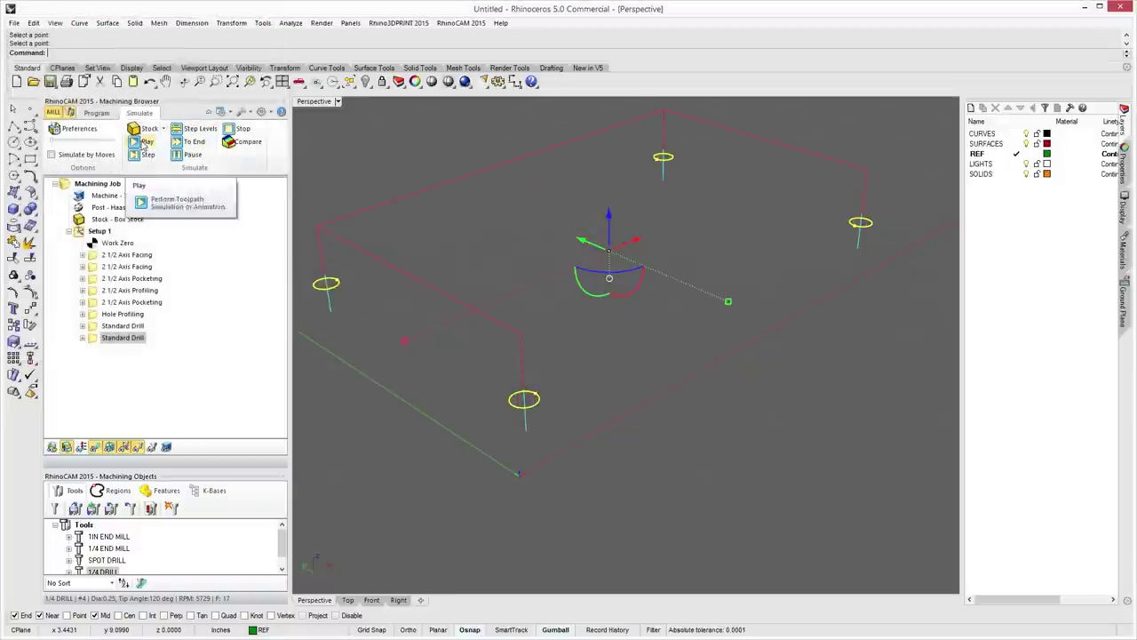
left_click(145, 142)
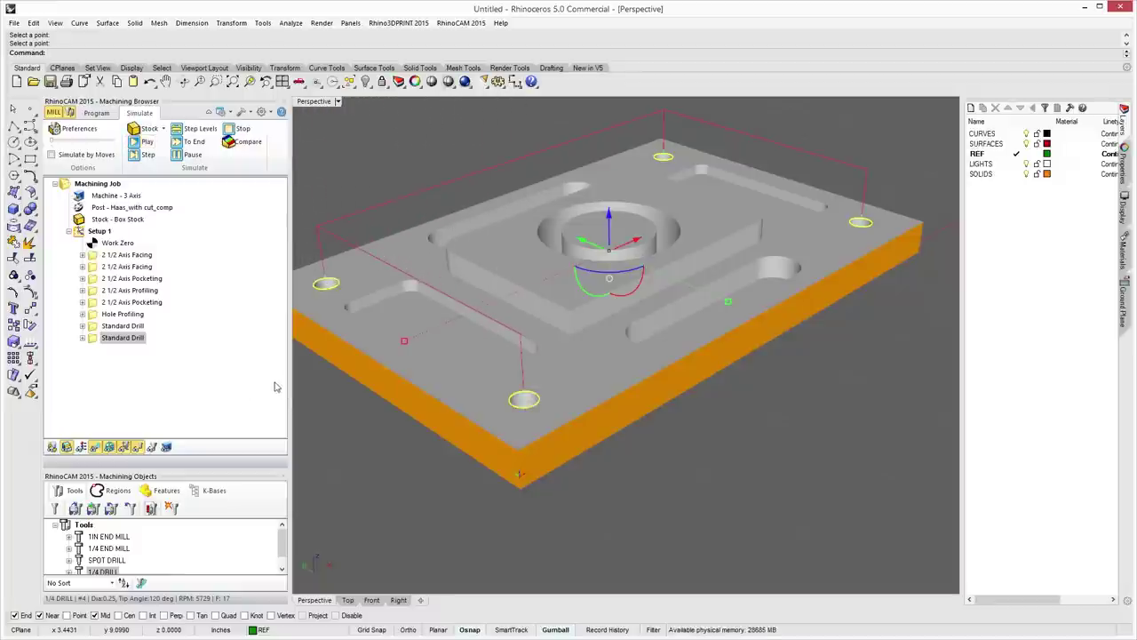
scroll(625, 472, "up", 6)
right_click_drag(751, 441, 619, 320)
scroll(619, 320, "down", 5)
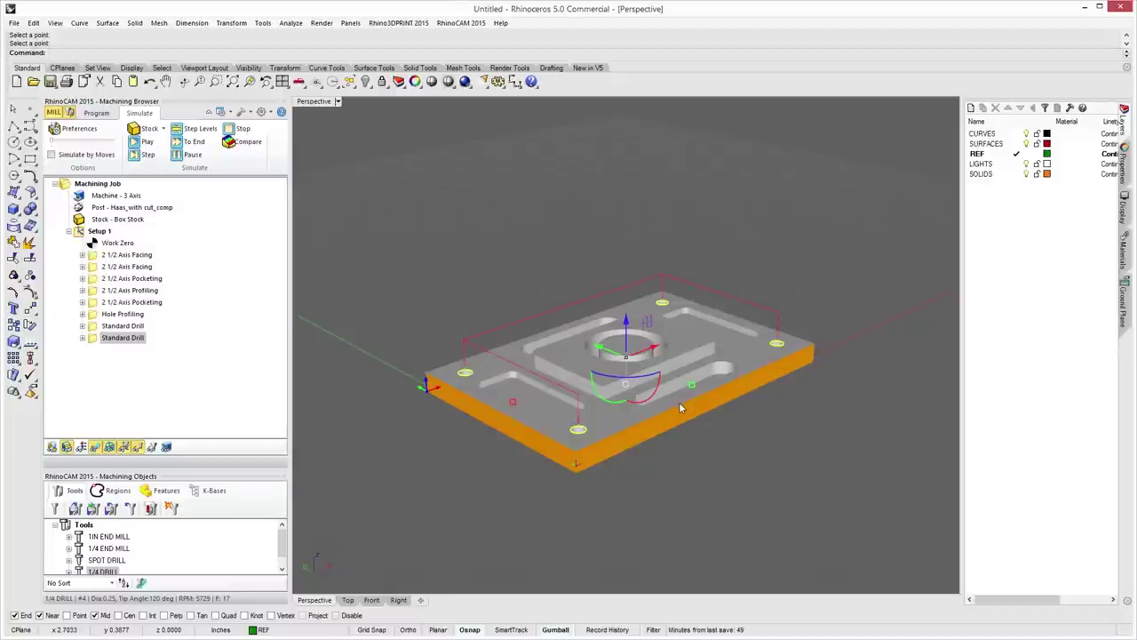
right_click_drag(659, 405, 736, 448)
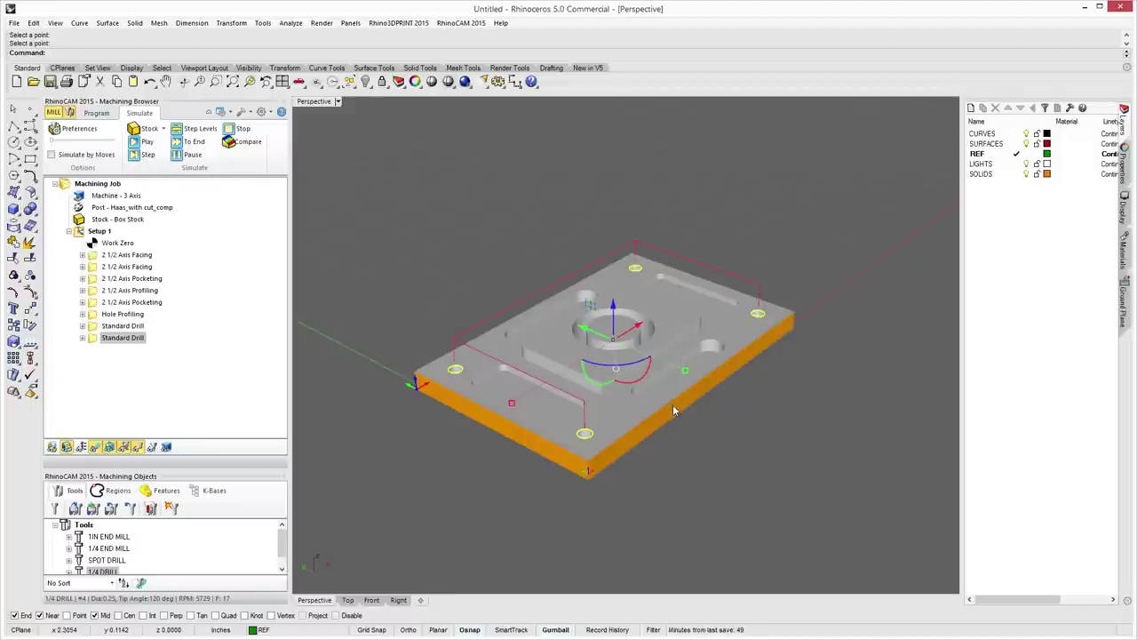
left_click(696, 501)
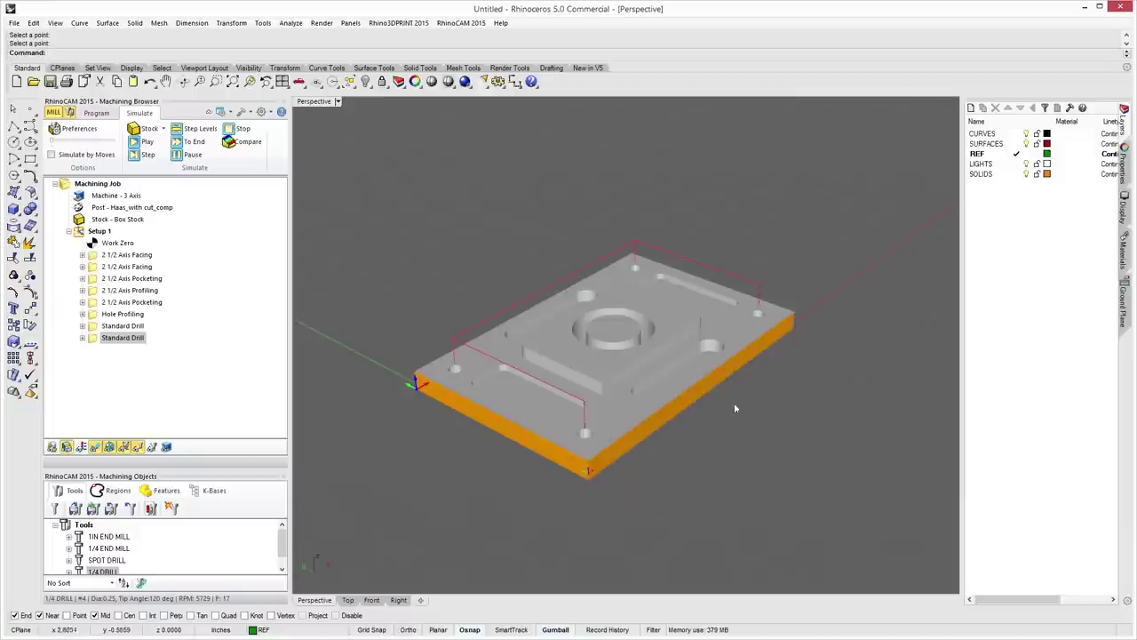
left_click(249, 412)
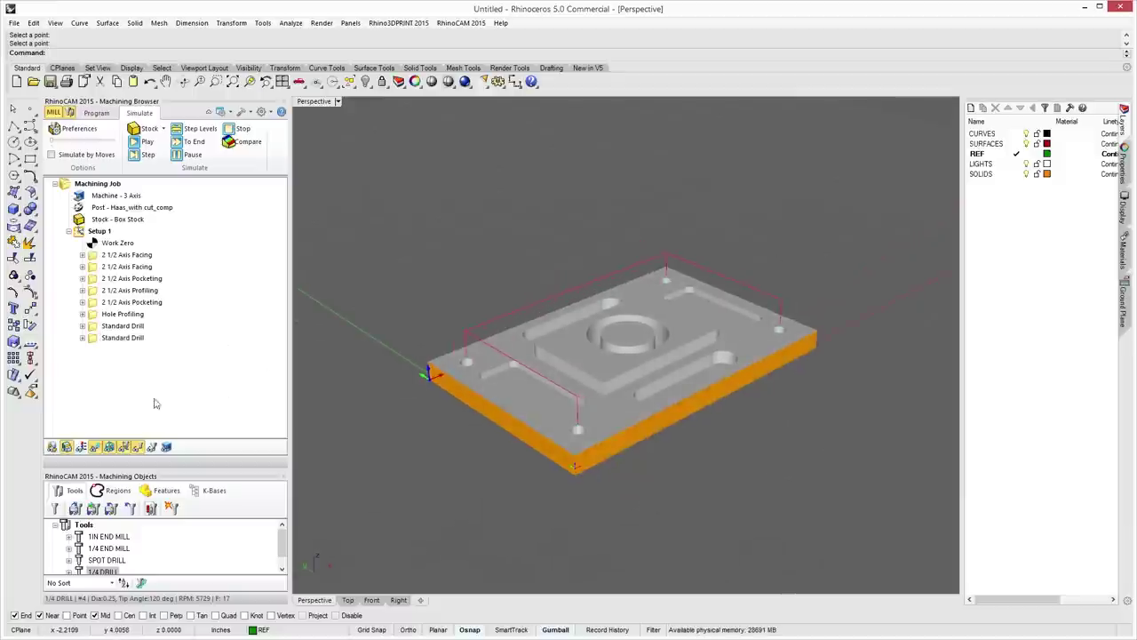
Start a 2 1/2 axis profiling operation after the last drilling operation, using the plate's outer top edge as drive region.
left_click(94, 113)
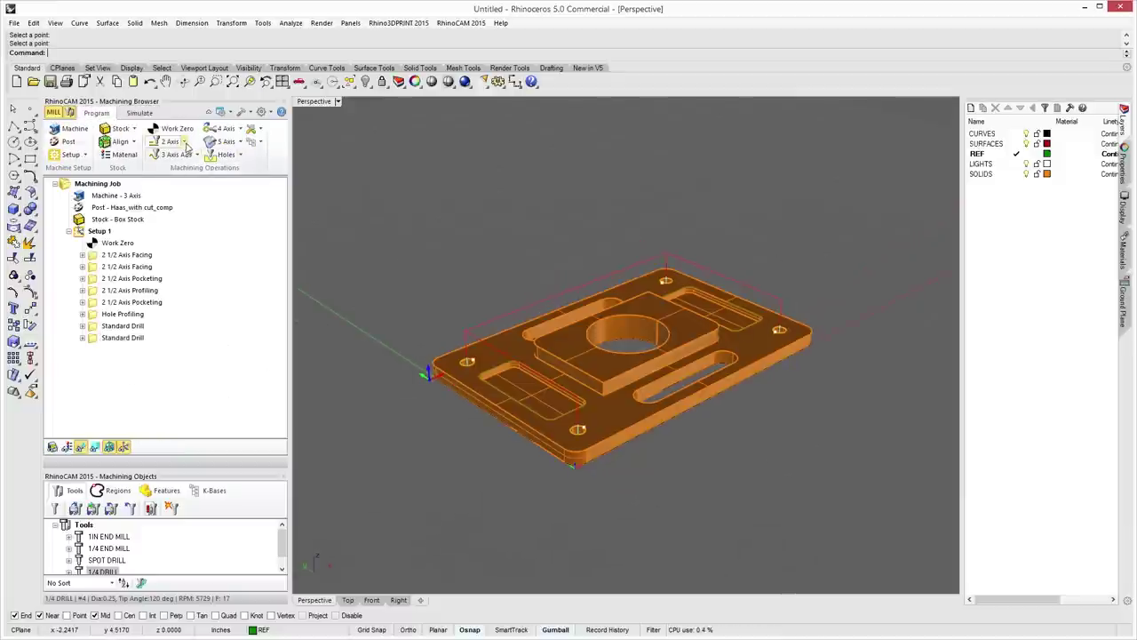
left_click(115, 338)
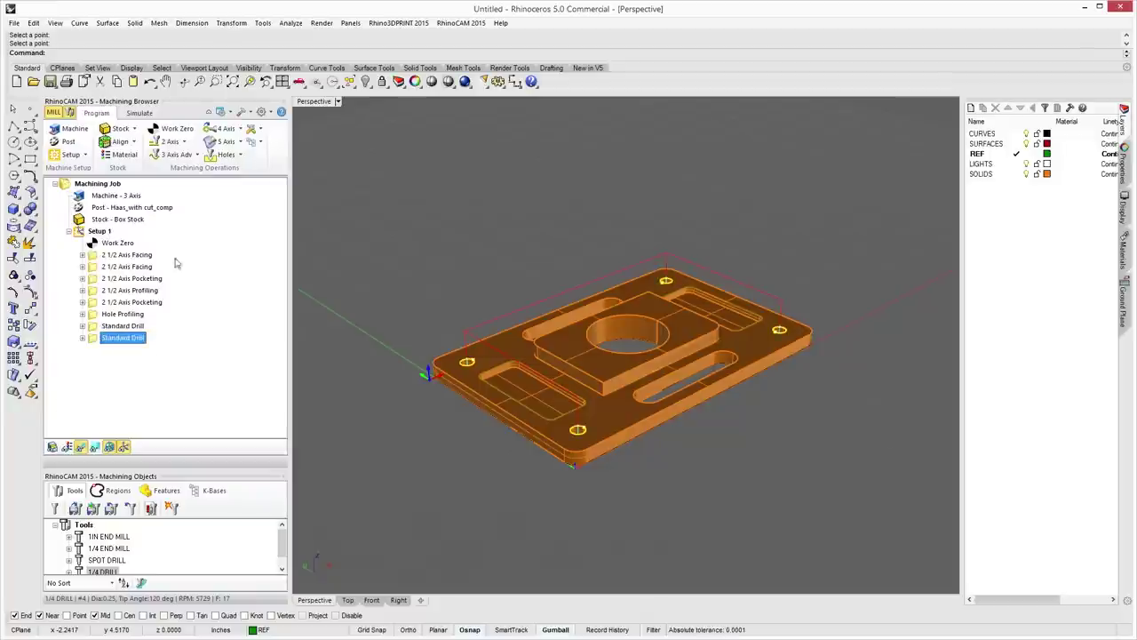
left_click(169, 142)
left_click(295, 169)
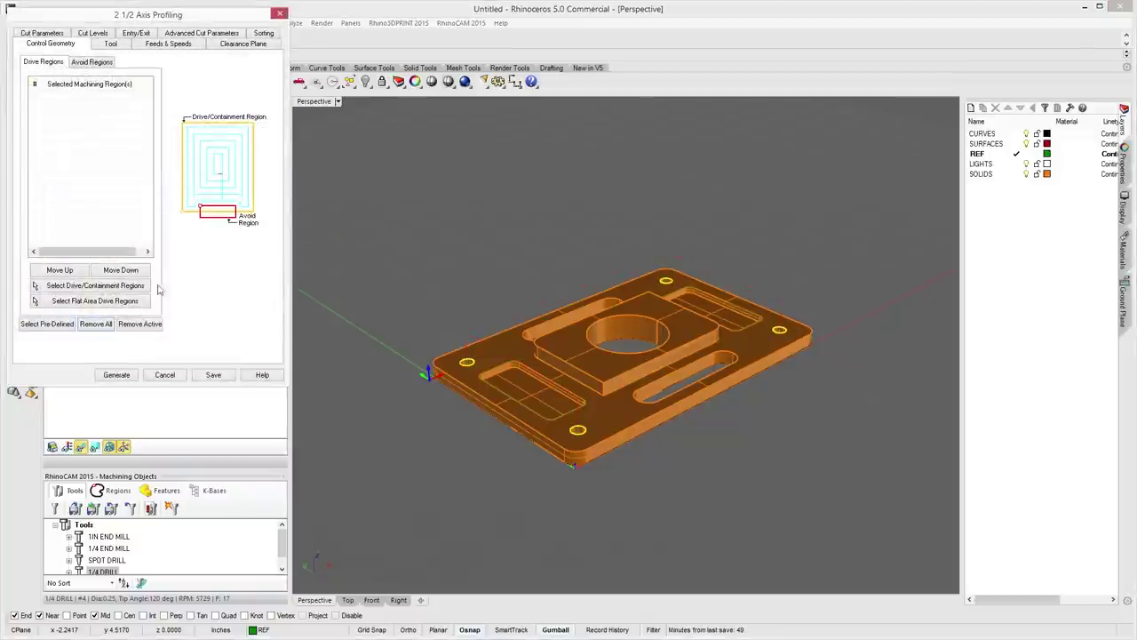
left_click(88, 293)
left_click(430, 368)
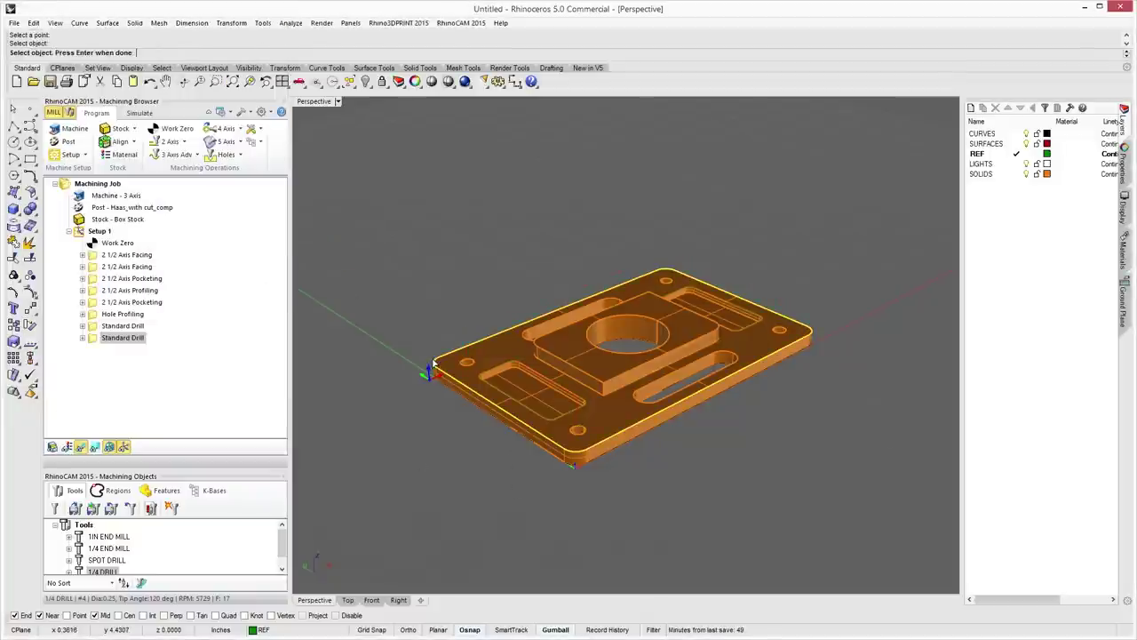
key("Return")
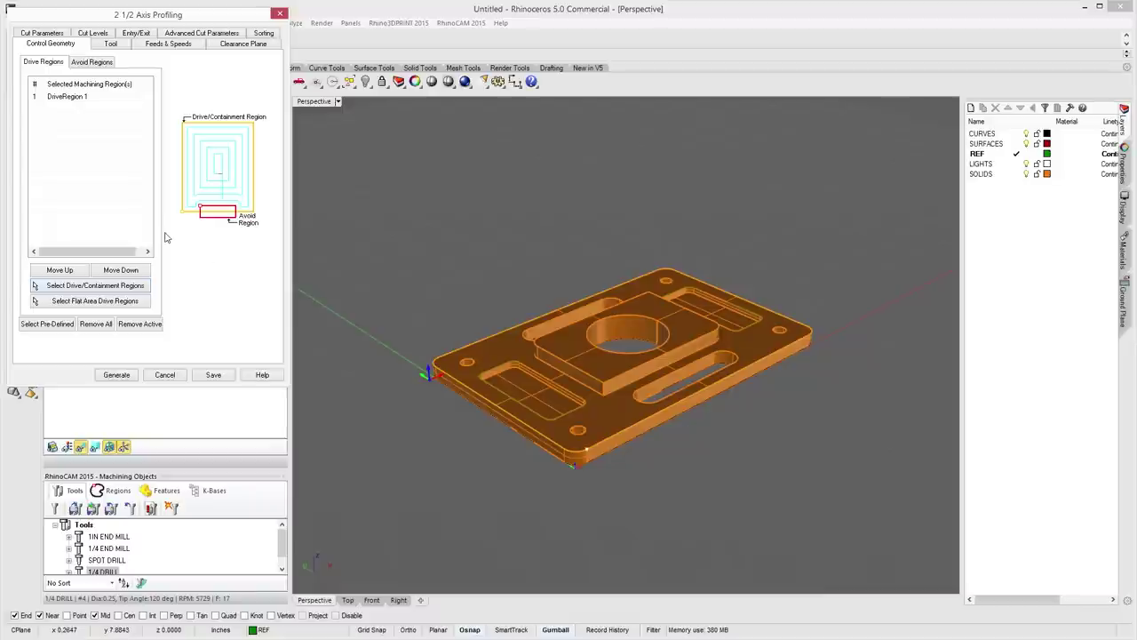
Assign the 1/4 END MILL to the outer profiling operation and review its feeds and cut parameters.
left_click(123, 46)
left_click(82, 90)
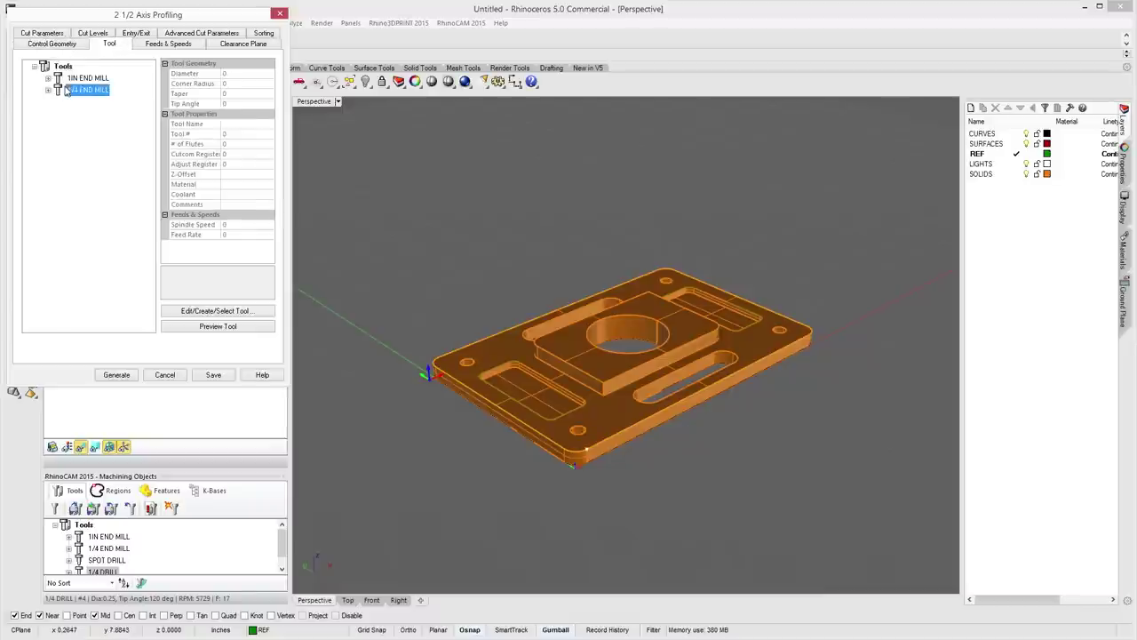
left_click(166, 44)
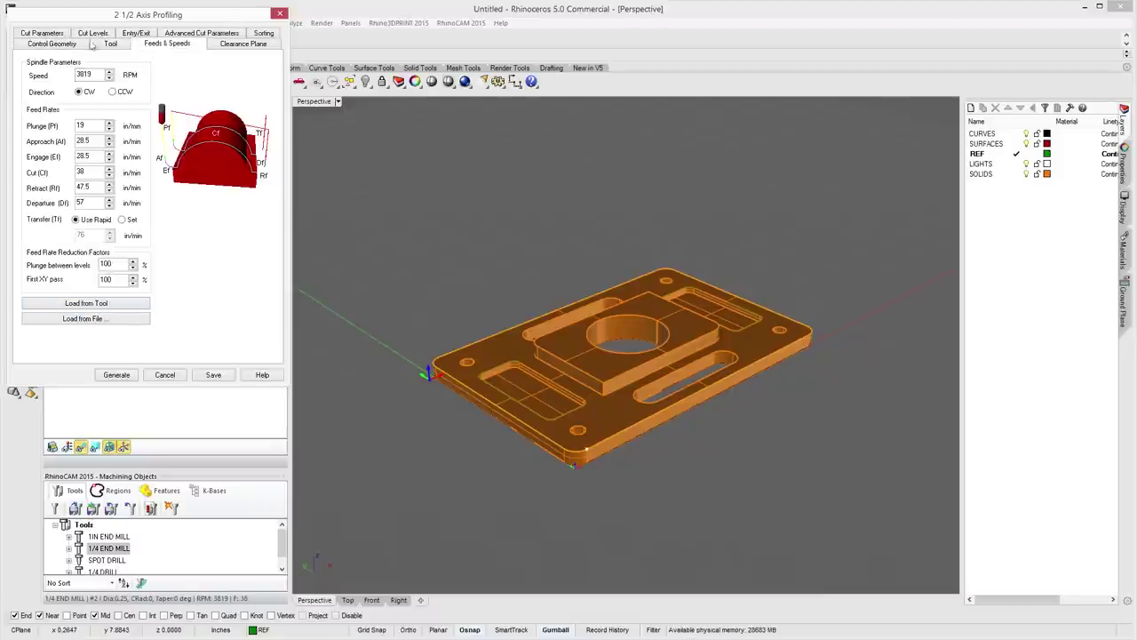
left_click(63, 35)
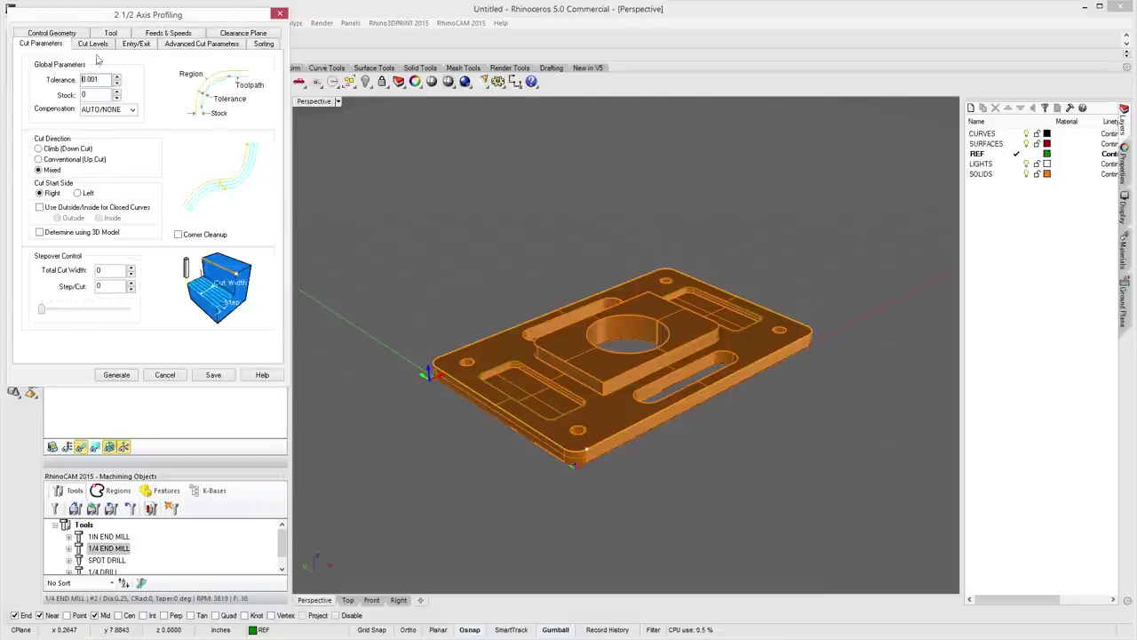
Set the profiling operation's total cut depth to 0.25 by picking a point on the plate's bottom edge.
left_click(90, 45)
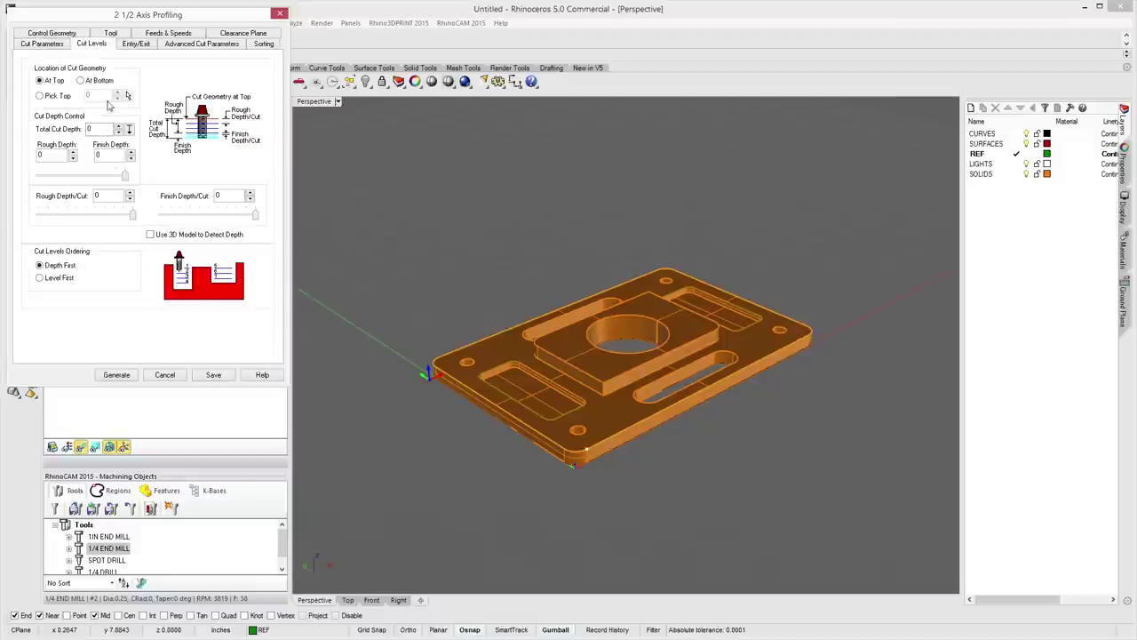
left_click(129, 131)
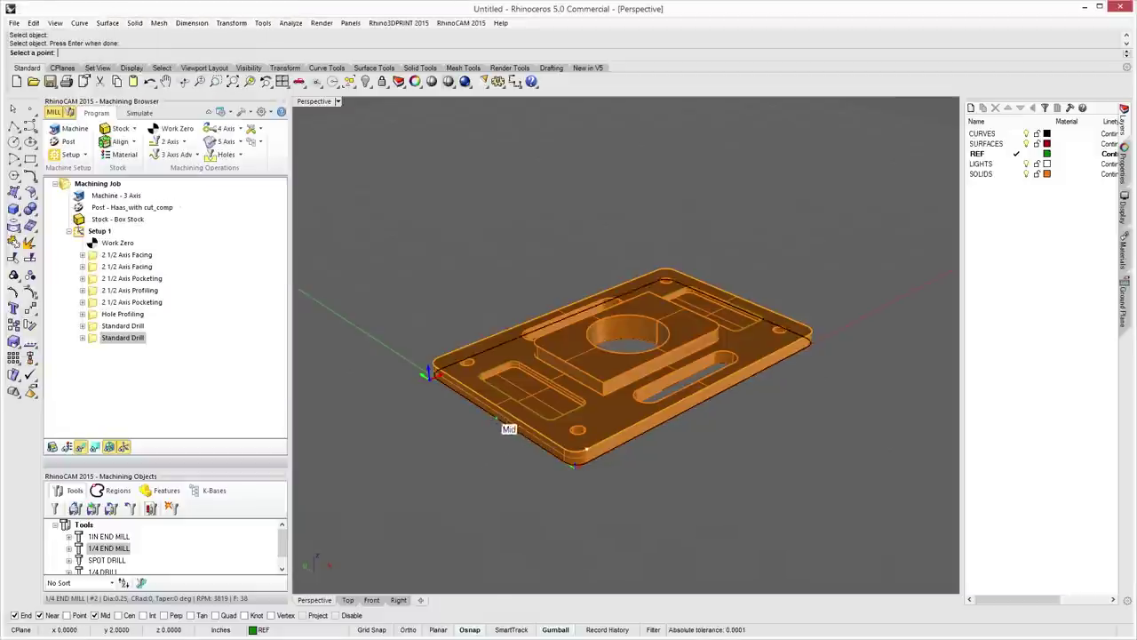
scroll(533, 418, "up", 5)
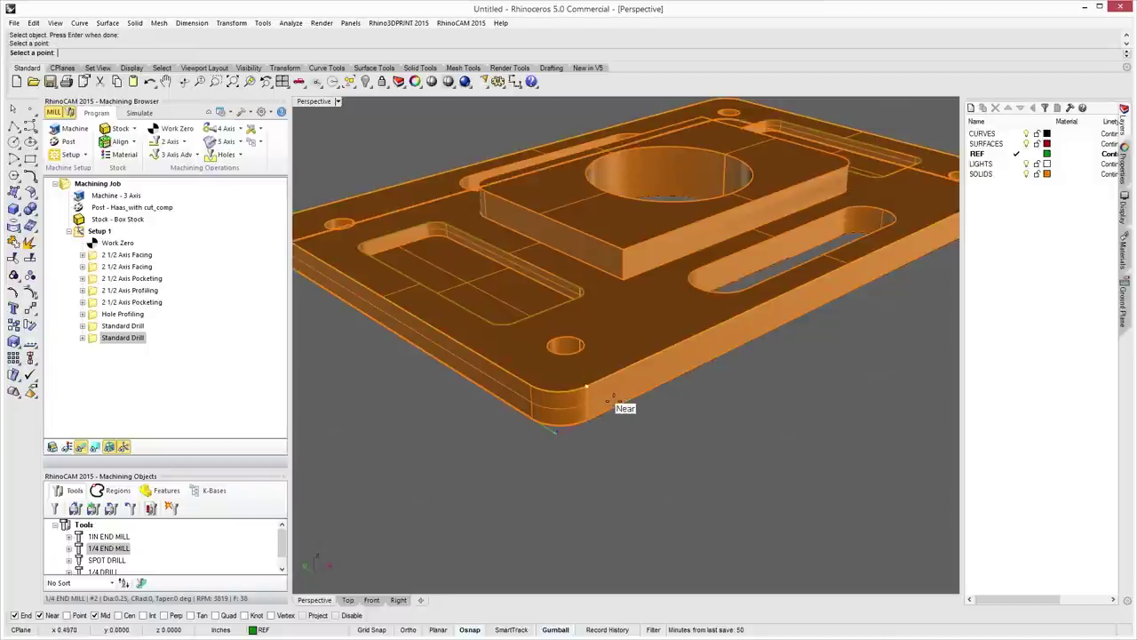
left_click(612, 397)
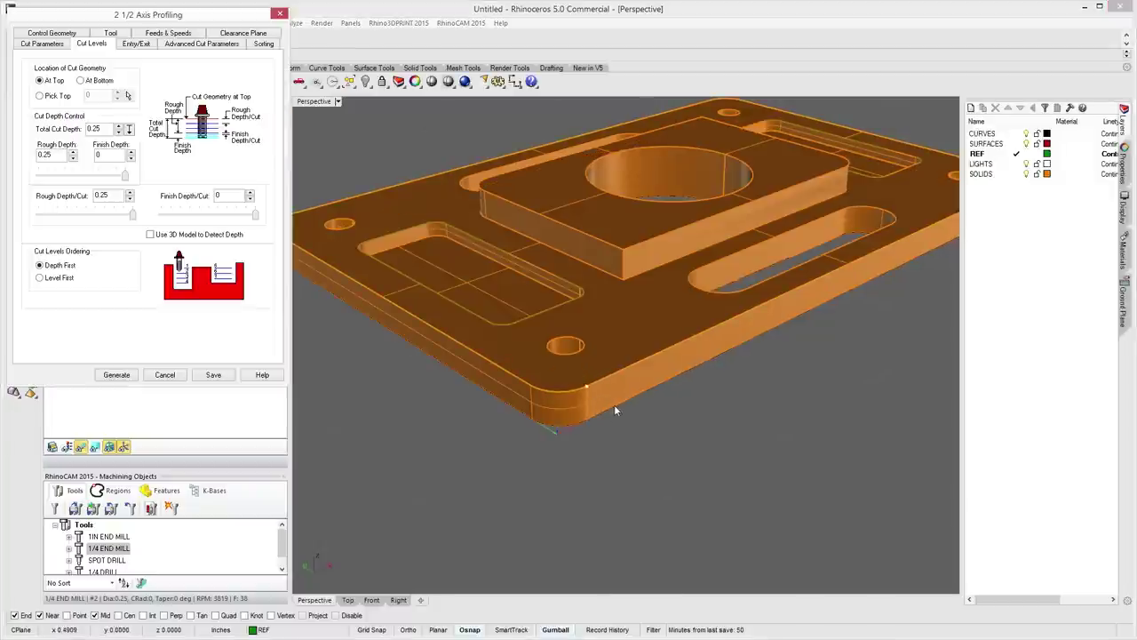
Enable arc fitting with a tolerance of .002 and generate the outer profiling toolpath.
left_click(136, 43)
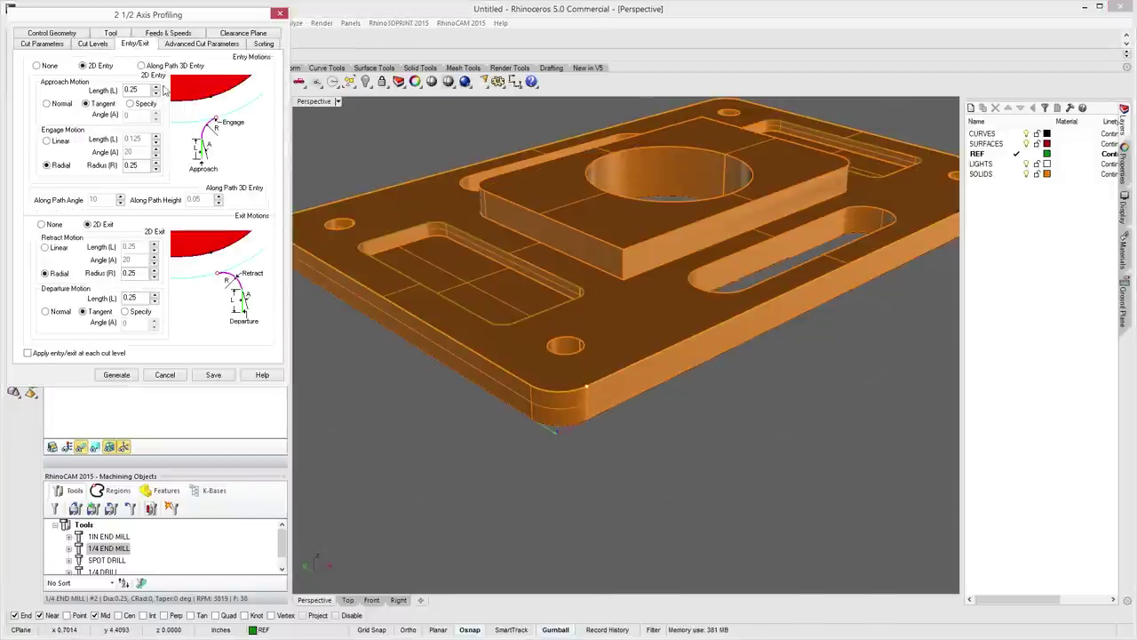
left_click(182, 44)
left_click(78, 135)
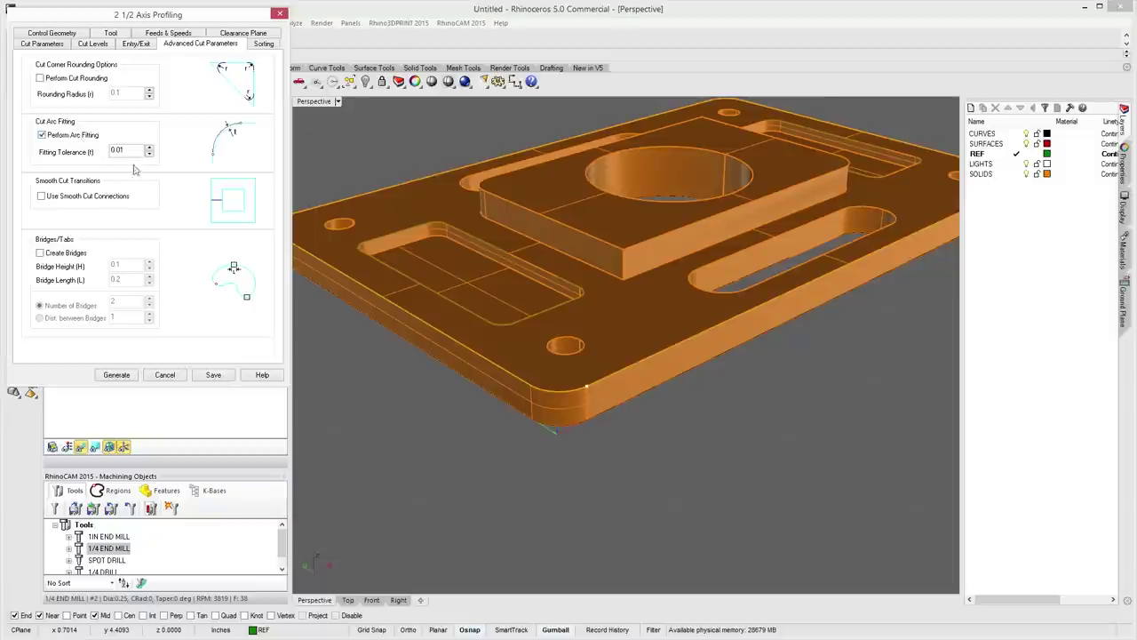
key("BackSpace")
type(".002")
key("Tab")
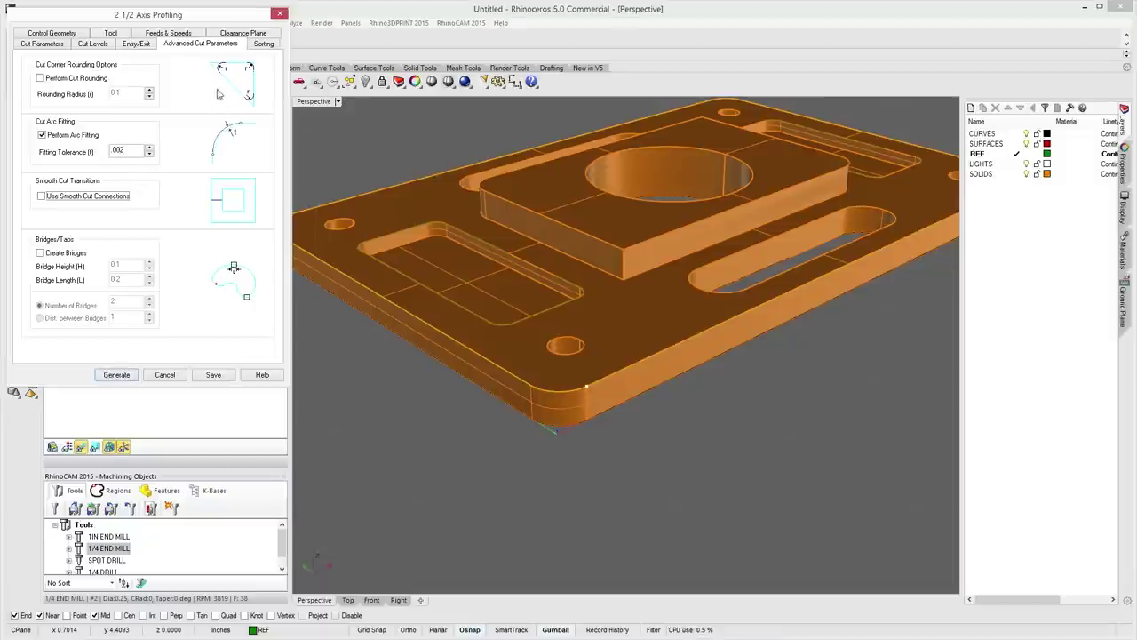
left_click(116, 374)
scroll(607, 358, "up", 3)
right_click_drag(606, 358, 634, 399)
scroll(654, 375, "down", 5)
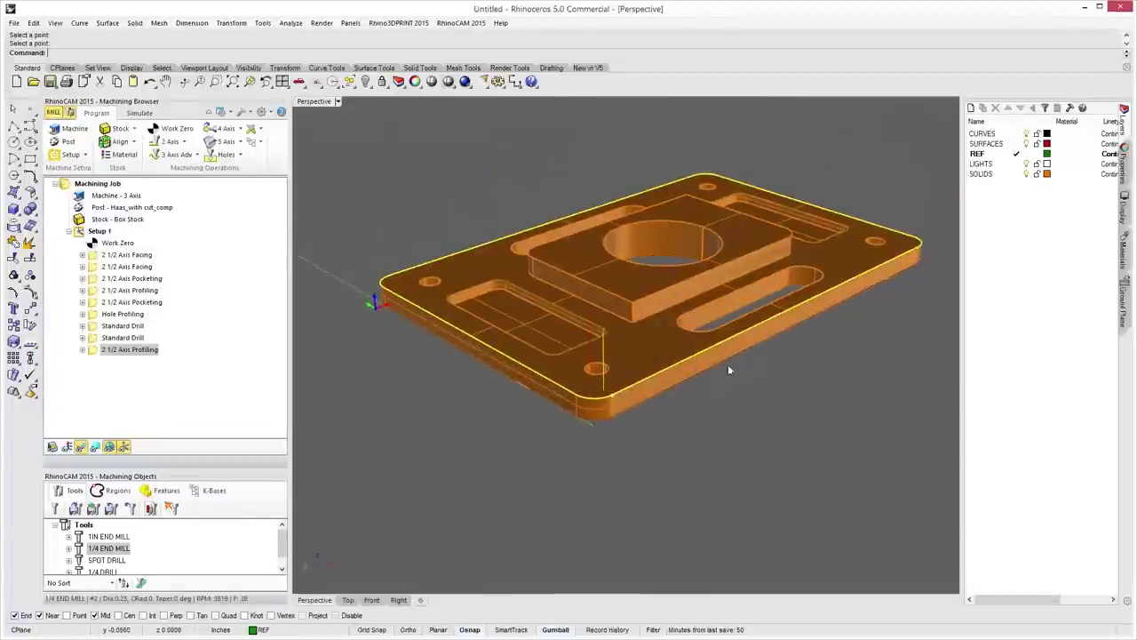
Set the outer profiling operation to cut on the outside of closed curves and regenerate its toolpath.
double_click(129, 349)
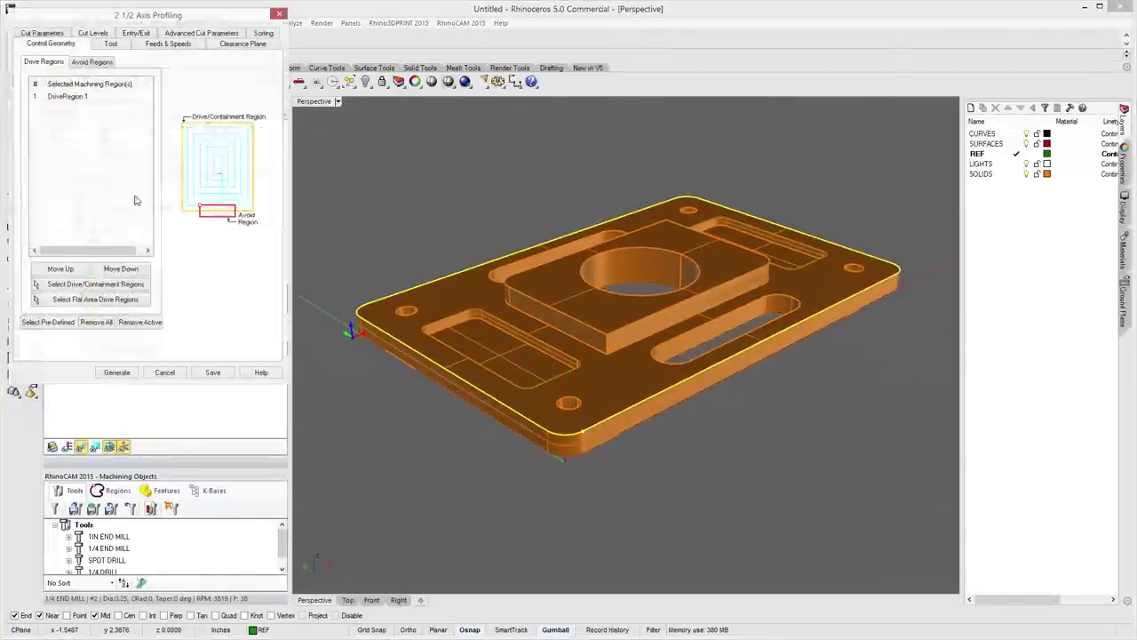
left_click(41, 42)
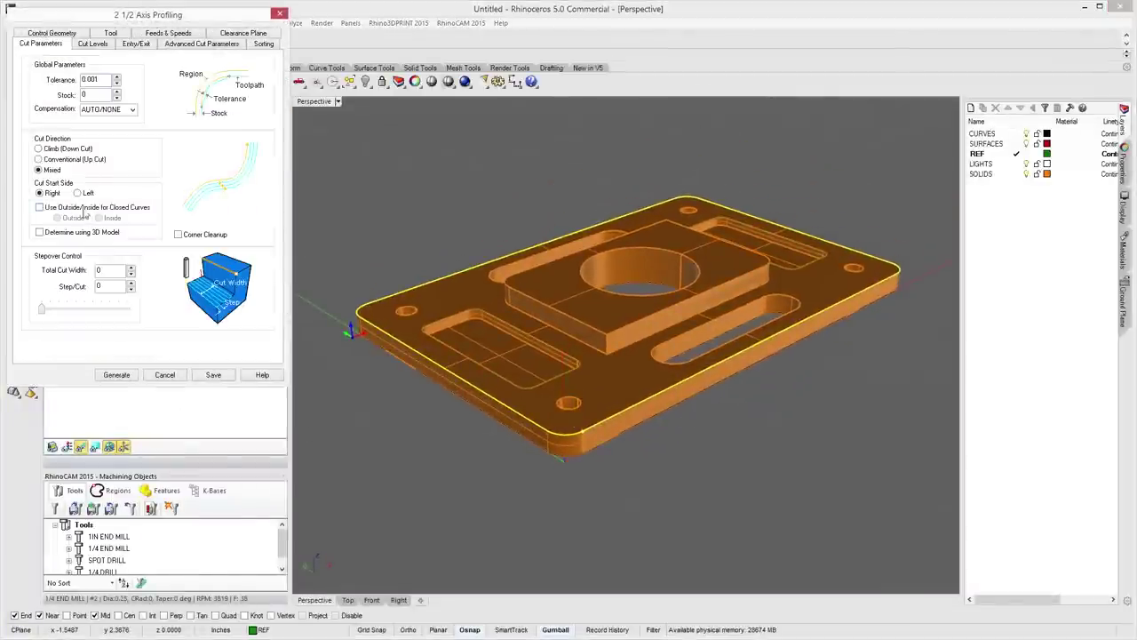
left_click(50, 210)
left_click(66, 218)
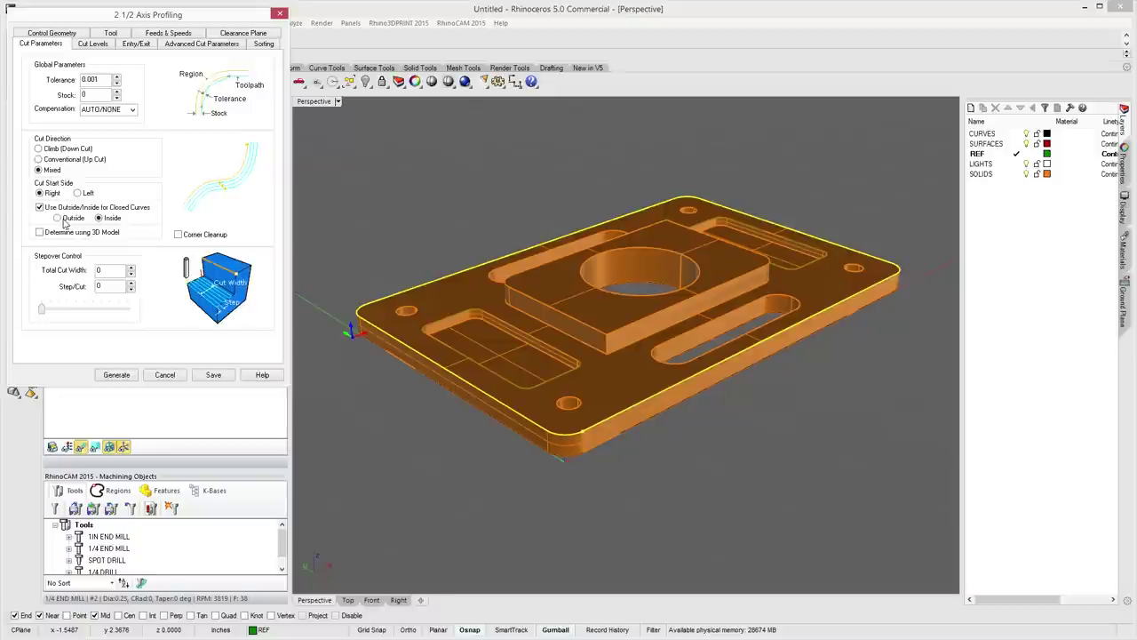
left_click(118, 375)
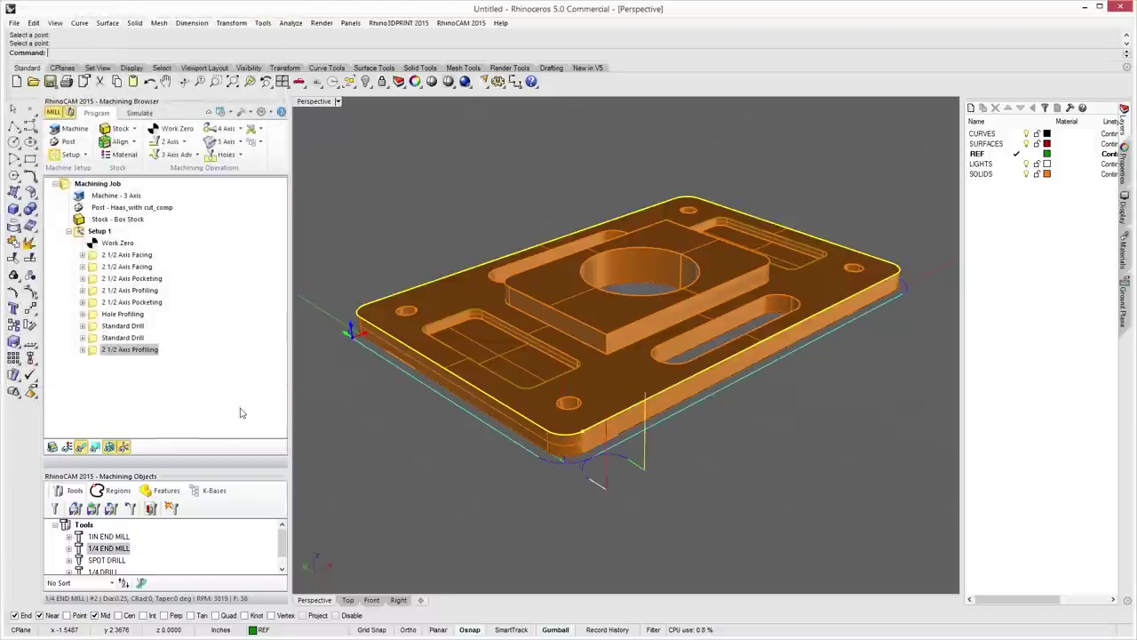
right_click_drag(675, 484, 376, 423)
Reduce the outer profiling operation's rough depth per cut to get several depth passes and regenerate the toolpath.
double_click(98, 350)
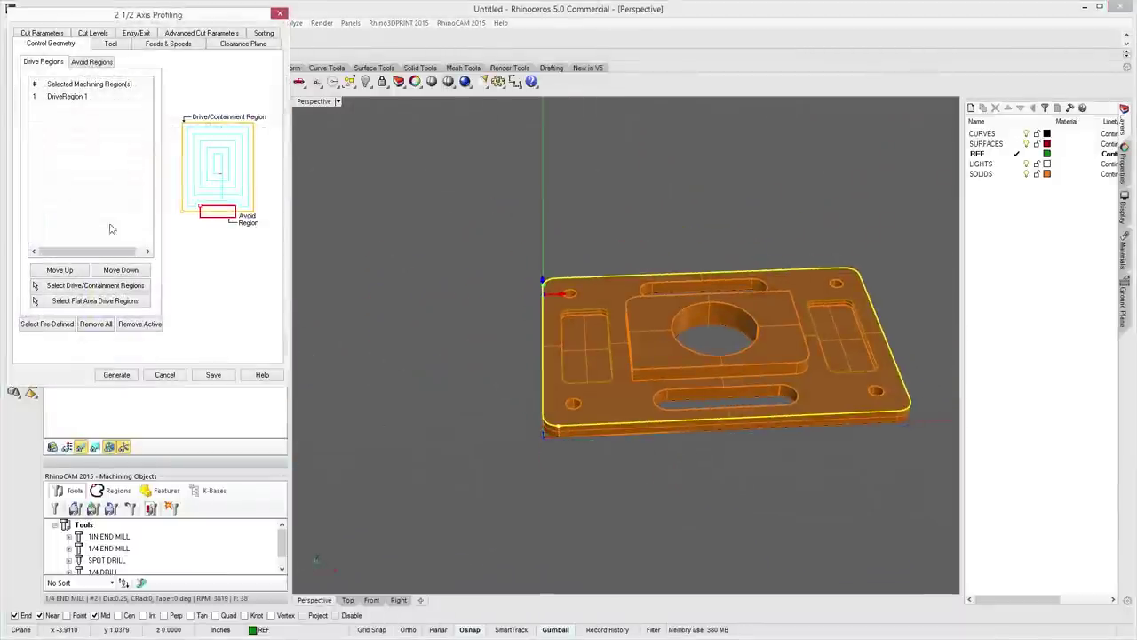
left_click(42, 33)
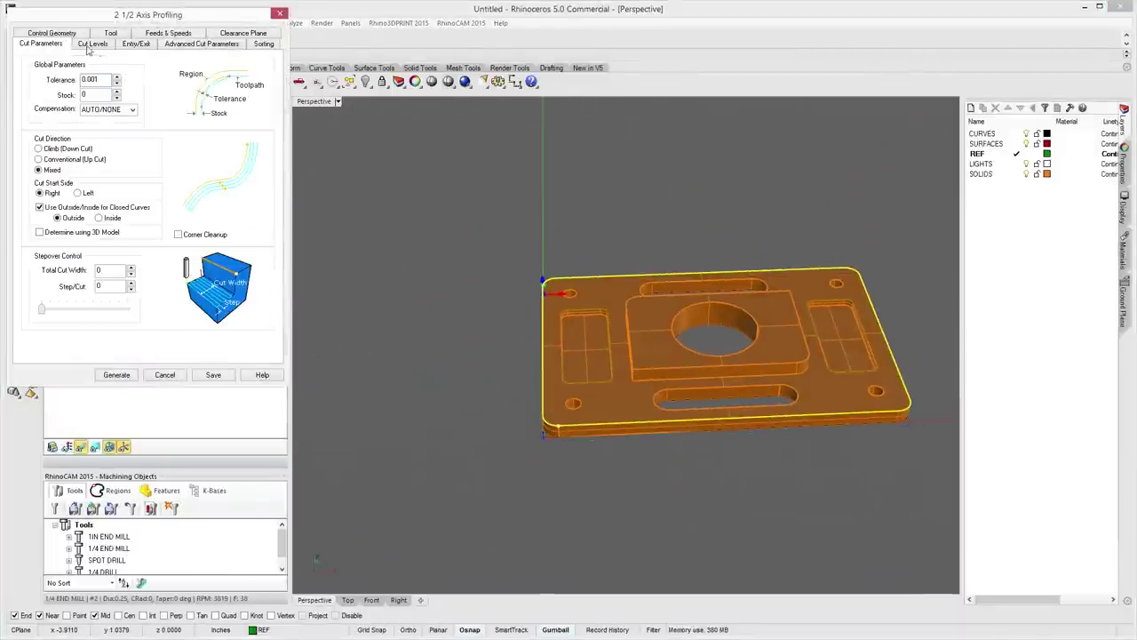
left_click(91, 45)
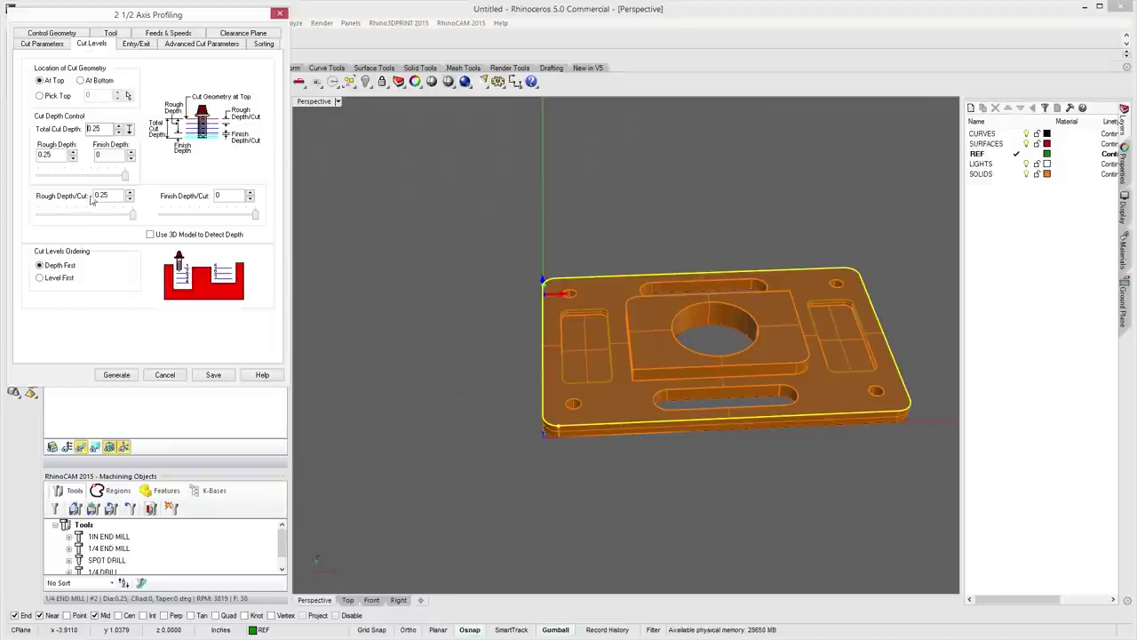
left_click(113, 214)
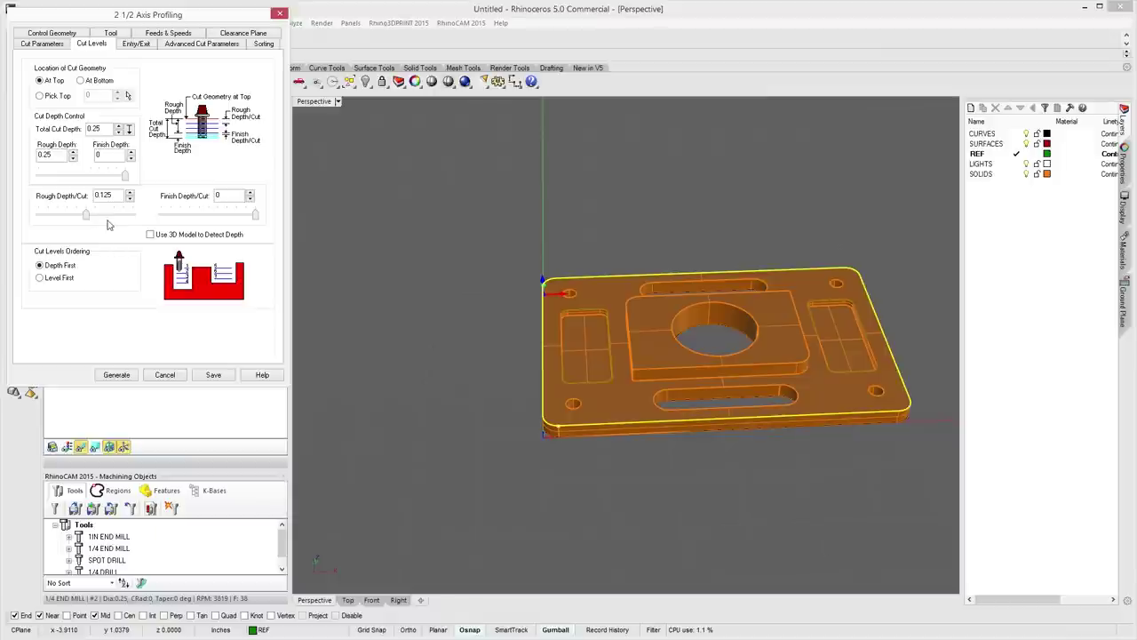
left_click_drag(86, 217, 61, 223)
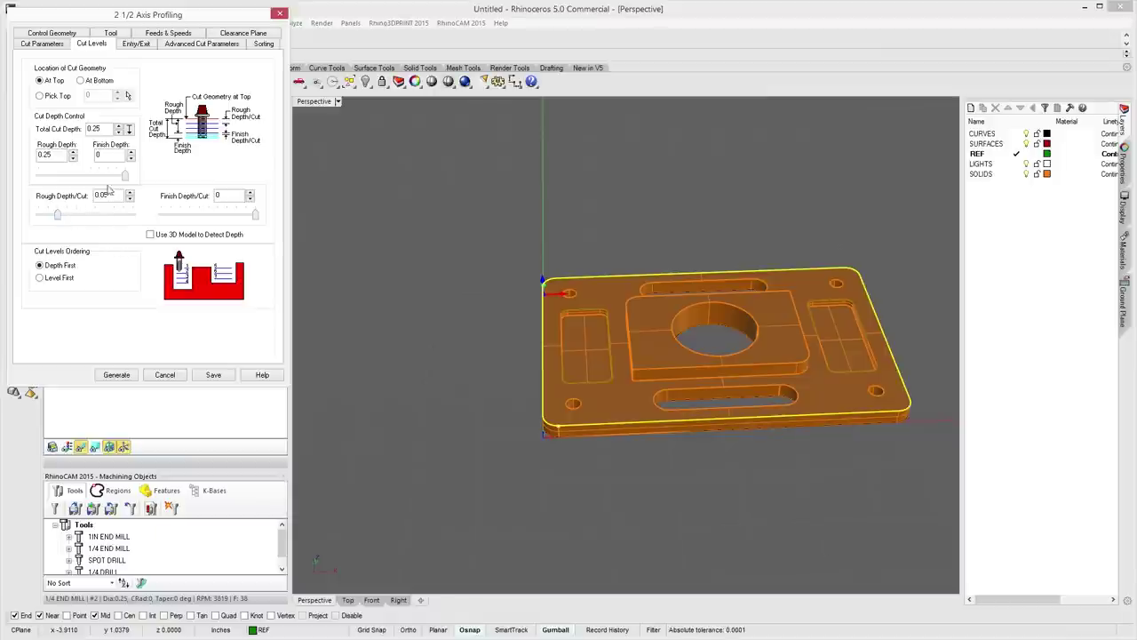
left_click(119, 374)
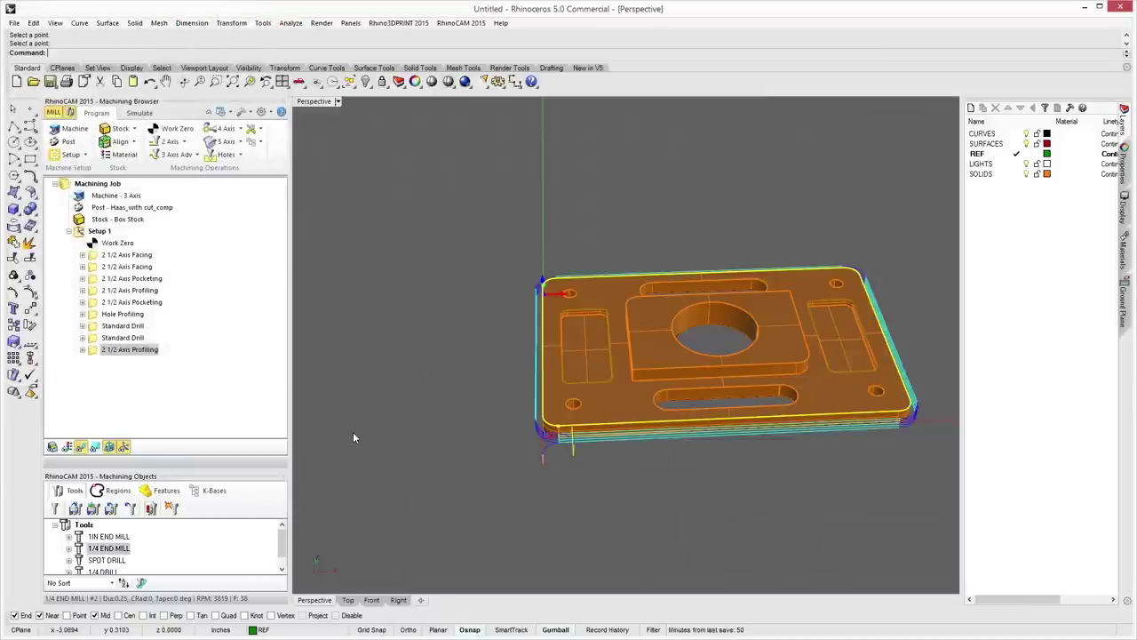
right_click_drag(352, 436, 462, 426)
scroll(658, 413, "up", 4)
scroll(657, 413, "down", 5)
right_click_drag(657, 413, 277, 333)
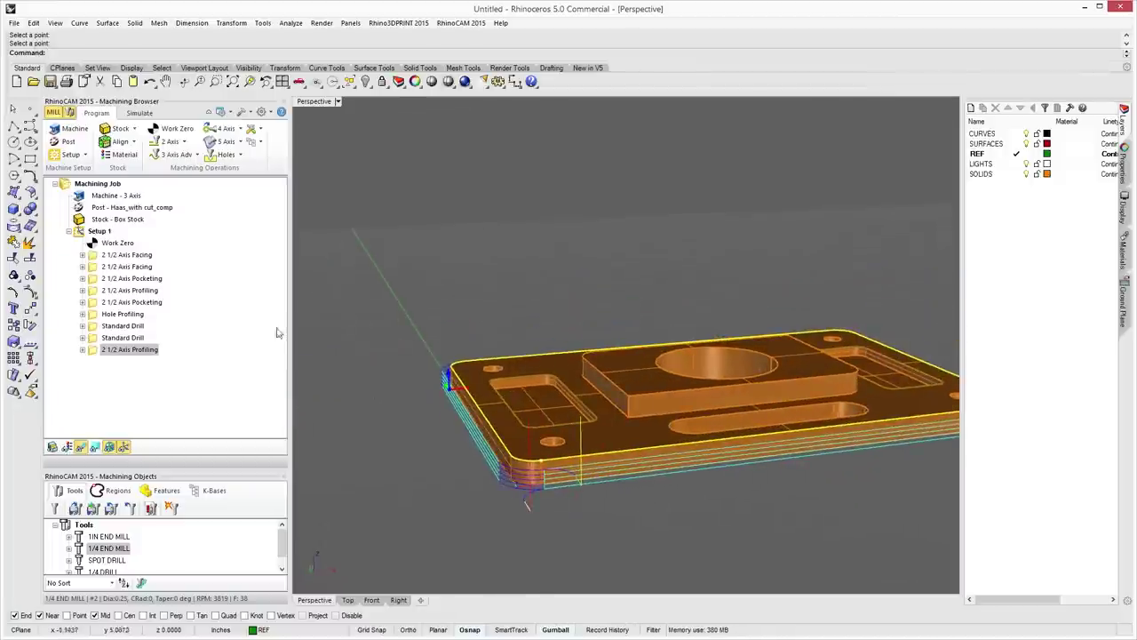
Simulate the outer profiling operation on the stock and hide the toolpath to inspect the cut part.
left_click(138, 113)
right_click_drag(369, 239, 469, 350)
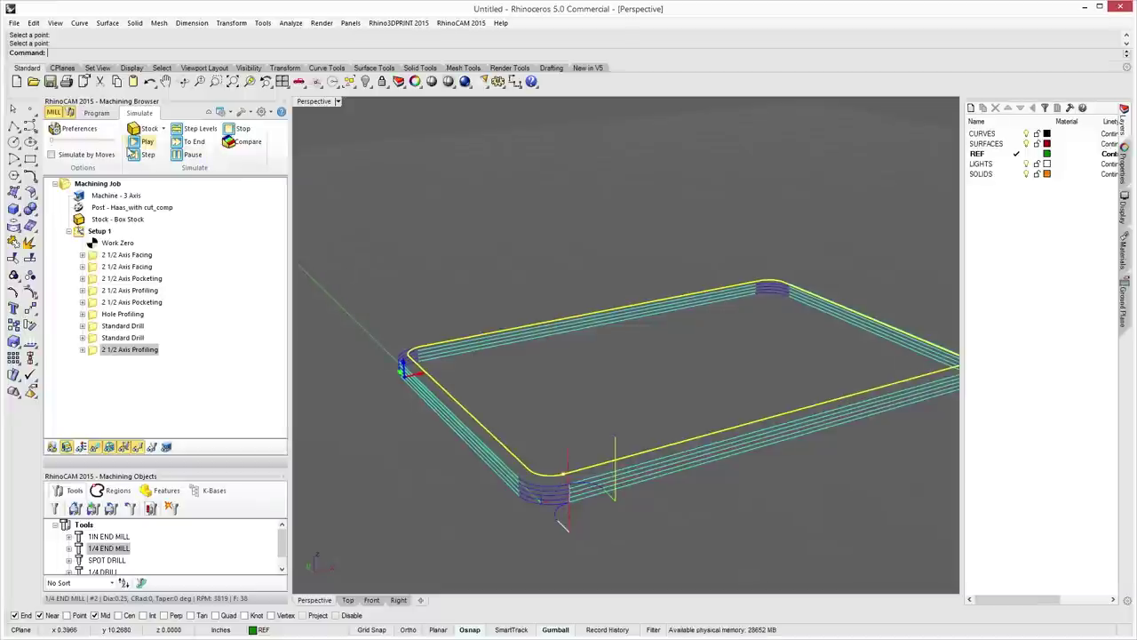
left_click(142, 142)
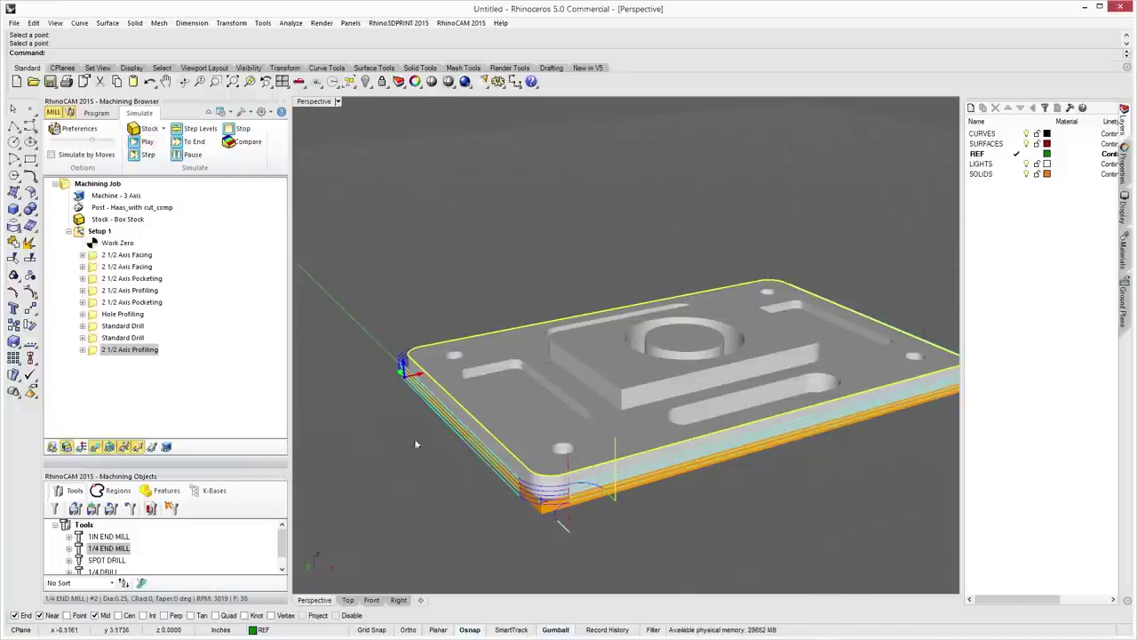
left_click(81, 446)
right_click_drag(587, 511, 780, 455)
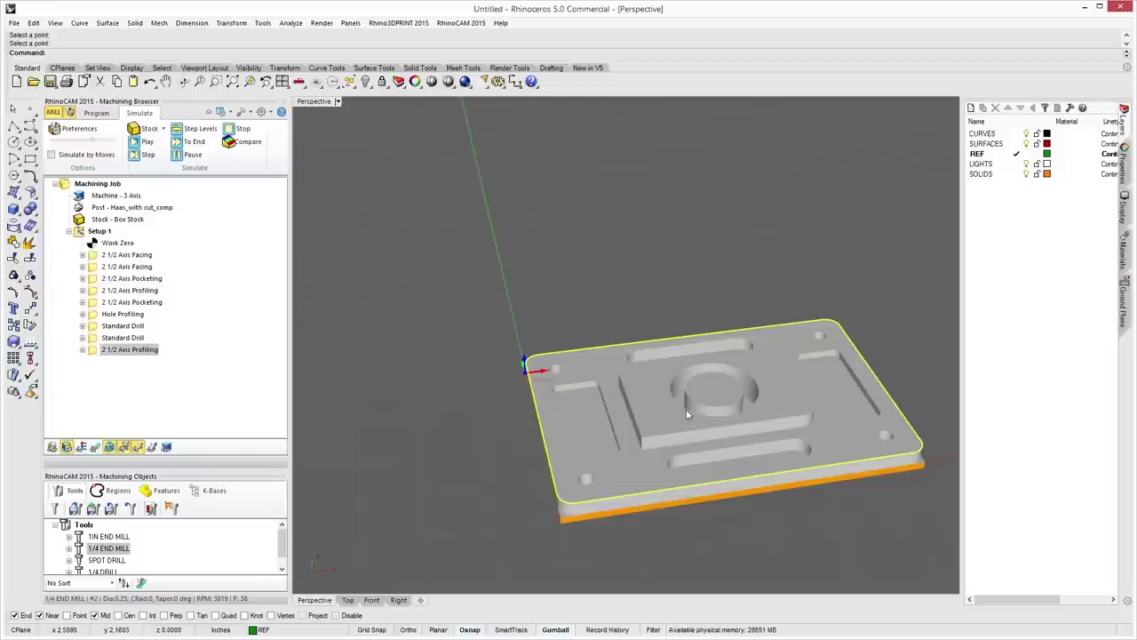
right_click_drag(635, 418, 687, 354)
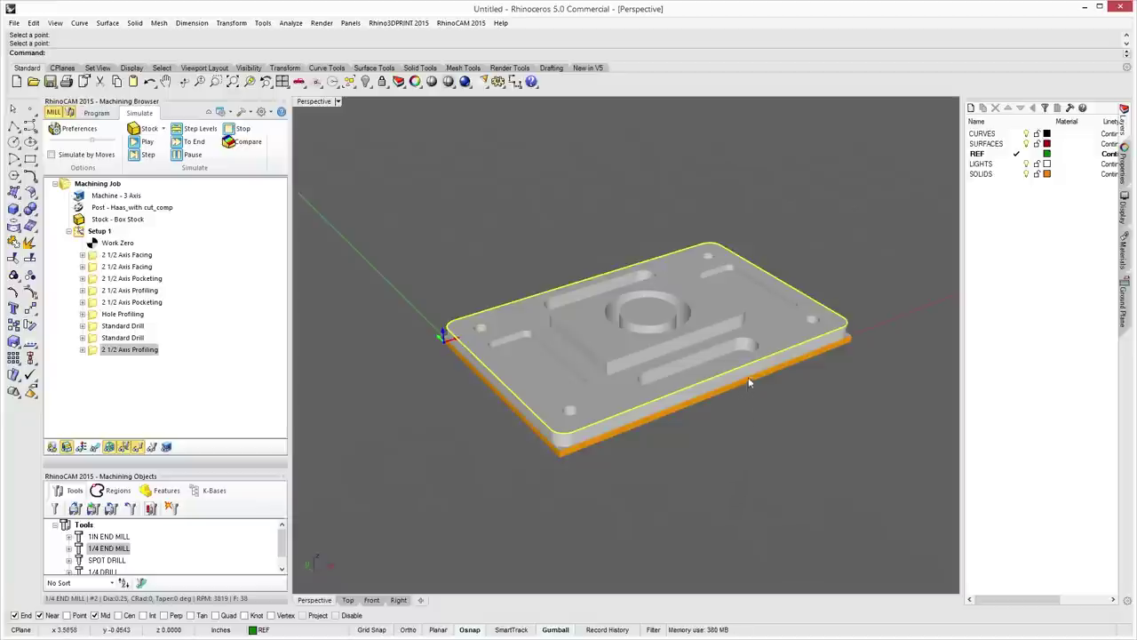
right_click_drag(747, 380, 675, 401)
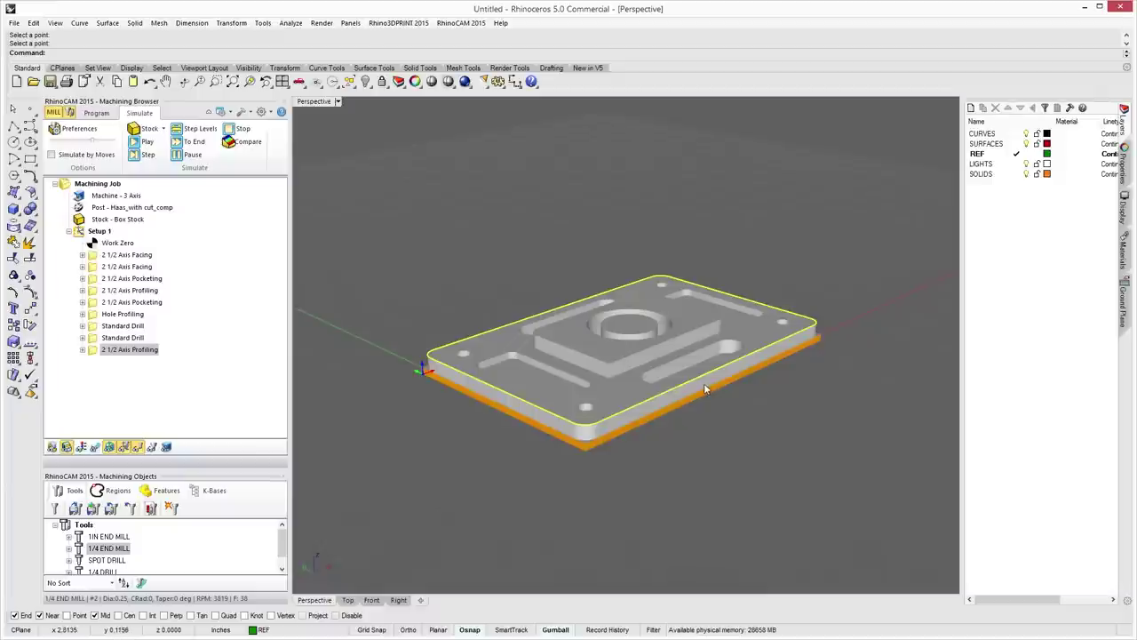
right_click_drag(682, 351, 672, 392)
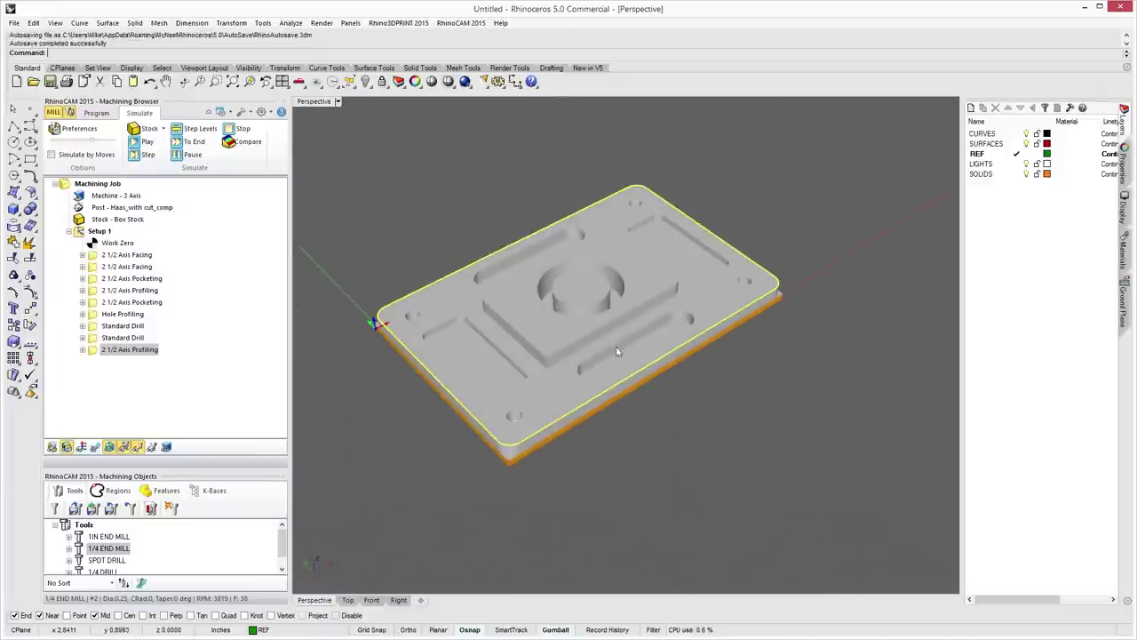
right_click_drag(616, 350, 632, 317)
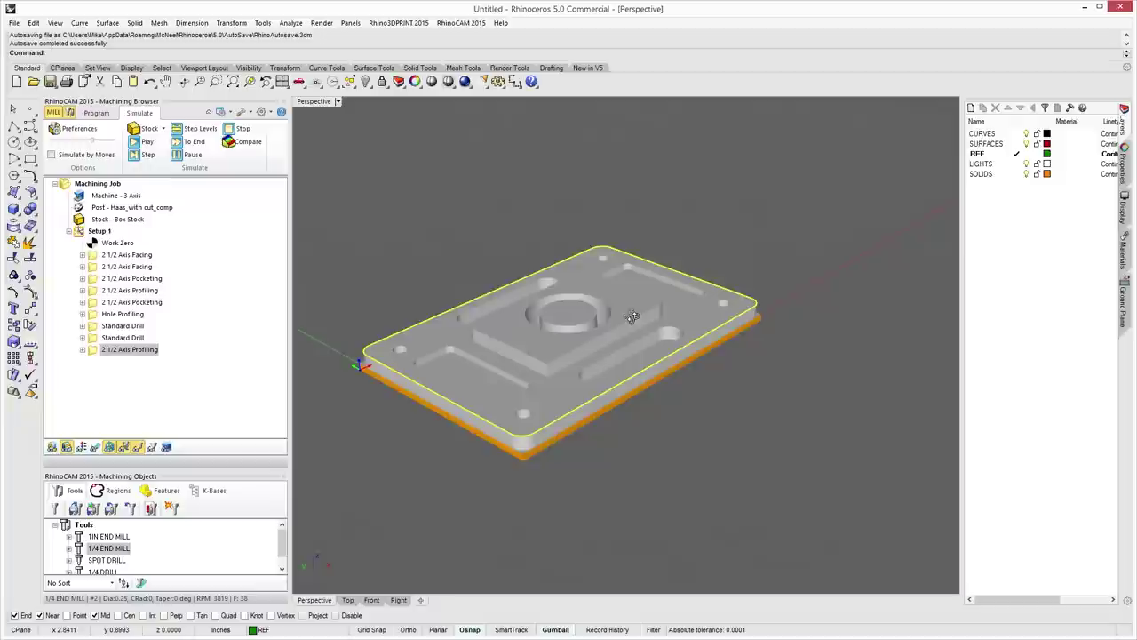
Show the material texture on the simulated stock for inspection, and return to the plain stock display.
left_click(80, 447)
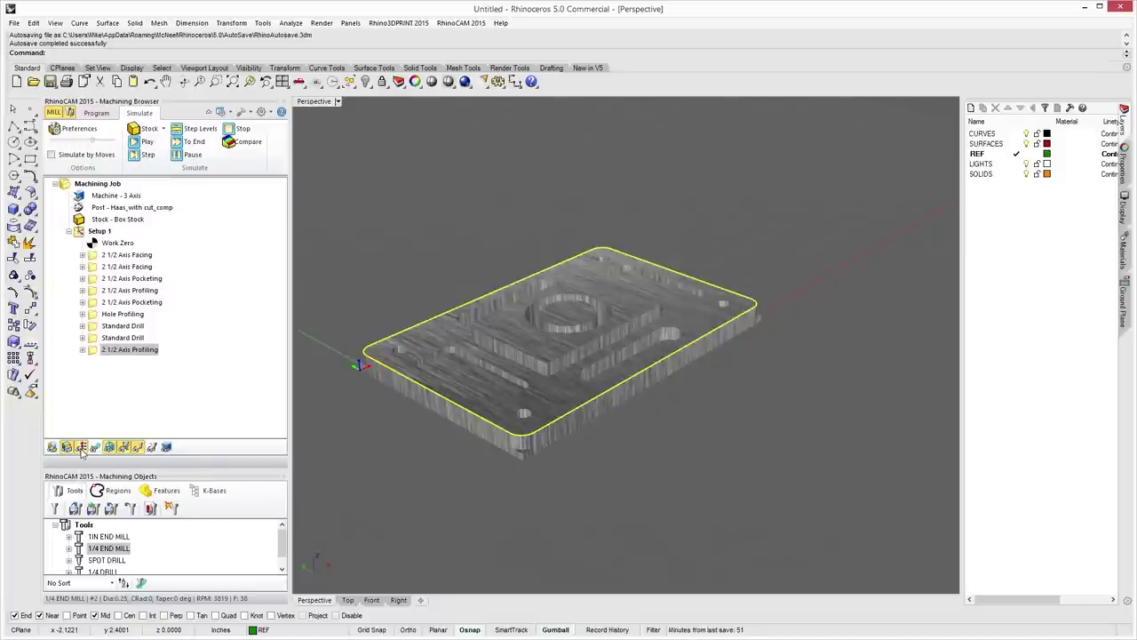
right_click_drag(661, 451, 578, 382)
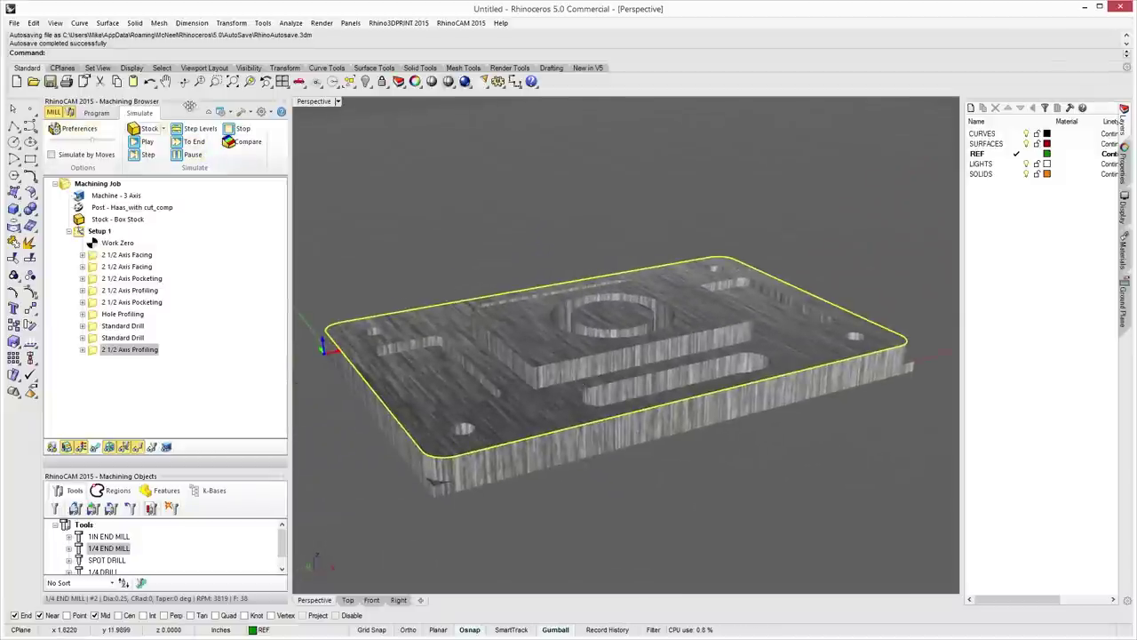
scroll(608, 424, "up", 2)
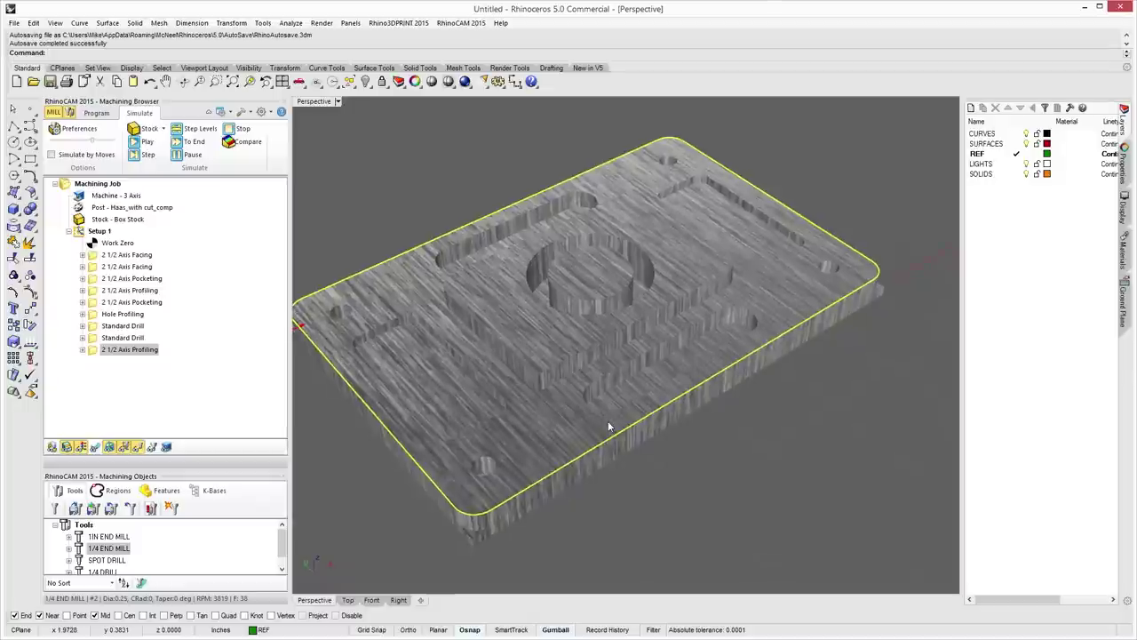
right_click_drag(622, 355, 671, 352)
left_click(81, 447)
right_click_drag(567, 463, 602, 425)
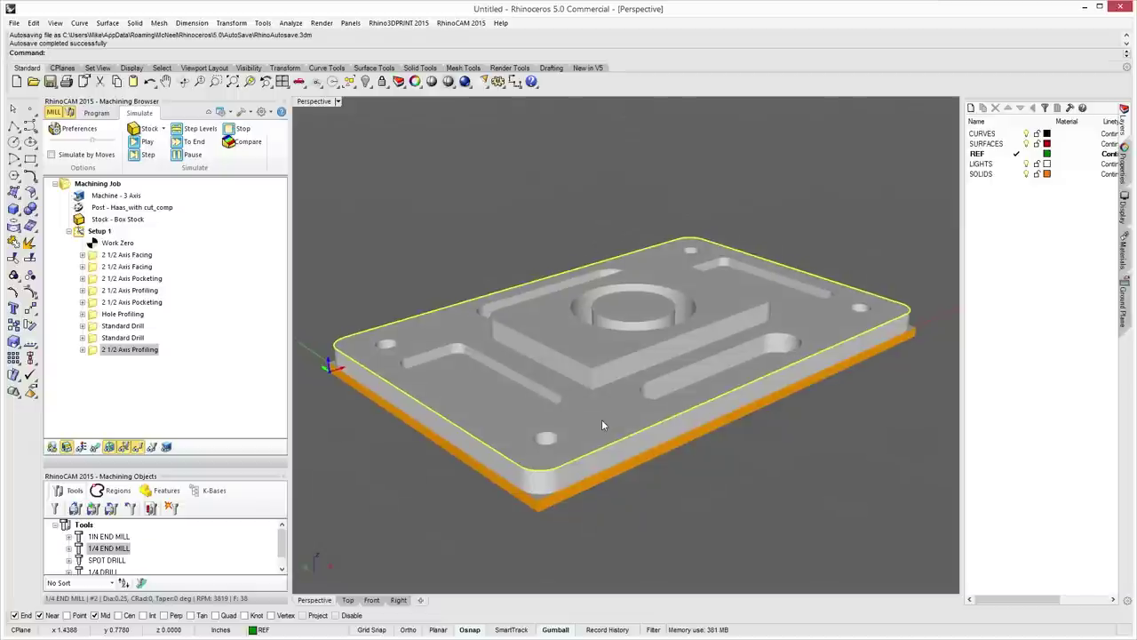
right_click_drag(601, 425, 561, 374)
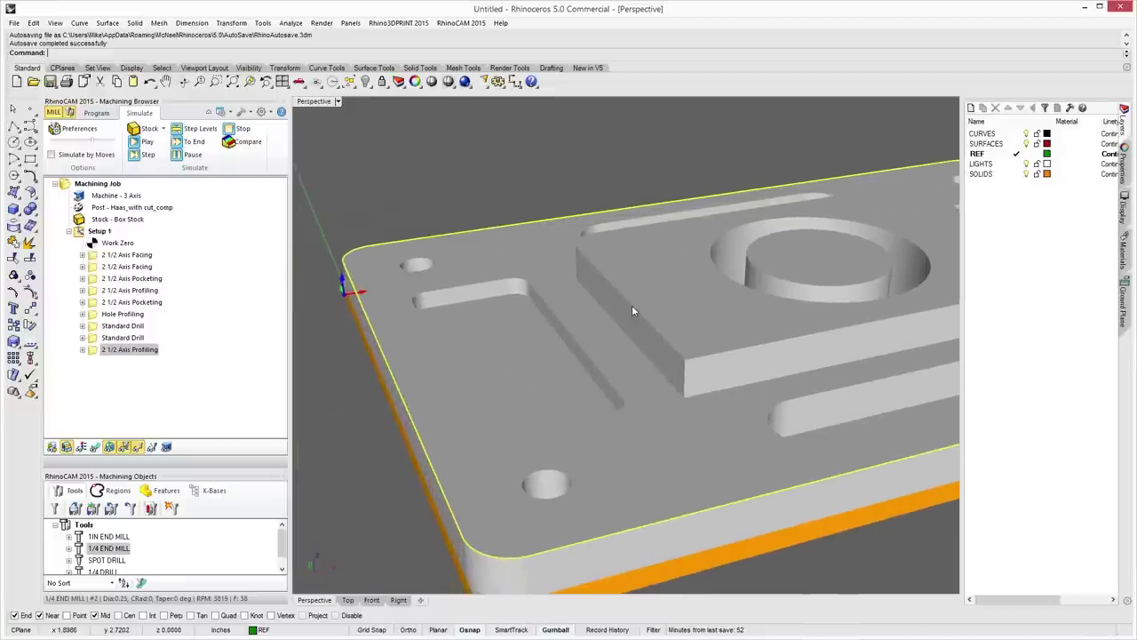
right_click_drag(515, 296, 578, 324, "ctrl")
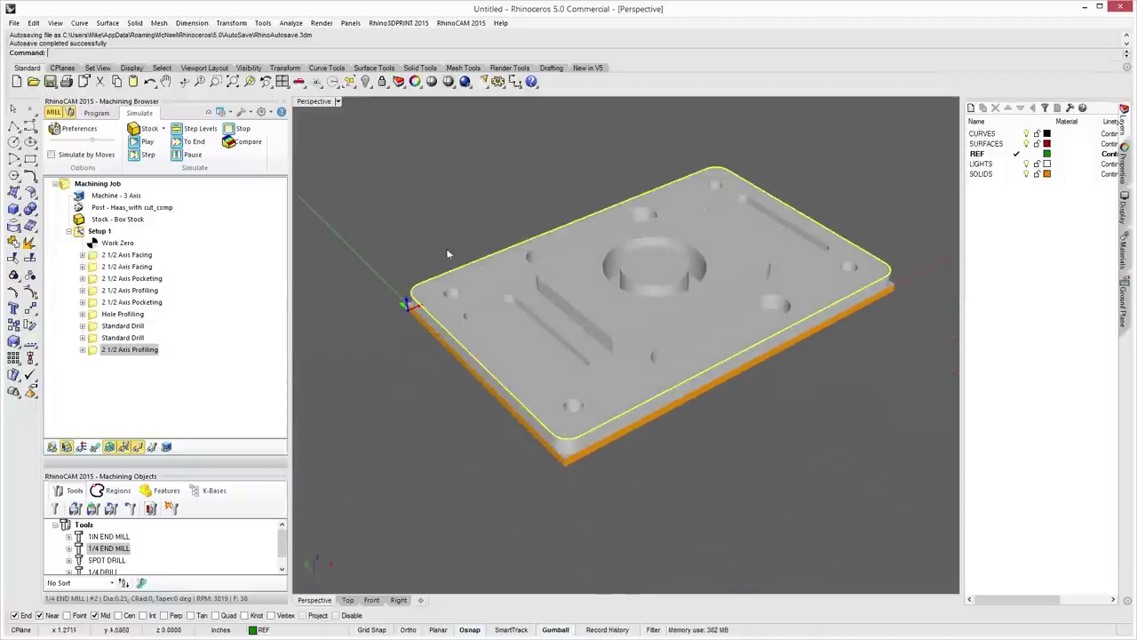
Switch the simulation preferences to Voxel Model and accept invalidating the existing simulations.
left_click(270, 111)
left_click(308, 165)
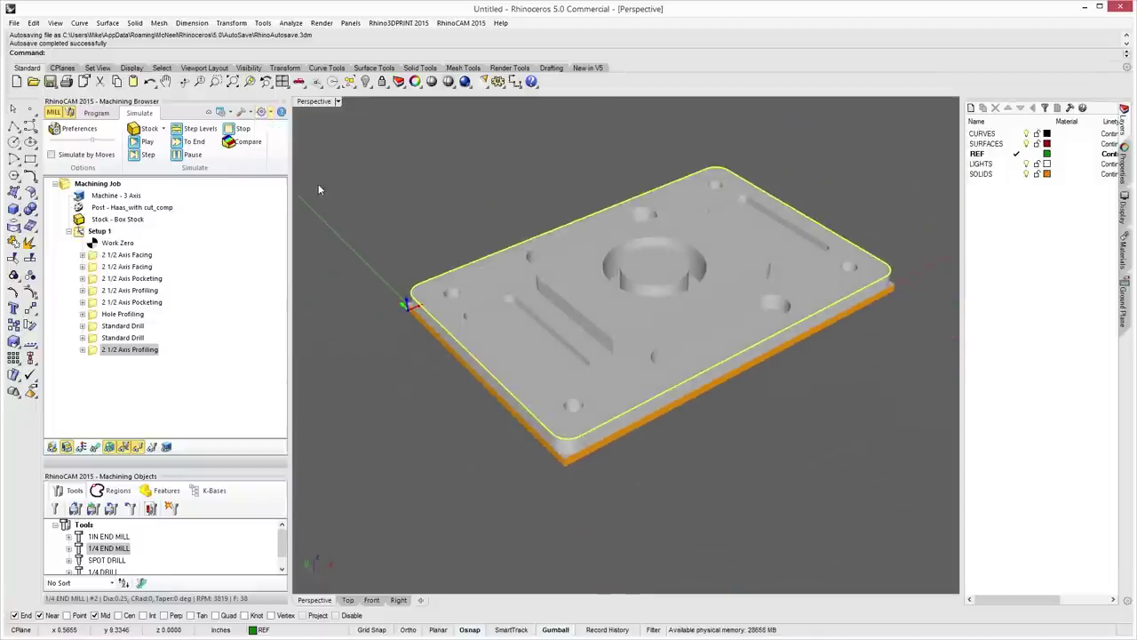
left_click(44, 41)
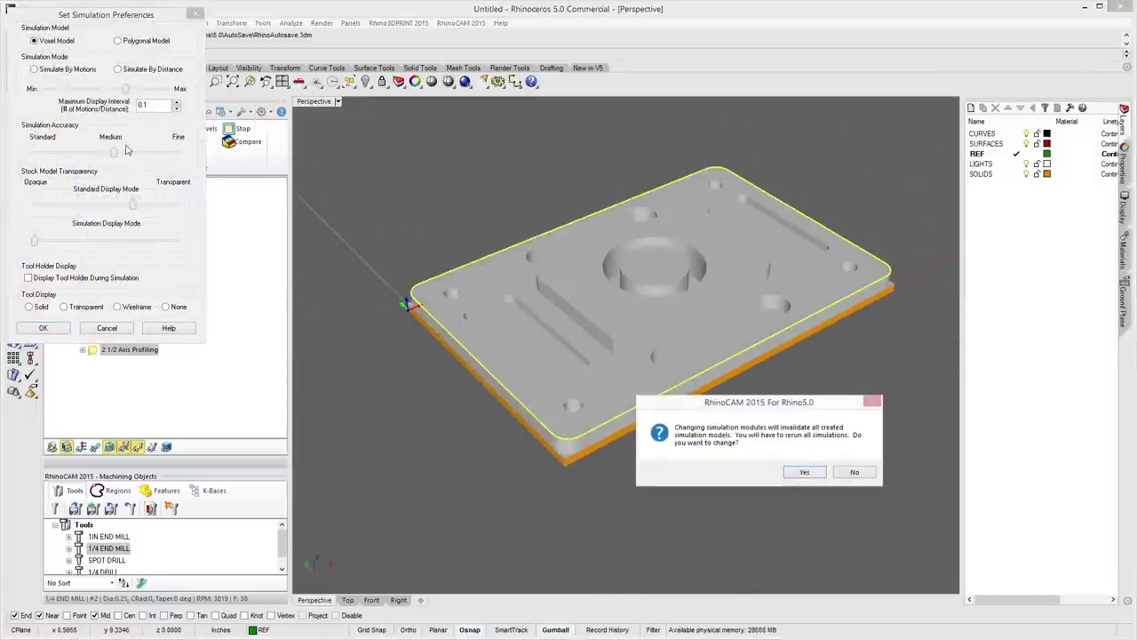
left_click(804, 471)
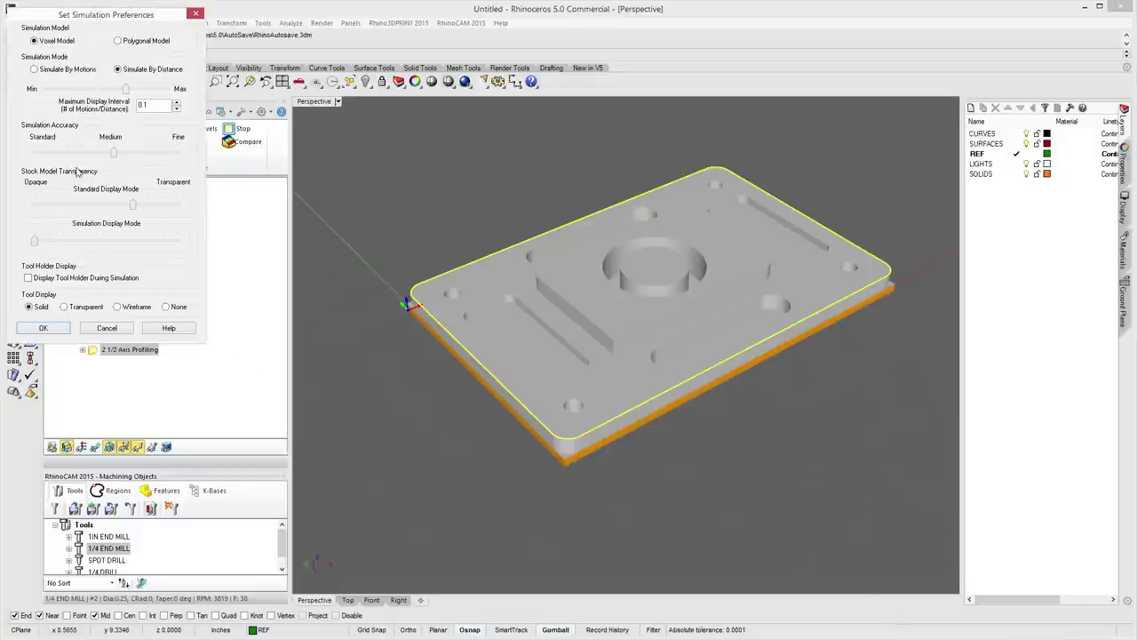
left_click(41, 327)
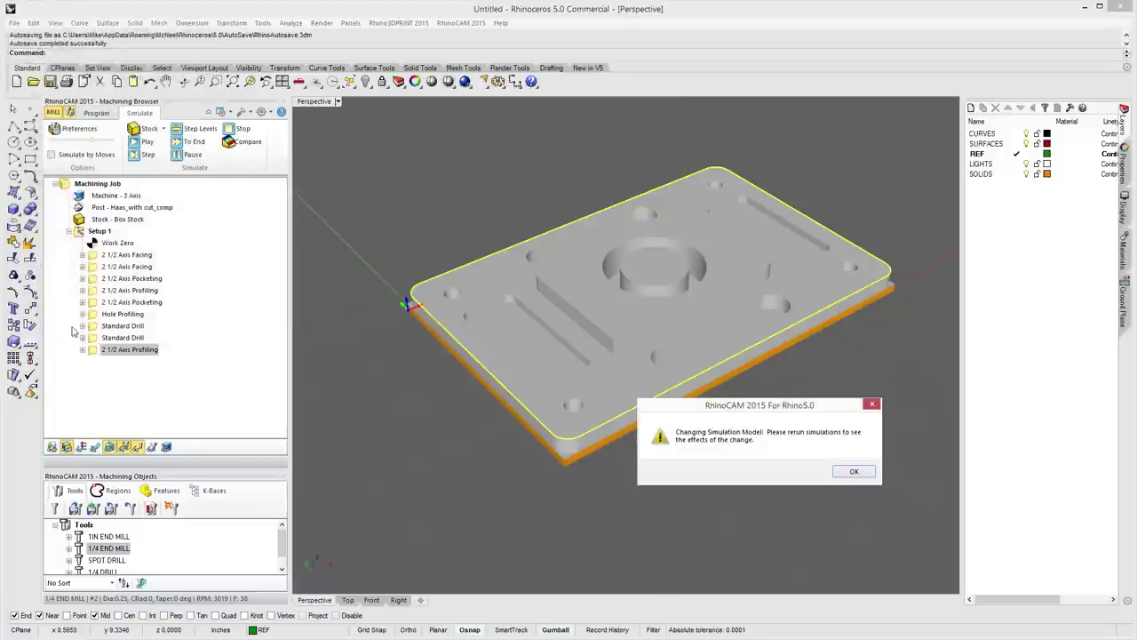
left_click(849, 472)
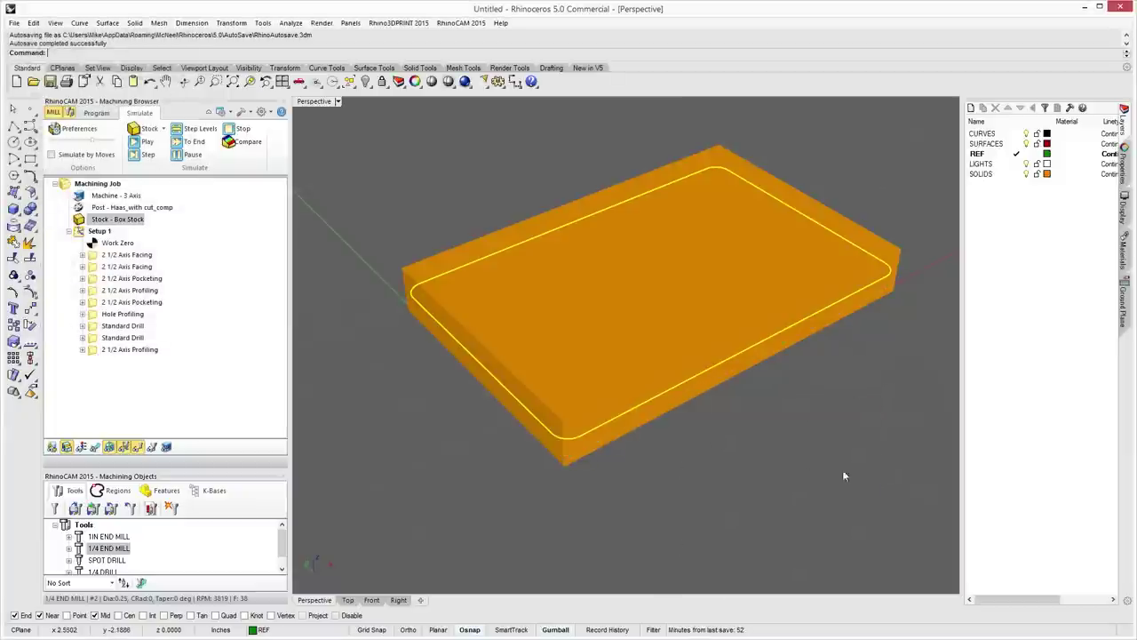
Simulate all operations to the end, from the first 2 1/2 Axis Facing through the outer profiling, and inspect the machined walls.
left_click(125, 351)
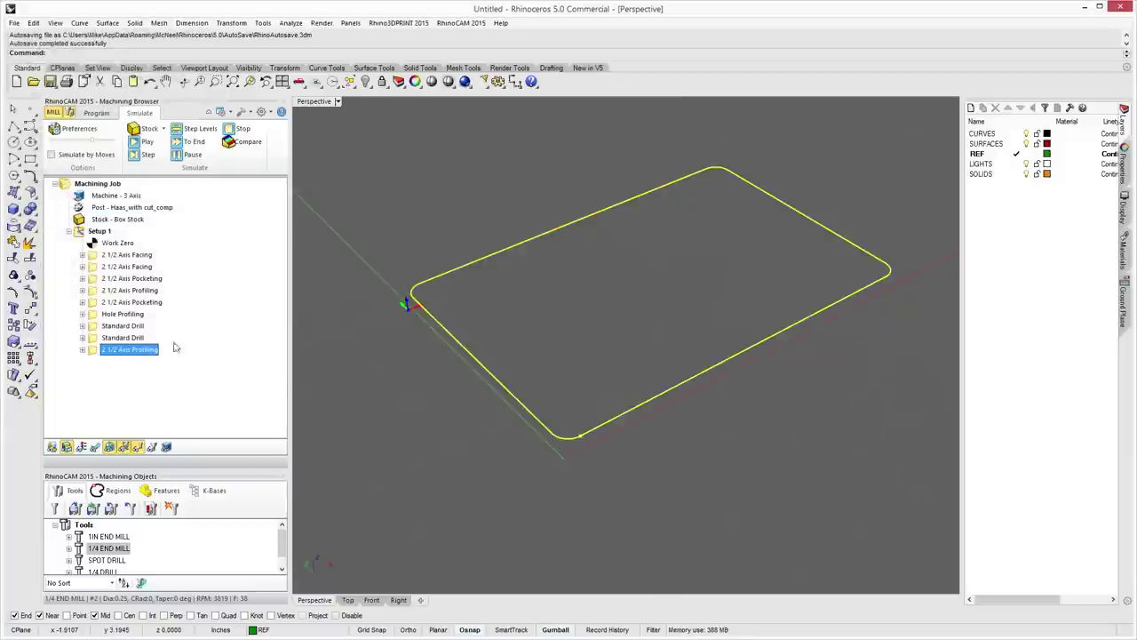
left_click(192, 142)
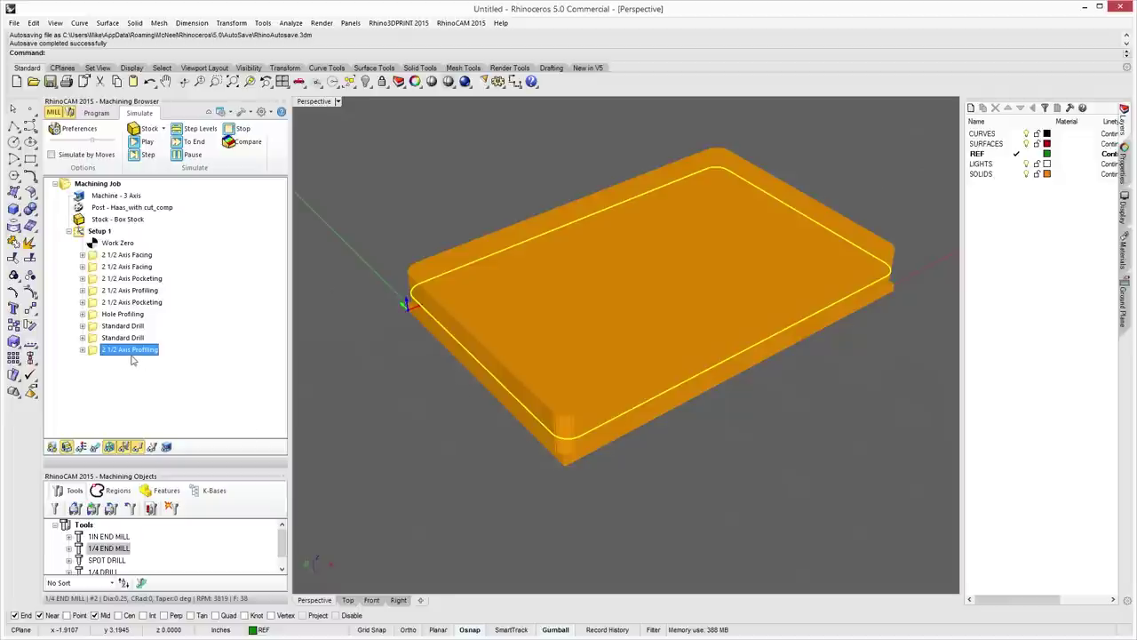
left_click(126, 255)
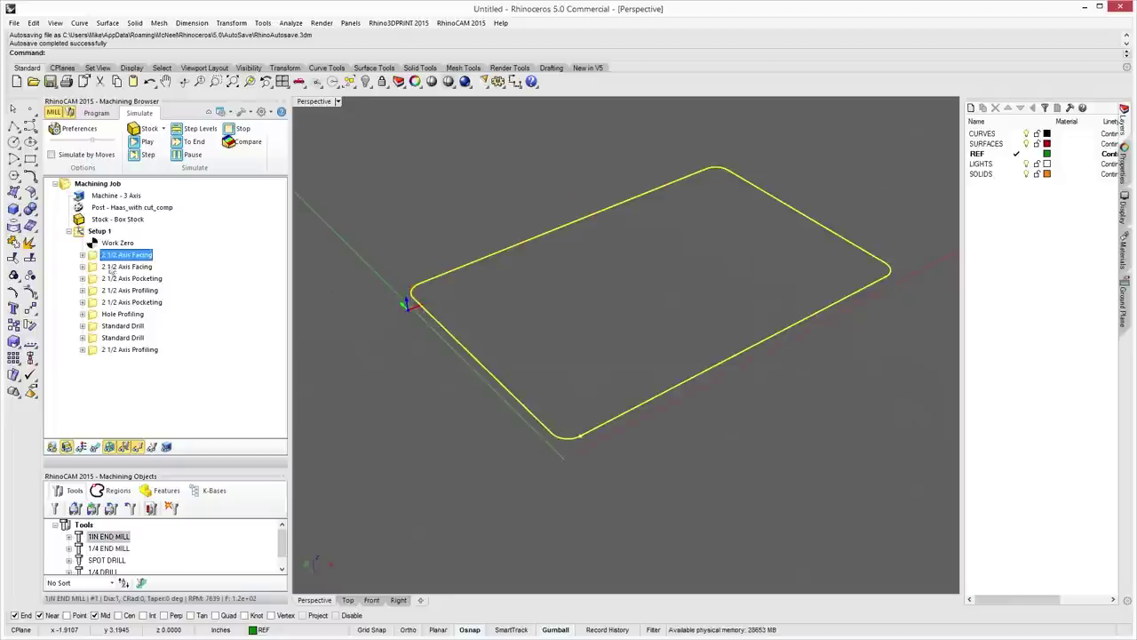
left_click(139, 352, "shift")
left_click(192, 142)
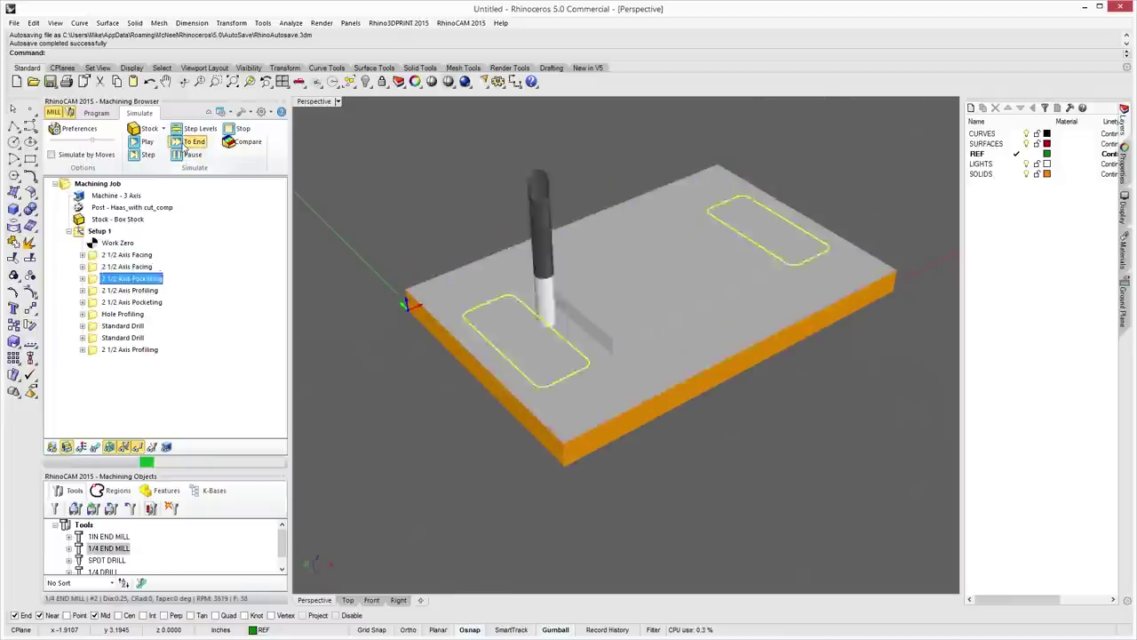
right_click_drag(809, 443, 764, 391)
scroll(682, 294, "up", 6)
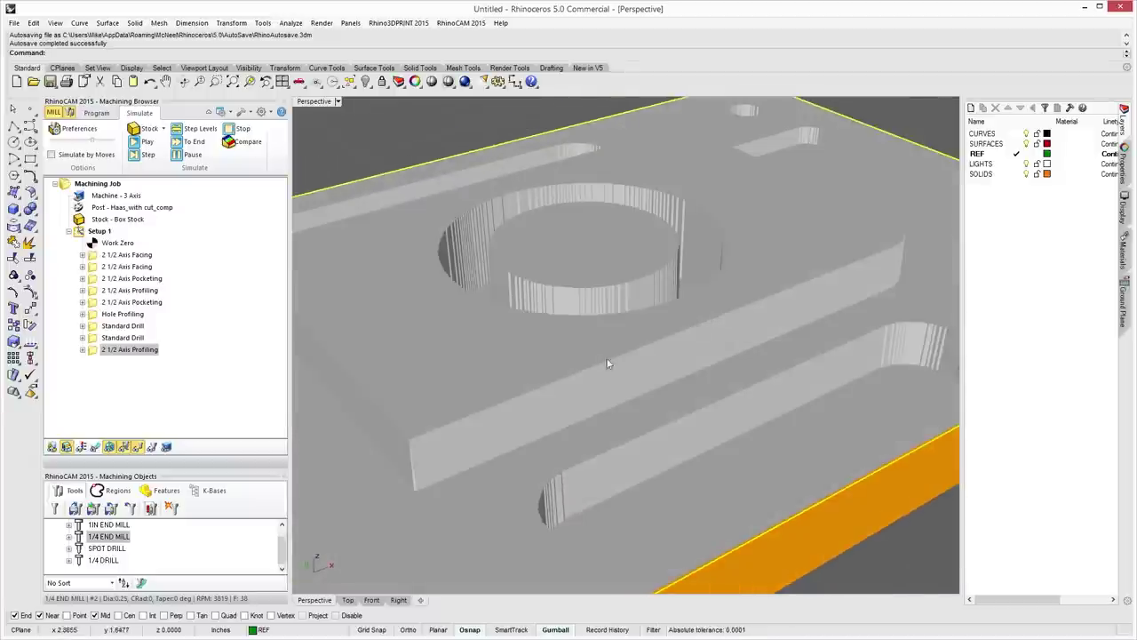
scroll(577, 350, "down", 3)
right_click_drag(577, 350, 673, 361)
scroll(628, 403, "up", 4)
scroll(759, 426, "down", 4)
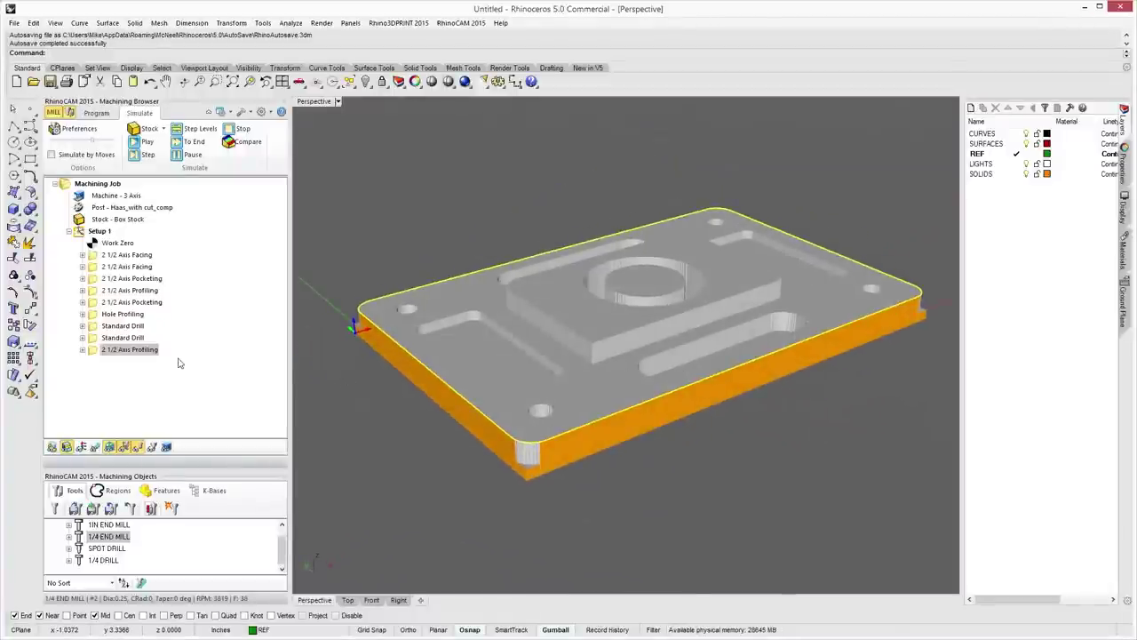
Switch the simulation preferences to Polygonal Model and accept having to rerun the existing simulations.
left_click(270, 113)
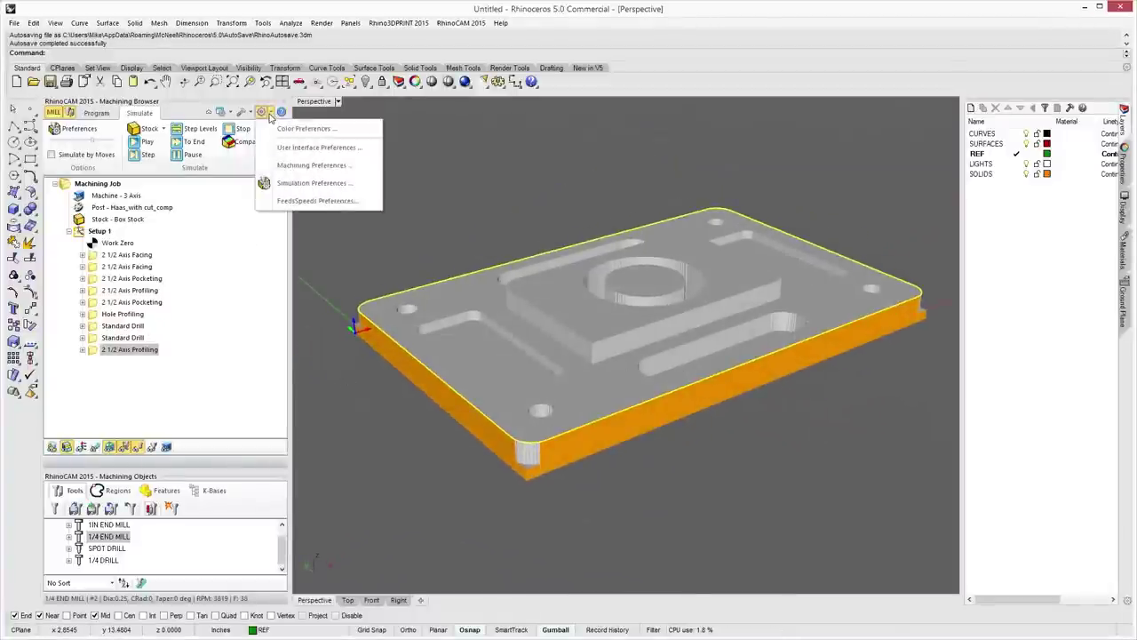
left_click(325, 182)
left_click(117, 41)
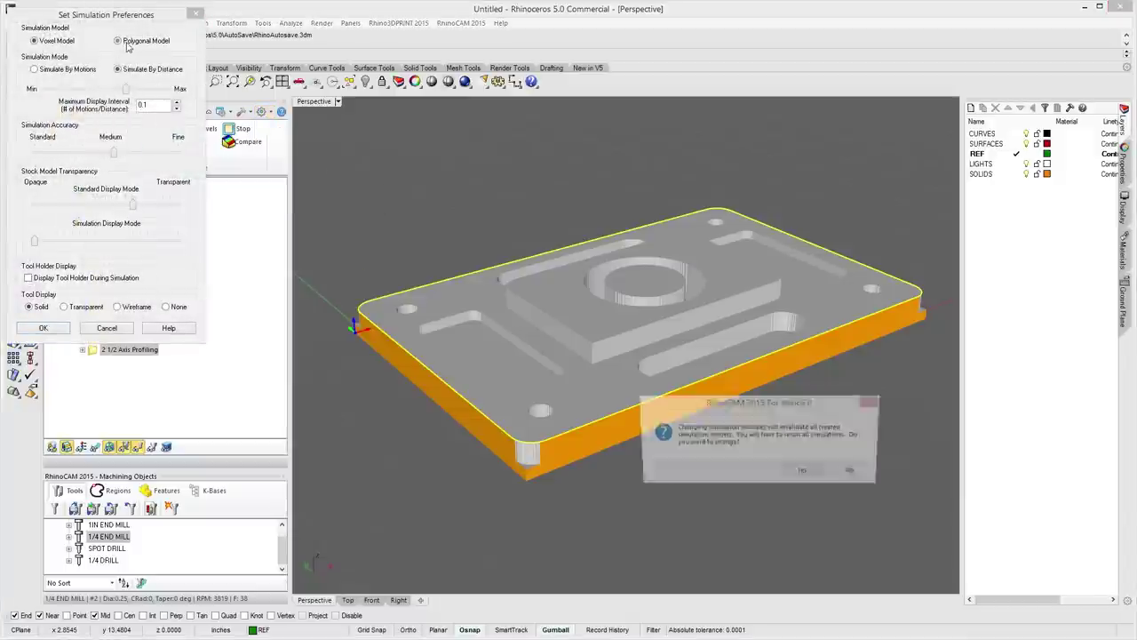
left_click(802, 472)
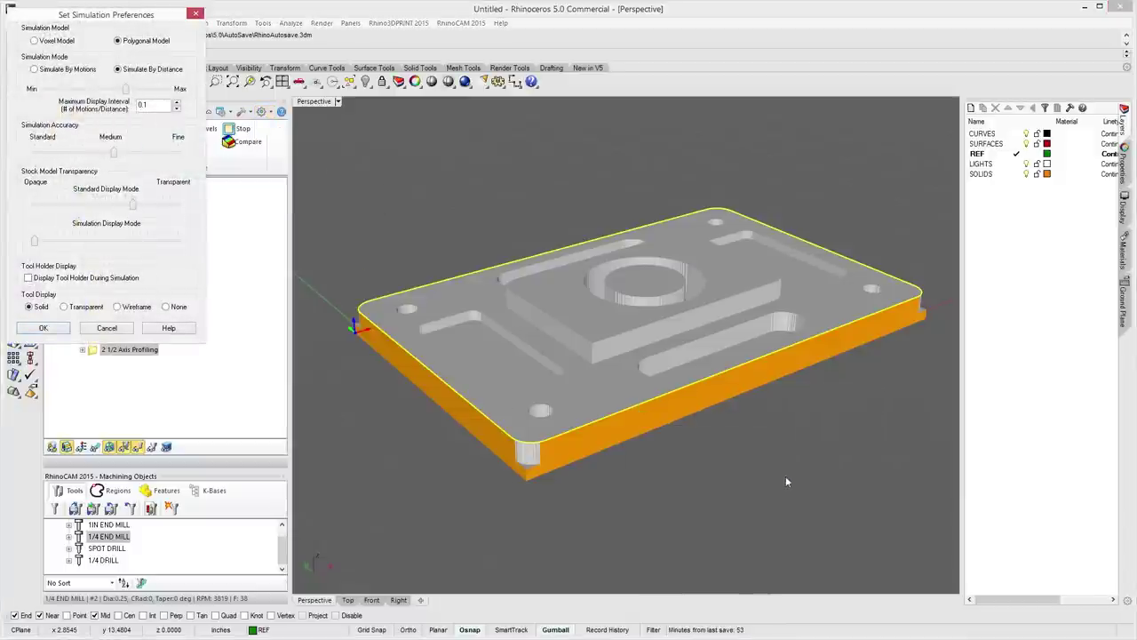
left_click(43, 328)
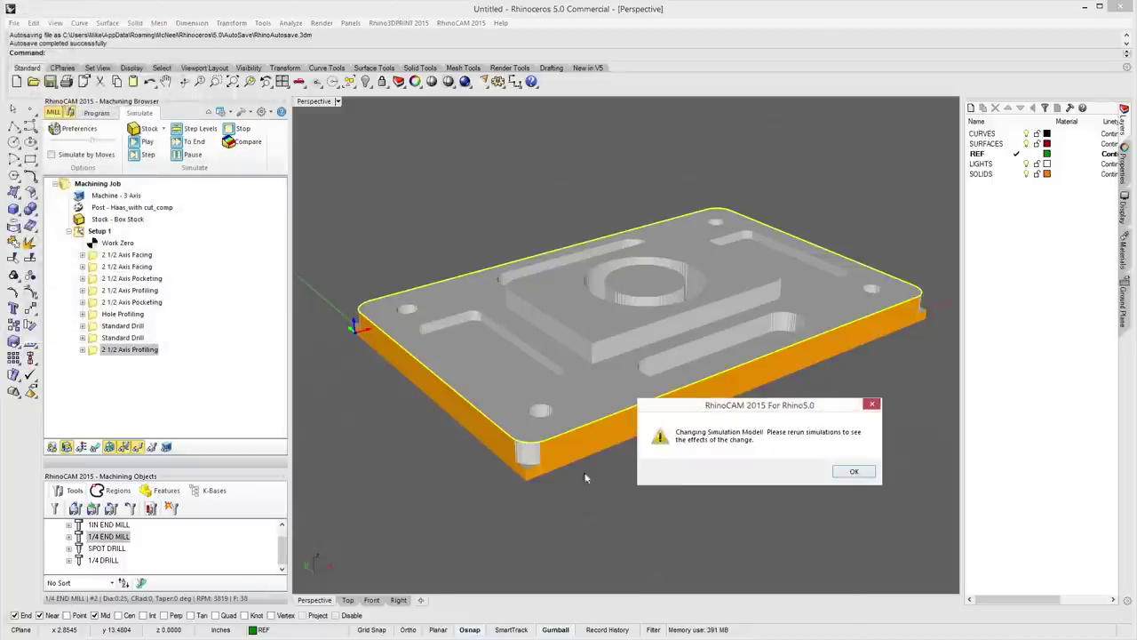
left_click(854, 466)
Simulate all operations to the end with the polygonal model, from the first 2 1/2 Axis Facing through the outer profiling, and inspect the cut part.
left_click(118, 257)
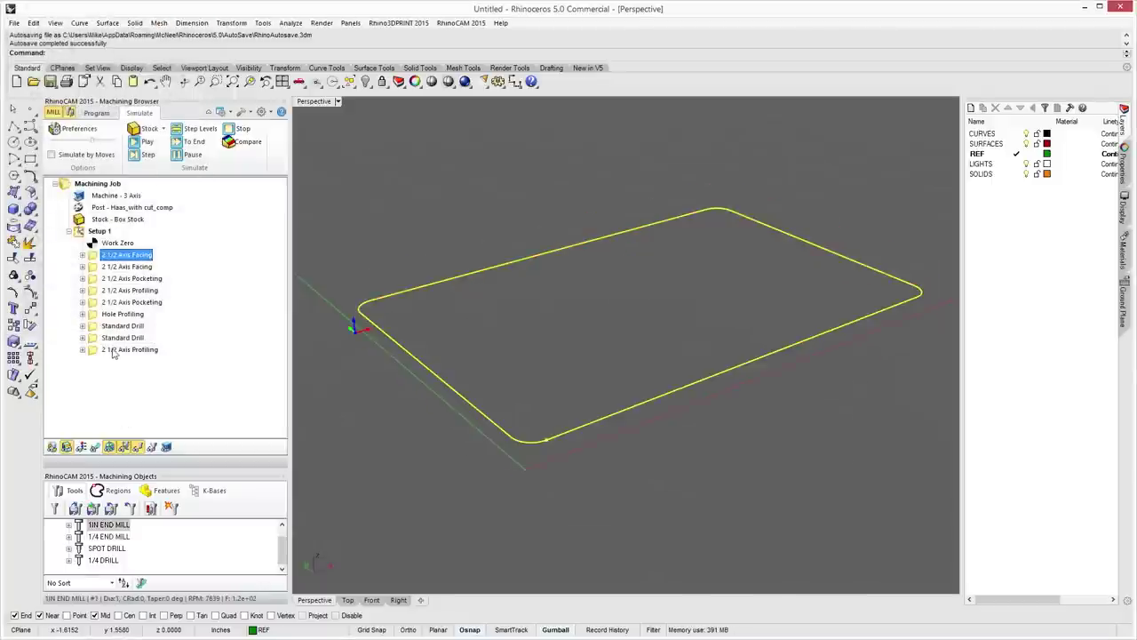
left_click(116, 350, "shift")
left_click(178, 143)
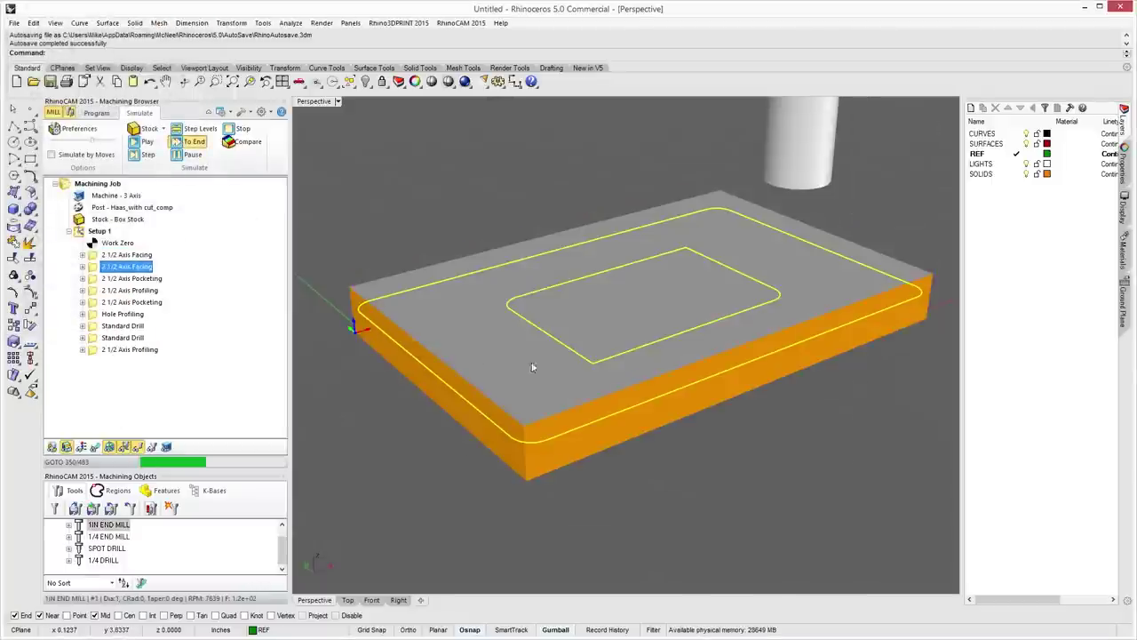
right_click_drag(708, 333, 457, 337)
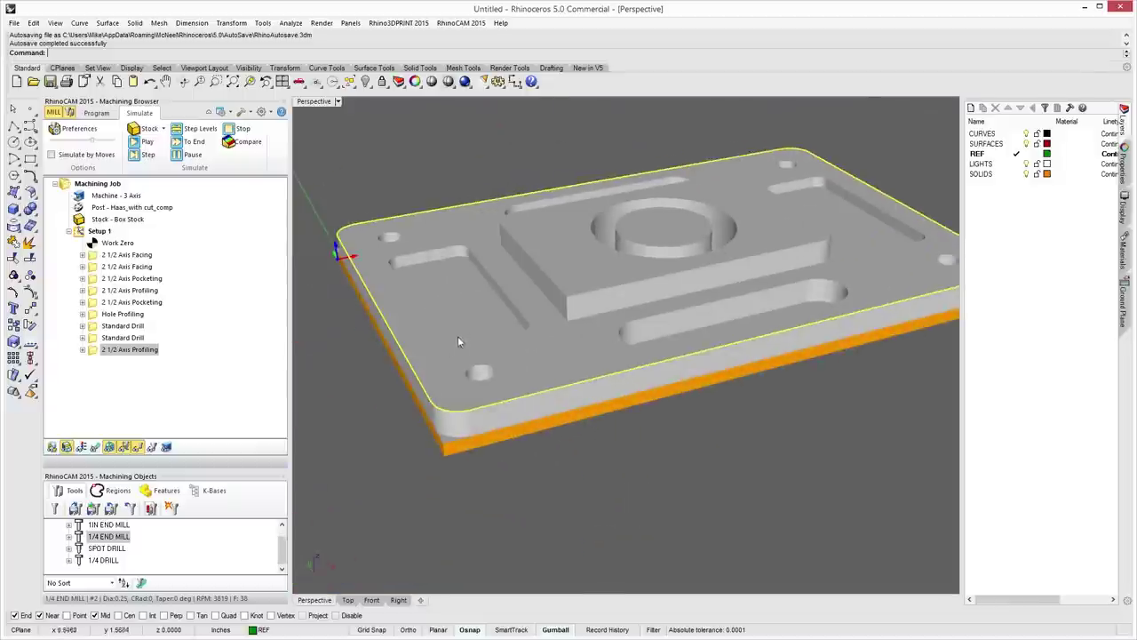
scroll(588, 337, "up", 2)
scroll(588, 342, "down", 4)
right_click_drag(664, 385, 583, 412)
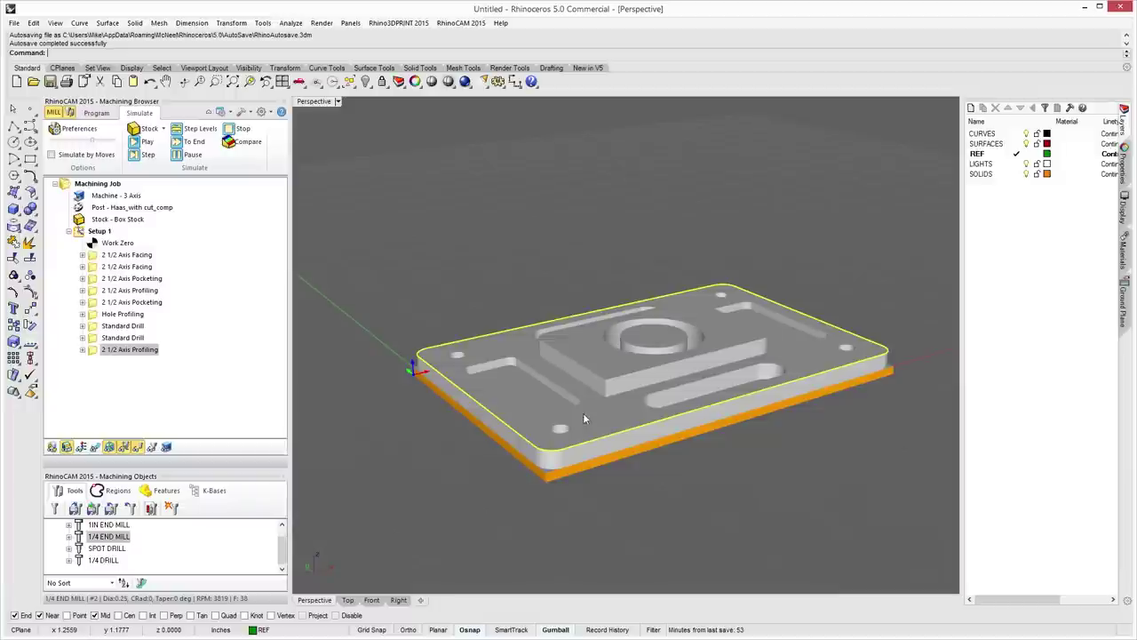
right_click_drag(749, 415, 462, 443)
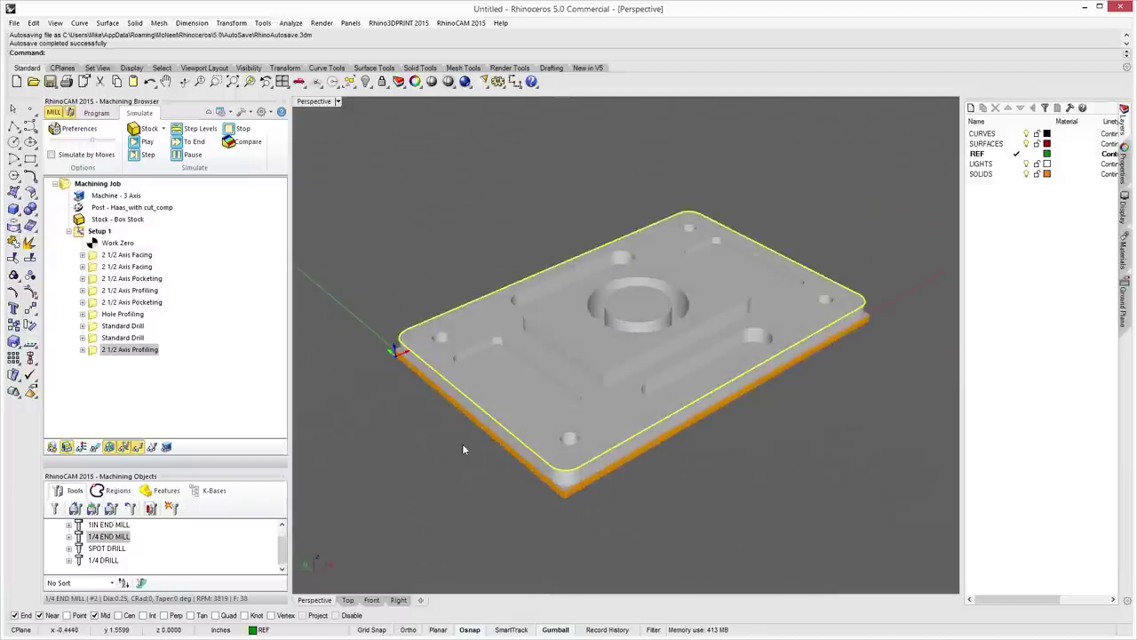
Start posting all of Setup 1 and choose the Desktop as the save location.
left_click(96, 113)
left_click(99, 231)
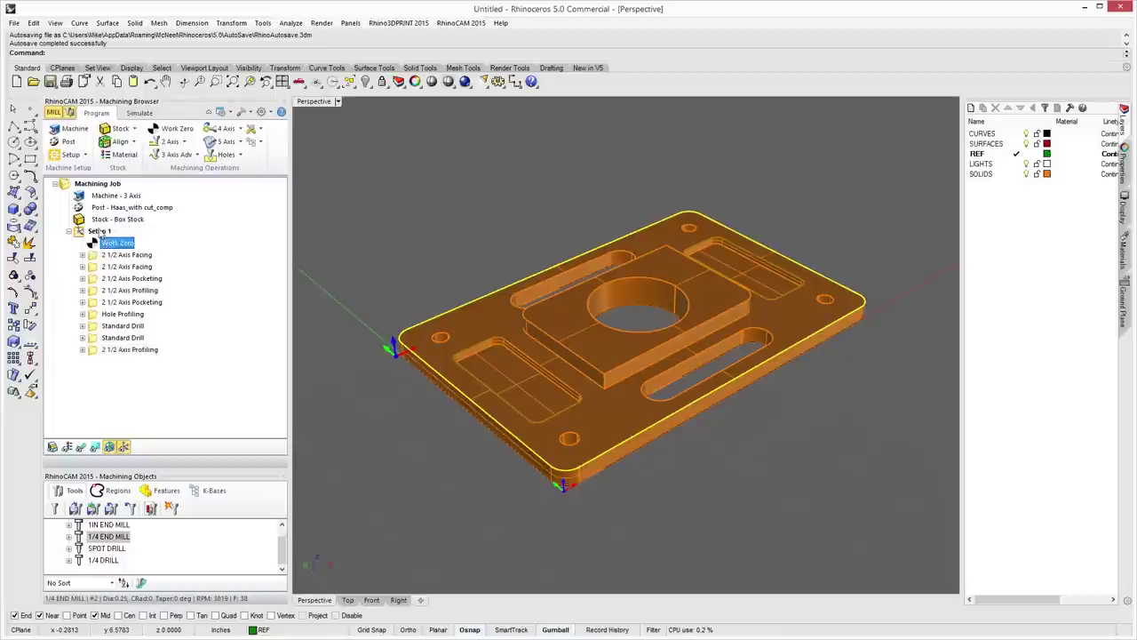
right_click(99, 233)
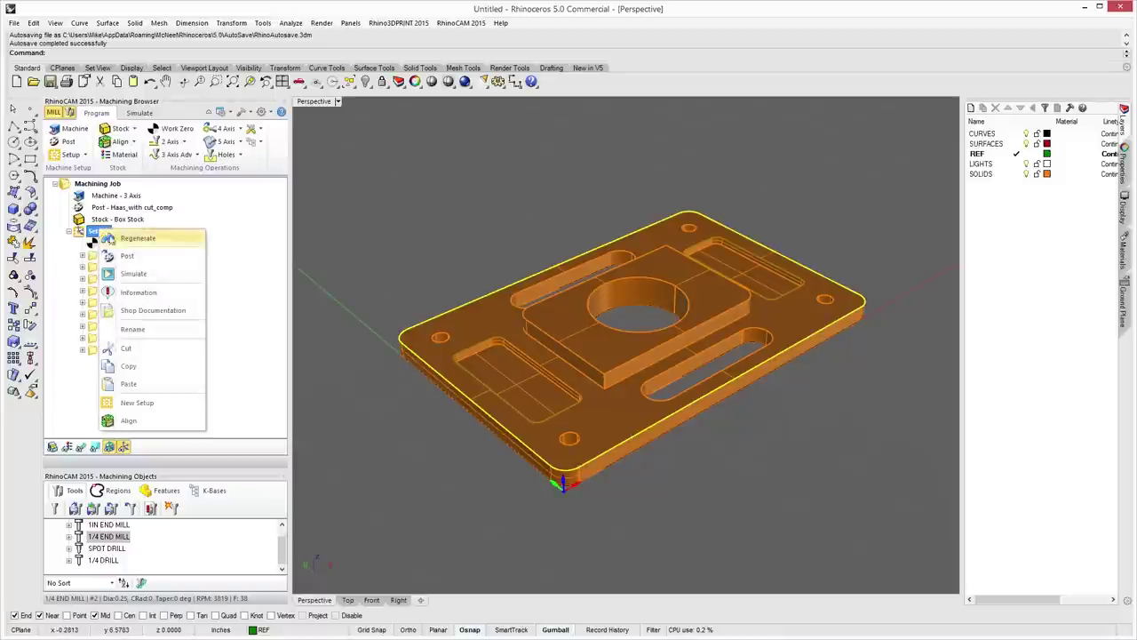
left_click(145, 256)
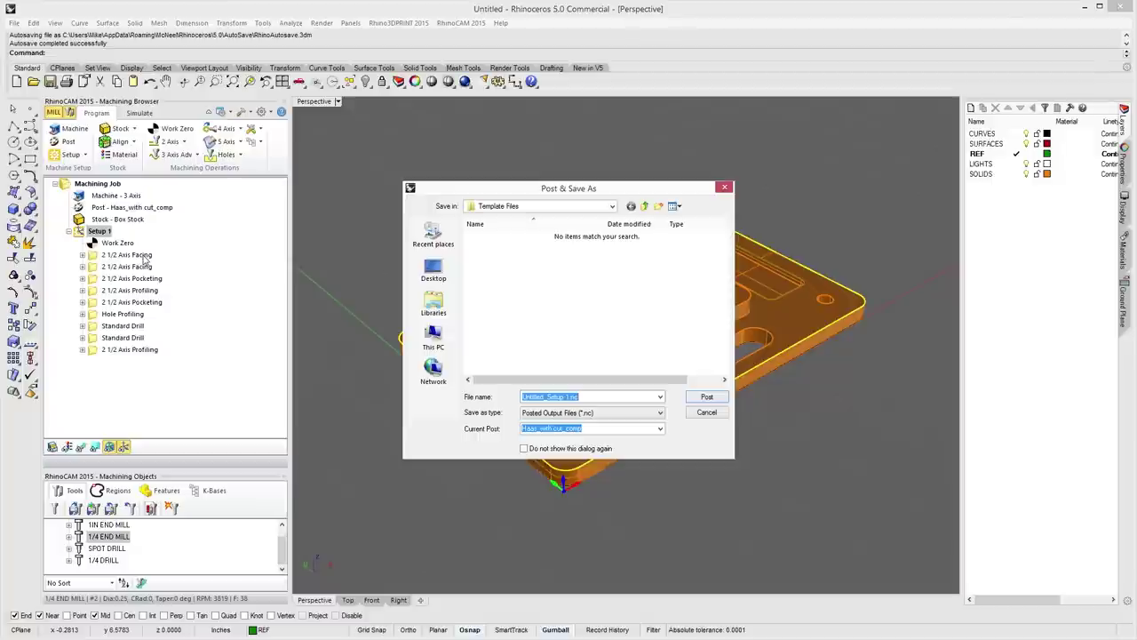
left_click(433, 269)
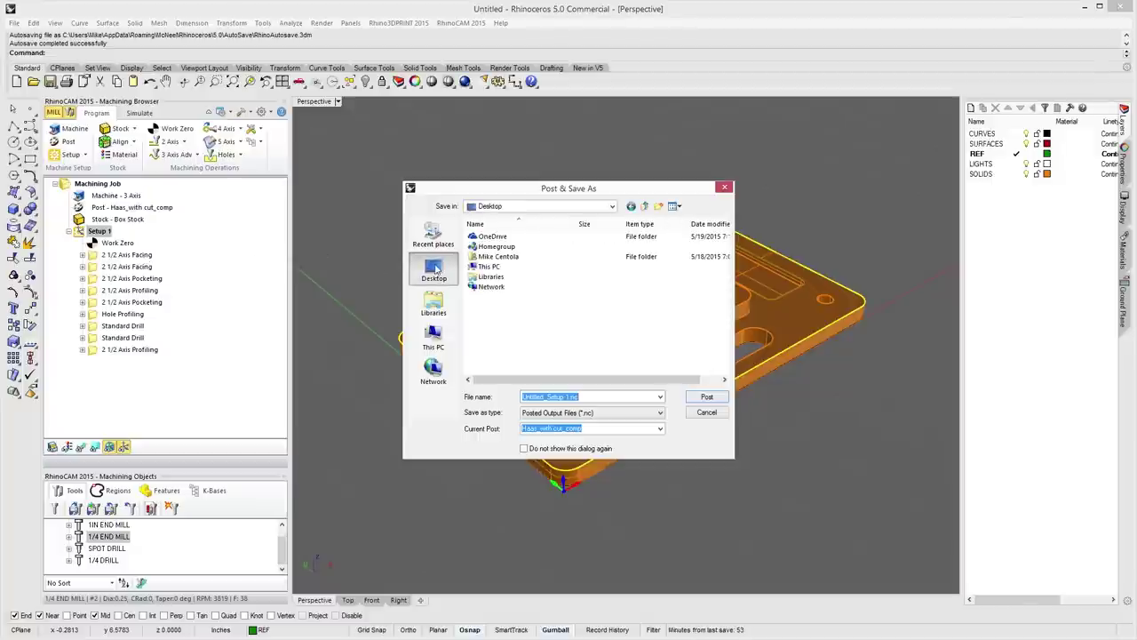
Name the output file rhinocam-part.nc and post the G-code with the Haas_with cut_comp post.
left_click(607, 396)
key("Delete")
key("Delete")
key("Delete")
key("Delete")
key("Delete")
key("Delete")
key("Delete")
key("Delete")
key("Delete")
key("Delete")
key("Delete")
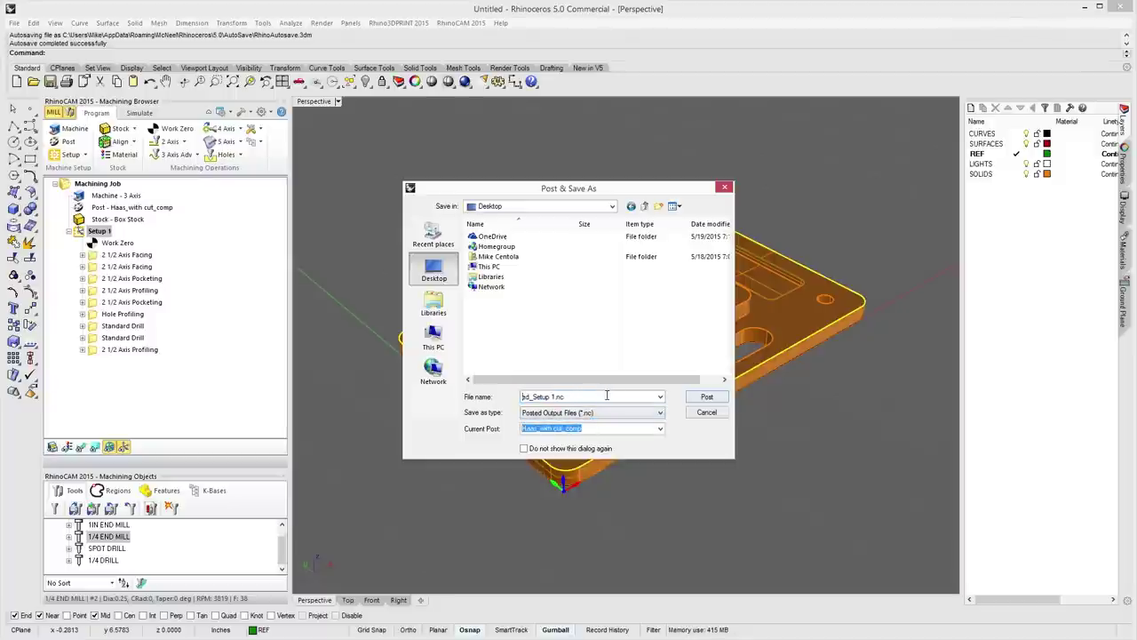
key("Delete")
key("Delete")
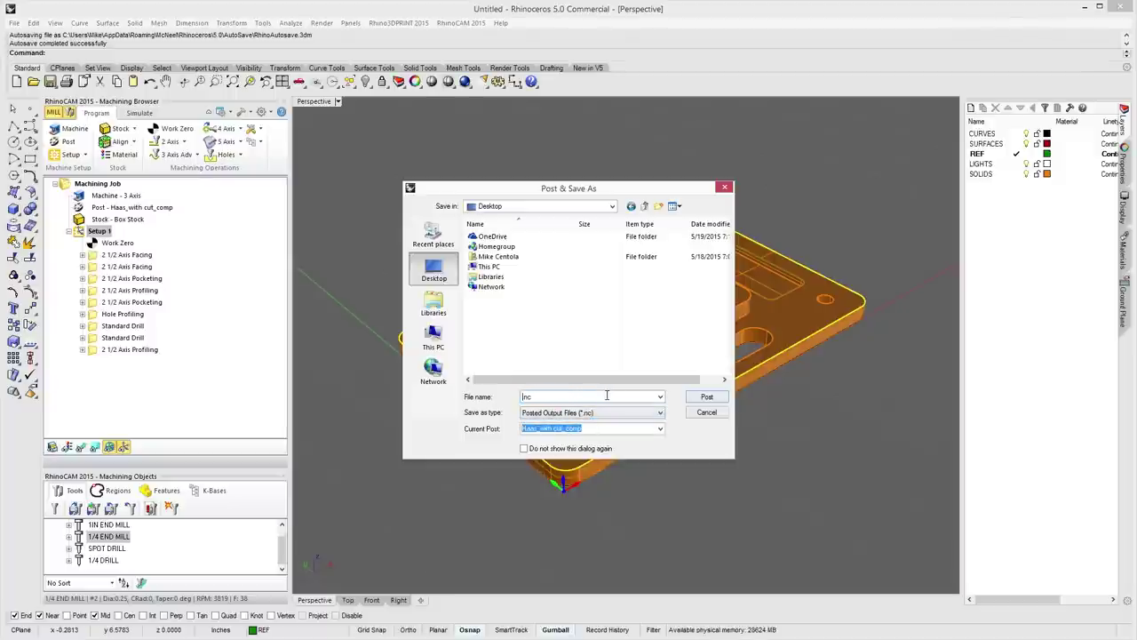
type("rhinocam-part")
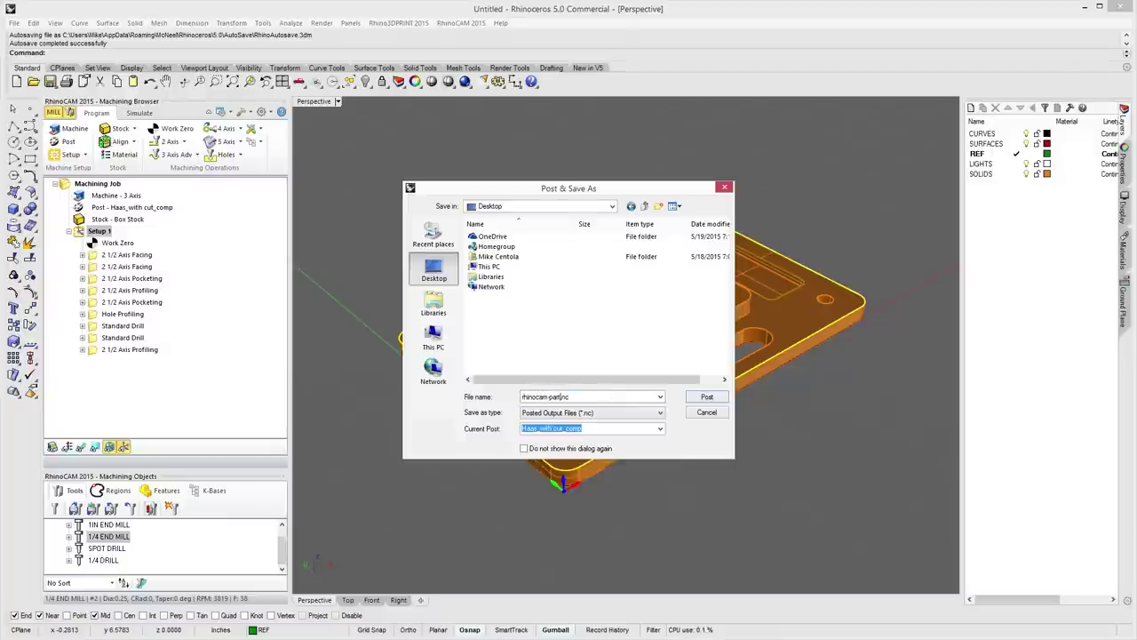
key("Return")
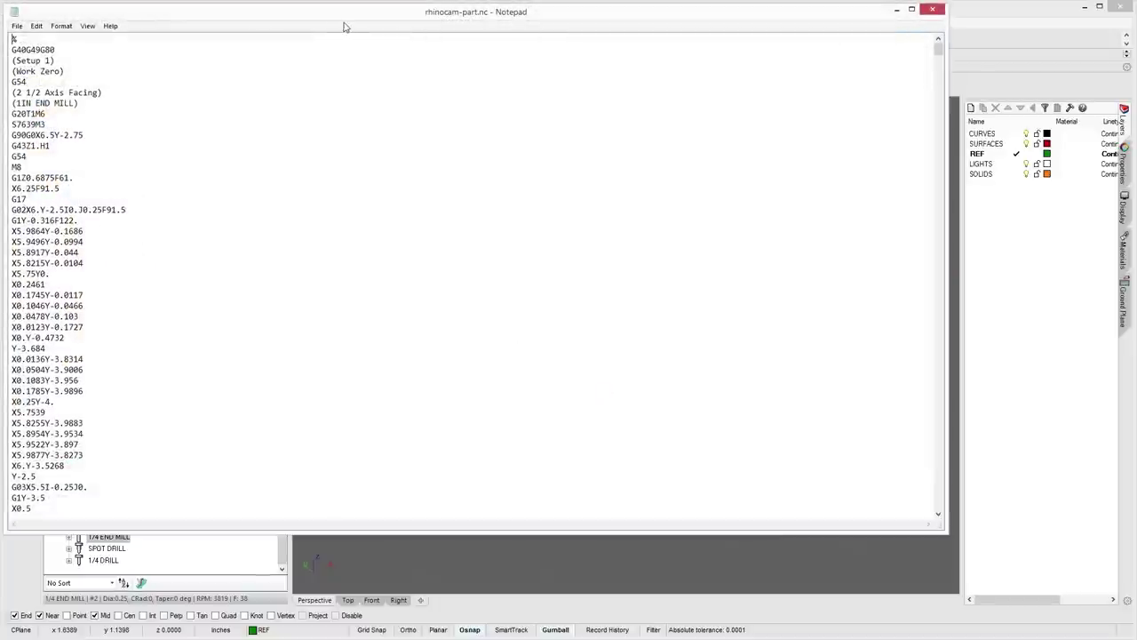
Examine the header, work zero, operation name and tool comments in the posted G-code file, and close it.
left_click_drag(379, 21, 465, 58)
left_click_drag(131, 99, 323, 314)
left_click(323, 314)
left_click_drag(104, 110, 153, 112)
left_click(178, 124)
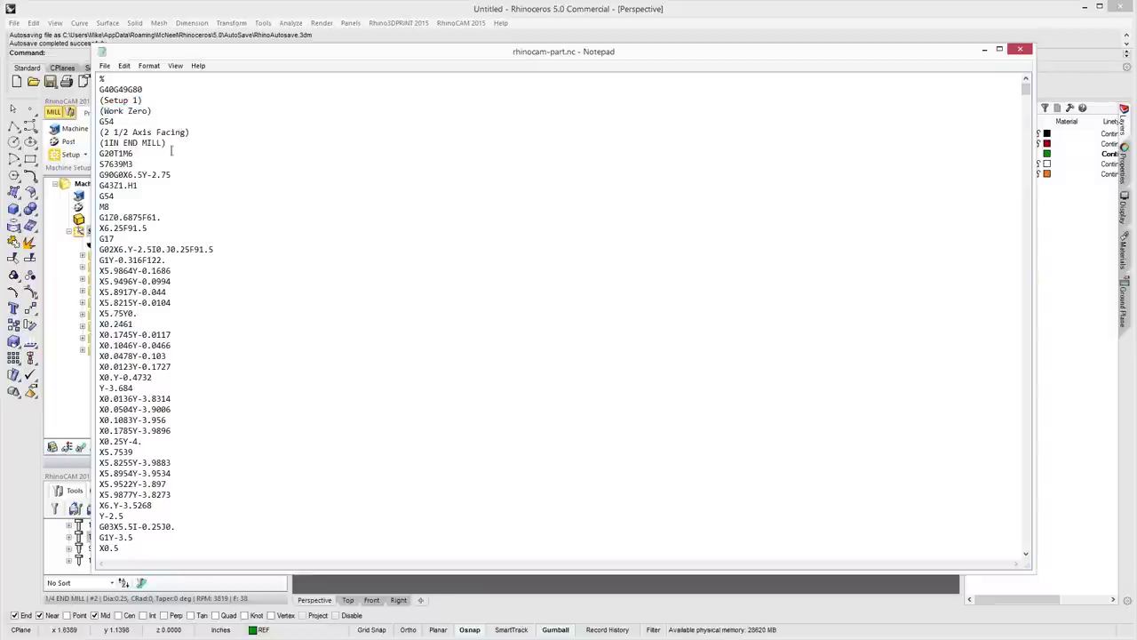
left_click_drag(101, 111, 166, 110)
left_click(149, 131)
left_click_drag(101, 132, 202, 133)
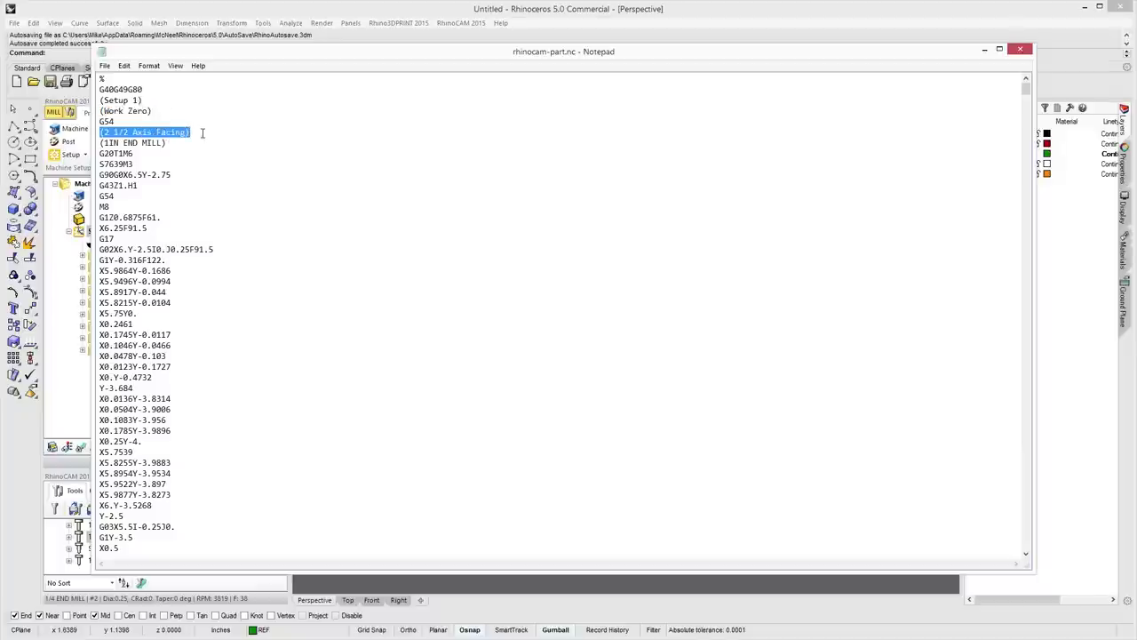
left_click_drag(180, 141, 84, 142)
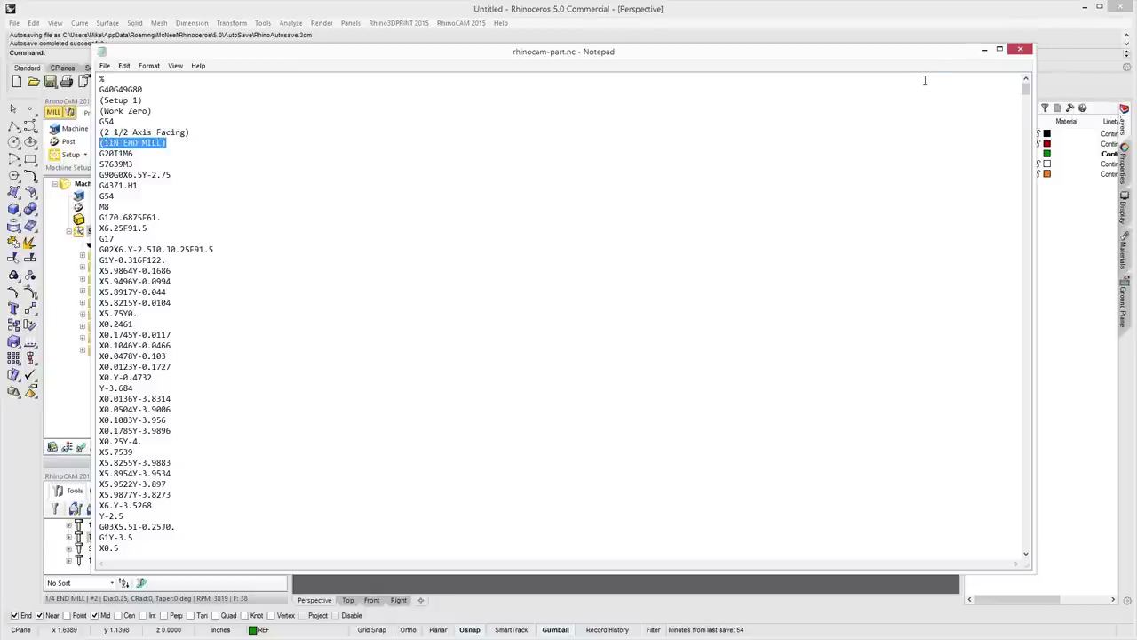
left_click(1019, 49)
left_click(147, 267)
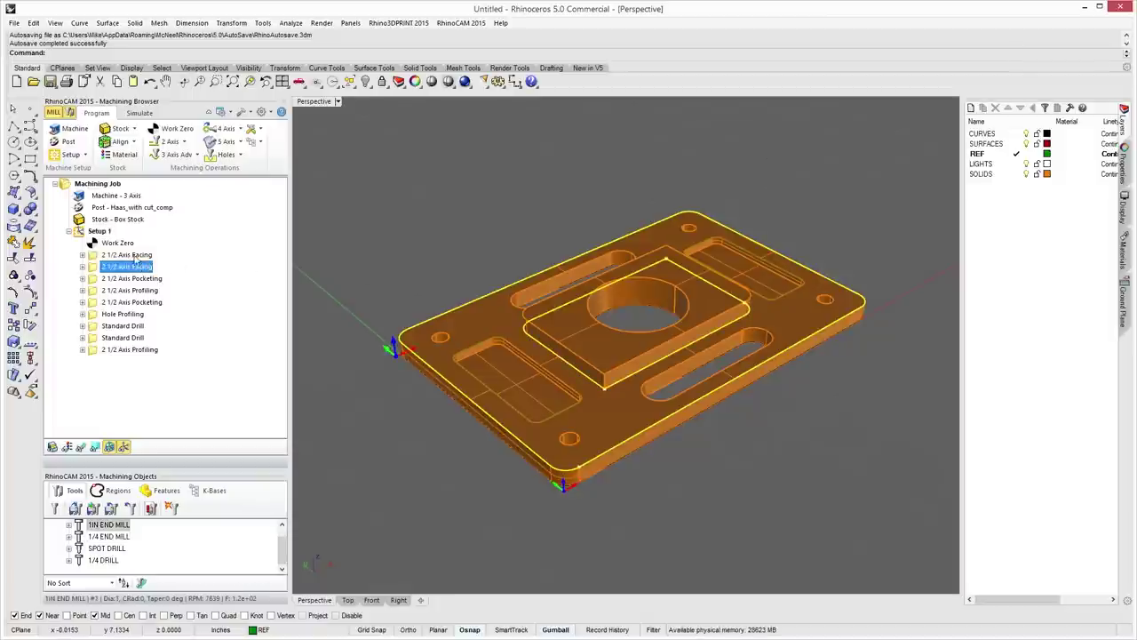
left_click(142, 257)
left_click(142, 256)
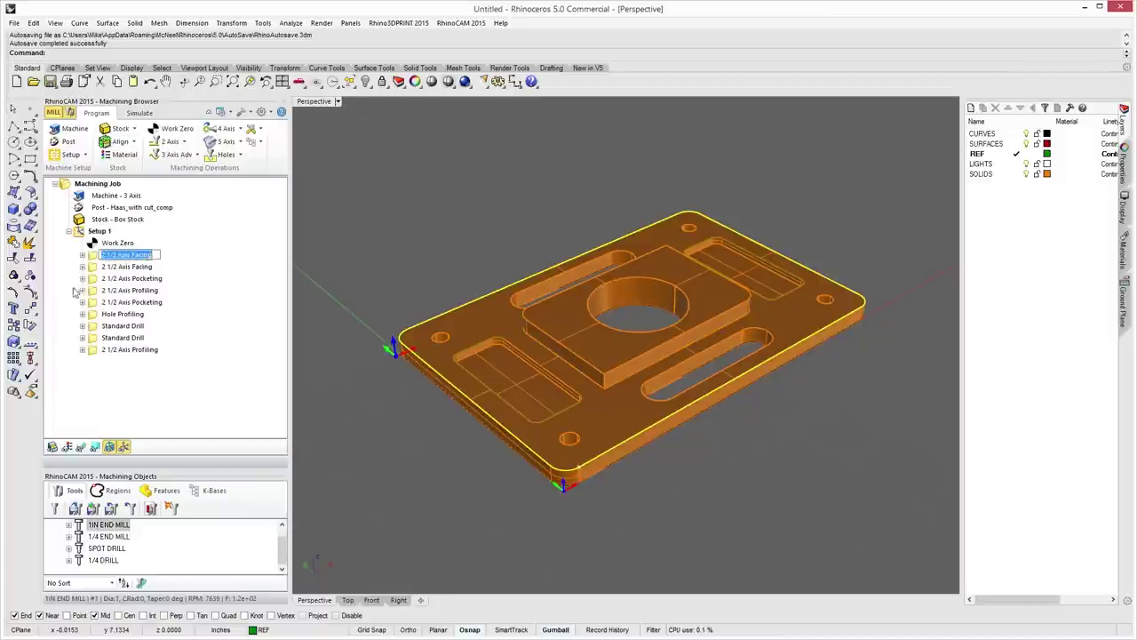
left_click(134, 257)
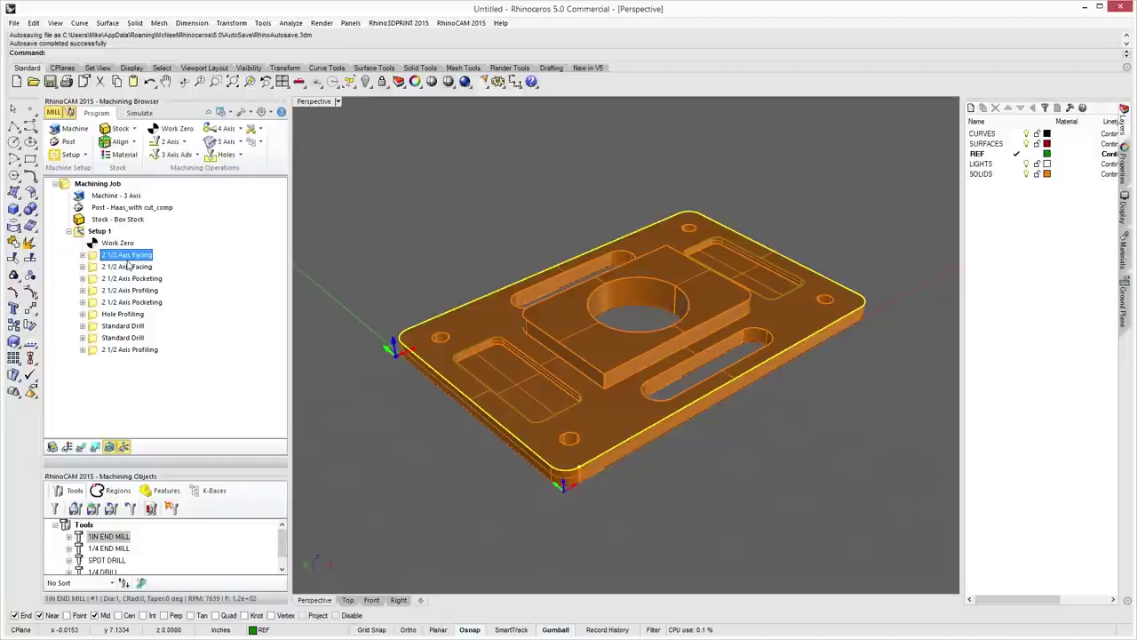
left_click(196, 268)
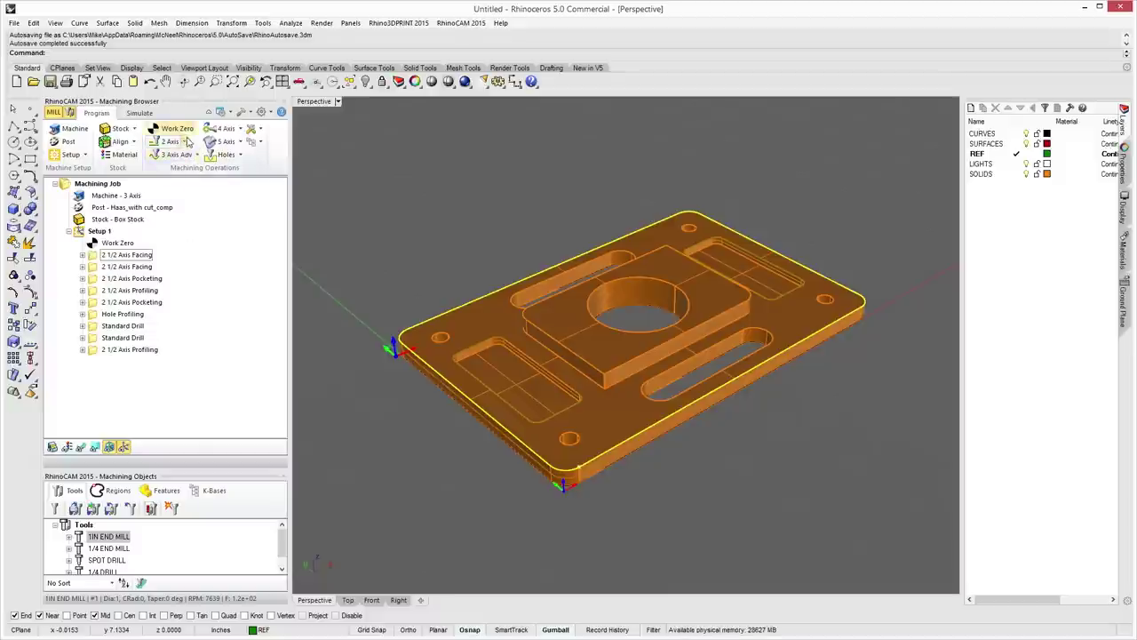
left_click(186, 143)
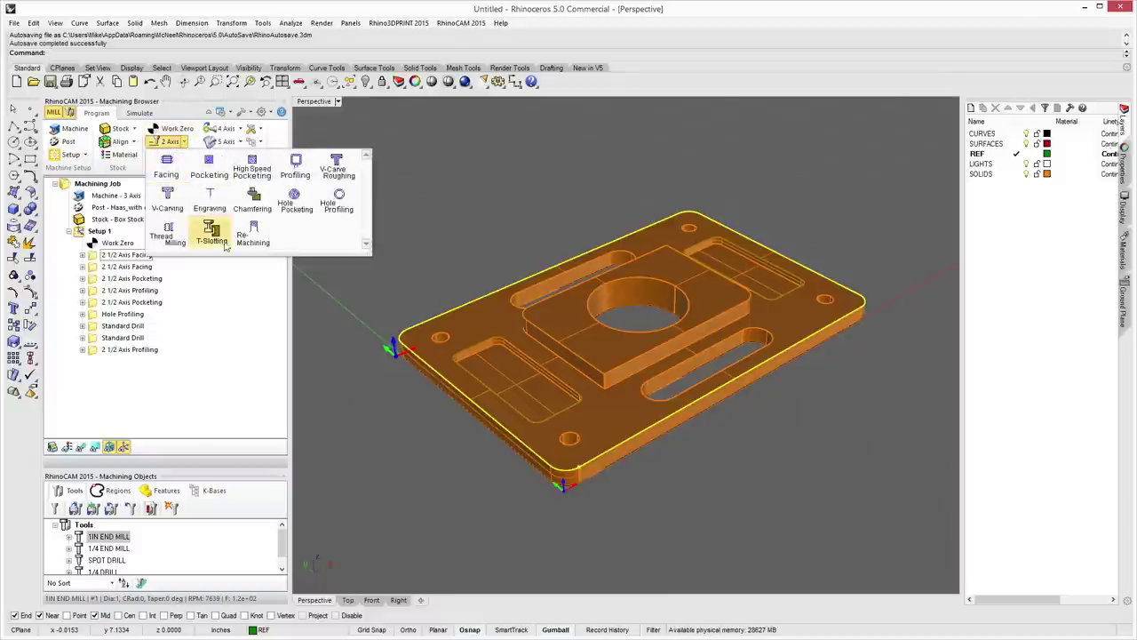
left_click(169, 142)
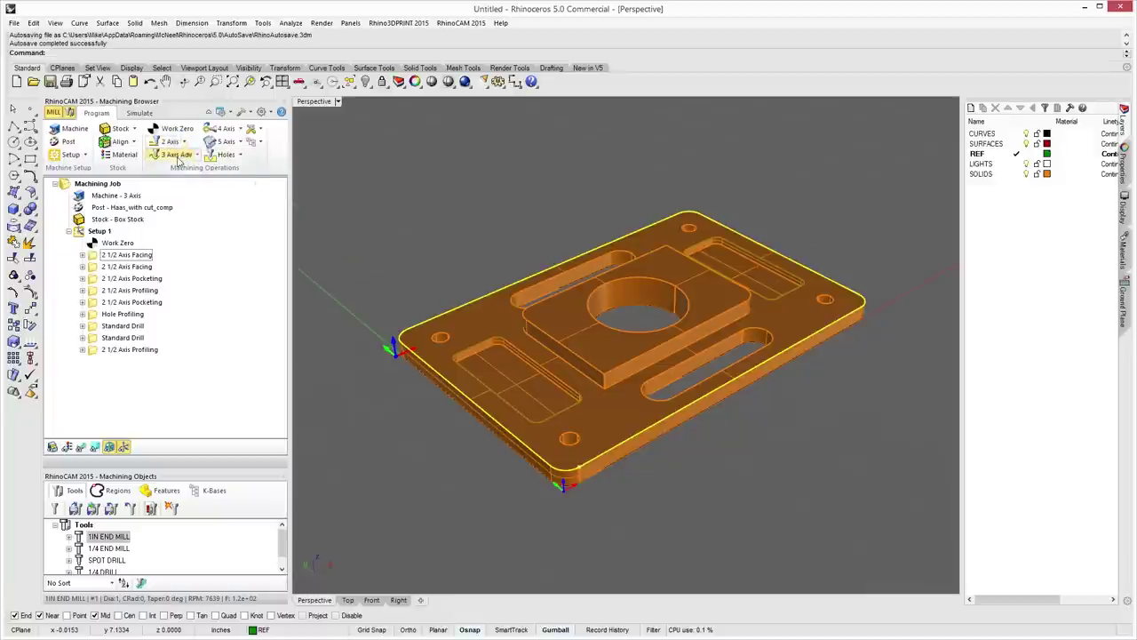
left_click(199, 156)
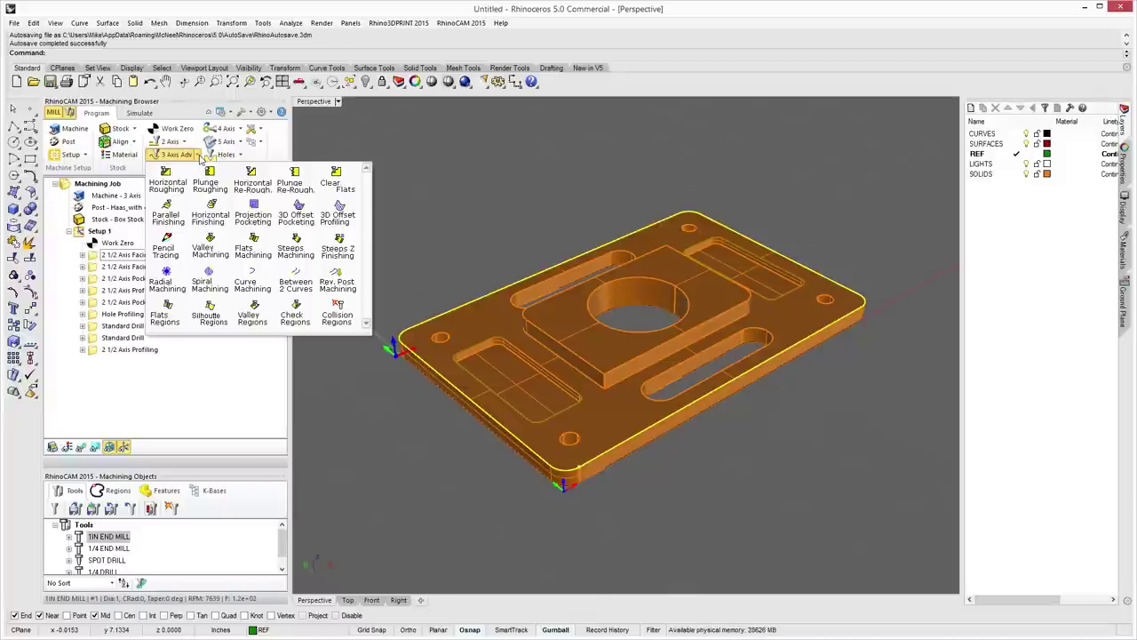
left_click(197, 156)
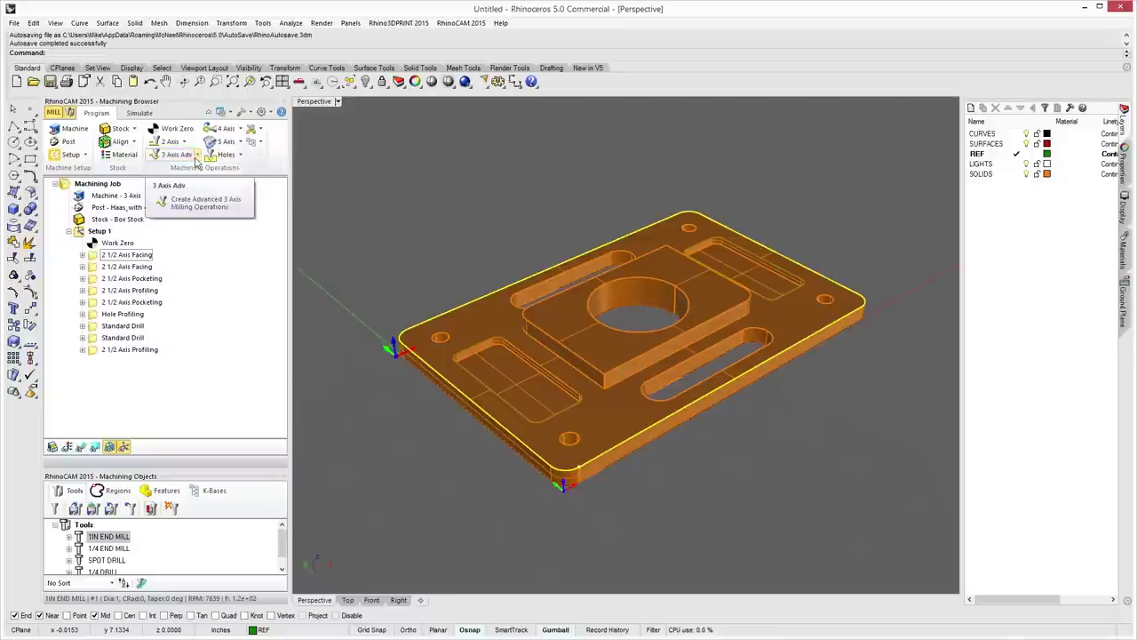